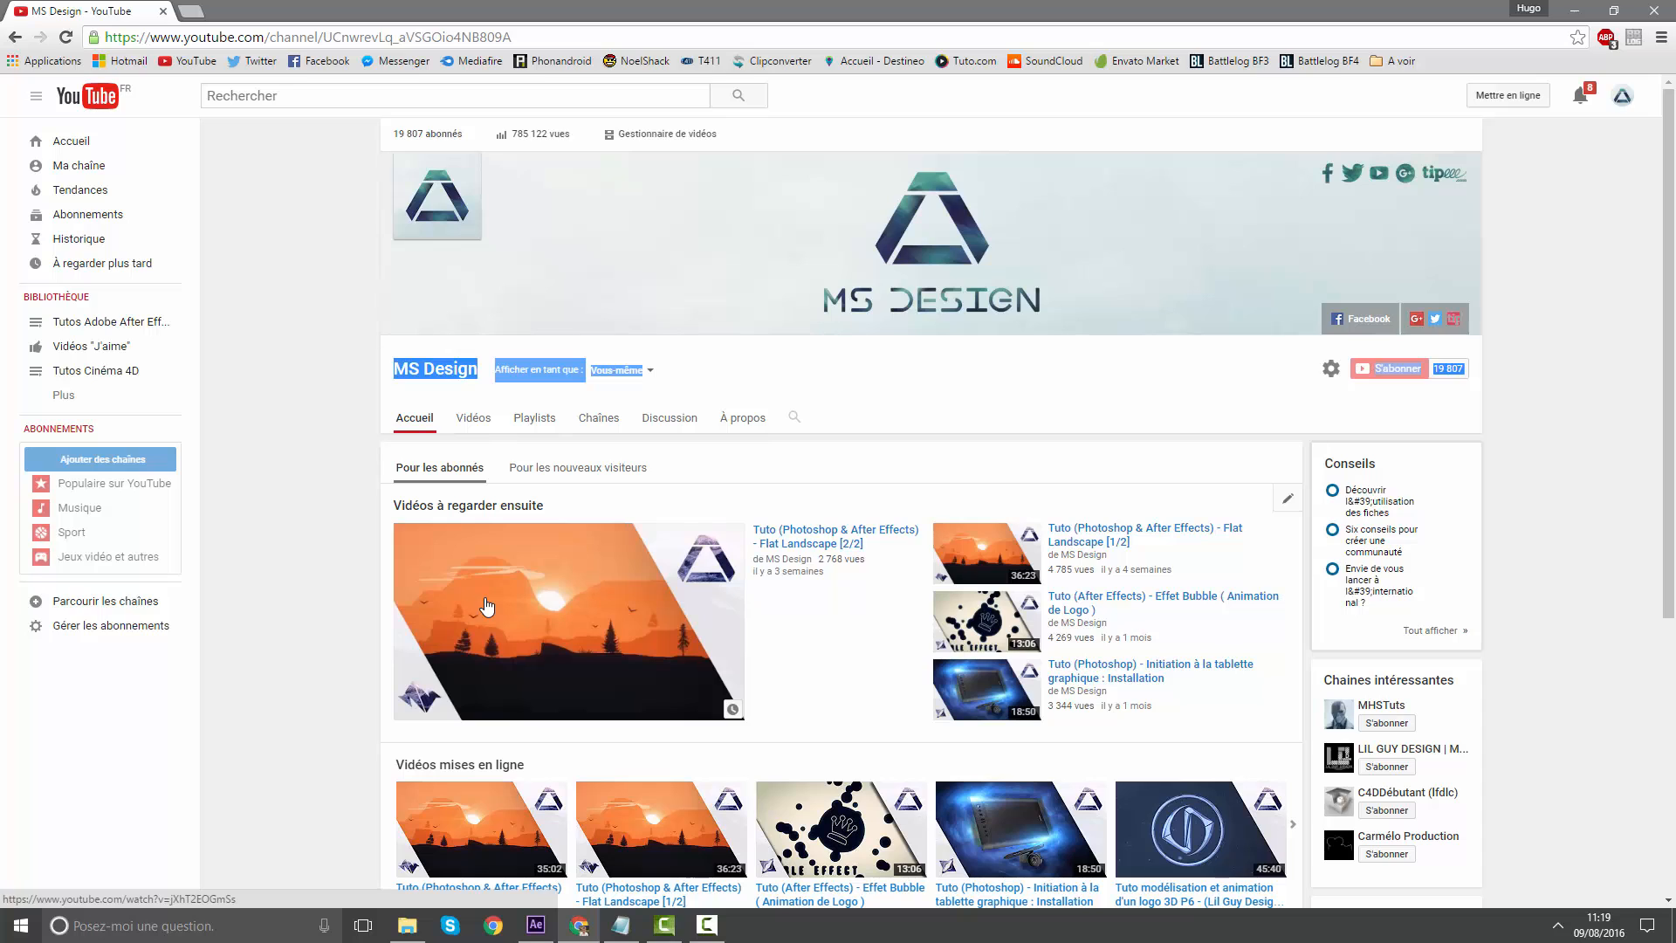
Switch to File Explorer and look through the icon images in the Icones ios folder inside Ressources
left_click(714, 378)
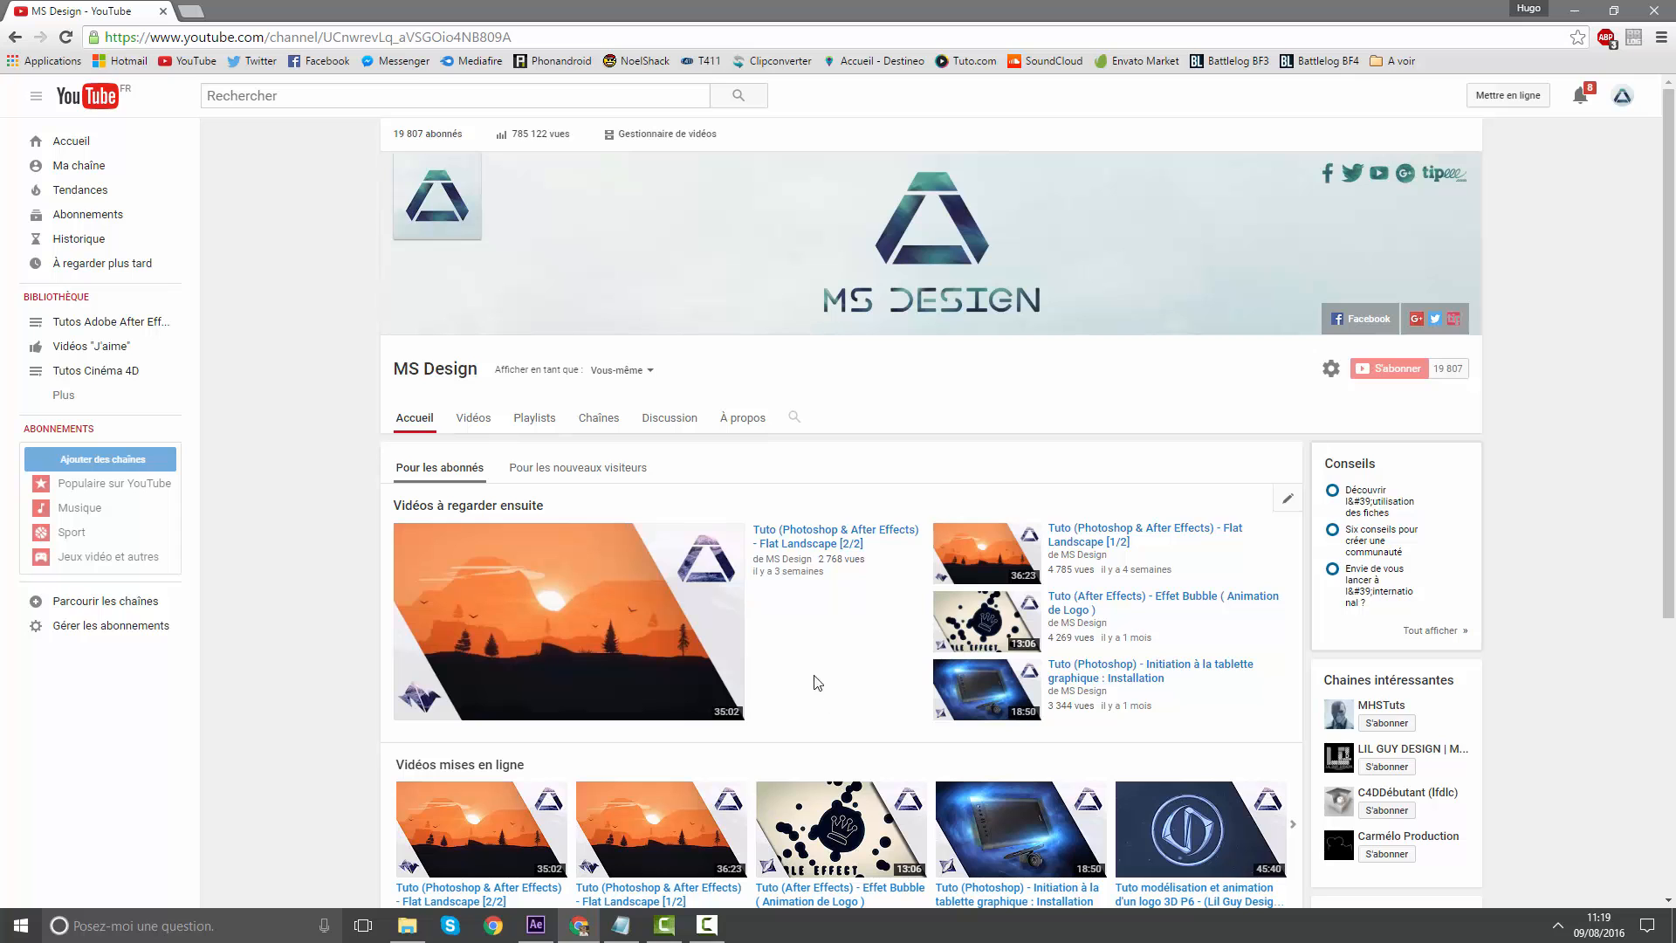
left_click(1573, 10)
left_click(417, 938)
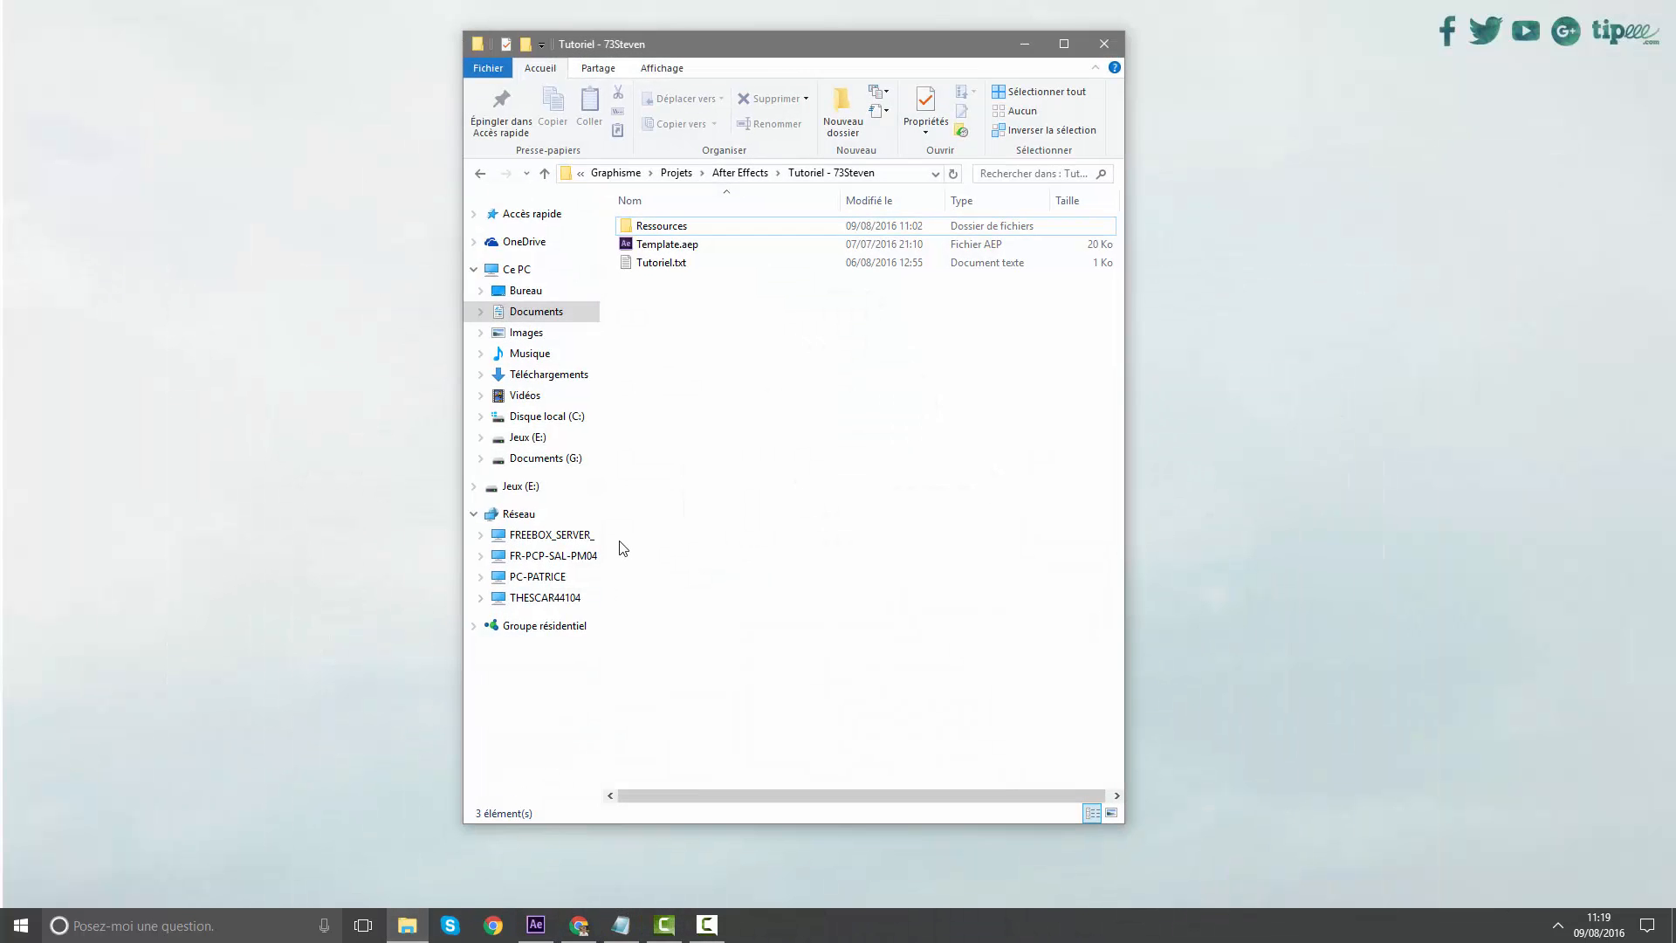
left_click_drag(757, 59, 784, 65)
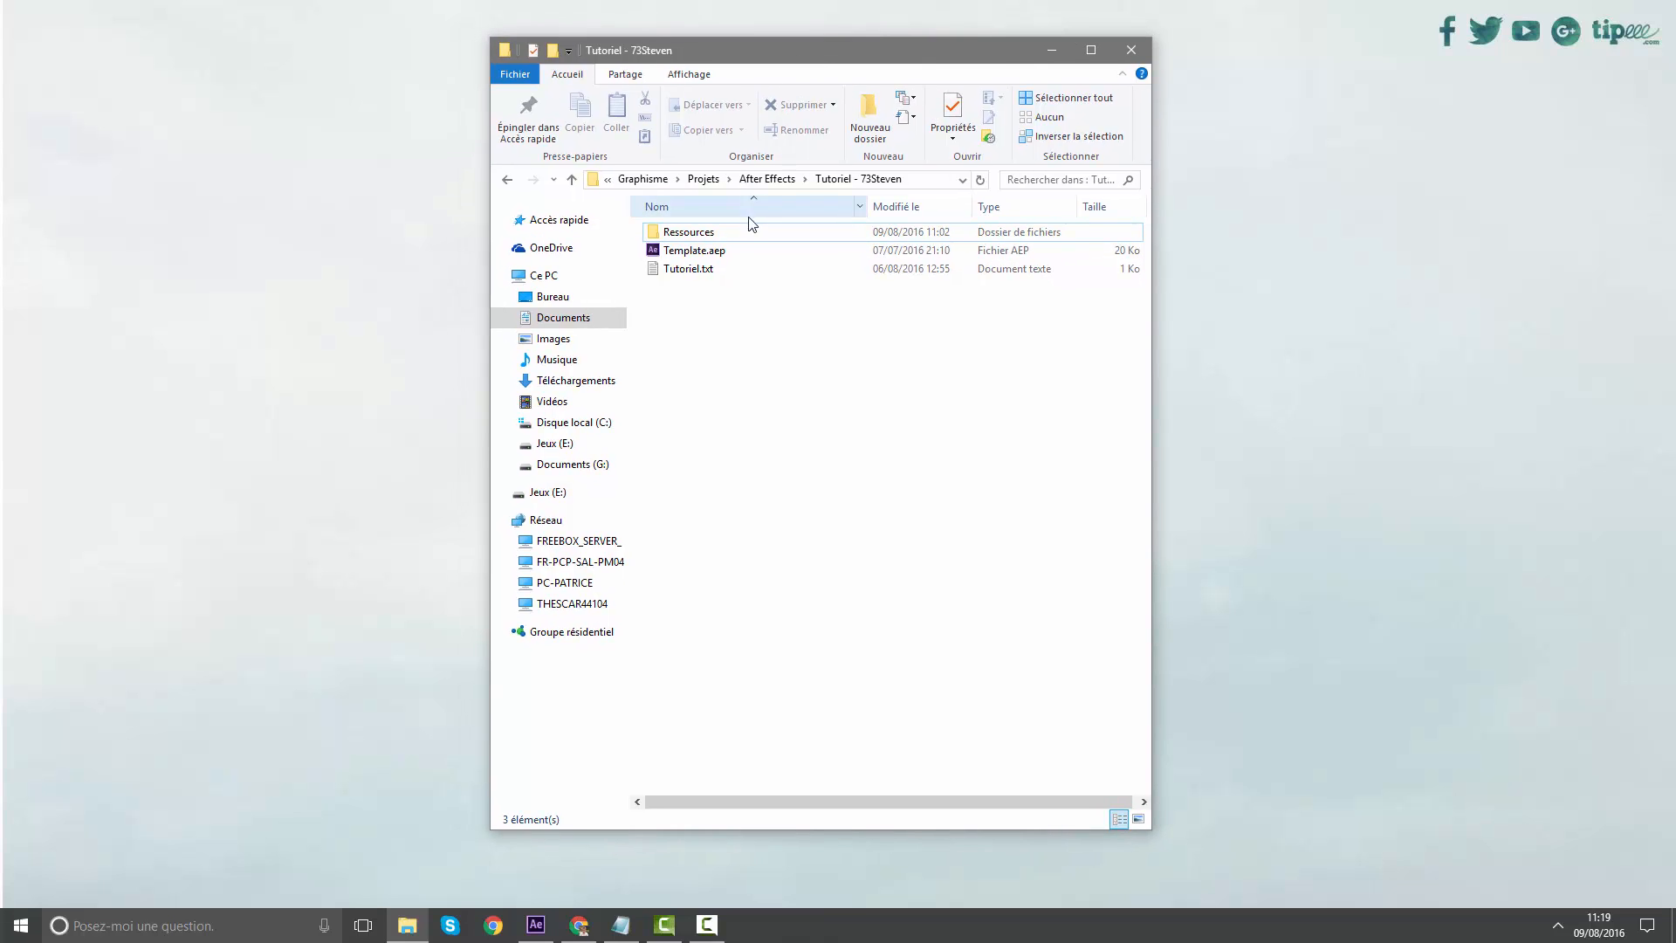
double_click(747, 232)
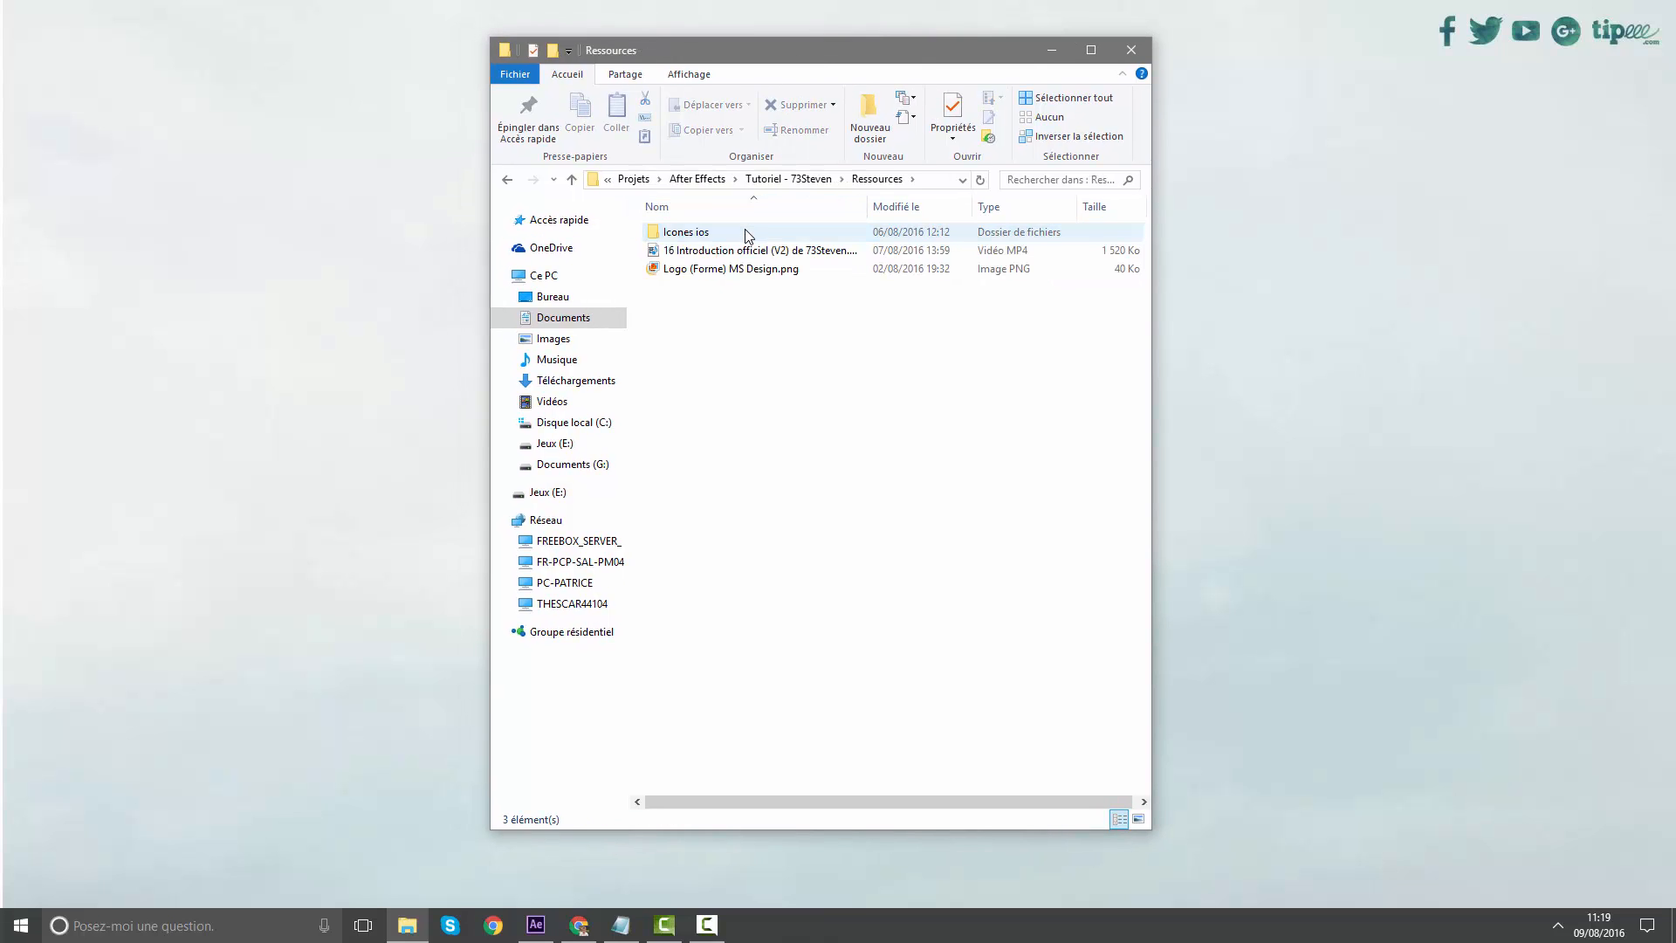
double_click(746, 233)
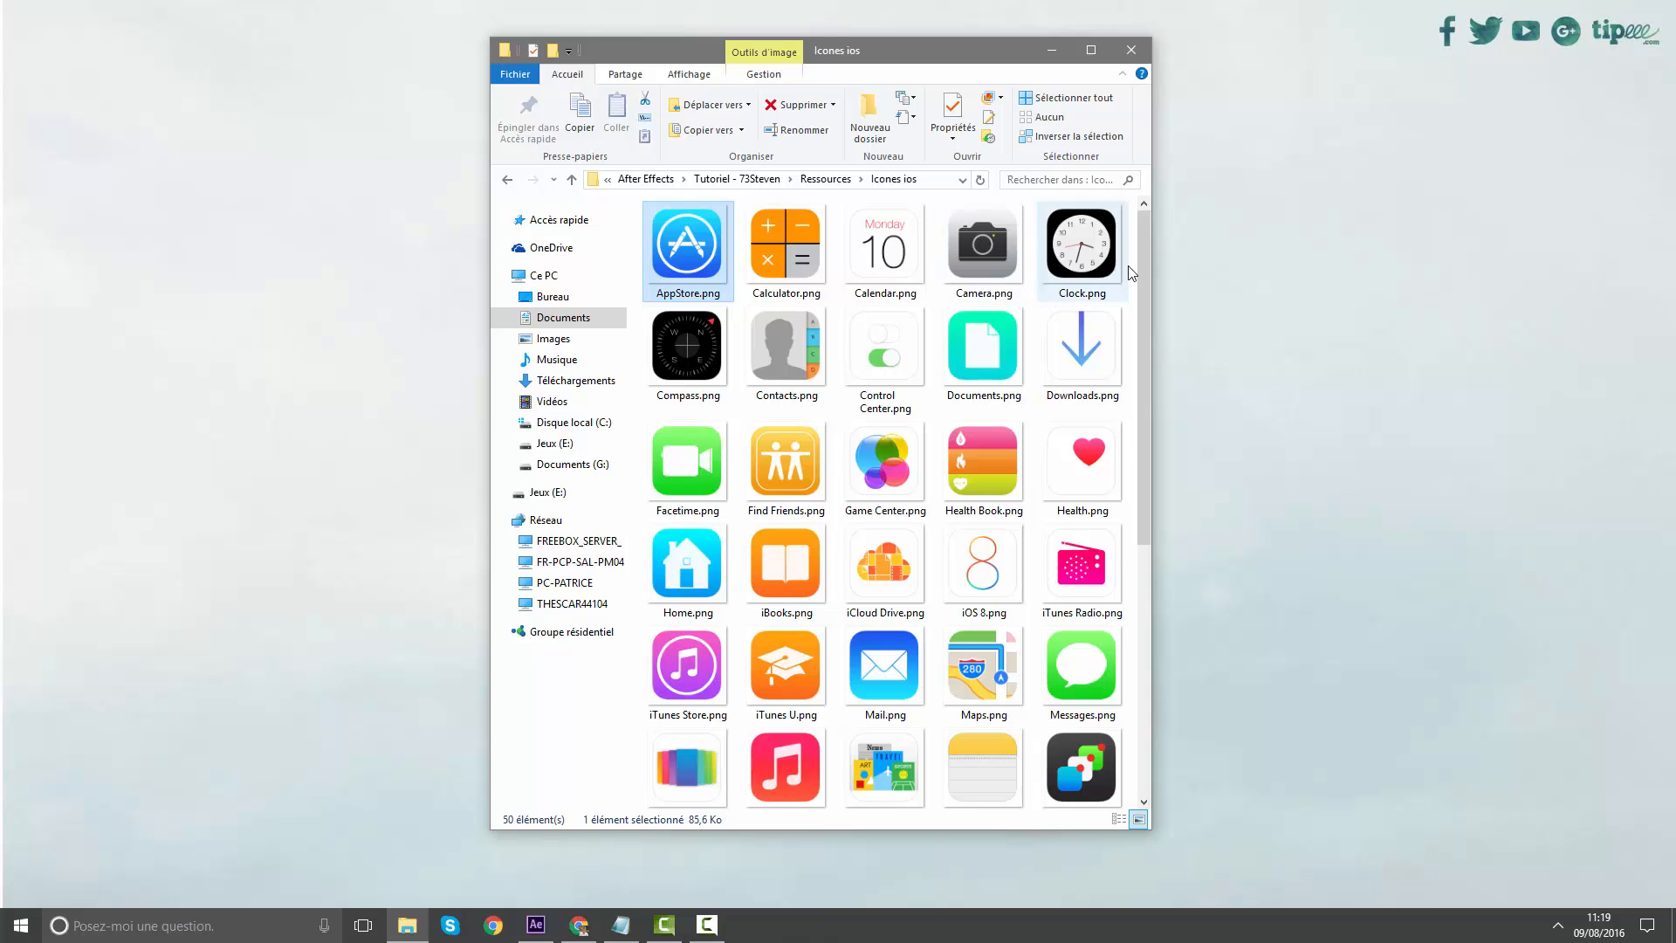
mouse_move(1144, 279)
left_mouse_down()
mouse_move(1153, 537)
mouse_move(1133, 259)
left_mouse_up()
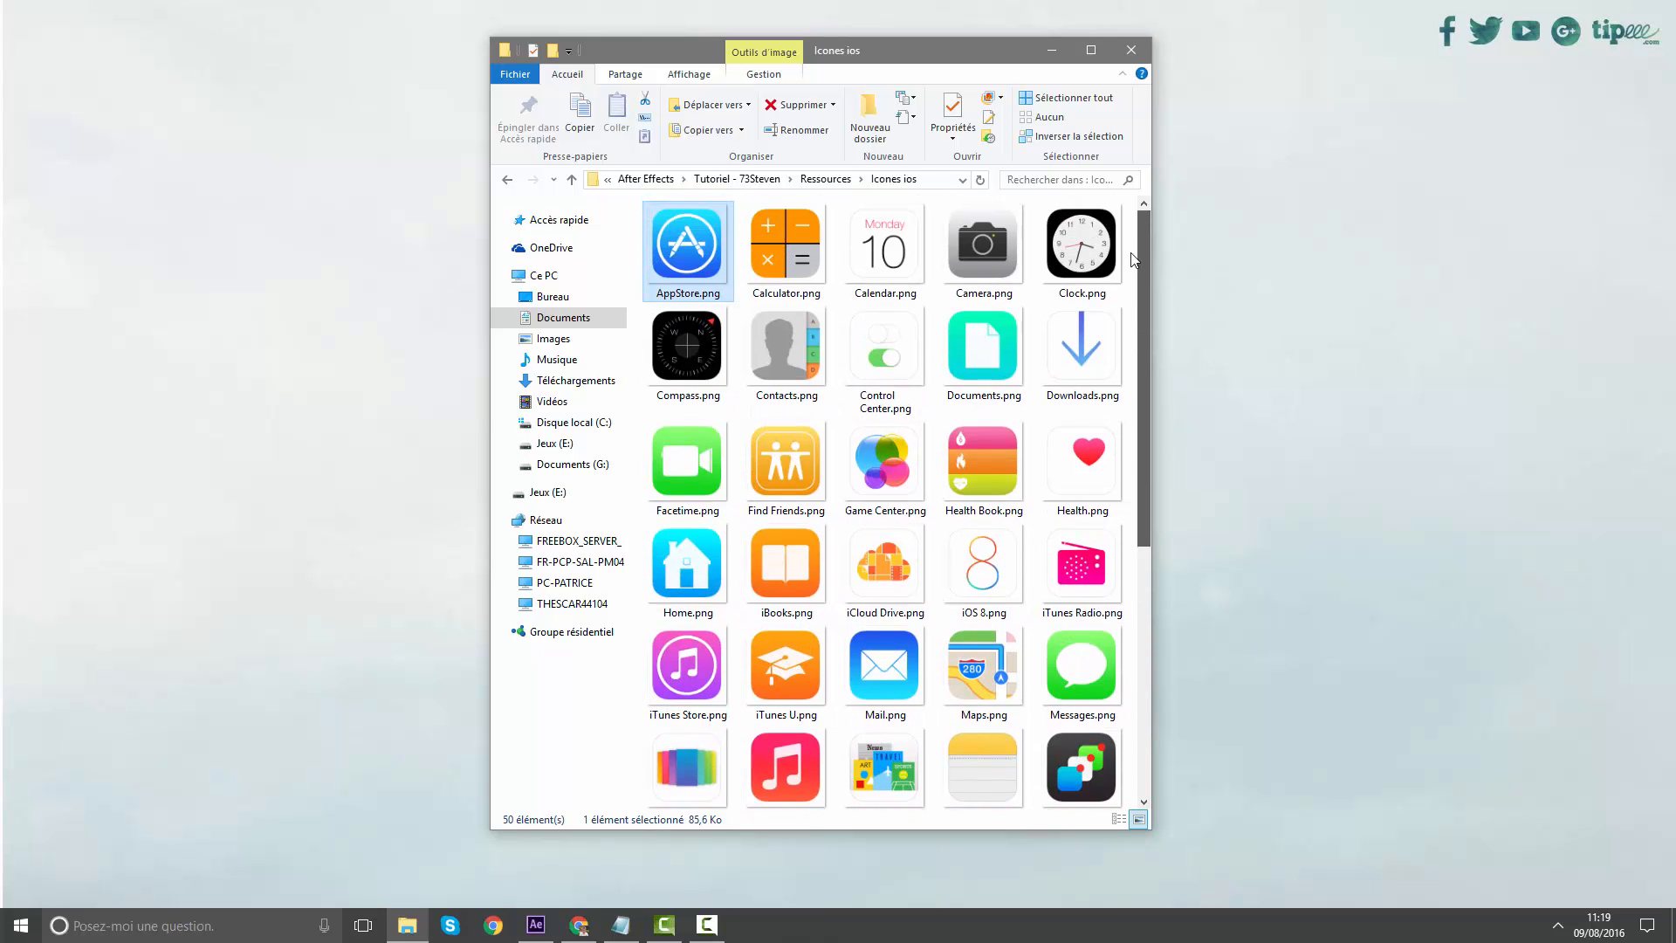
left_click(506, 179)
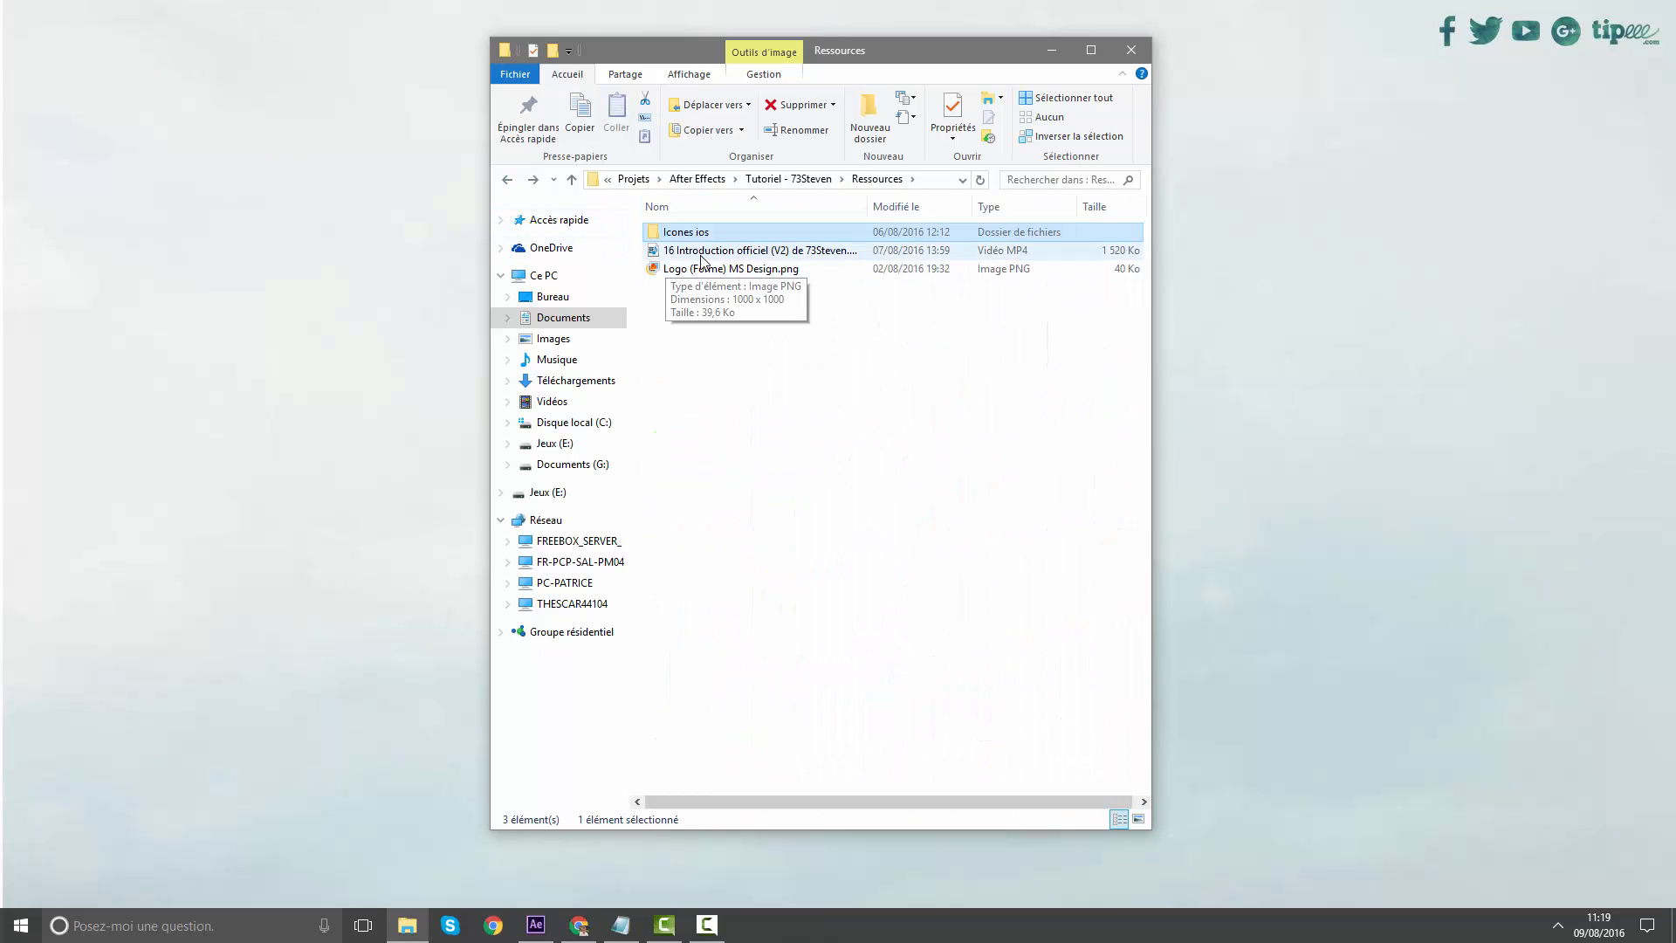
Preview the video 16 Introduction officiel (V2) de 73Steven.mp4, pausing it partway, and close the player
left_click(705, 253)
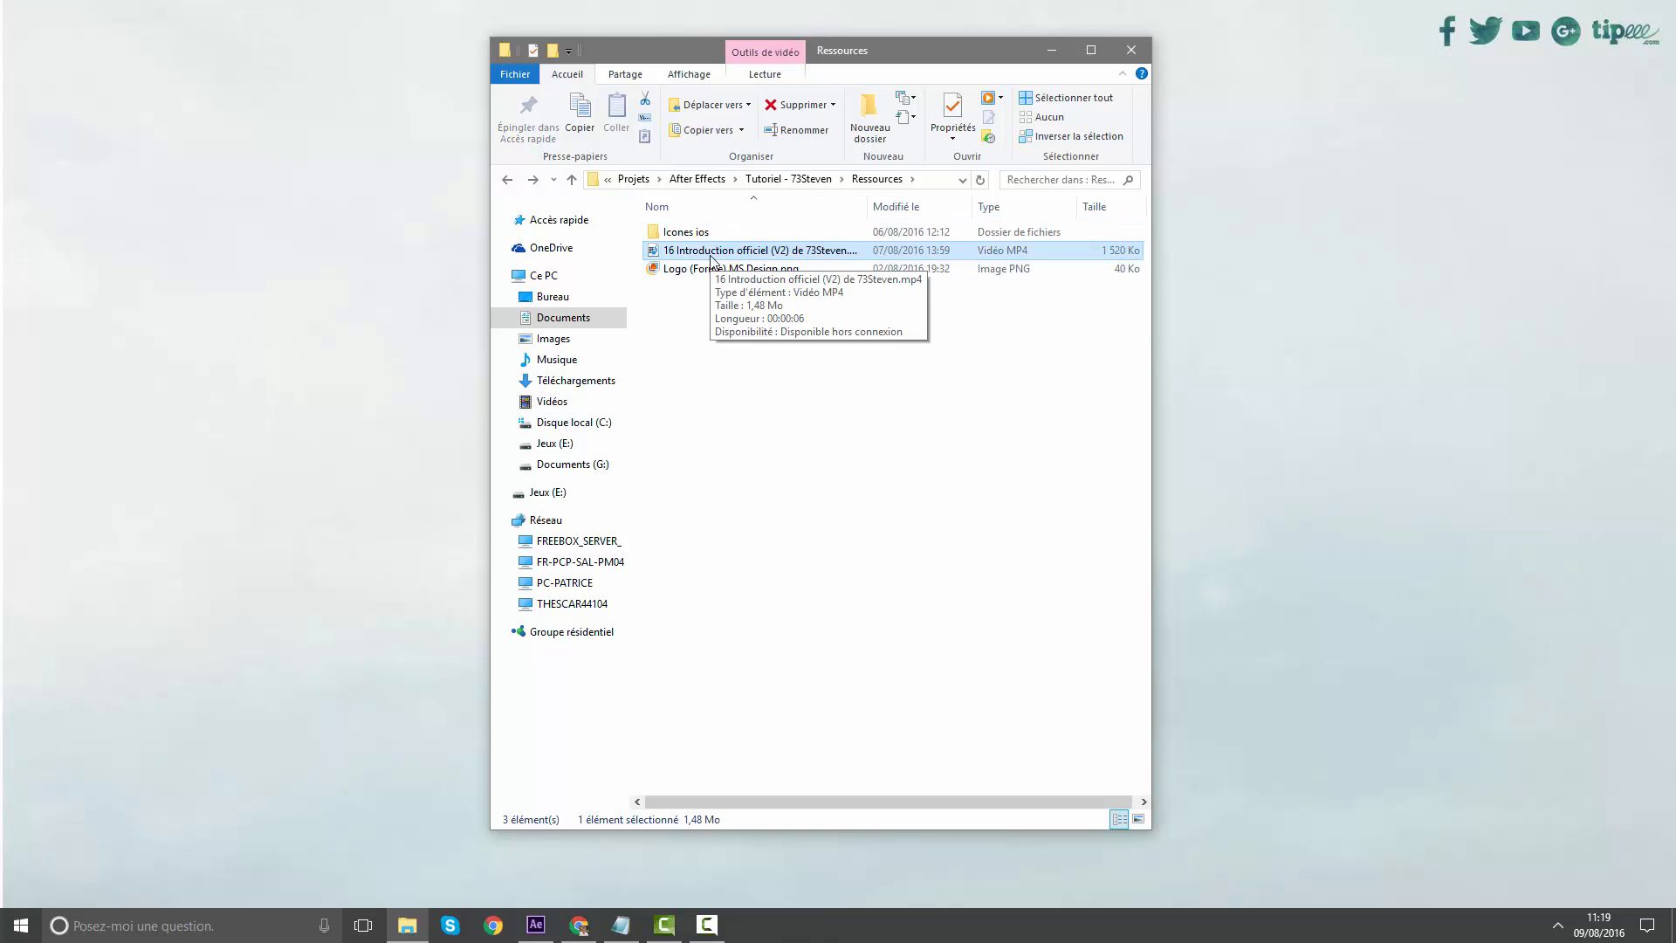
double_click(711, 254)
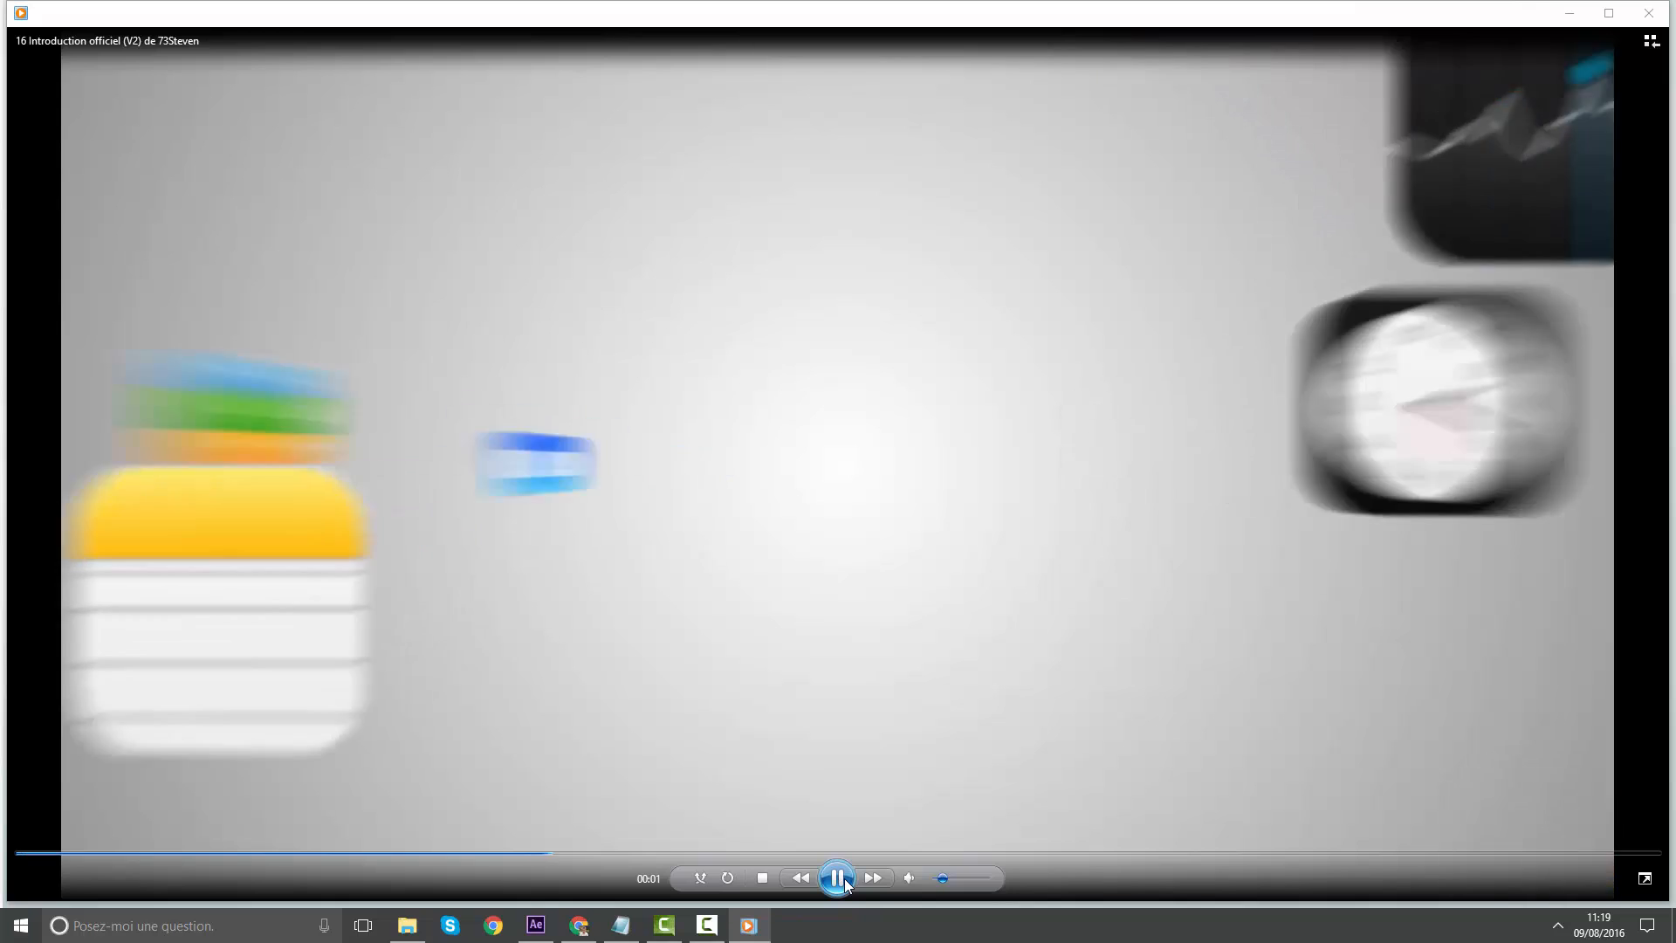
left_click(844, 878)
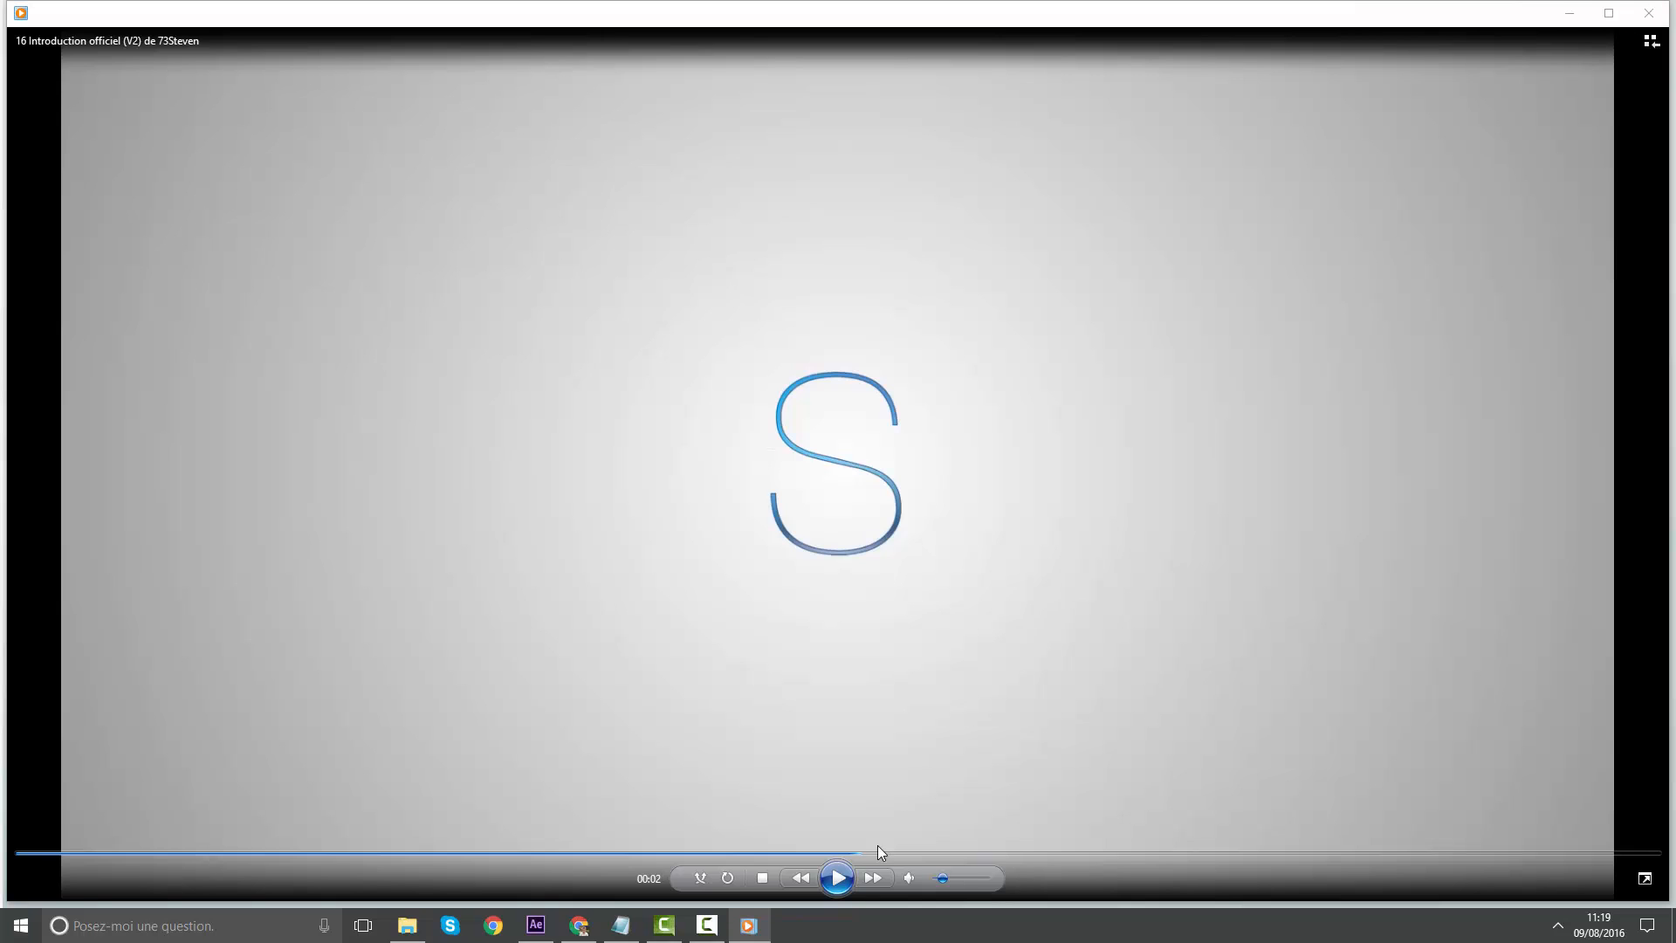
left_click(1648, 12)
View the image Logo (Forme) MS Design.png, close it and return to the Tutoriel - 73Steven folder
double_click(677, 269)
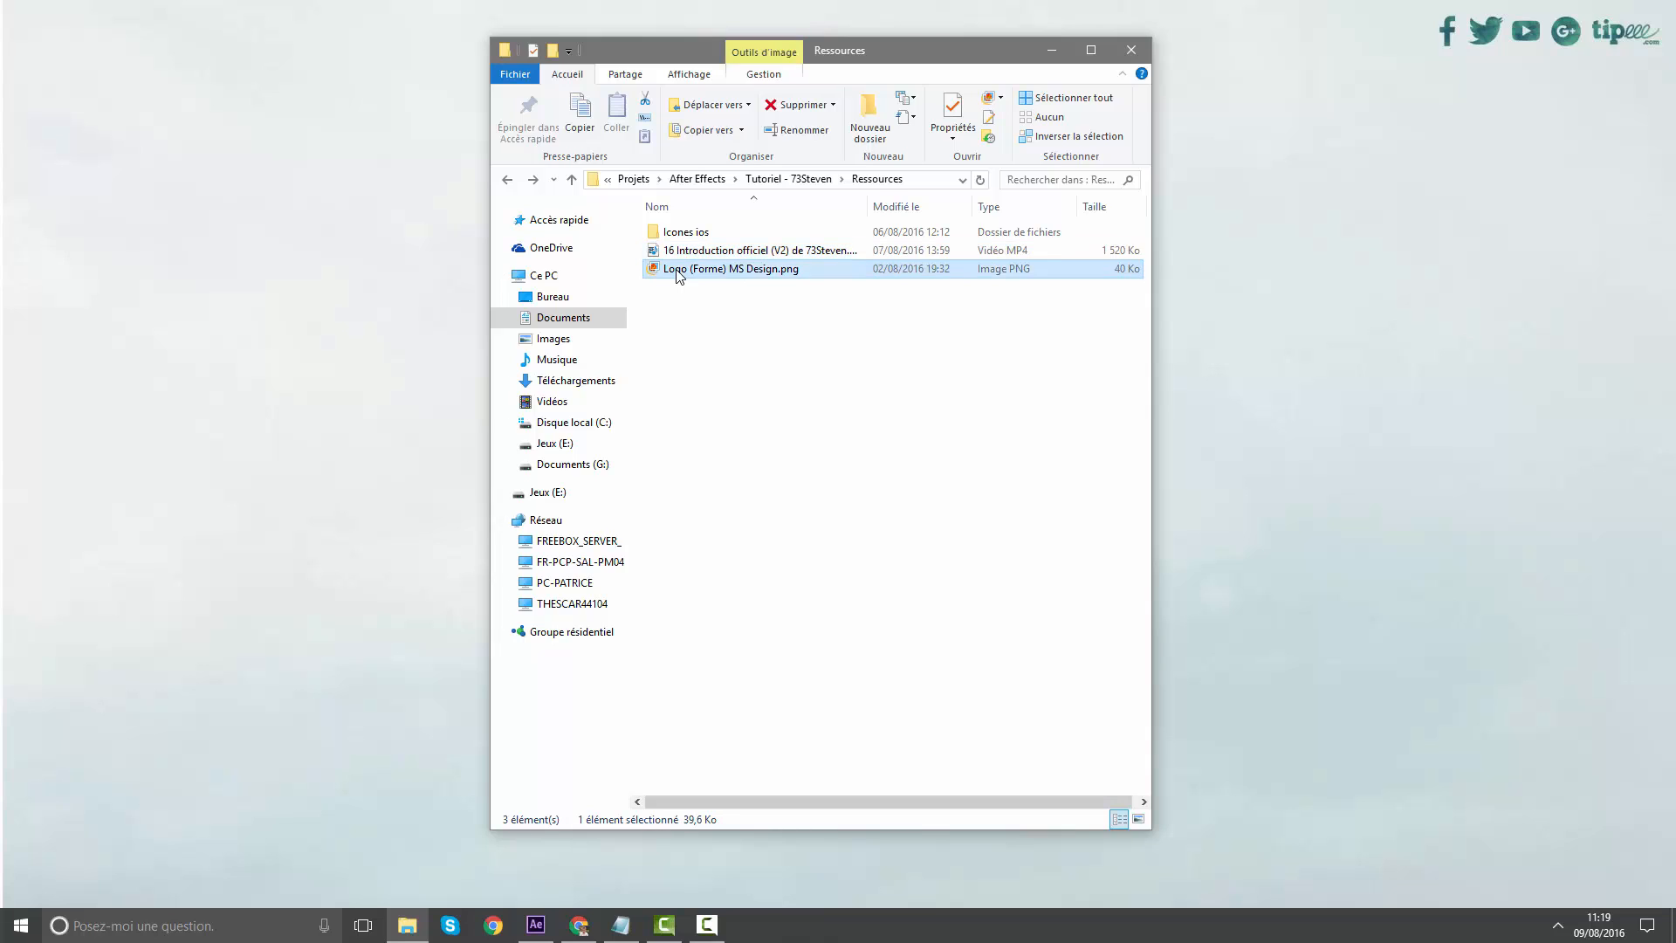
scroll(811, 476, "up", 3)
scroll(812, 475, "down", 2)
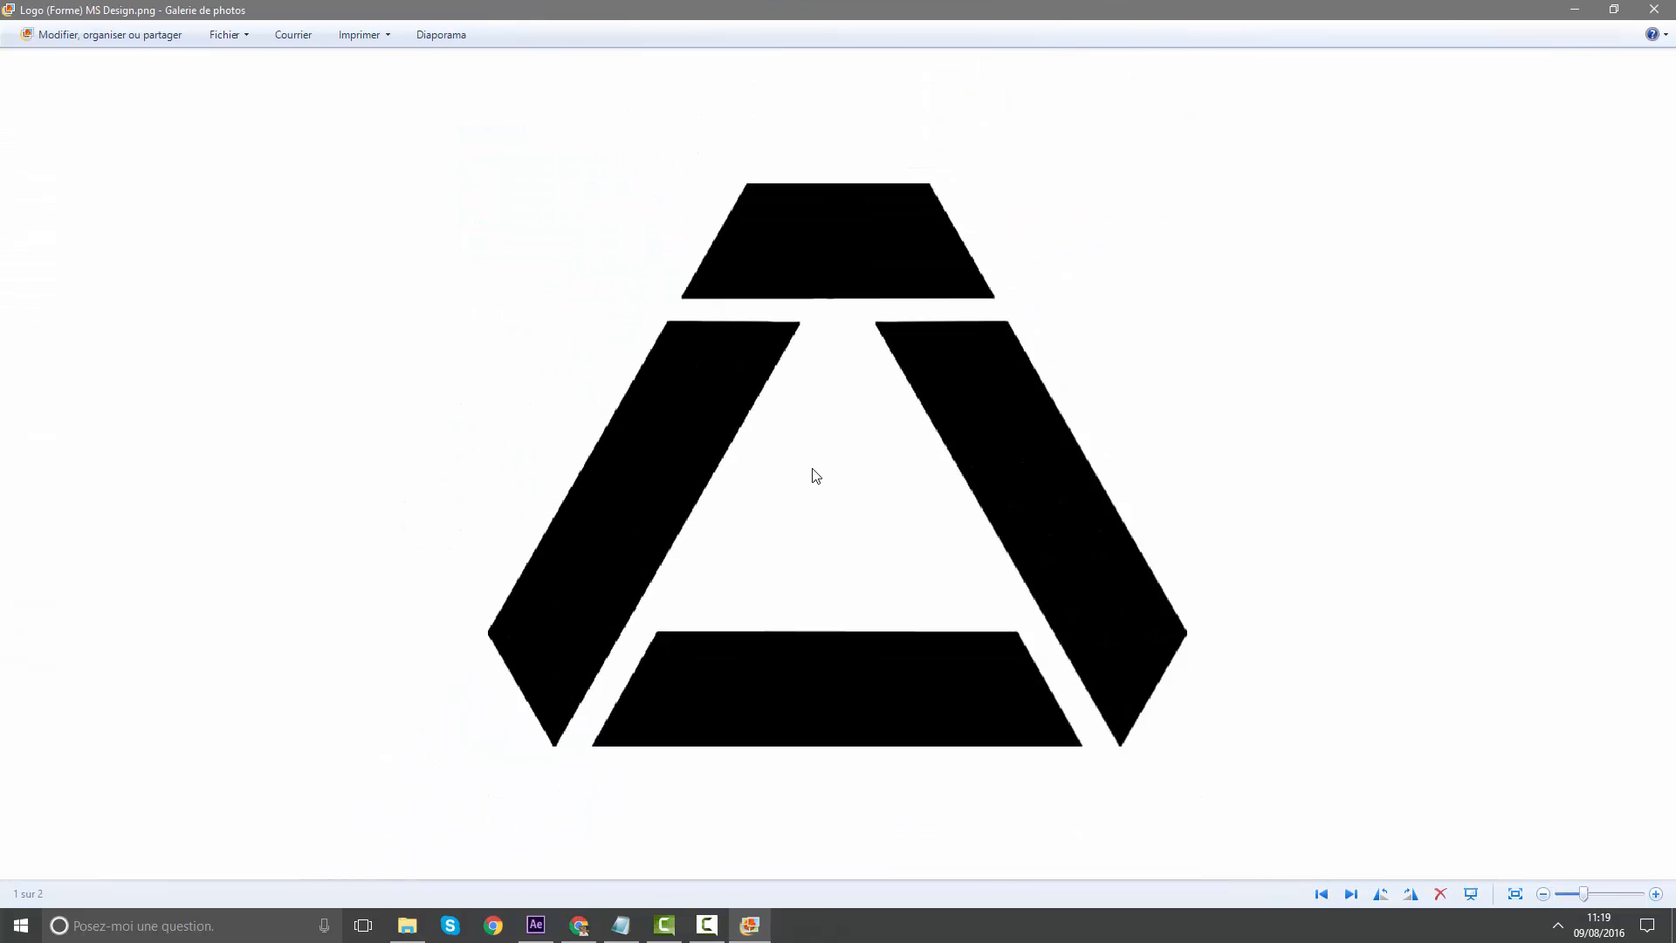
left_click(1654, 9)
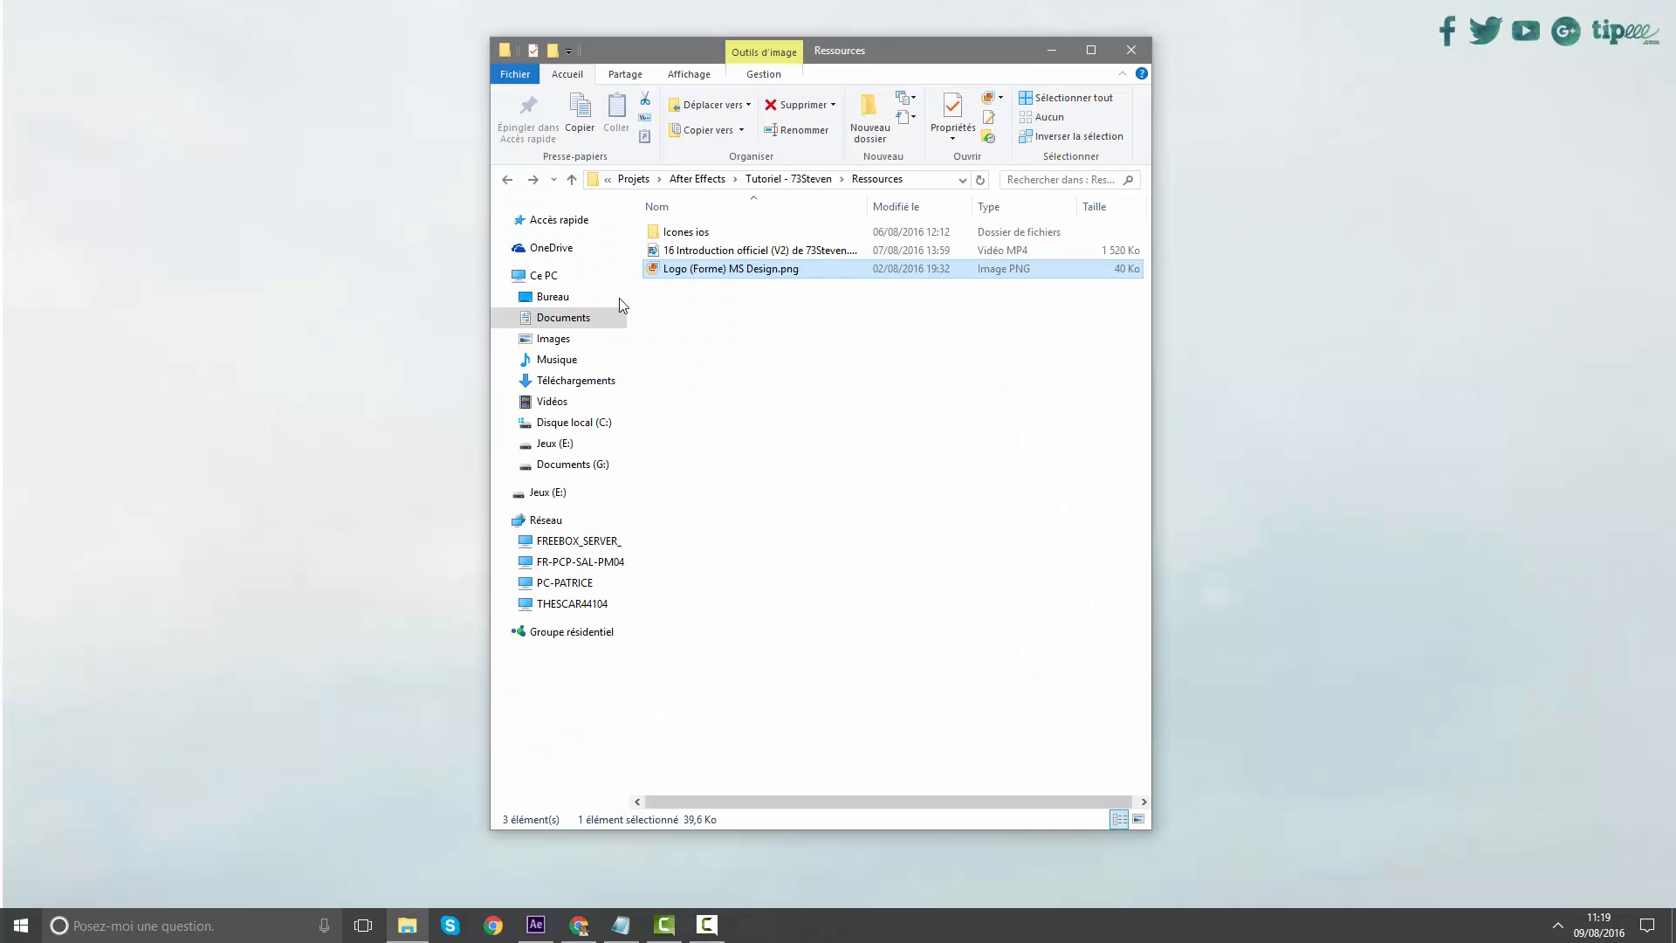
left_click(505, 180)
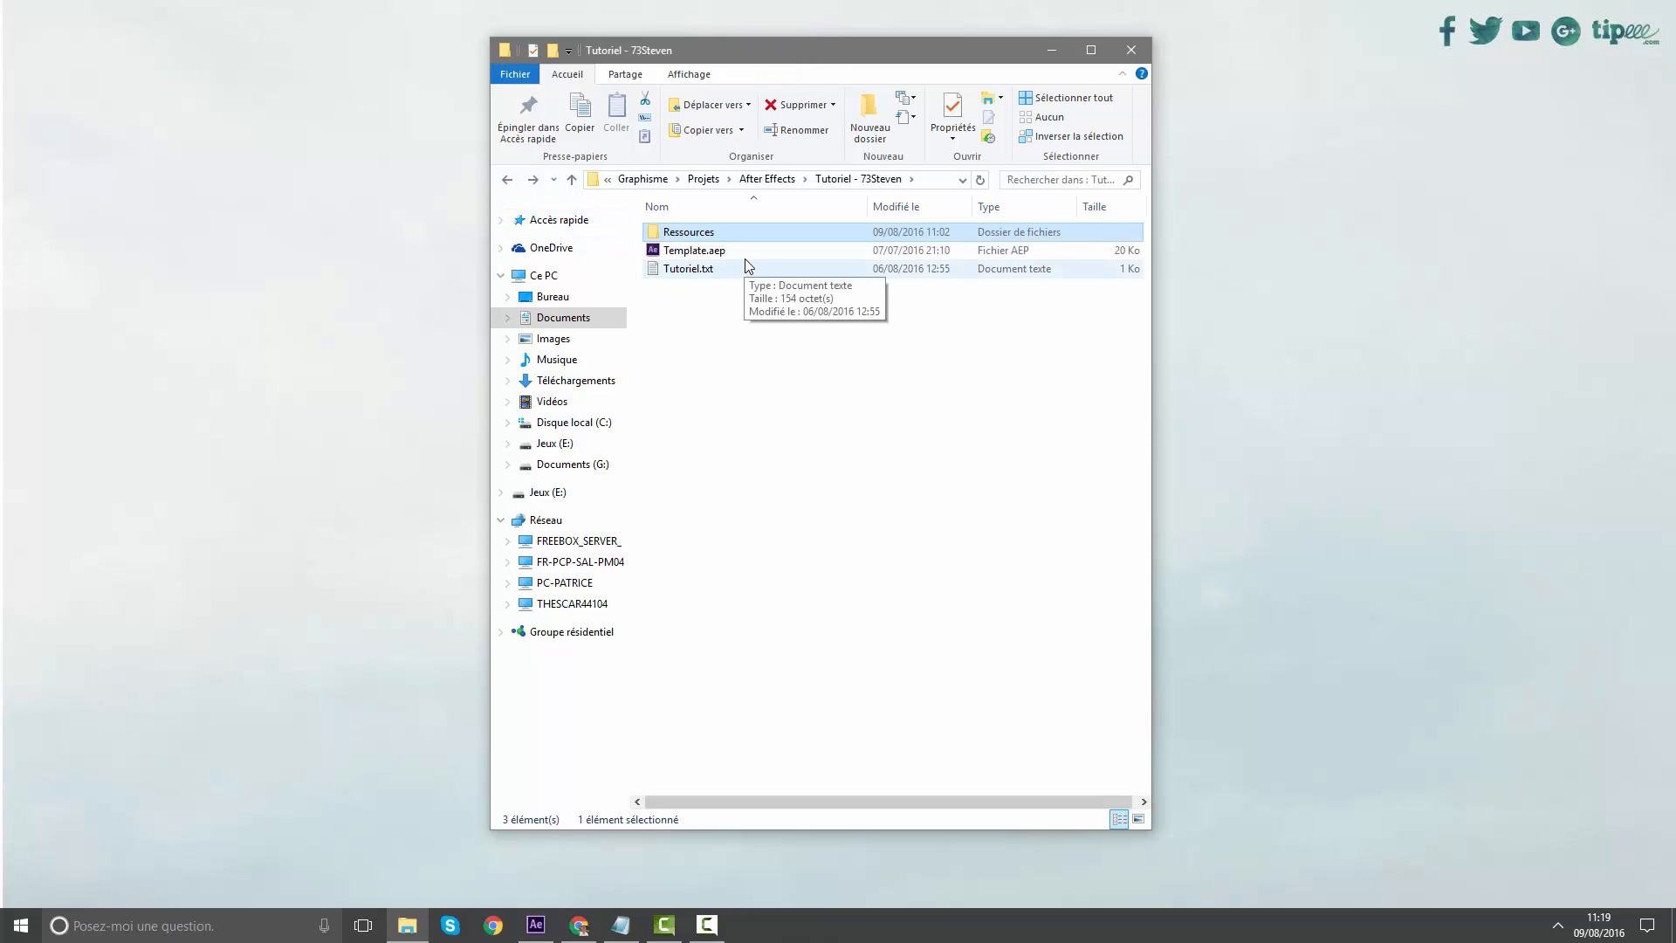
Switch to After Effects and create a project folder named icones inside the Image(s) folder
left_click(536, 930)
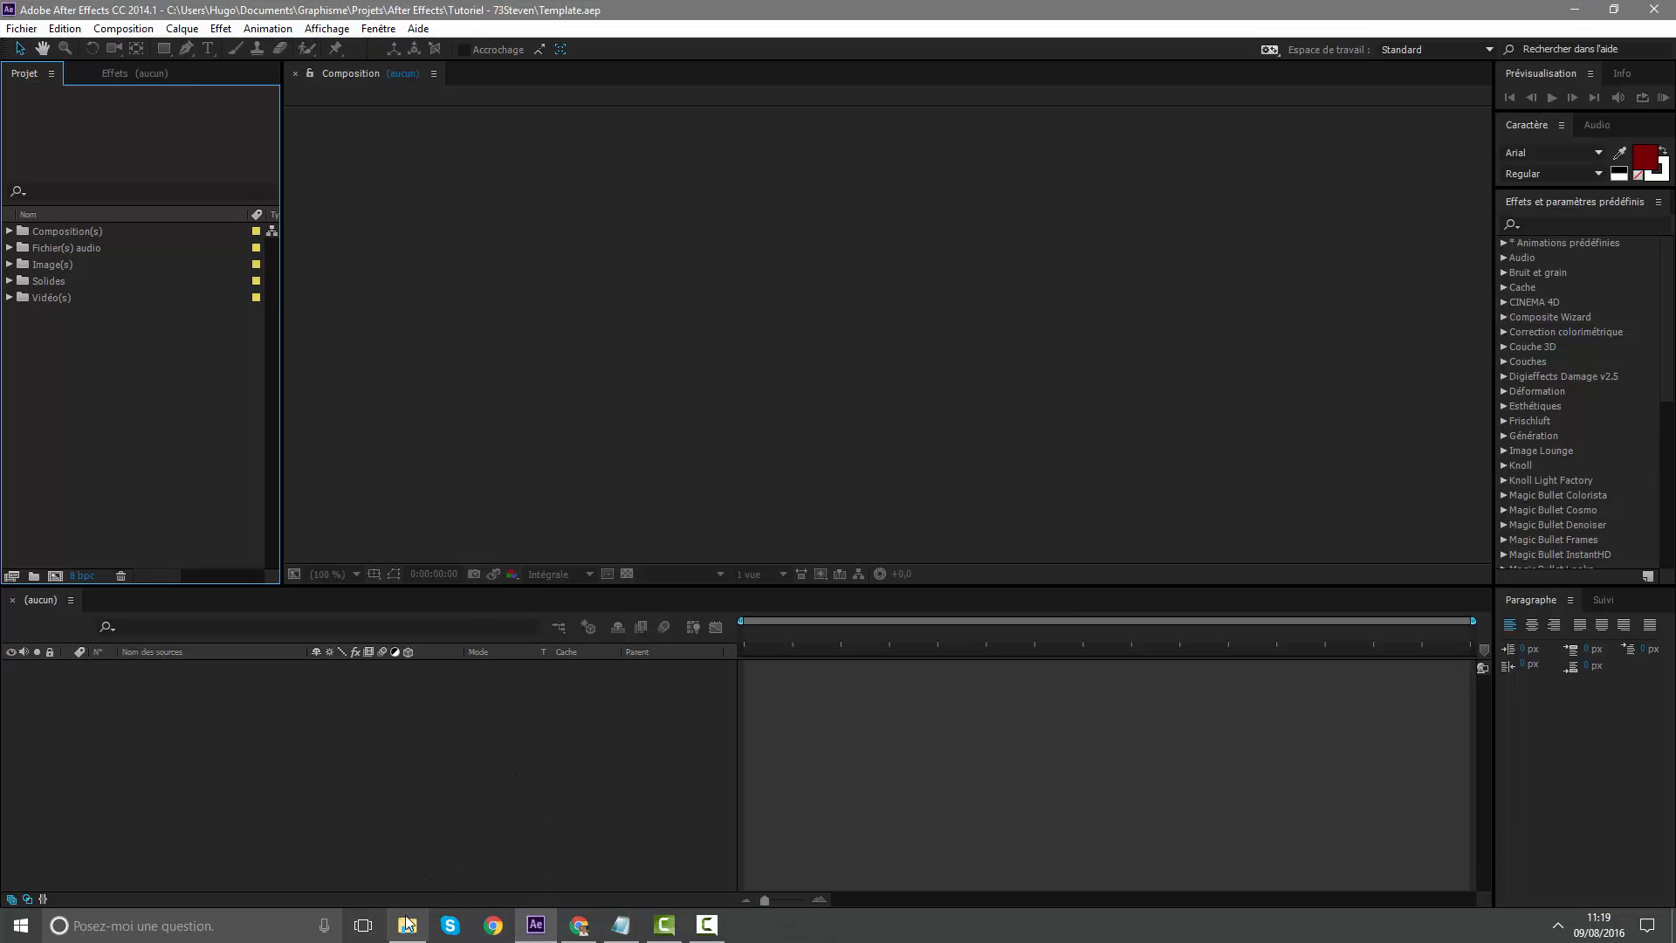
left_click(408, 932)
left_click(9, 272)
left_click(408, 925)
right_click(57, 373)
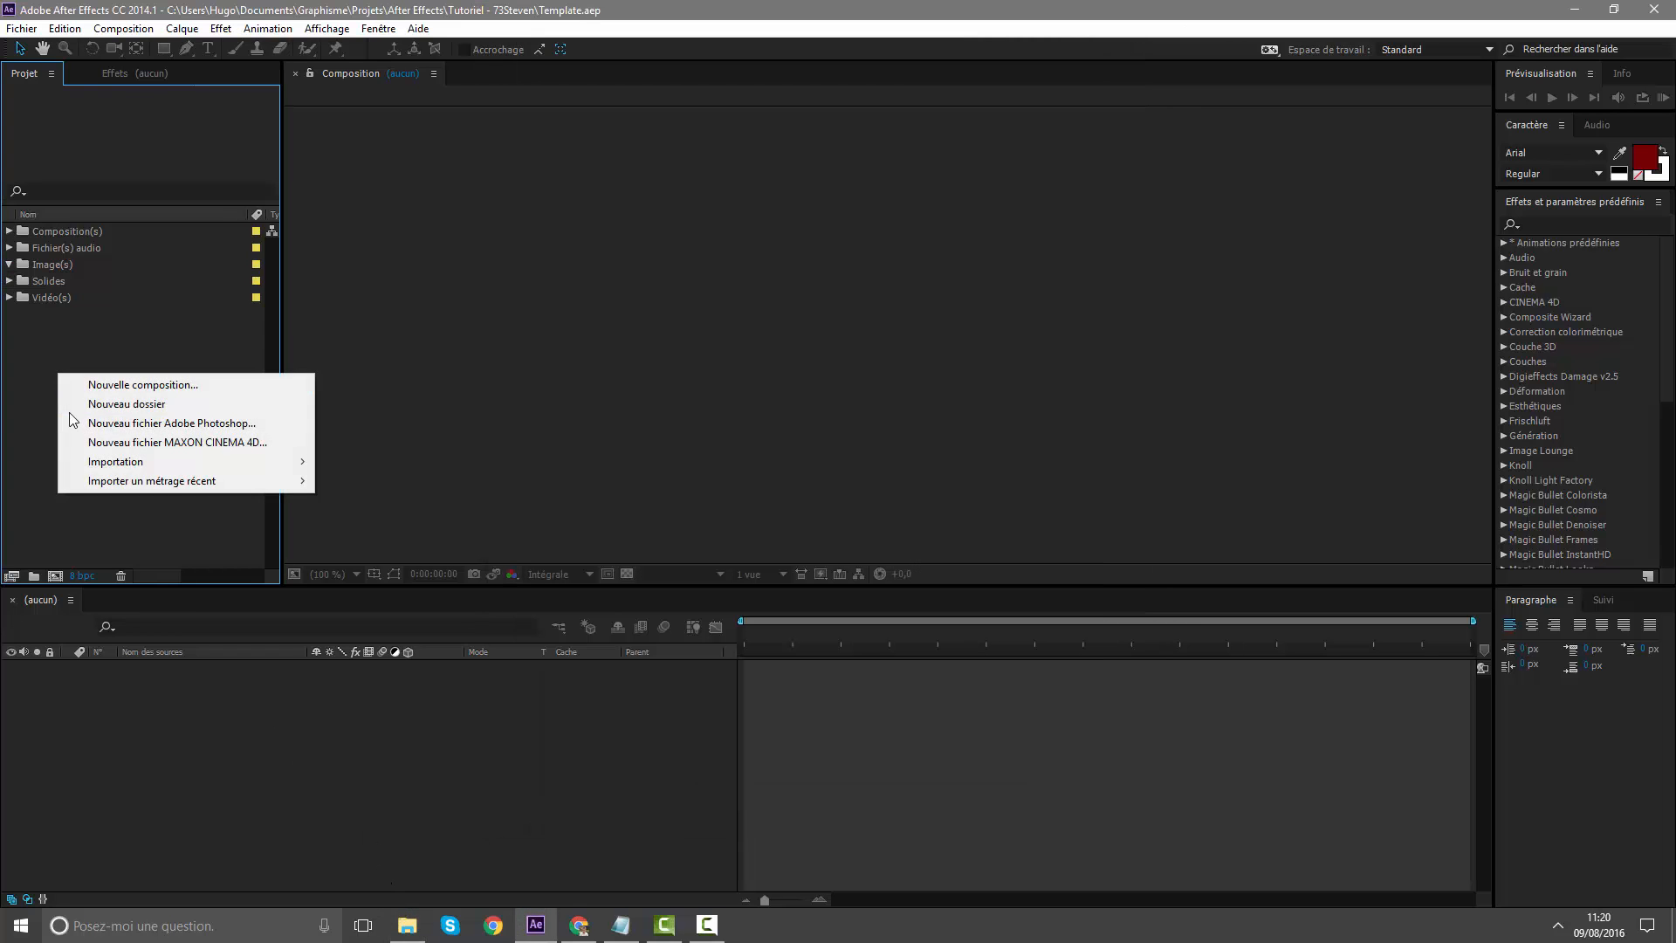
left_click(126, 404)
type("icones")
key("Return")
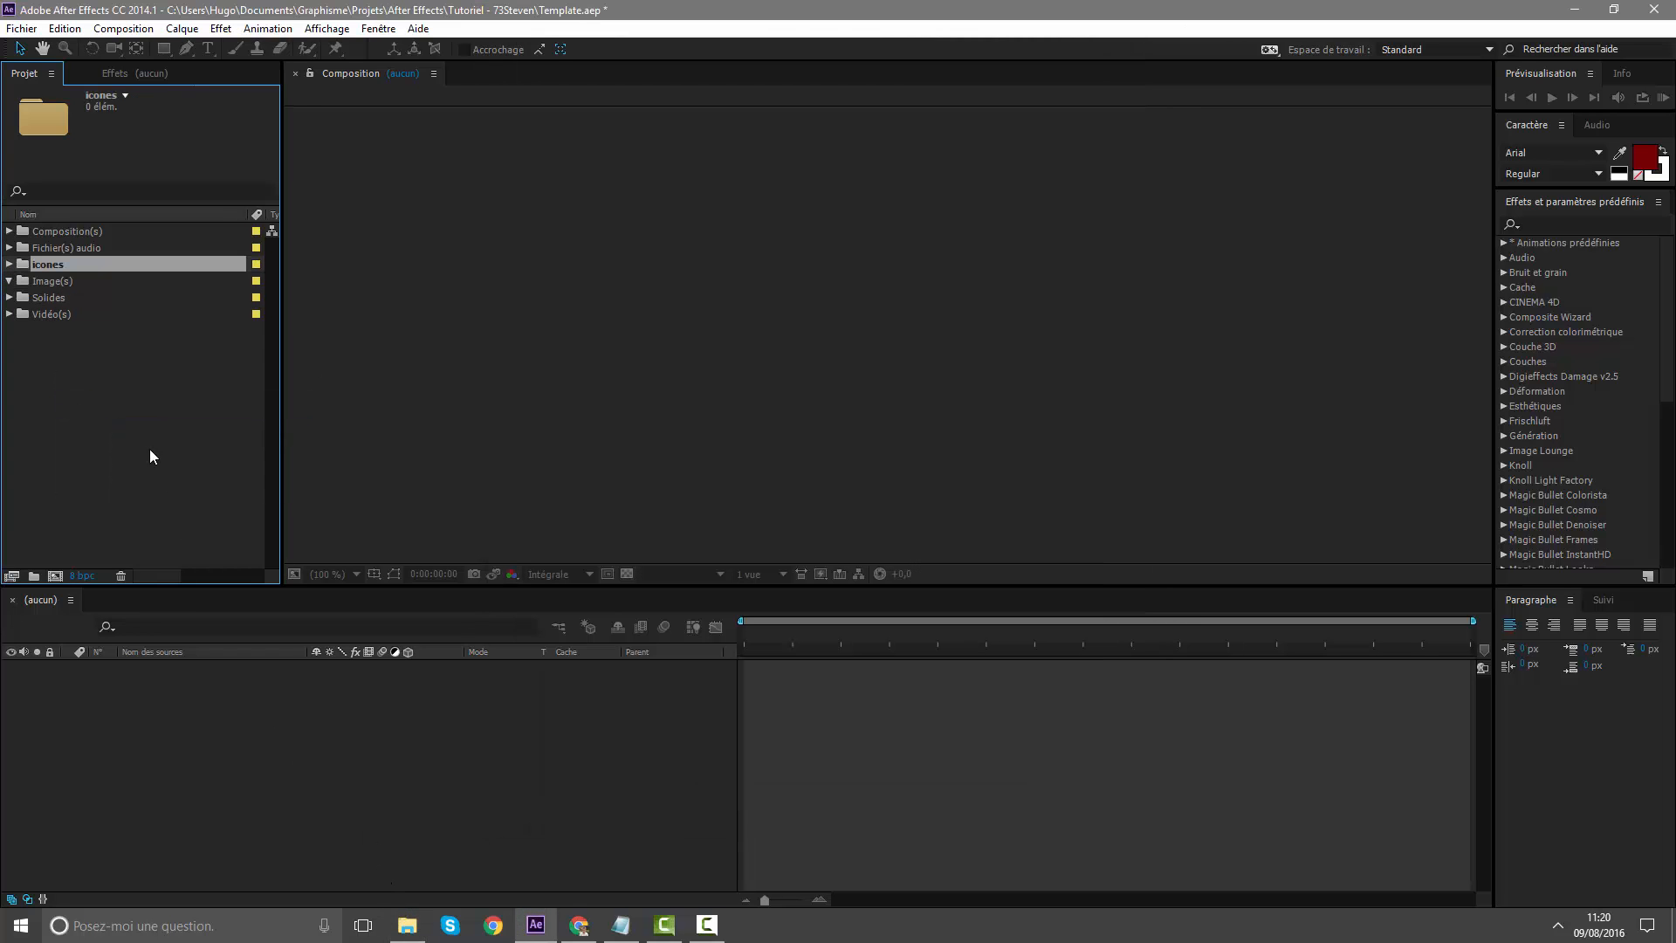
left_click_drag(71, 262, 76, 276)
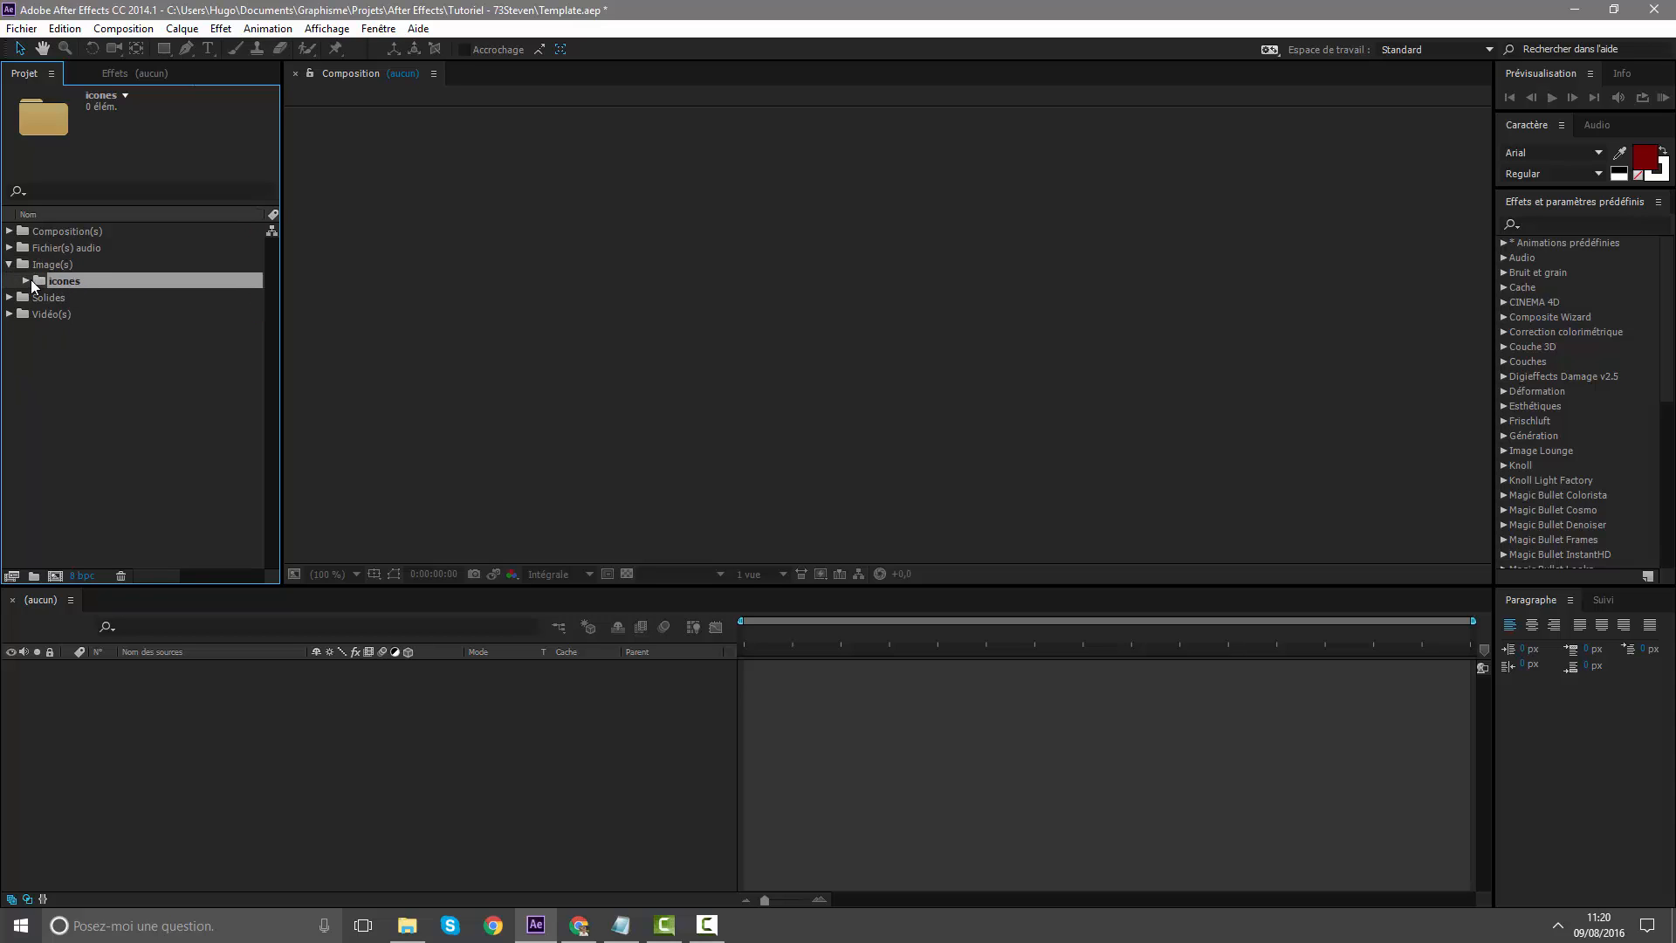
mouse_move(67, 365)
left_mouse_down()
mouse_move(50, 213)
mouse_move(76, 337)
left_mouse_up()
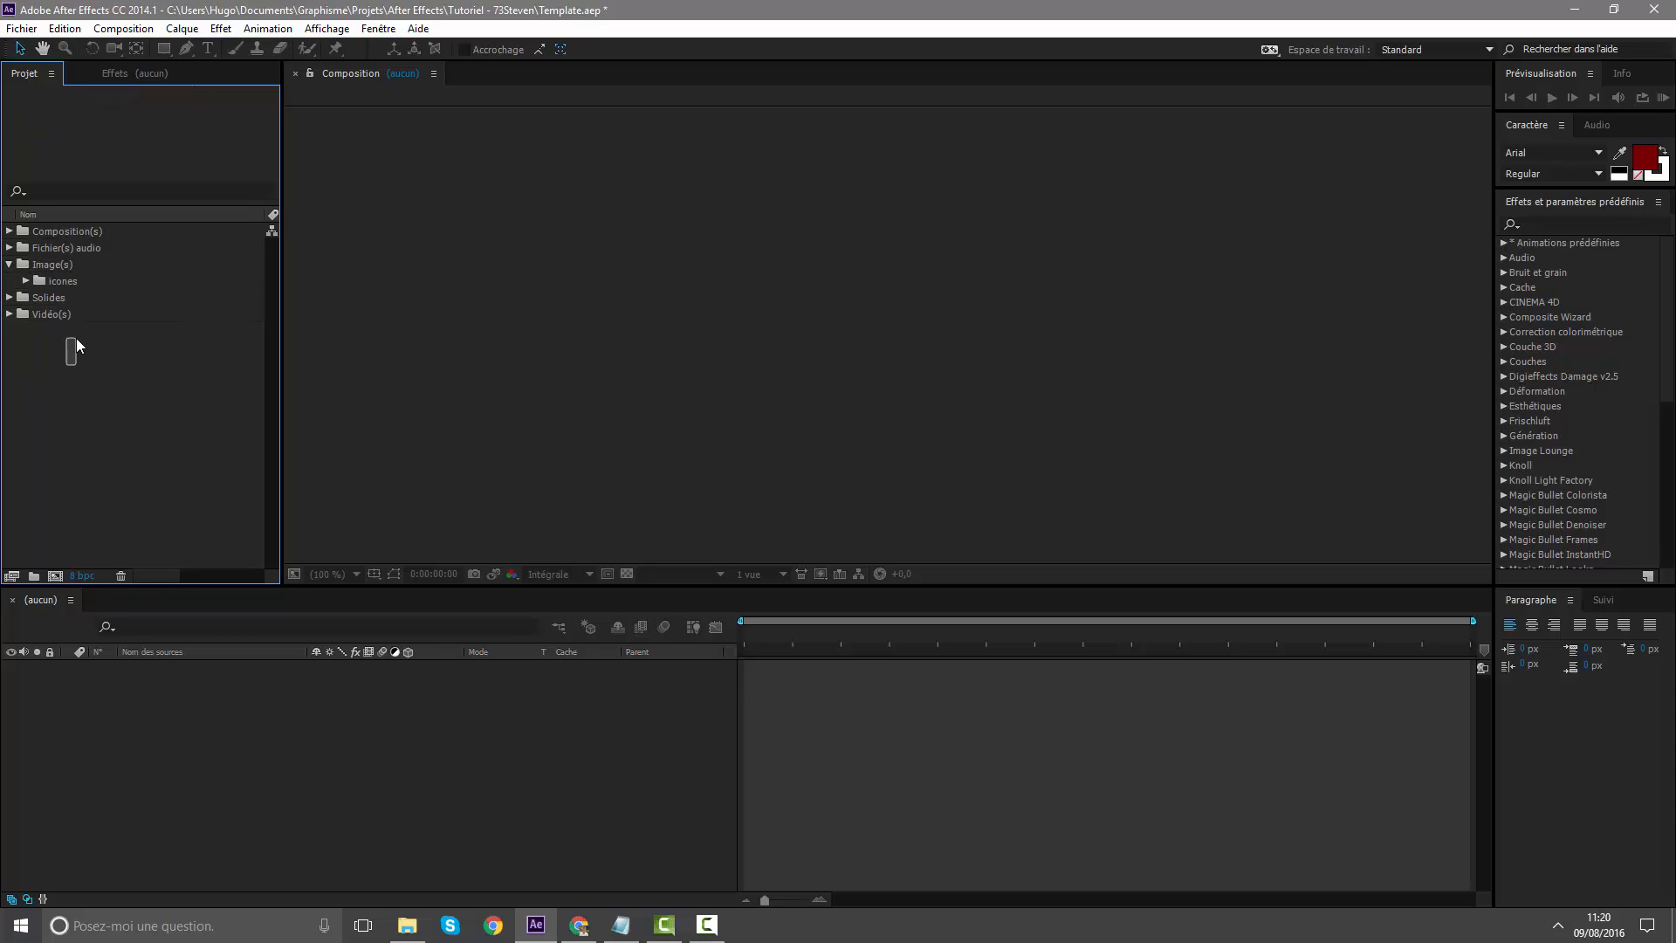
Import all the images from the Ressources subfolder Icones ios into the project's icones folder, and collapse that folder
double_click(40, 280)
left_click(408, 925)
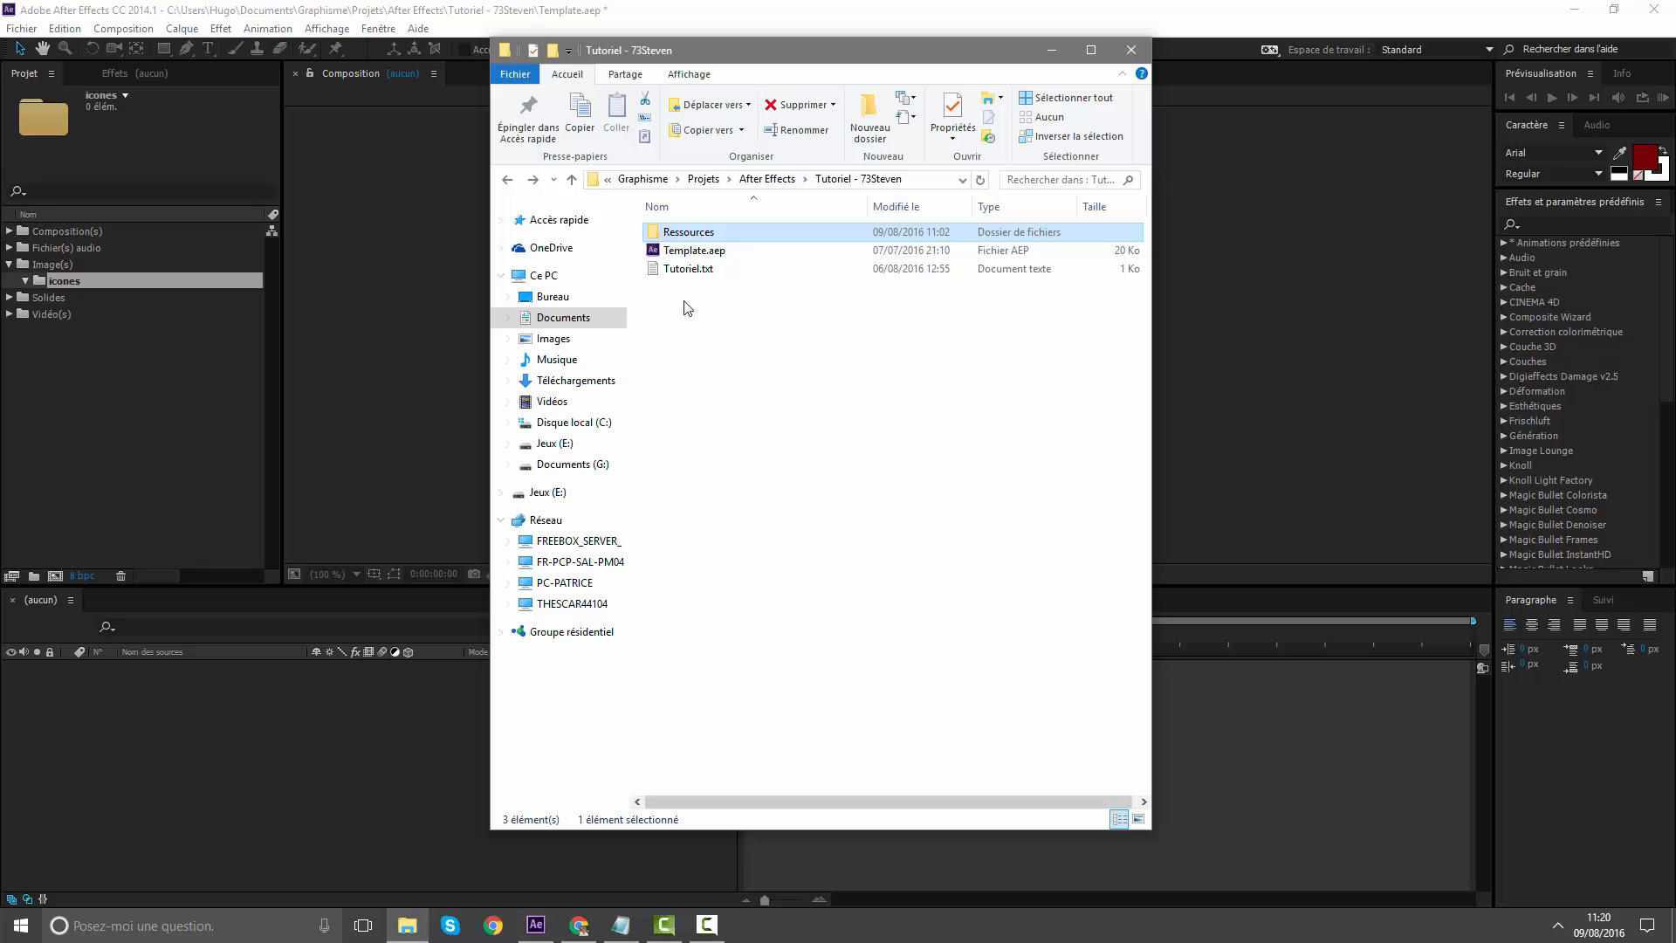
double_click(688, 231)
double_click(686, 230)
left_click(717, 308)
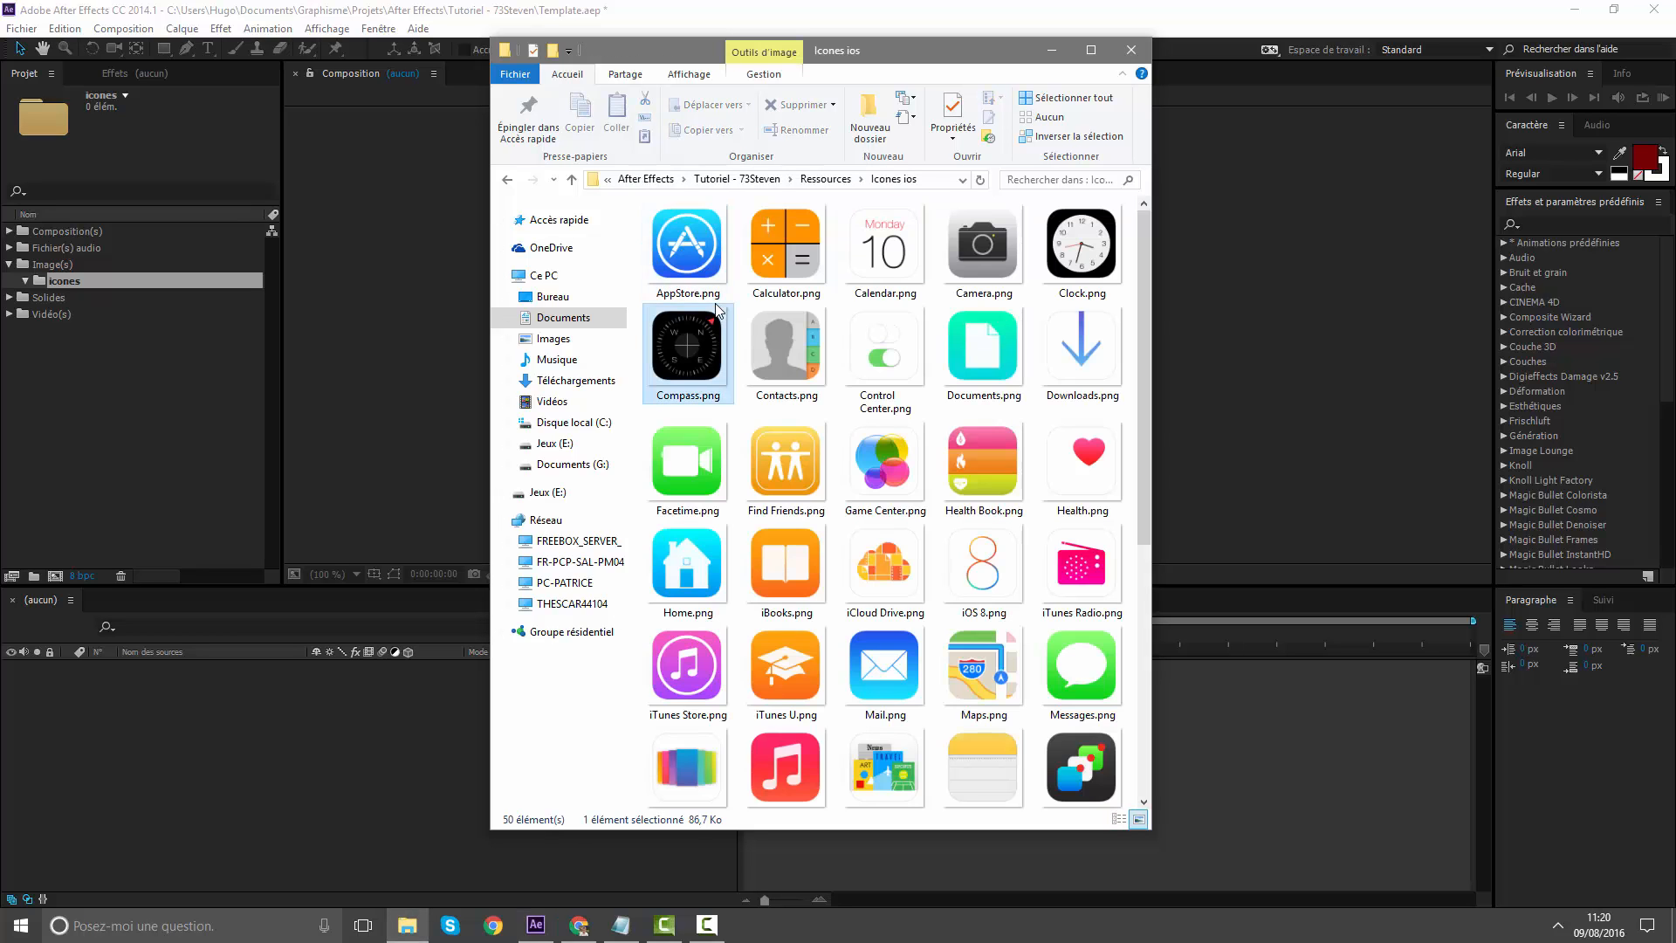
key("ctrl+a")
left_click_drag(718, 308, 128, 279)
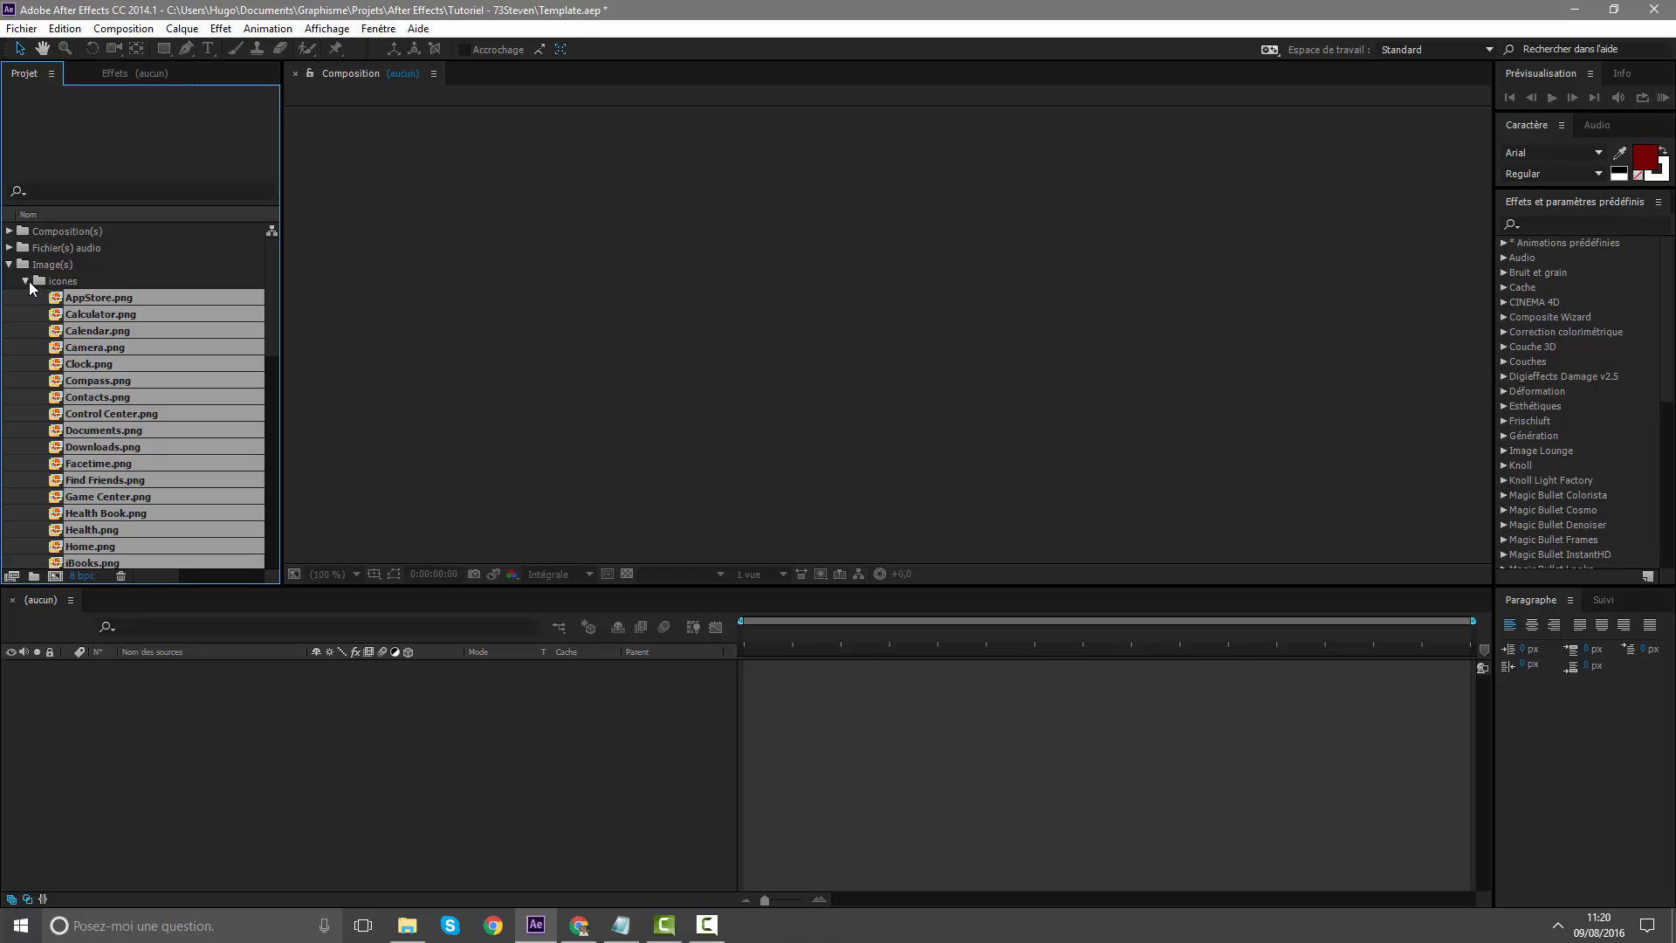
left_click(26, 281)
Import Logo (Forme) MS Design.png from the Ressources folder into the project's Image(s) folder
left_click(407, 925)
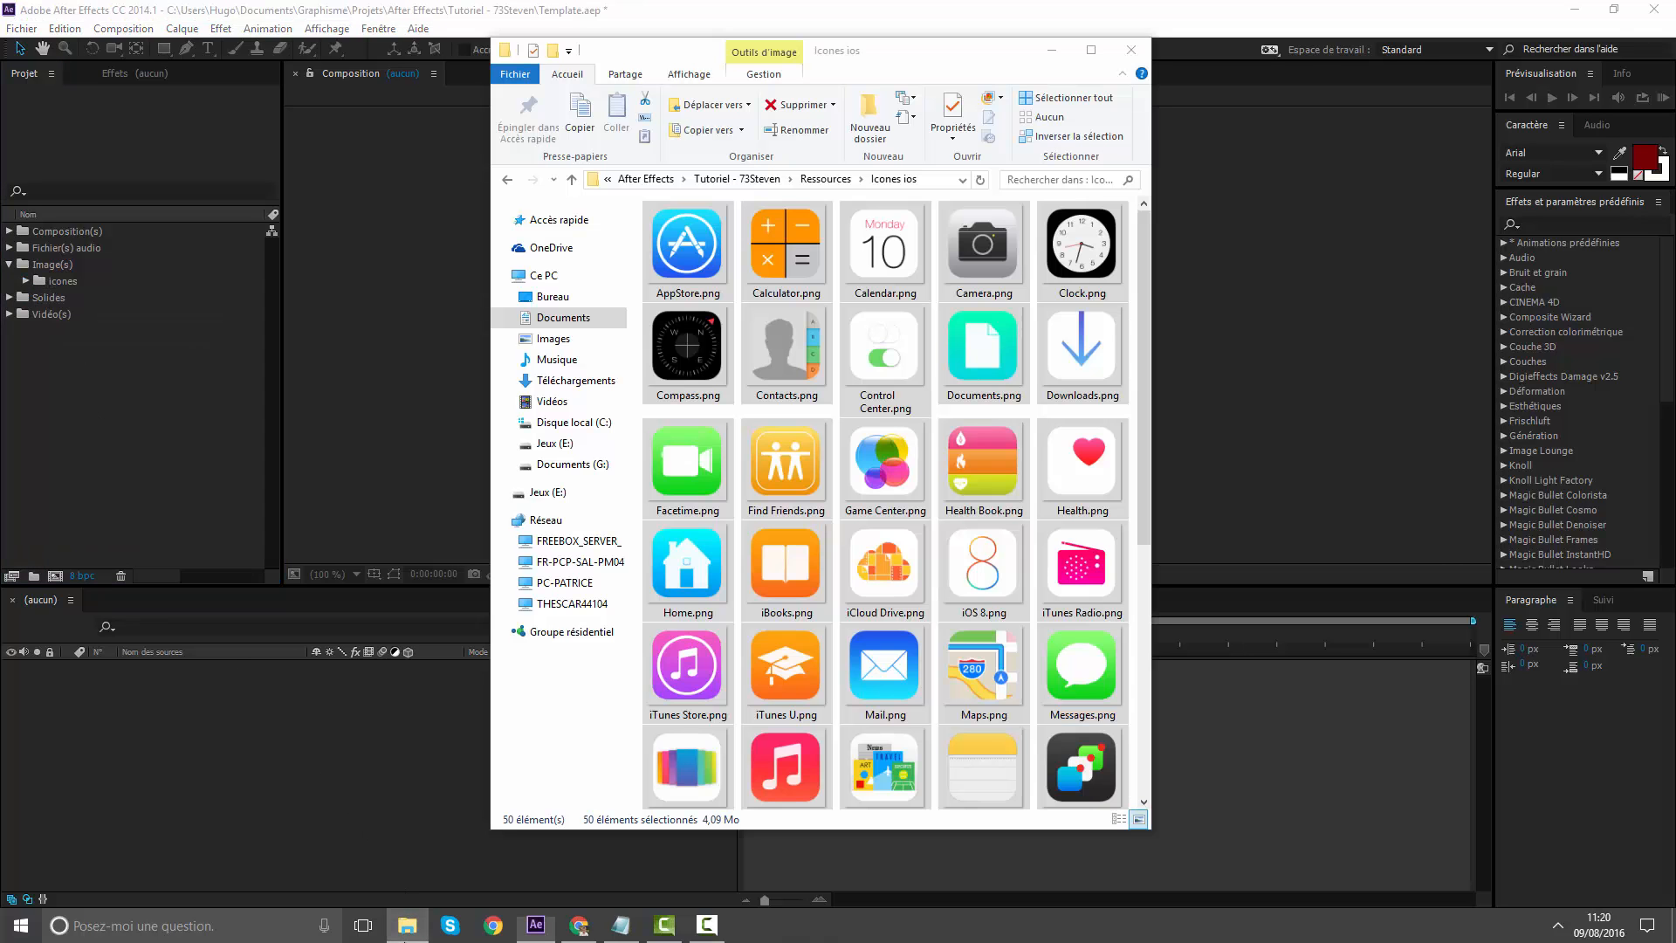
right_click(408, 925)
left_click(508, 181)
left_click_drag(757, 272, 130, 260)
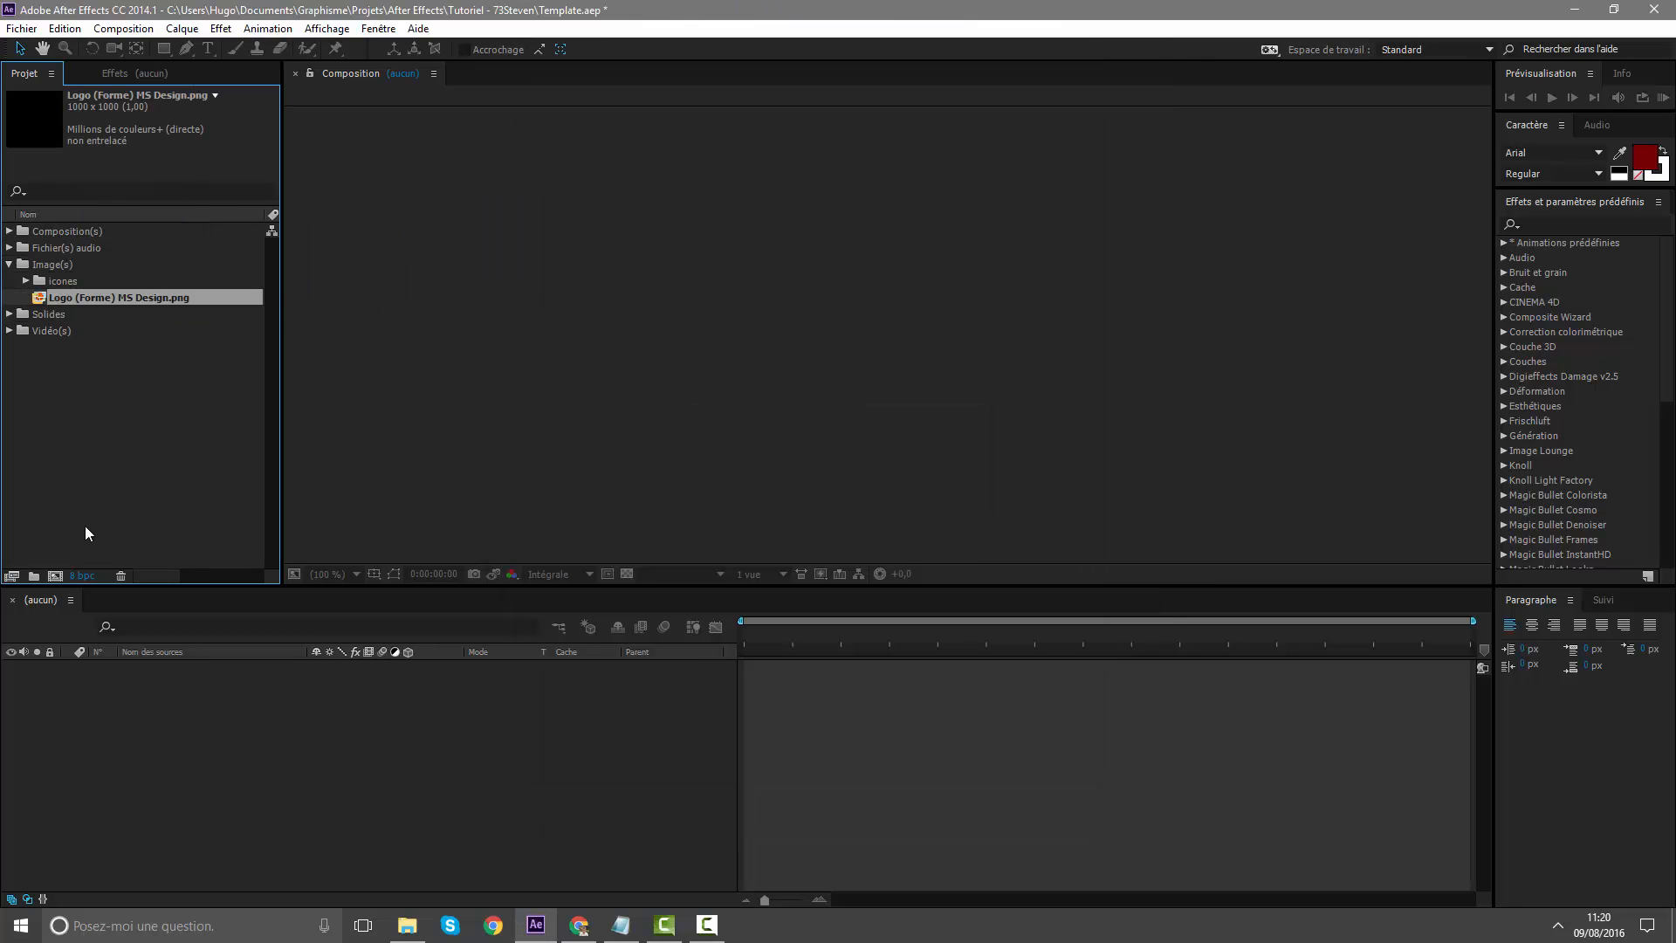
Import the video 16 Introduction officiel (V2) de 73Steven.mp4 into the project's Vidéo(s) folder and expand that folder
left_click(407, 925)
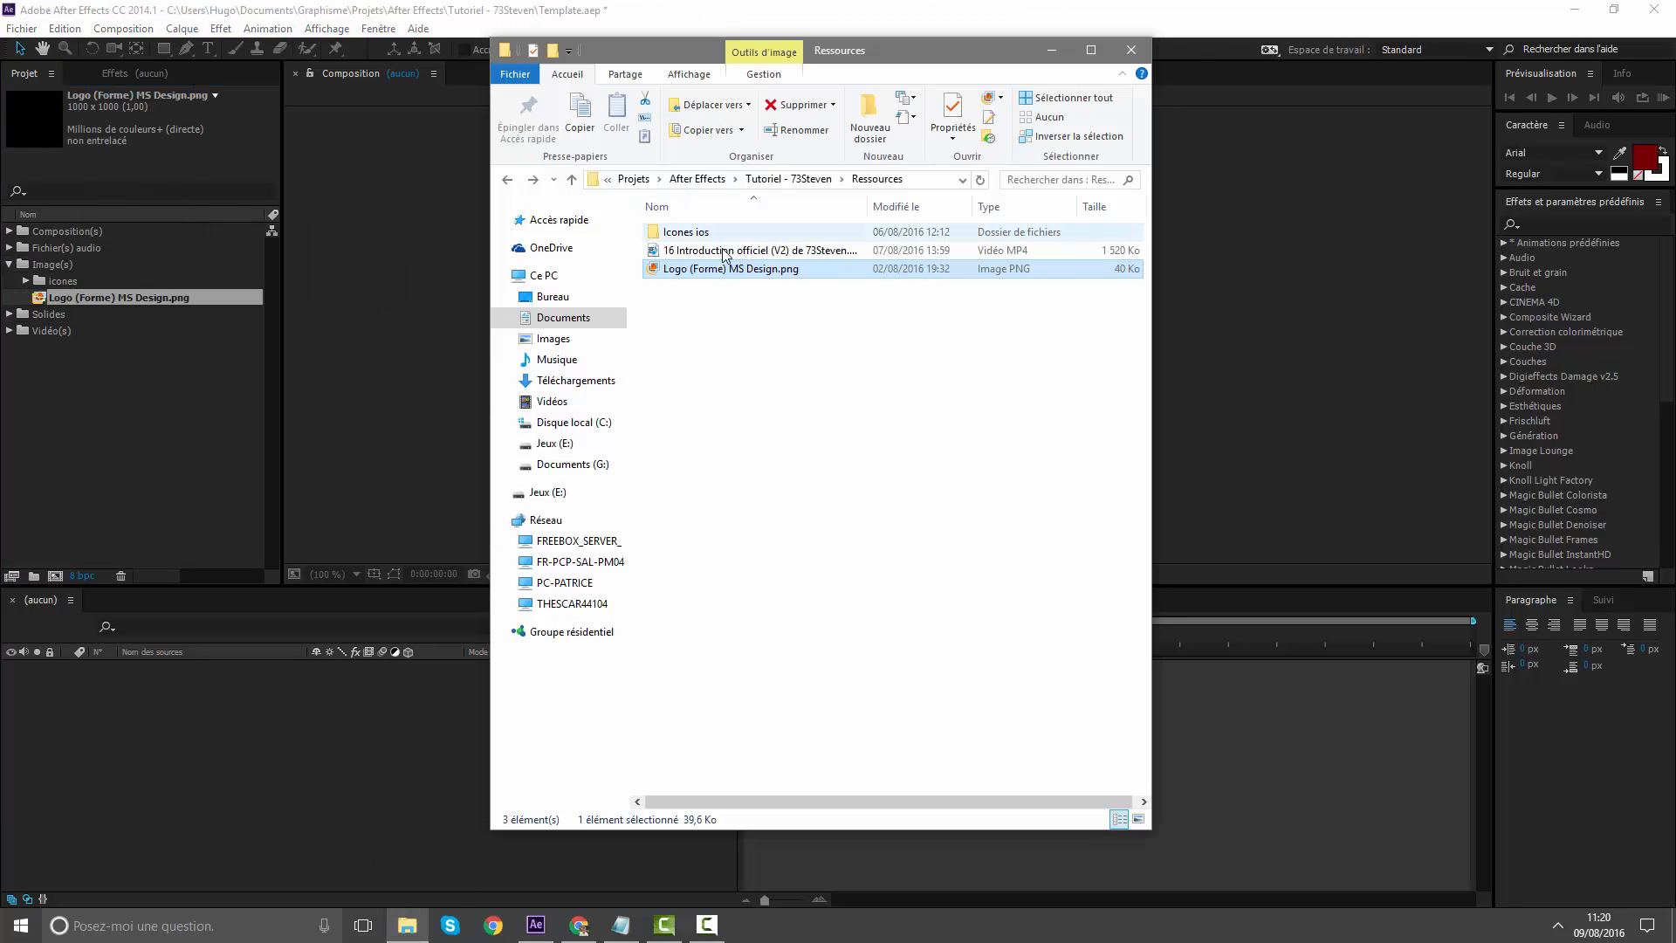
left_click(749, 253)
left_click_drag(749, 252, 81, 333)
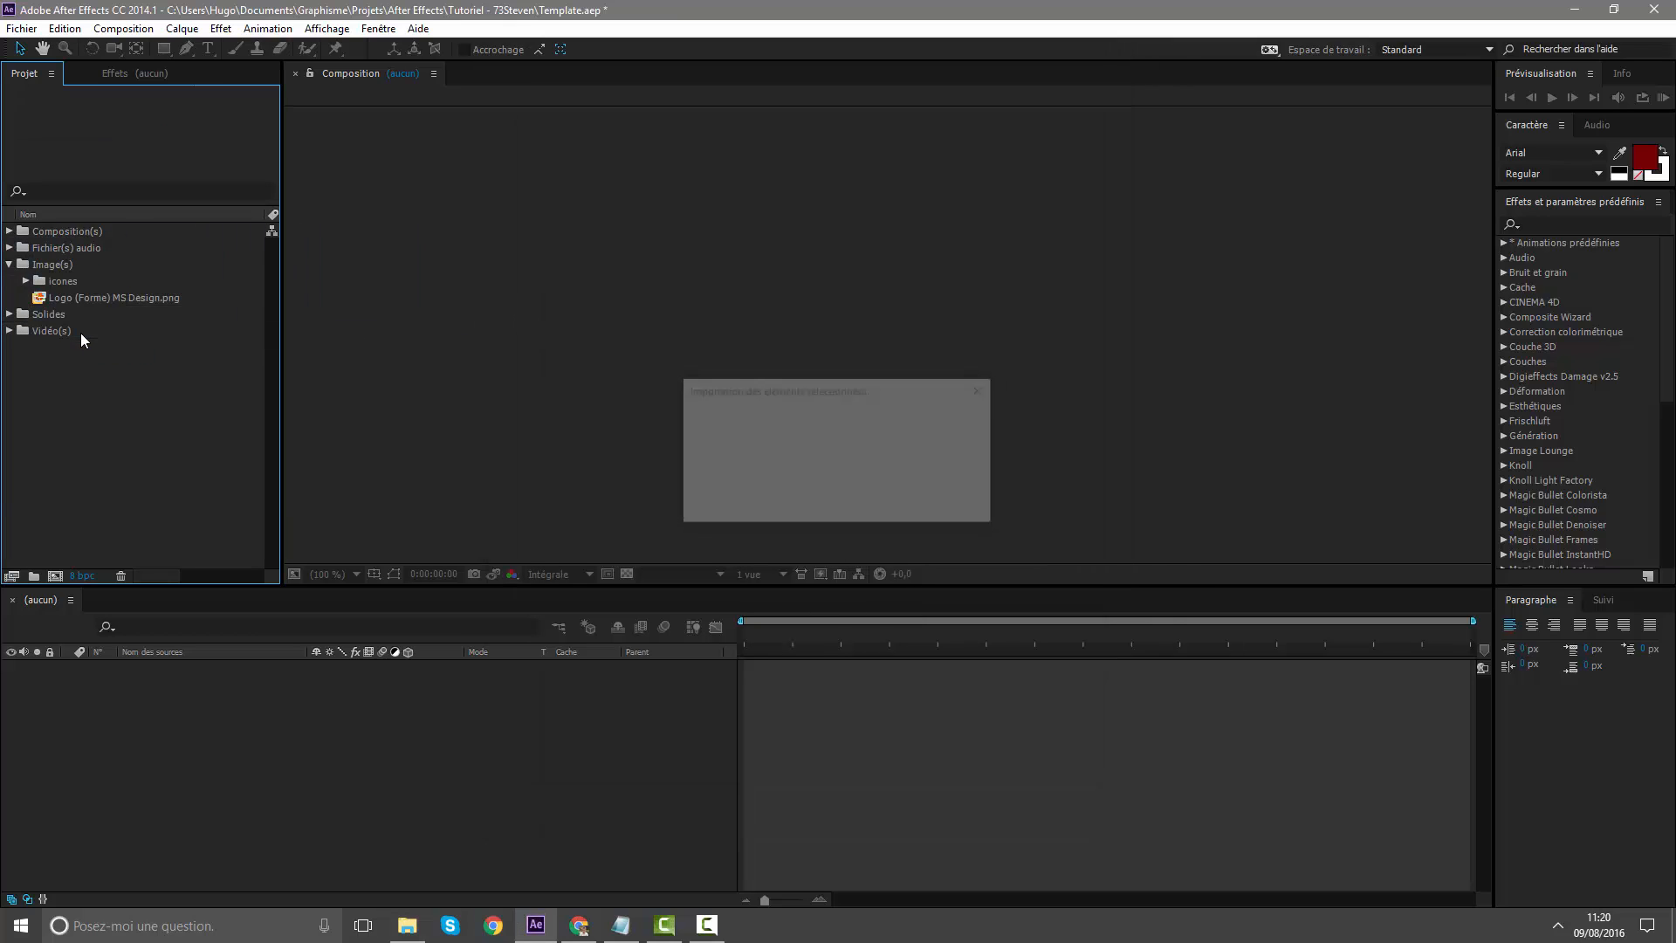
left_click(12, 330)
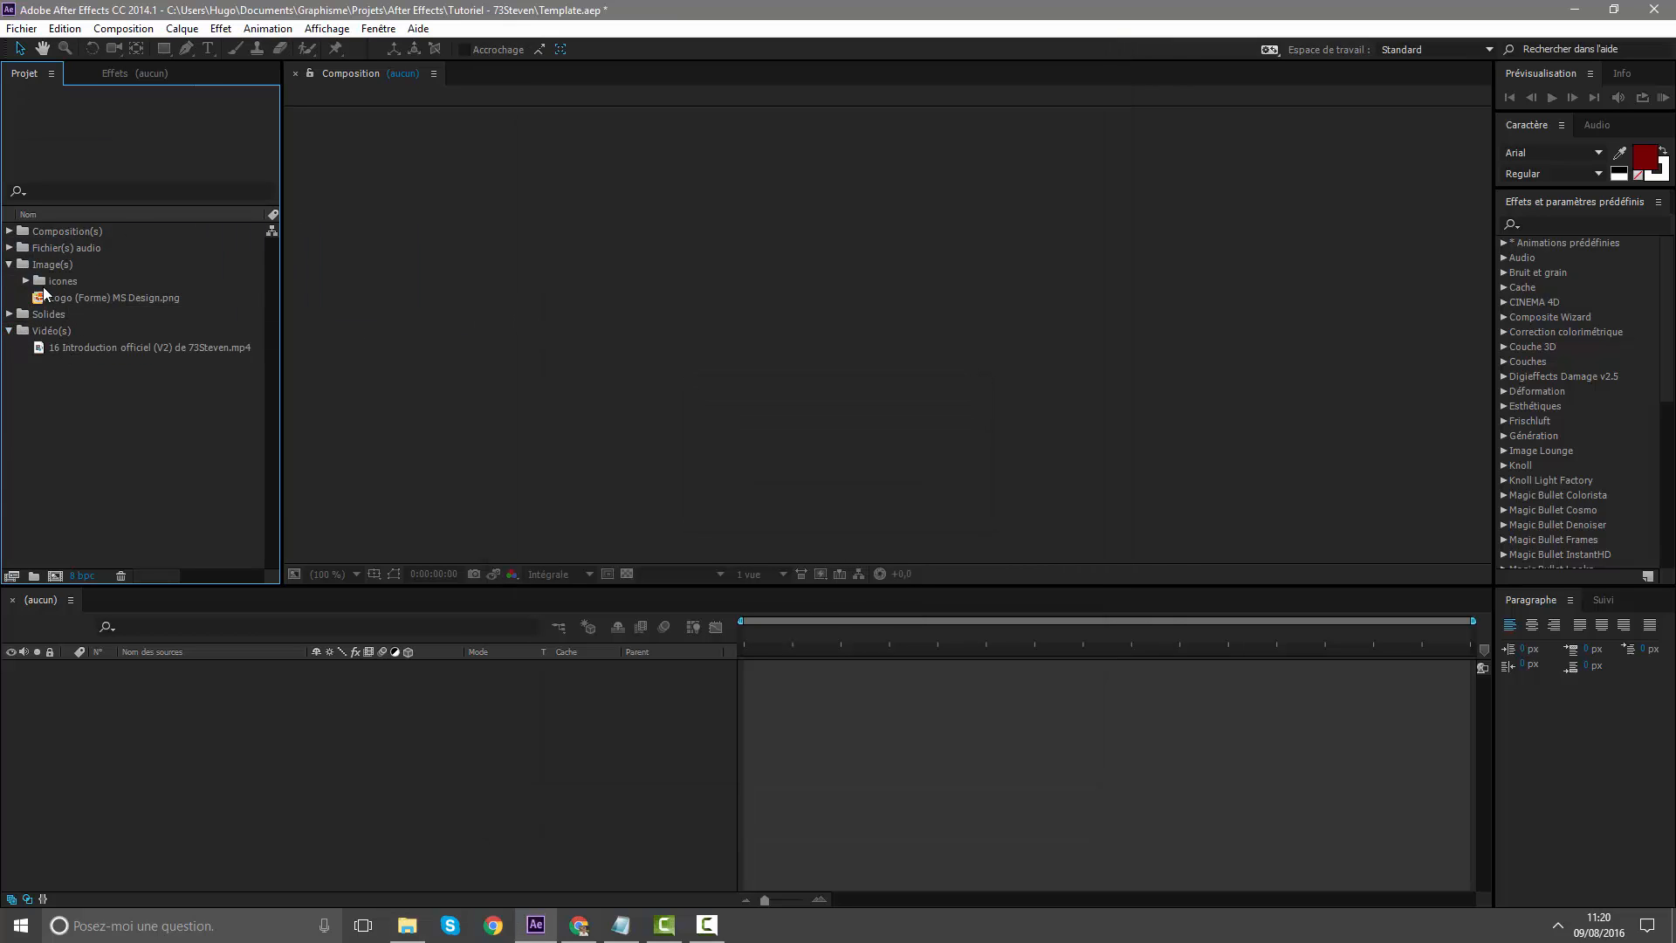
Create a composition named Template at 1920 × 1080 px and 29,756 frames per second, lasting 10 seconds
right_click(179, 397)
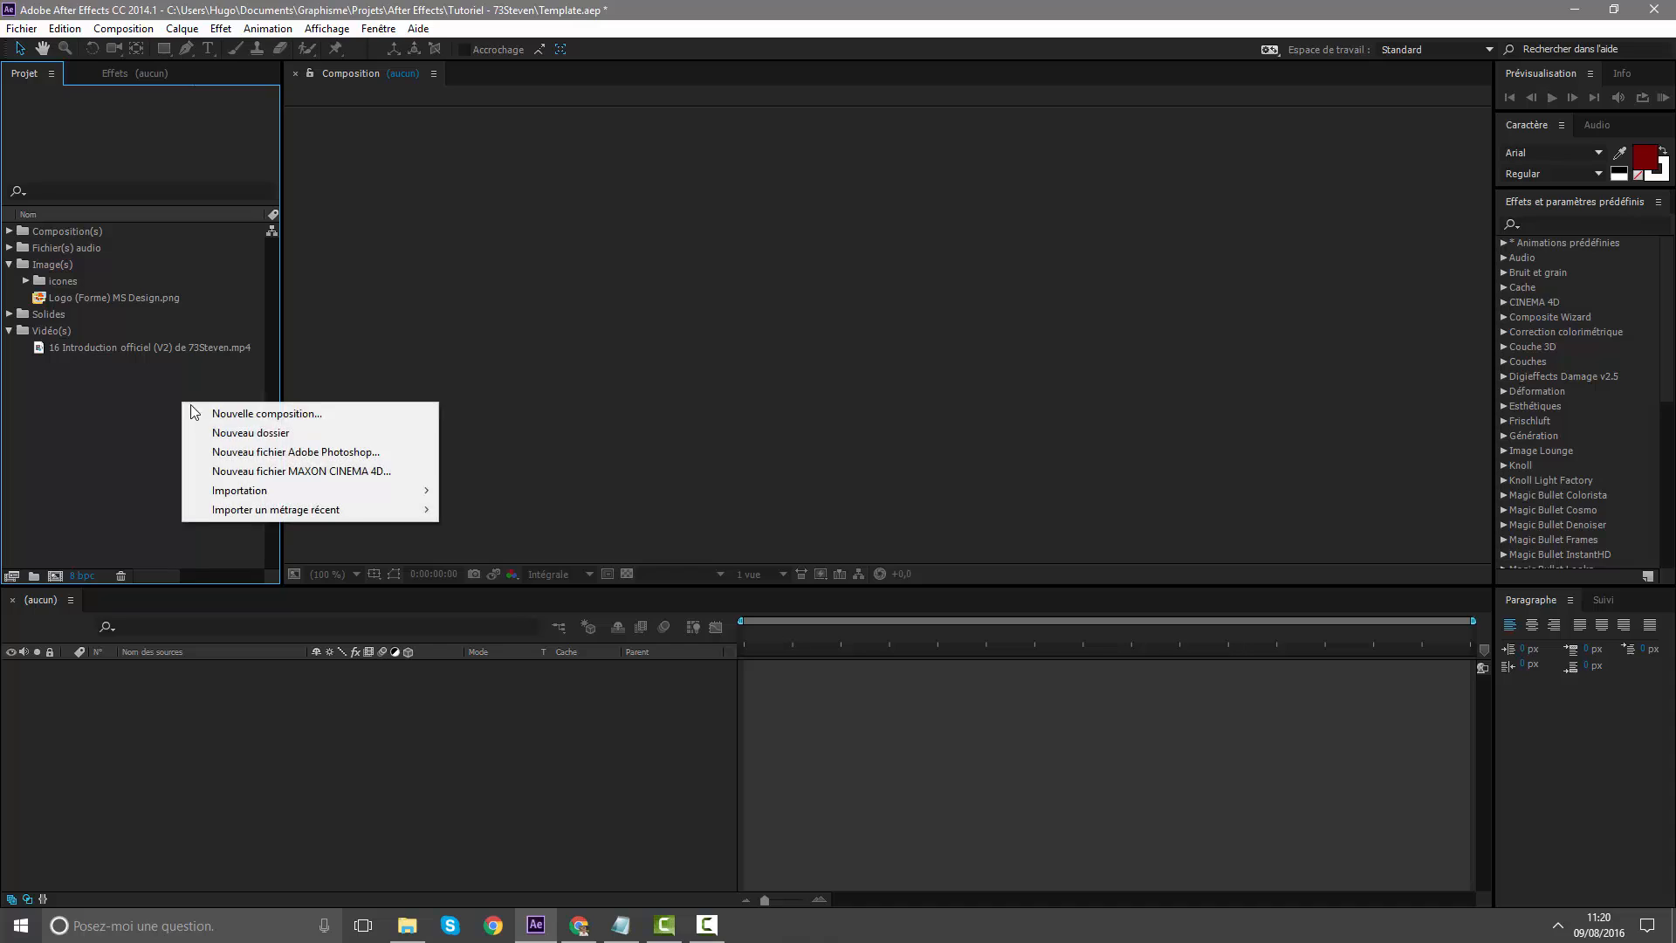
left_click(213, 411)
key("BackSpace")
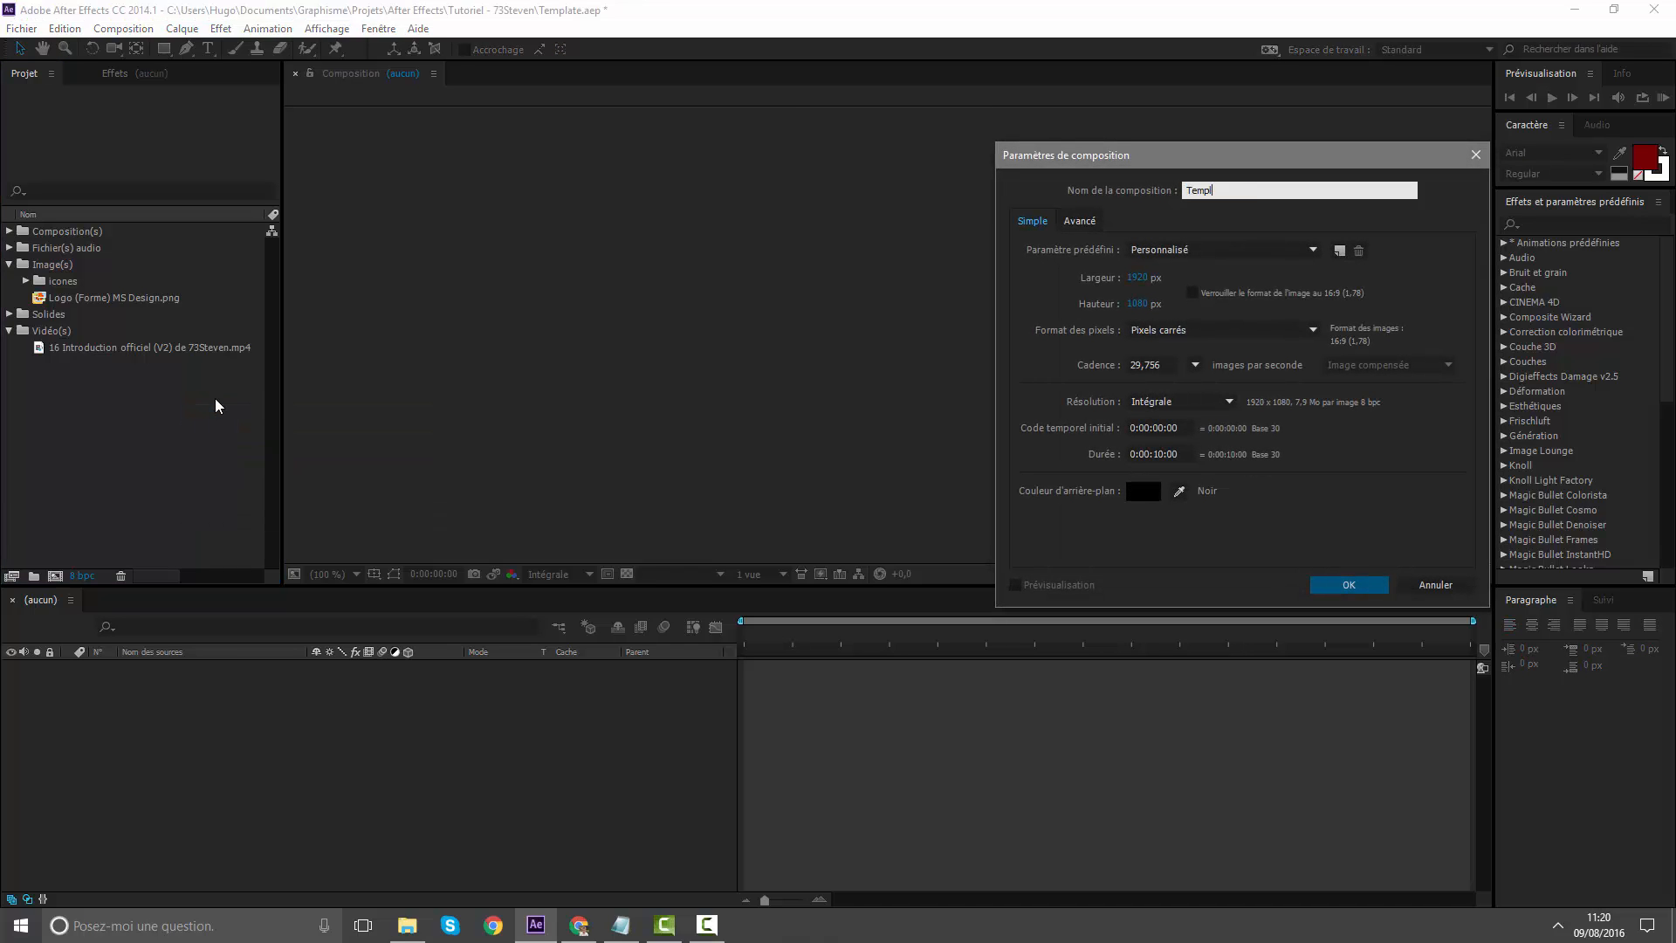
left_click(1102, 288)
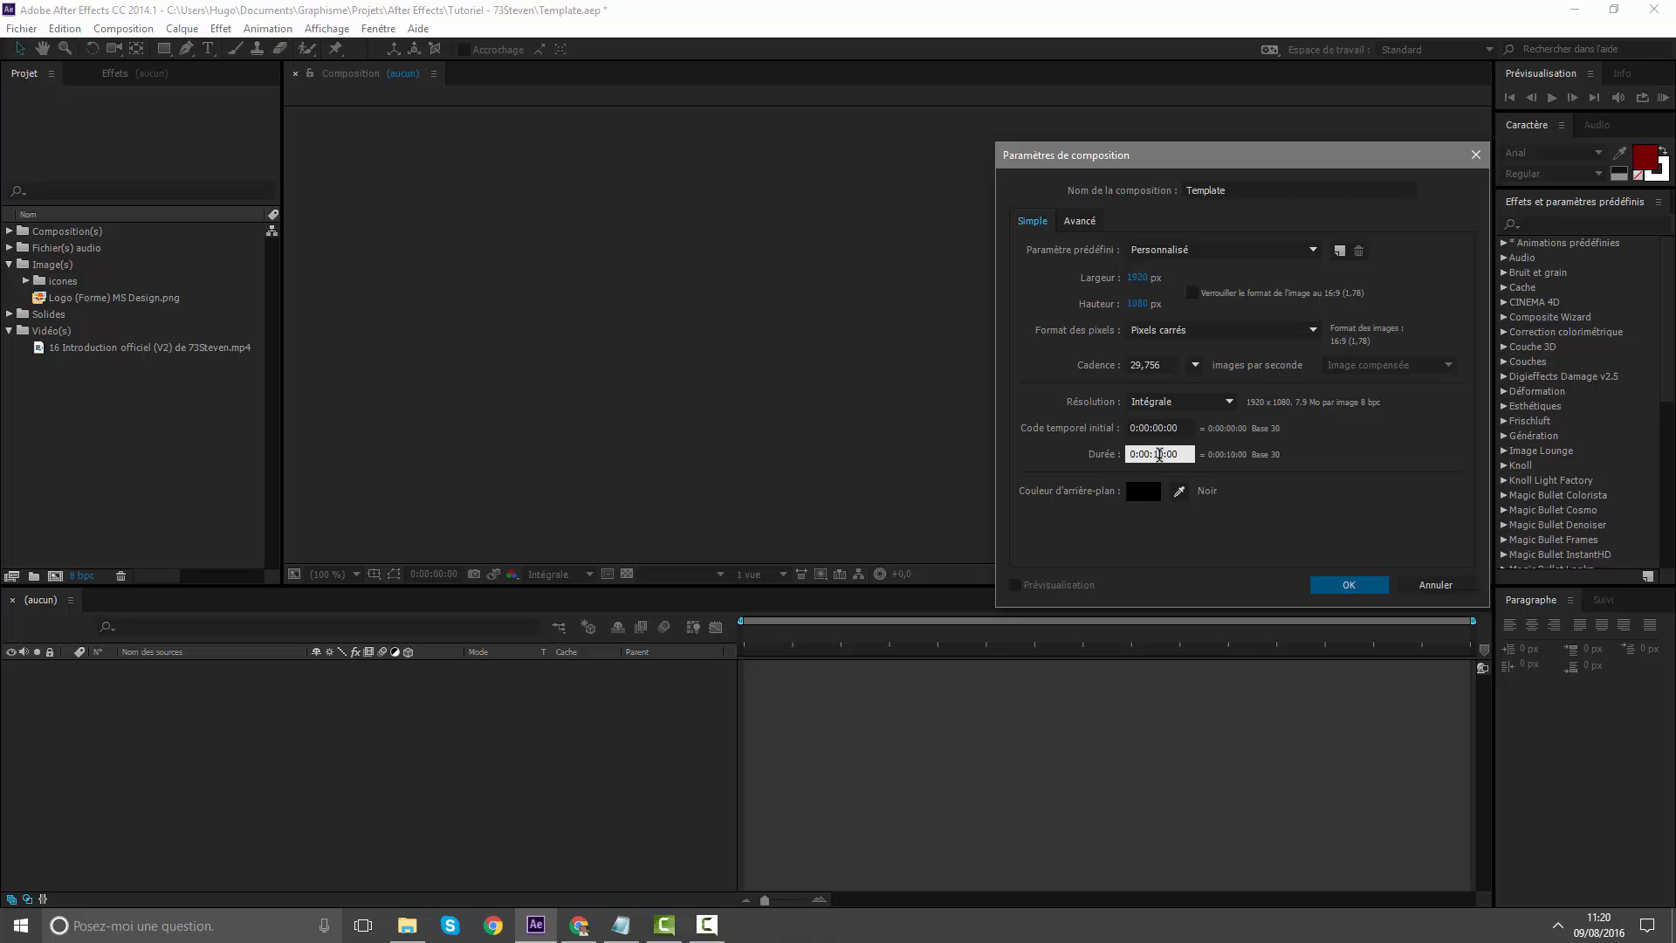
left_click(1327, 584)
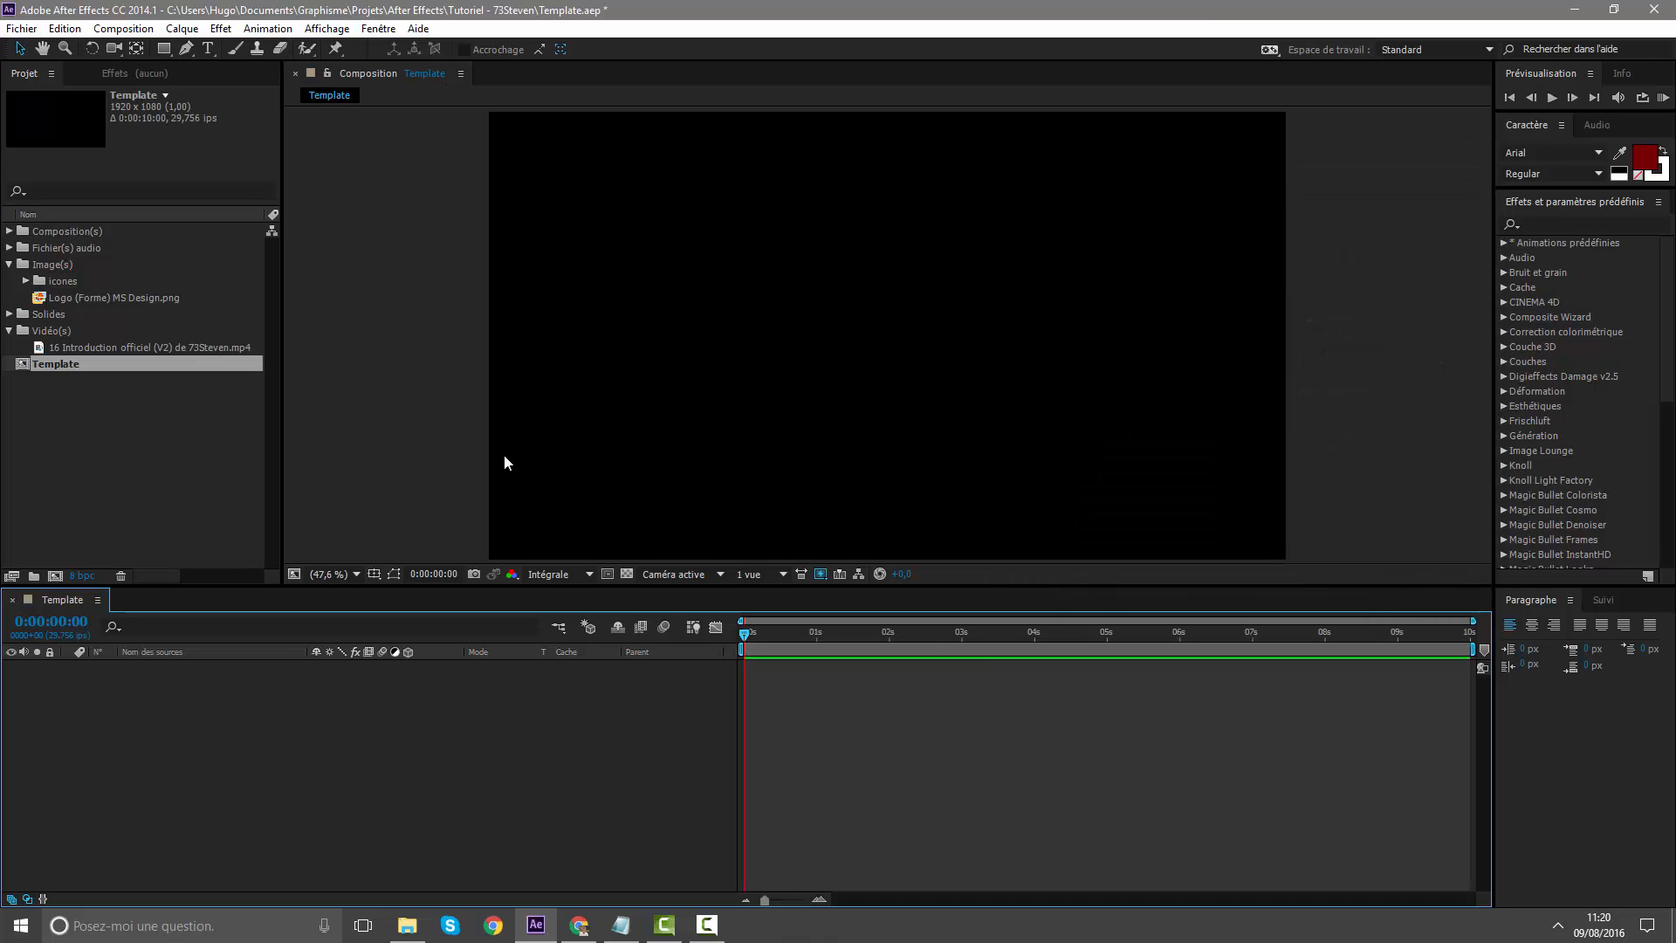
Move the Template composition into the Composition(s) project folder and expand that folder
left_click(1240, 652)
left_click_drag(1305, 644, 735, 651)
left_click_drag(55, 370, 58, 240)
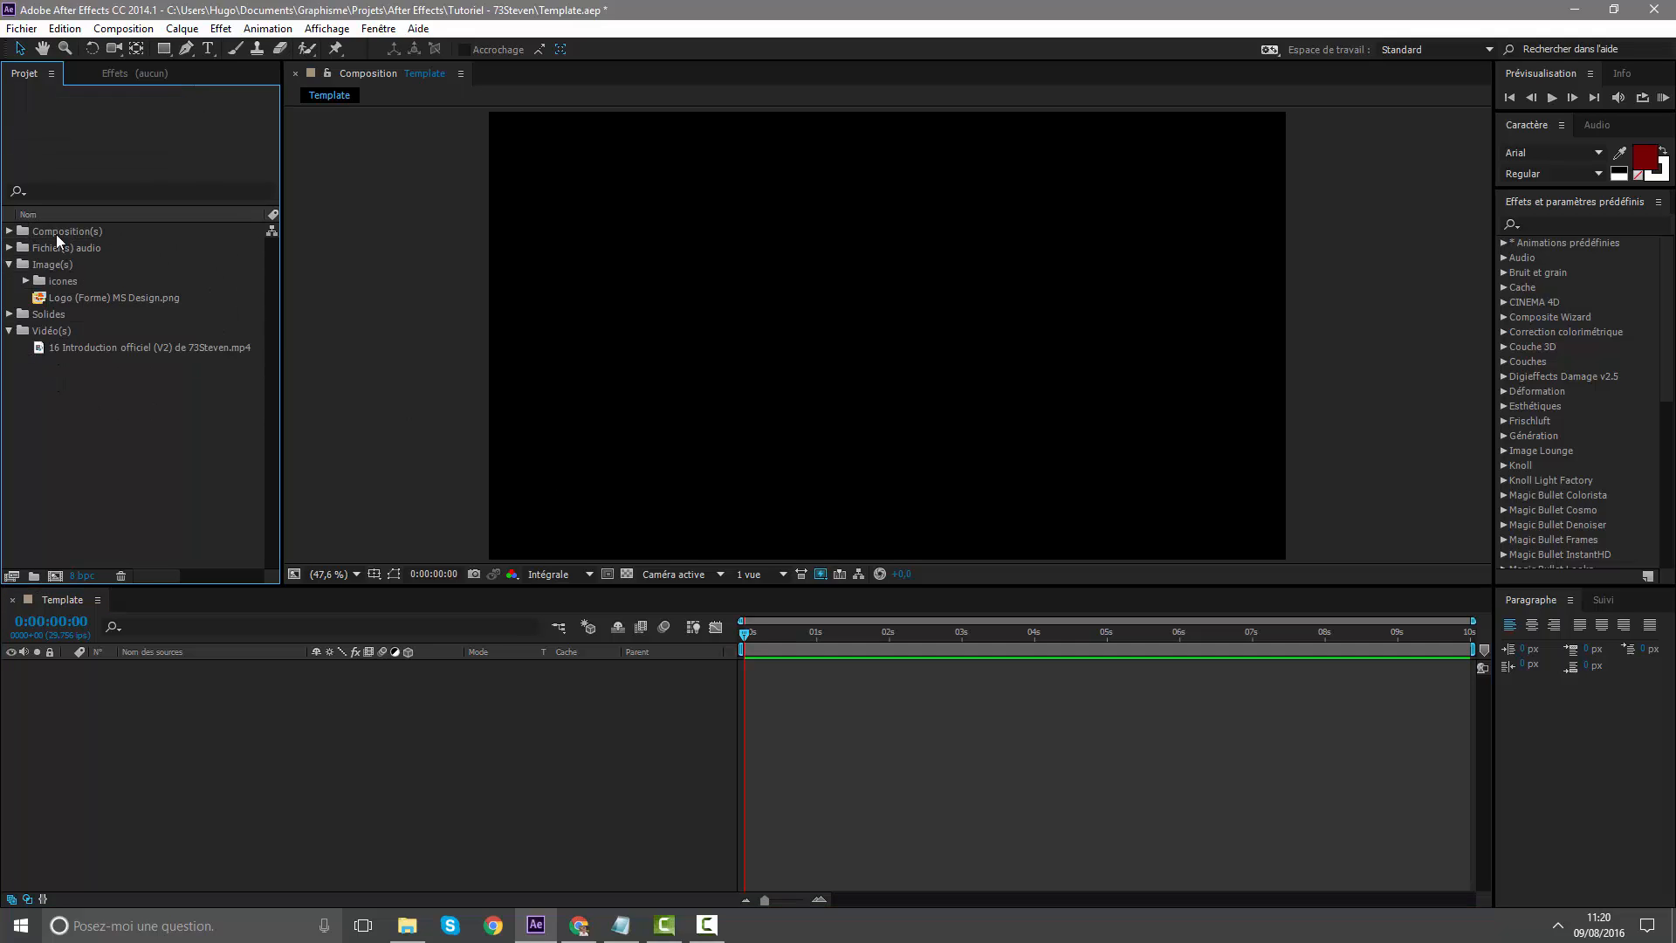
left_click(8, 231)
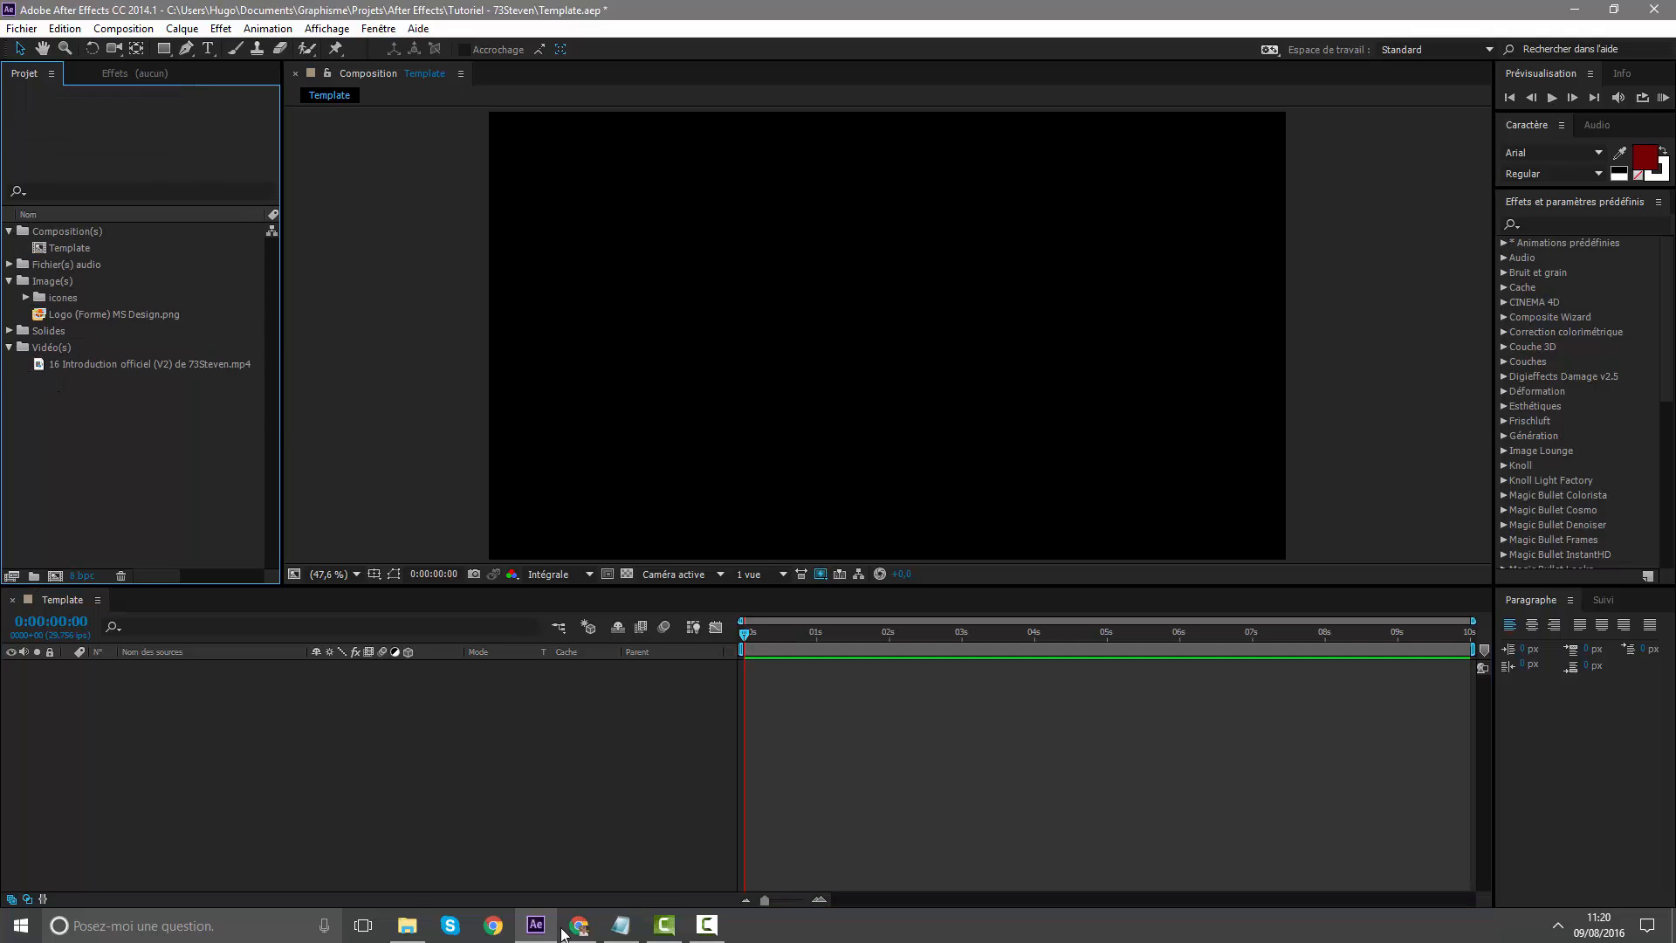
Switch to File Explorer, open Documents in a new window, close the Radeon settings window and open the Graphisme folder
left_click(407, 925)
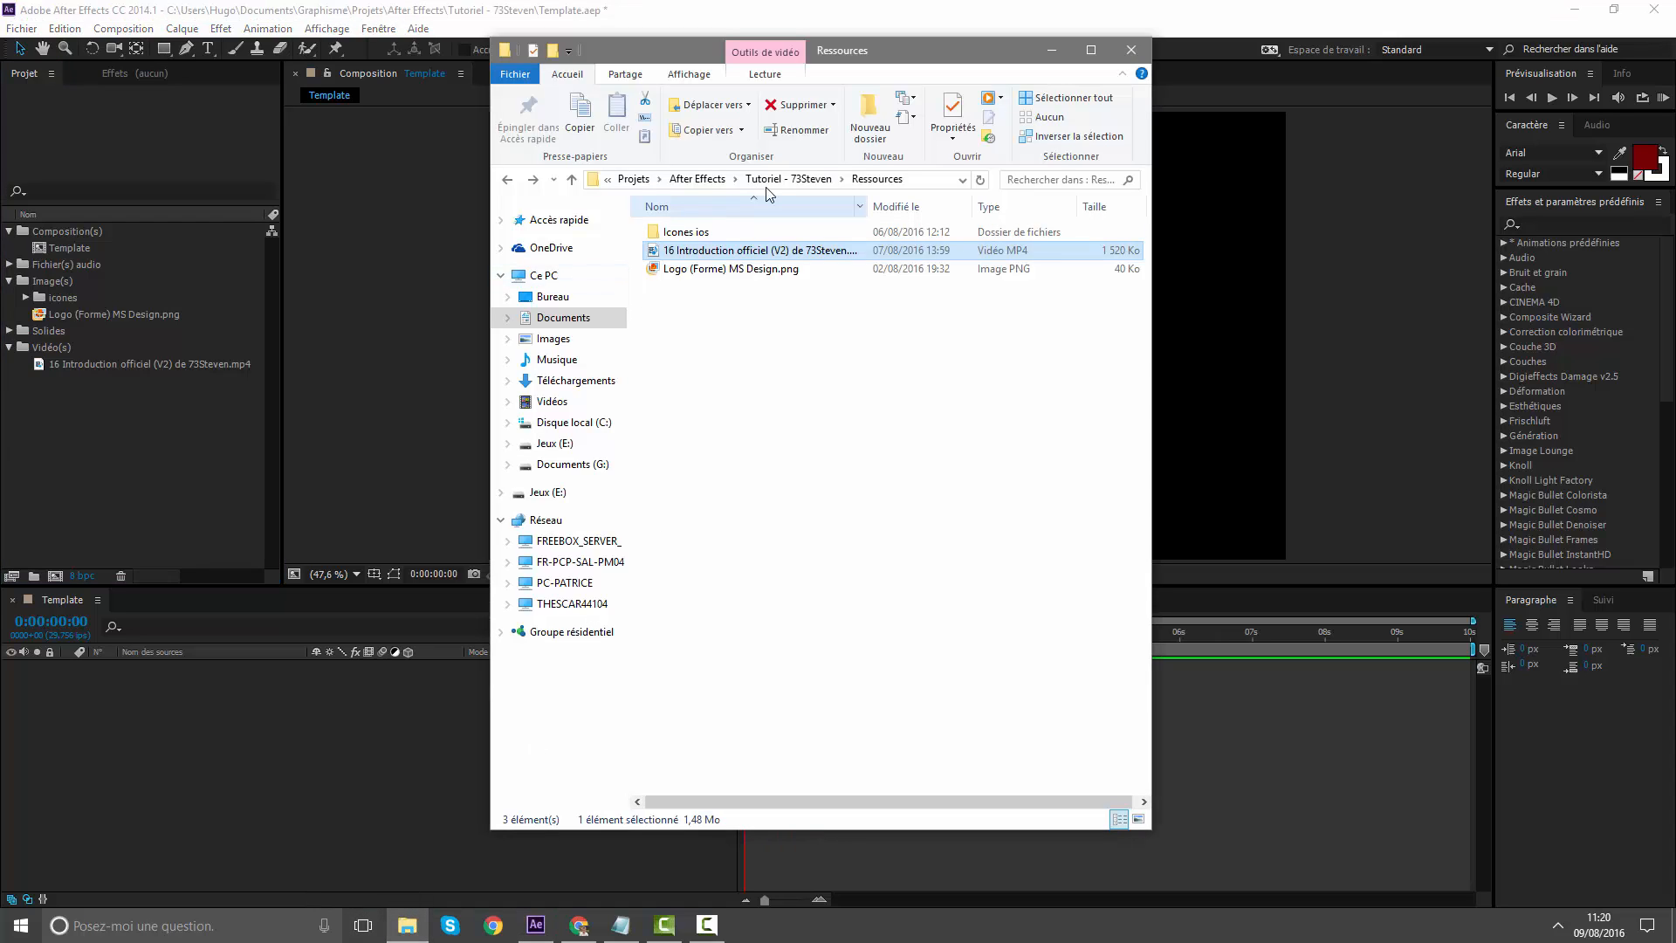
right_click(789, 178)
right_click(719, 184)
left_click(579, 312)
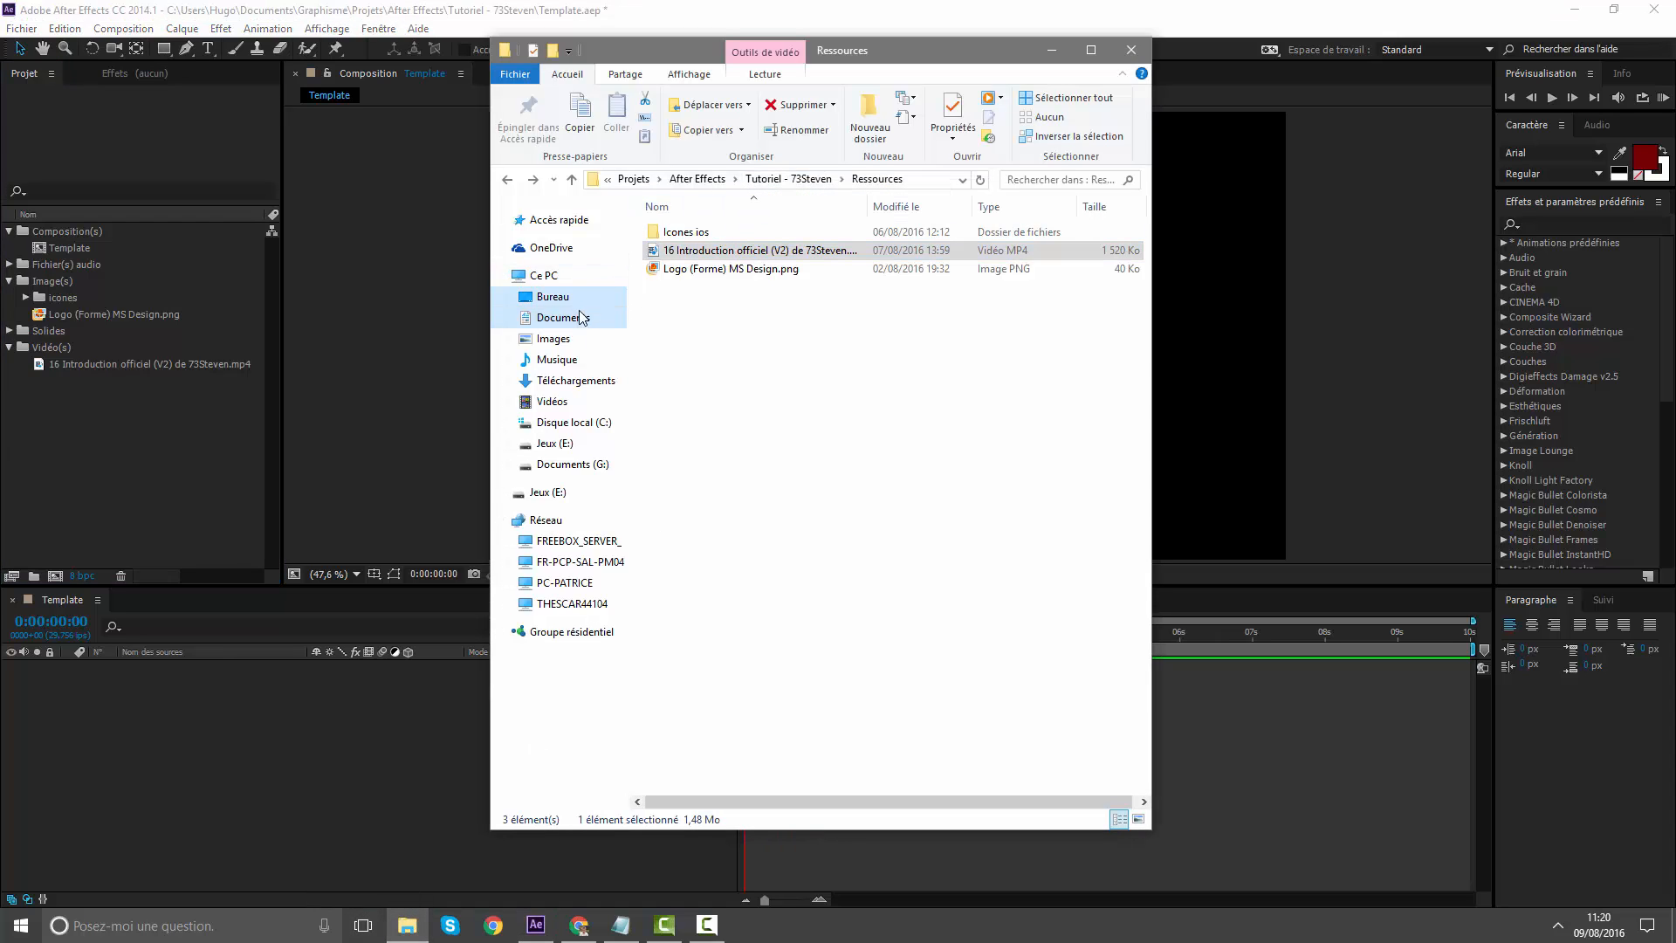
right_click(578, 317)
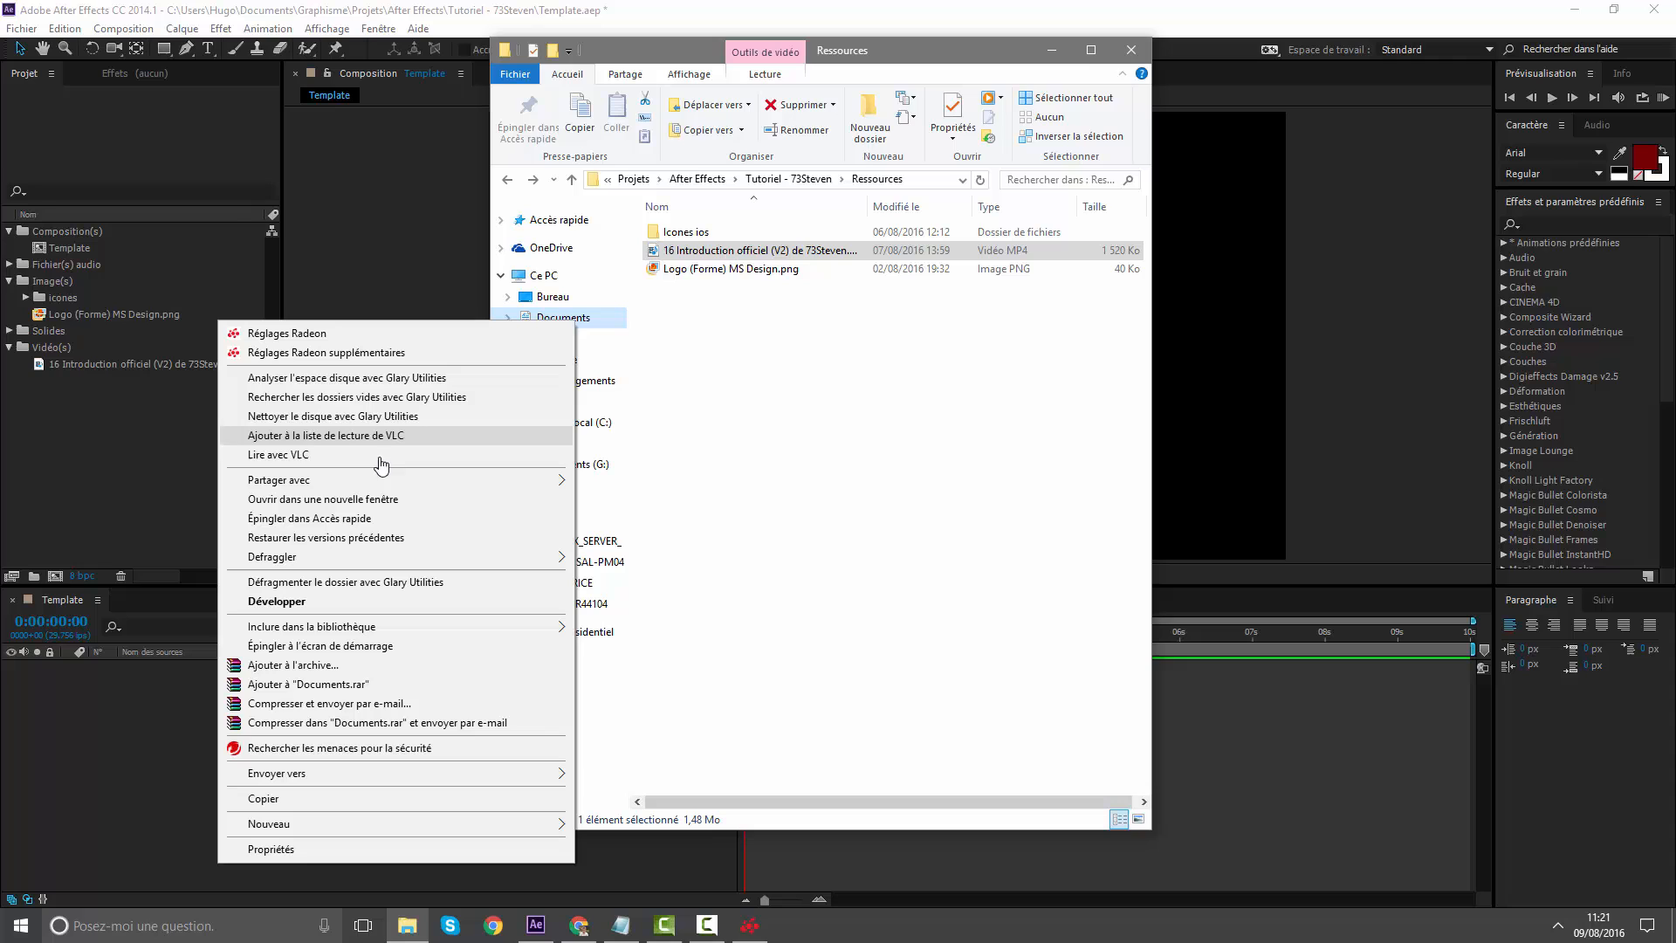
left_click(331, 499)
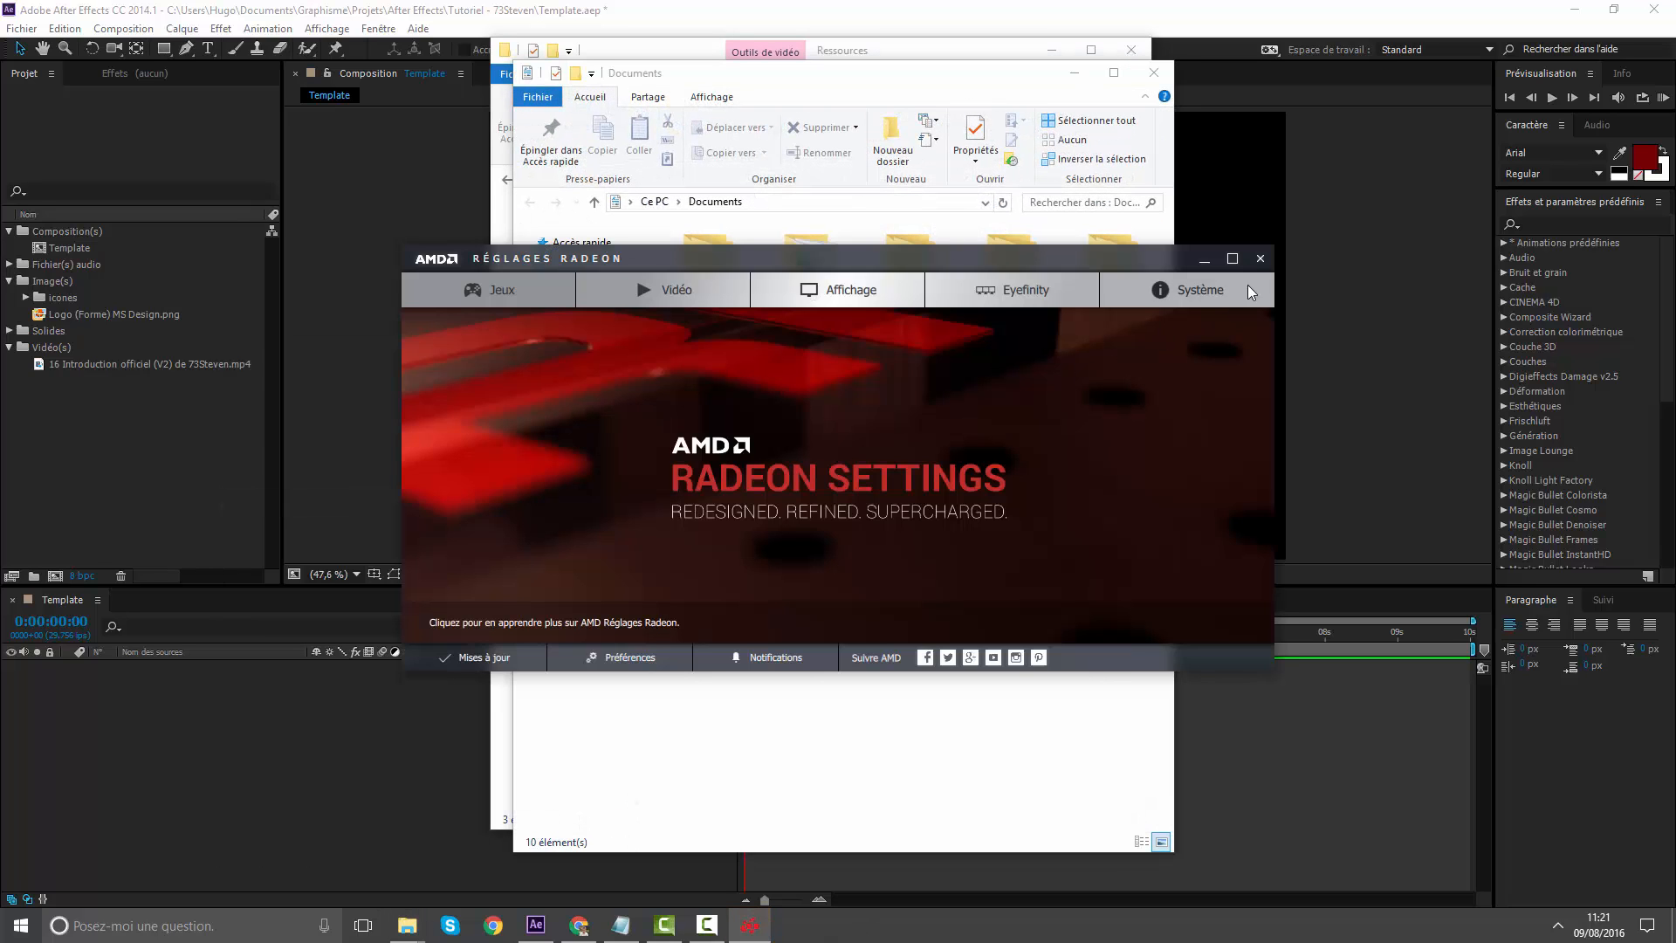
left_click(1260, 257)
double_click(1017, 283)
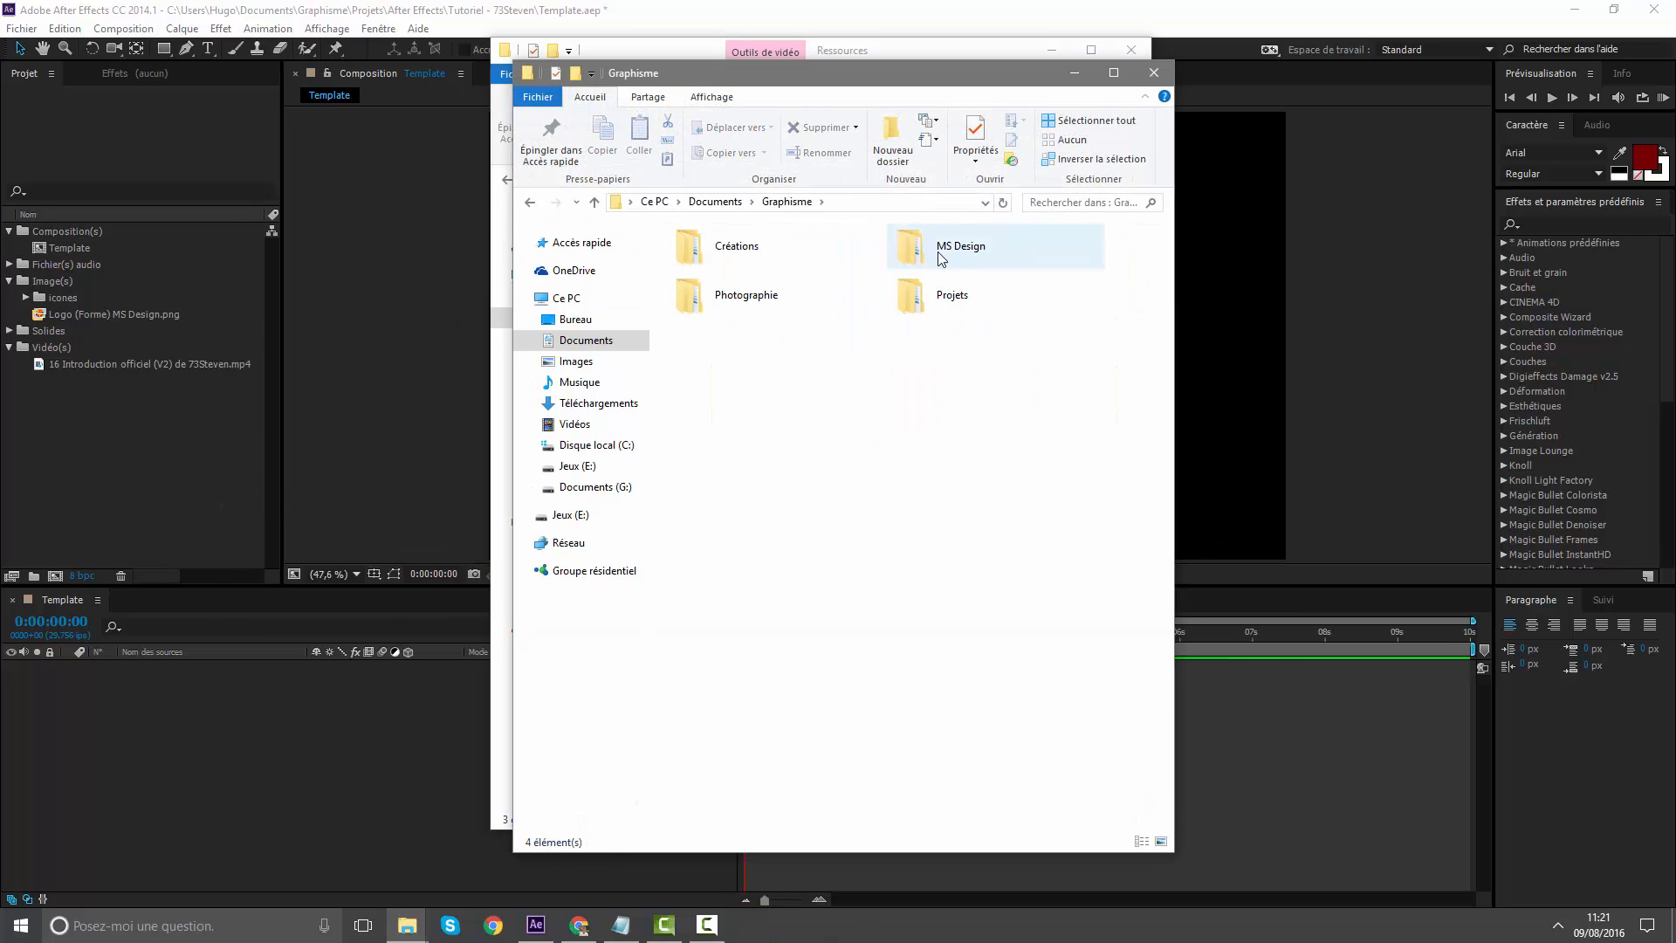
double_click(940, 257)
double_click(823, 251)
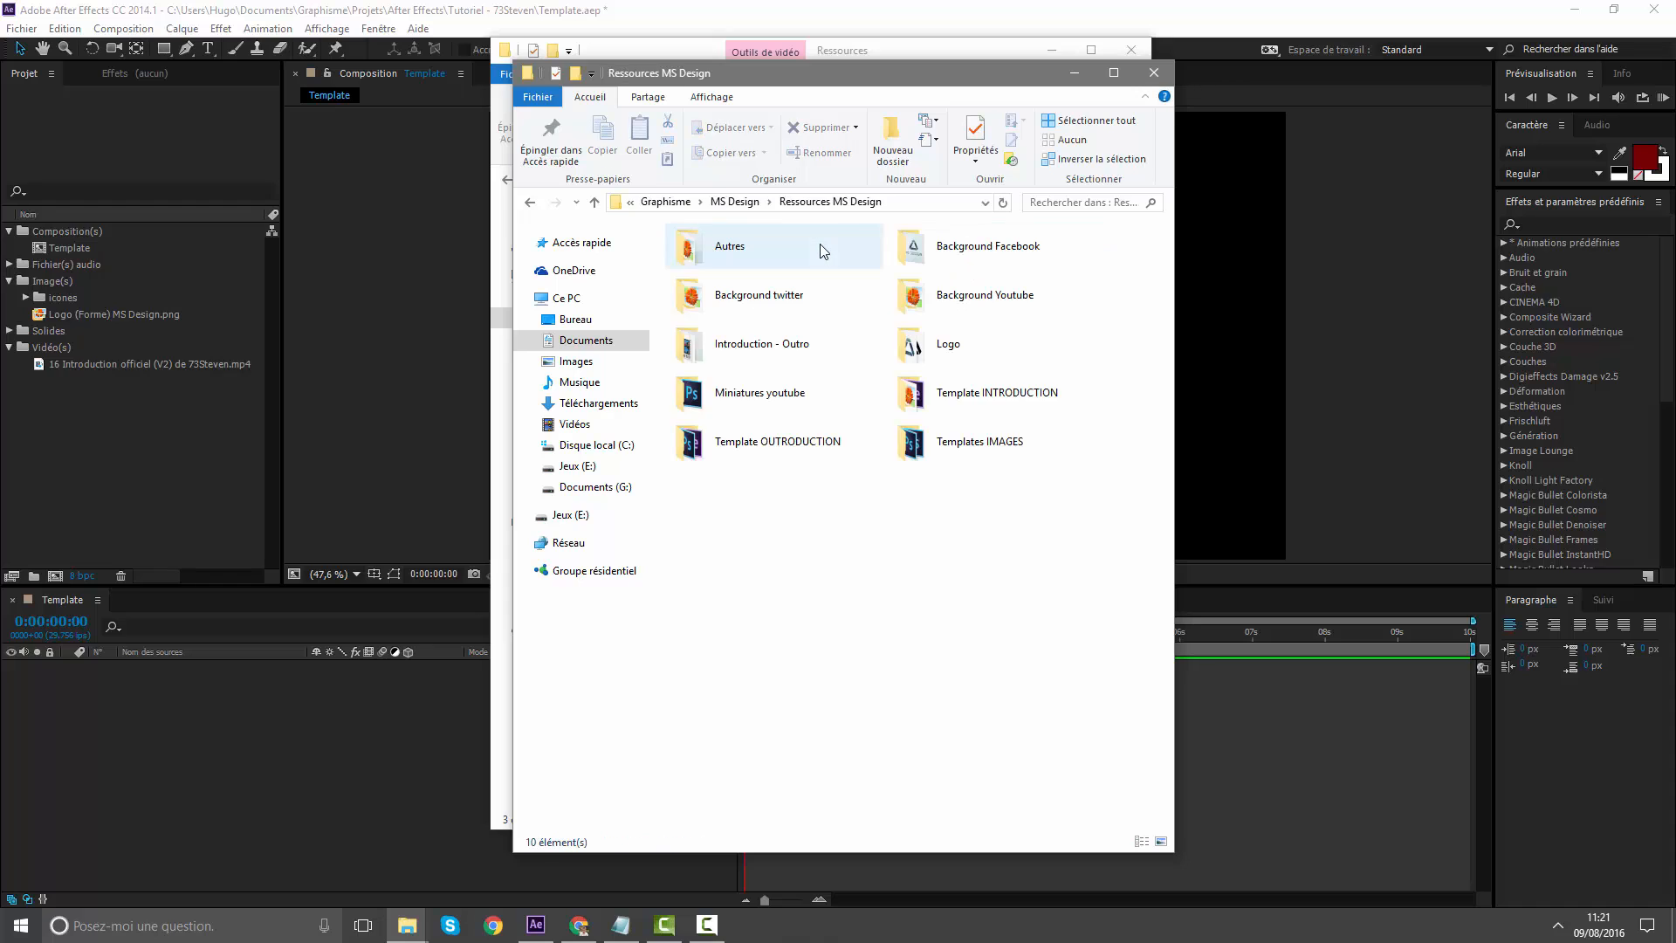
left_click(531, 205)
left_click(531, 204)
Play intro steven.wmv from Créations > Rendu pour tutoriel, pause it near 00:03 and move the player out of the way
double_click(740, 255)
double_click(1002, 267)
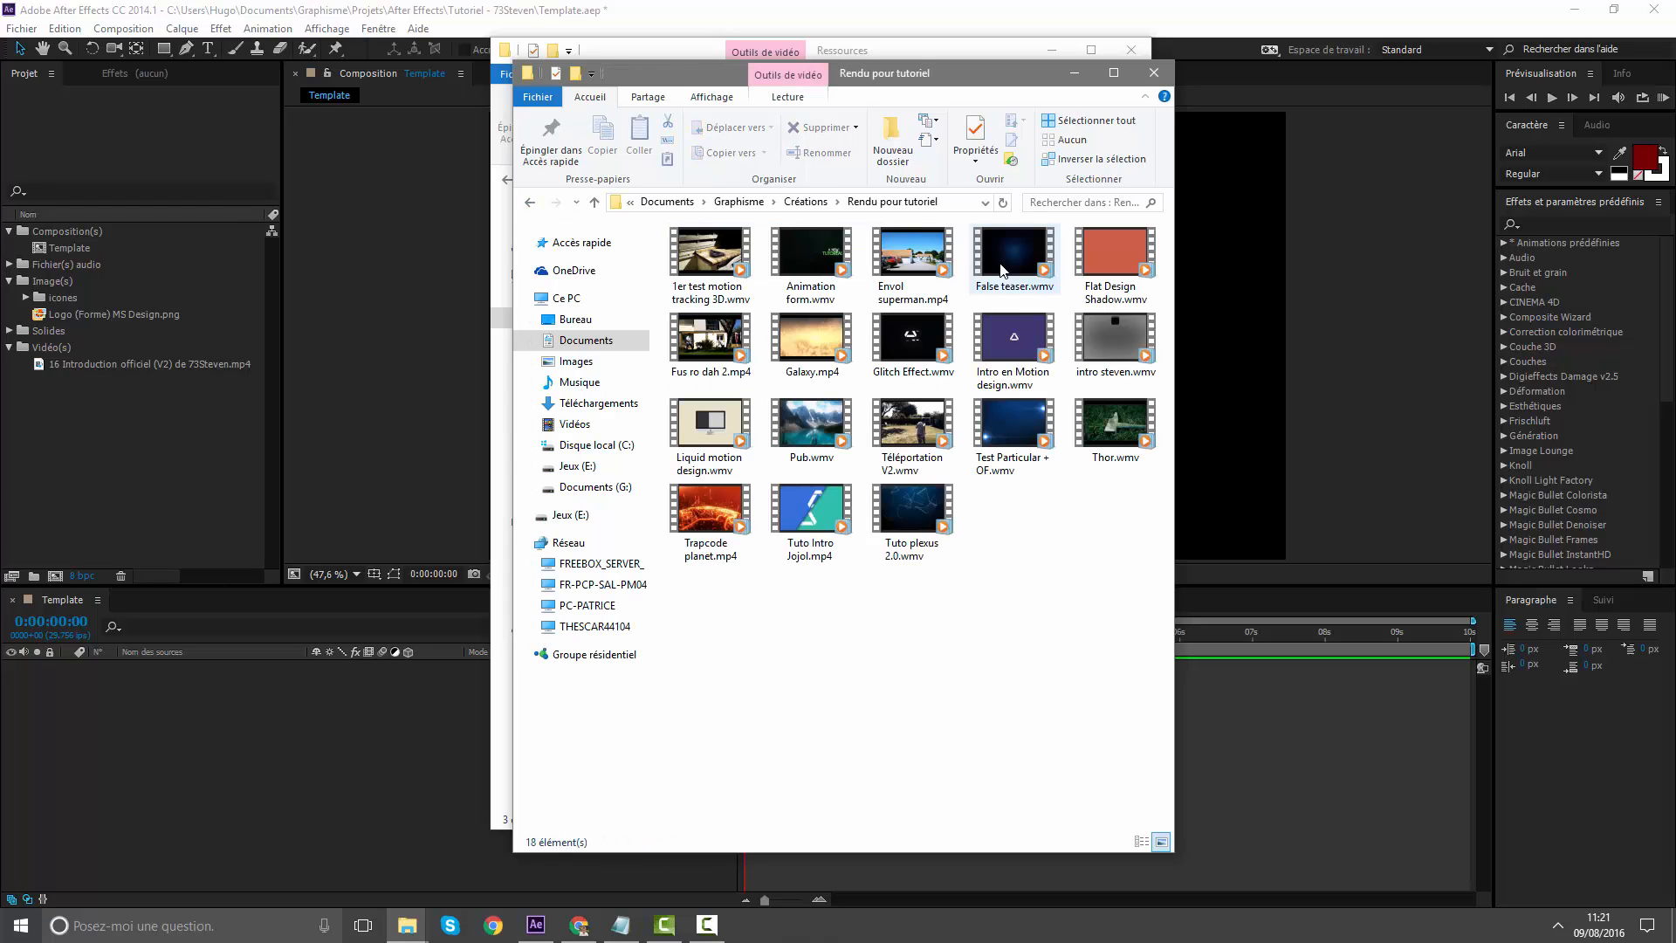
double_click(1115, 336)
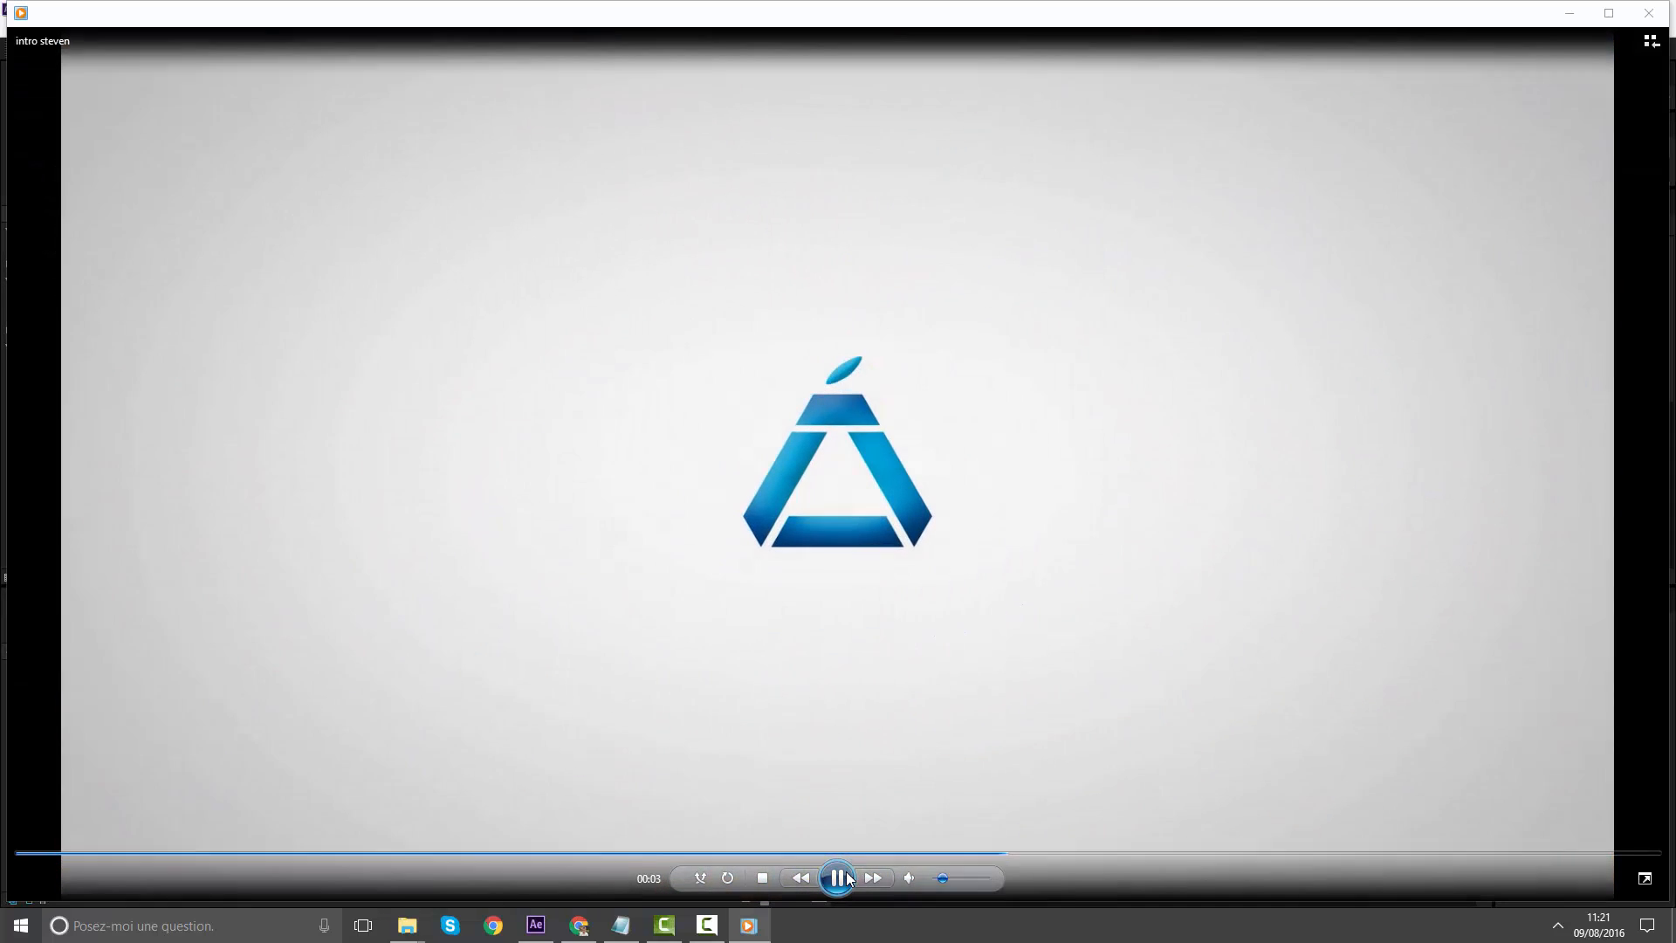
left_click(851, 879)
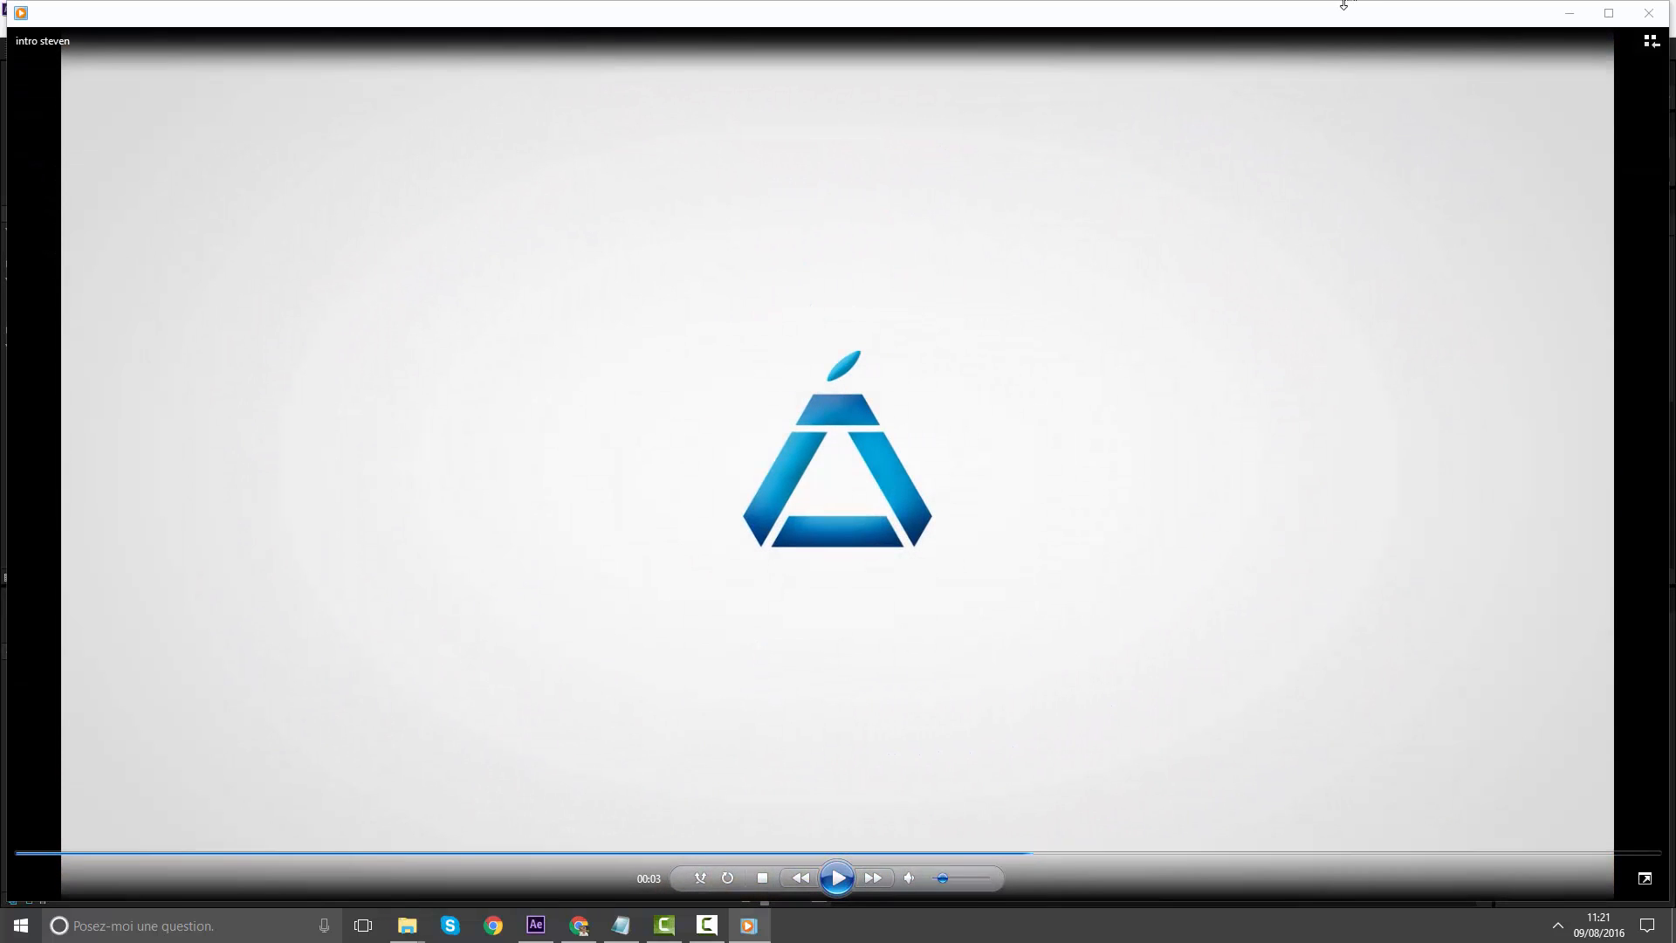
left_click_drag(1117, 10, 1675, 209)
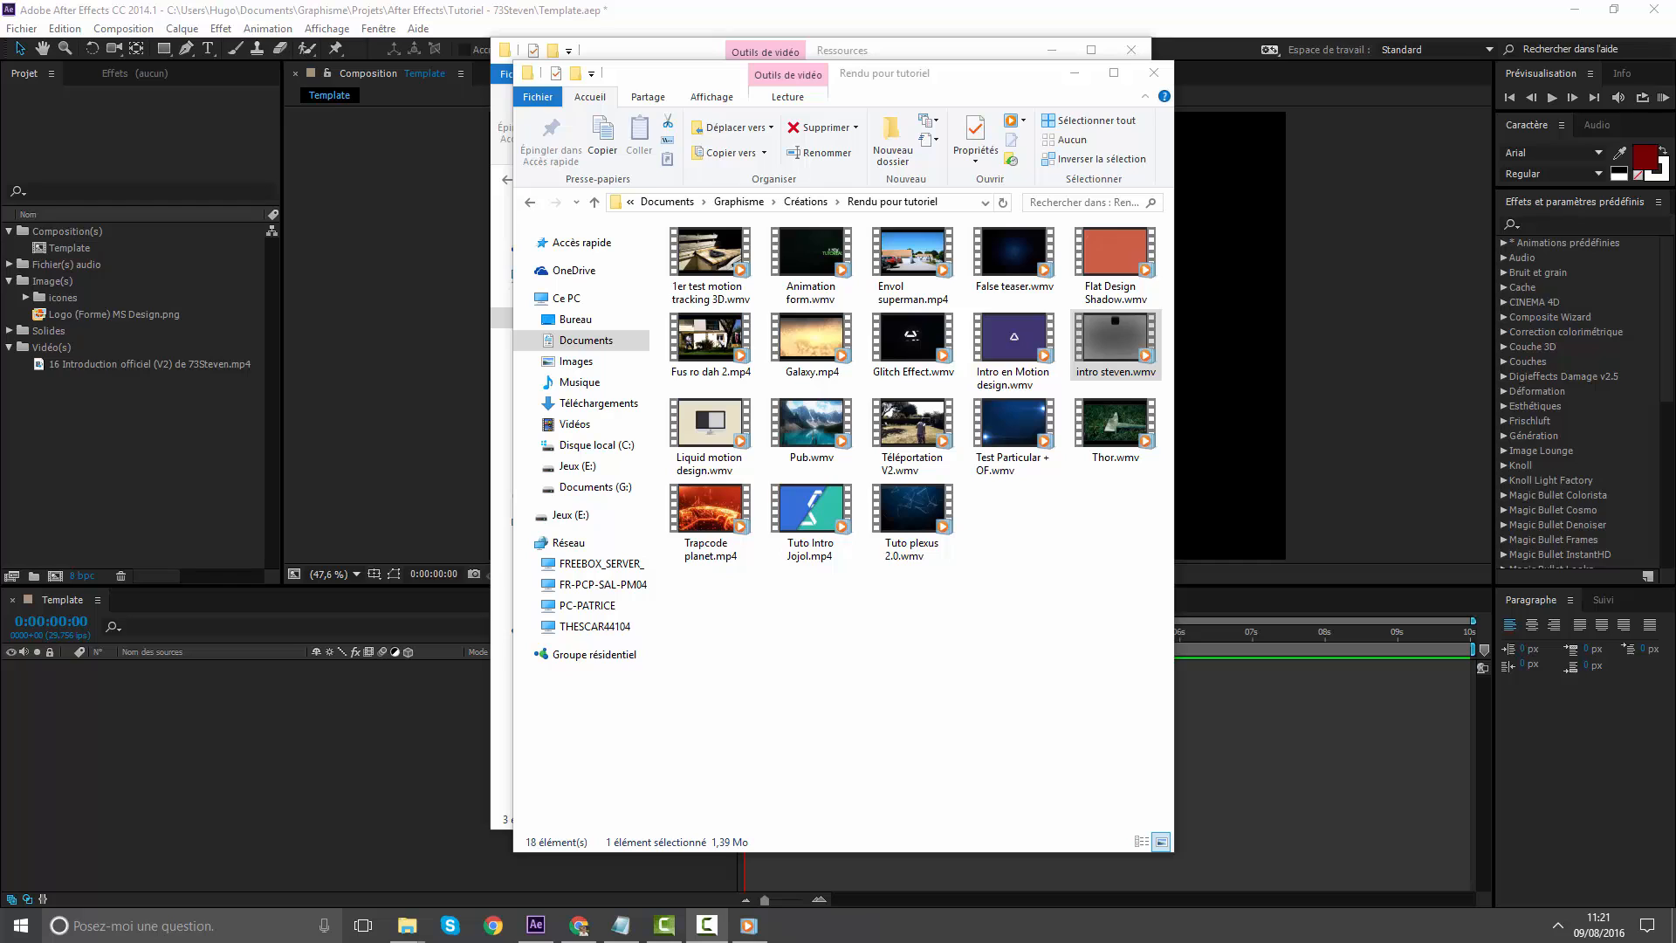
Close the Rendu pour tutoriel window and bring After Effects back to the front
left_click(1153, 72)
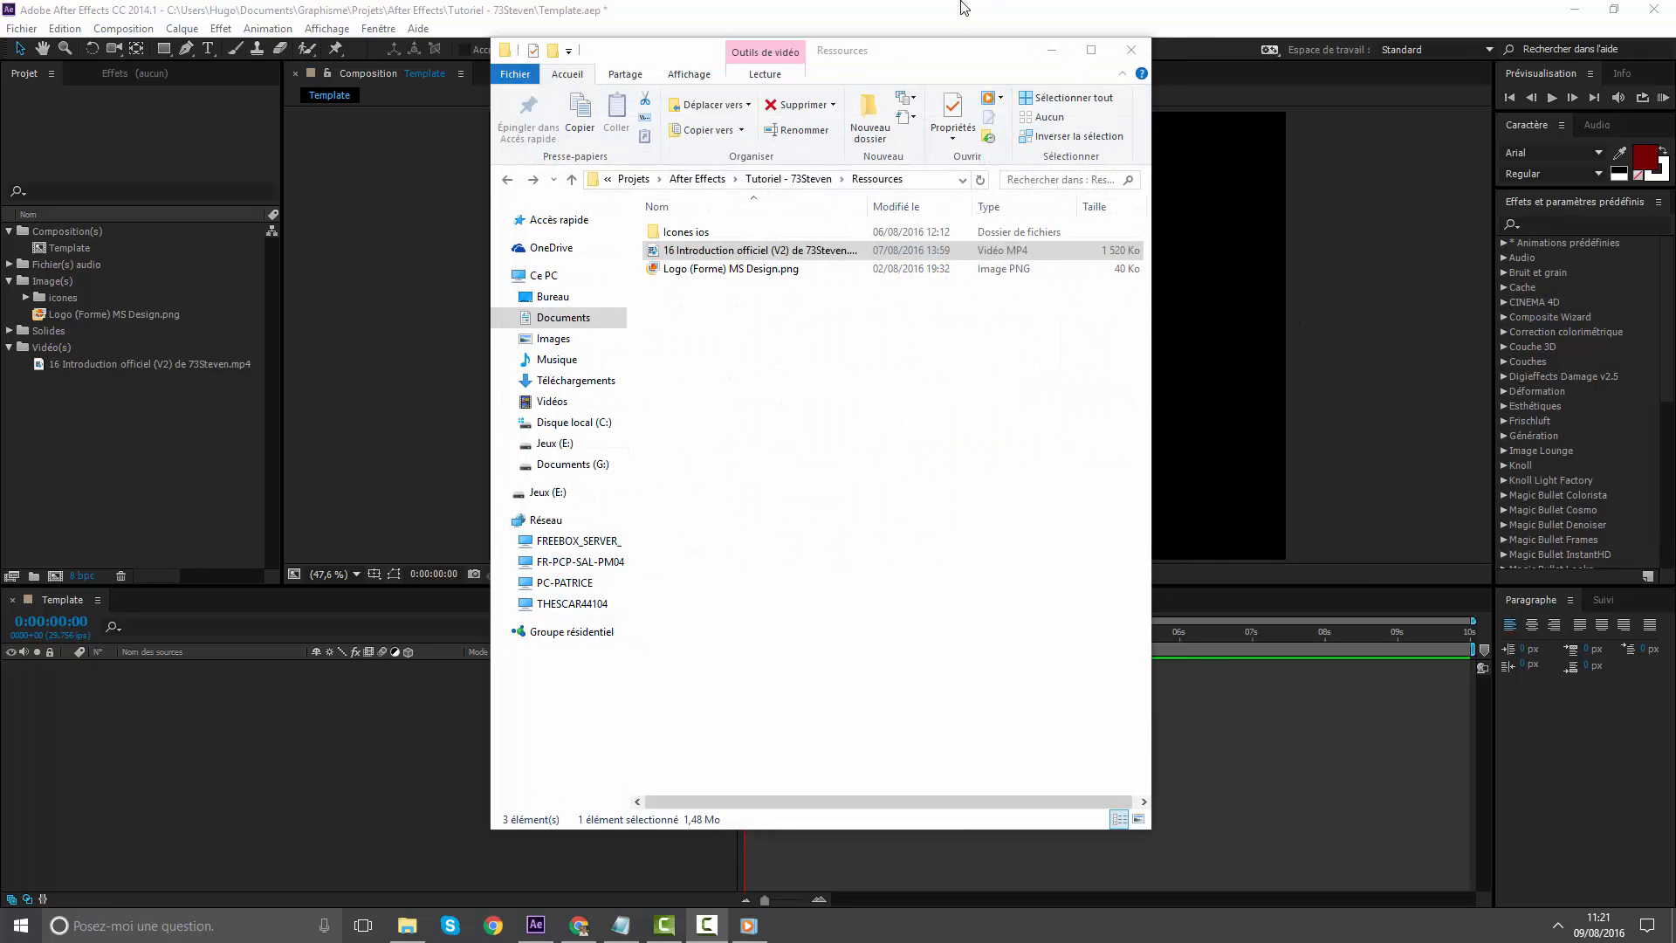
left_click(963, 7)
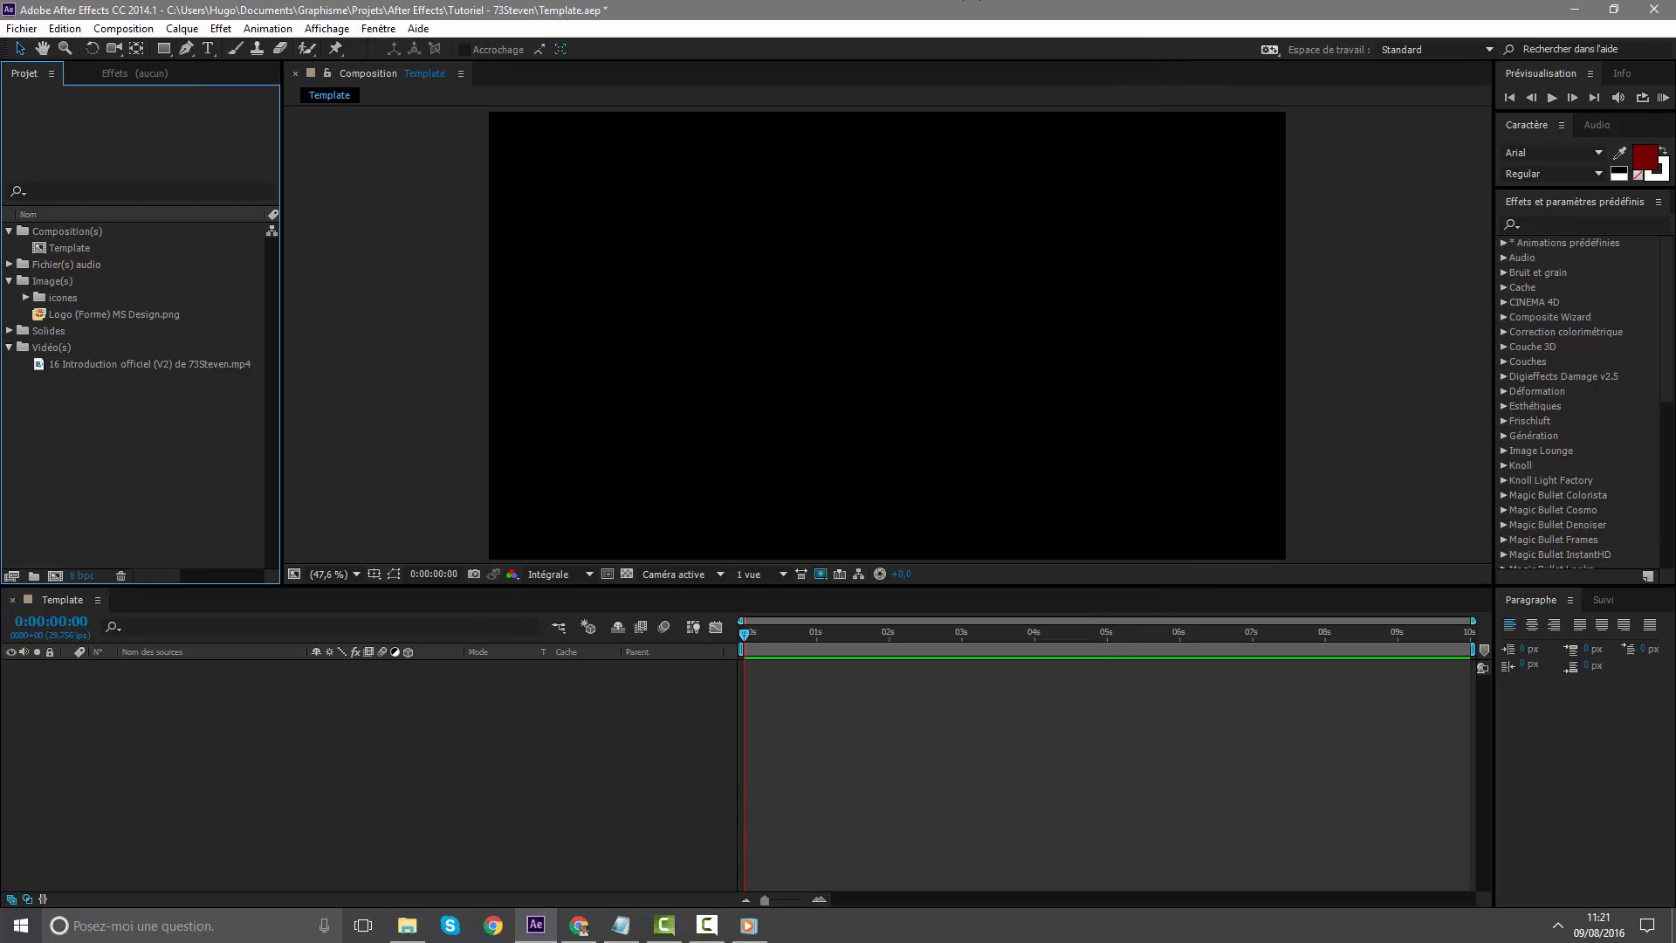
left_click(794, 768)
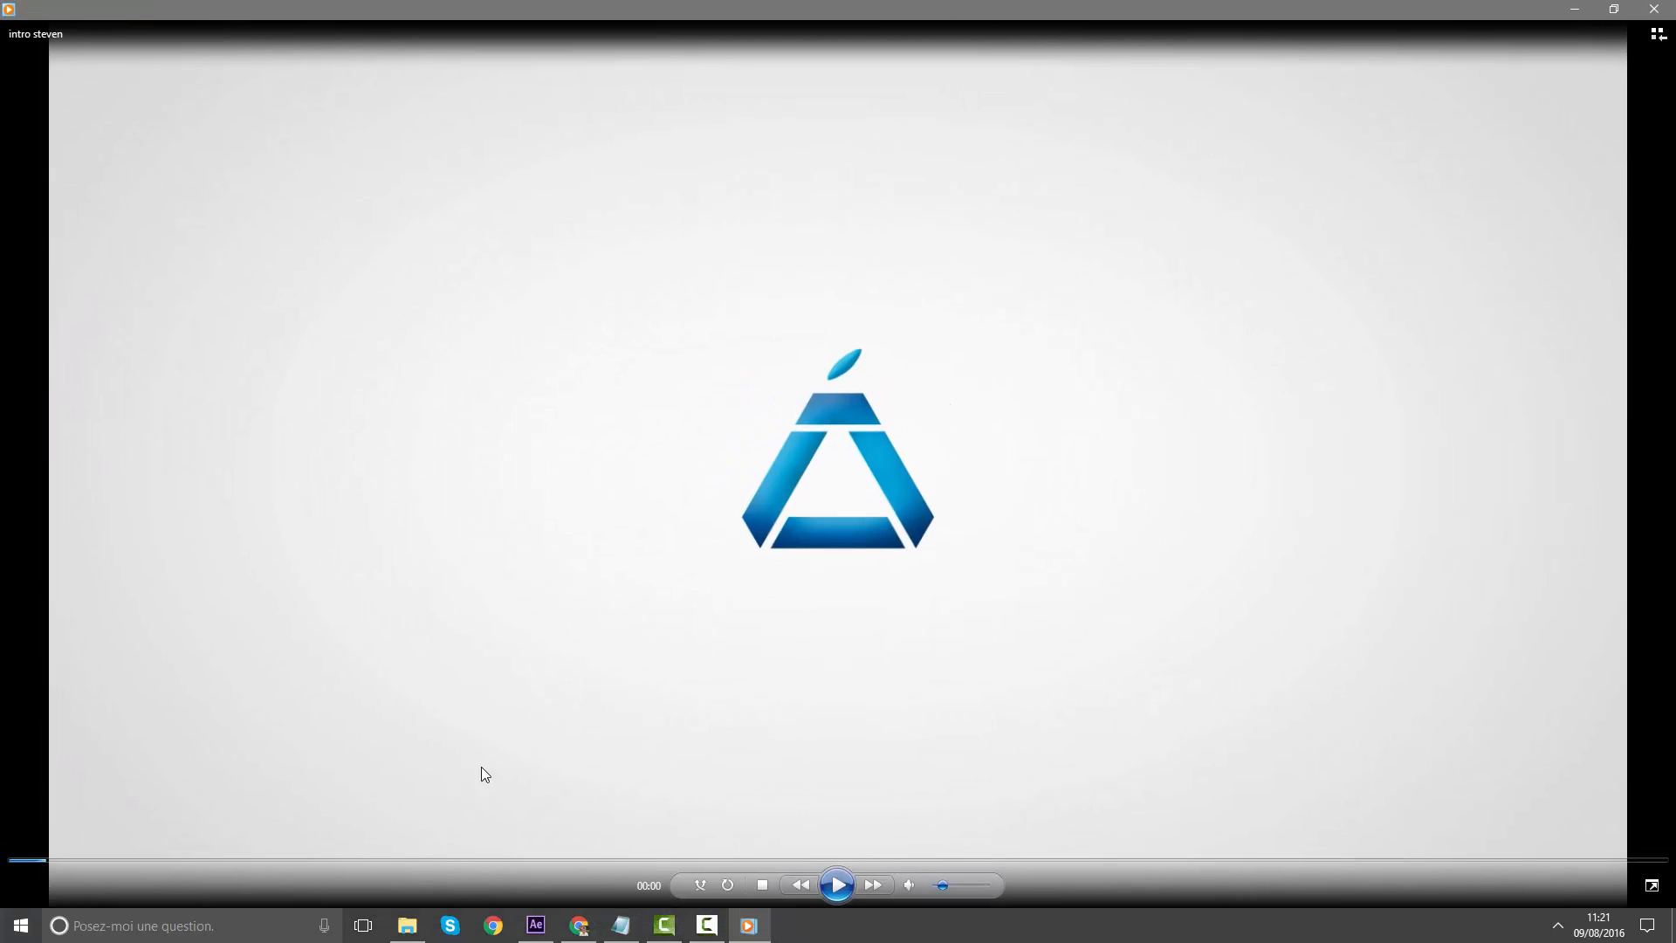
Play the opening of the intro steven video, pause it on the flying icons and move the player away
left_click(829, 890)
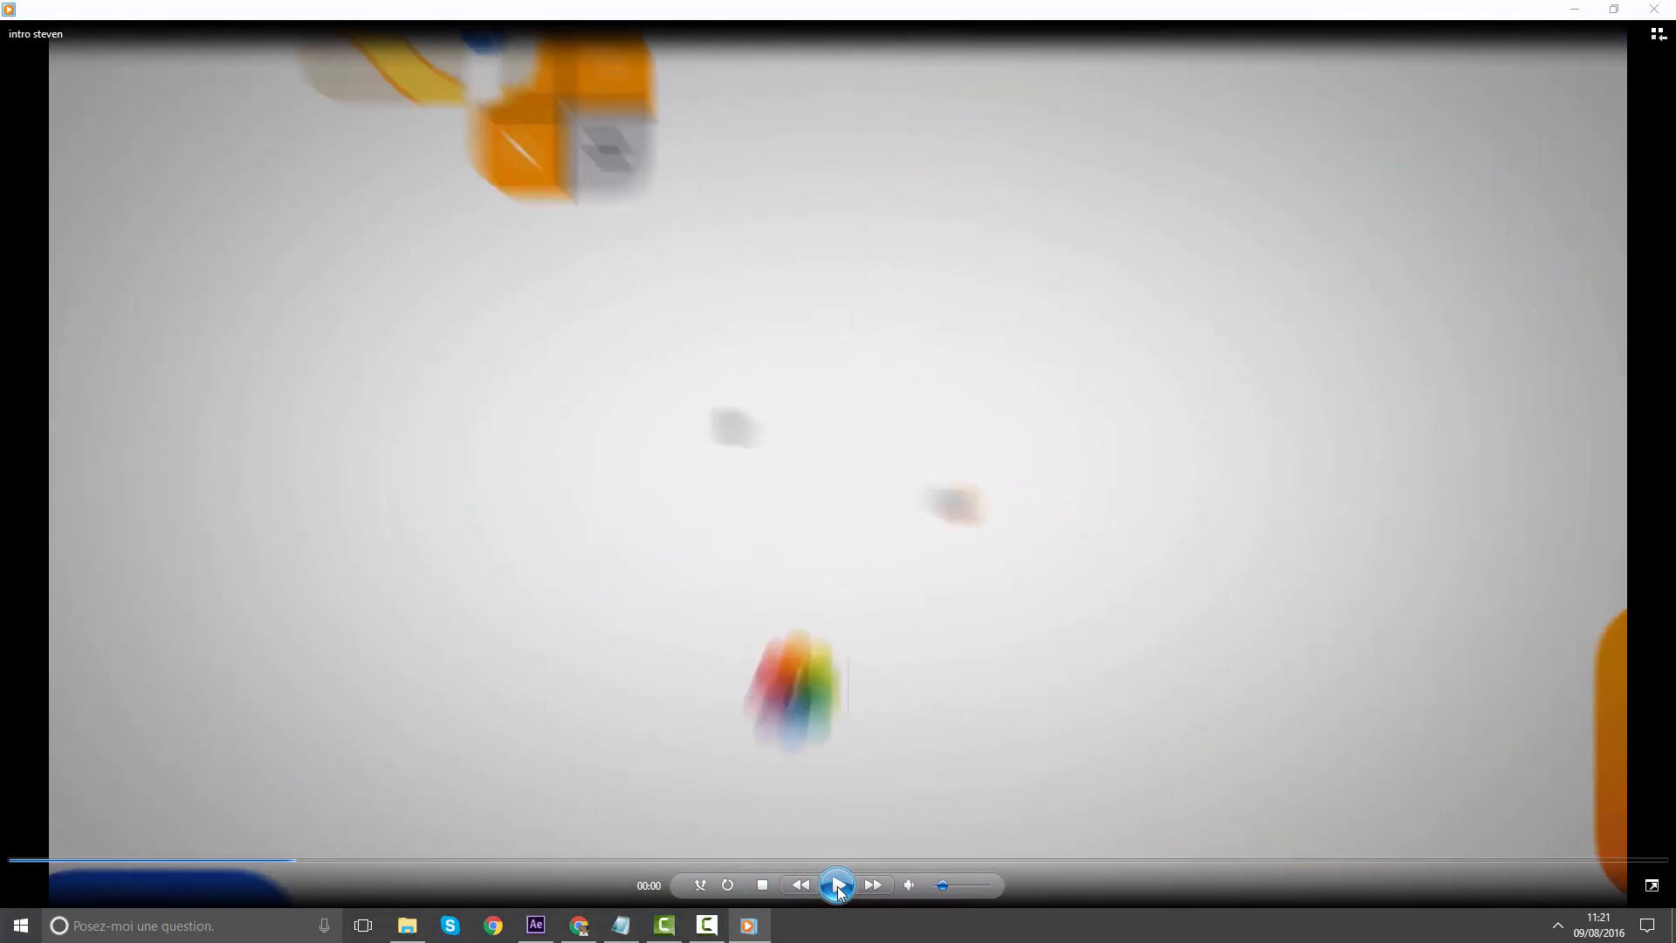
left_click(828, 893)
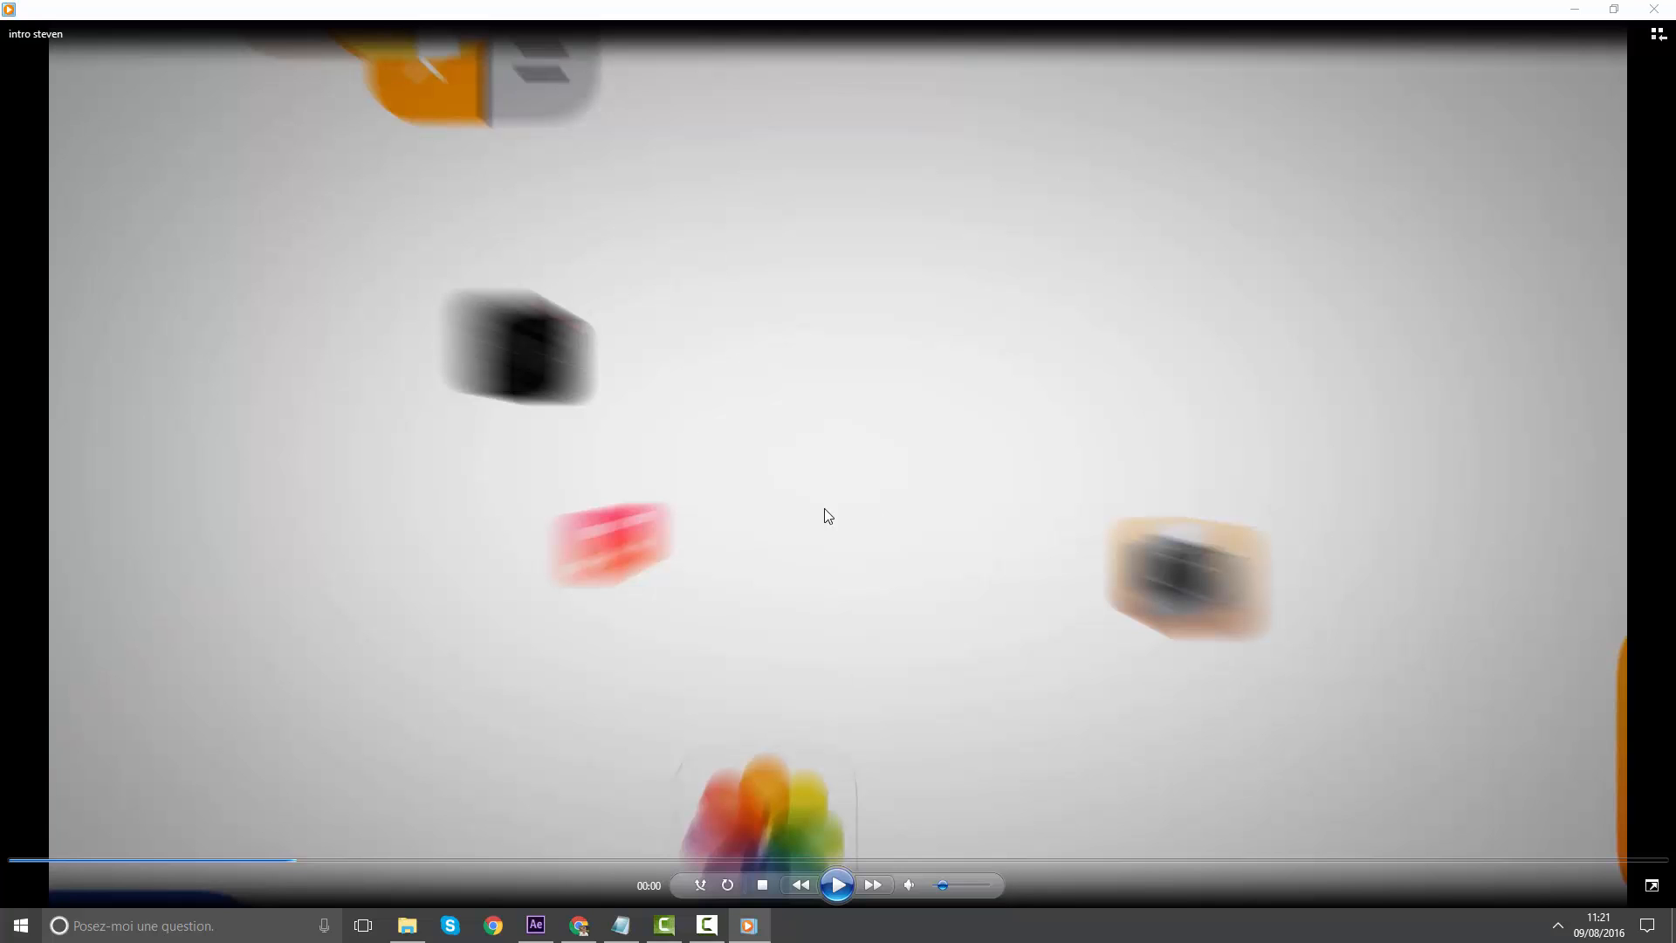
left_click(1653, 8)
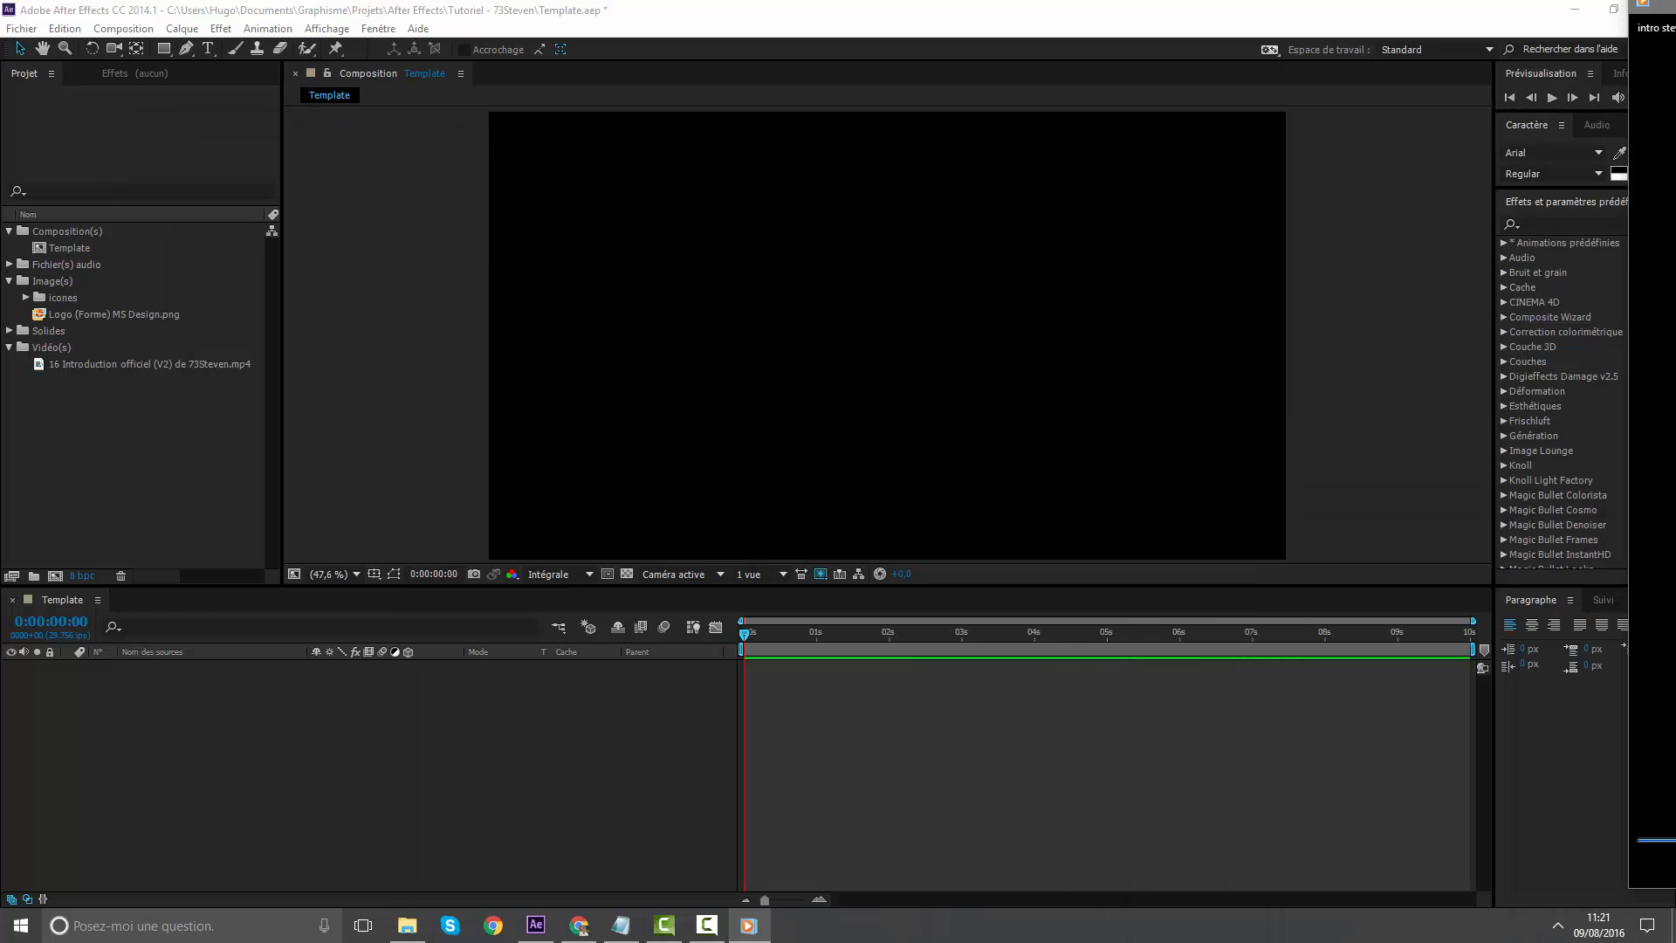
Create a 1920 × 1080 px solid named Fond in the Template composition with a very light grey colour
right_click(861, 727)
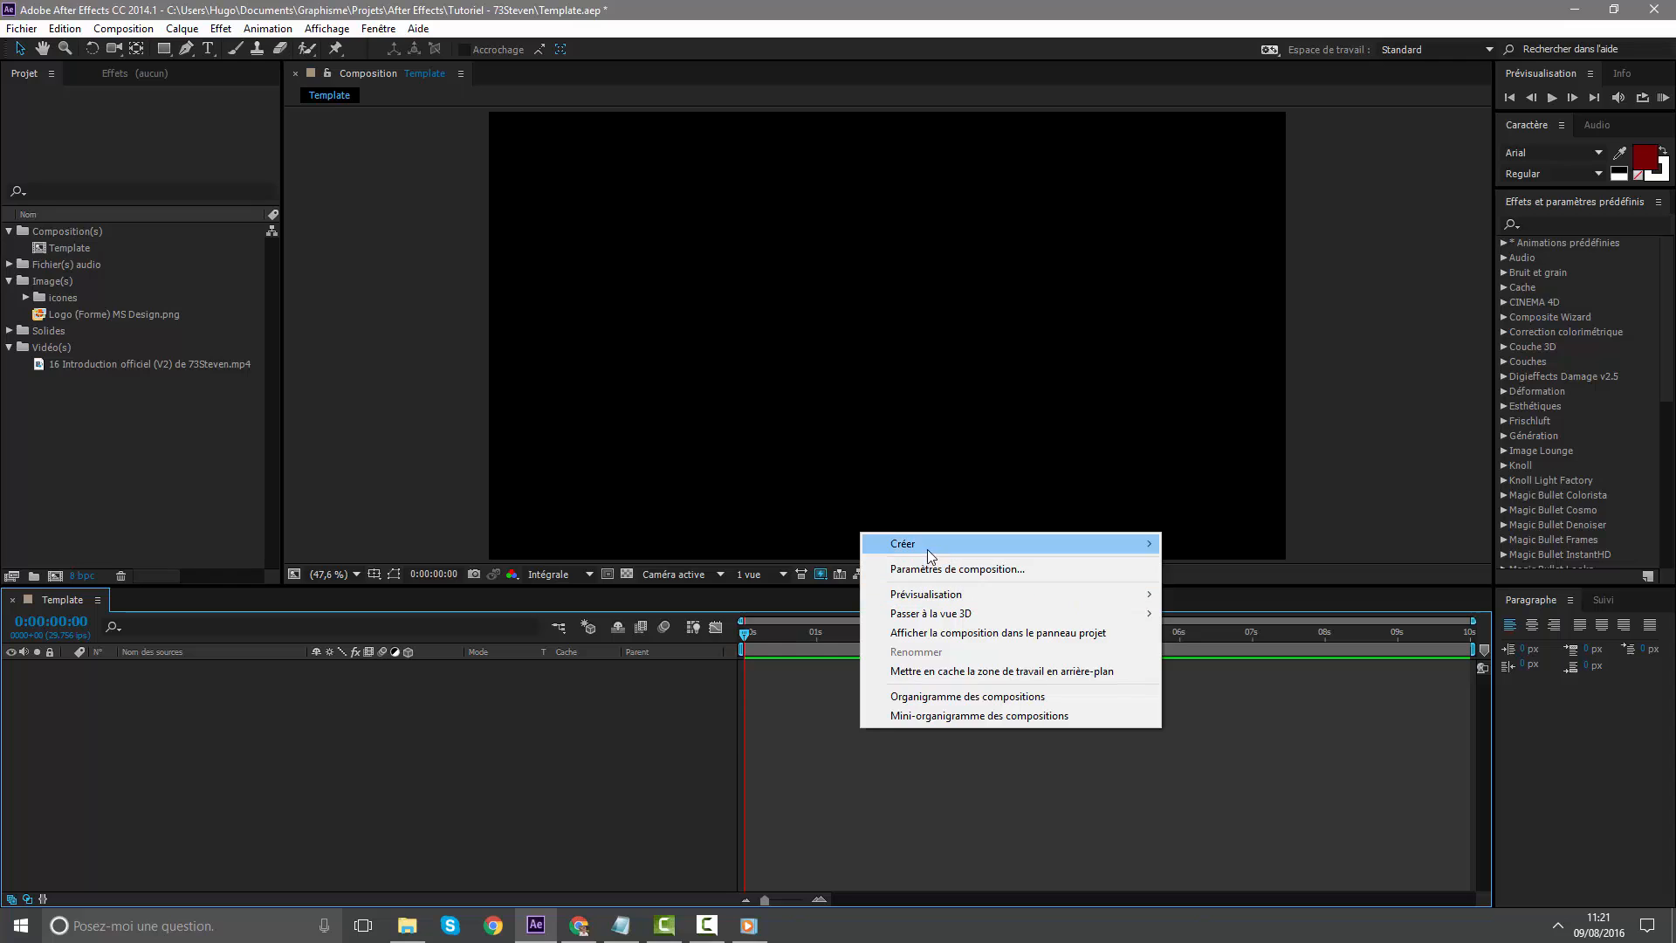
mouse_move(882, 543)
left_click(696, 587)
type("Fond")
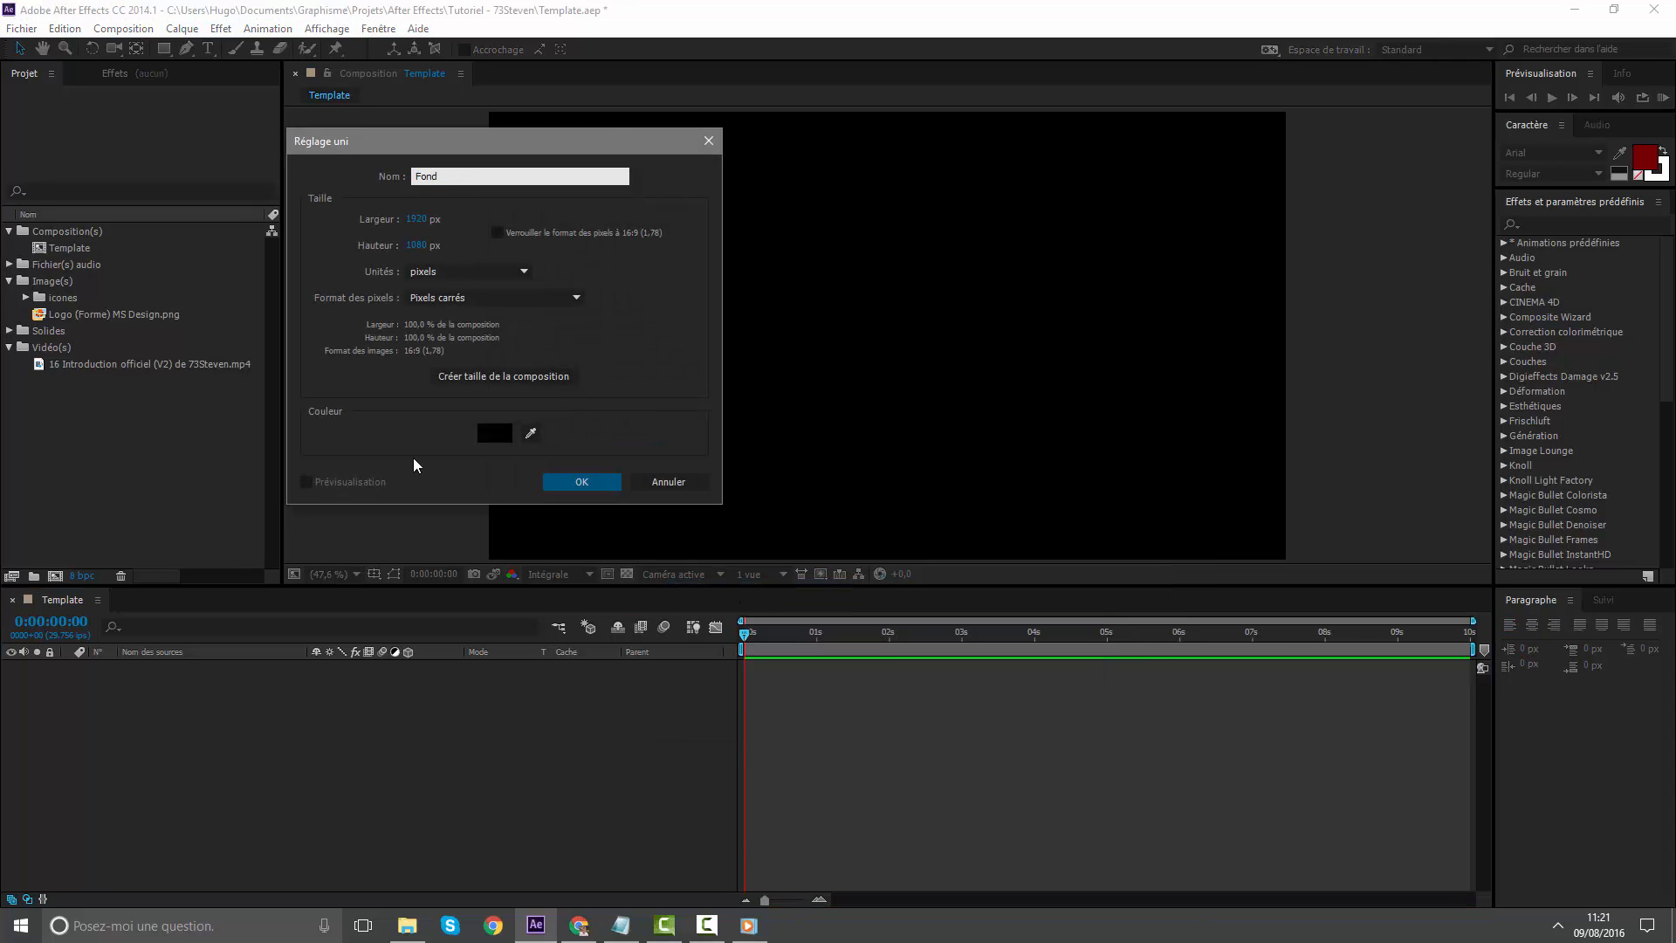
left_click(495, 433)
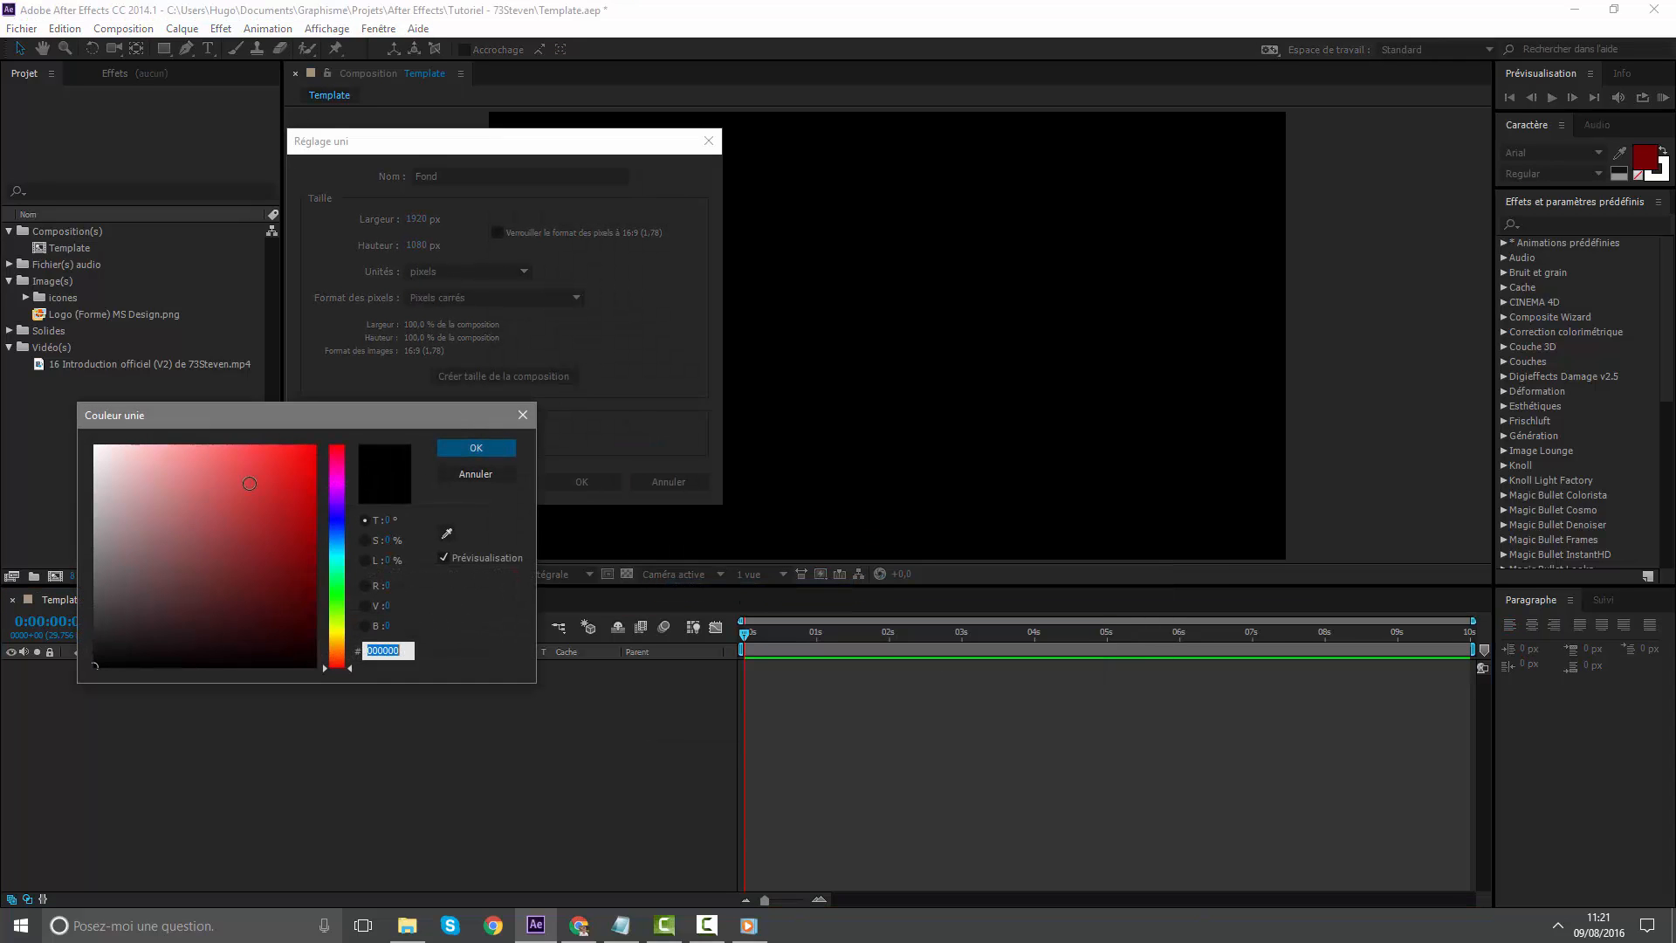
left_click_drag(103, 486, 78, 455)
left_click(476, 447)
left_click(581, 481)
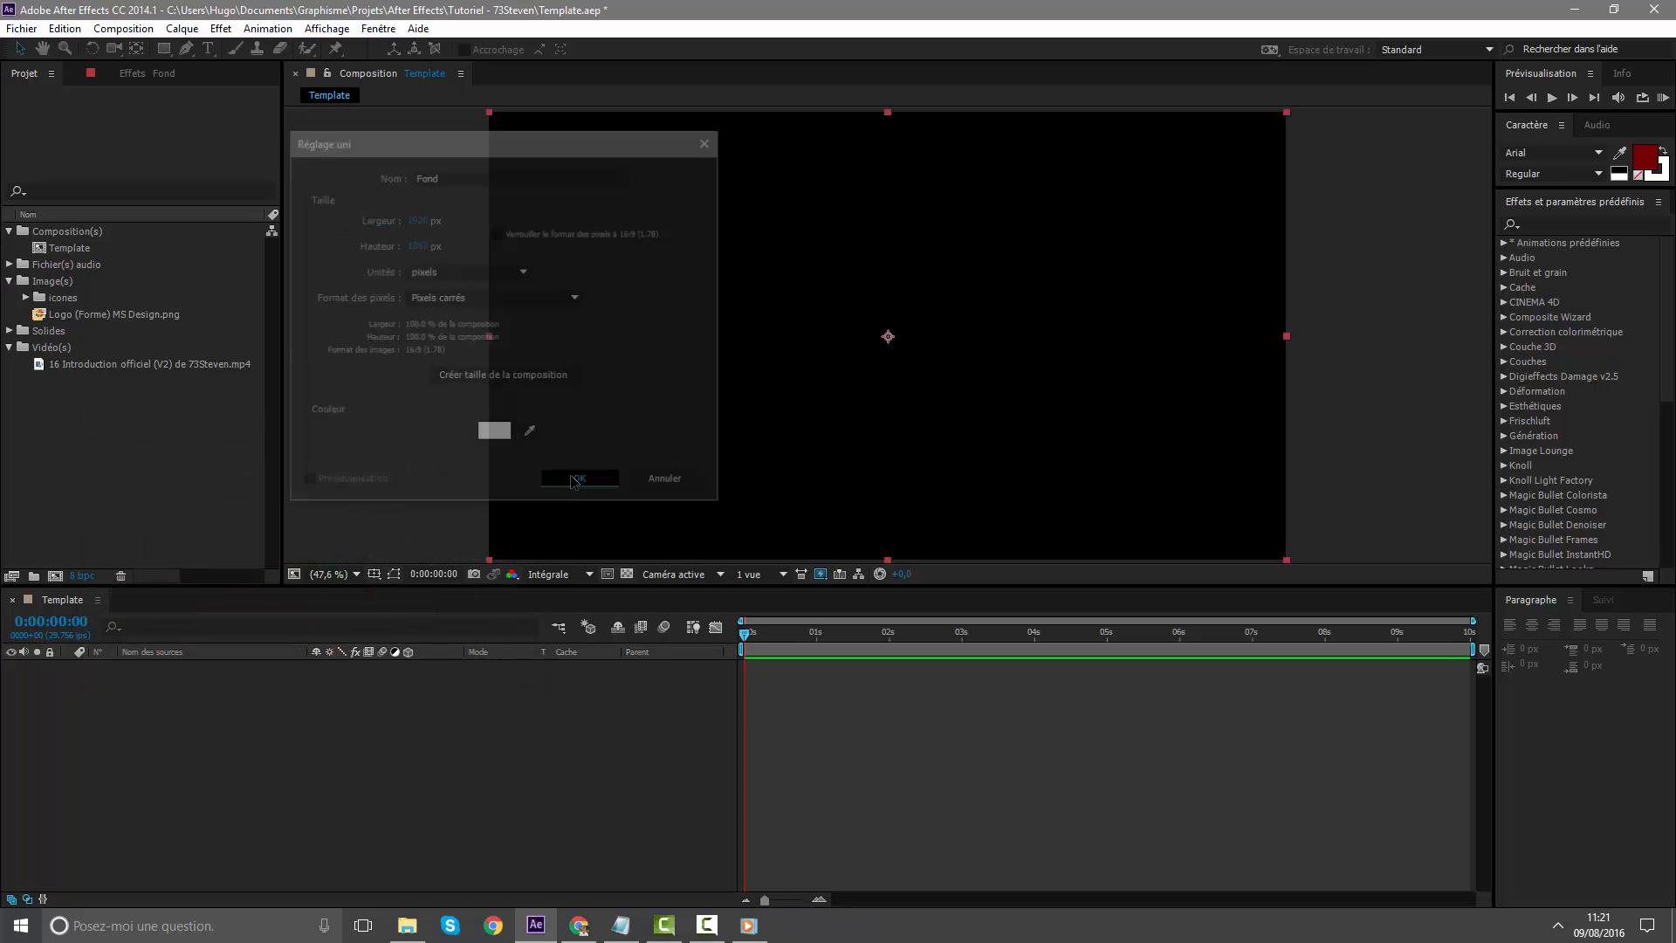
Set the Fond layer's label colour to Cyan
left_click(902, 766)
scroll(1003, 387, "down", 4)
scroll(973, 430, "up", 4)
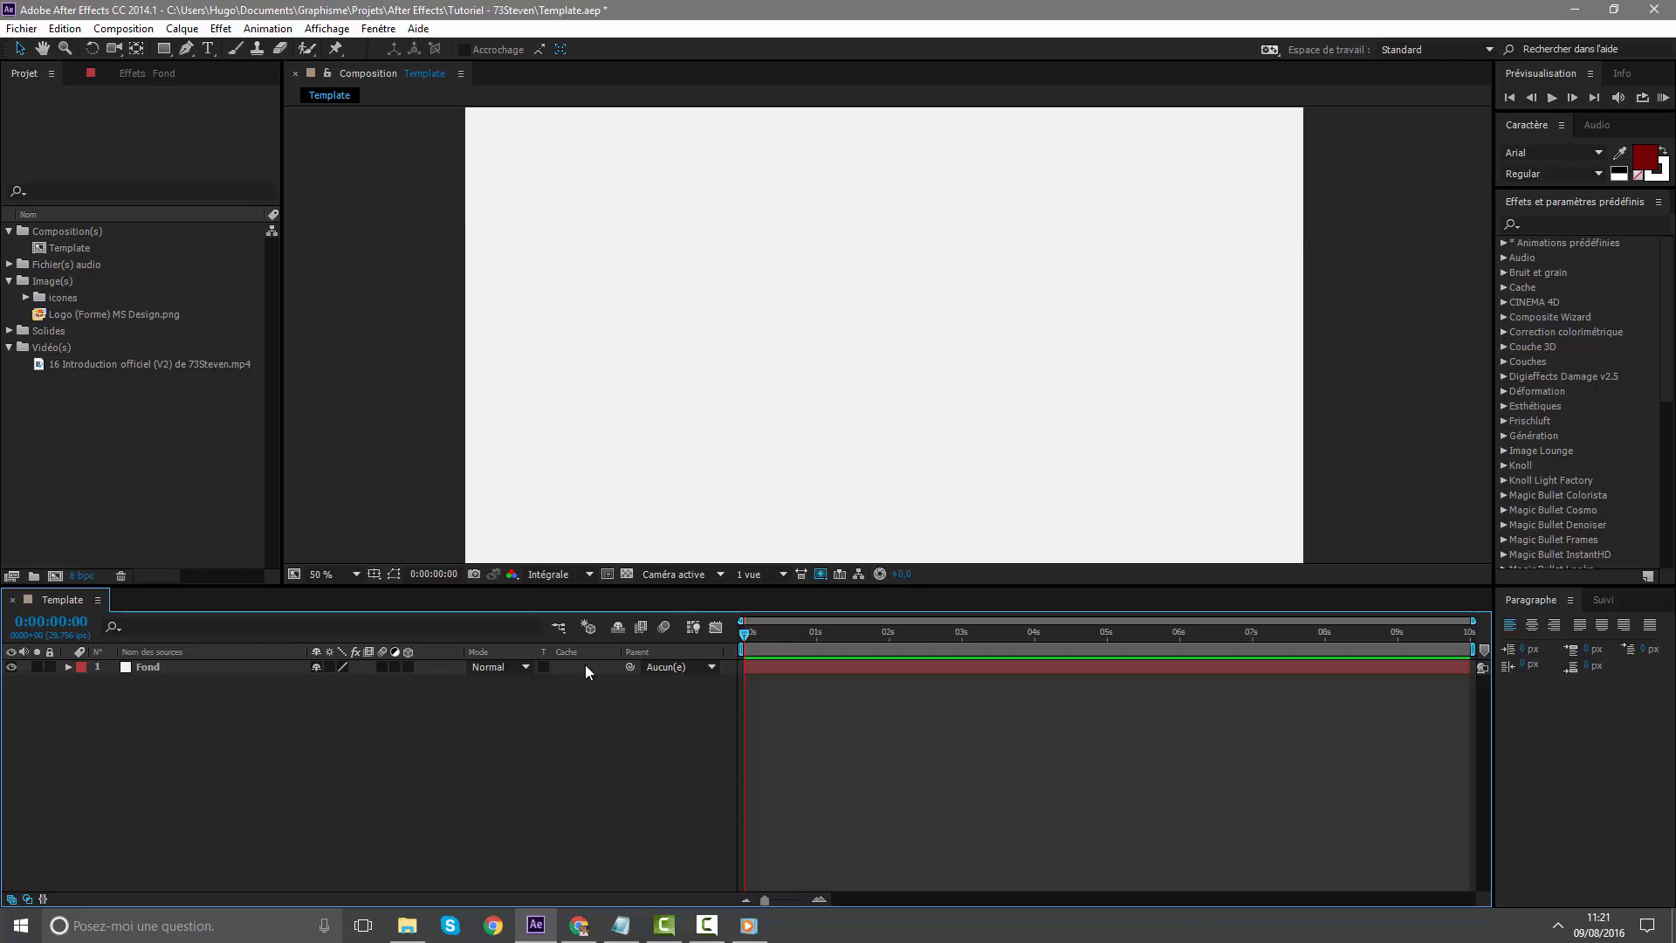
left_click(82, 668)
left_click(139, 665)
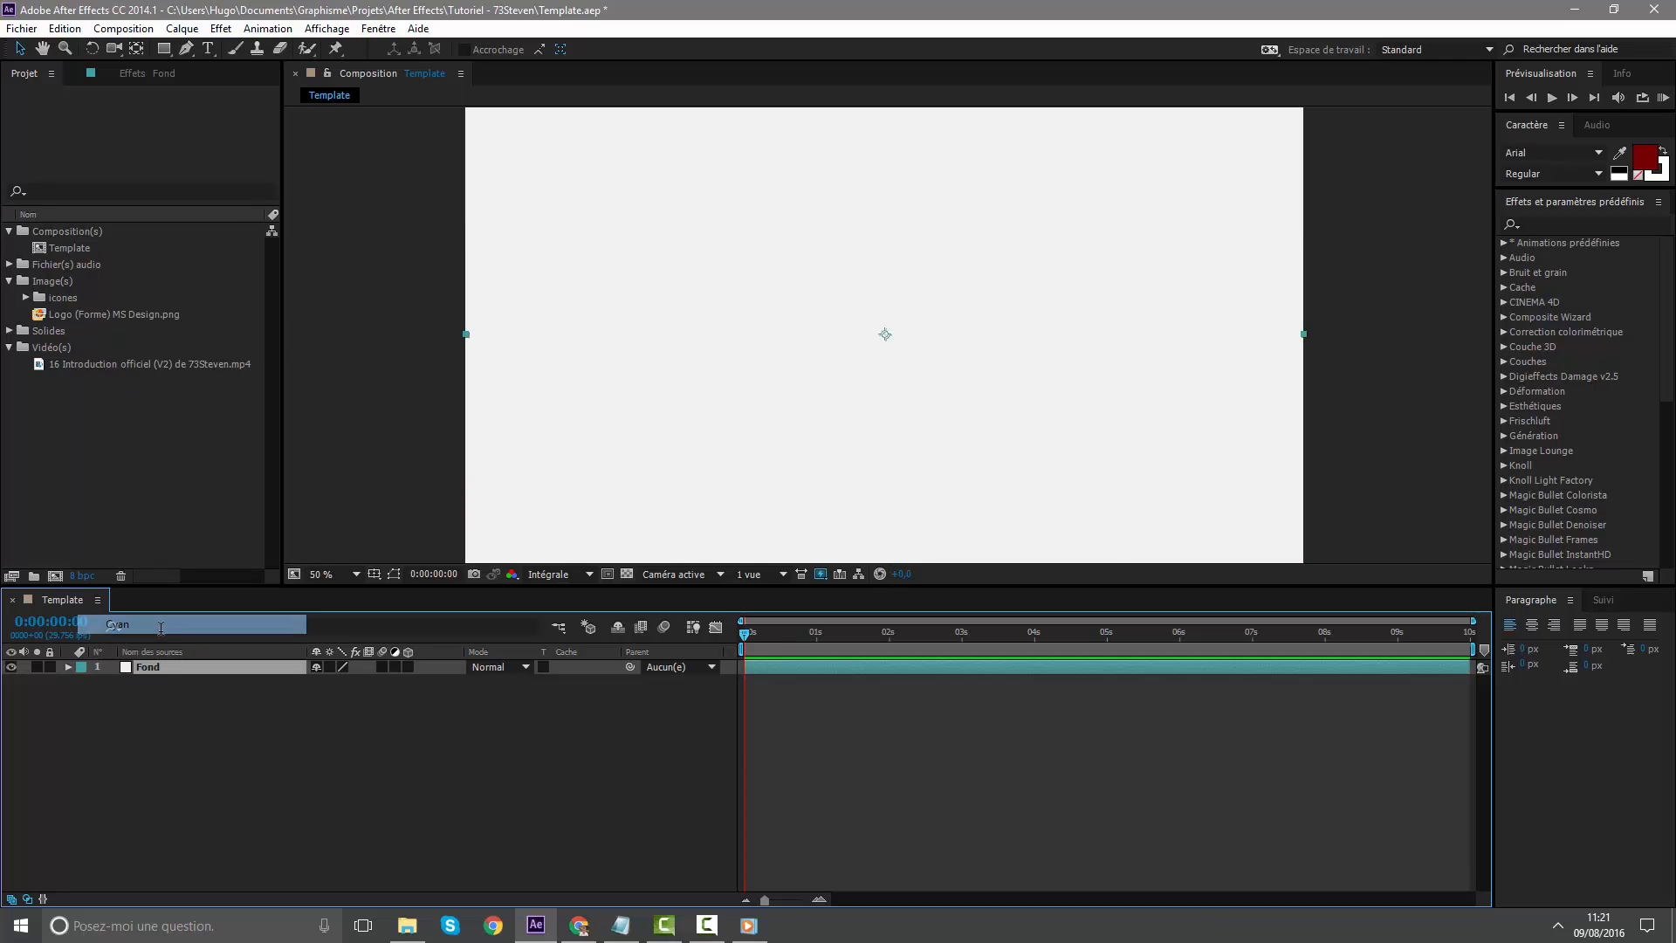
Create a black 1920 × 1080 px solid named Vignette above the Fond layer
right_click(821, 746)
mouse_move(864, 561)
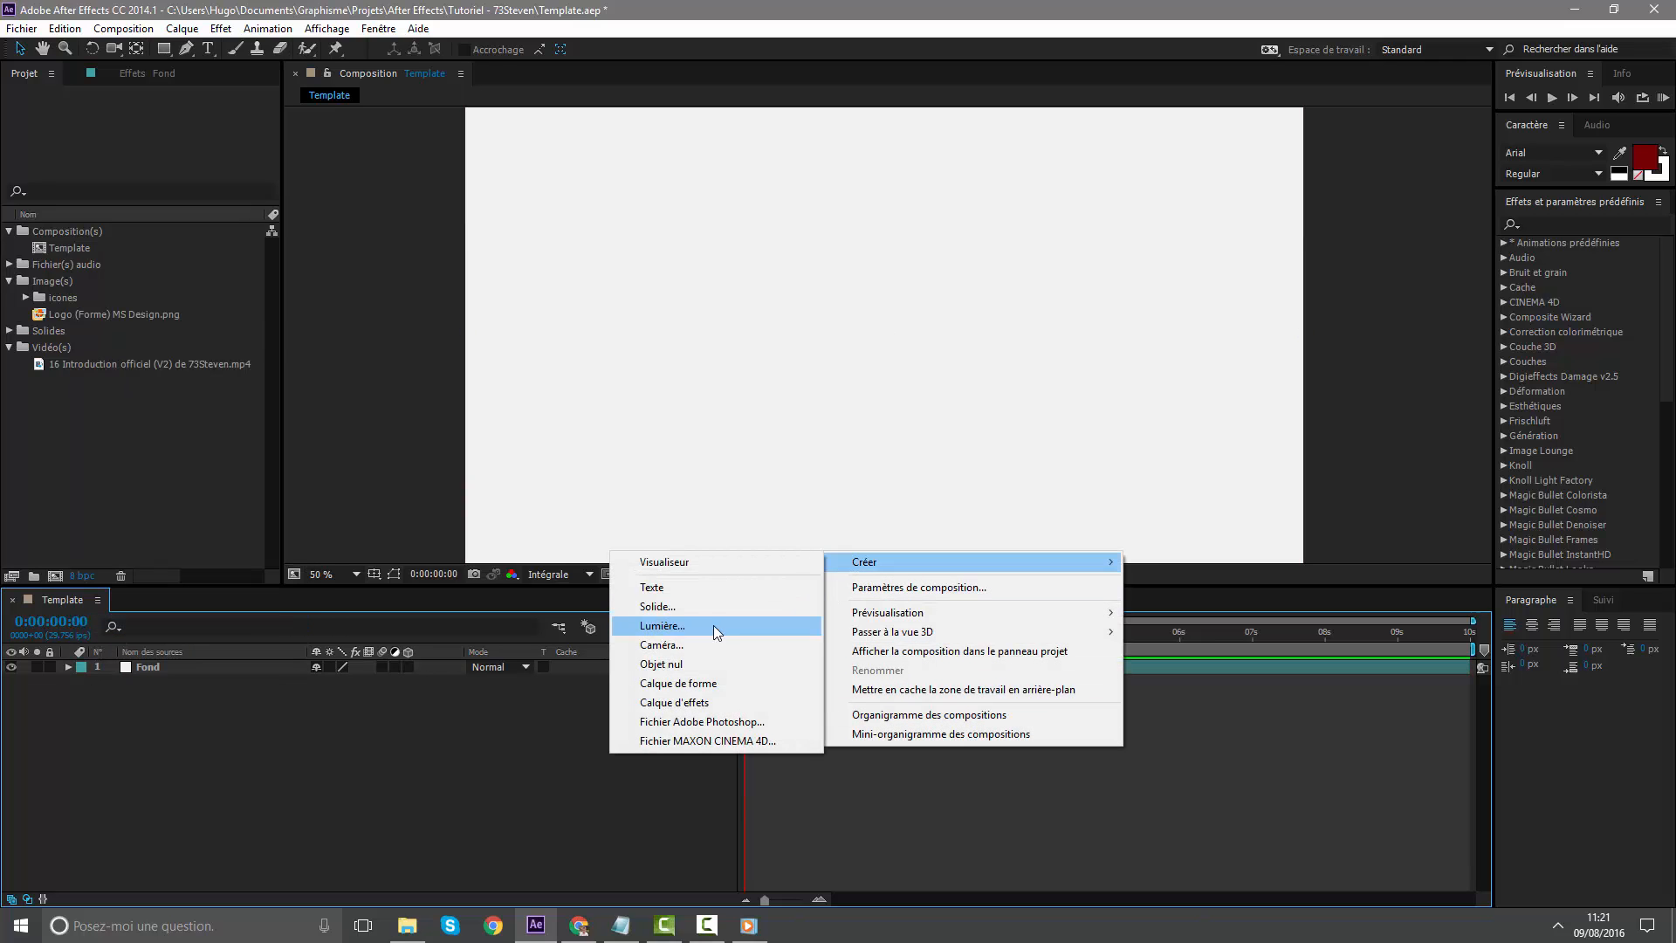
left_click(714, 606)
type("Vignette")
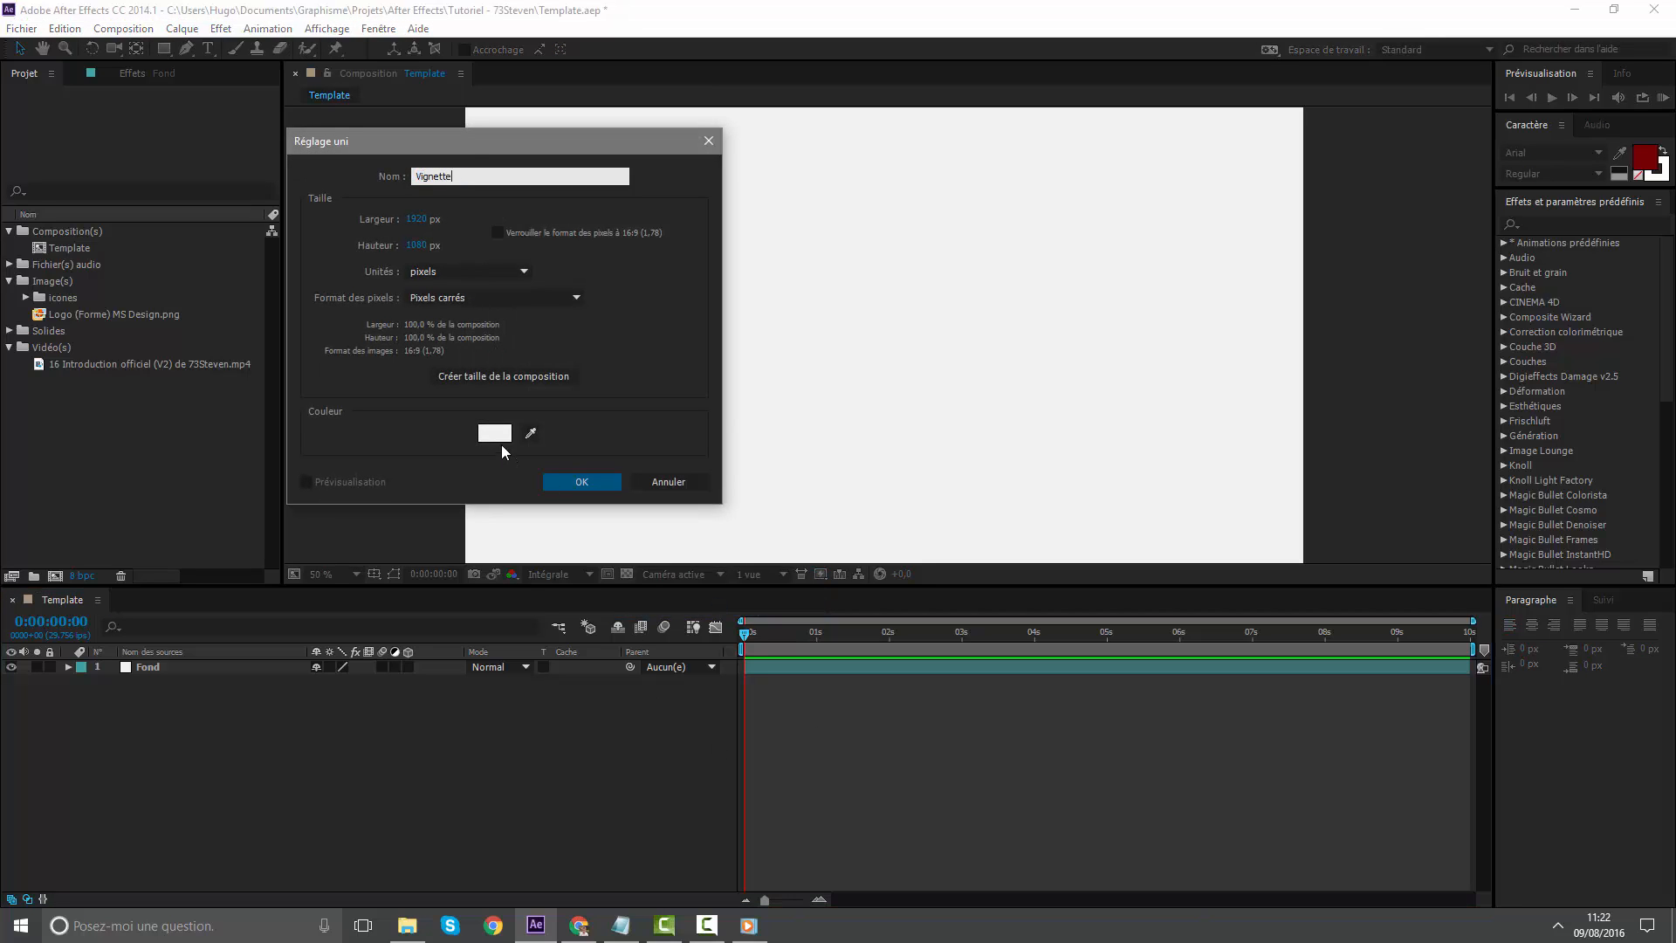
left_click(499, 438)
left_click(485, 447)
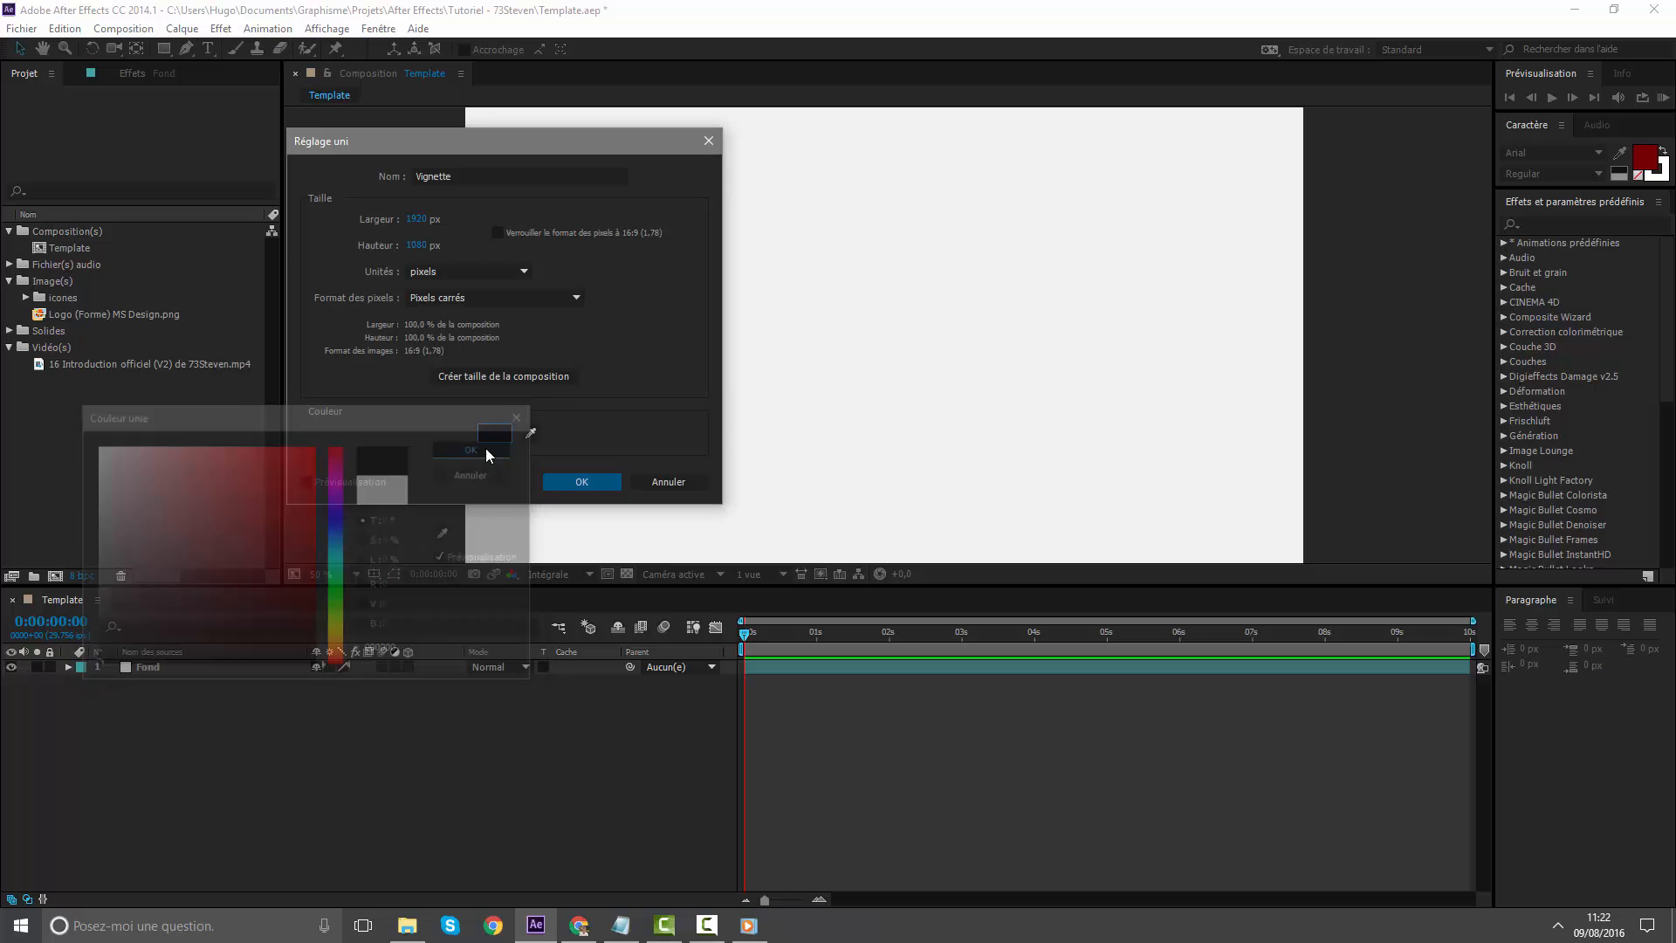
left_click(550, 479)
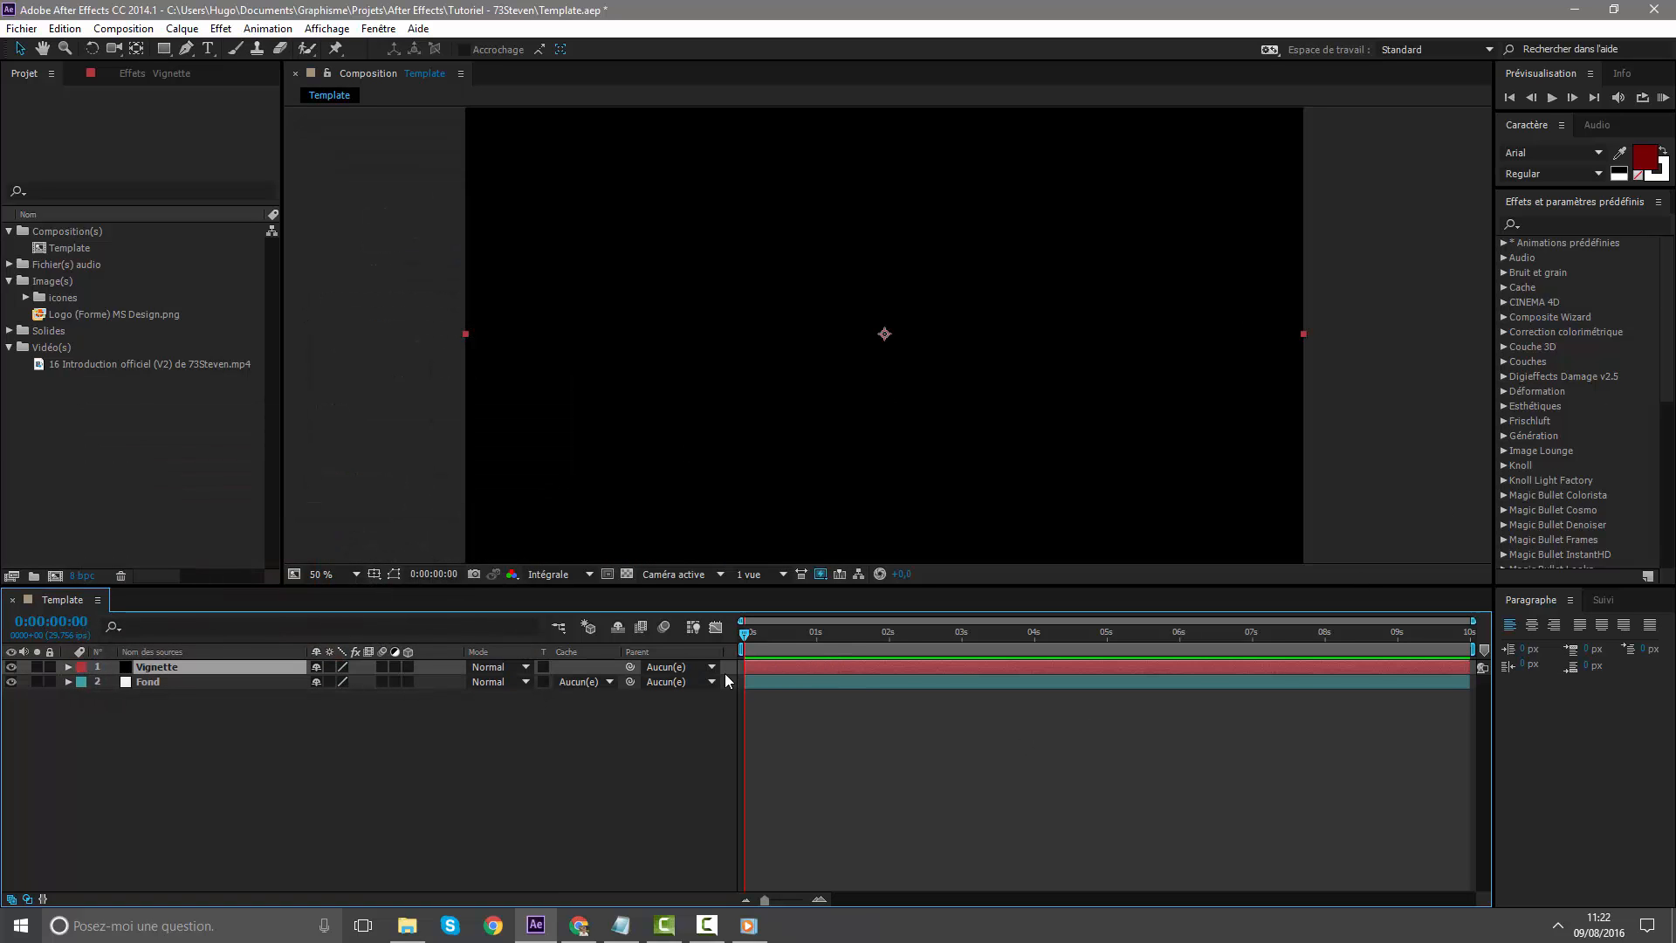
Set the Vignette layer's label colour to Cyan and keep that layer selected
left_click(80, 667)
left_click(131, 405)
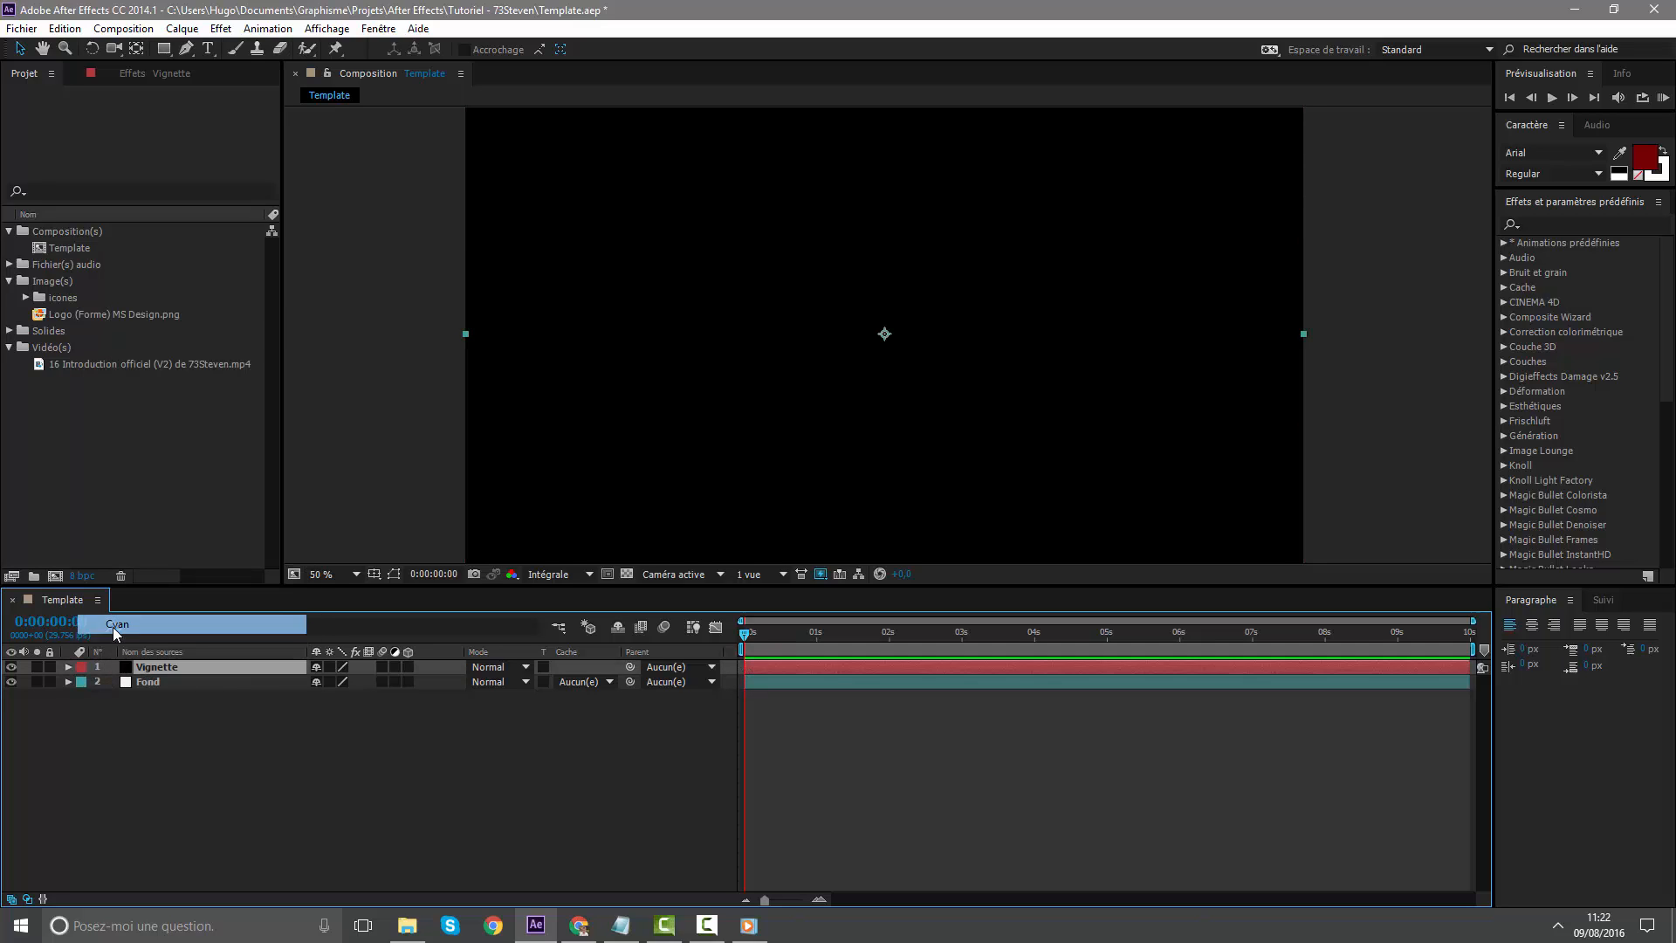
left_click(877, 751)
left_click(840, 669)
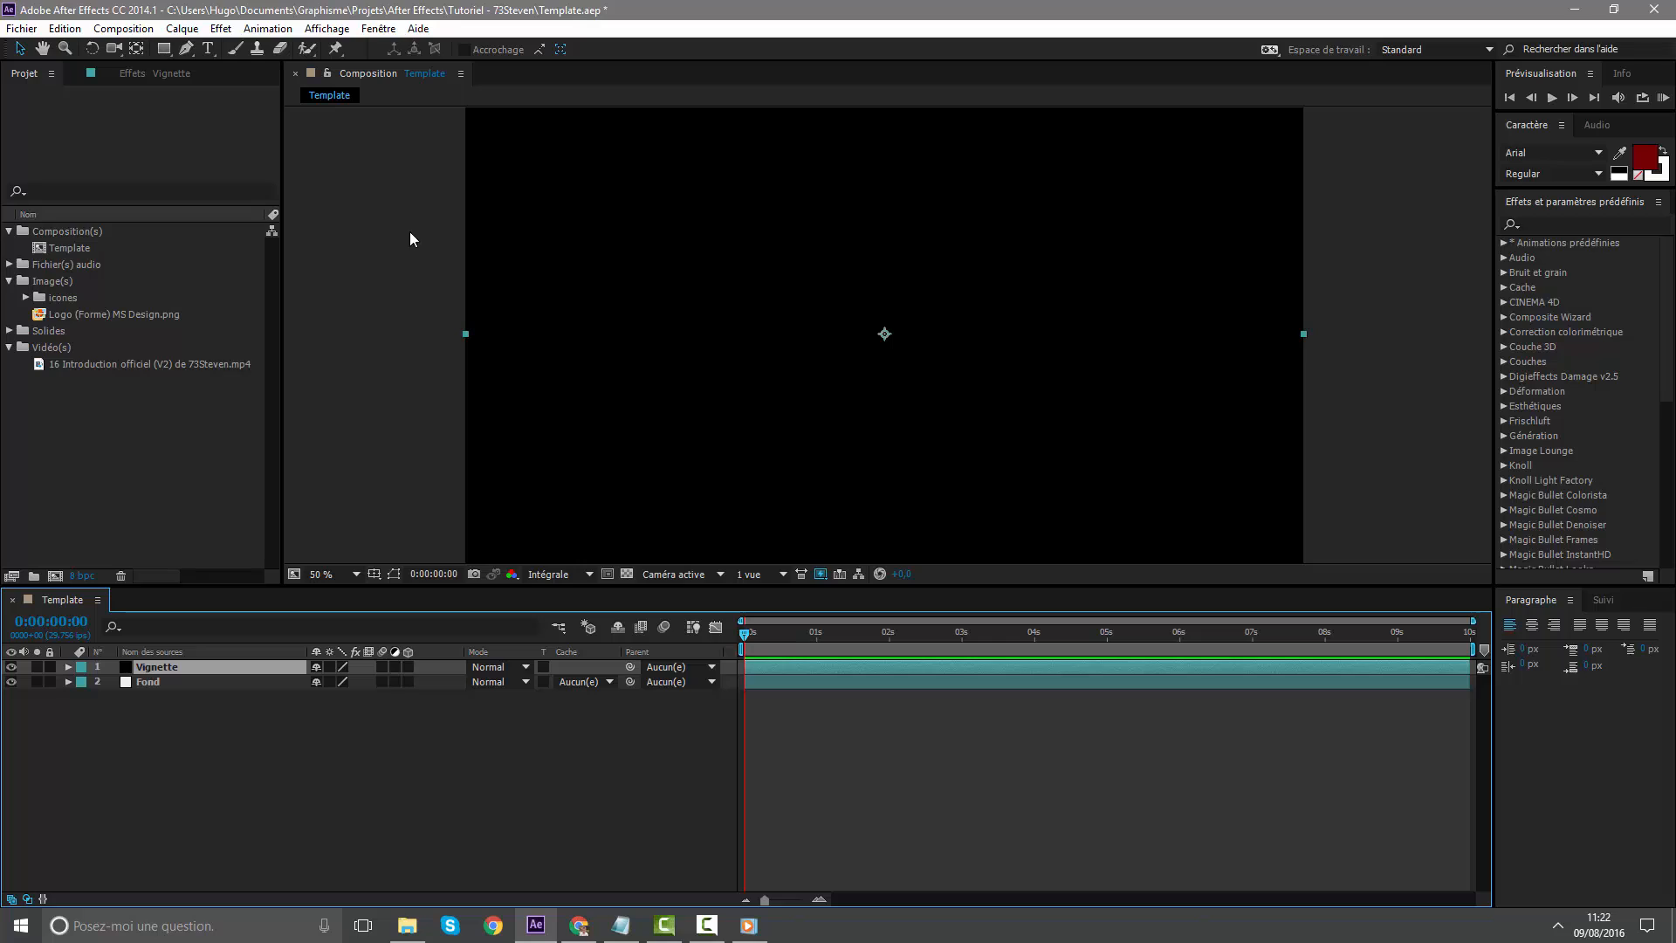
left_click(169, 48)
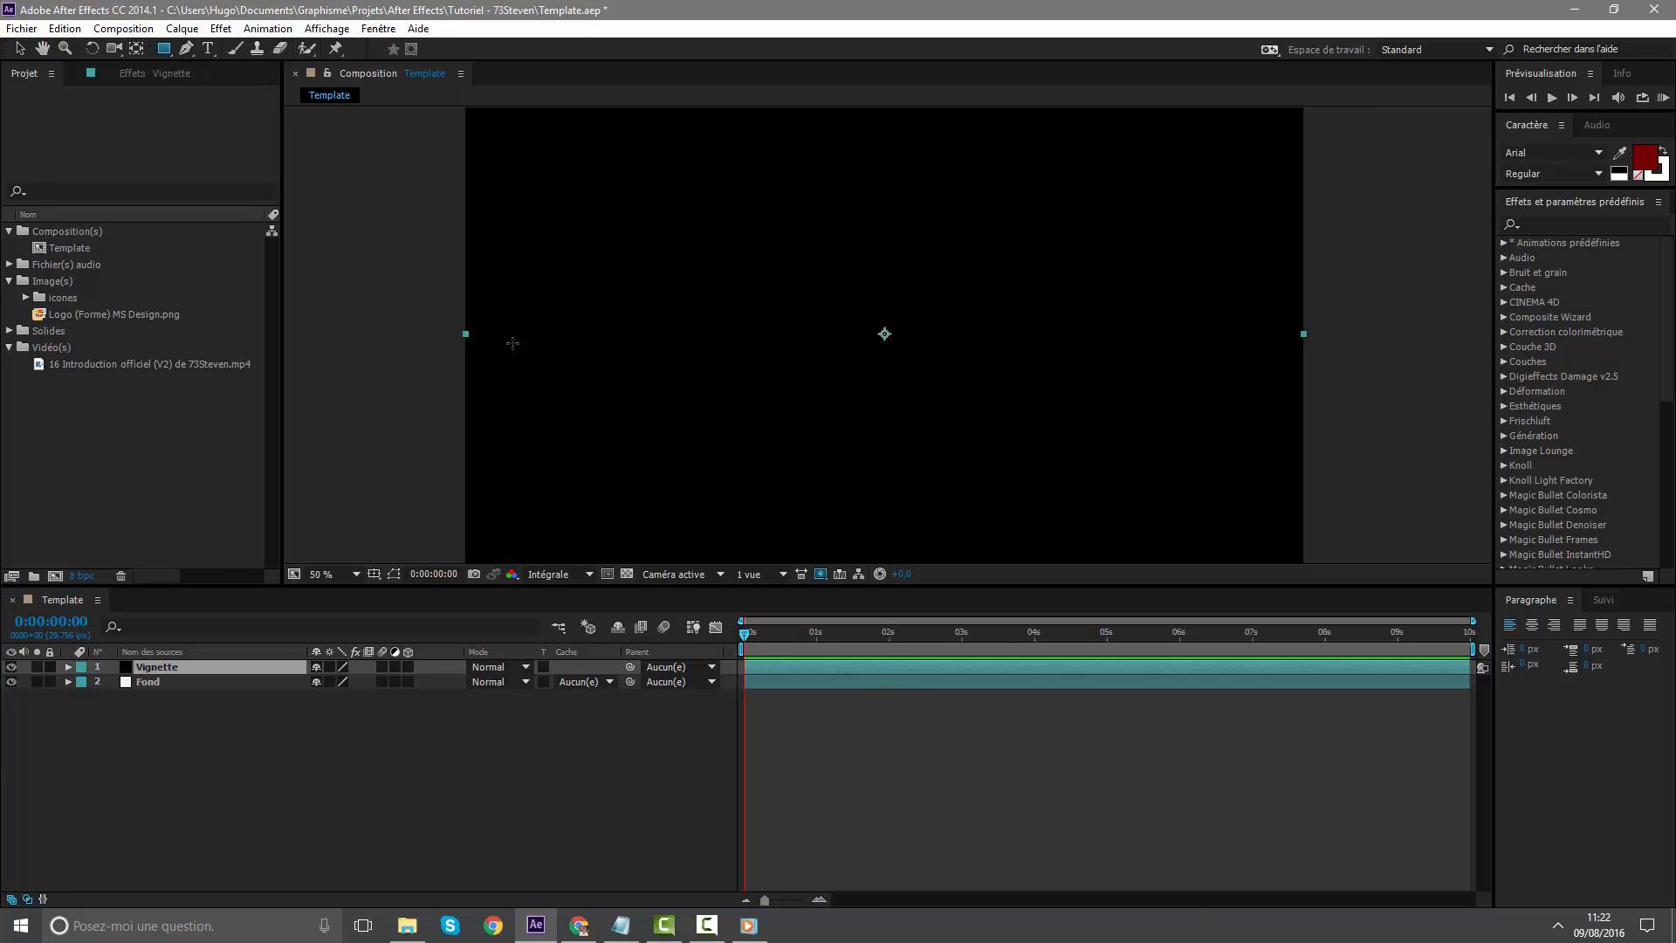
key("comma")
left_click(19, 49)
left_click_drag(995, 382, 1023, 345)
key("ctrl+z")
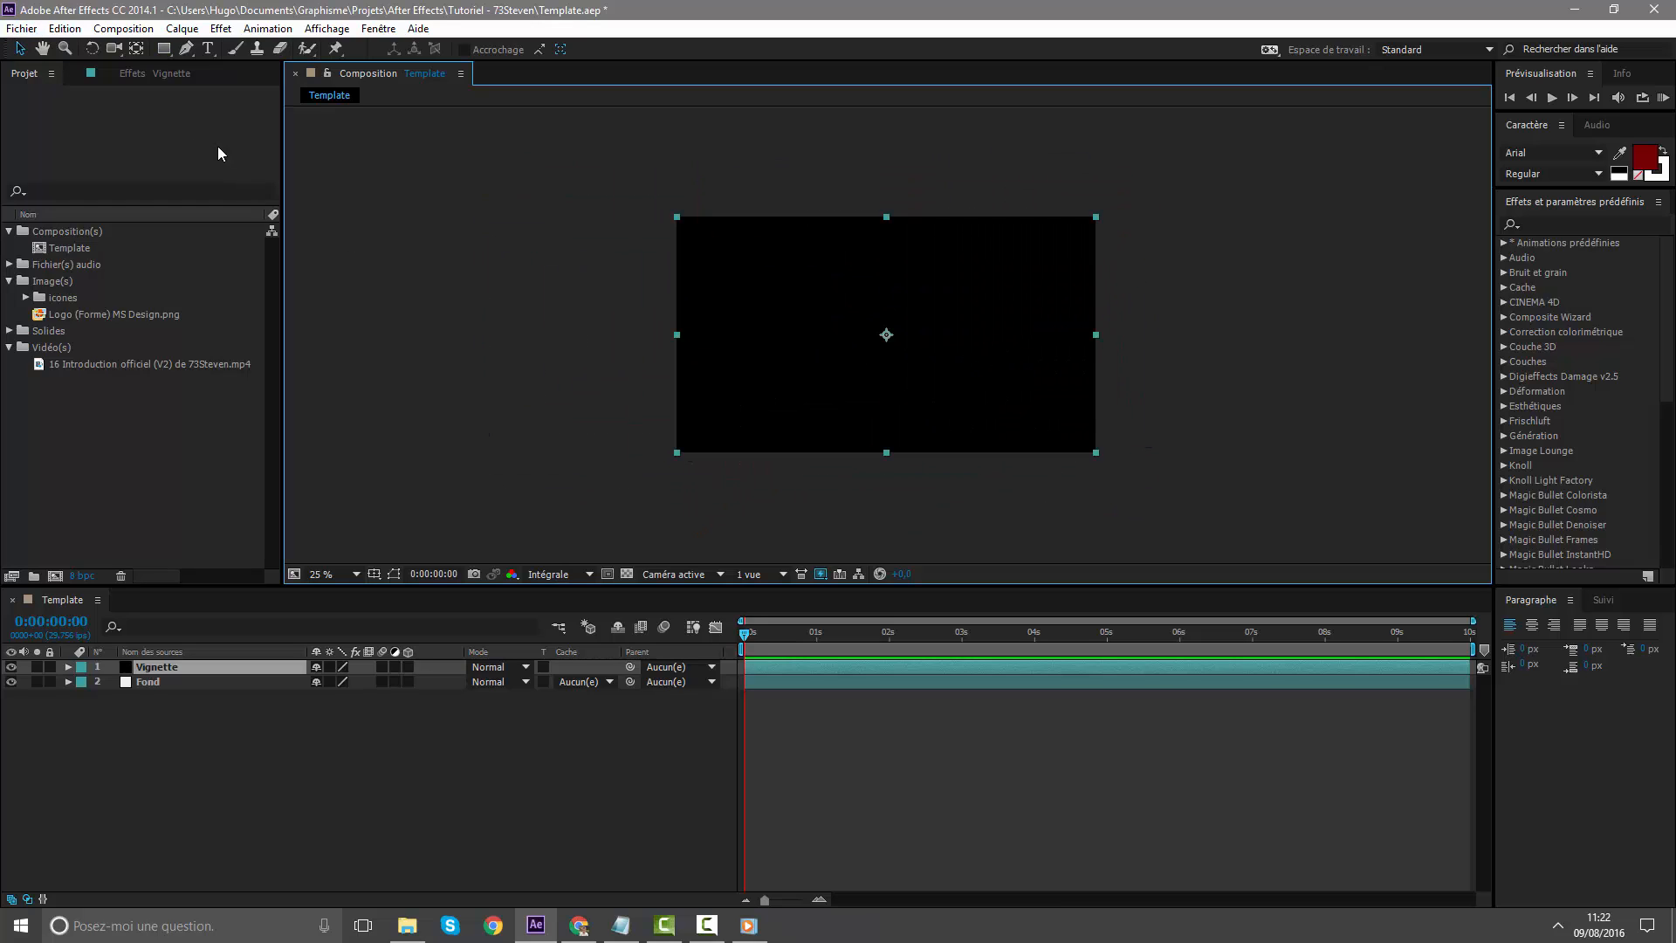
Draw a closed four-point mask on the Vignette layer with the Pen tool and undo it
left_click(163, 49)
left_click(188, 50)
left_click(813, 270)
left_click(775, 325)
left_click(867, 384)
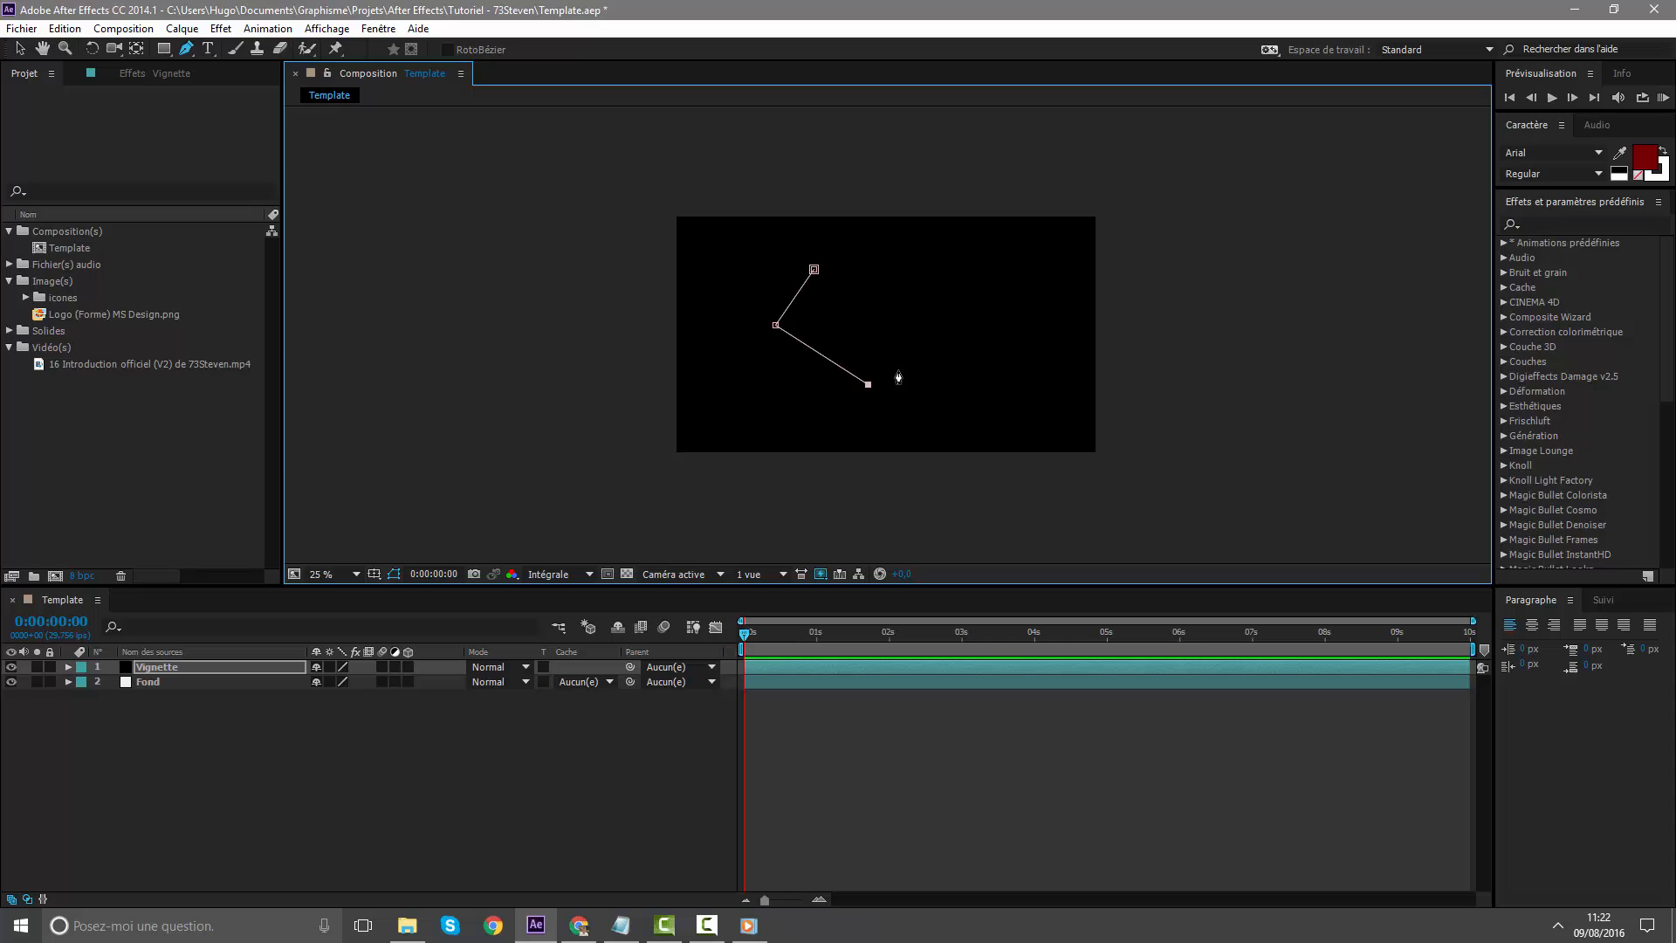
left_click(915, 349)
left_click(814, 270)
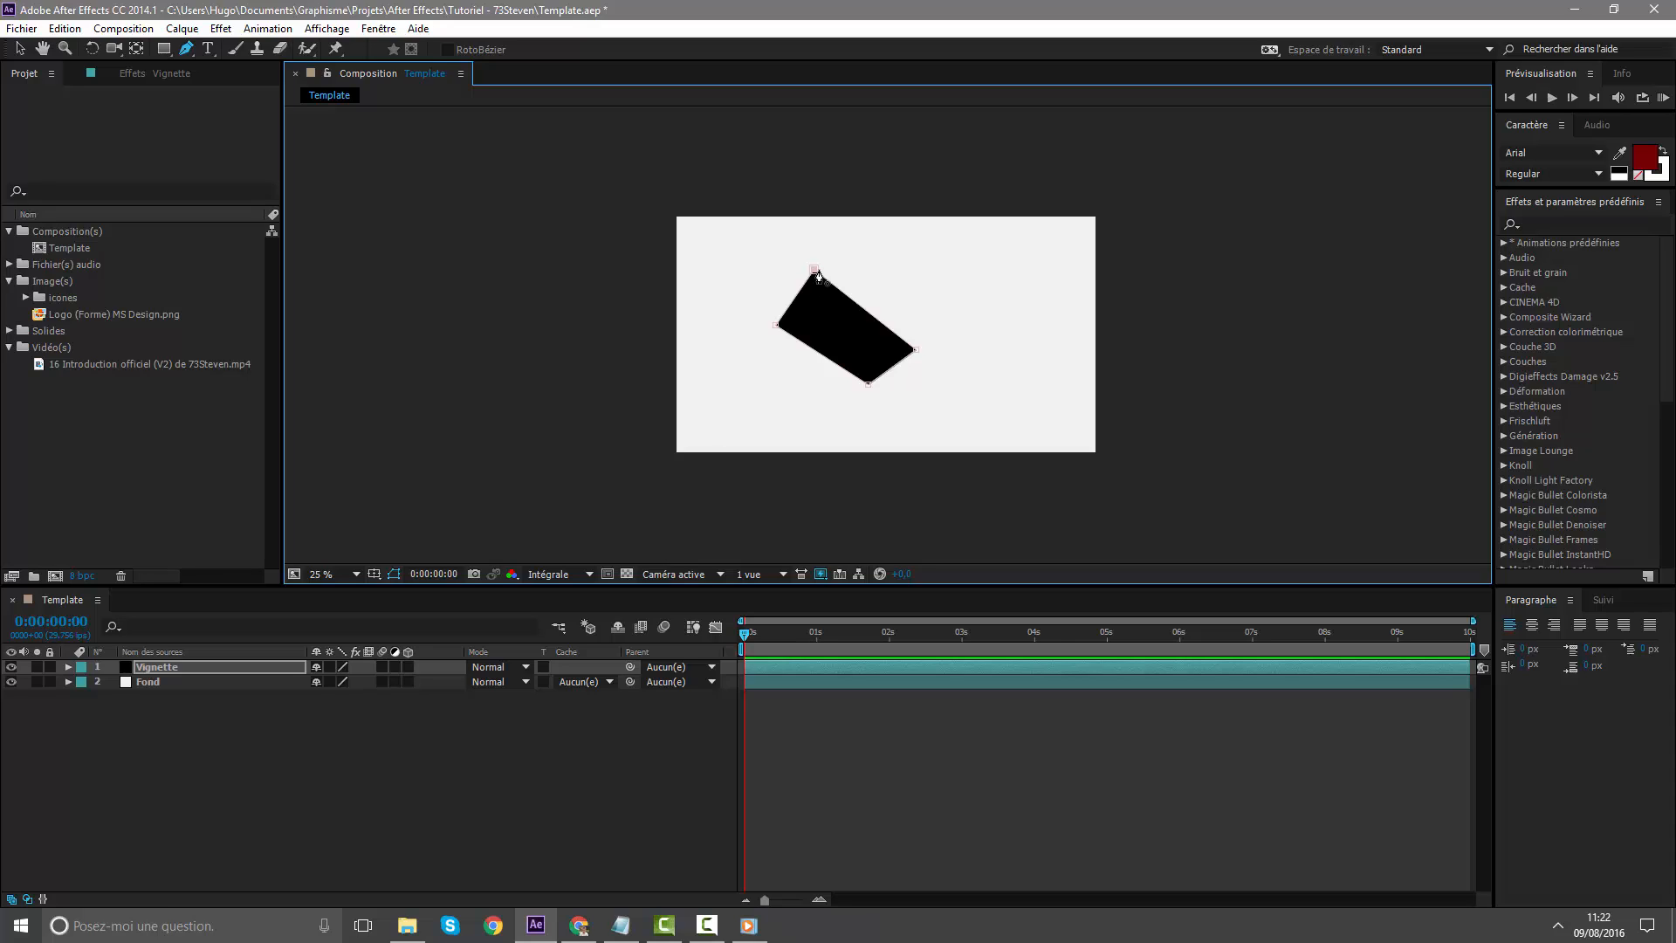
key("period")
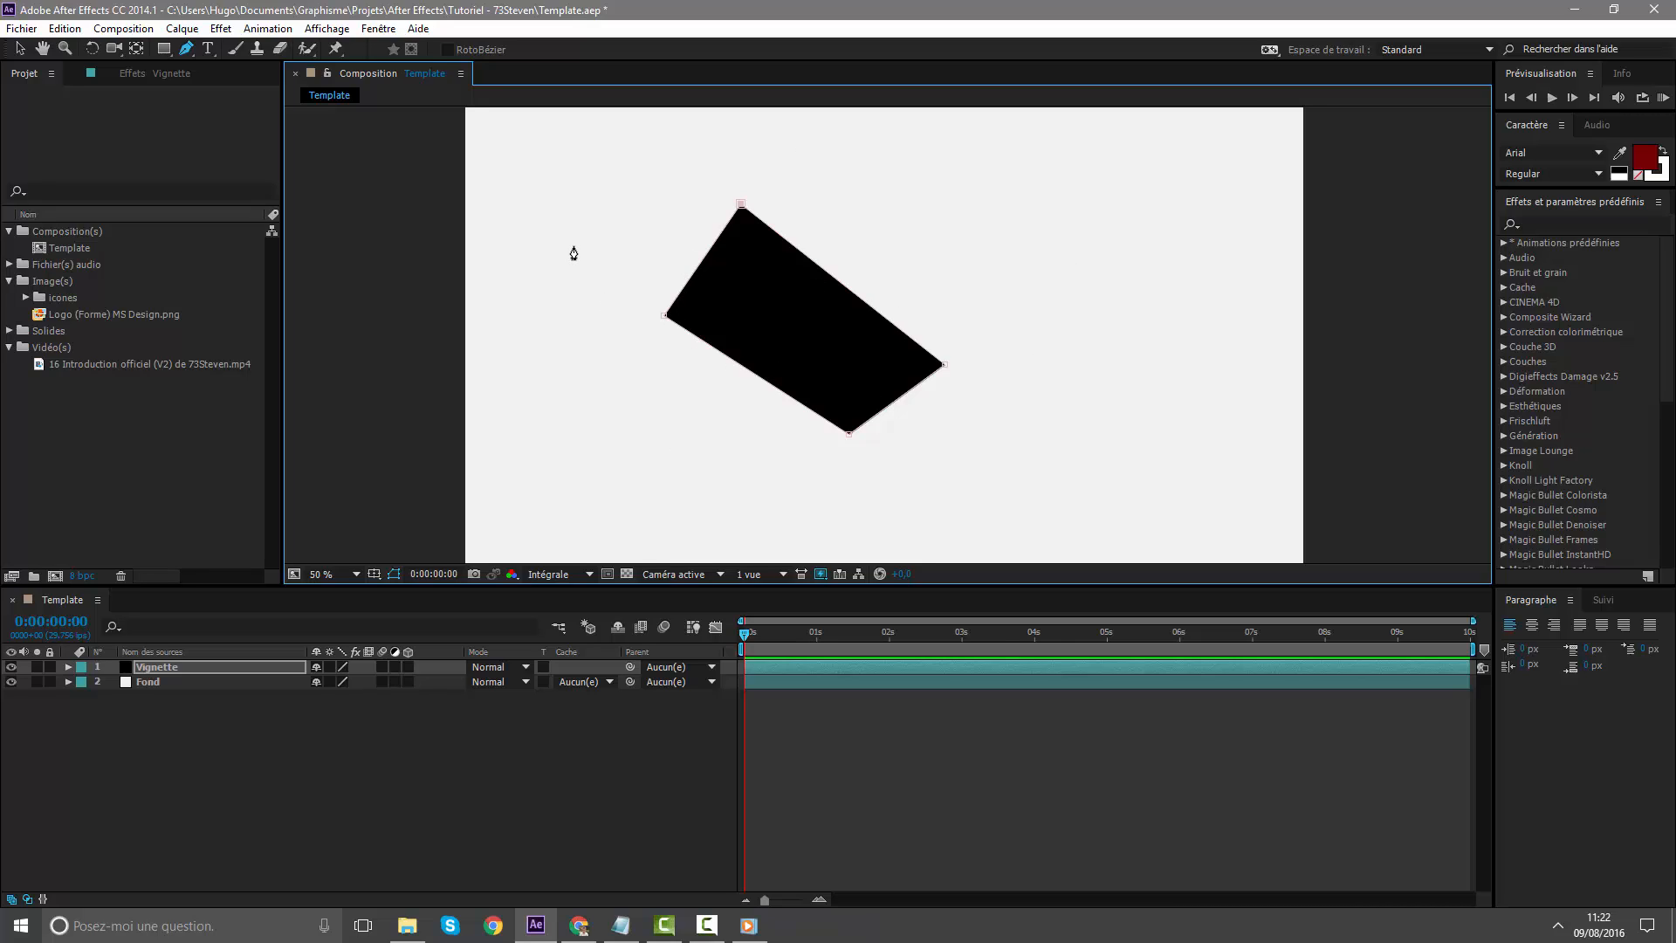
key("ctrl+z")
key("ctrl+z")
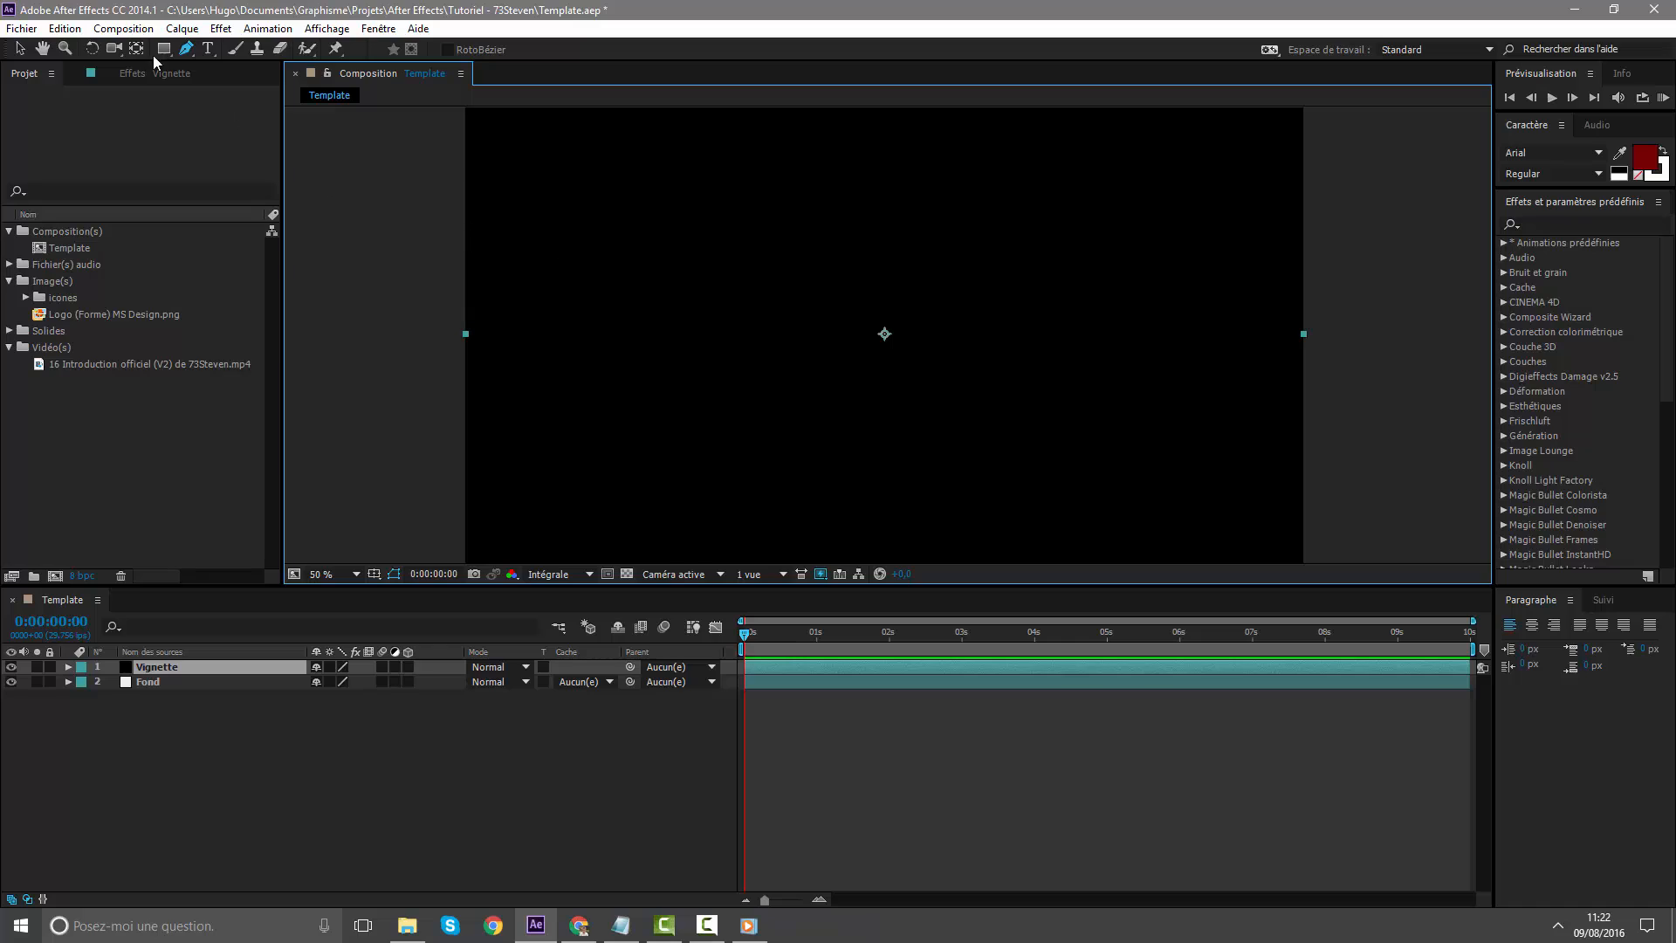
Add an elliptical mask filling the whole Vignette layer and invert it
left_click_drag(163, 48, 254, 90)
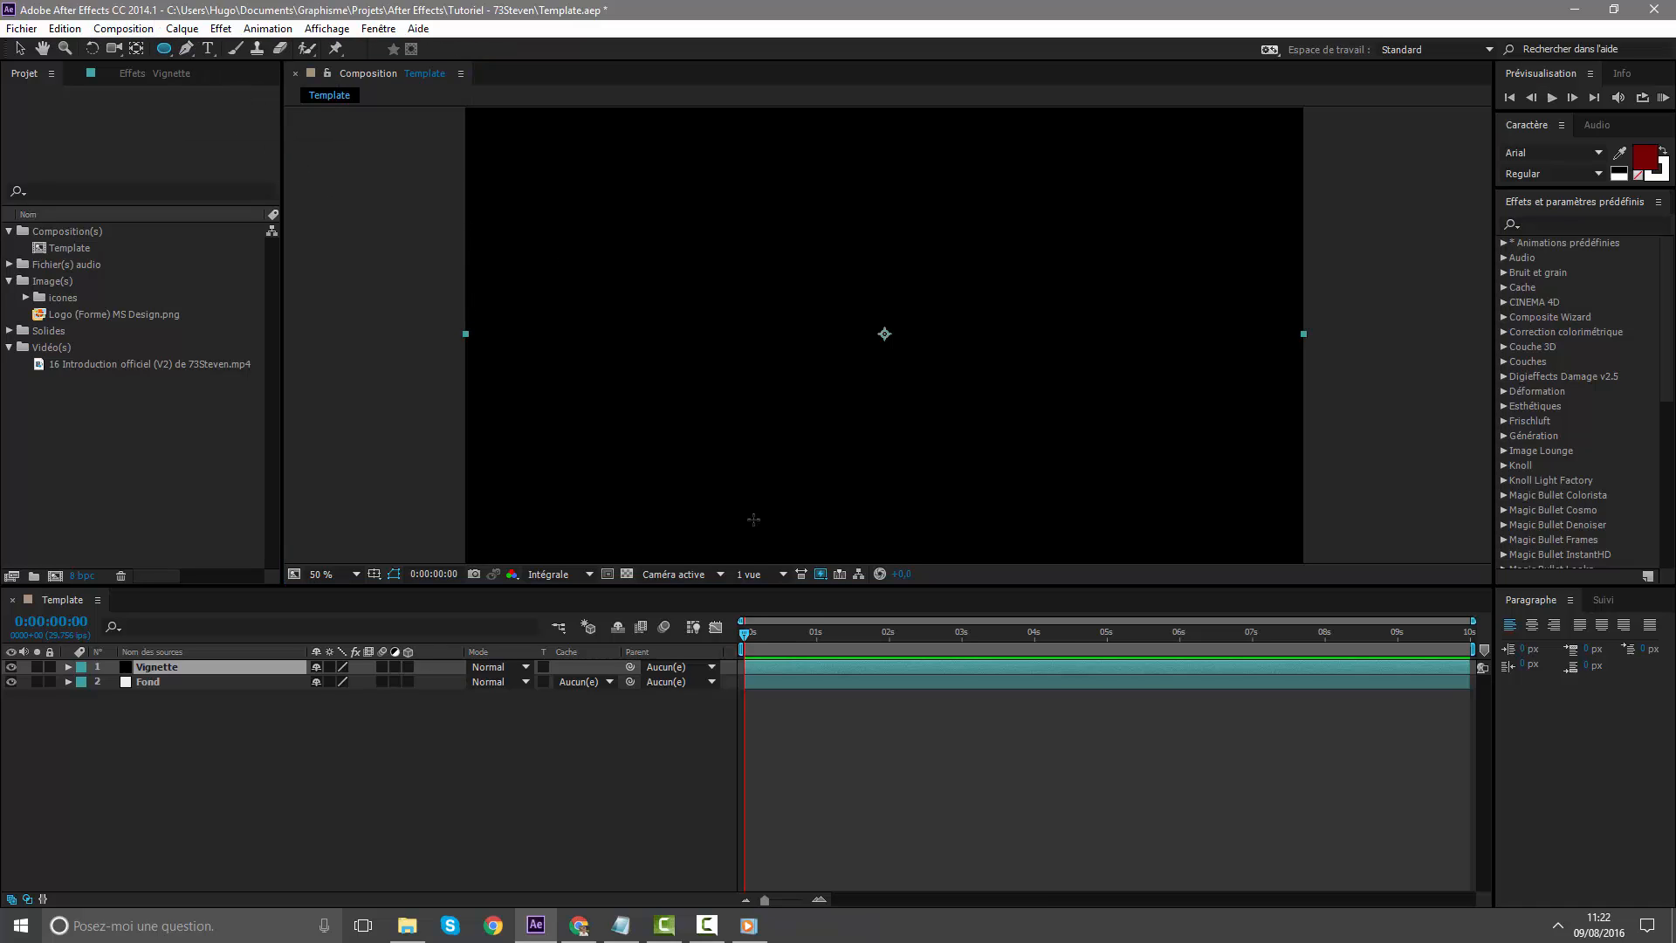
left_click(795, 667)
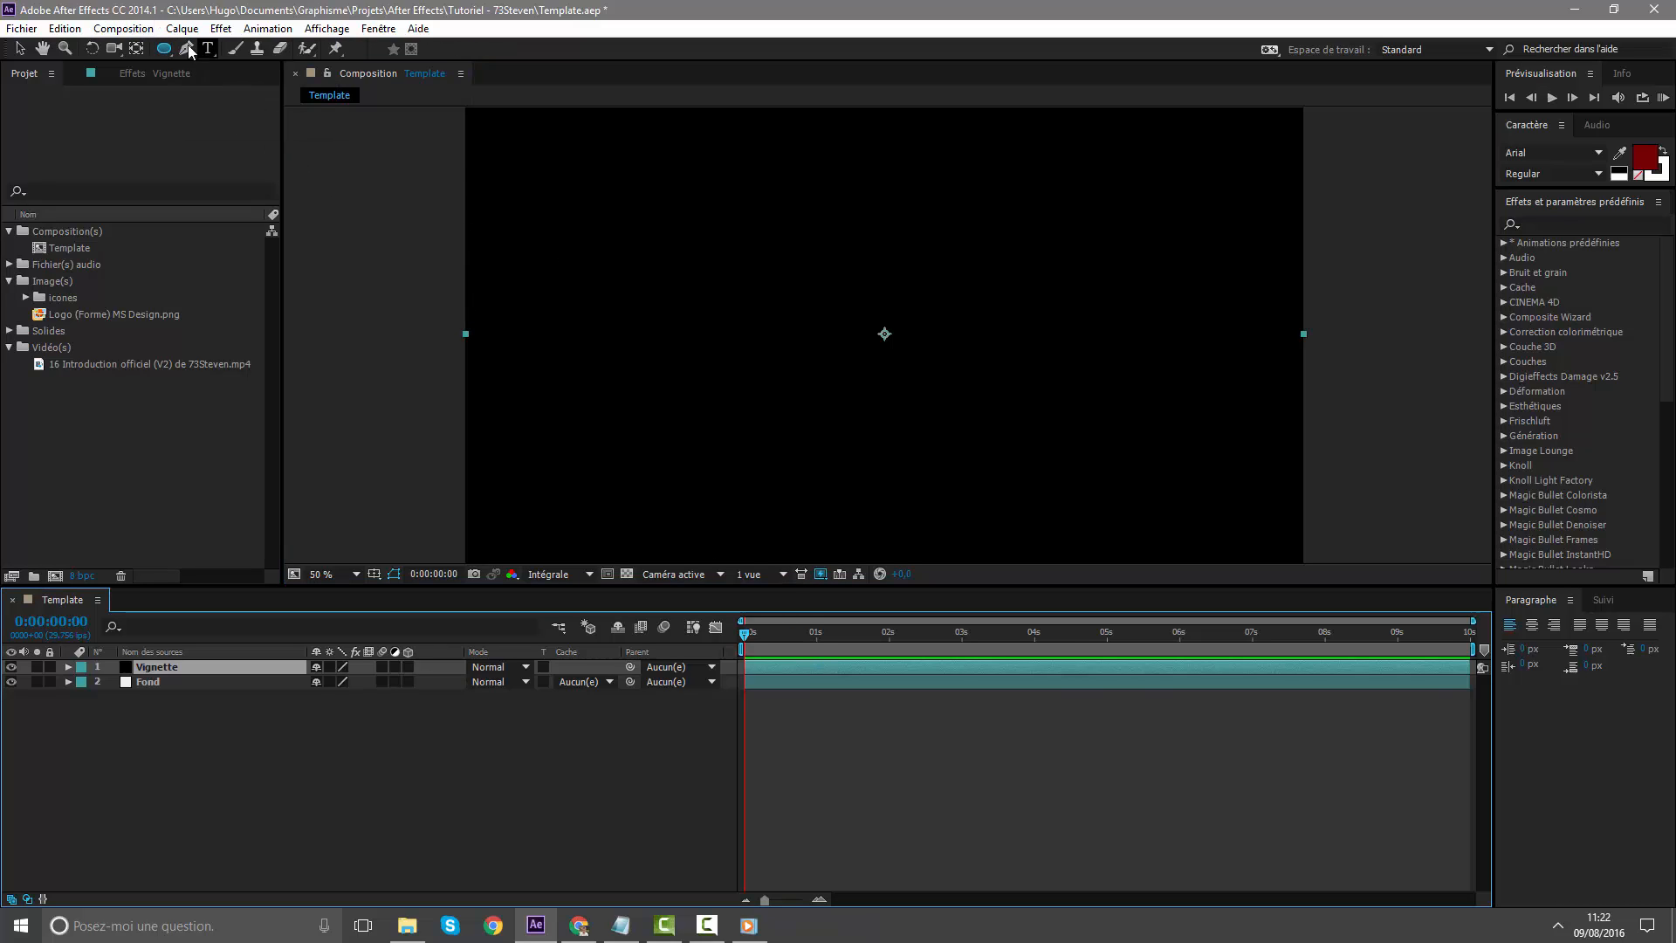
double_click(166, 49)
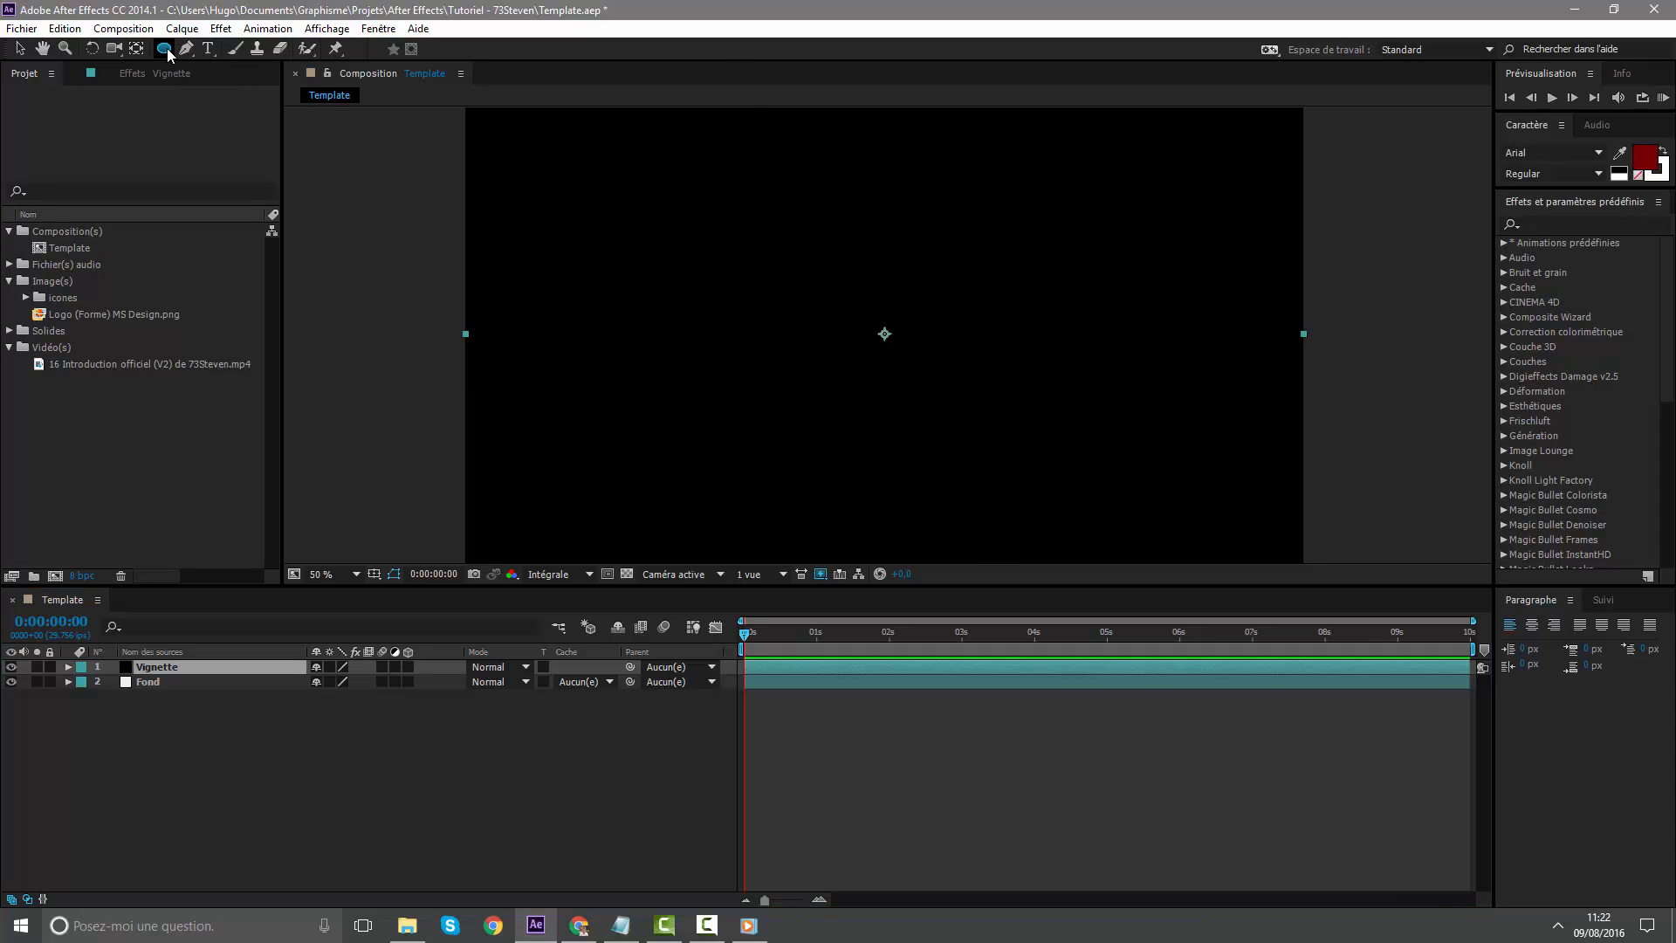
key("comma")
key("comma")
key("period")
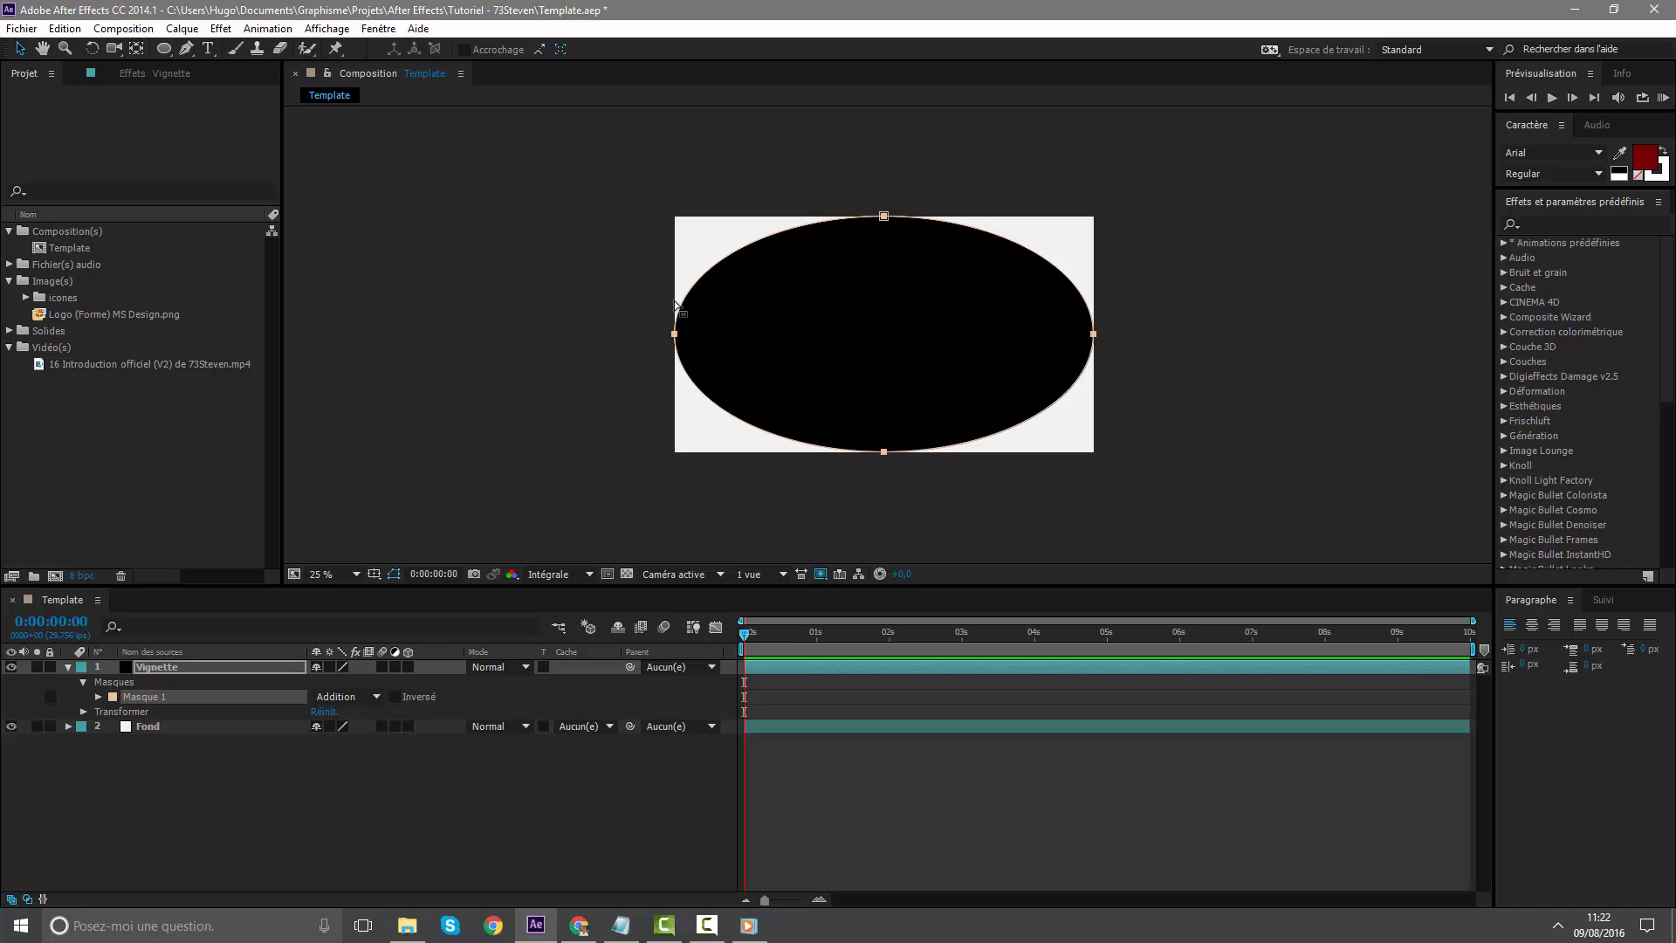
key("period")
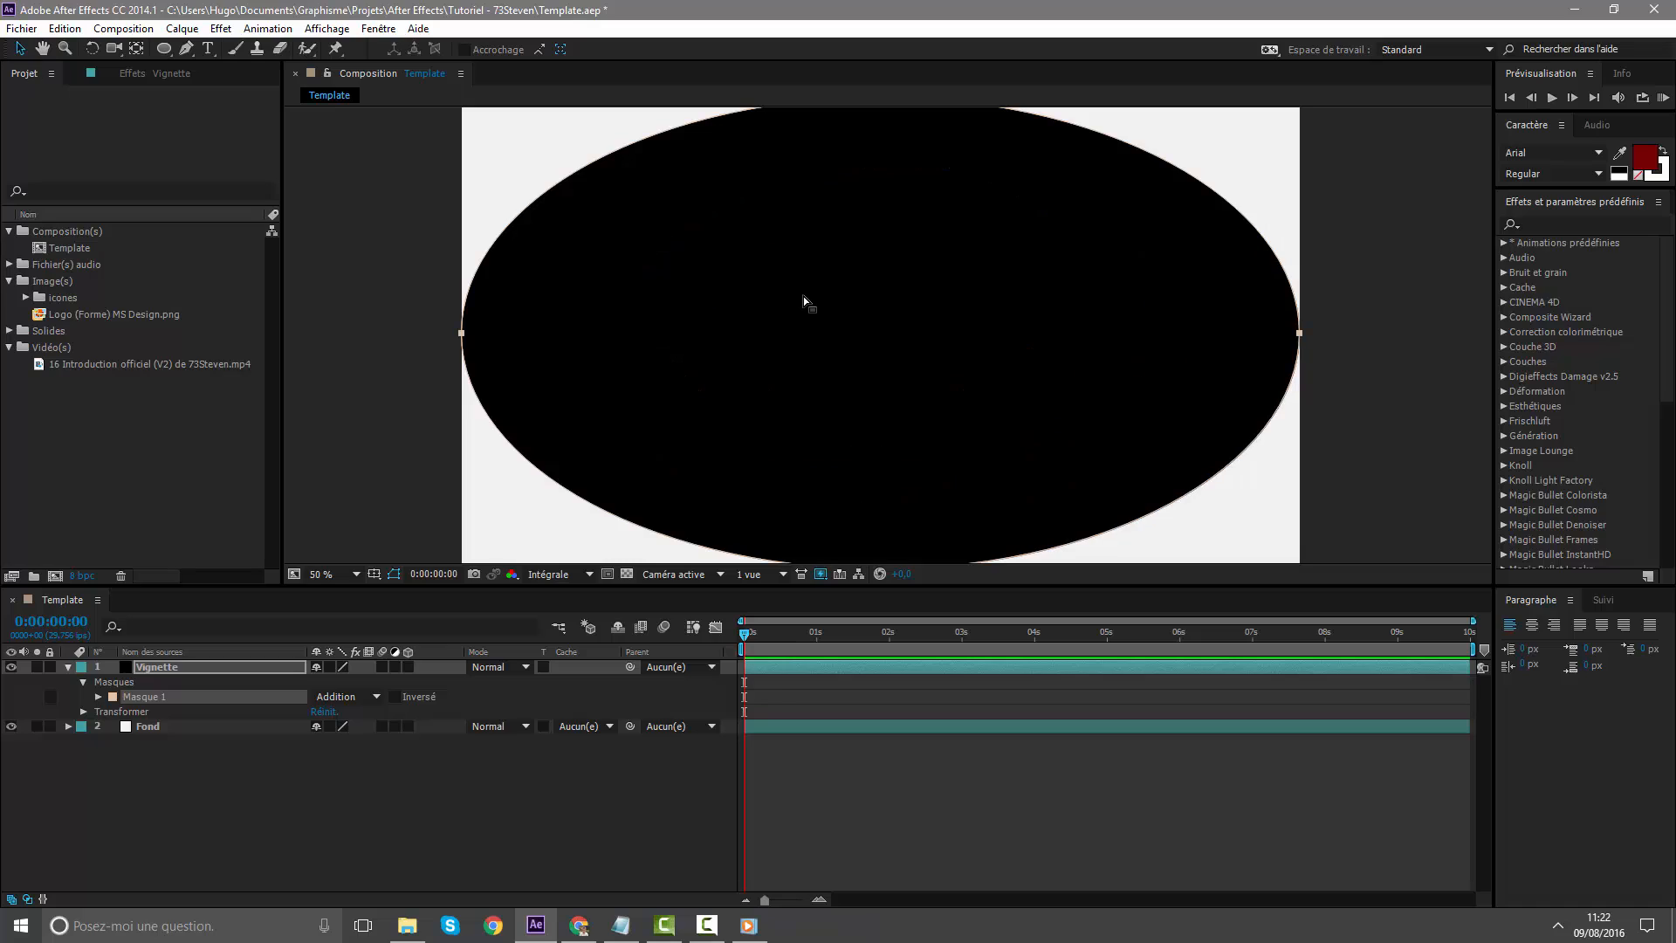
left_click(394, 697)
key("comma")
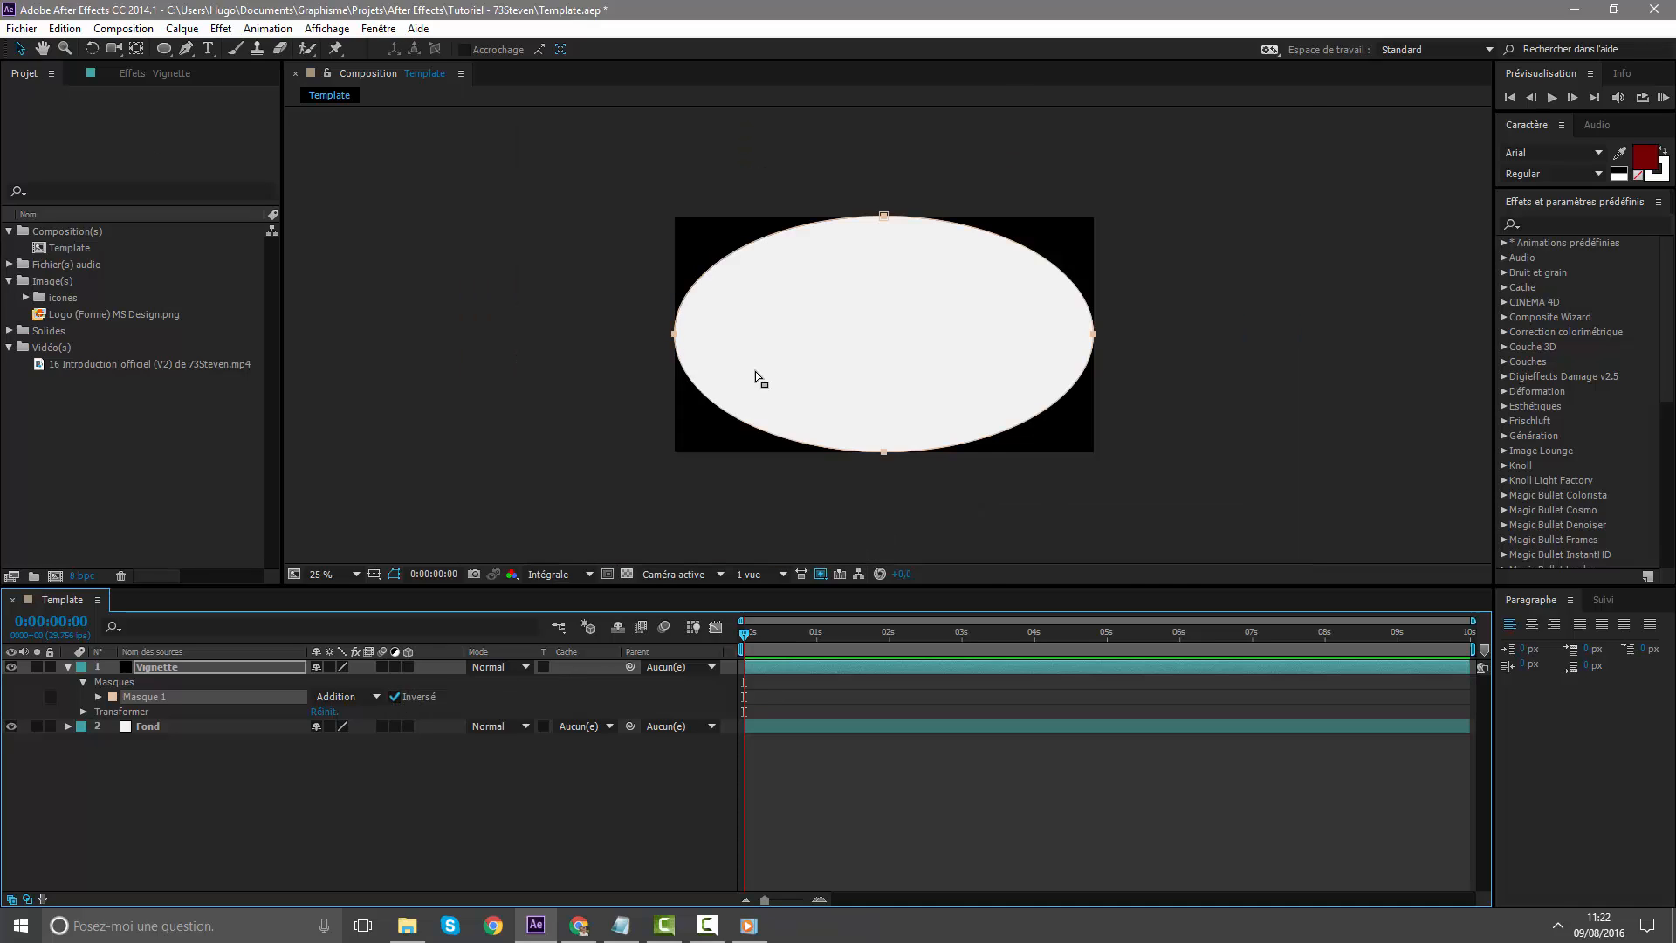
Set the Vignette mask's feather to 1000 pixels in both directions
left_click(98, 697)
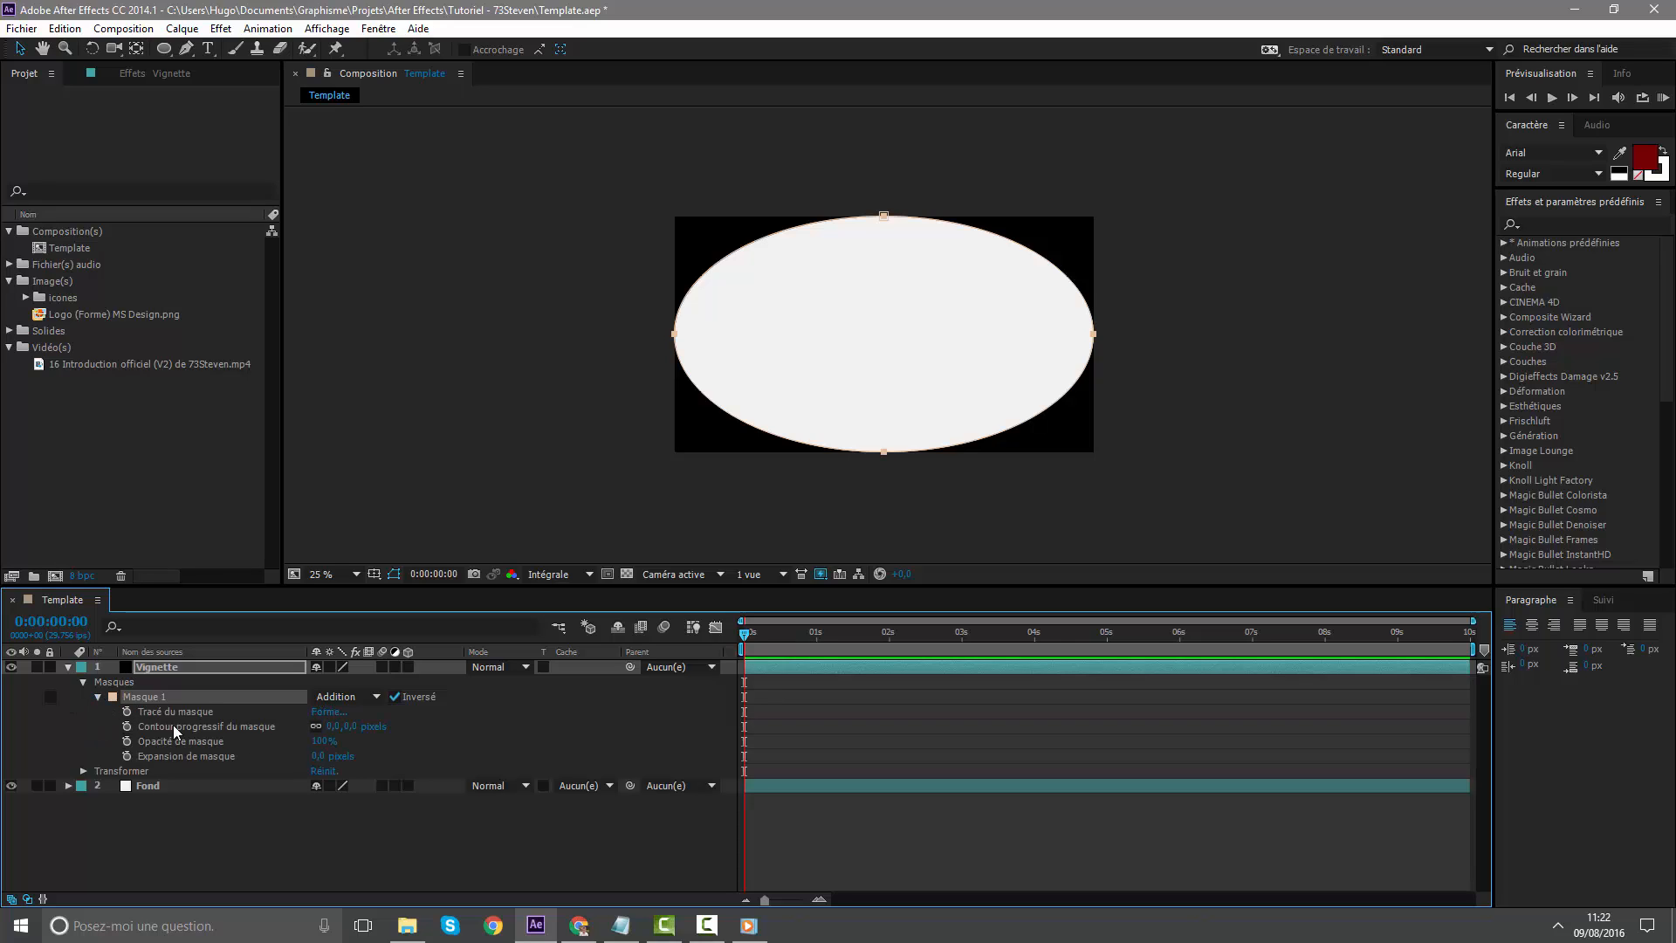
left_click(351, 727)
left_click(365, 724)
left_click_drag(367, 730, 1609, 737)
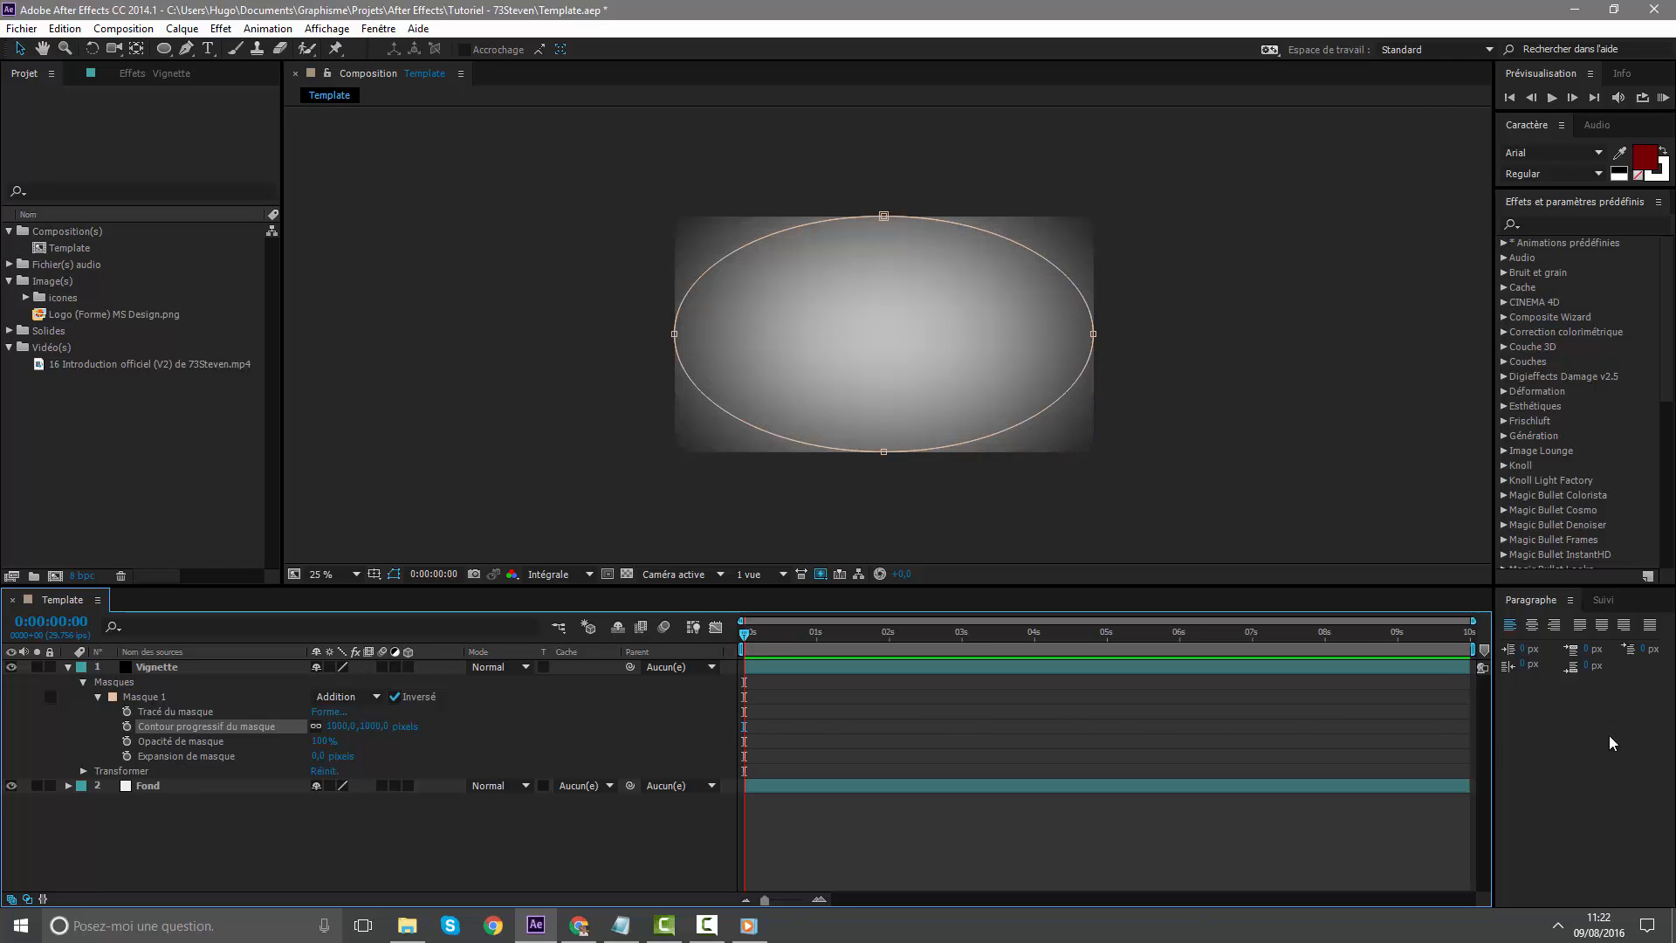
left_click(1185, 749)
key("period")
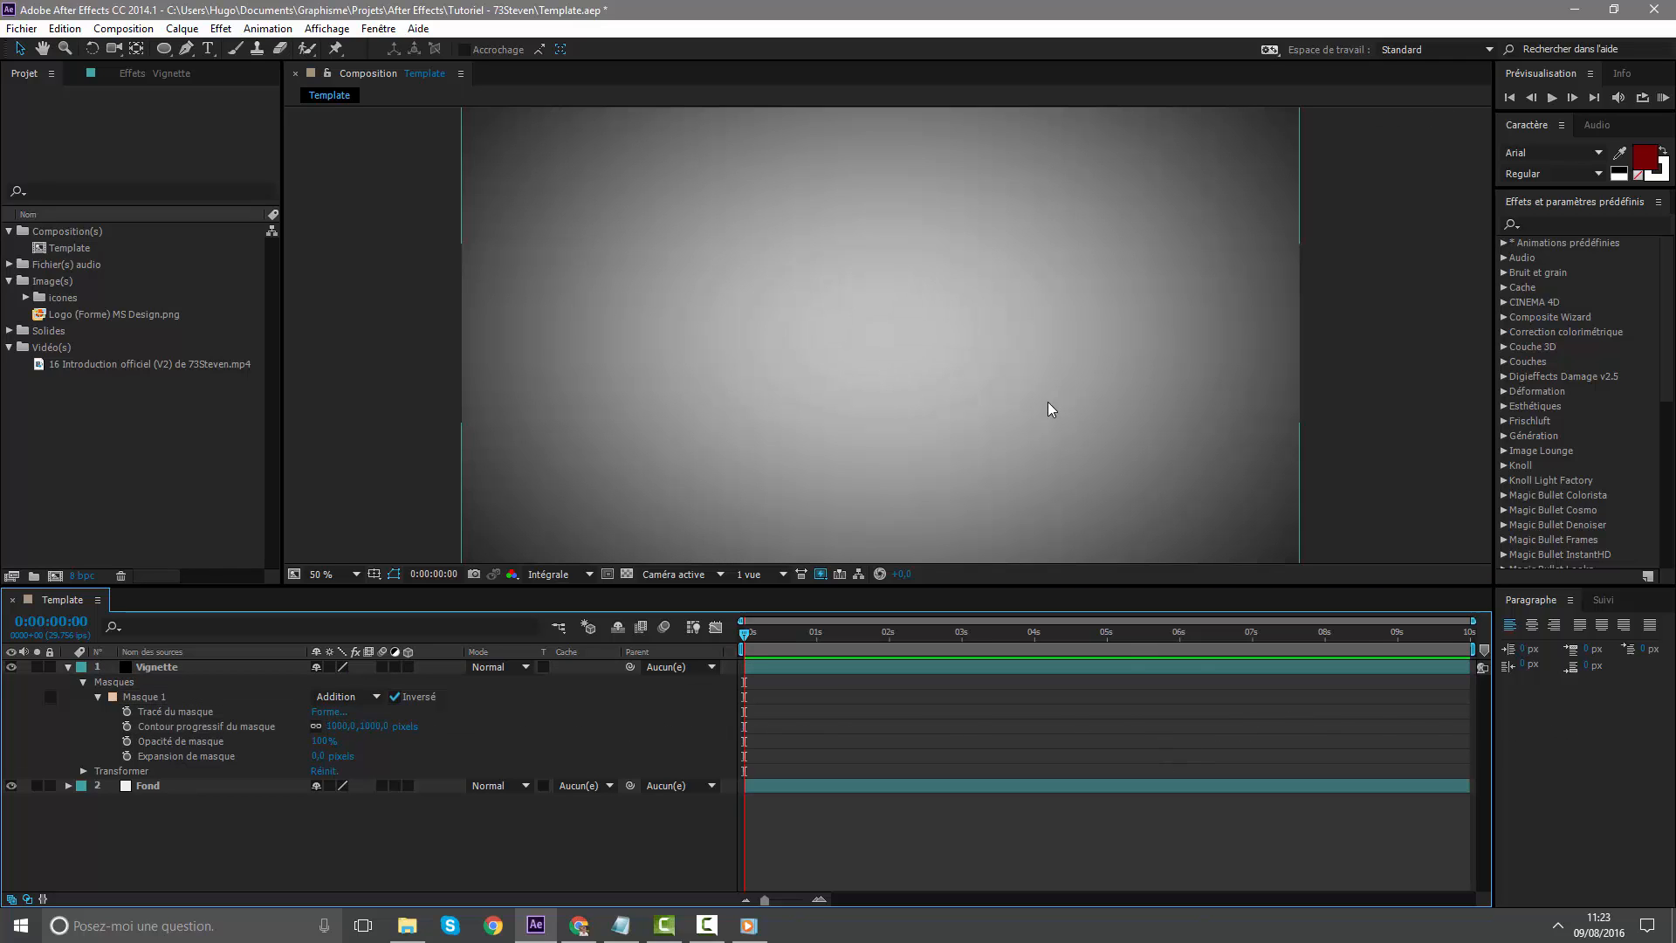
Set the Vignette layer's opacity to 40% and collapse its properties
left_click(828, 670)
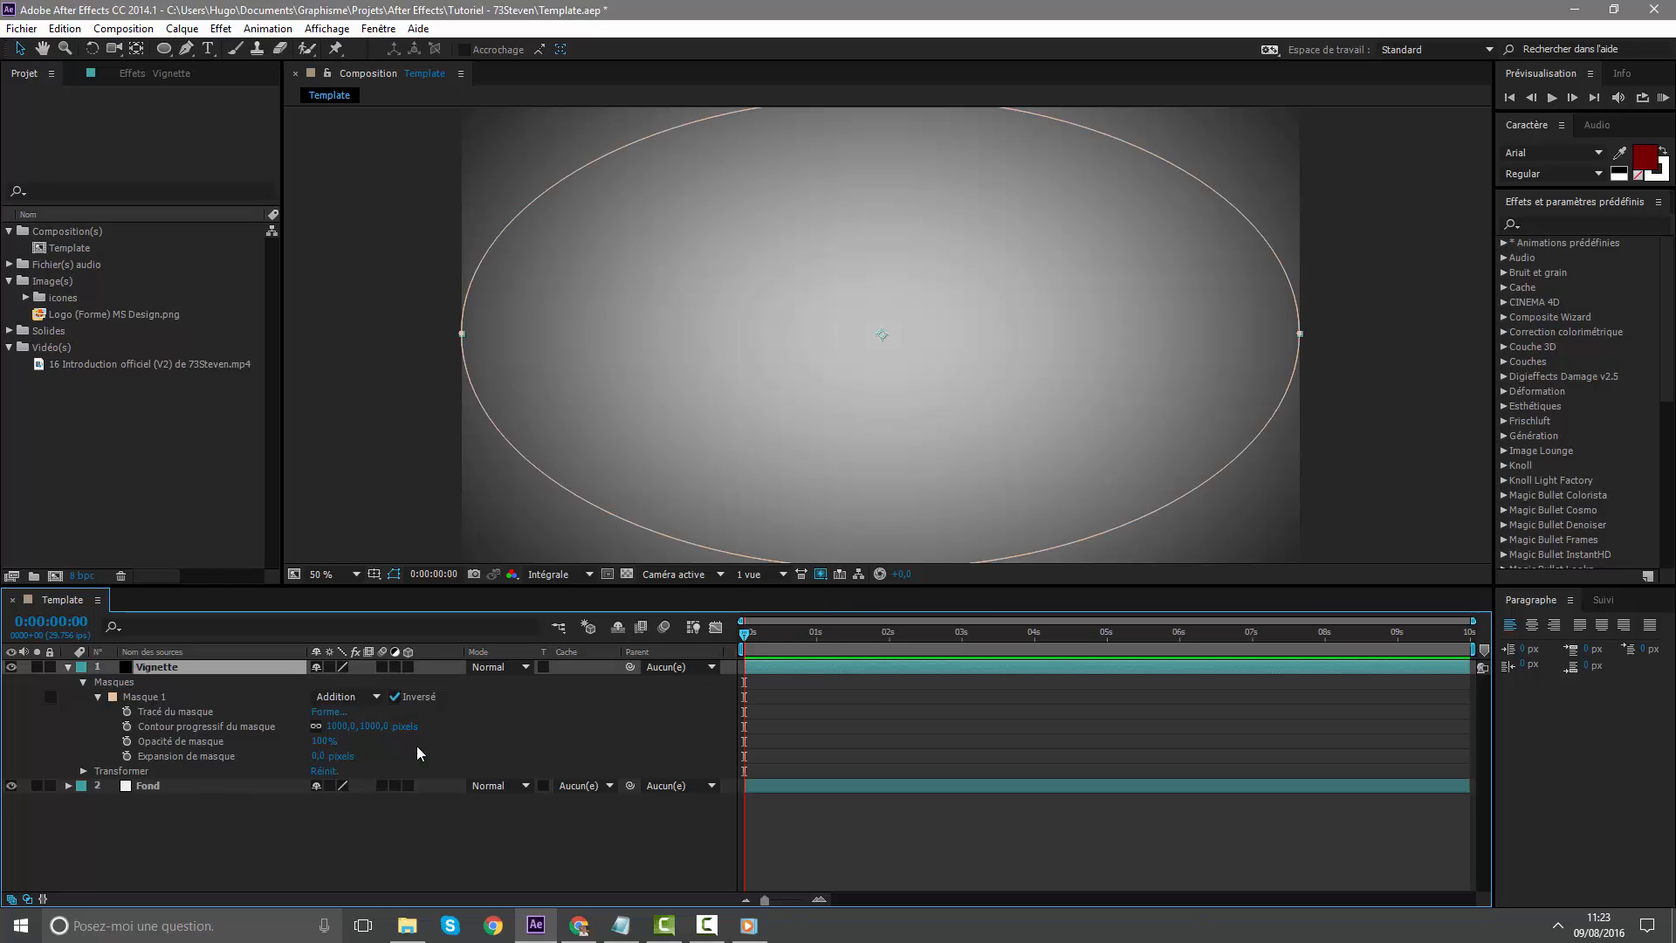
key("t")
left_click(325, 682)
type("40")
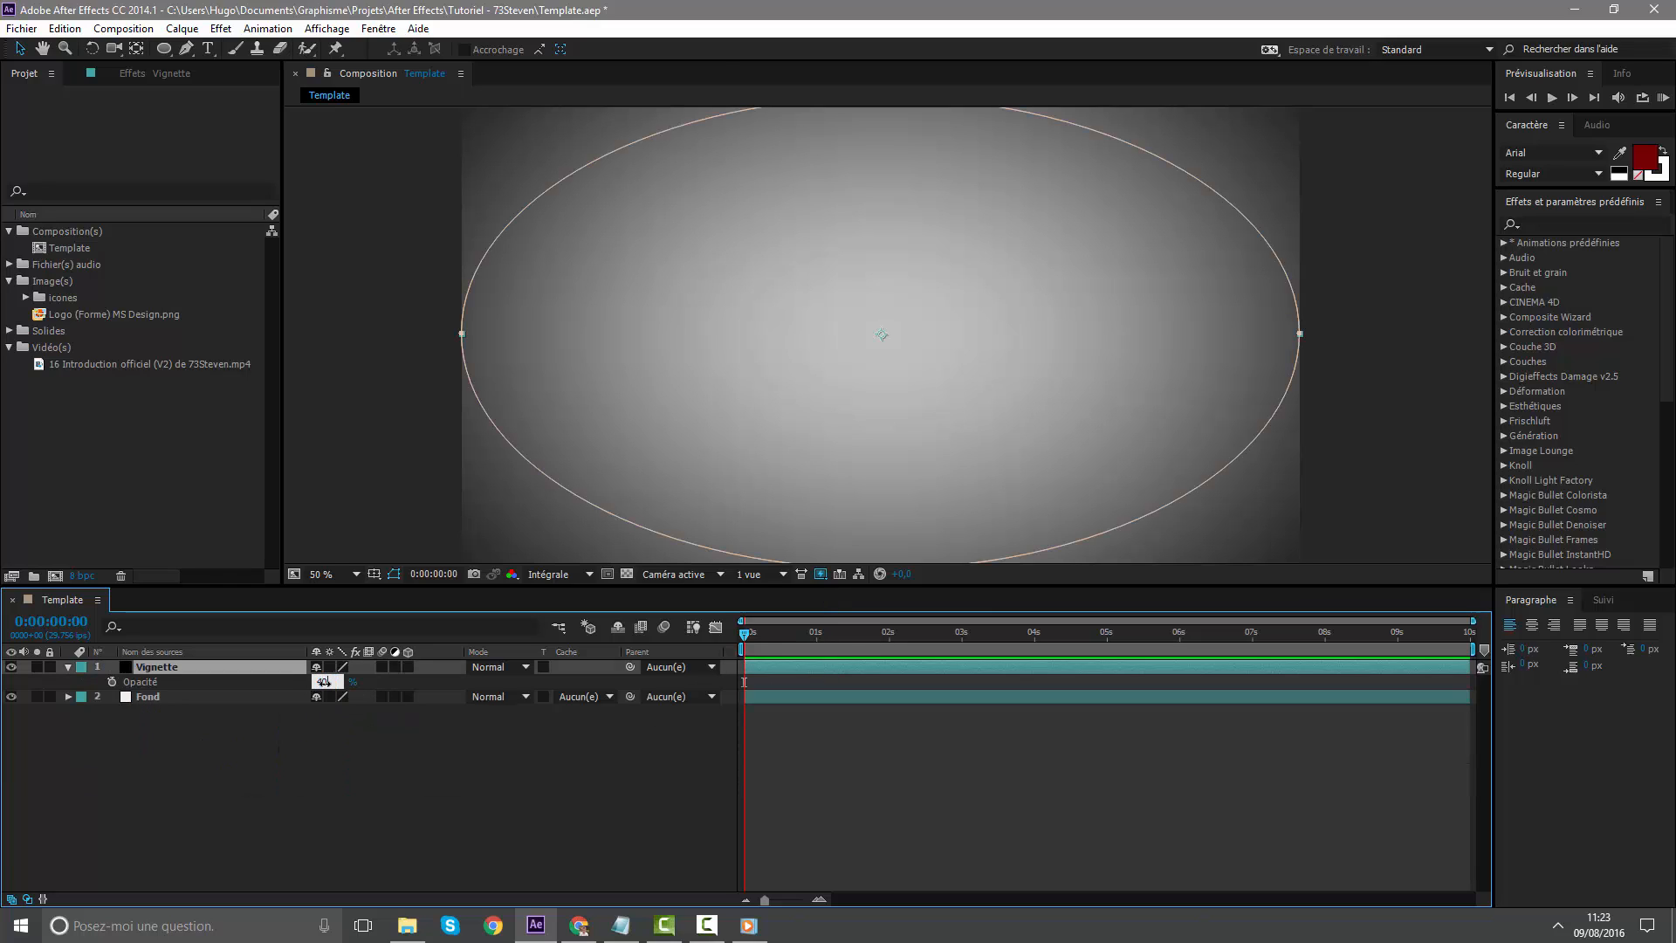
key("Return")
left_click(932, 768)
key("comma")
key("comma")
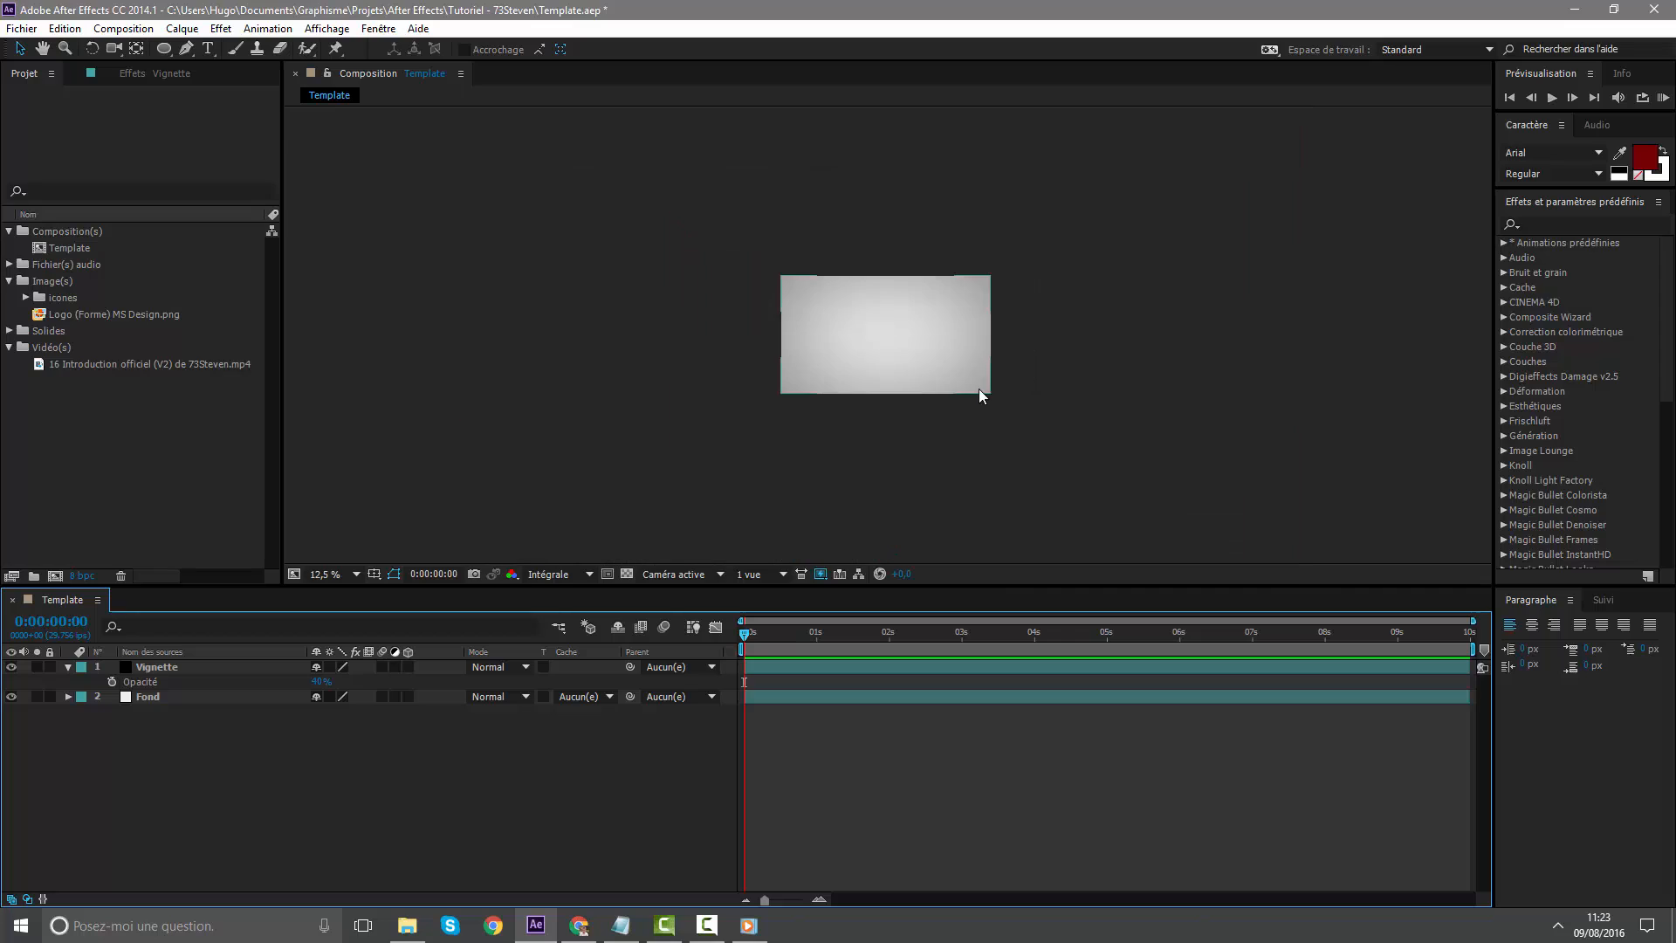
key("period")
key("period")
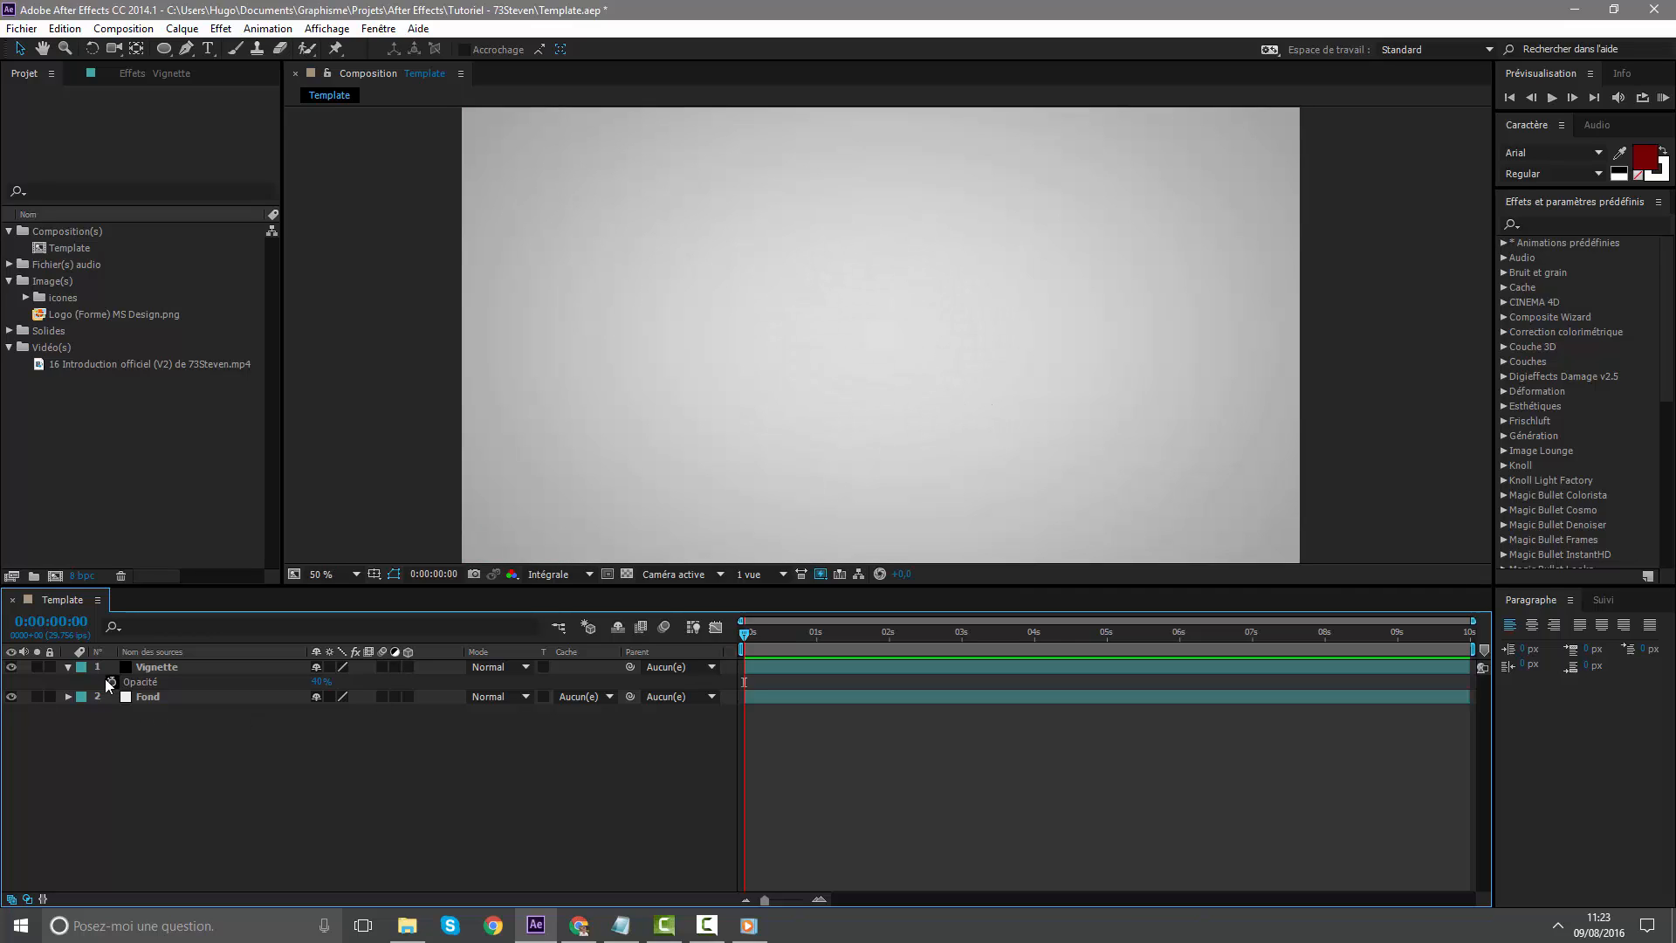
left_click(68, 667)
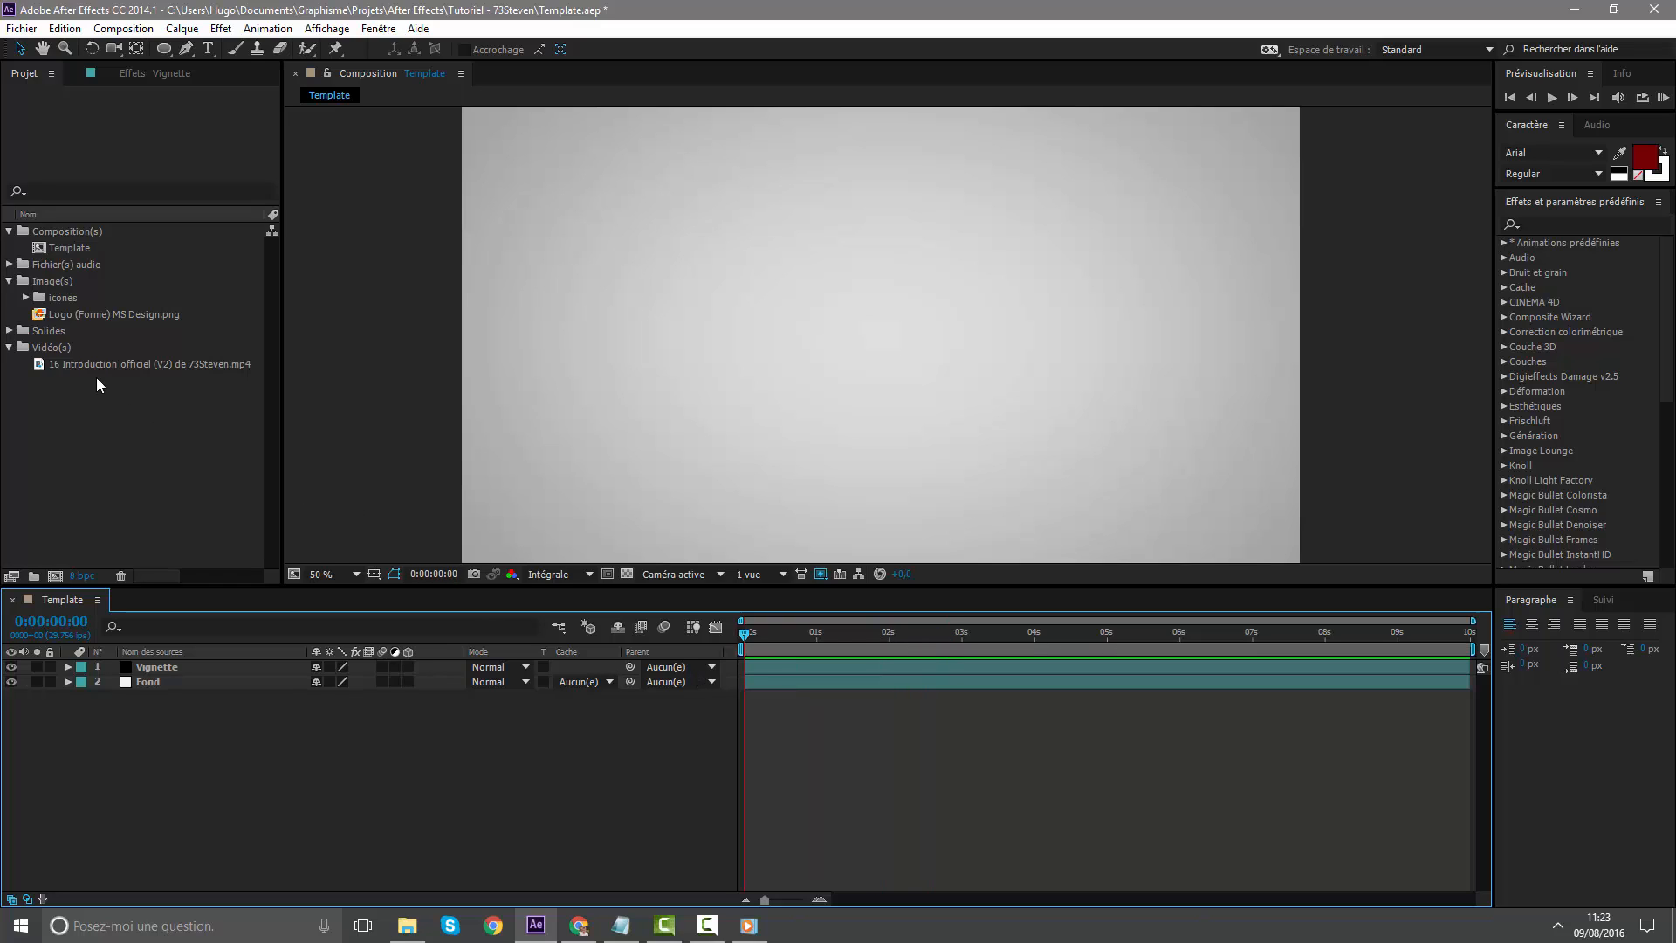
Add AppStore.png from the icones folder to the Template composition between the Vignette and Fond layers
left_click(27, 297)
scroll(61, 332, "down", 2)
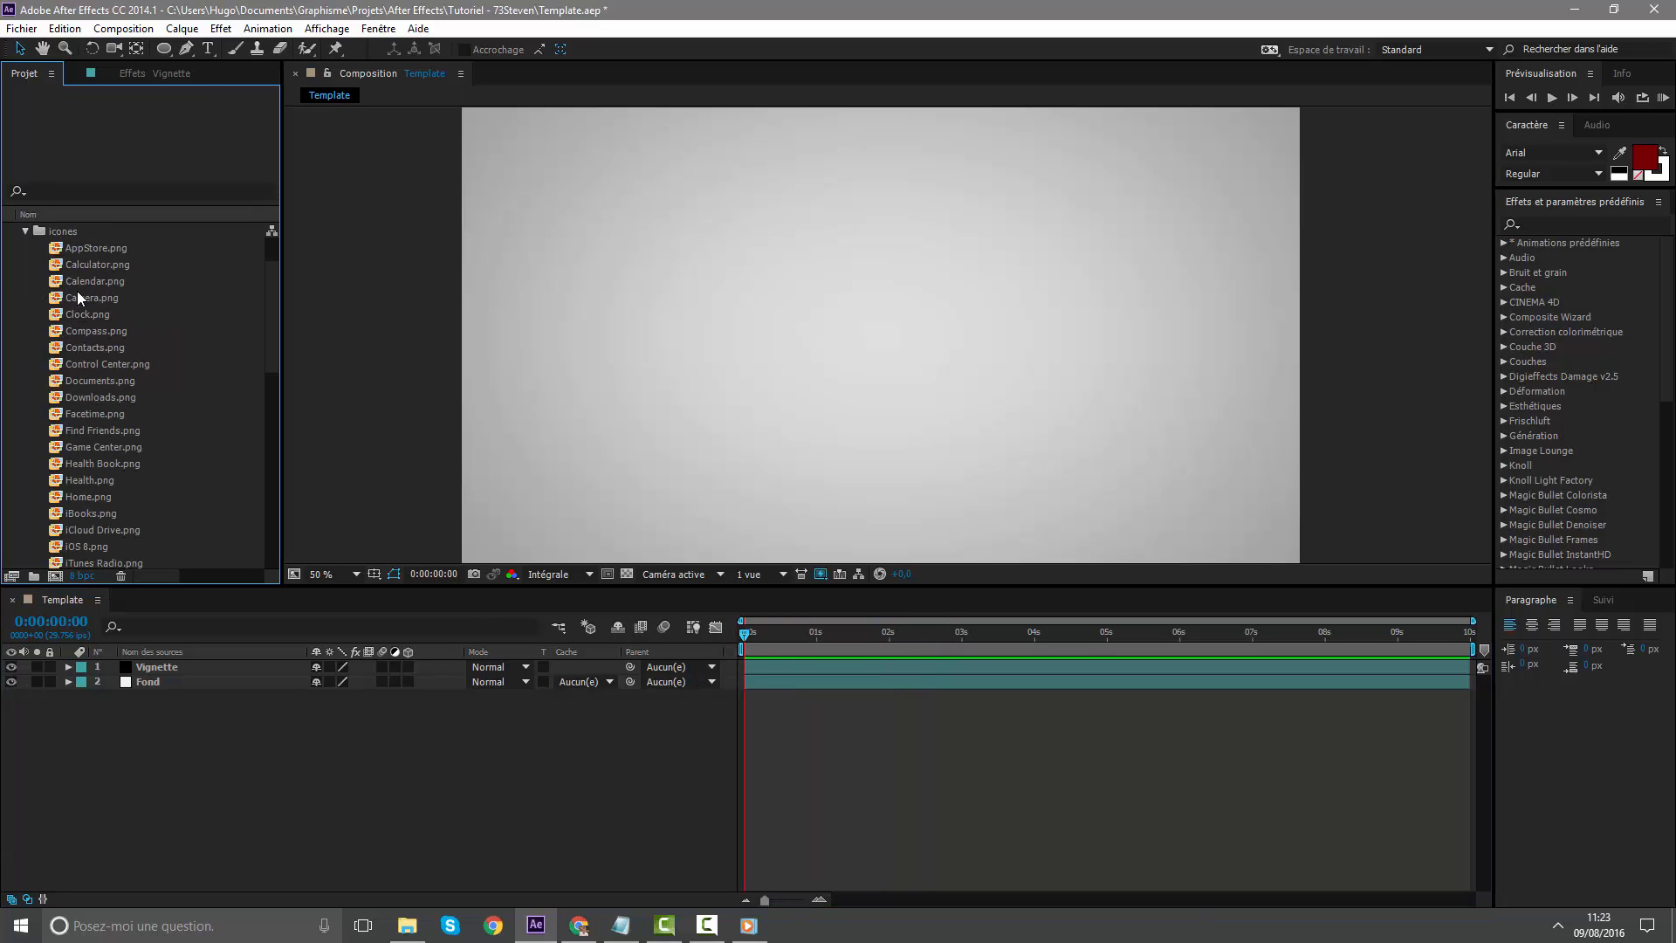
left_click_drag(91, 239, 774, 668)
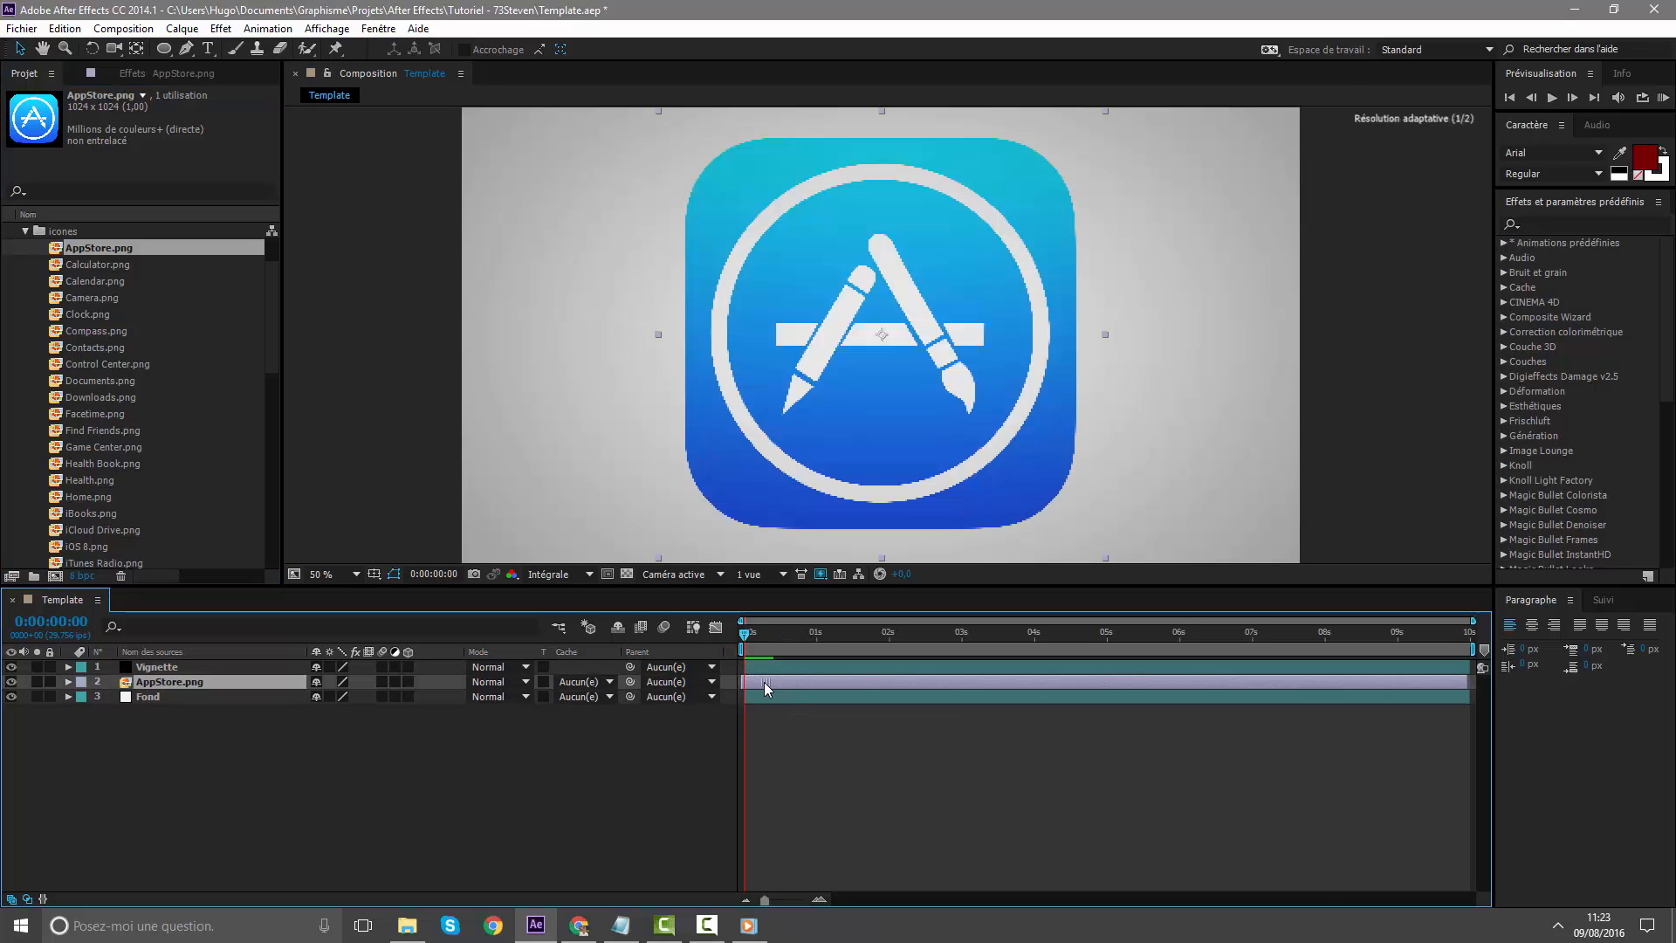
left_click(176, 669)
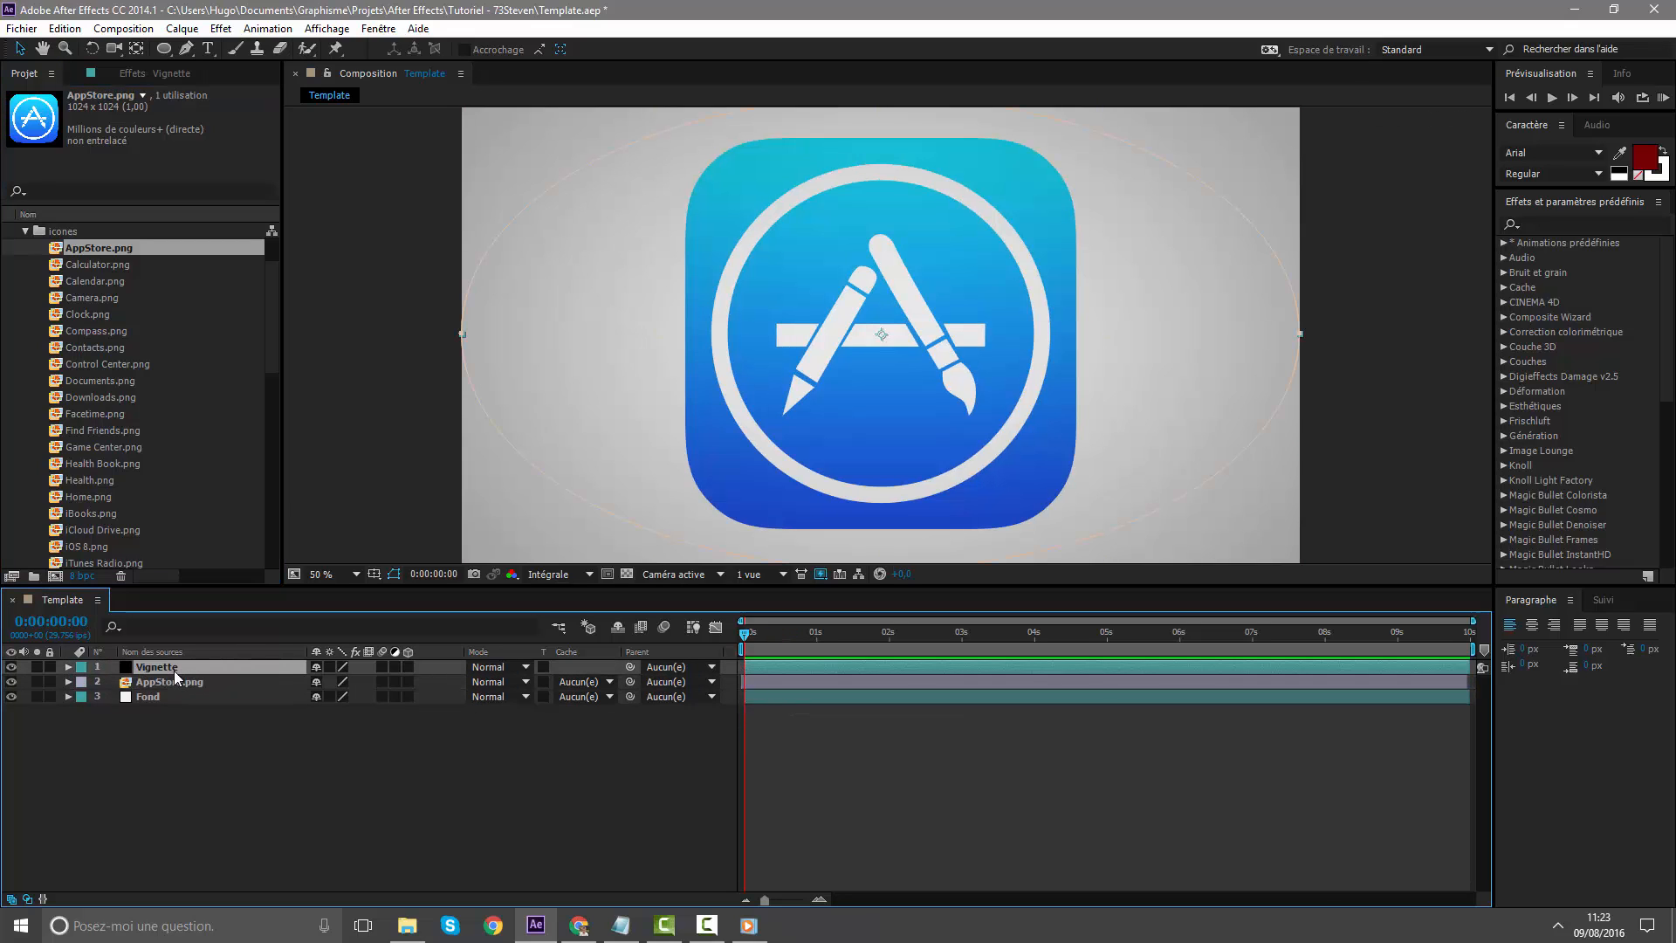
left_click(170, 696)
mouse_move(169, 683)
left_mouse_down()
mouse_move(171, 709)
mouse_move(173, 665)
mouse_move(153, 686)
mouse_move(154, 668)
left_mouse_up()
left_click(154, 669)
left_click(154, 682)
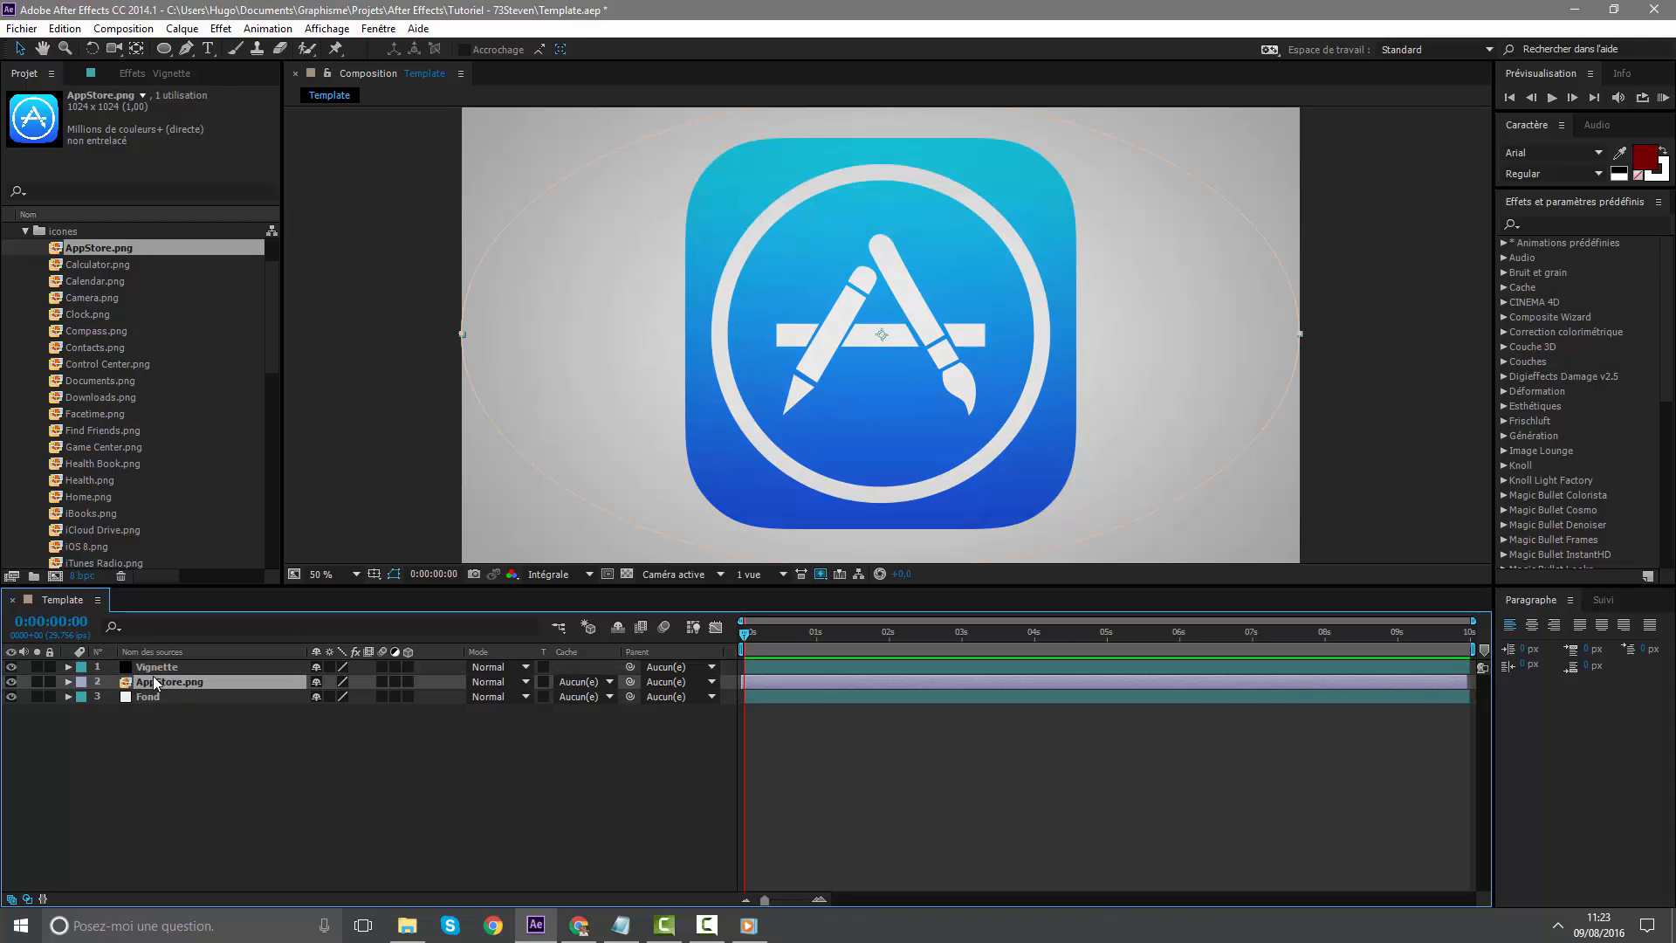
left_click(153, 668)
left_click(153, 680)
left_click(843, 697)
left_click(787, 681)
left_click_drag(787, 680, 789, 682)
Play the reference intro video, pause it around one second while the icons fly in, and return to After Effects
left_click_drag(1473, 620, 1080, 620)
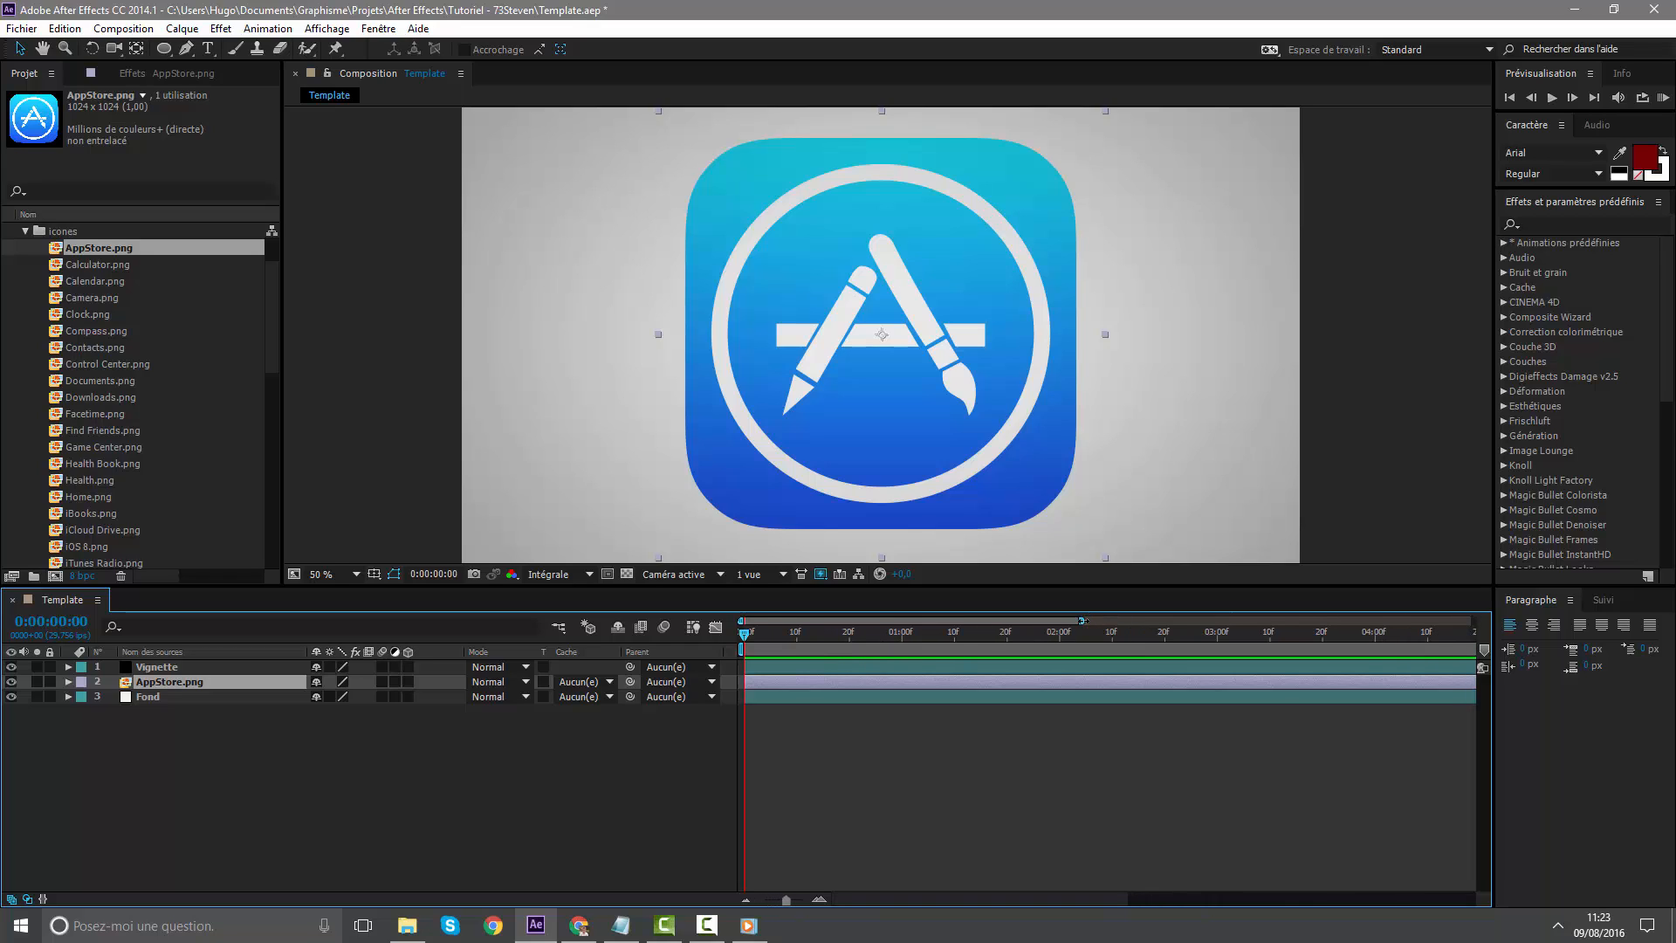
left_click_drag(1080, 621, 1042, 604)
left_click(748, 926)
mouse_move(757, 840)
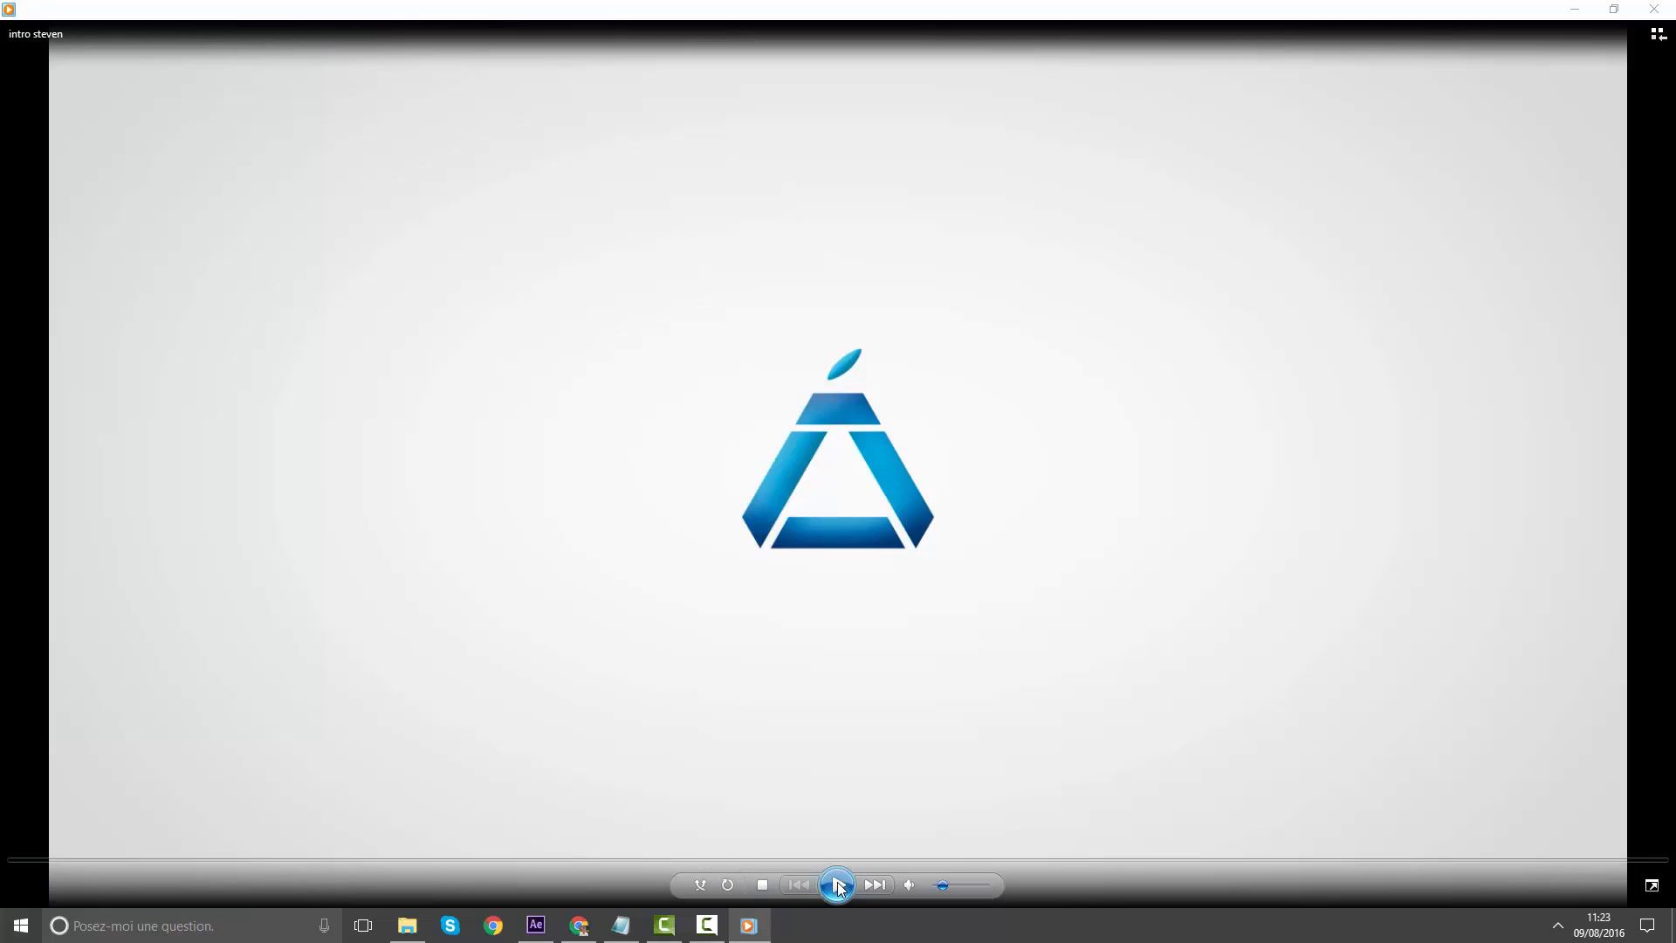
left_click(839, 887)
left_click(840, 818)
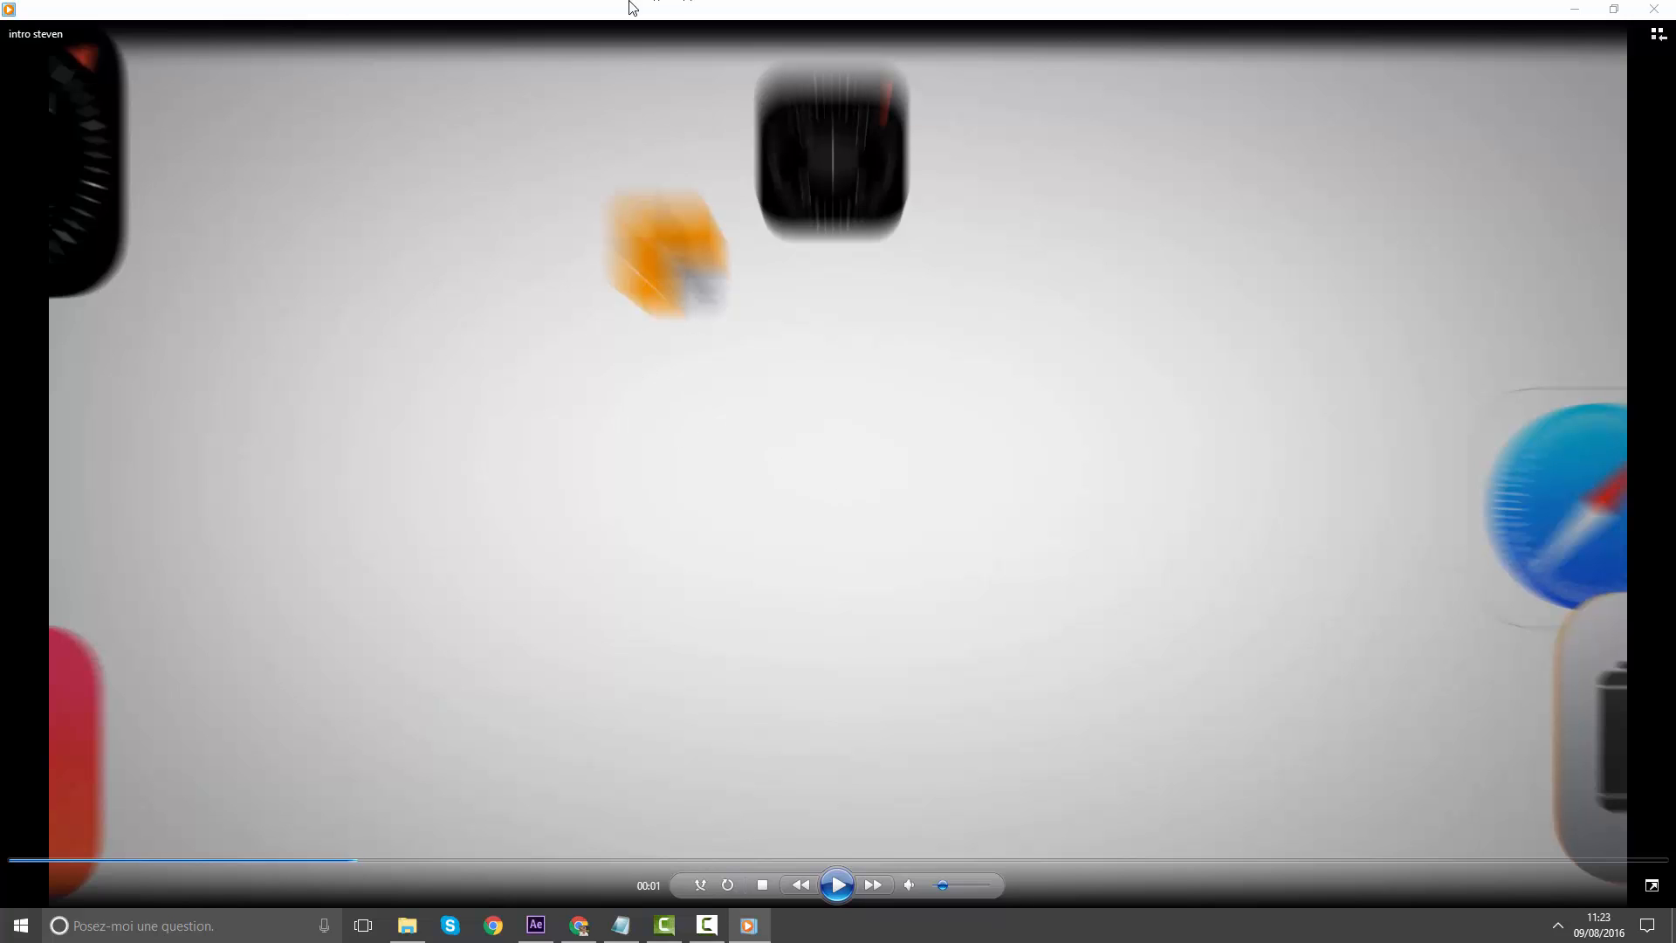
left_click(1574, 10)
At frame 19, scale the AppStore.png layer to 44% and enable keyframing for its scale
left_click_drag(1044, 622, 896, 622)
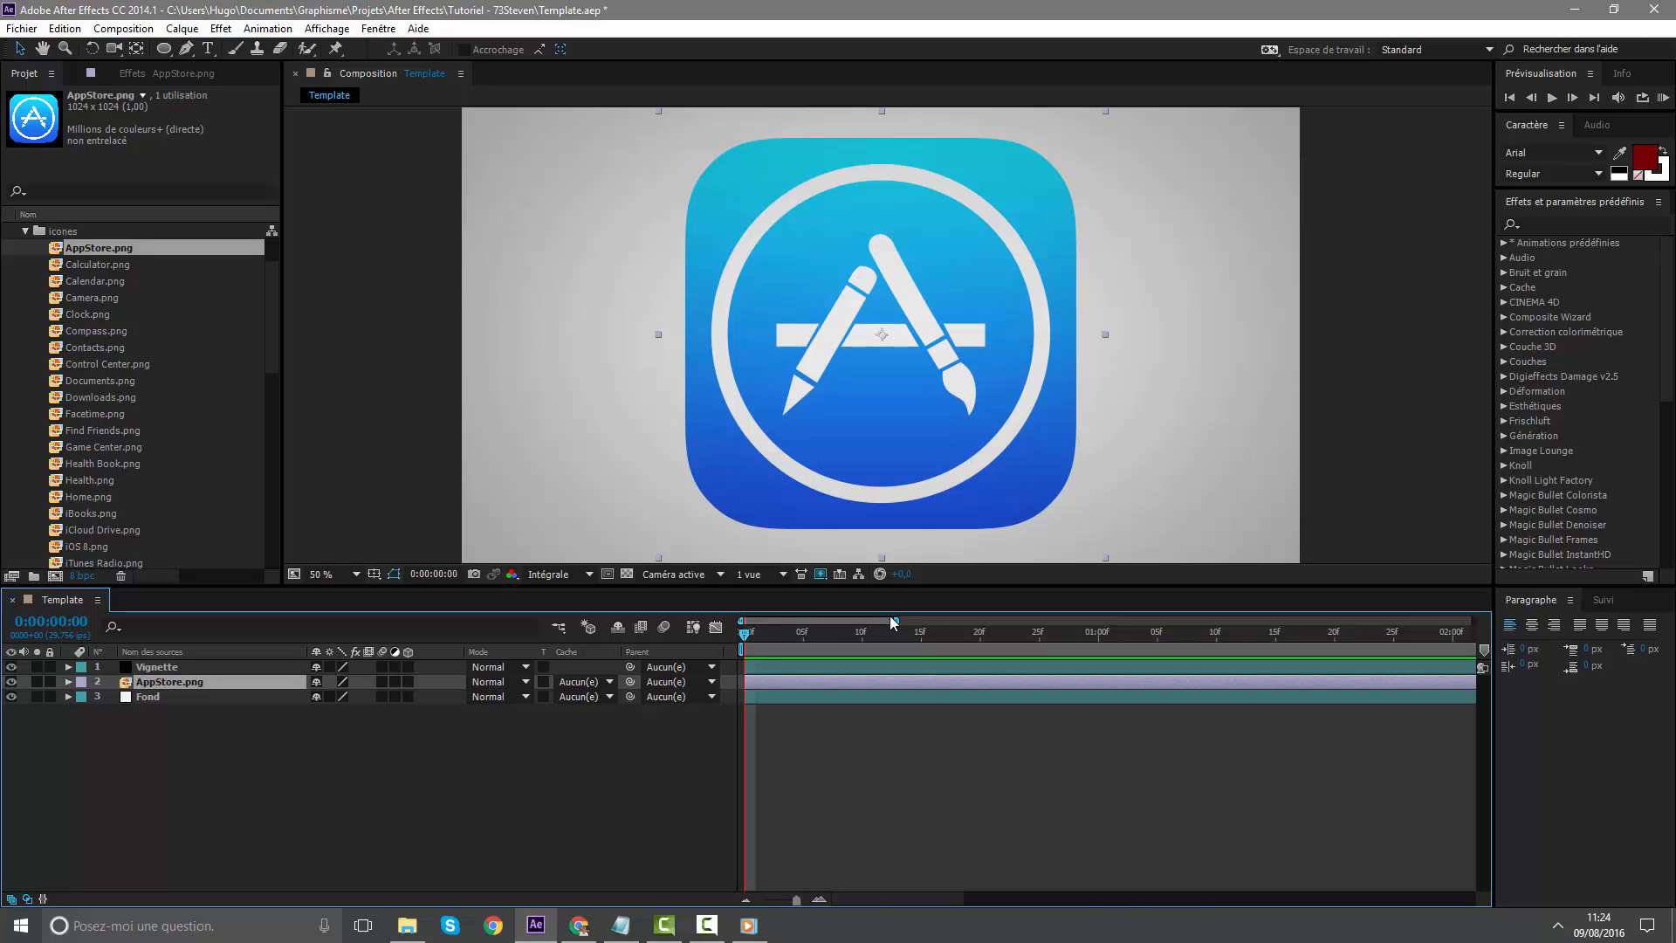
key("space")
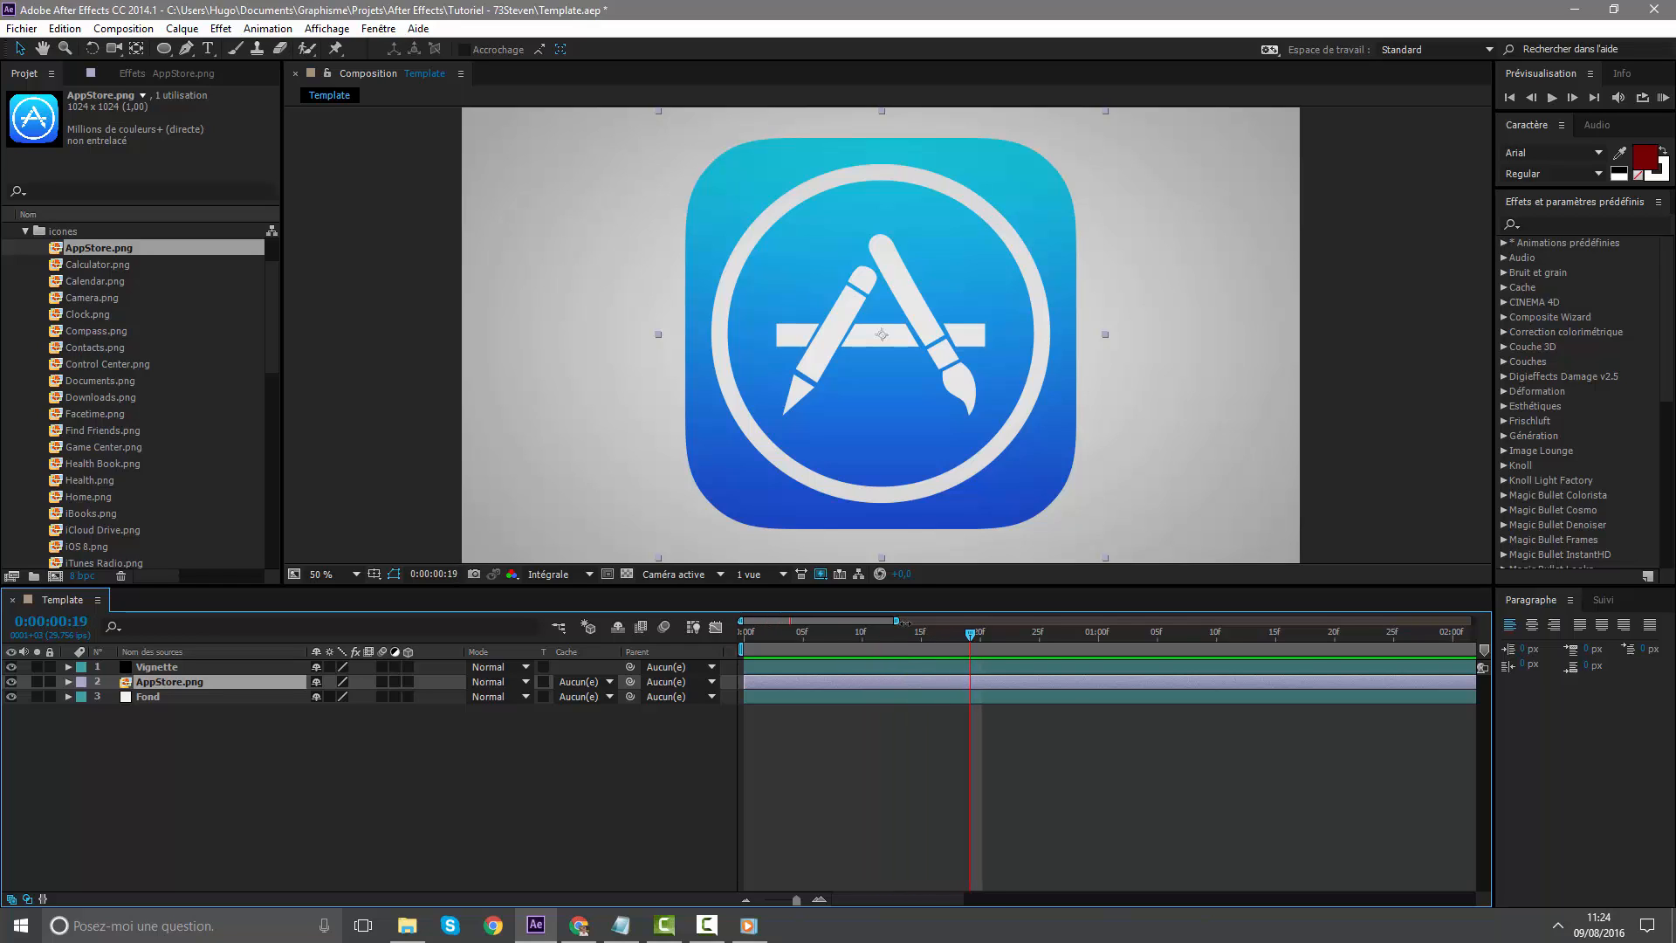
left_click_drag(903, 622, 955, 621)
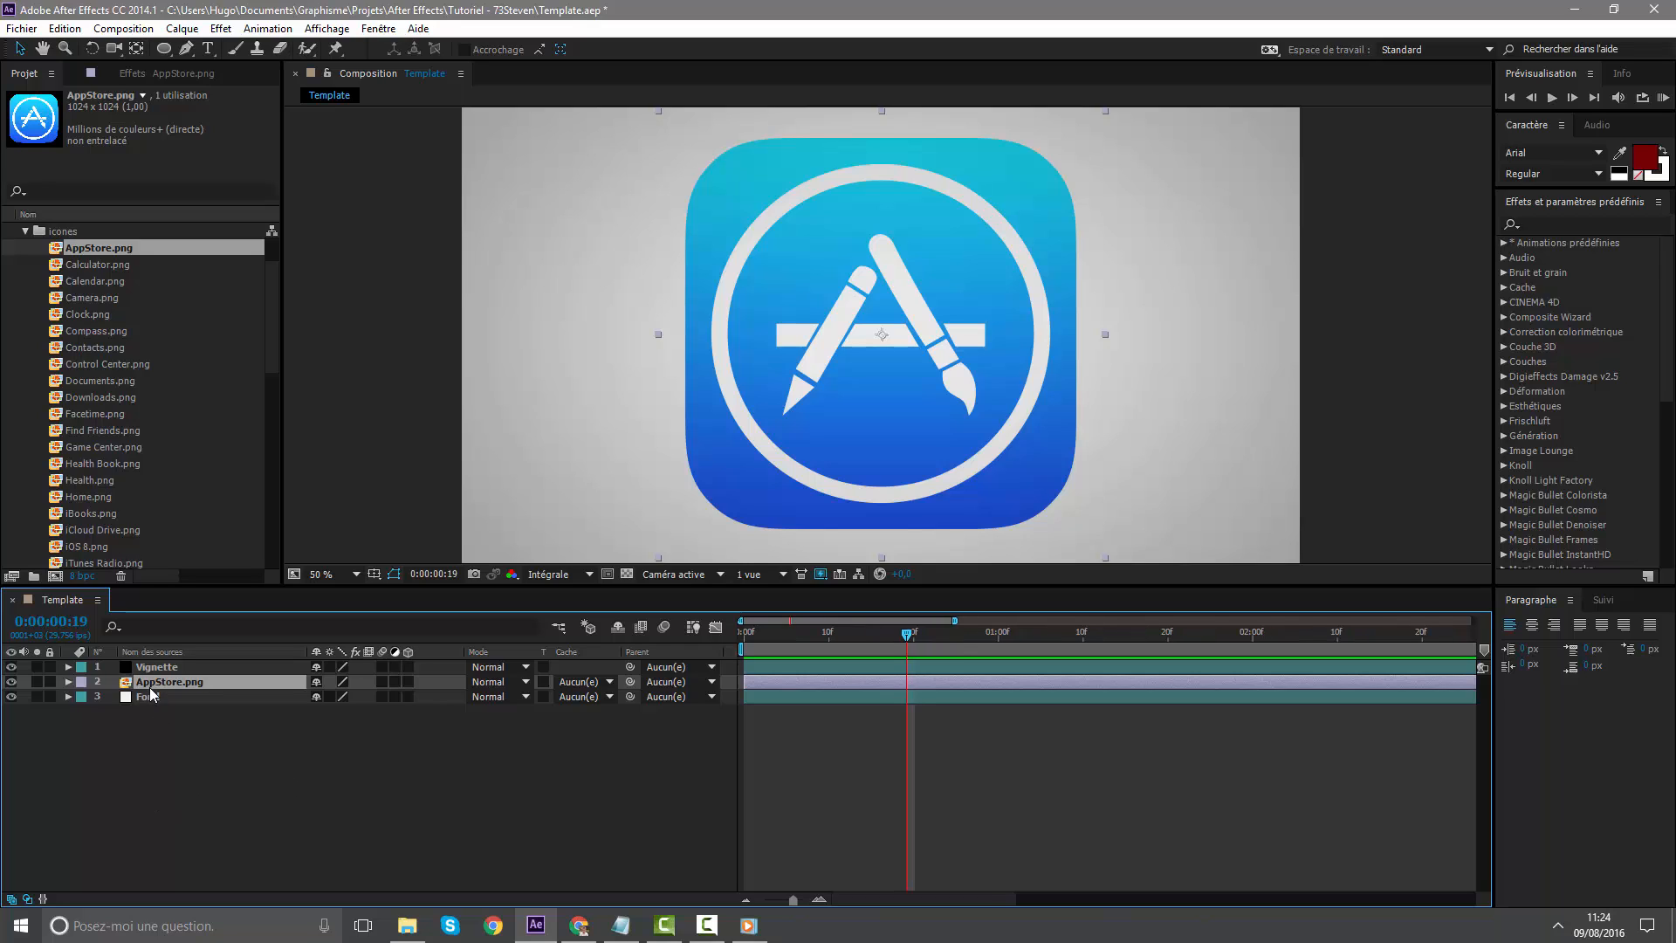
key("s")
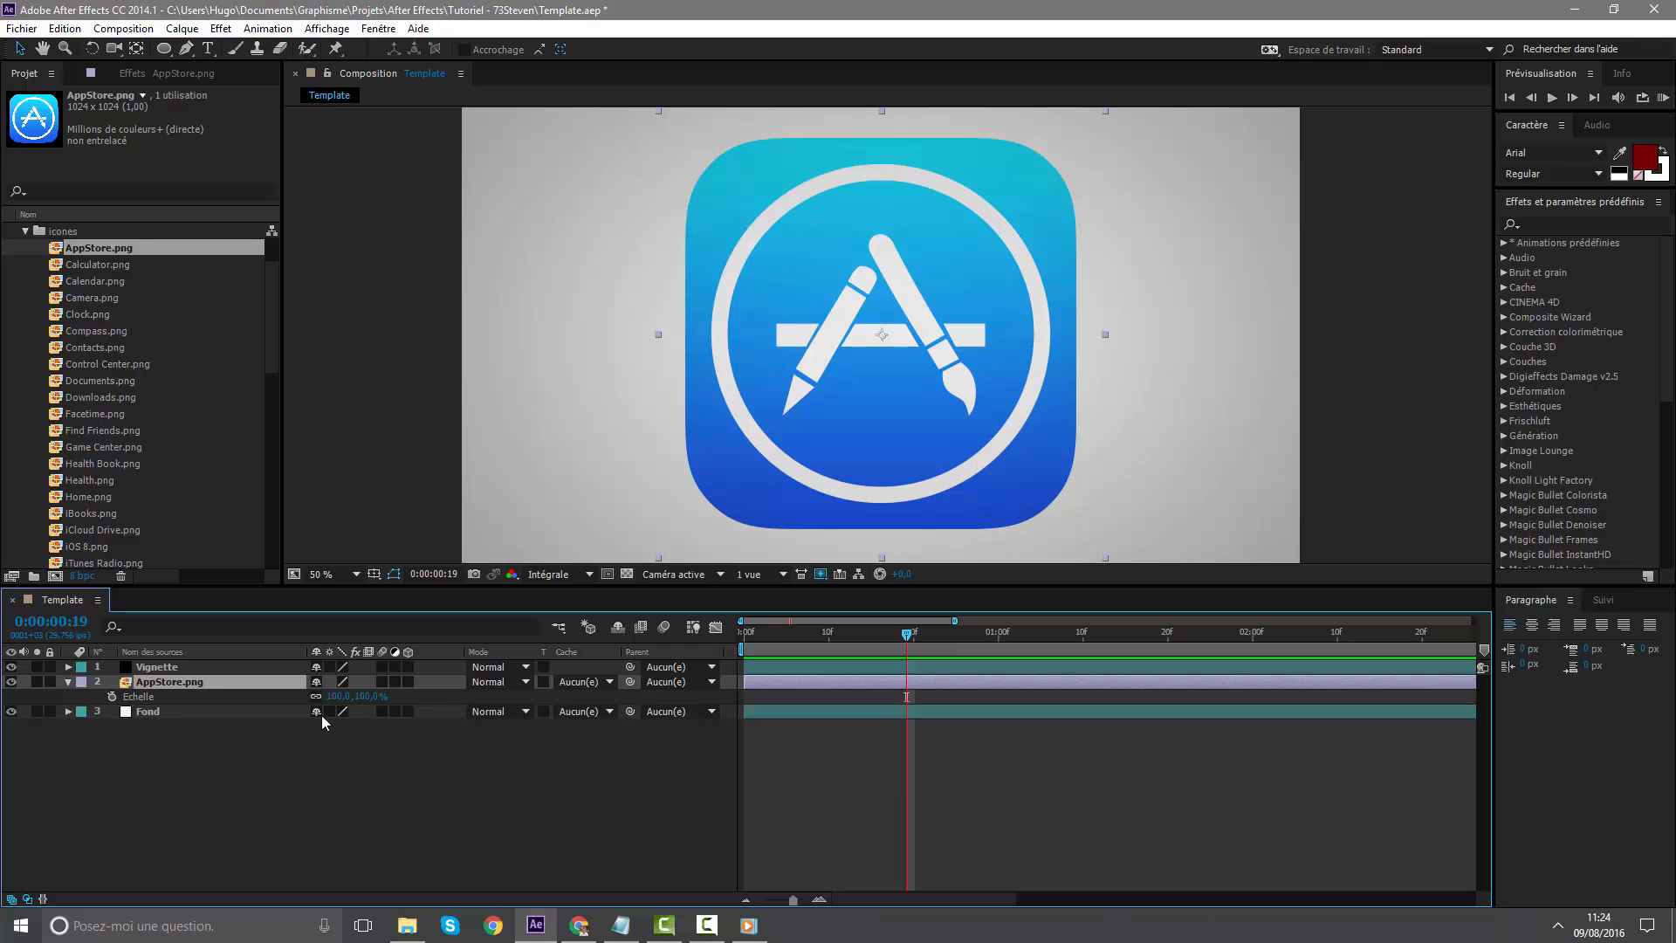
left_click(339, 696)
key("Return")
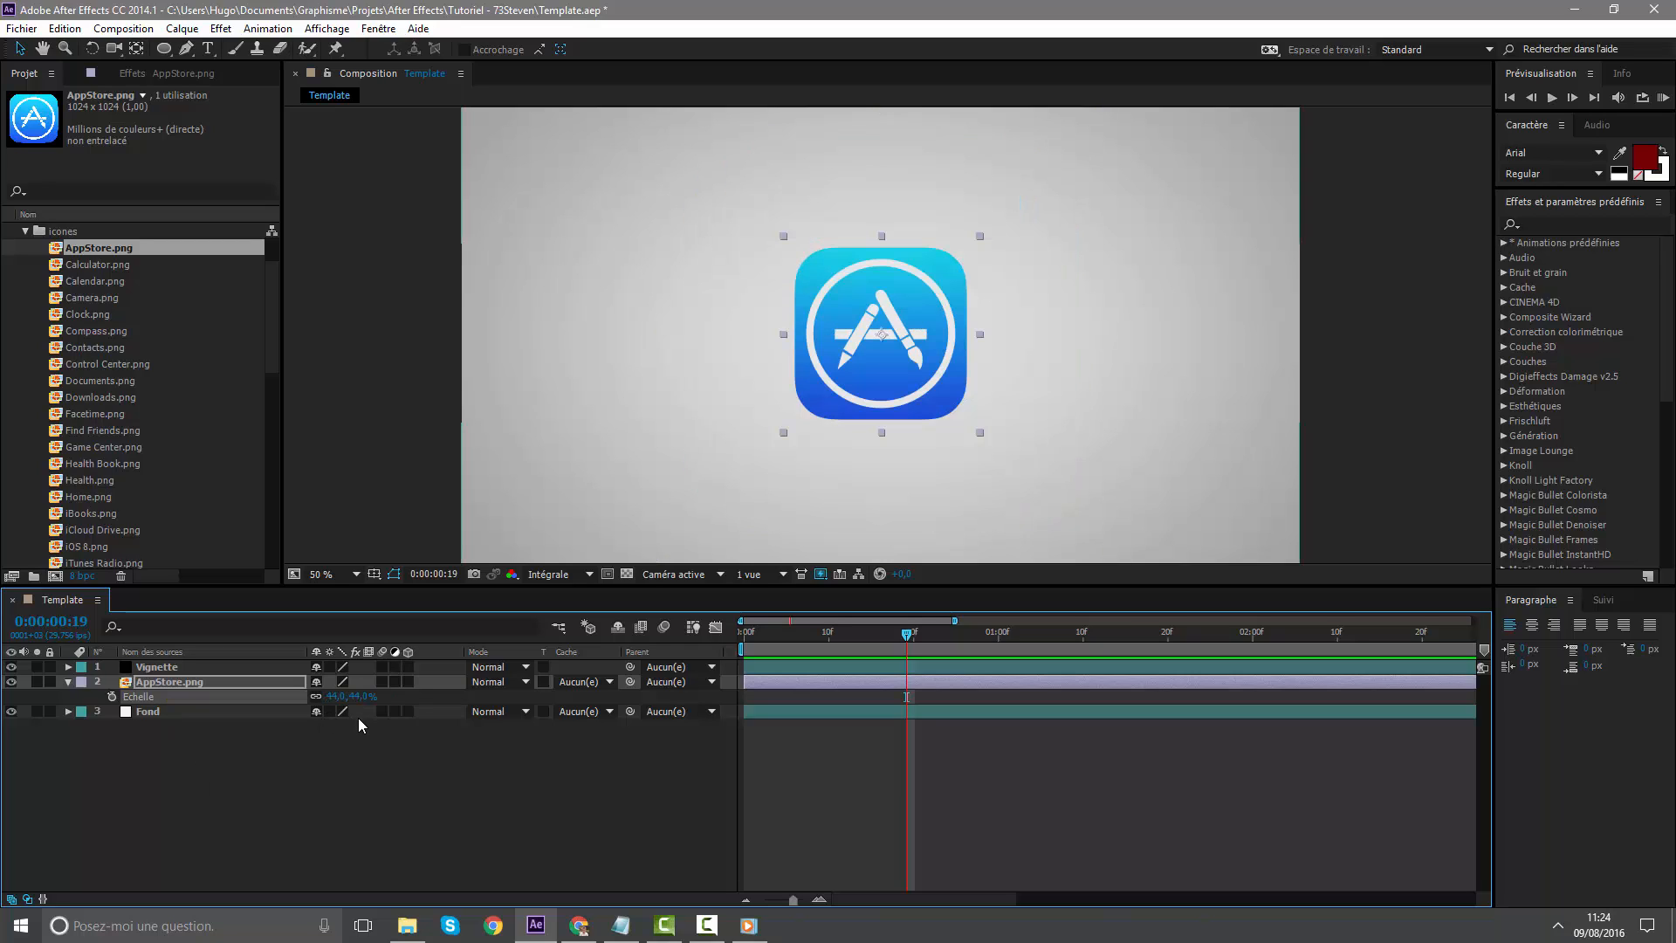
left_click(112, 697)
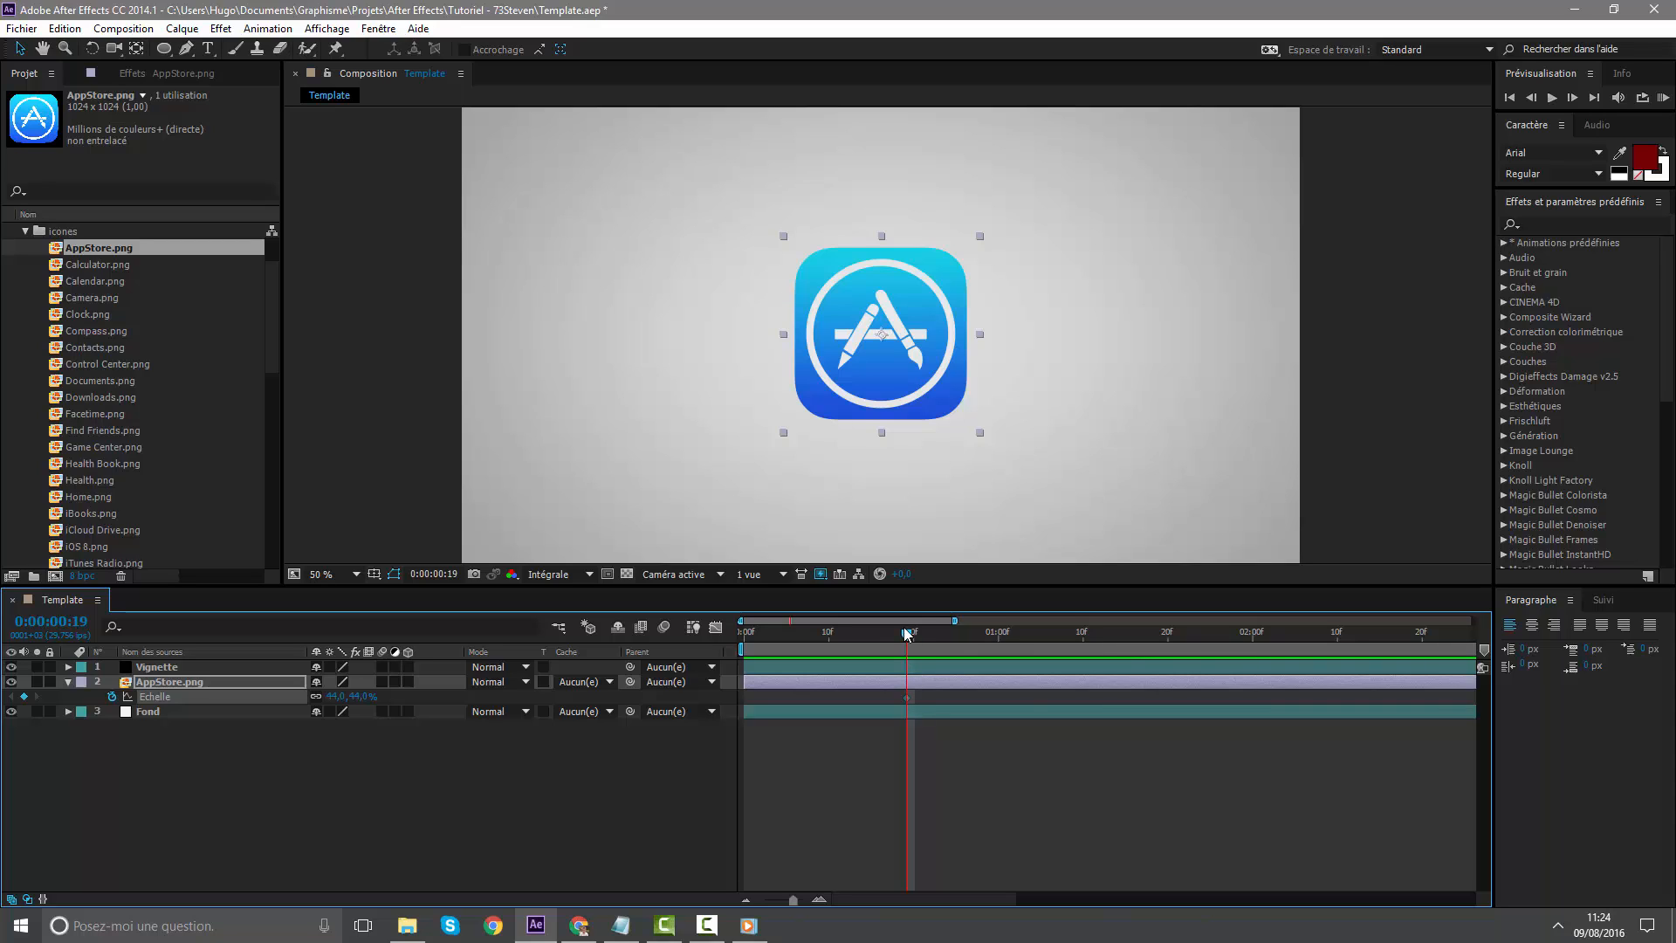
At frame 0, set the AppStore.png layer's scale to 0.3% as the starting keyframe
left_click_drag(916, 642, 745, 633)
left_click(365, 696)
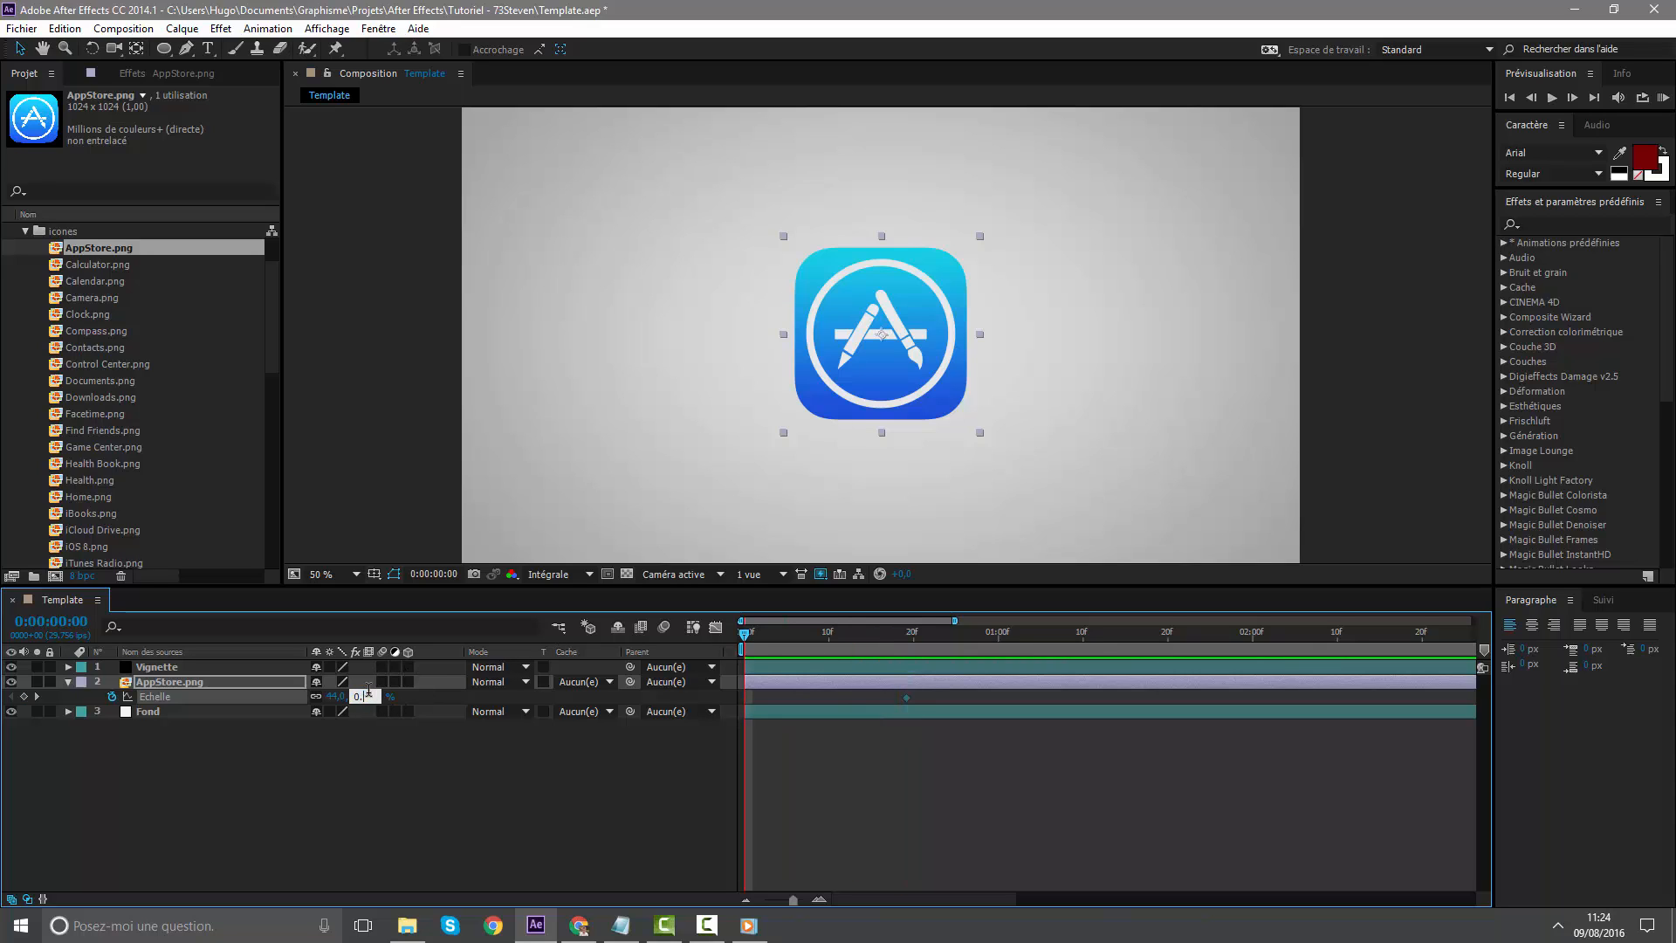
type("0.3")
key("Return")
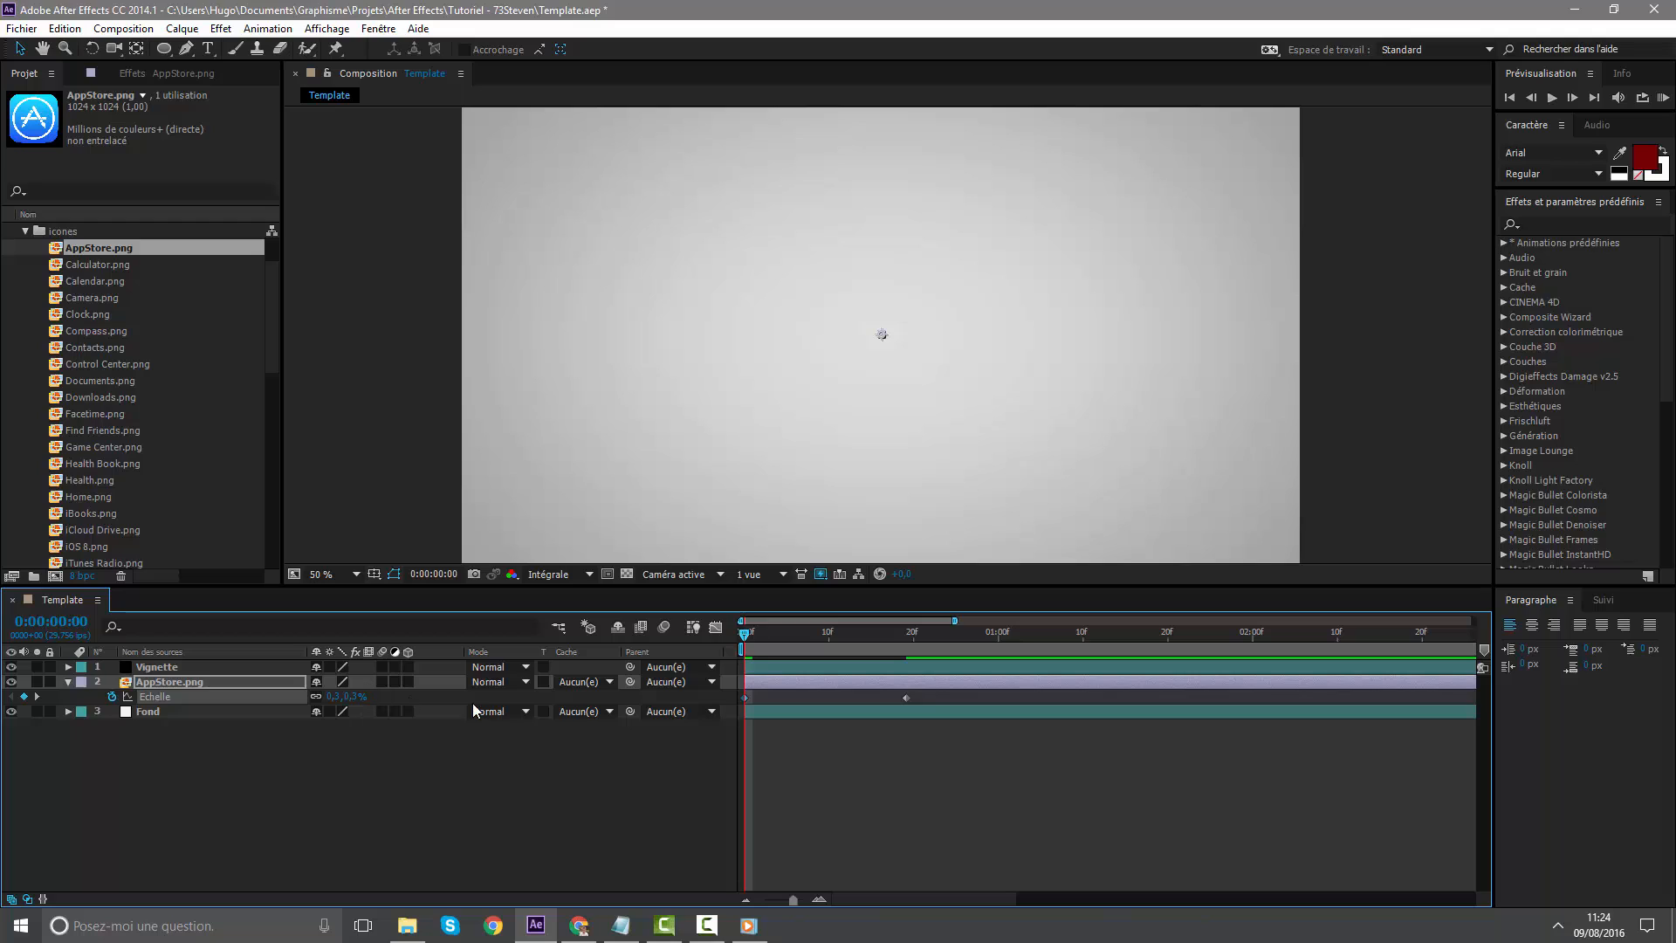
left_click(1085, 756)
Inspect the tiny icon at the composition's centre up close and preview its scale animation
scroll(842, 377, "up", 2)
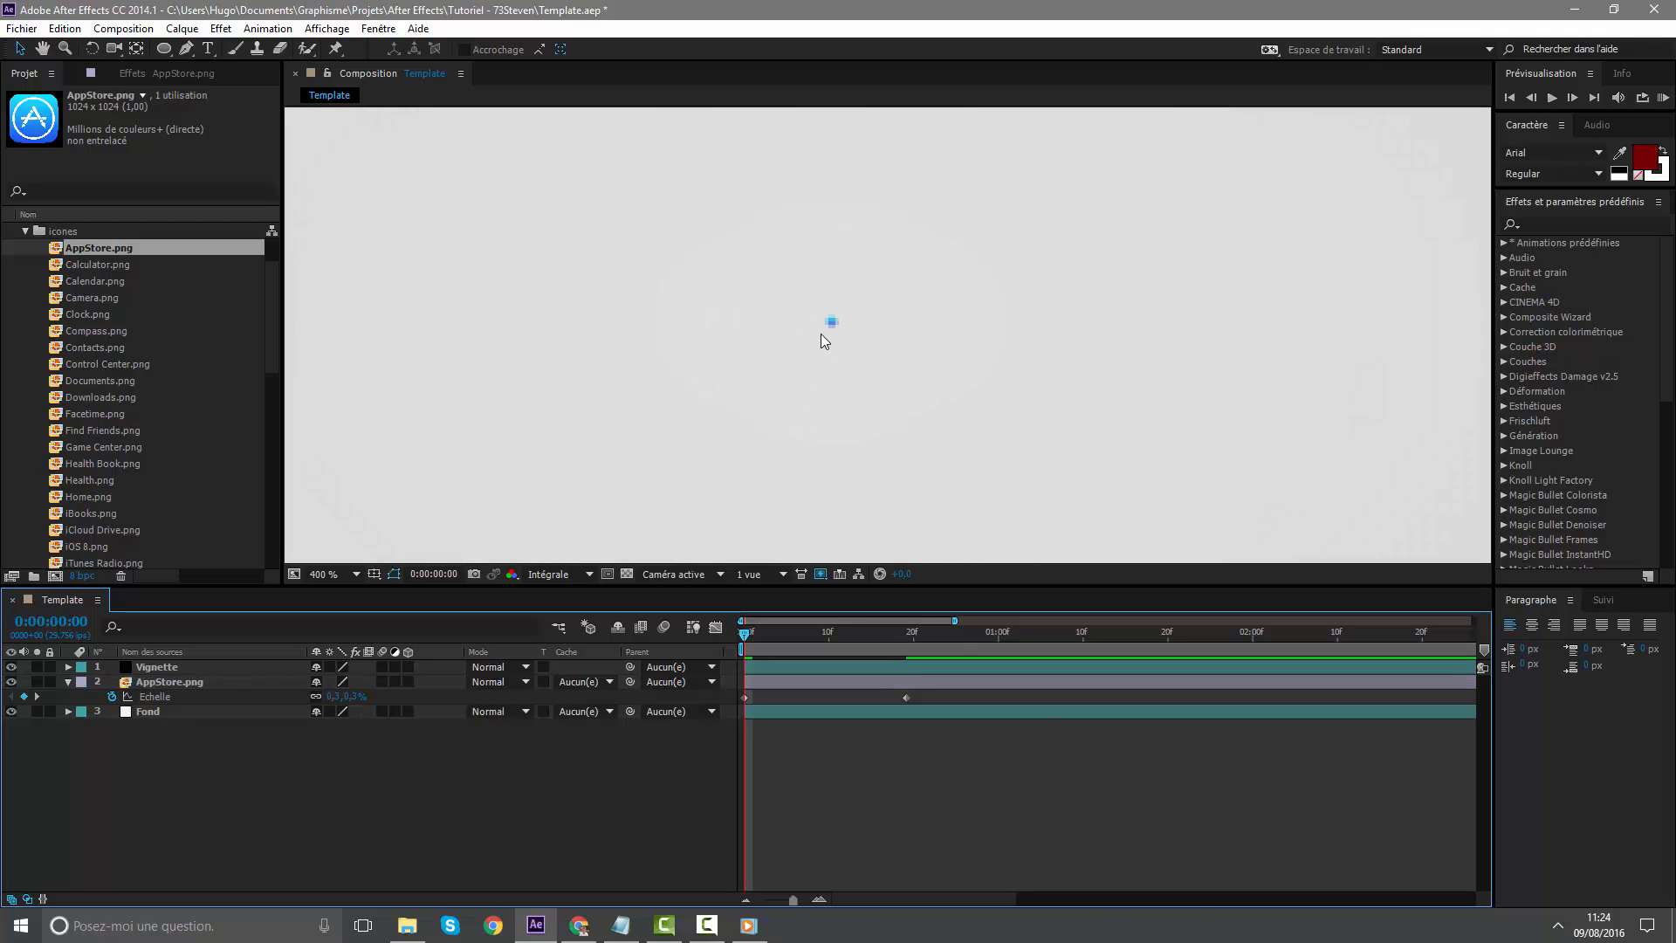
scroll(847, 334, "down", 4)
scroll(857, 343, "up", 1)
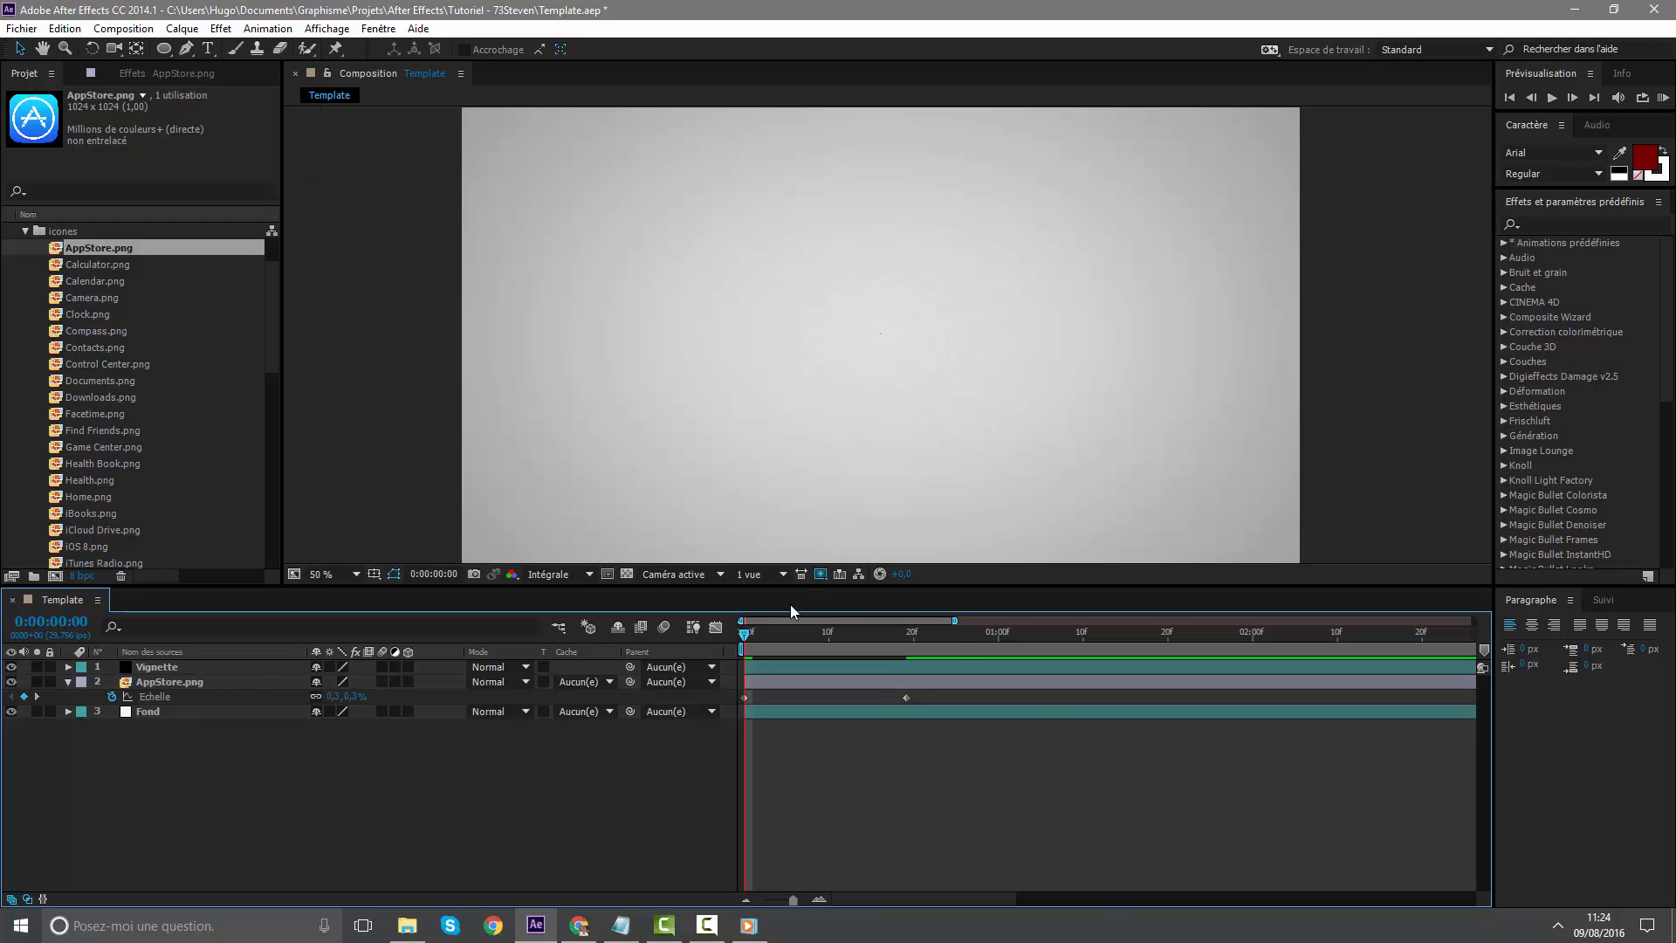
key("space")
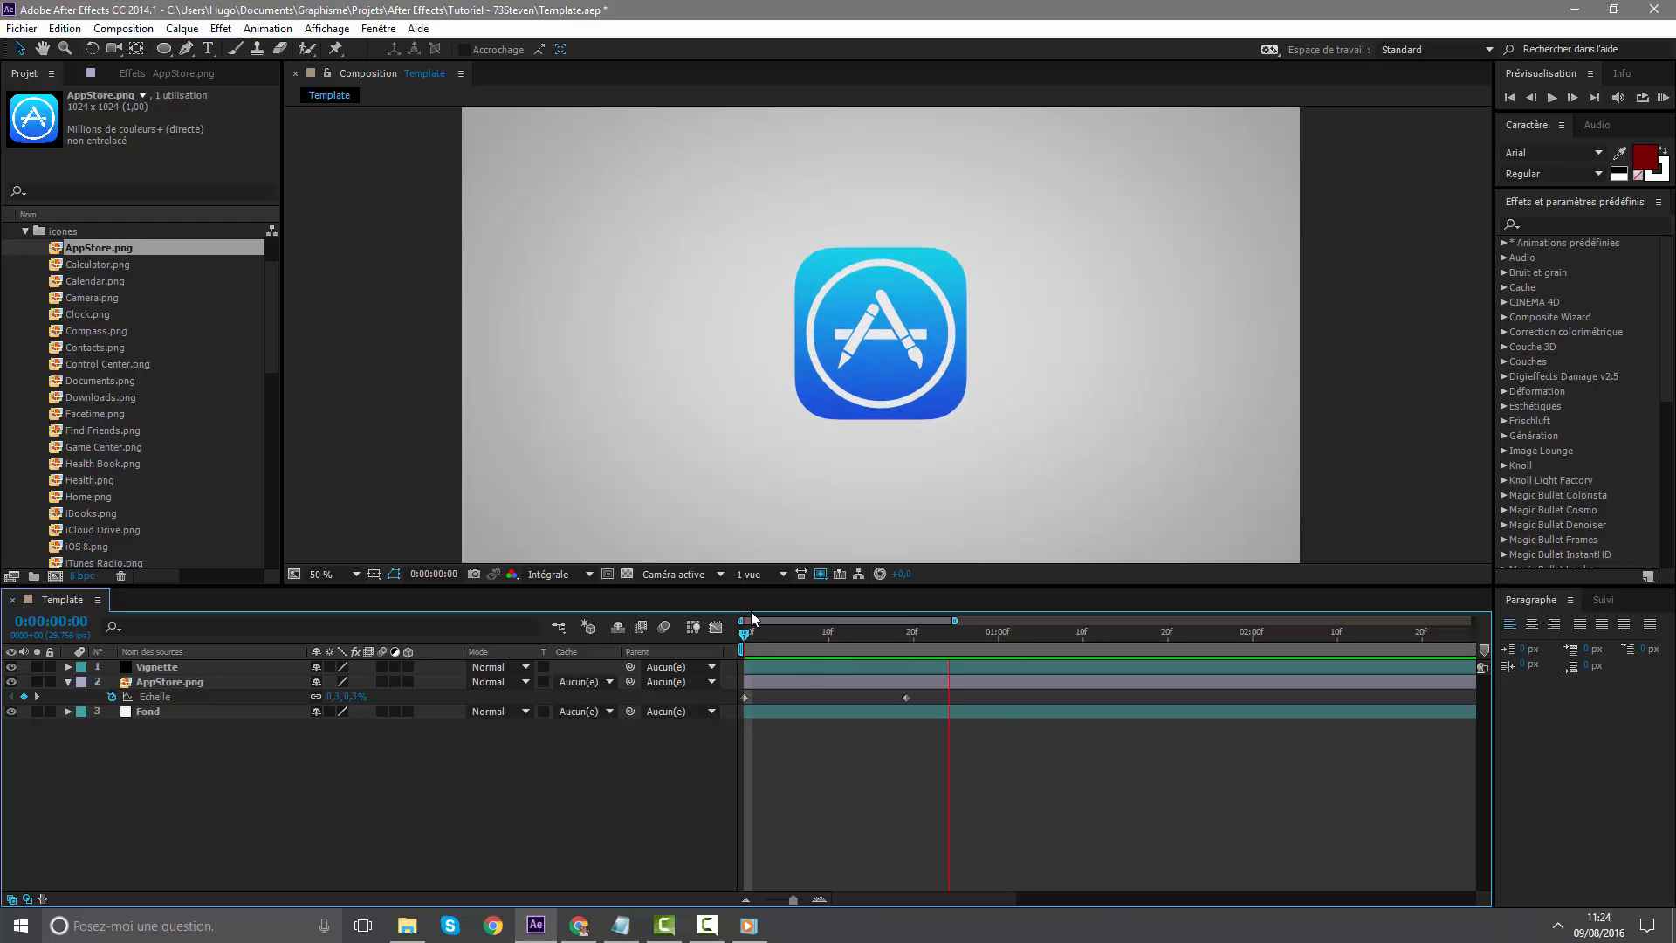
Show all transform properties of the AppStore.png layer at frame 0
left_click(767, 682)
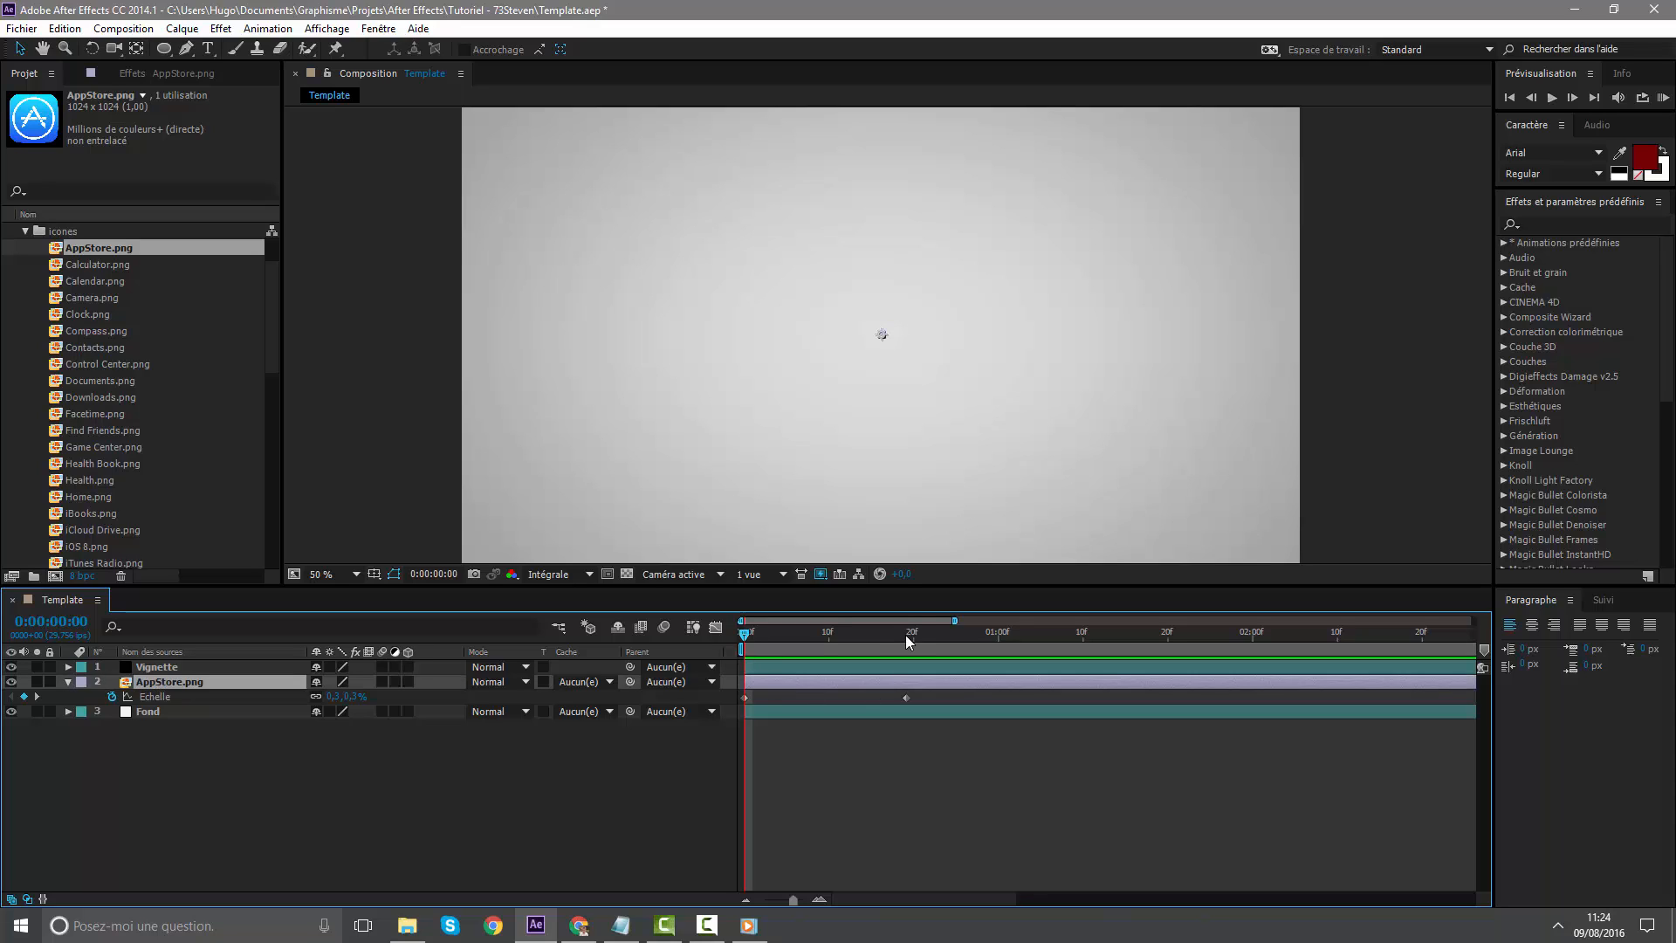
left_click(68, 681)
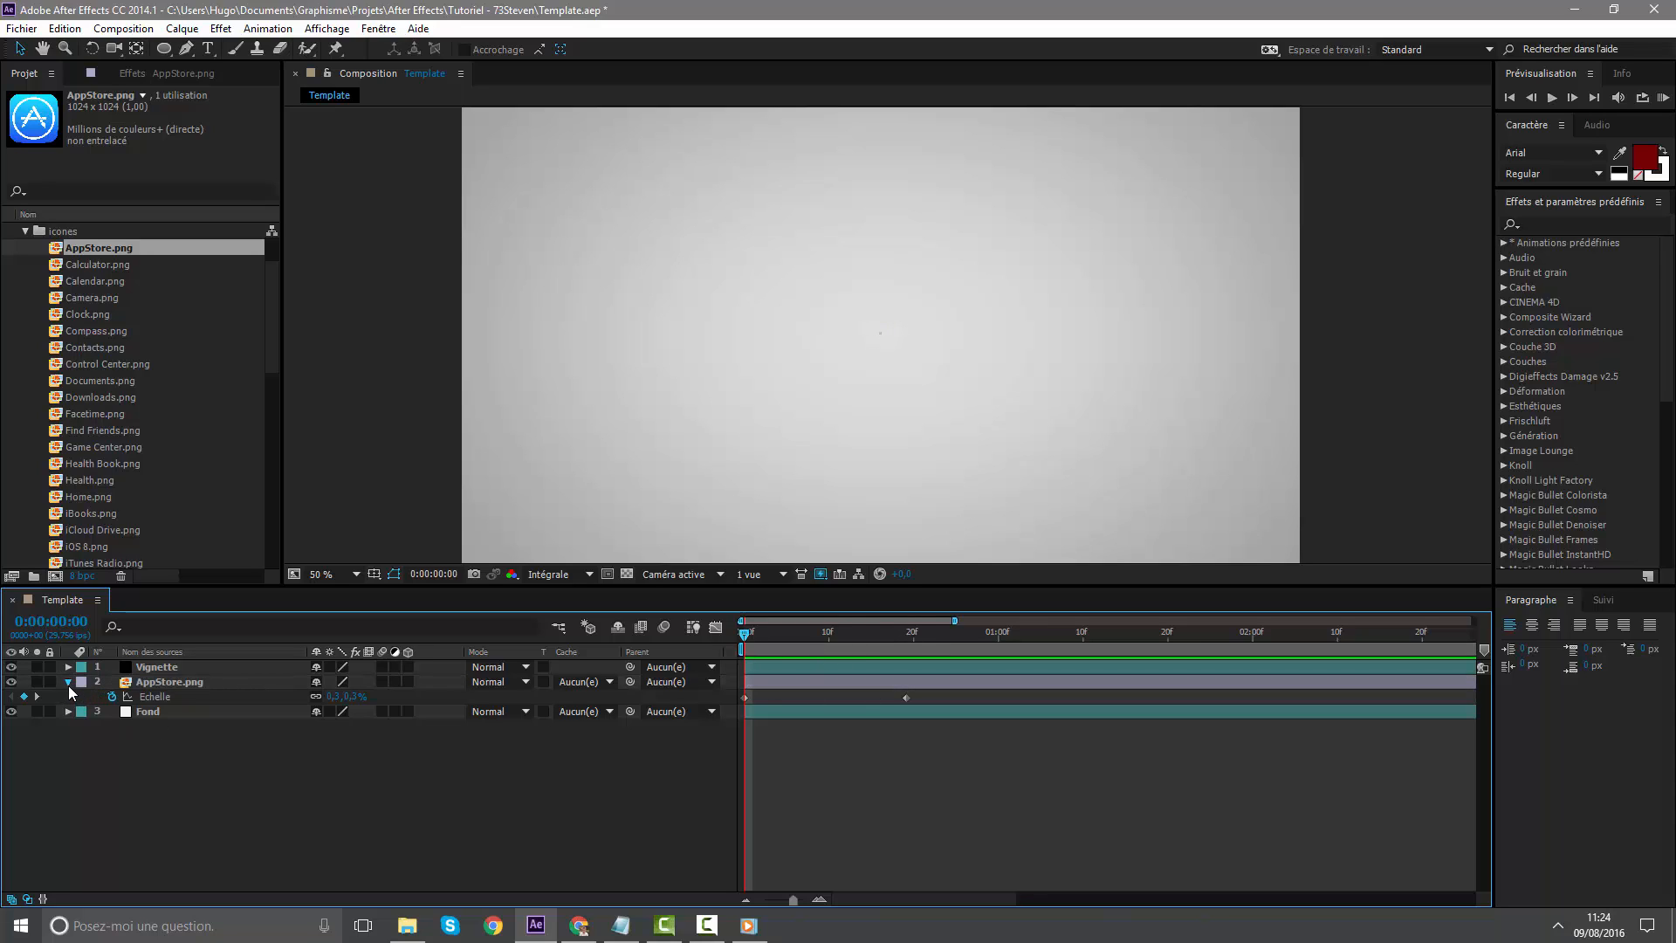
left_click(68, 681)
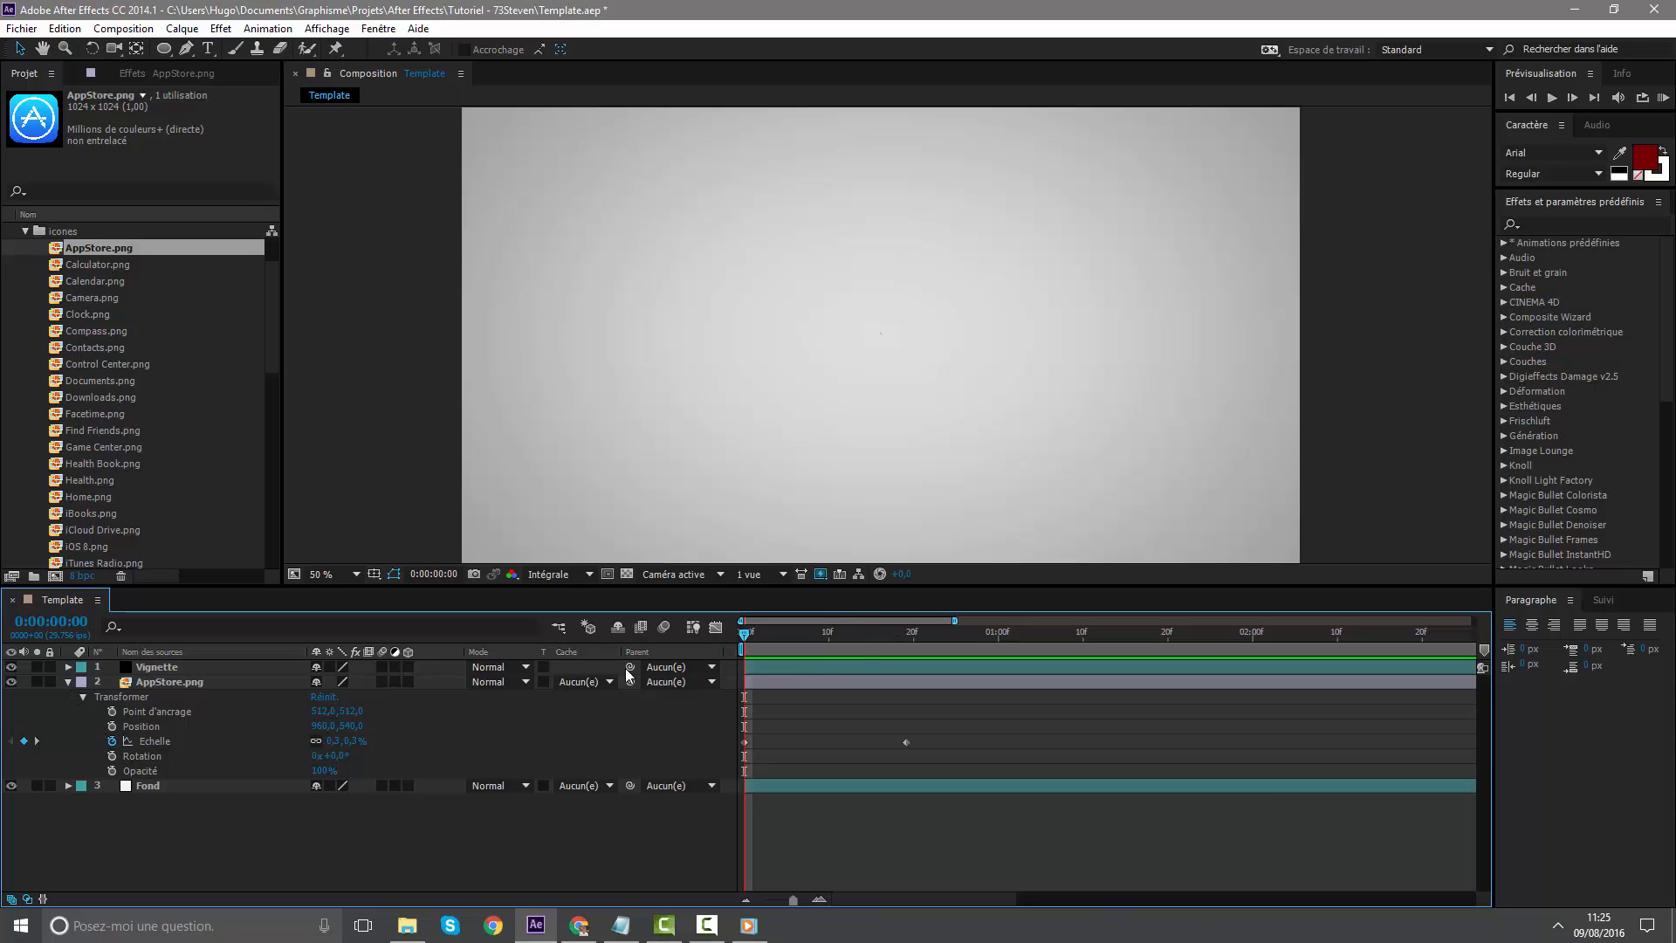
Keyframe AppStore.png's position at the centre at frame 0 and off-screen at about -230, 540 at frame 19, and preview the motion
left_click(112, 726)
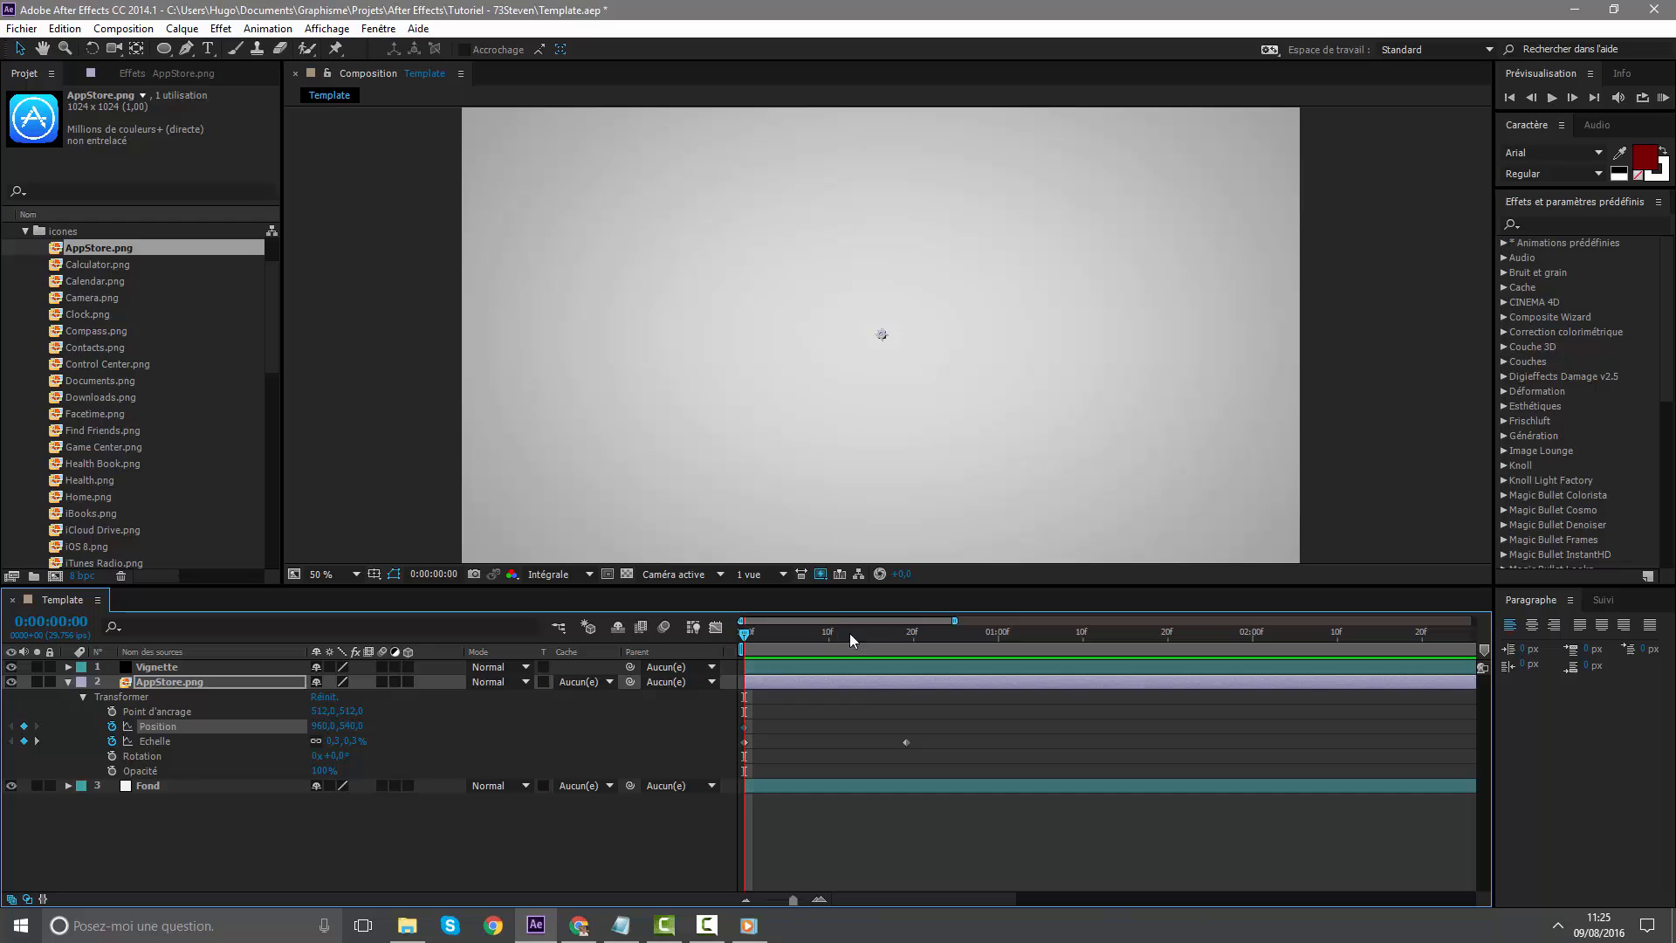
left_click_drag(850, 639, 905, 642)
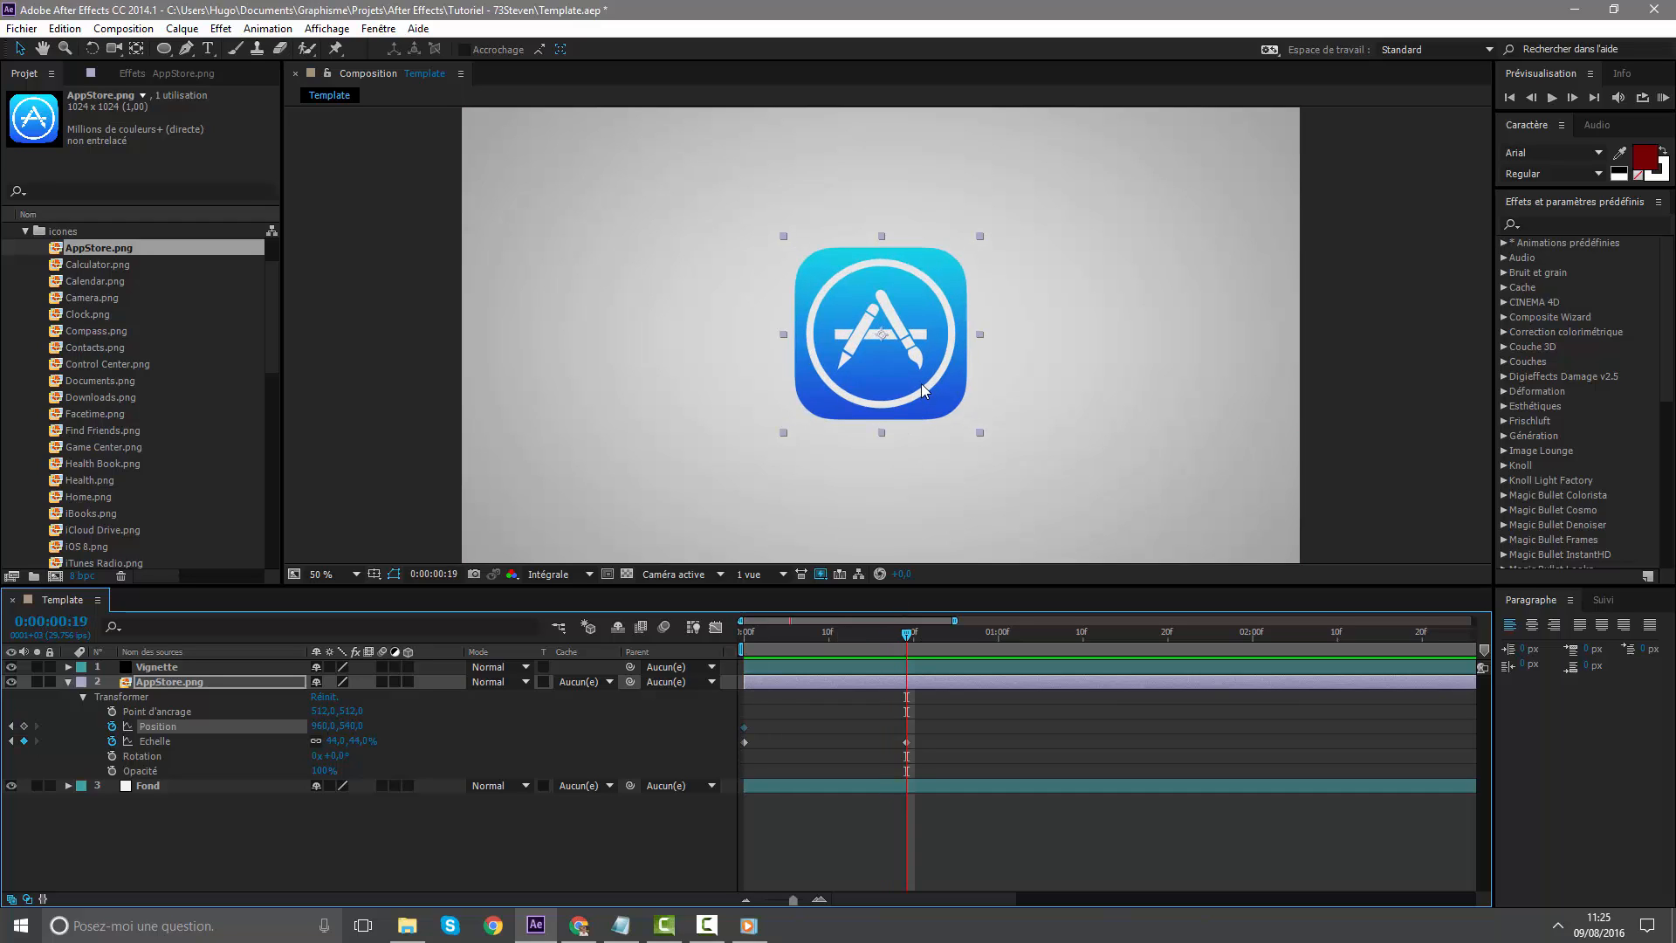
left_click_drag(920, 384, 402, 390)
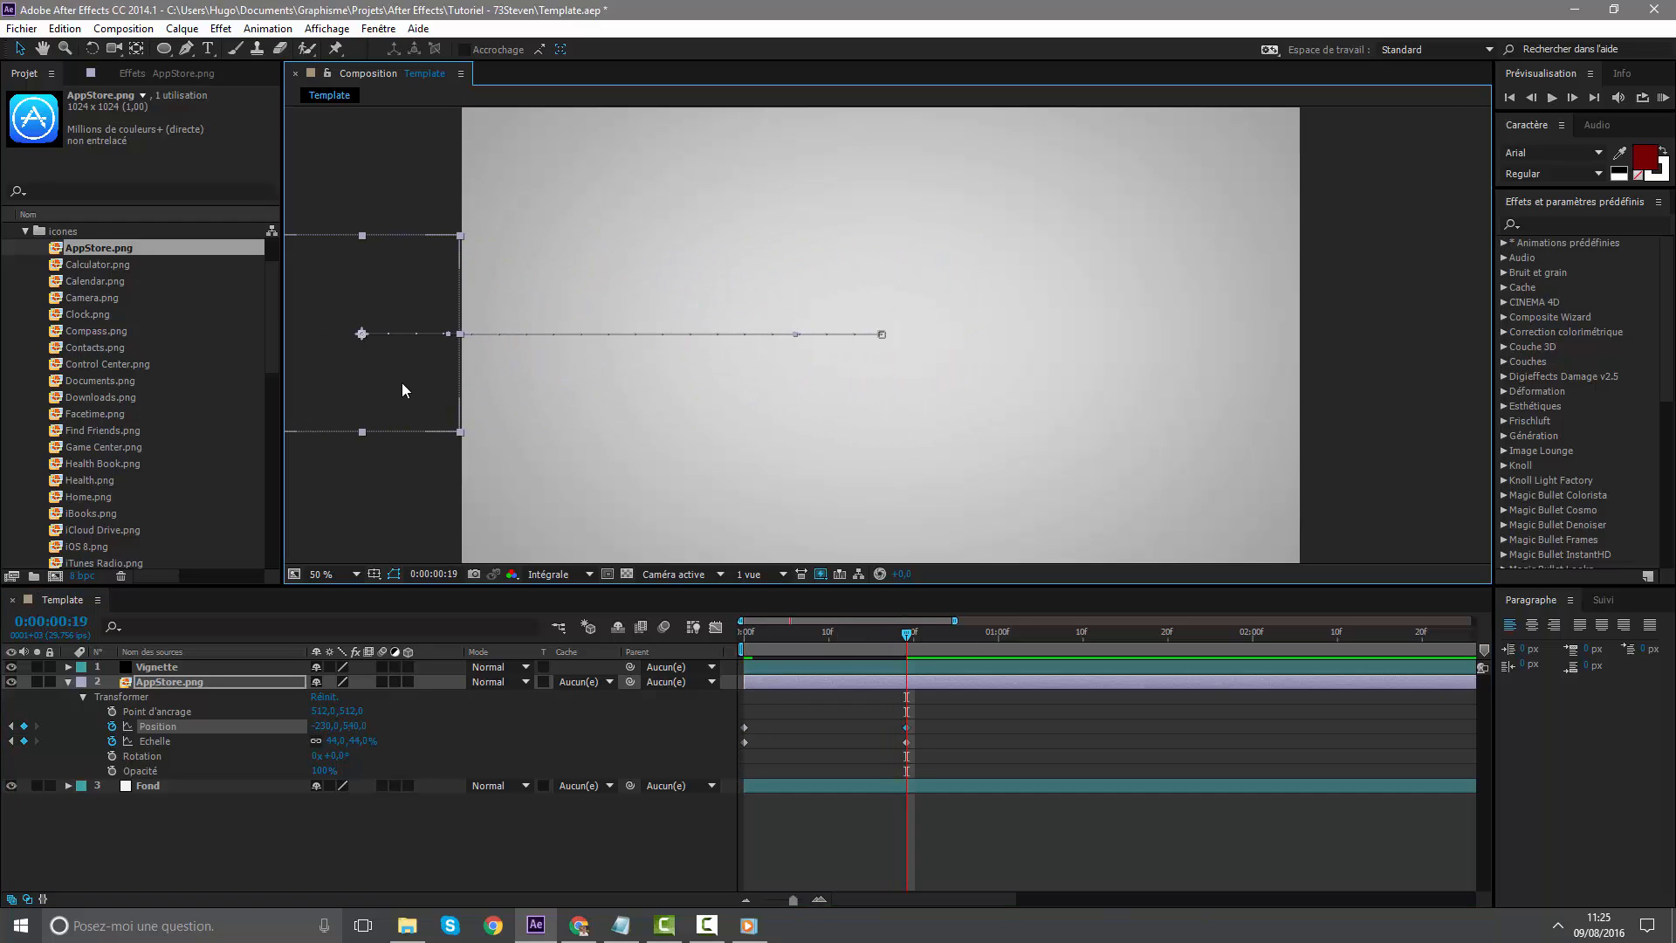
left_click(969, 723)
left_click_drag(899, 635, 733, 648)
key("KP_0")
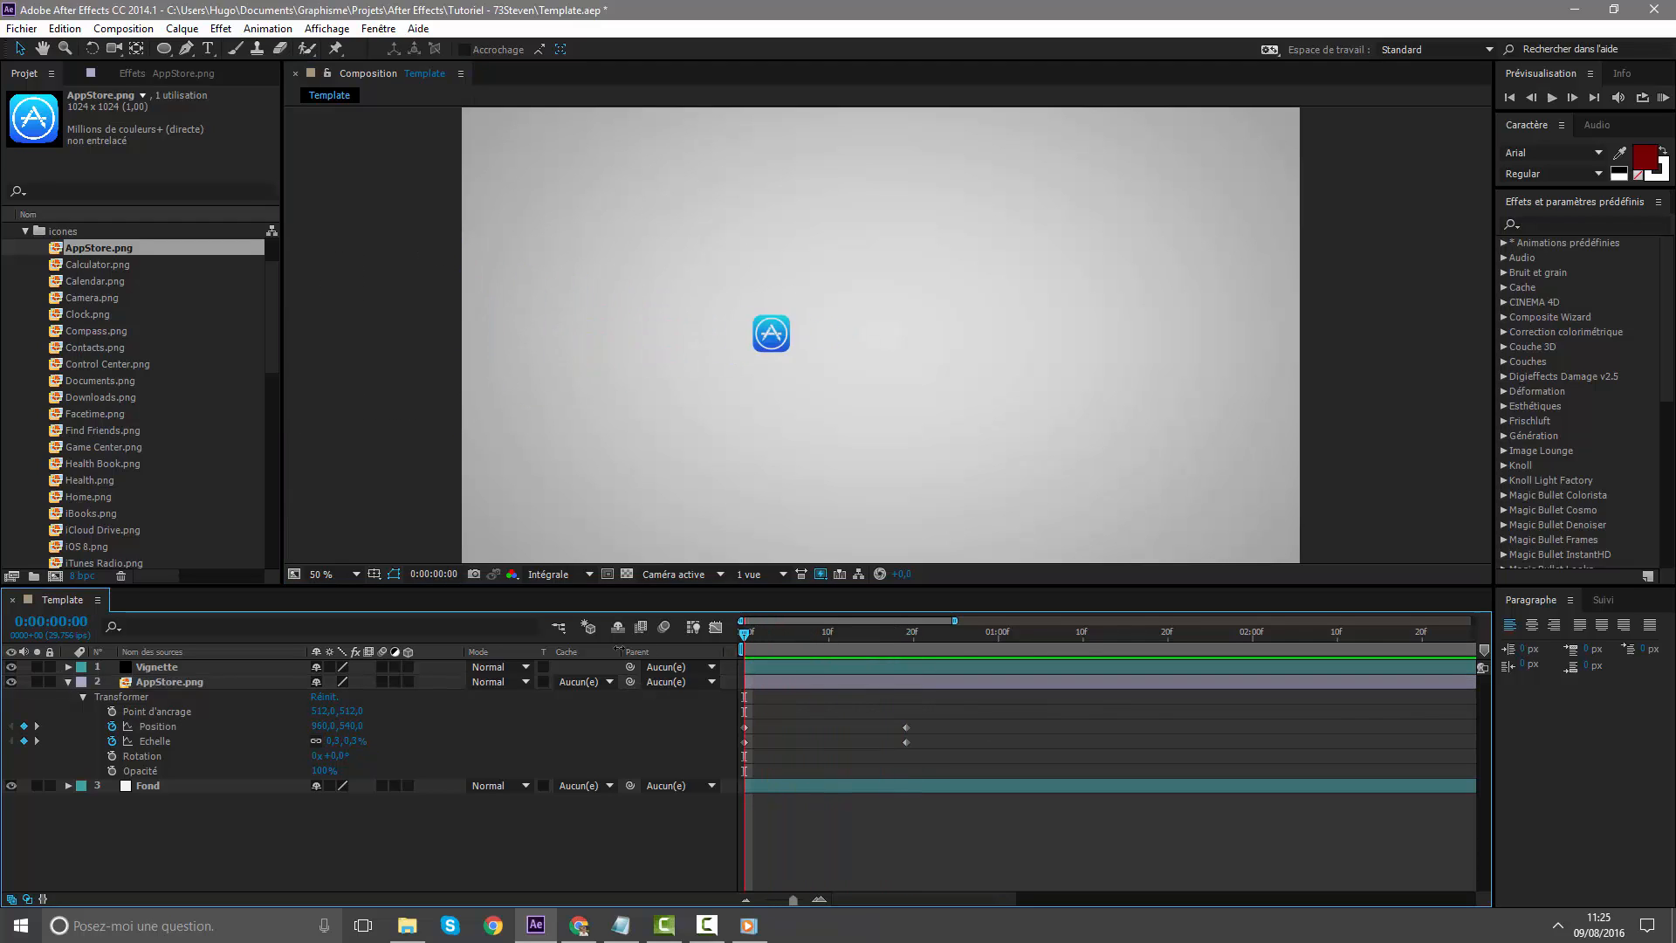
Apply Easy Ease to AppStore.png's position keyframes and lengthen the end keyframe's influence in the speed graph so the speed peaks early
left_click(715, 627)
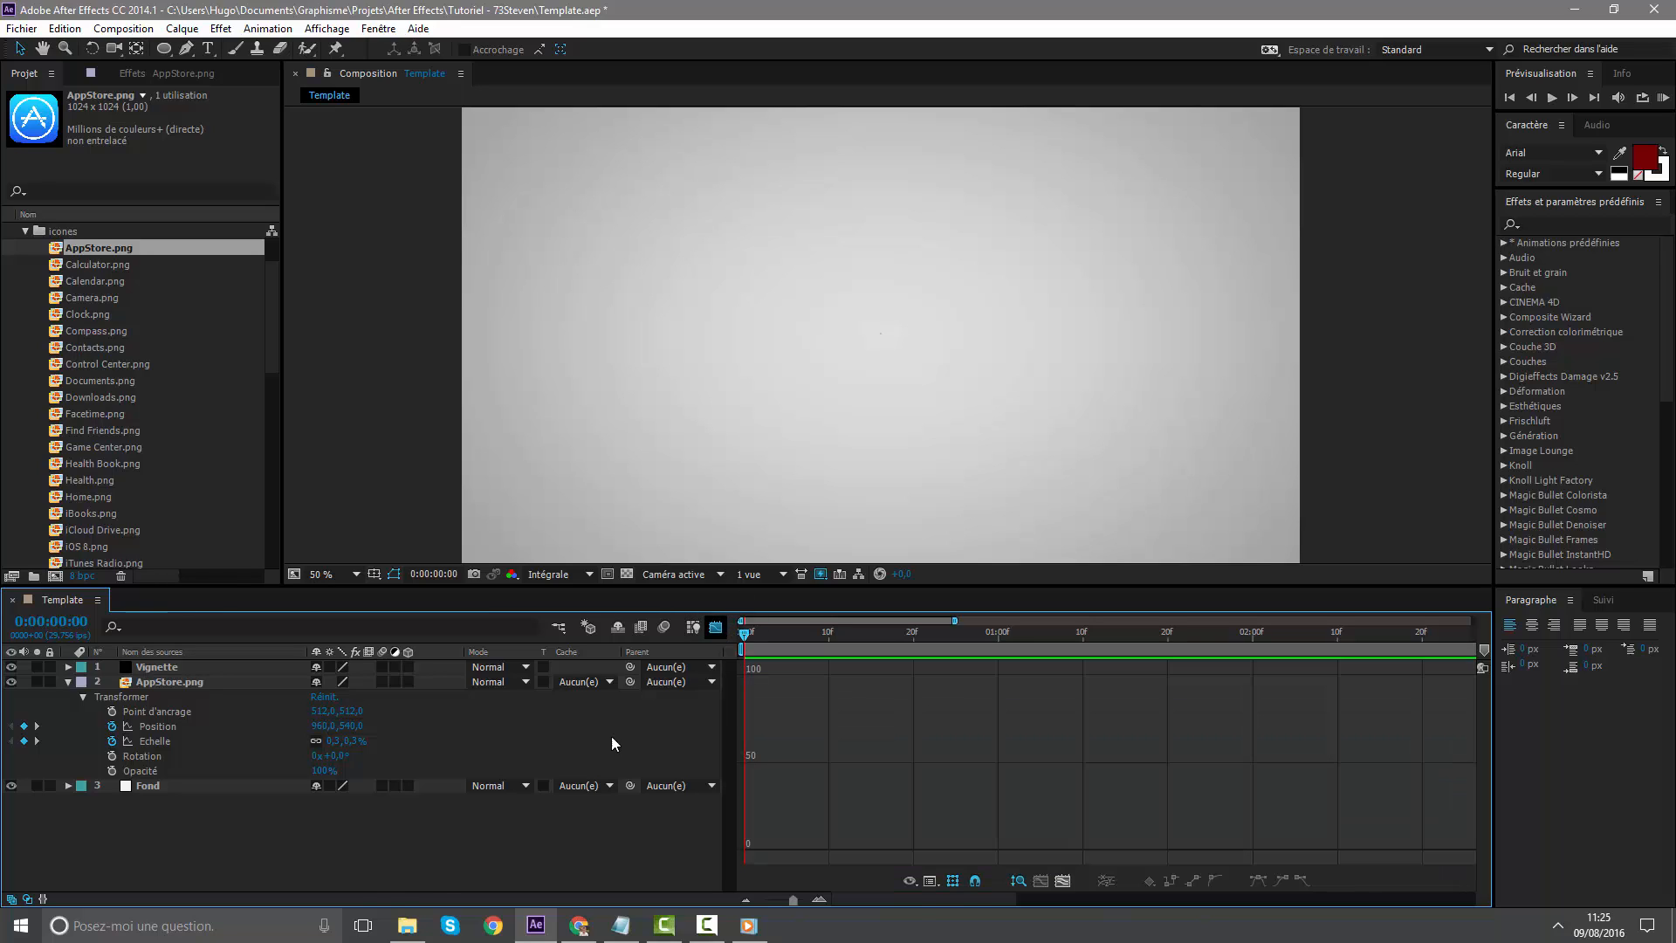
left_click(157, 726)
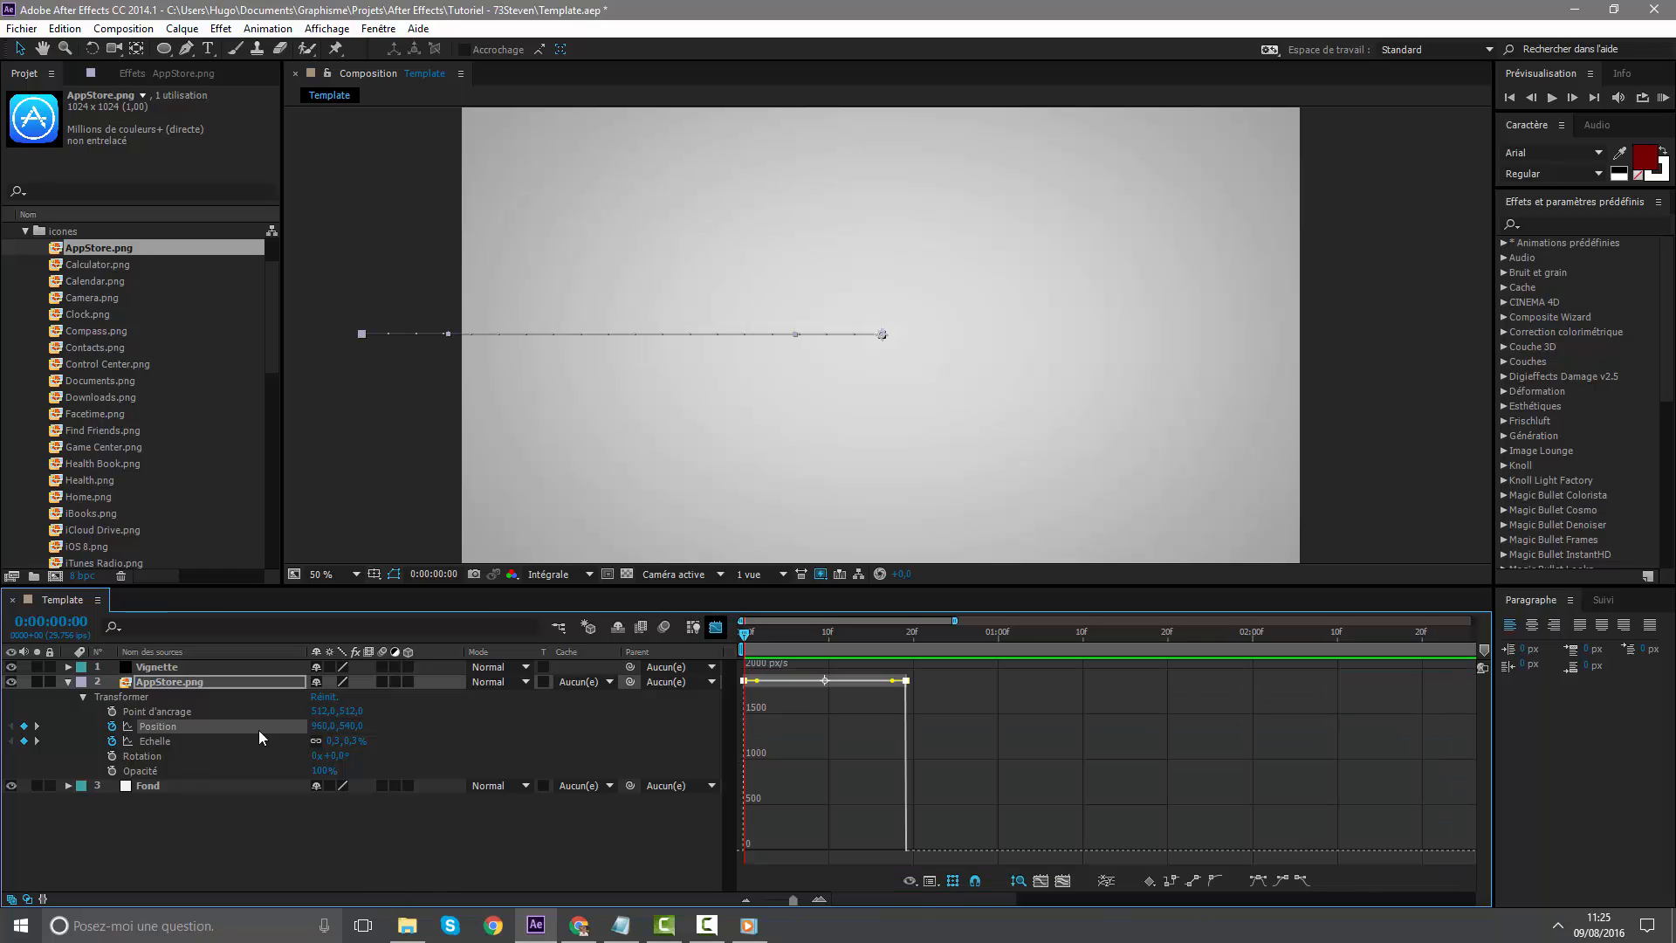
left_click(1258, 880)
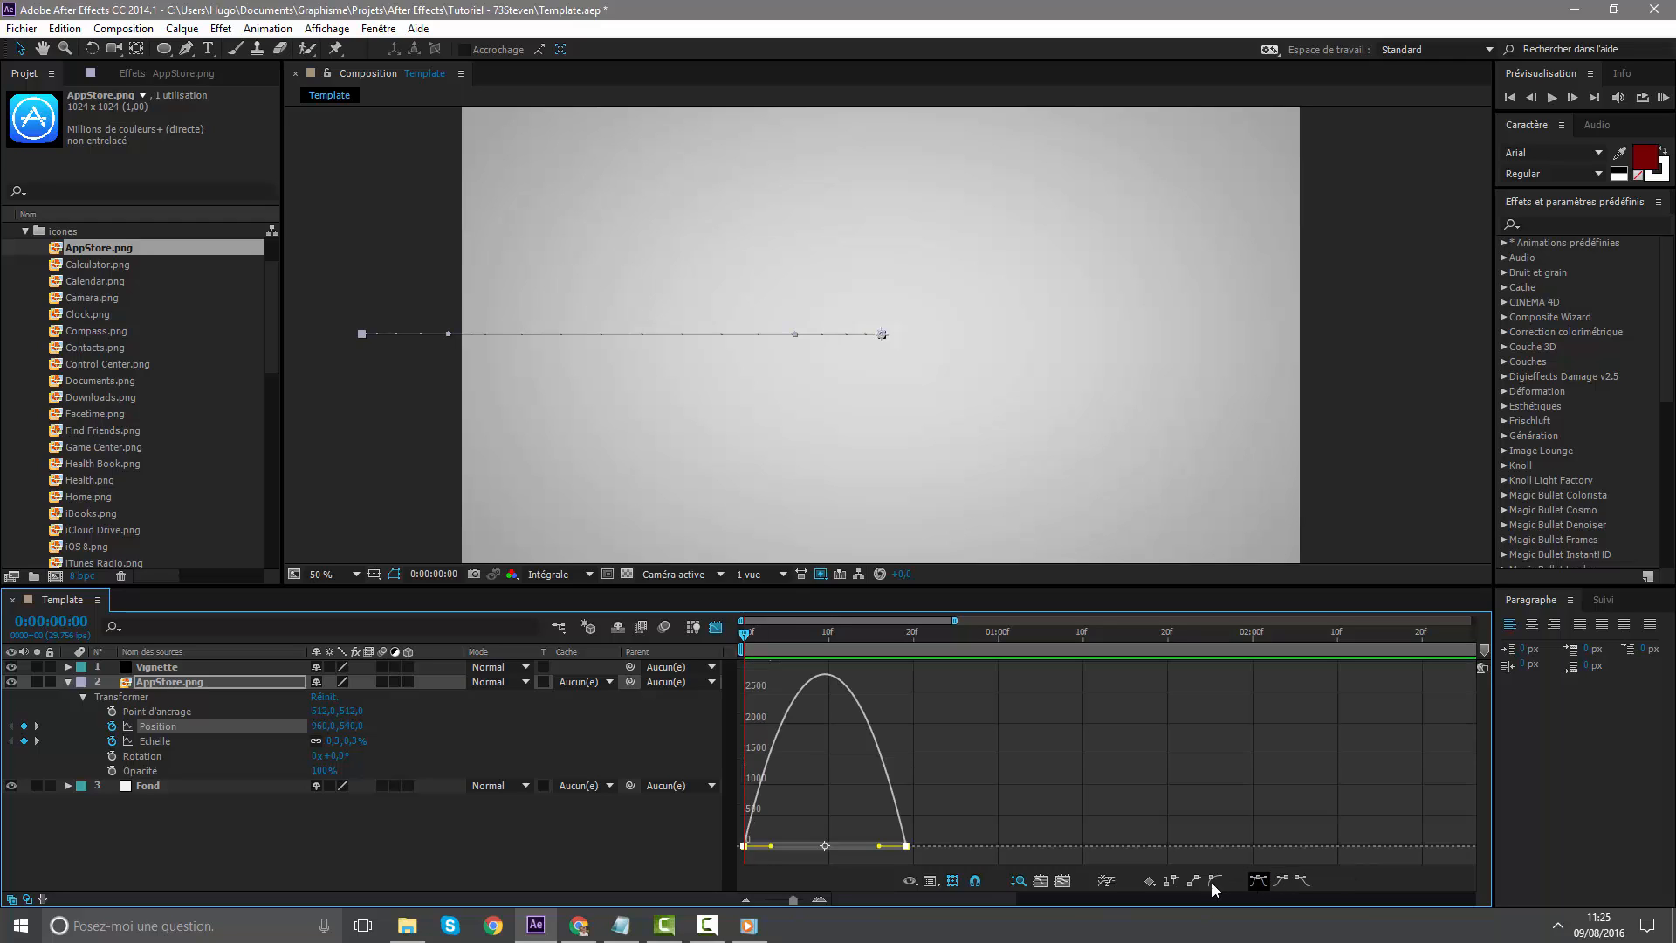
left_click(931, 881)
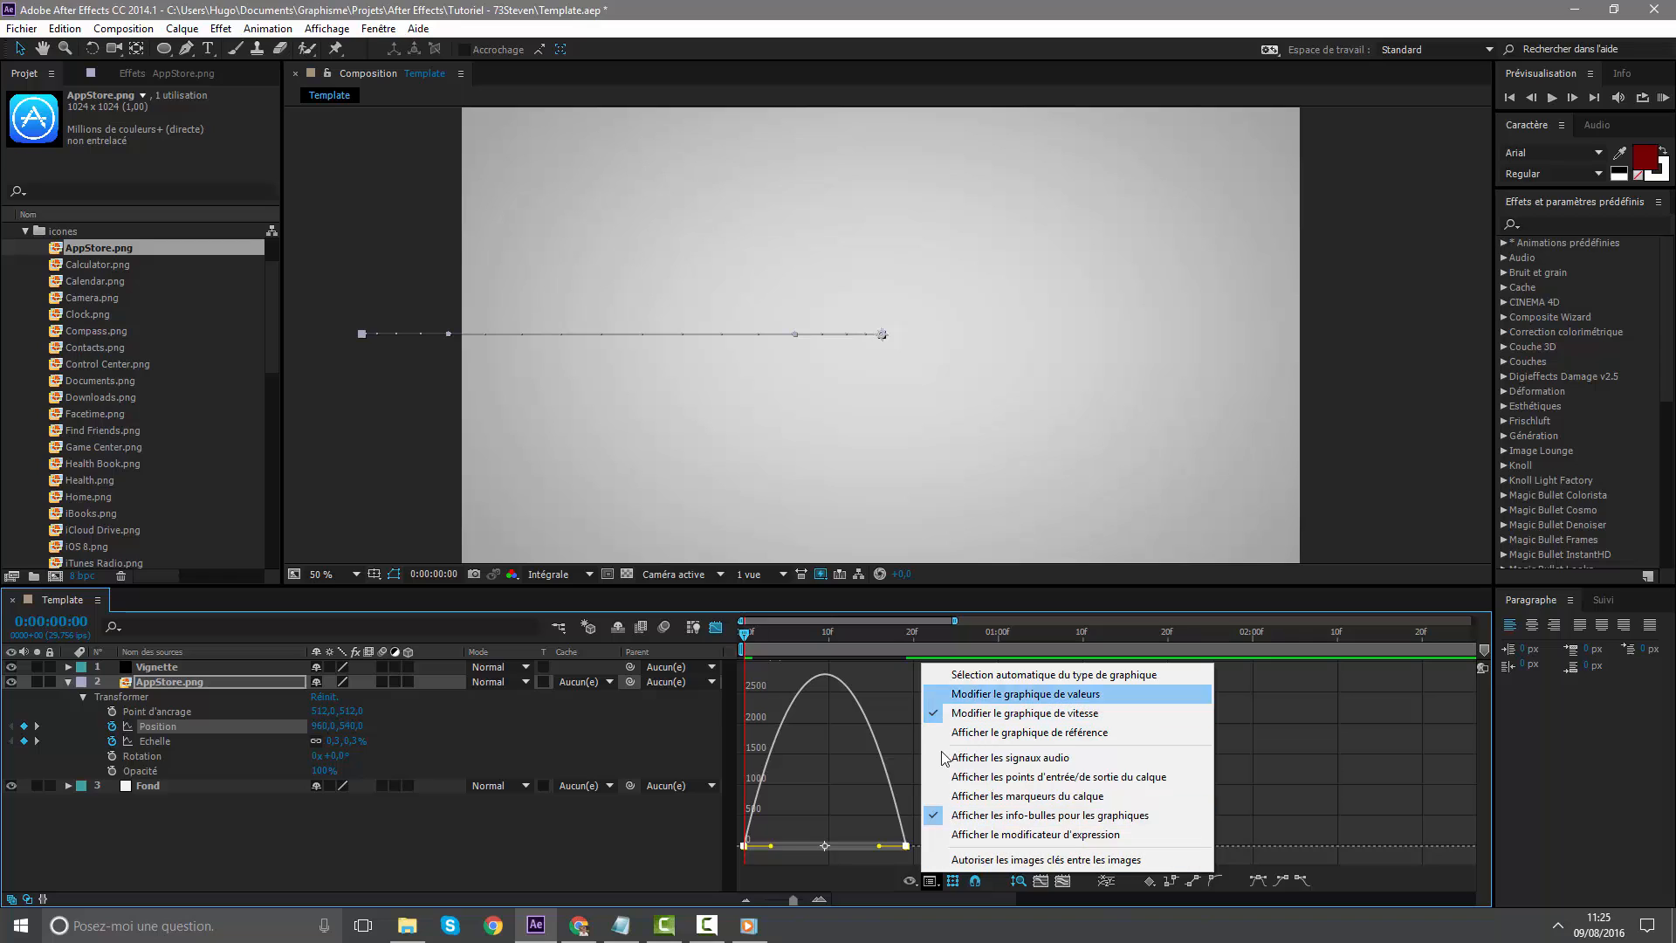
left_click(881, 844)
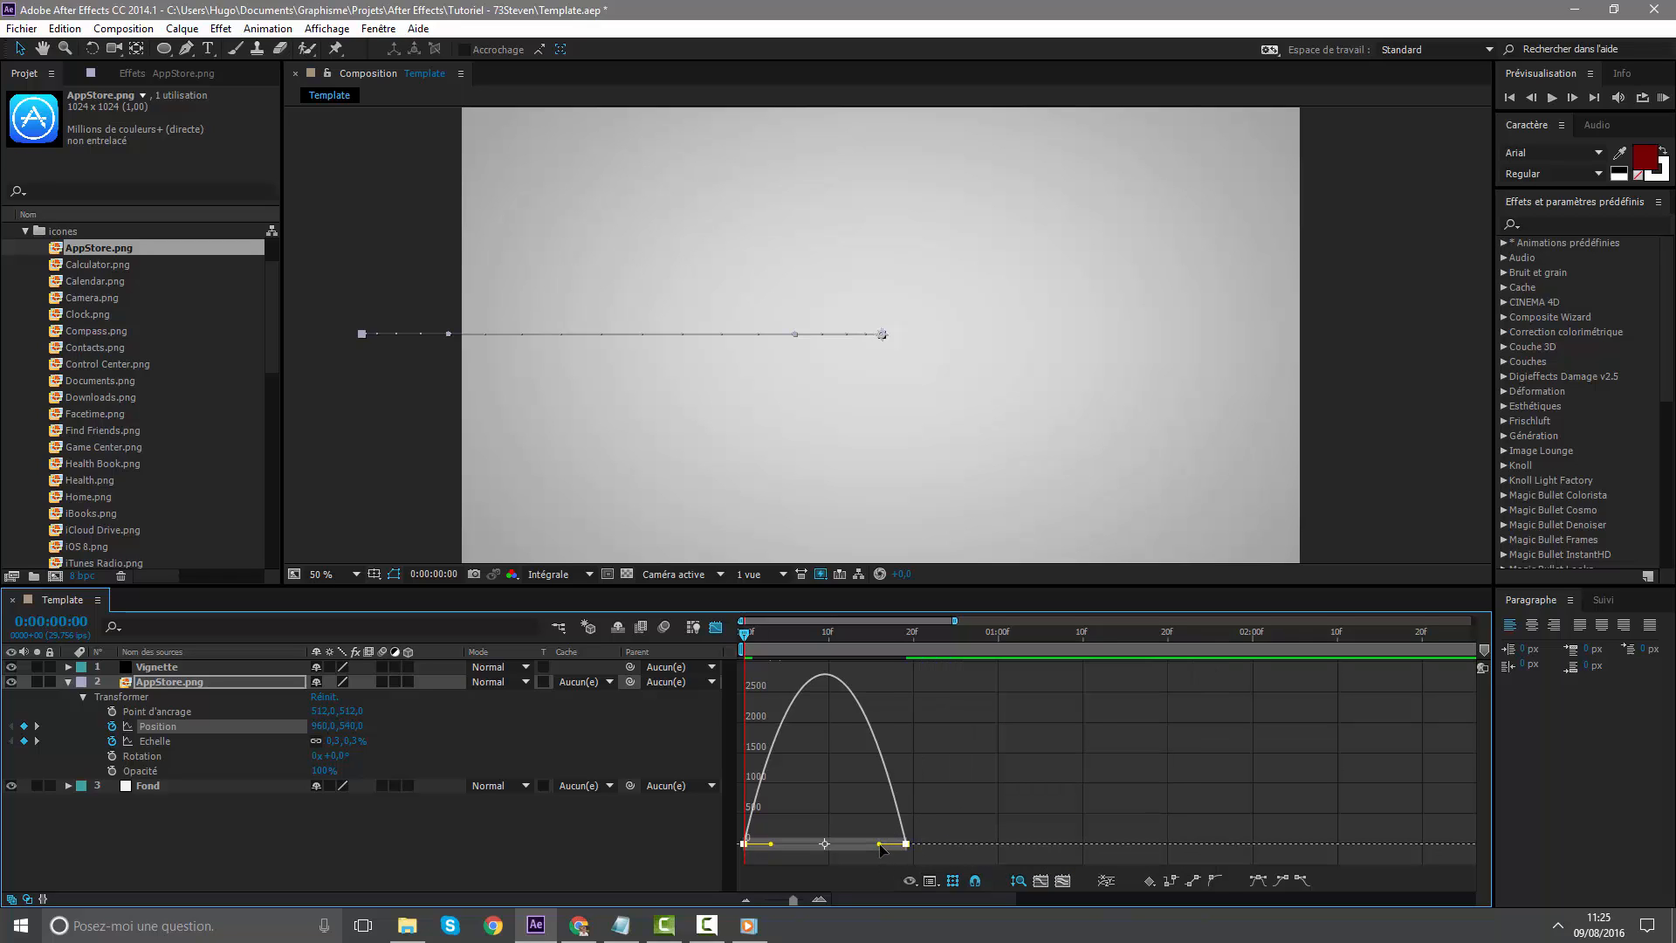
left_click_drag(879, 845, 829, 847)
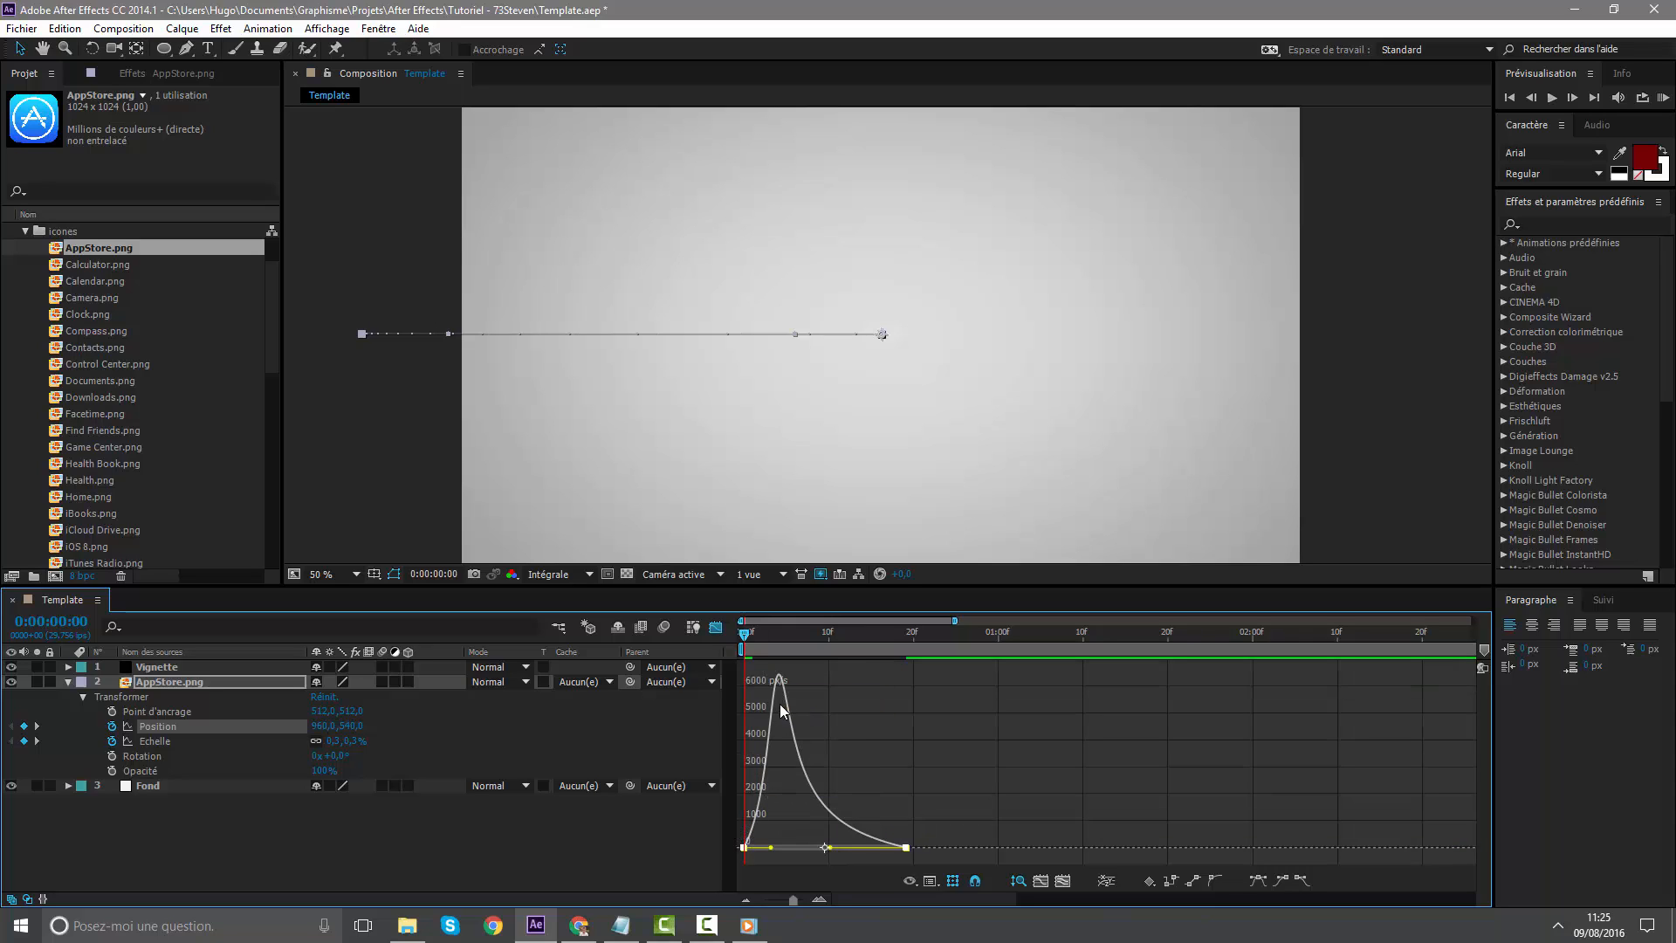
Give AppStore.png's scale keyframes the same Easy Ease curve with an early speed peak, and leave the graph editor
left_click(166, 741)
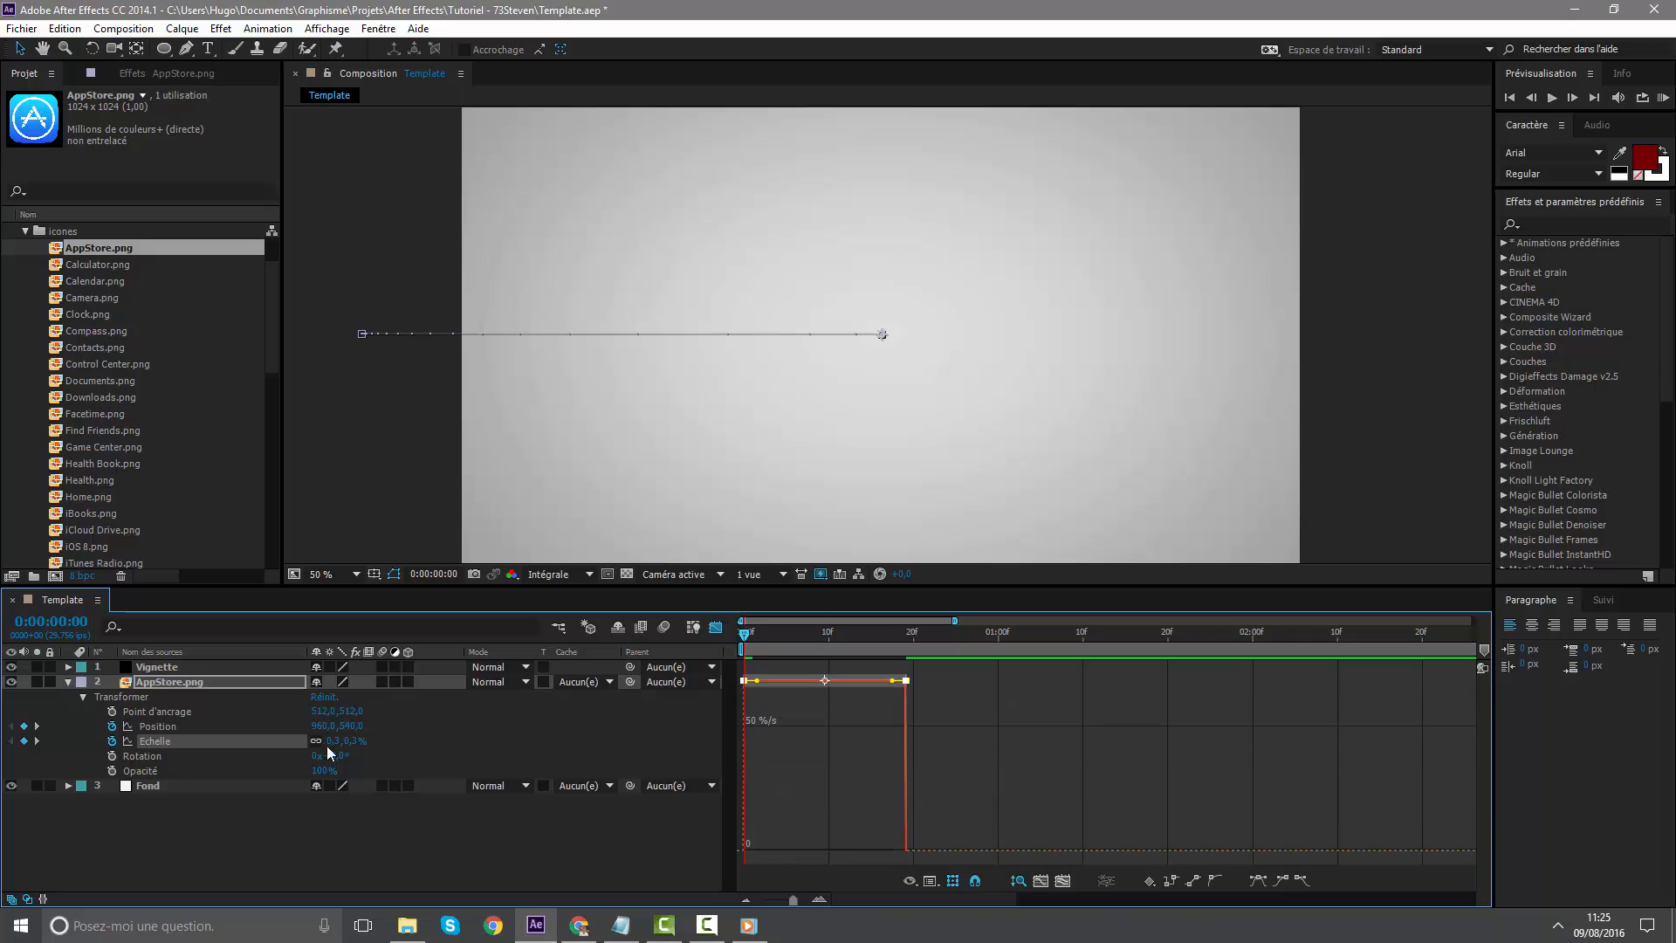
left_click(1257, 879)
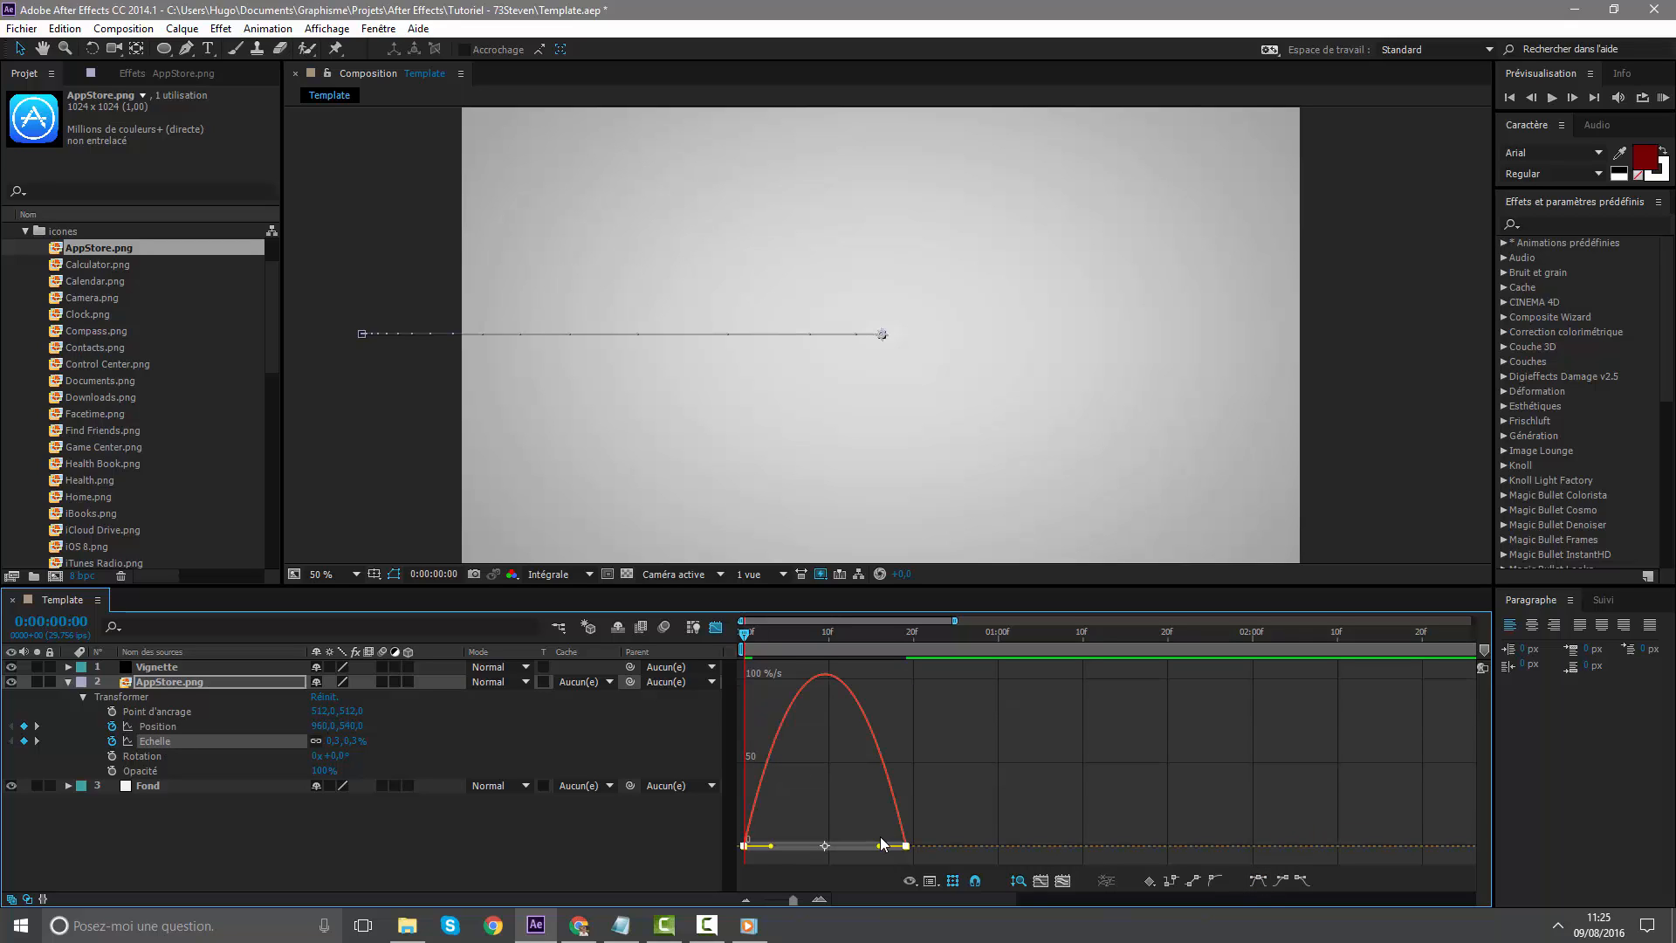
left_click_drag(879, 844, 830, 847)
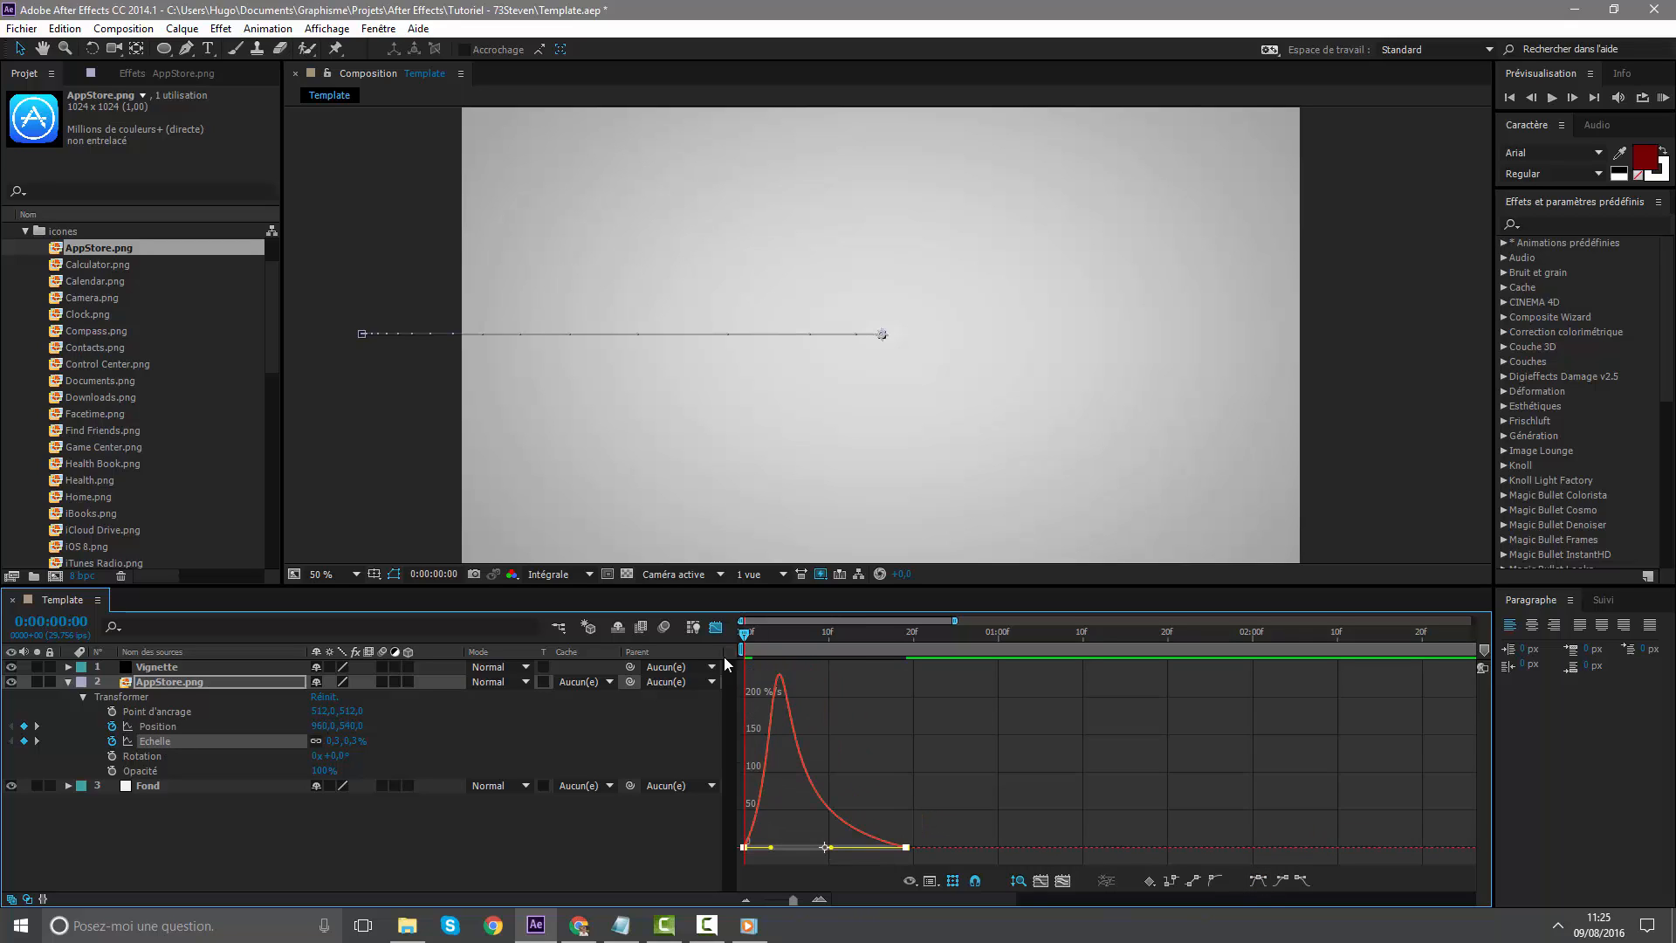
left_click(716, 627)
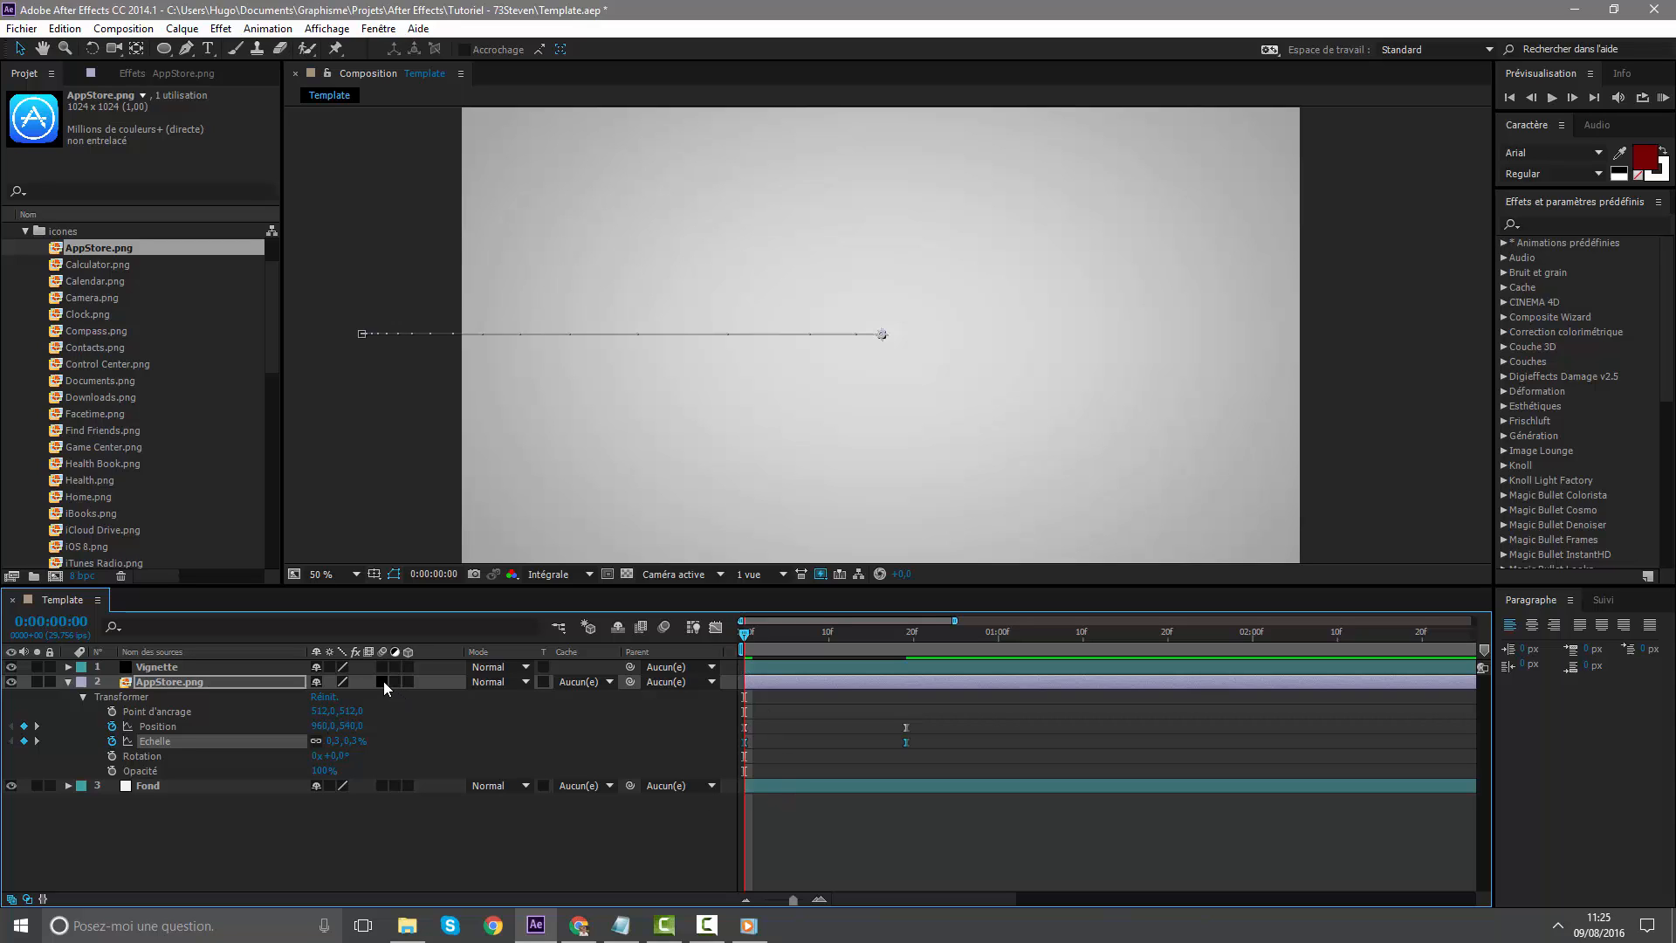
Enable motion blur for the AppStore.png layer and the composition, and preview the animation
left_click(384, 681)
left_click(664, 627)
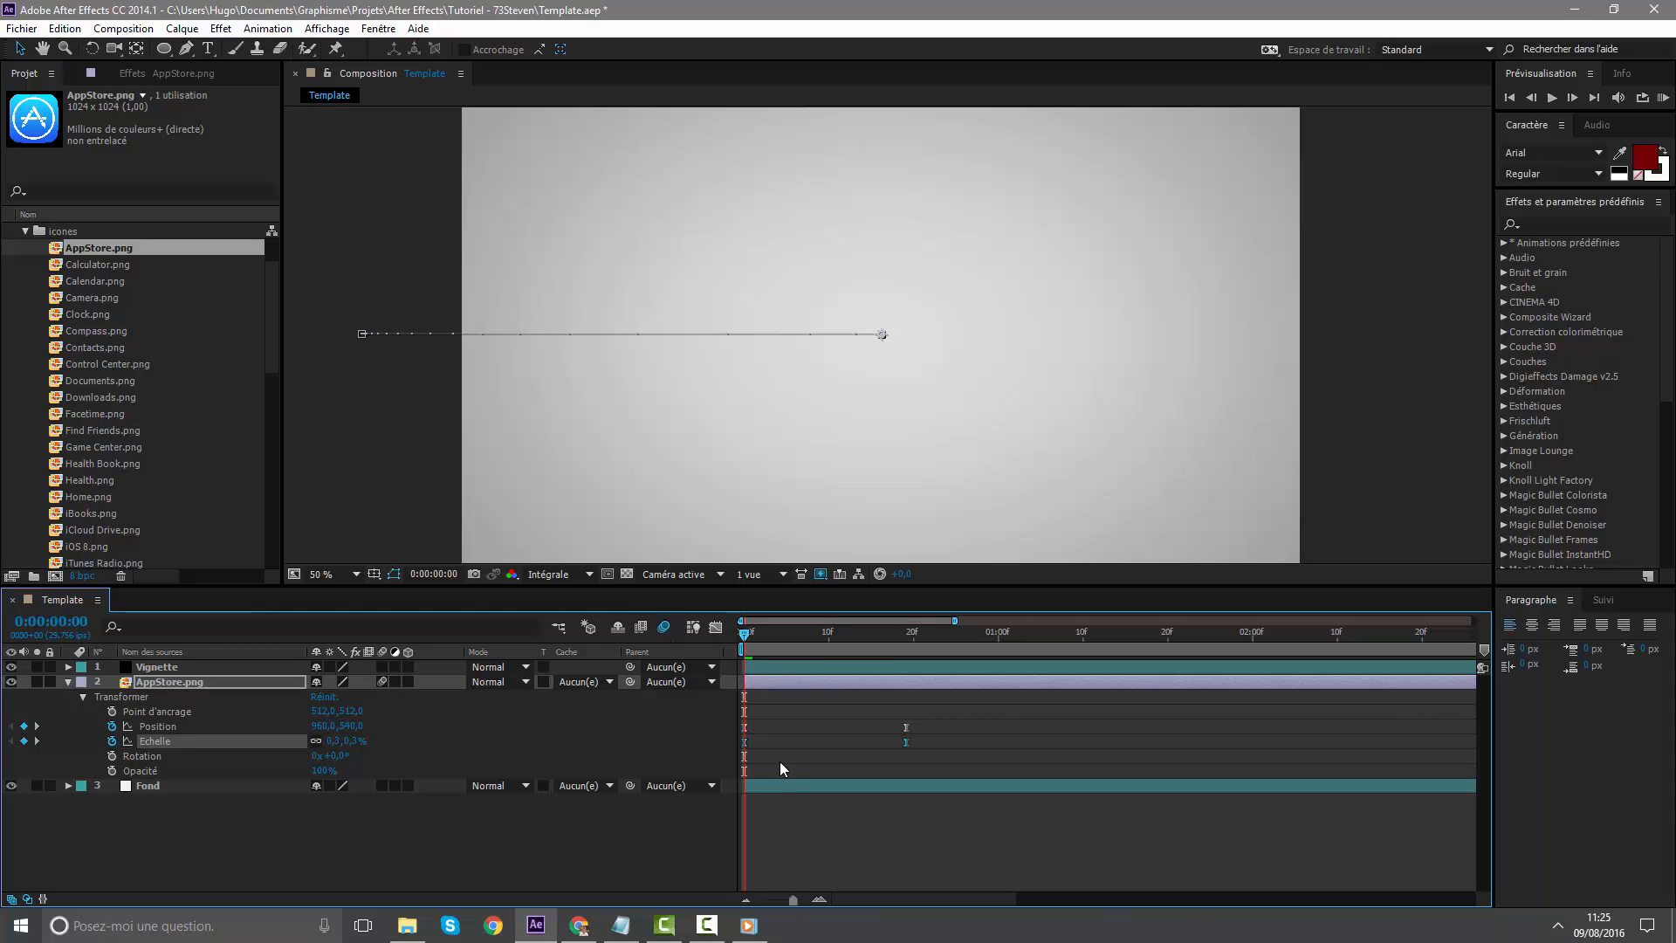
left_click(897, 855)
key("space")
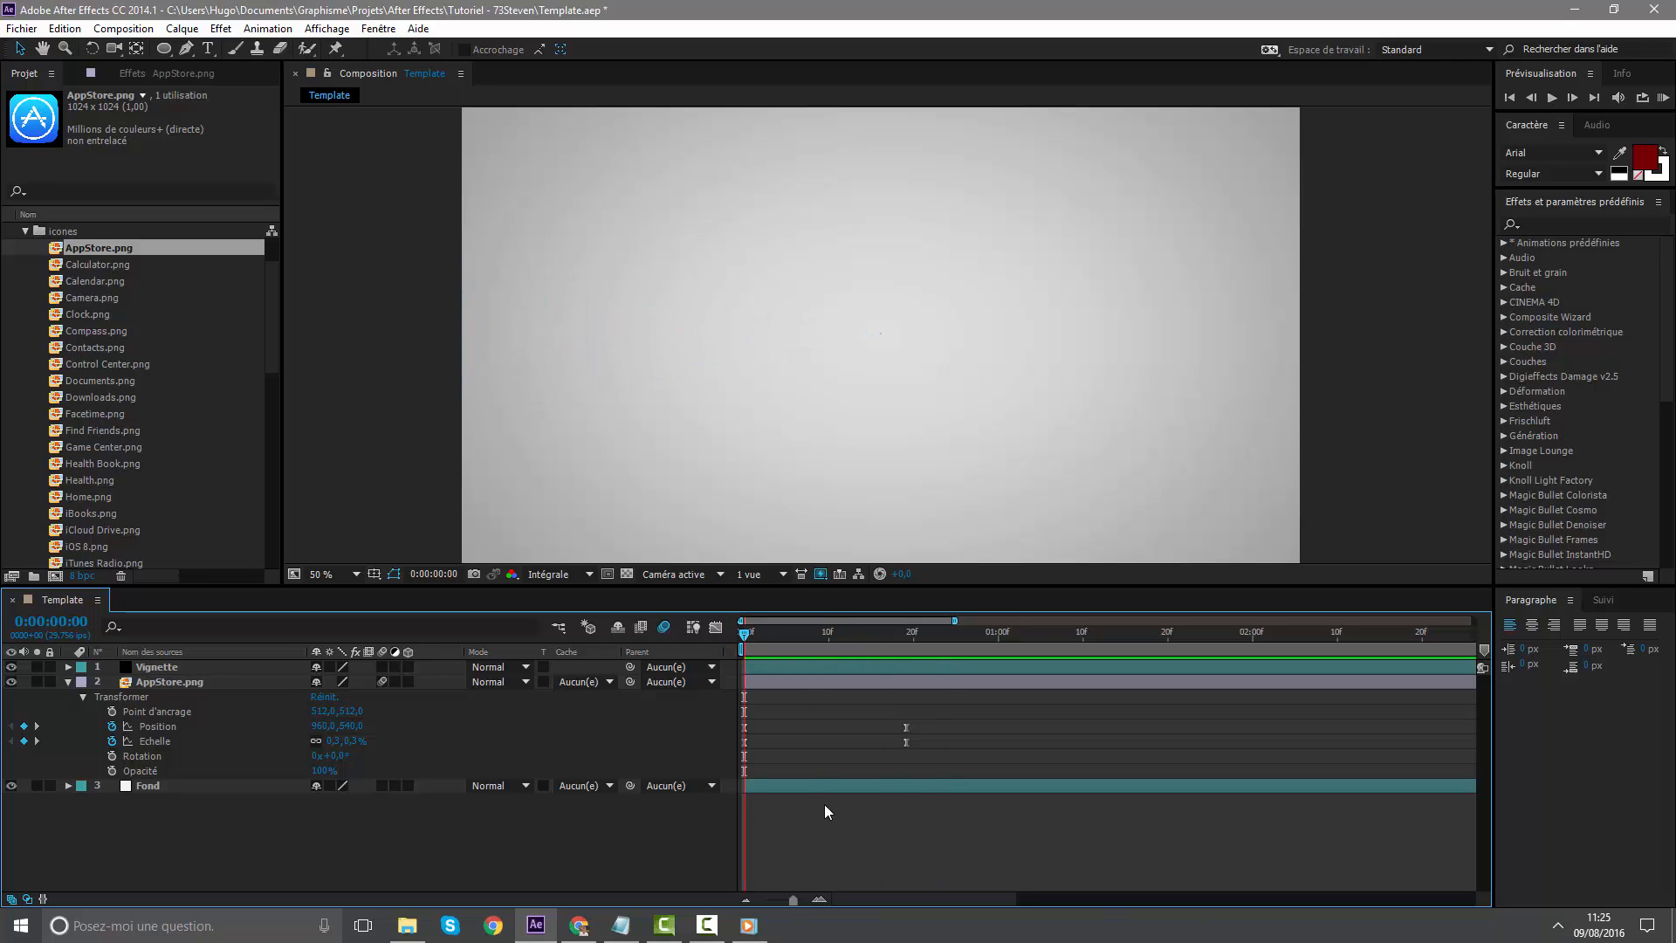
Show only the AppStore.png layer's keyframed properties and copy all its position and scale keyframes
left_click(68, 682)
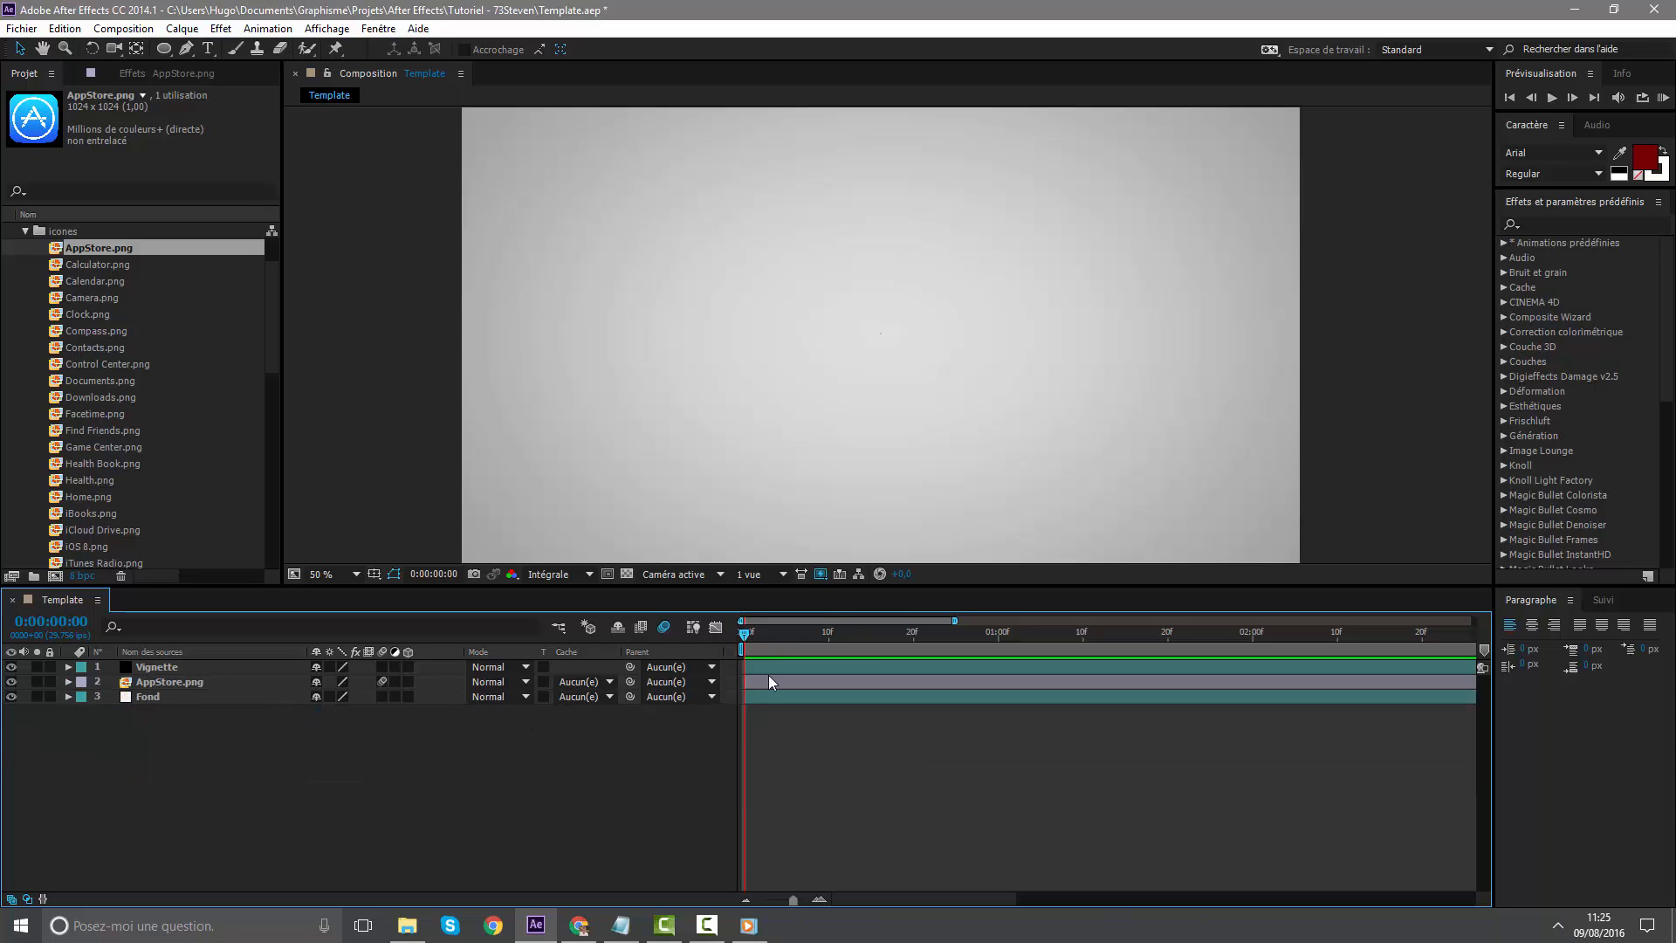
left_click(769, 676)
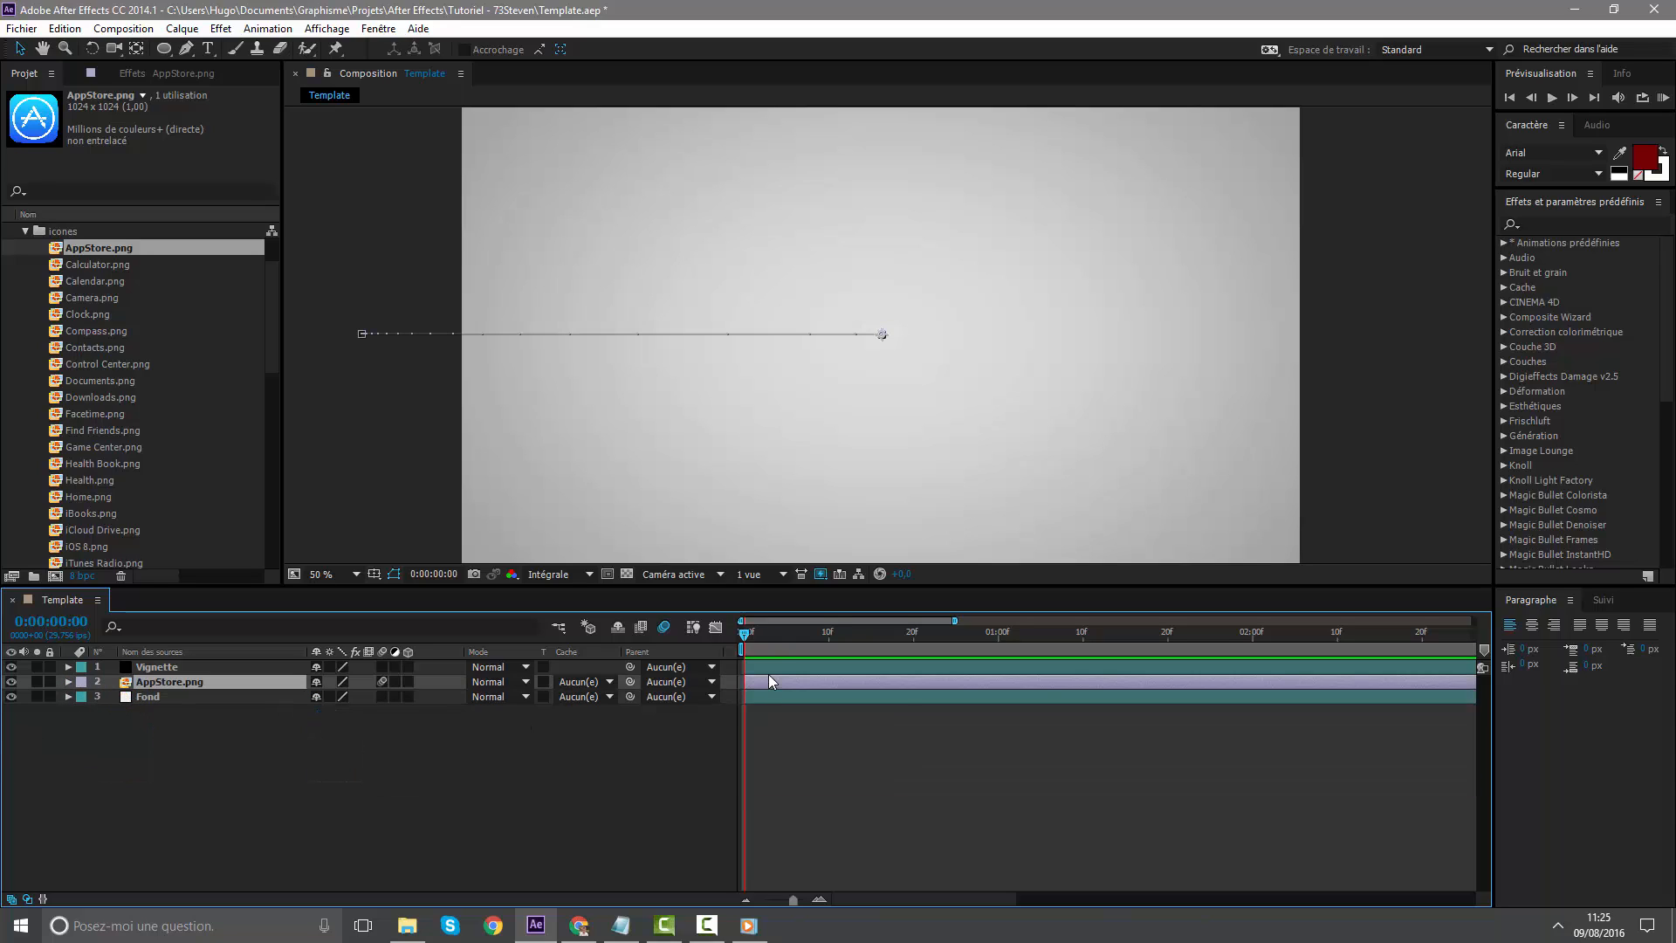
key("u")
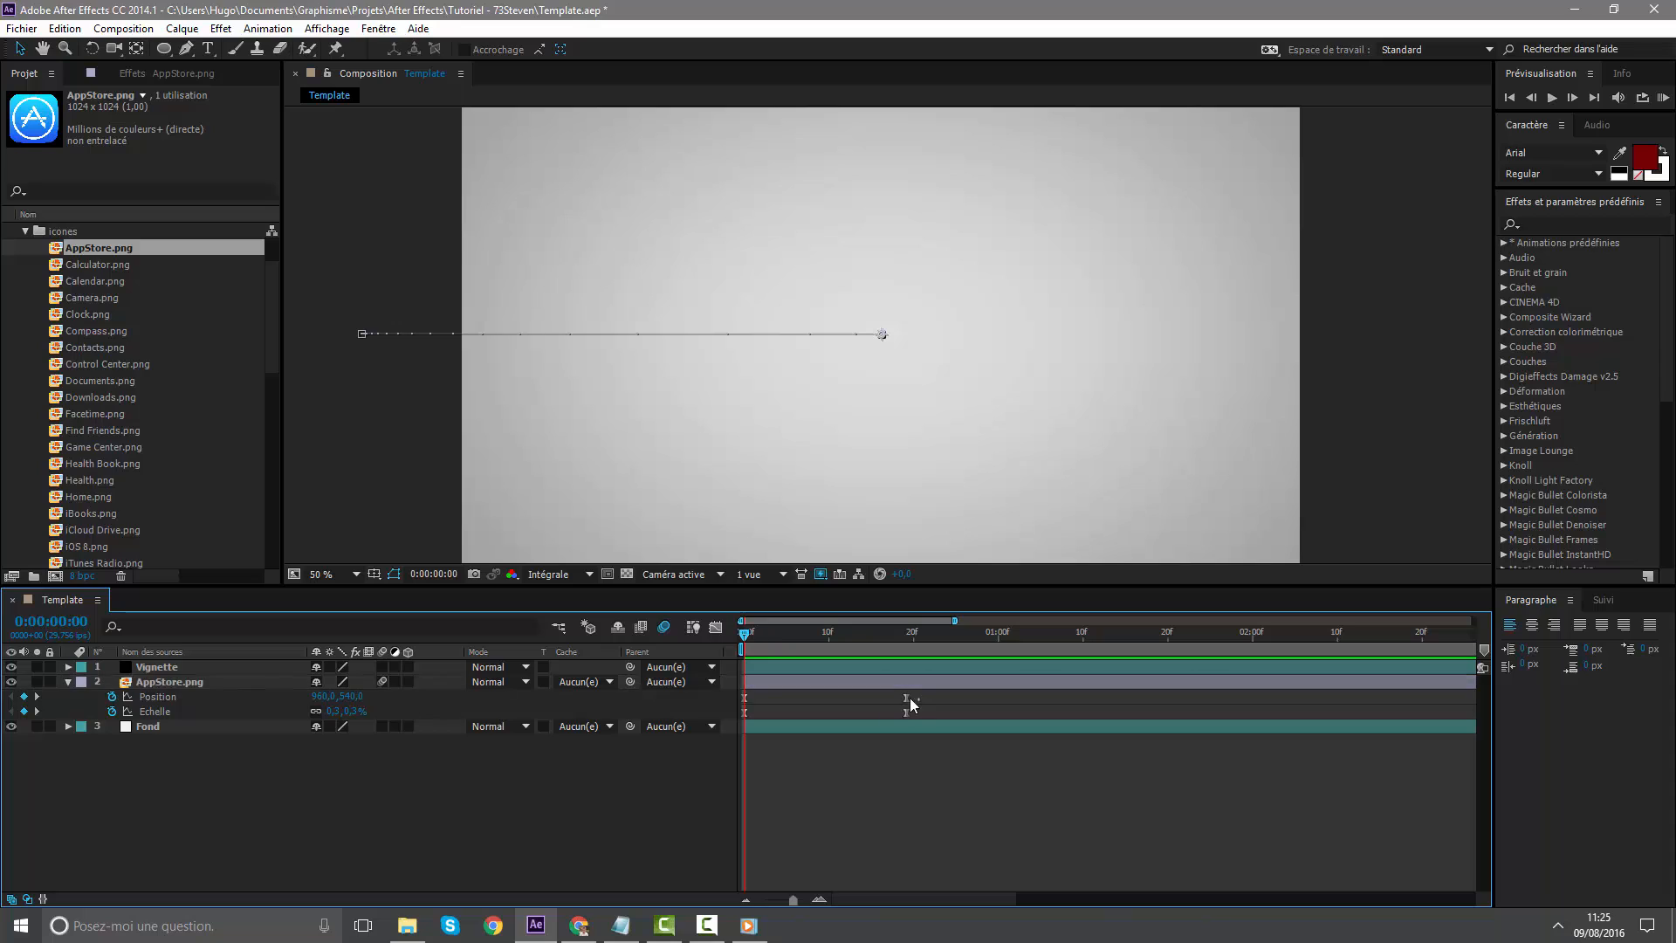
left_click_drag(917, 692, 752, 715)
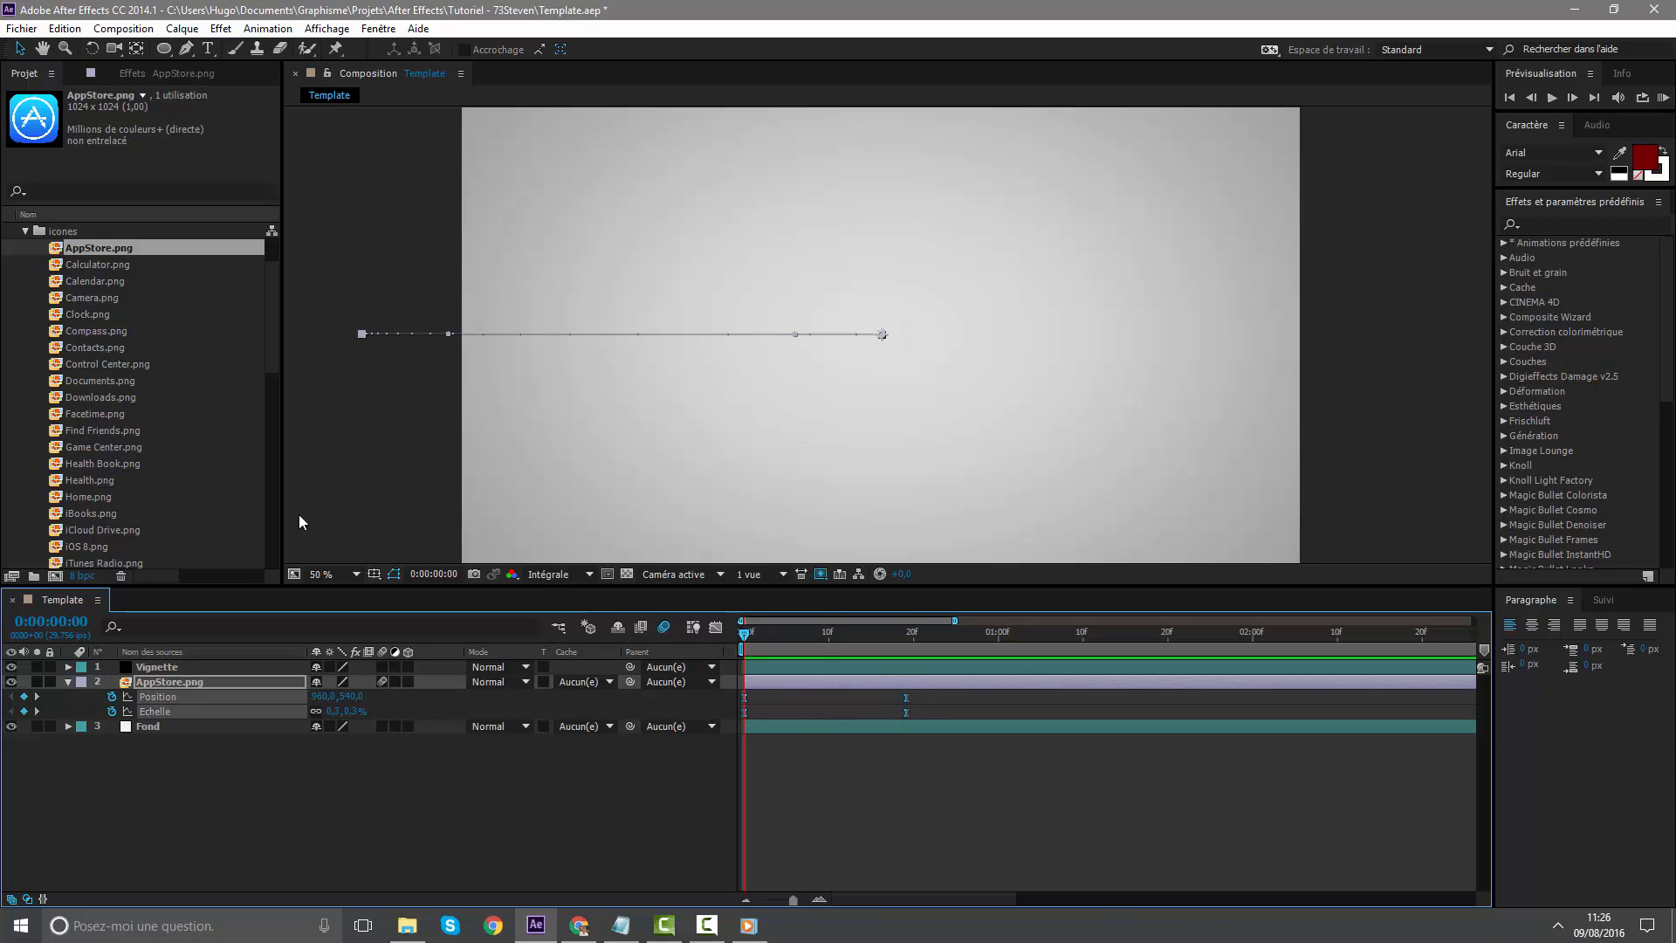
Add Camera.png to the composition between Vignette and AppStore.png, with the layer starting at frame 3
left_click(99, 296)
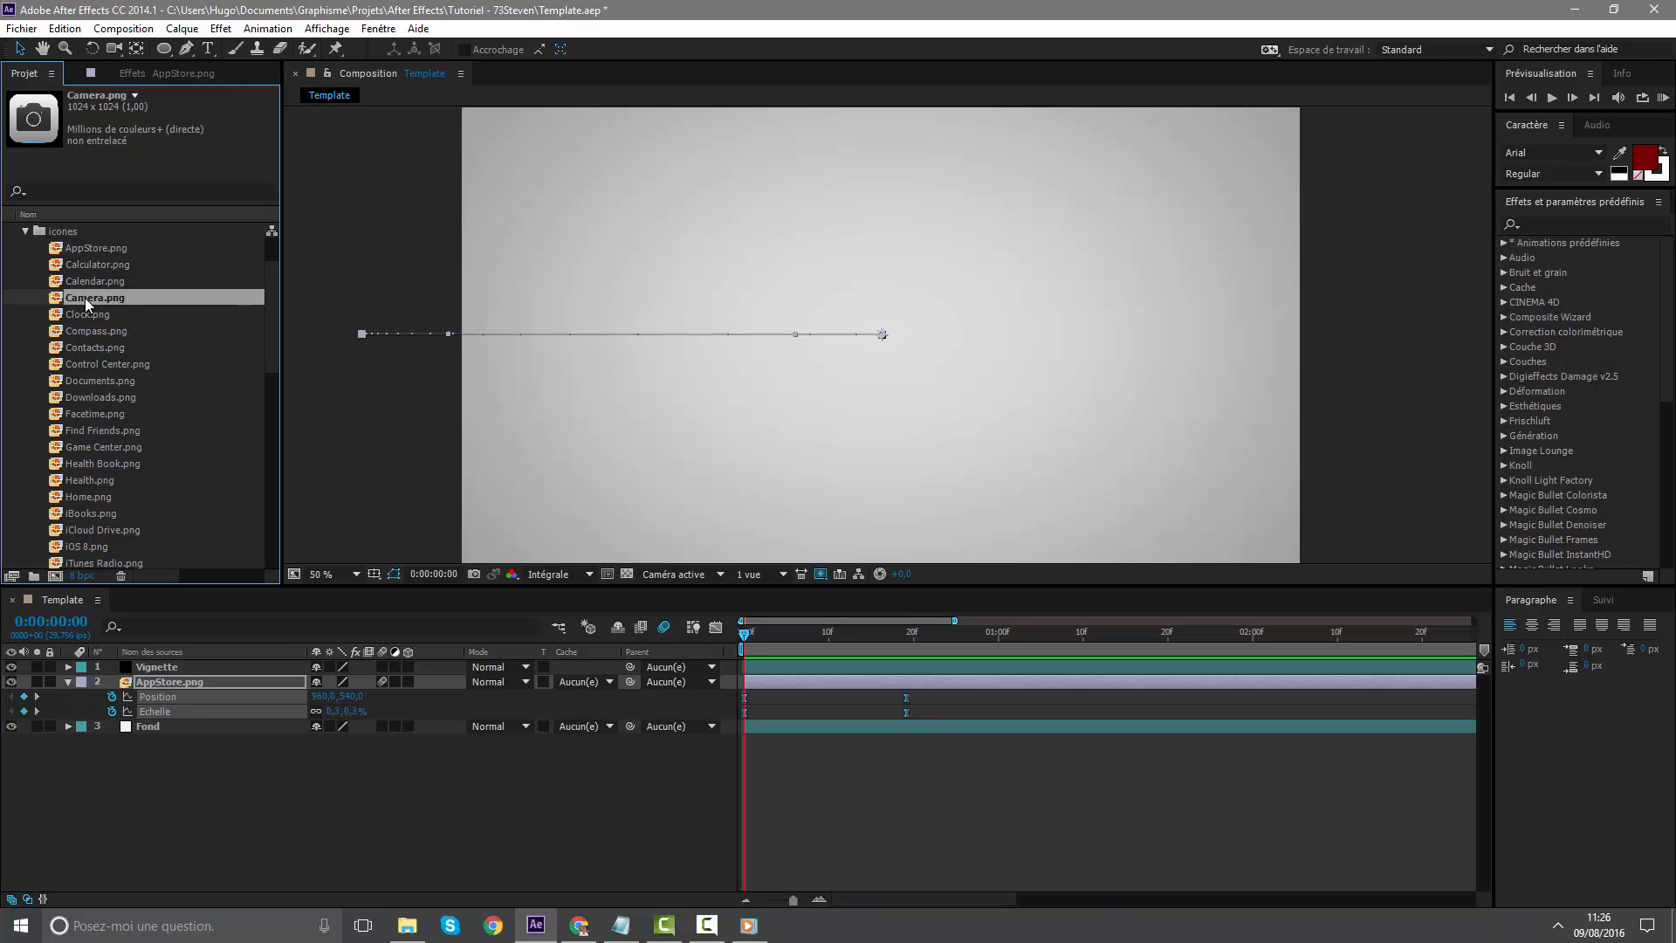
left_click_drag(86, 296, 787, 683)
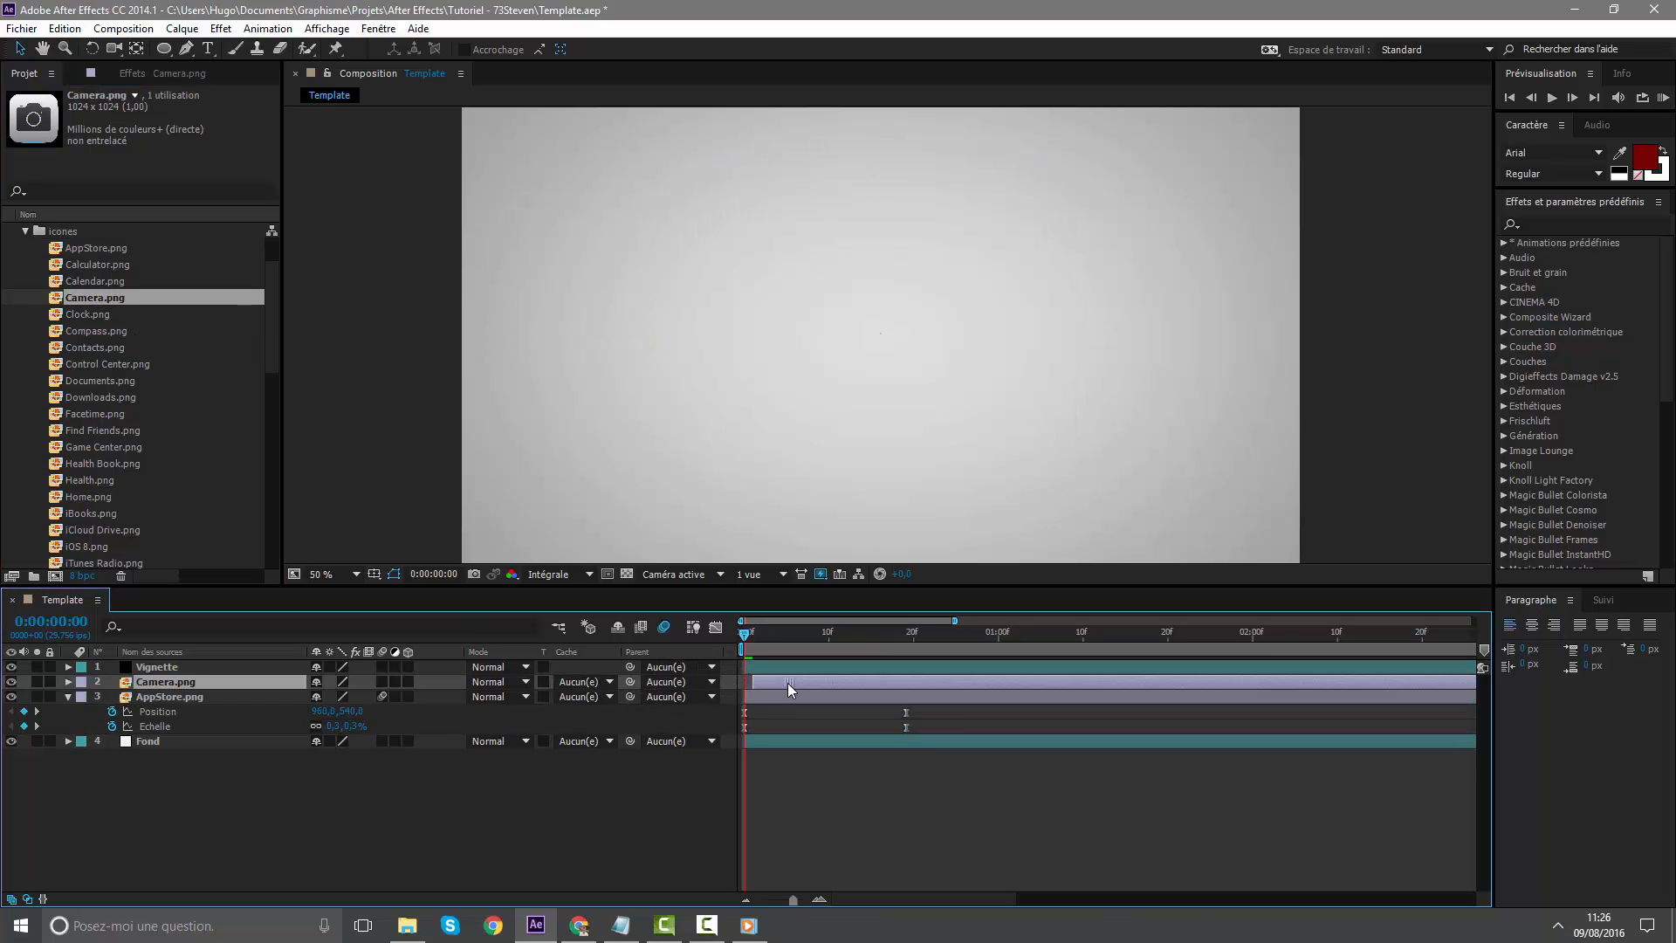
left_click(771, 634)
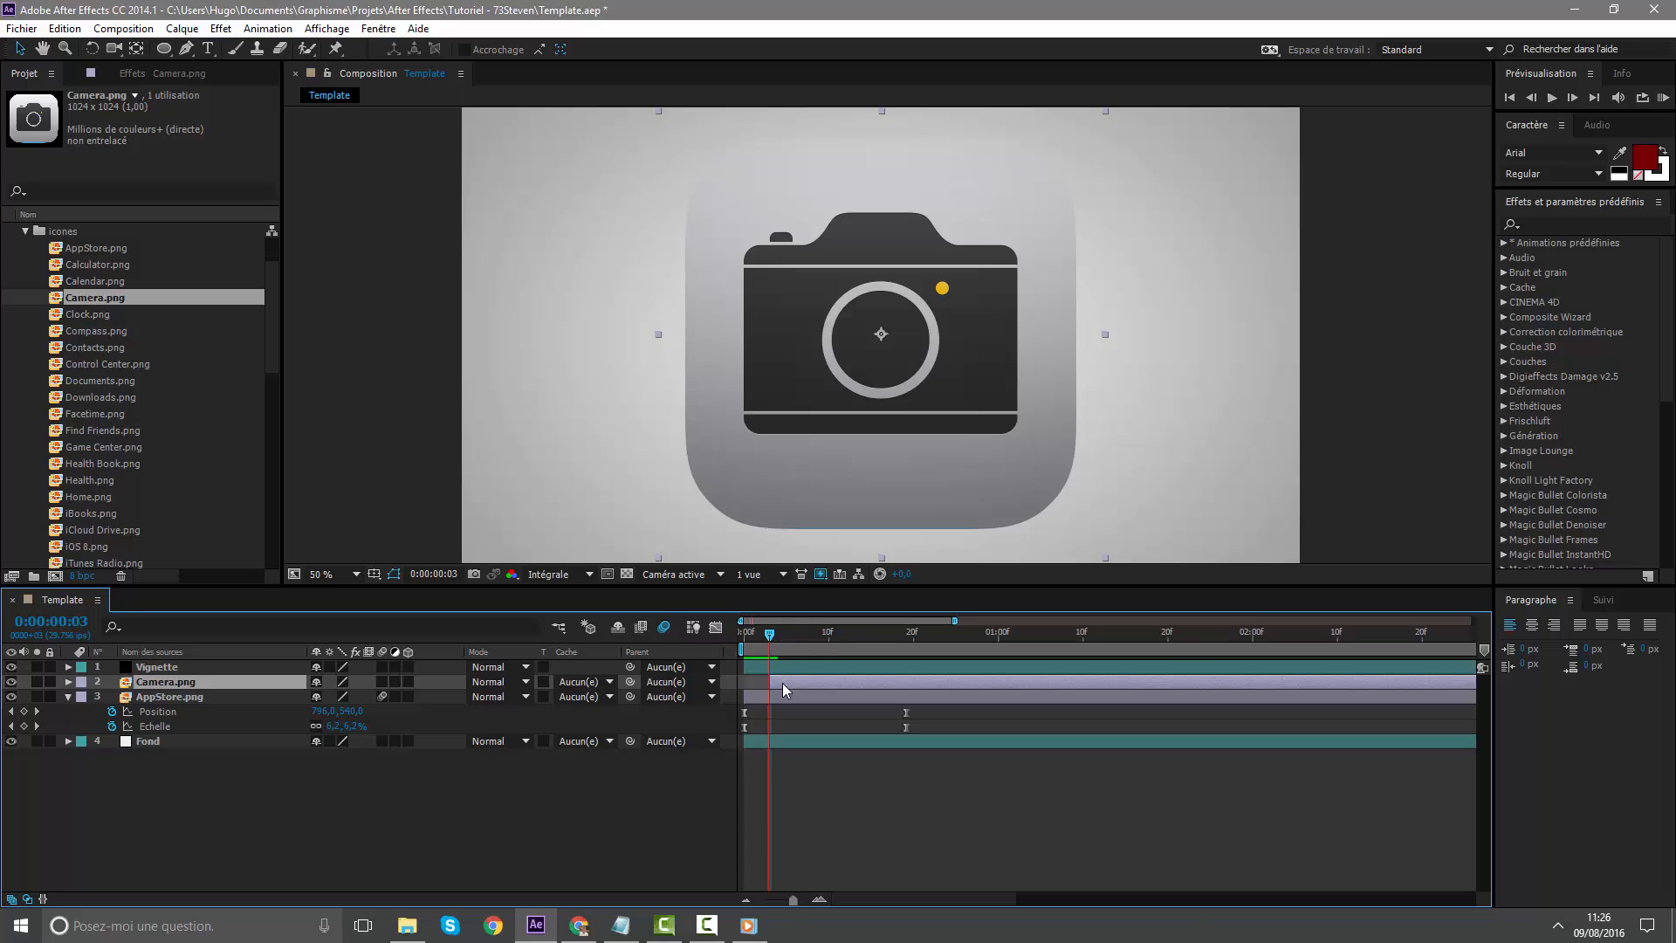
Paste the copied position and scale keyframes onto the Camera.png layer at frame 3 and display them
key("ctrl+v")
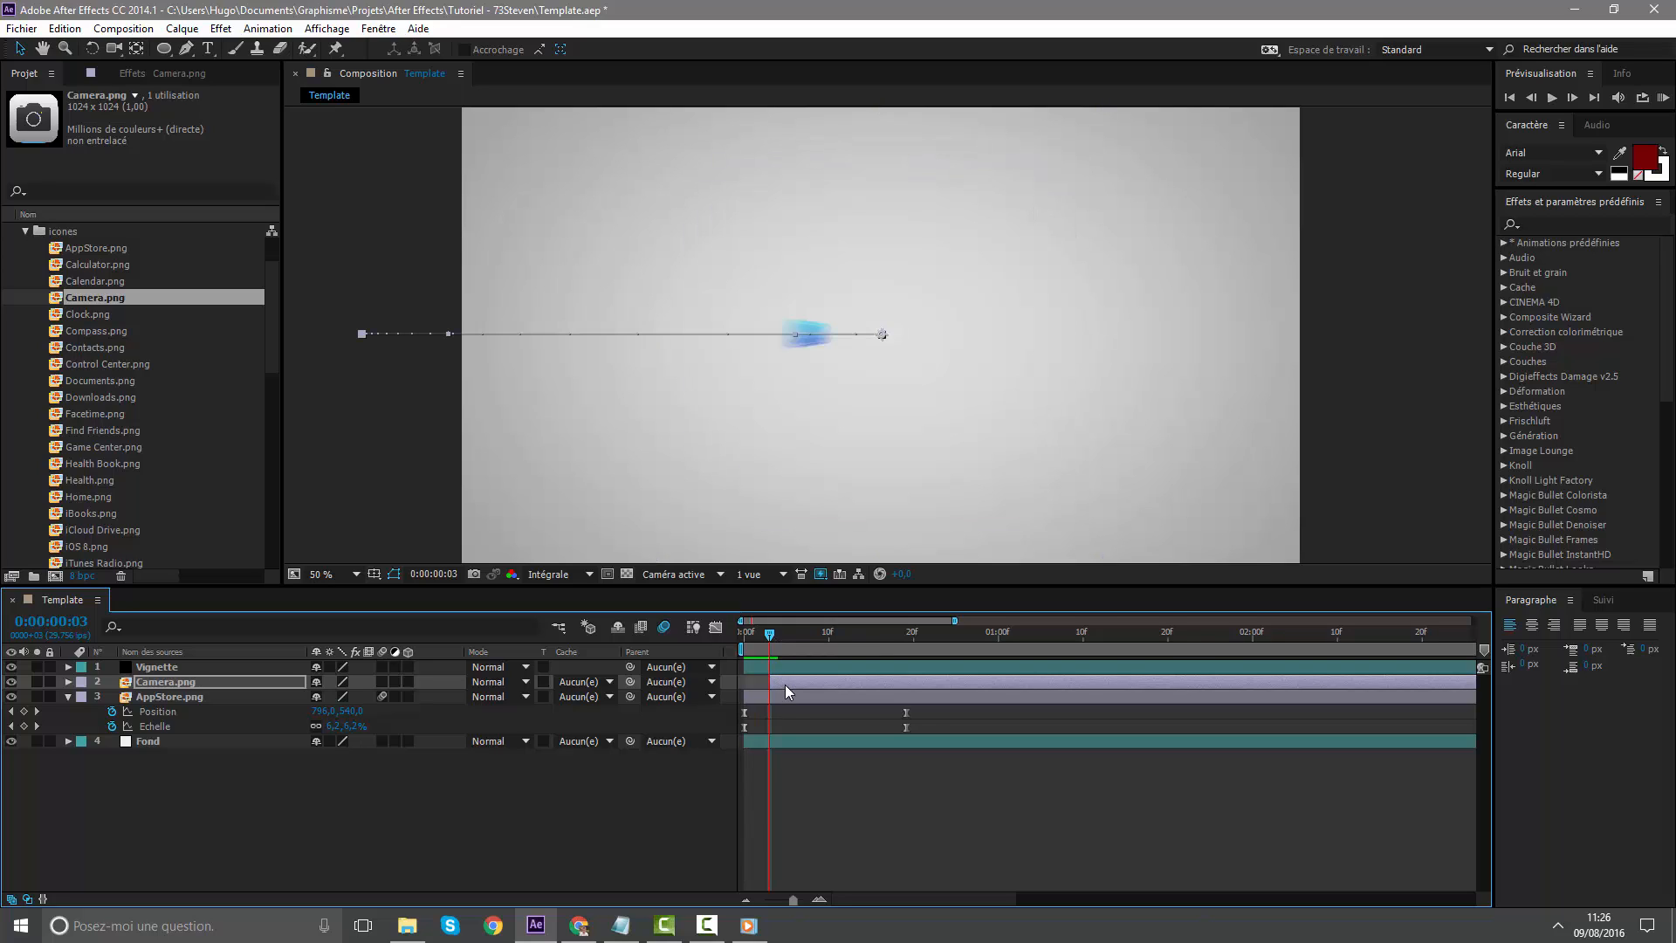
key("u")
left_click_drag(952, 696, 761, 714)
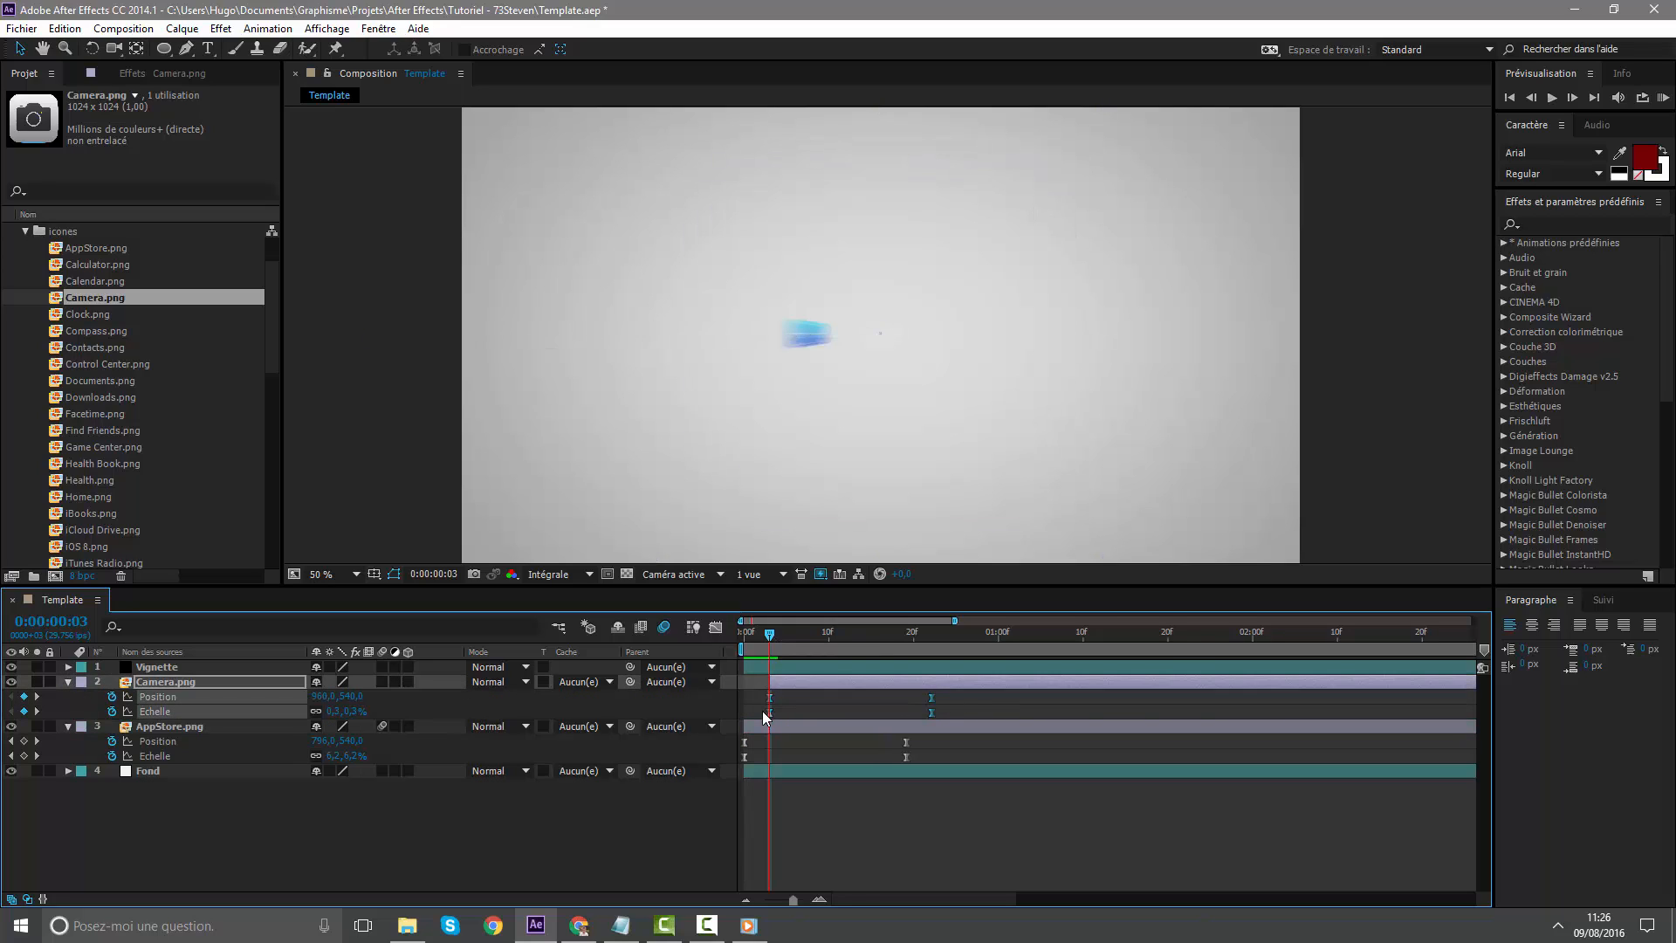
left_click(840, 705)
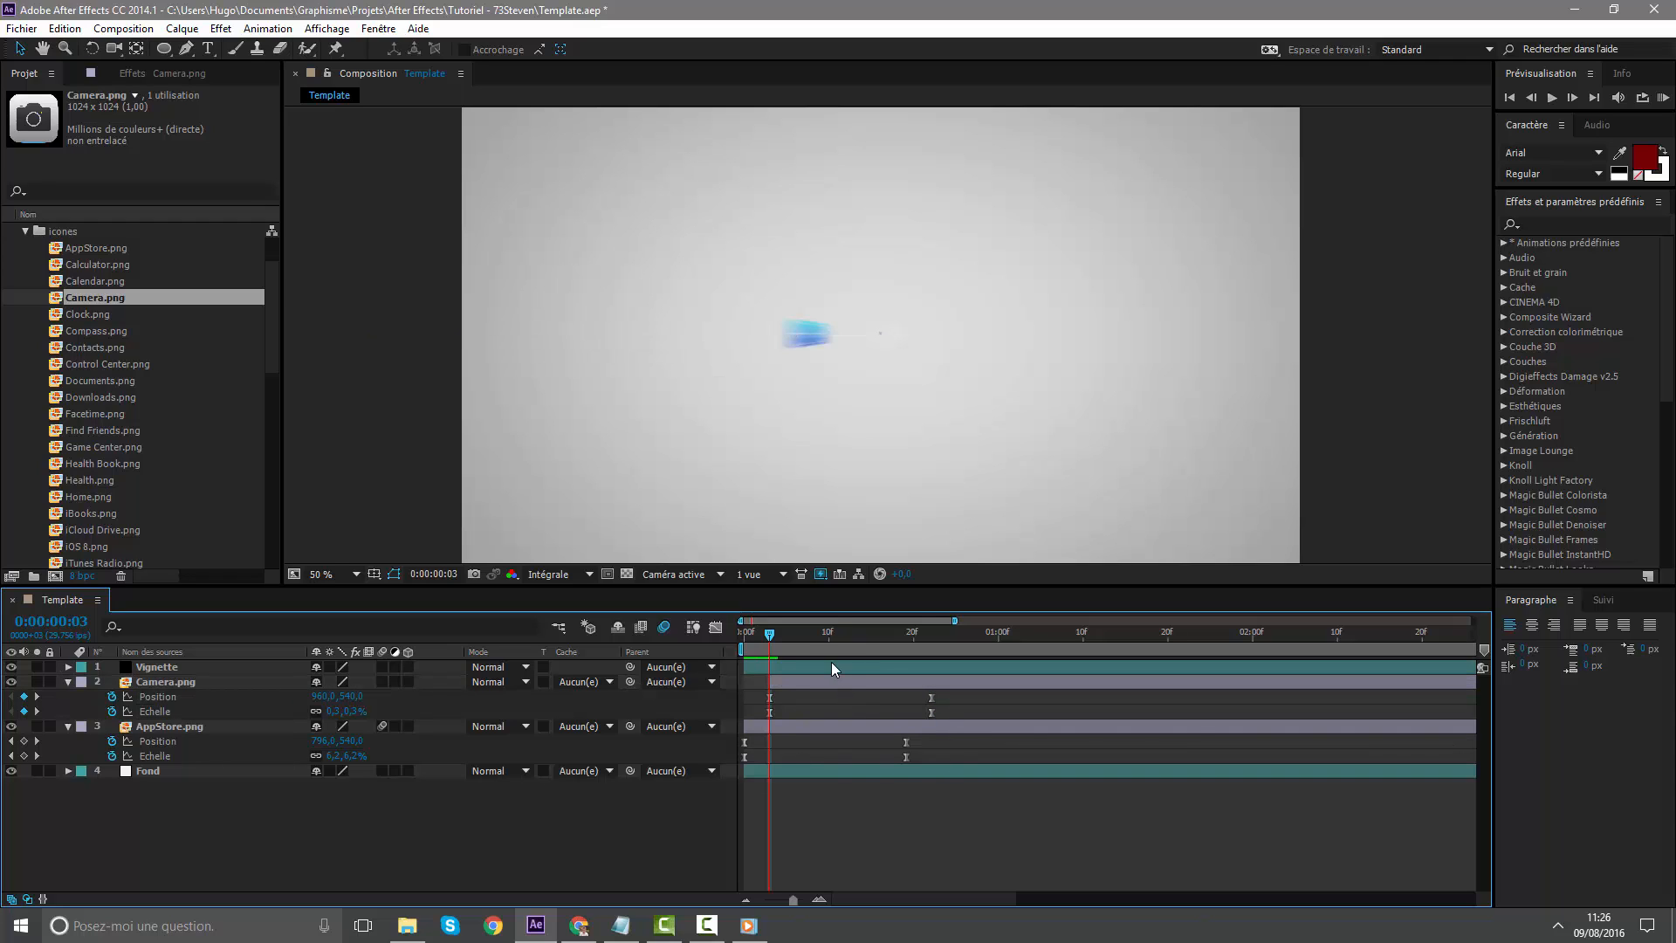
At frame 22, move the Camera.png icon off-screen beyond the upper right, to about 2140, 180, and enable its motion blur
left_click_drag(825, 634, 932, 657)
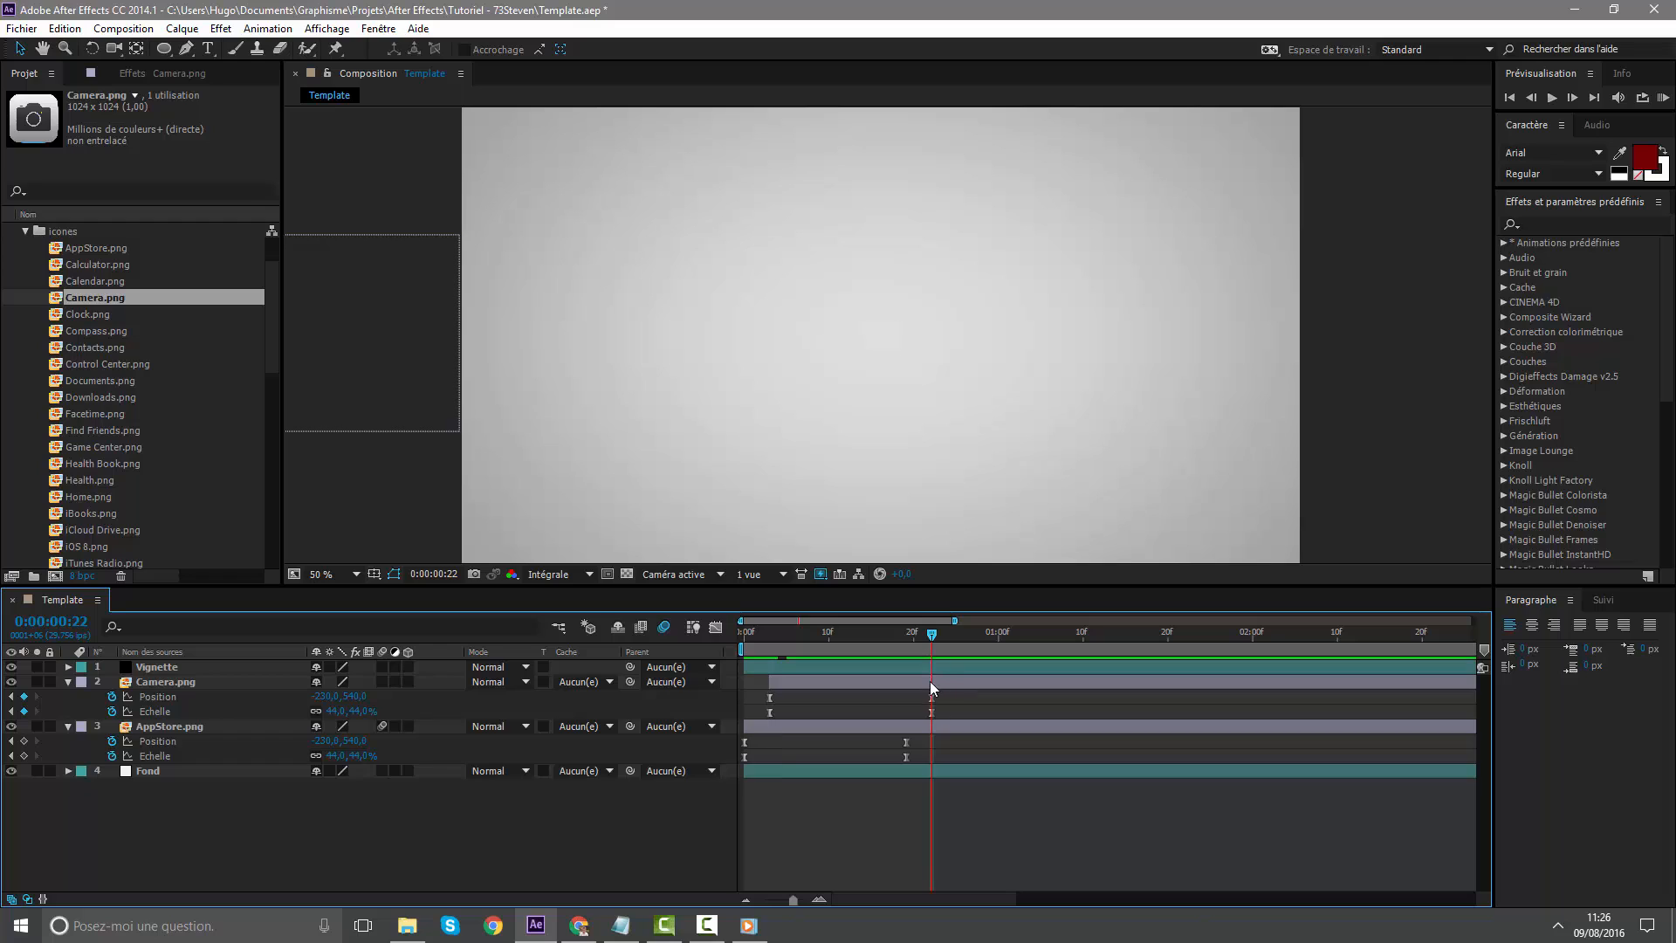
left_click(934, 685)
left_click_drag(389, 307, 1424, 149)
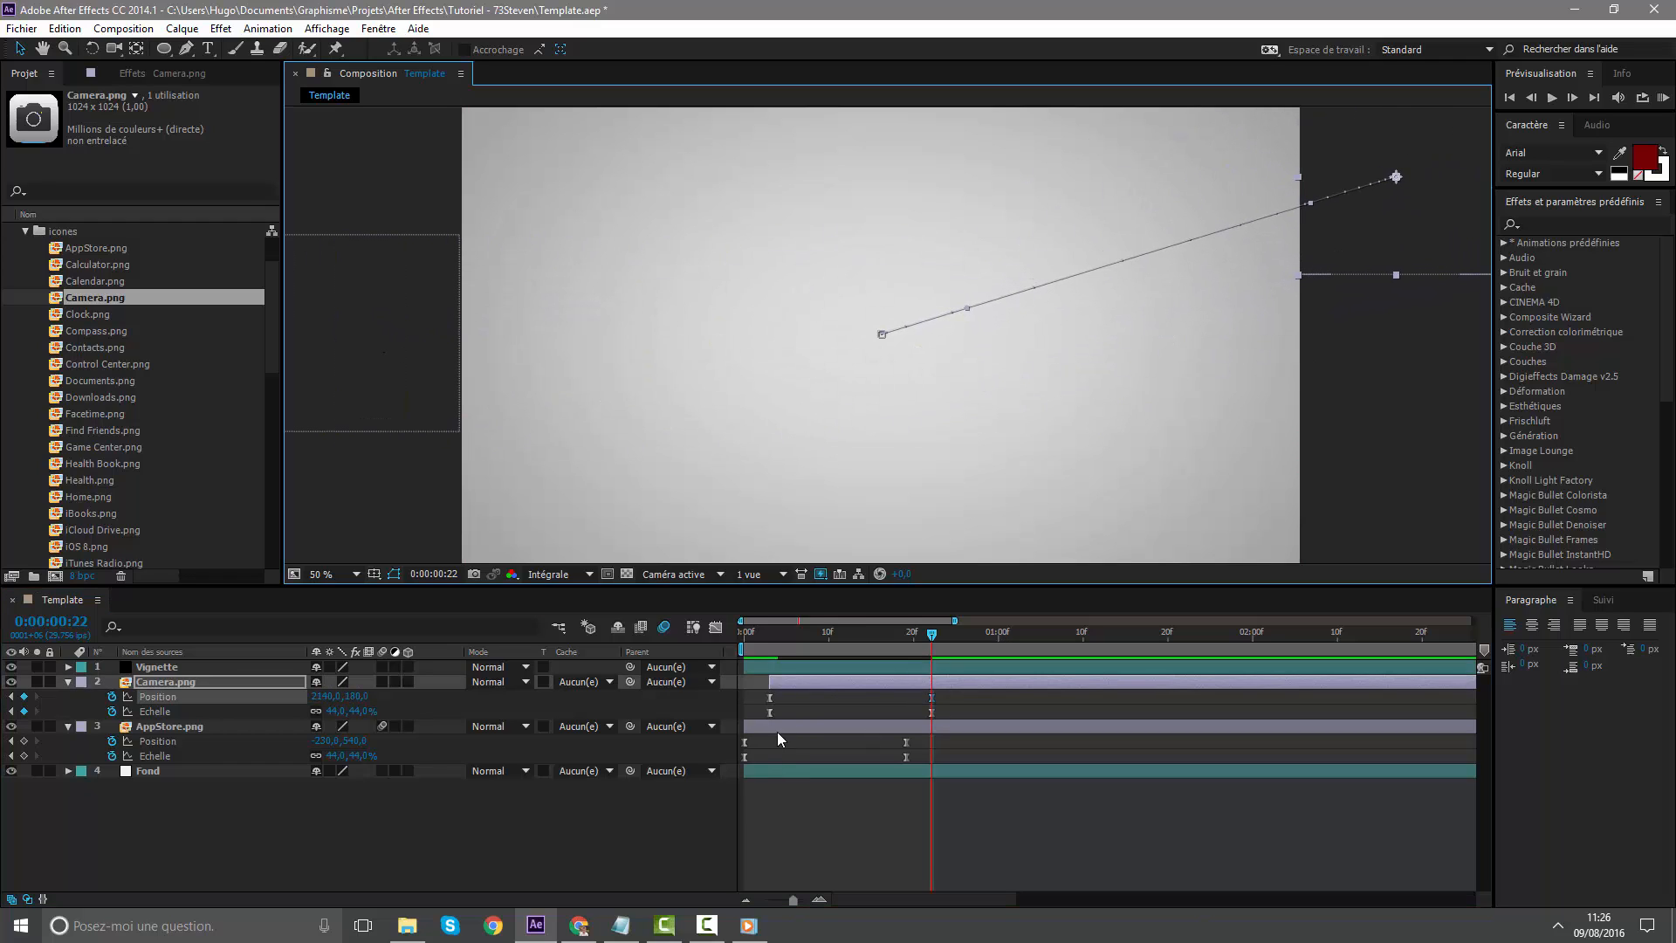
left_click(382, 682)
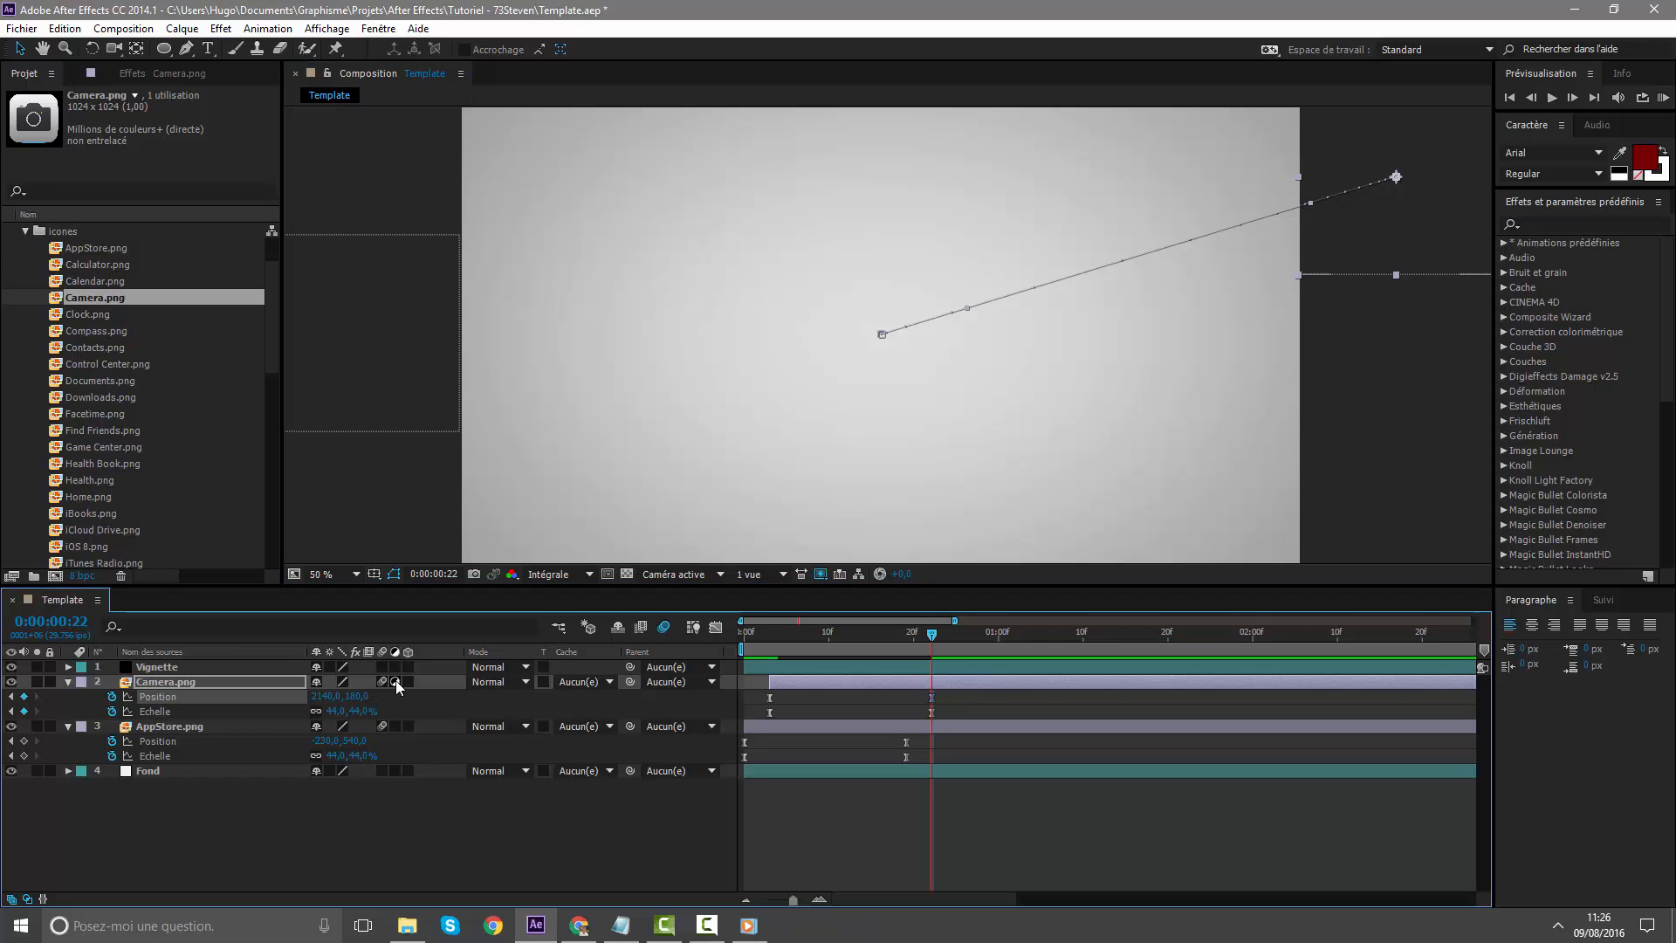
Preview the two-icon animation, view the whole composition at 25%, and compare it with the reference intro video
key("space")
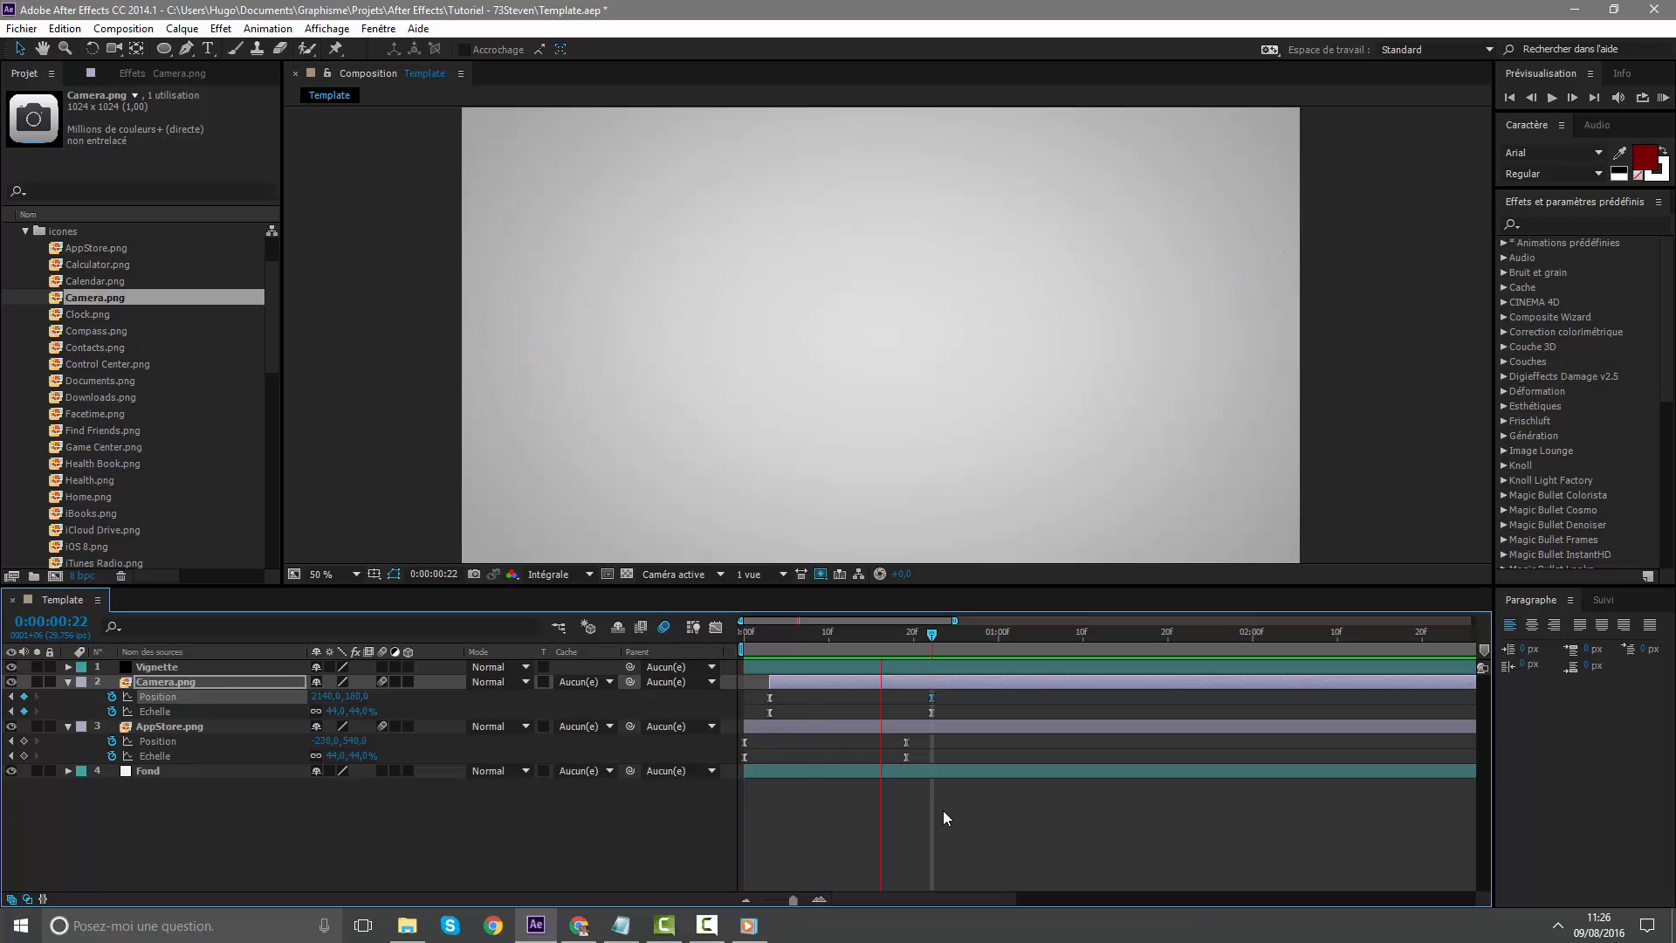
key("space")
key("comma")
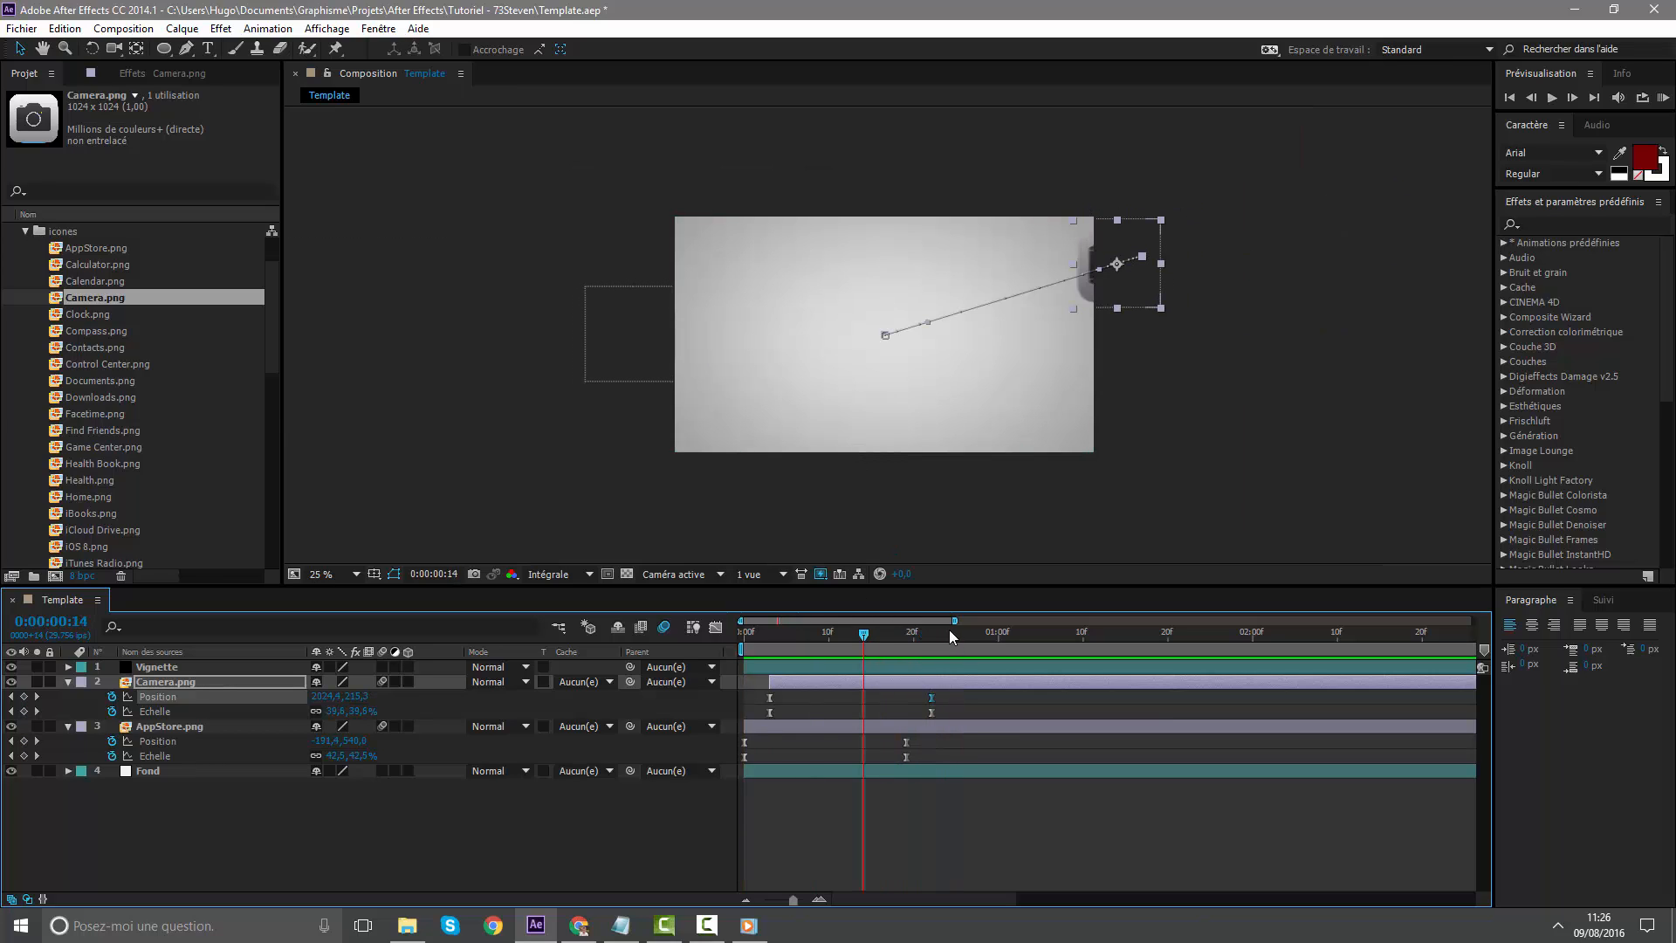
left_click(748, 925)
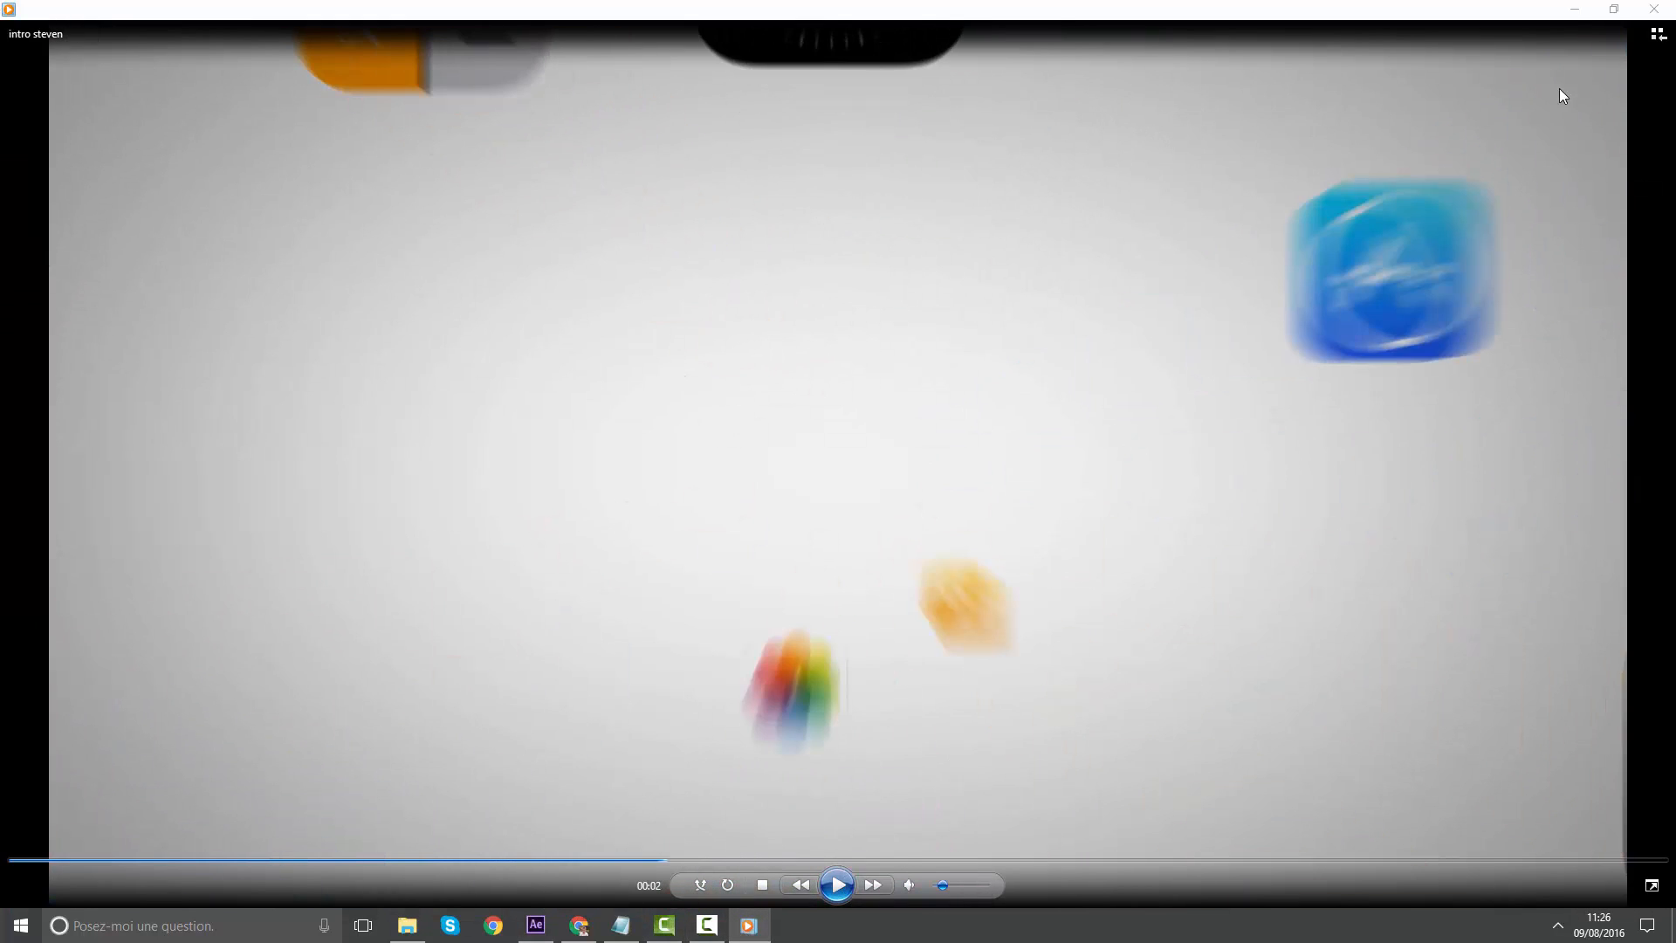
left_click(1573, 10)
Return to the composition, check the Camera.png layer's keyframes, and leave the layer collapsed
left_click(69, 726)
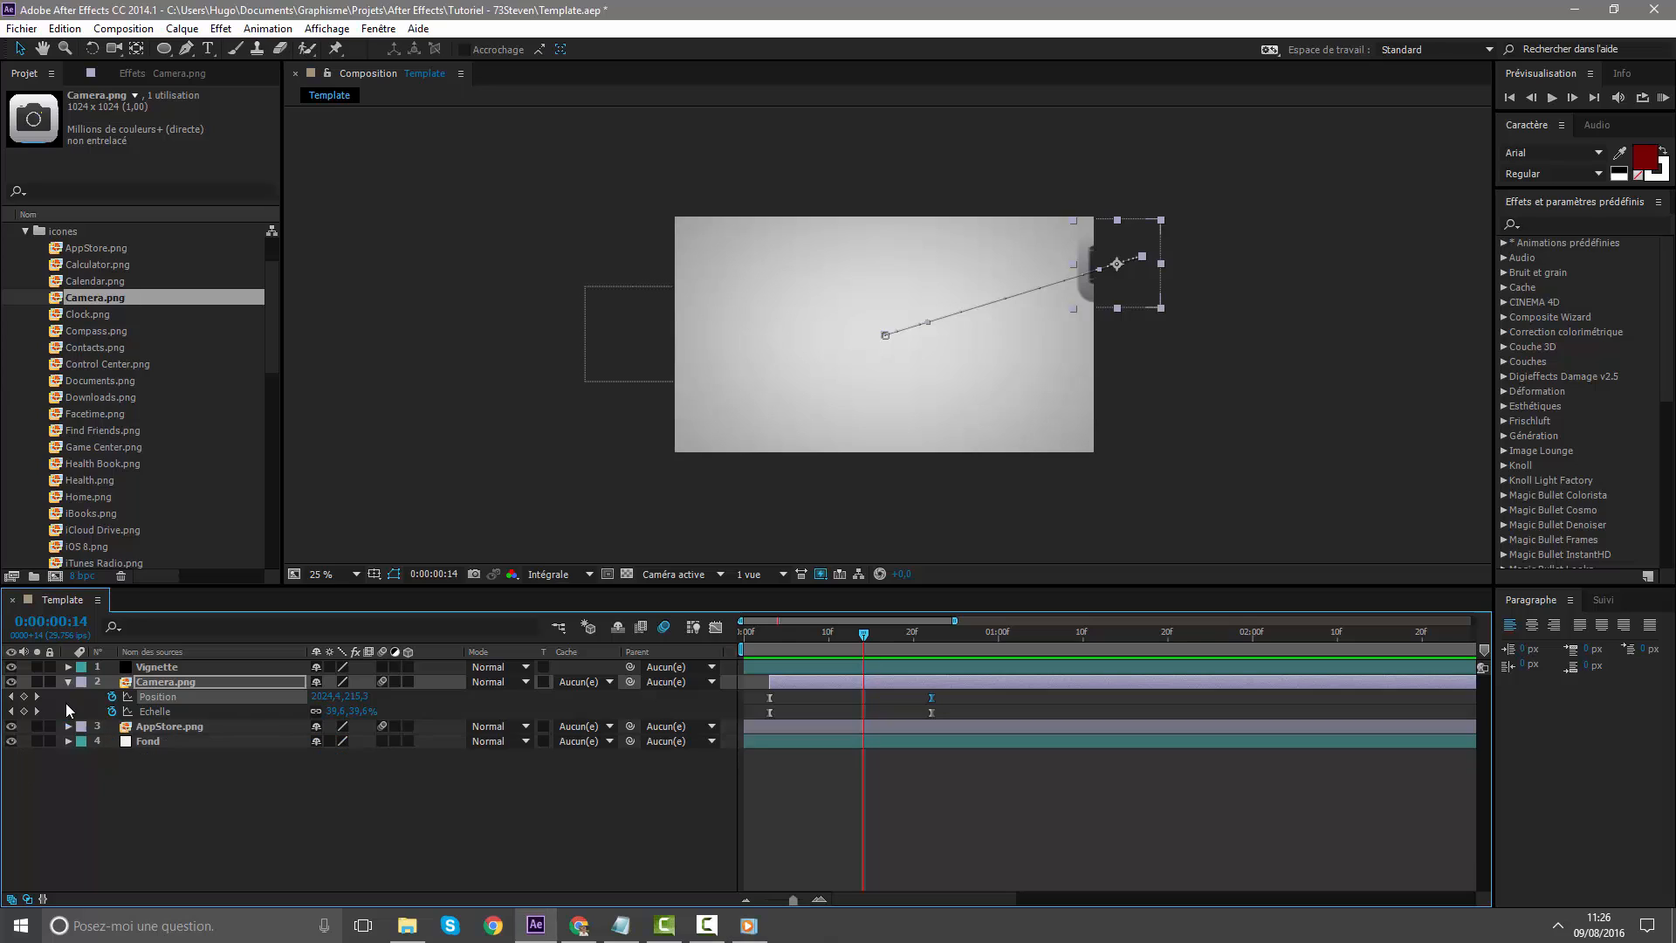
left_click(68, 684)
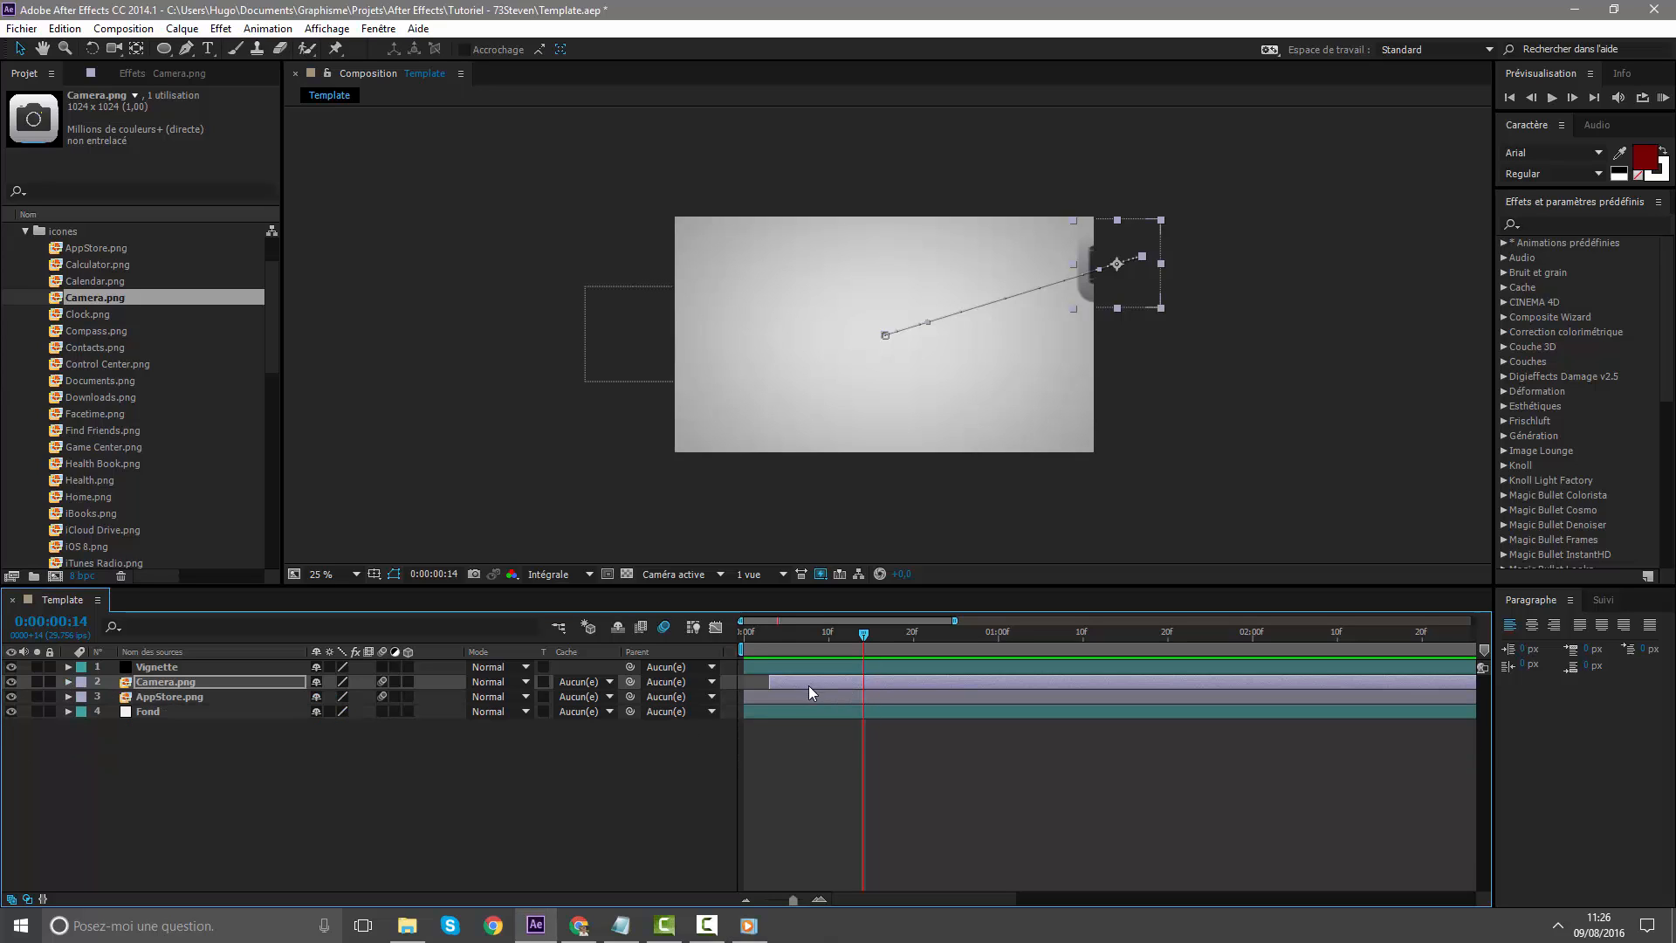
key("u")
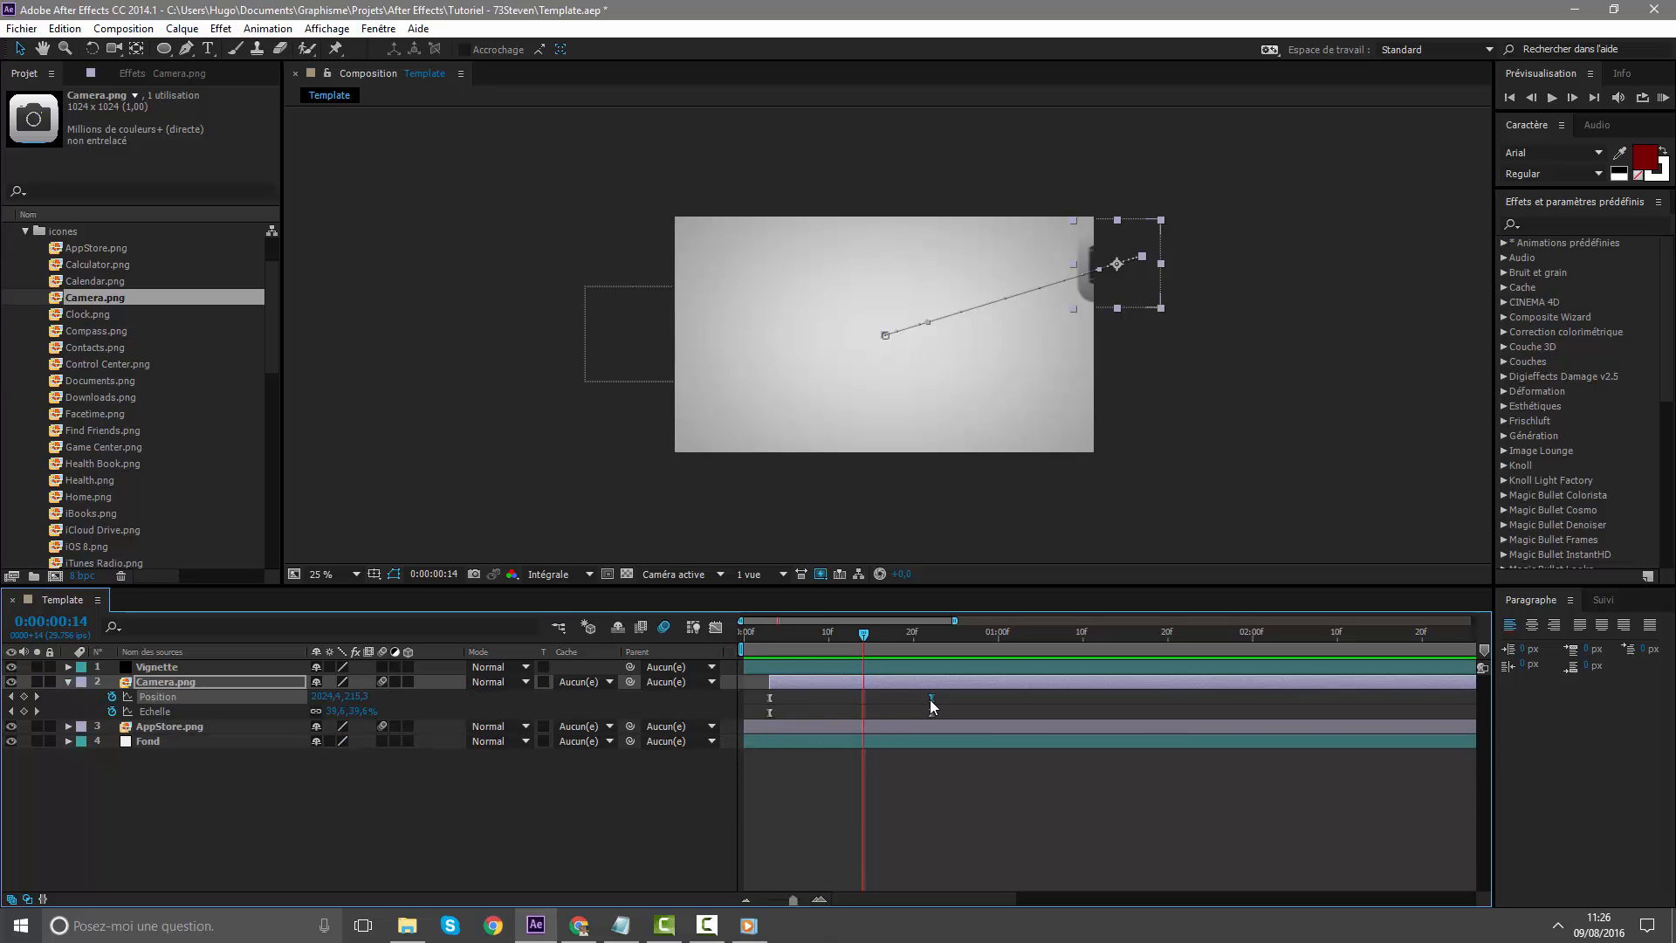
key("u")
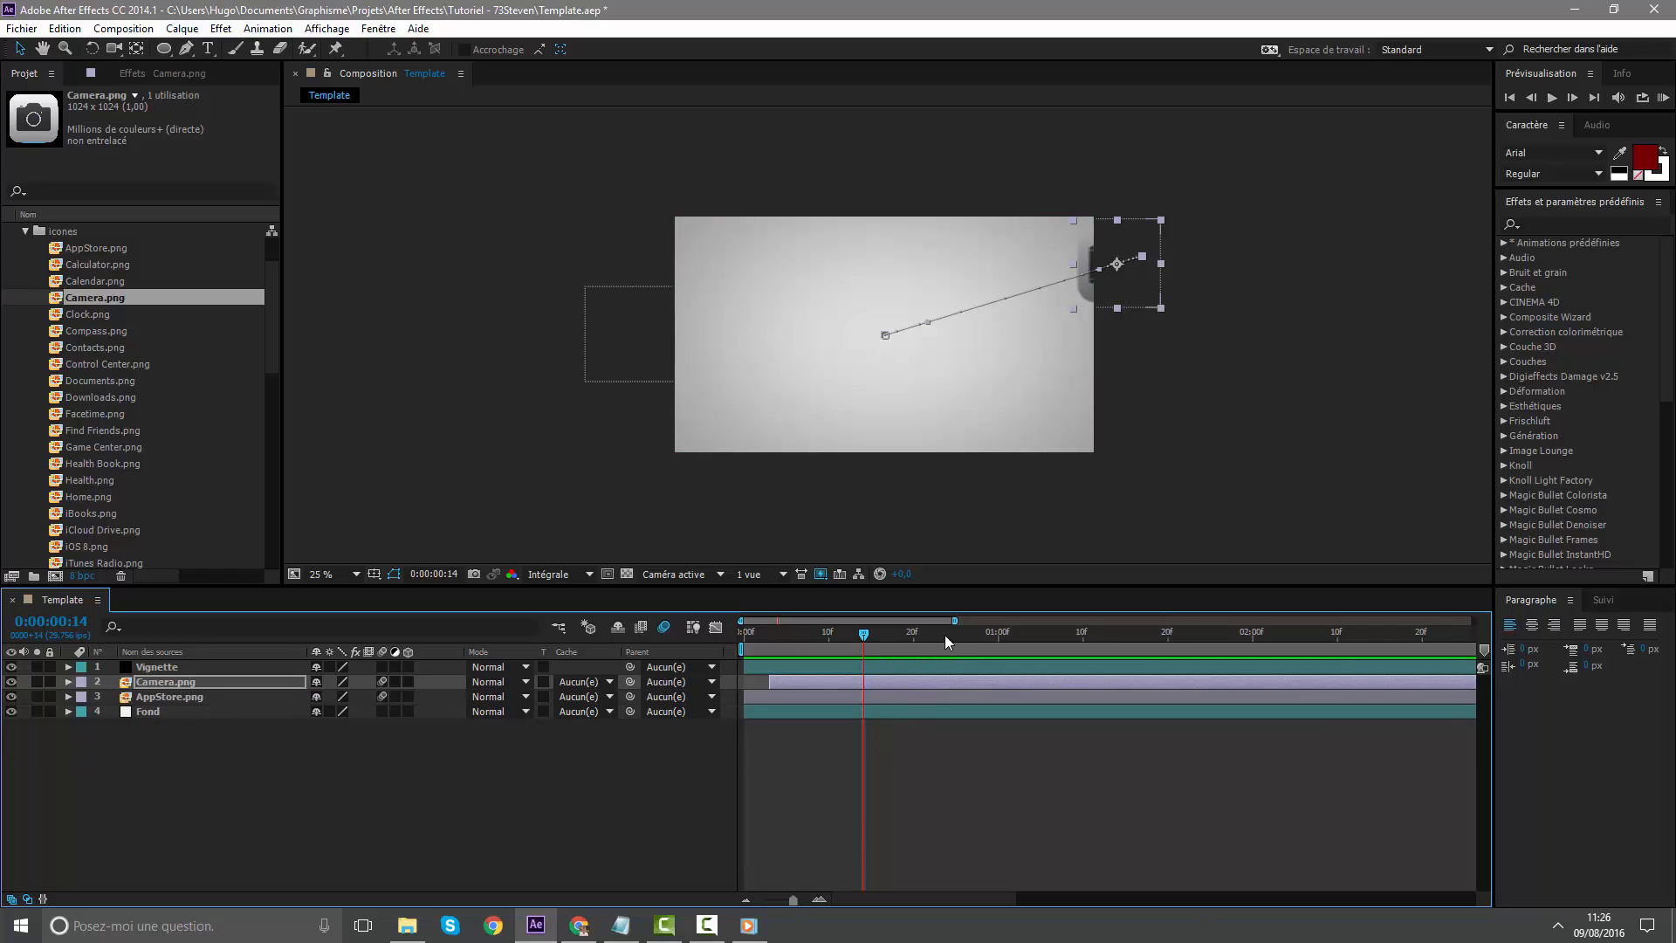
Add the 73Steven reference intro video as the bottom layer, starting at frame 0, and hide its picture so only its audio remains
left_click_drag(955, 620, 1247, 620)
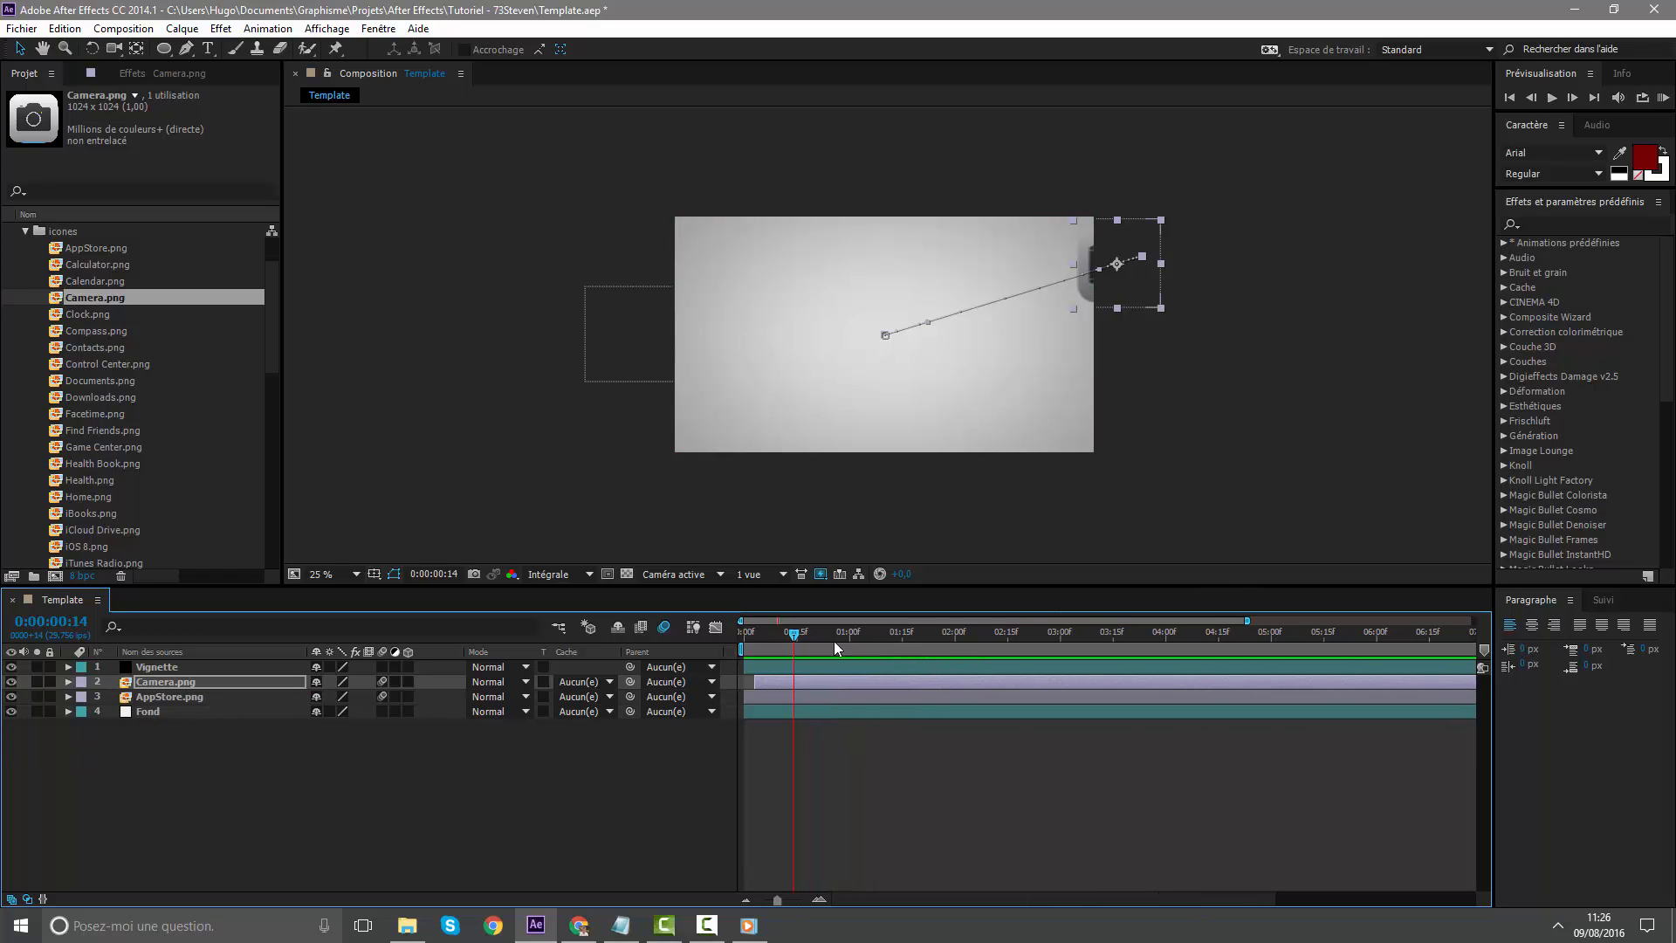
left_click_drag(795, 635, 608, 634)
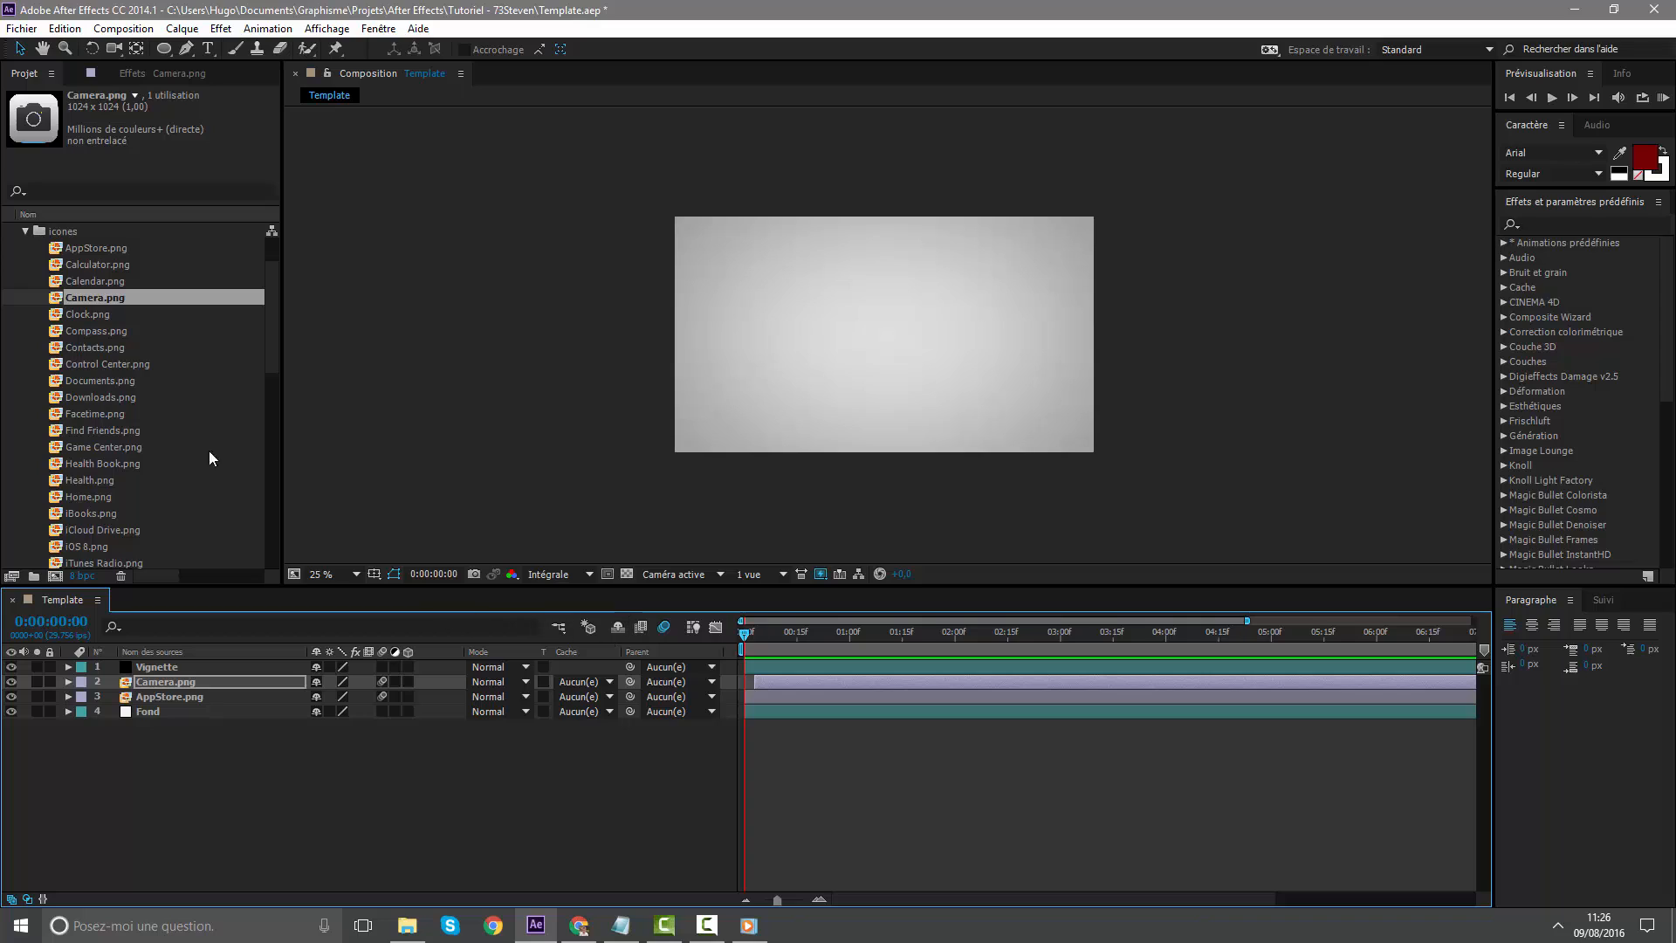
left_click(25, 232)
left_click_drag(72, 365, 765, 725)
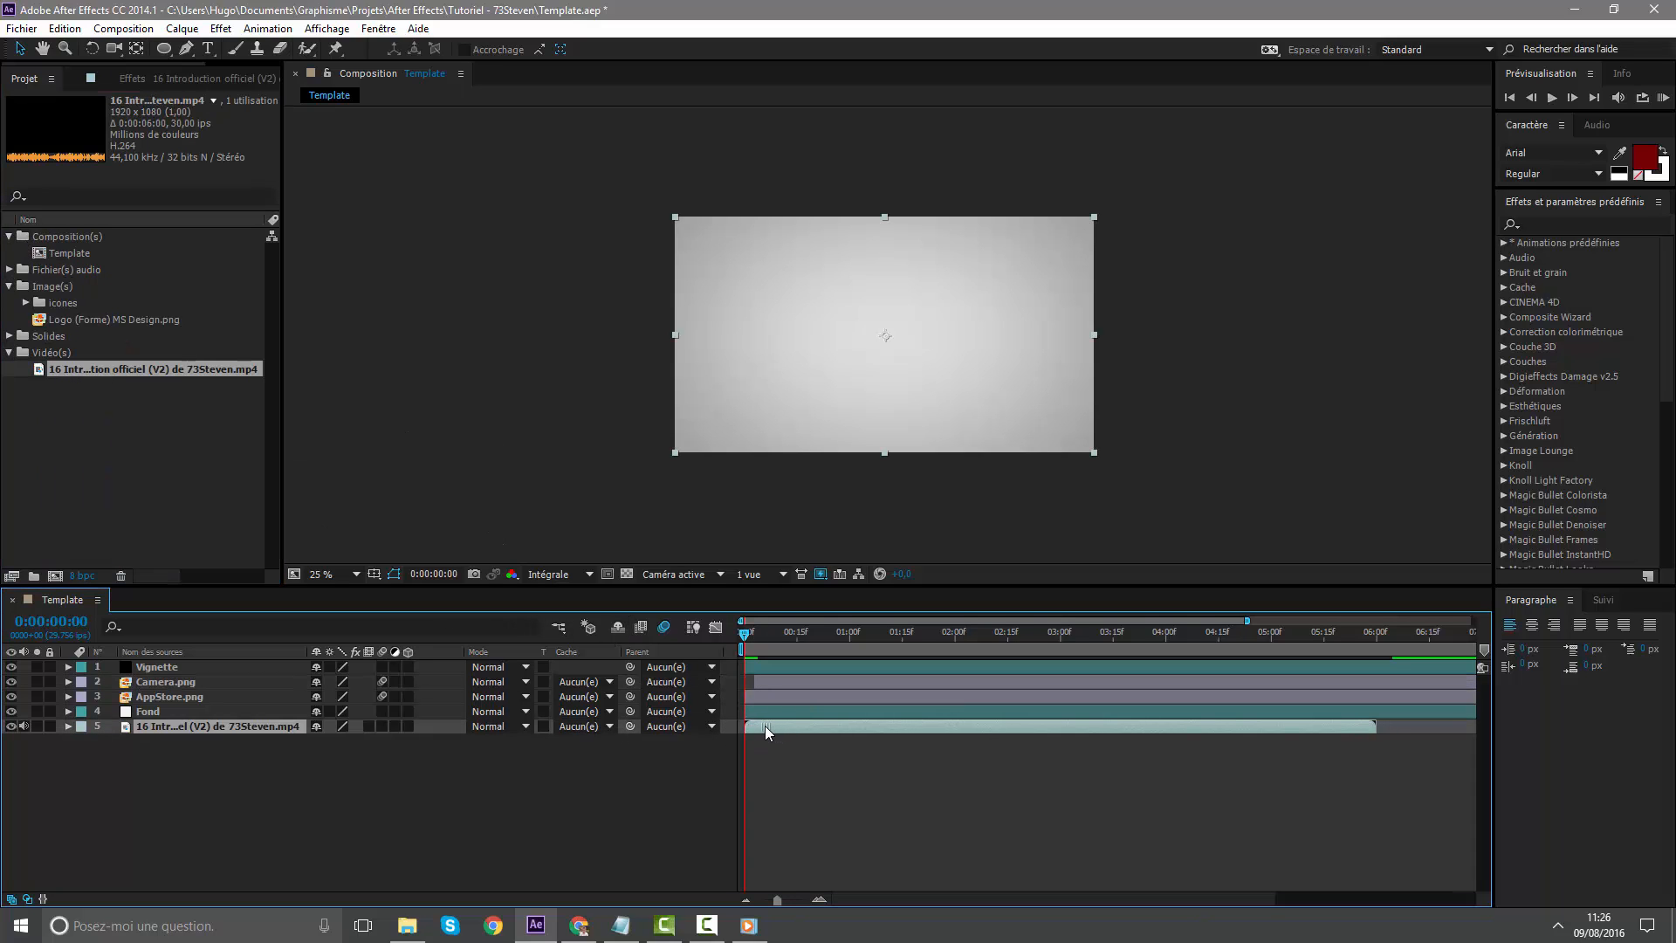
left_click(11, 726)
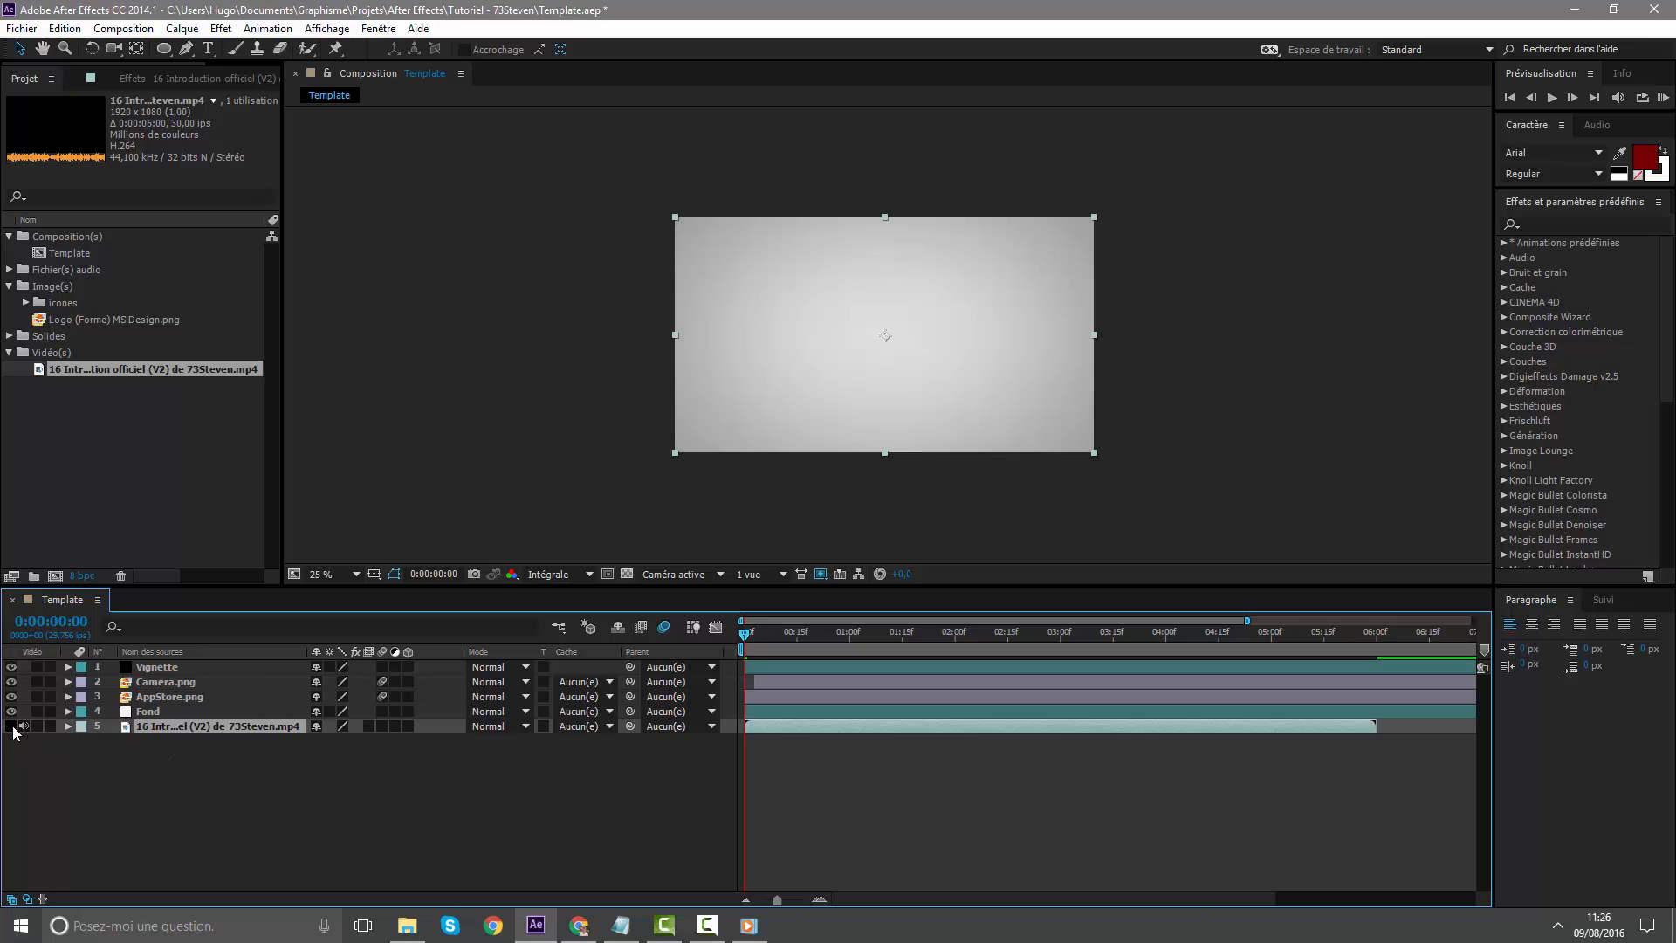
Preview the composition with the reference audio and end the work area at about 0:00:02:24
left_click(887, 773)
key("KP_0")
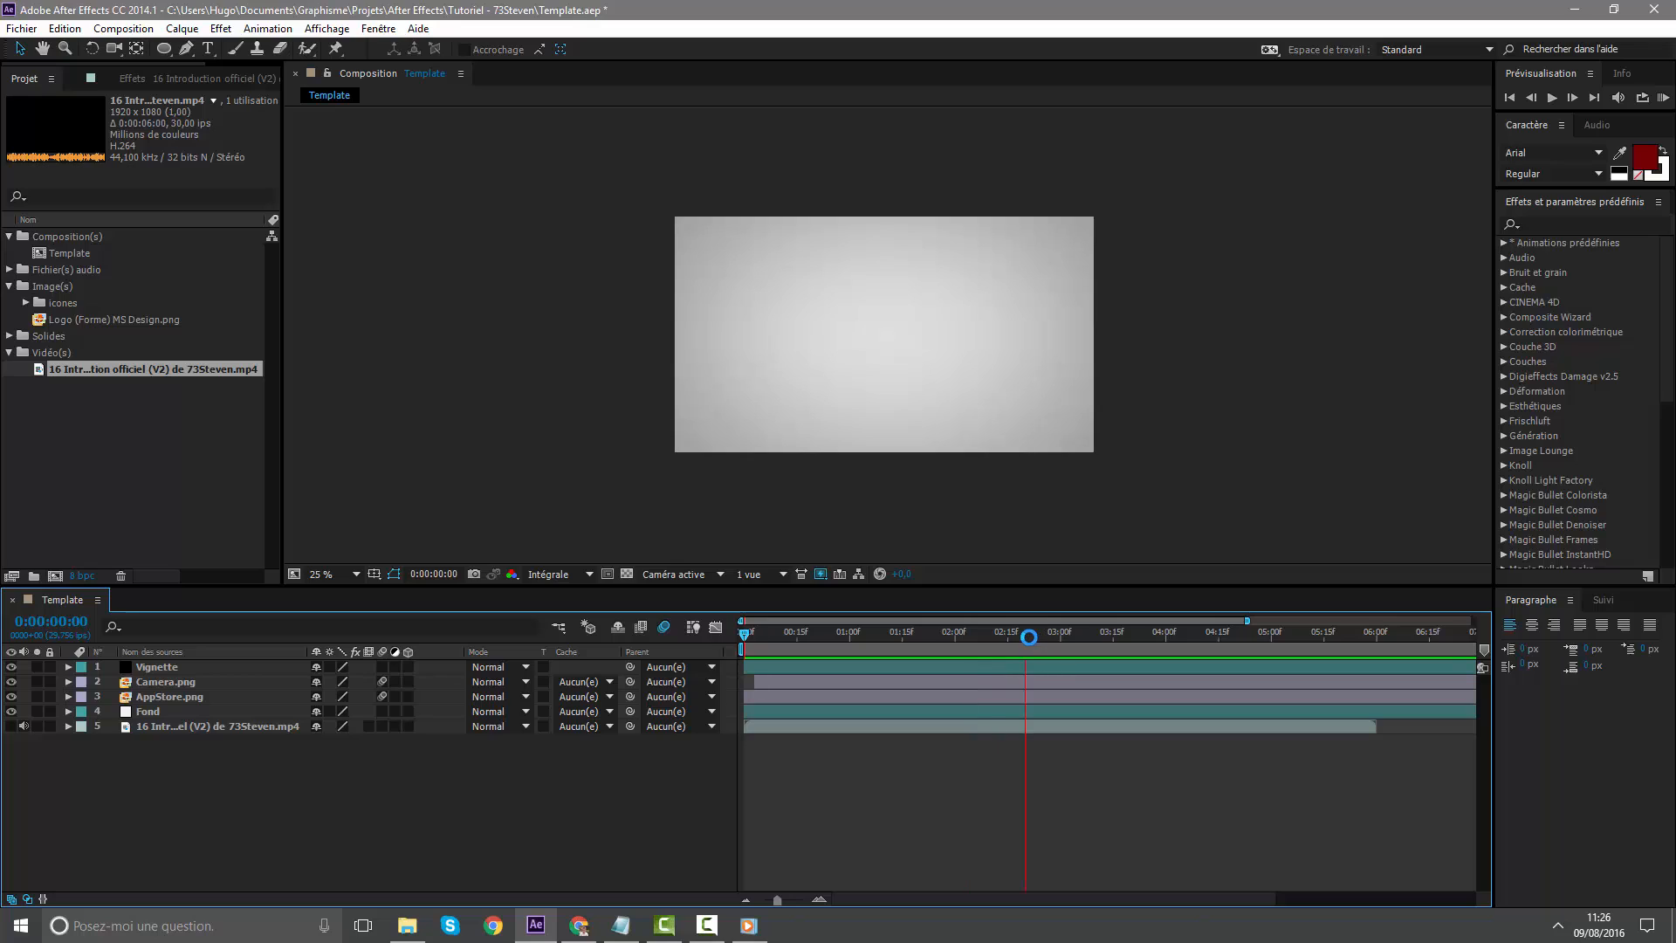
left_click(1034, 634)
left_click_drag(1035, 639, 1015, 646)
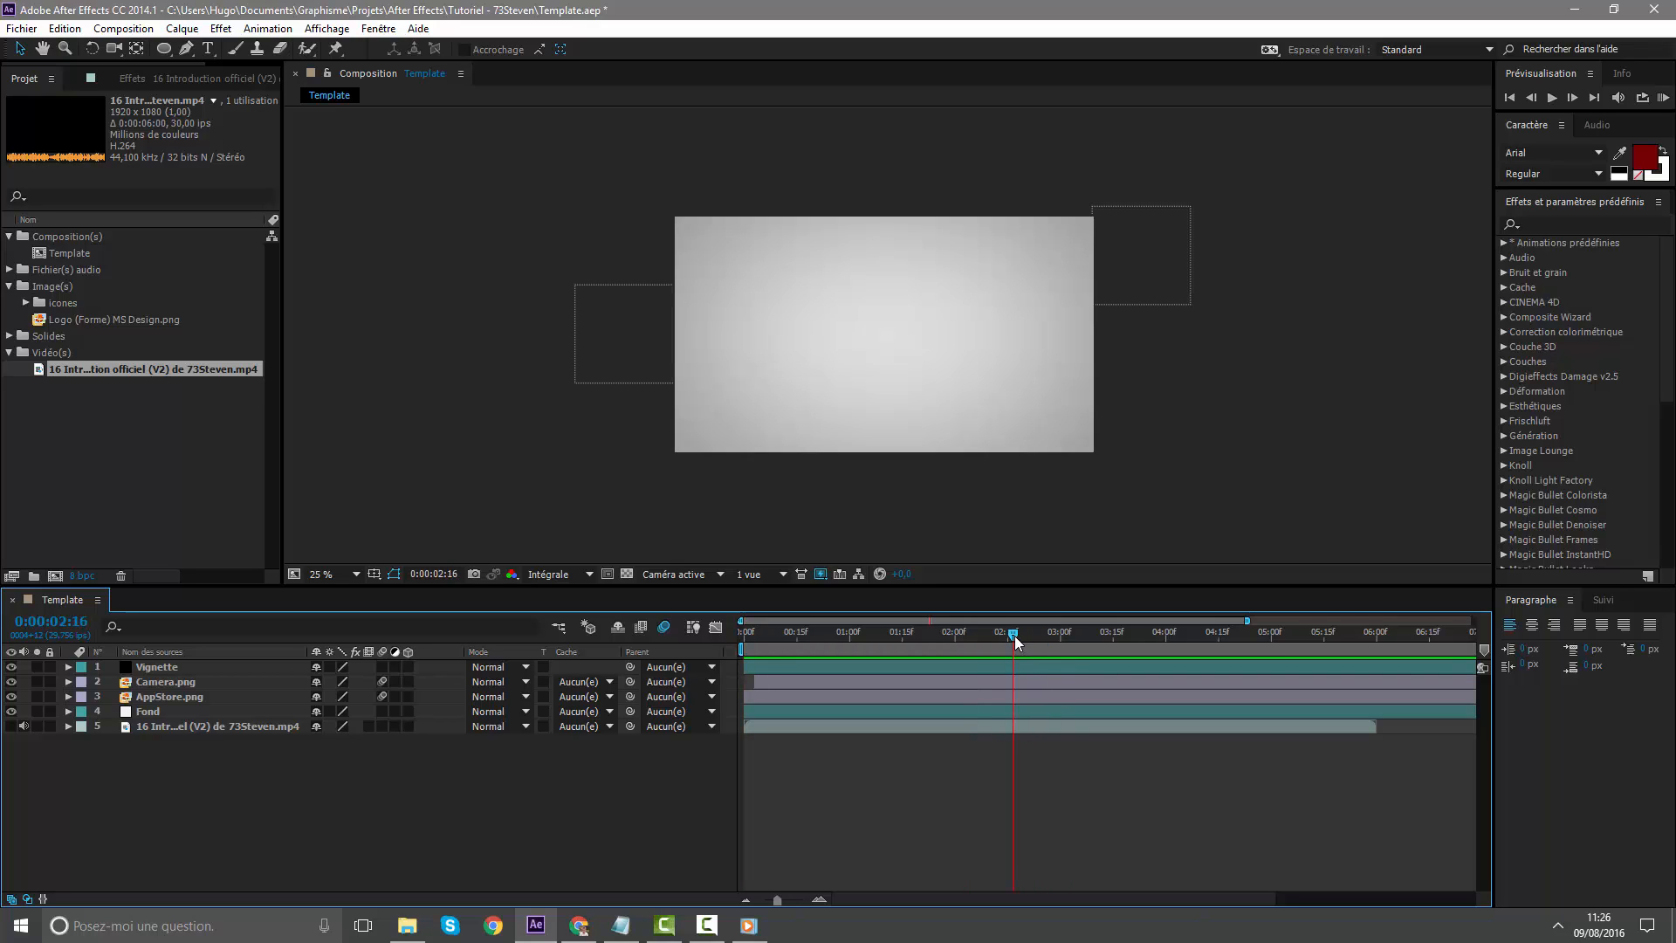
left_click_drag(1014, 635, 1040, 636)
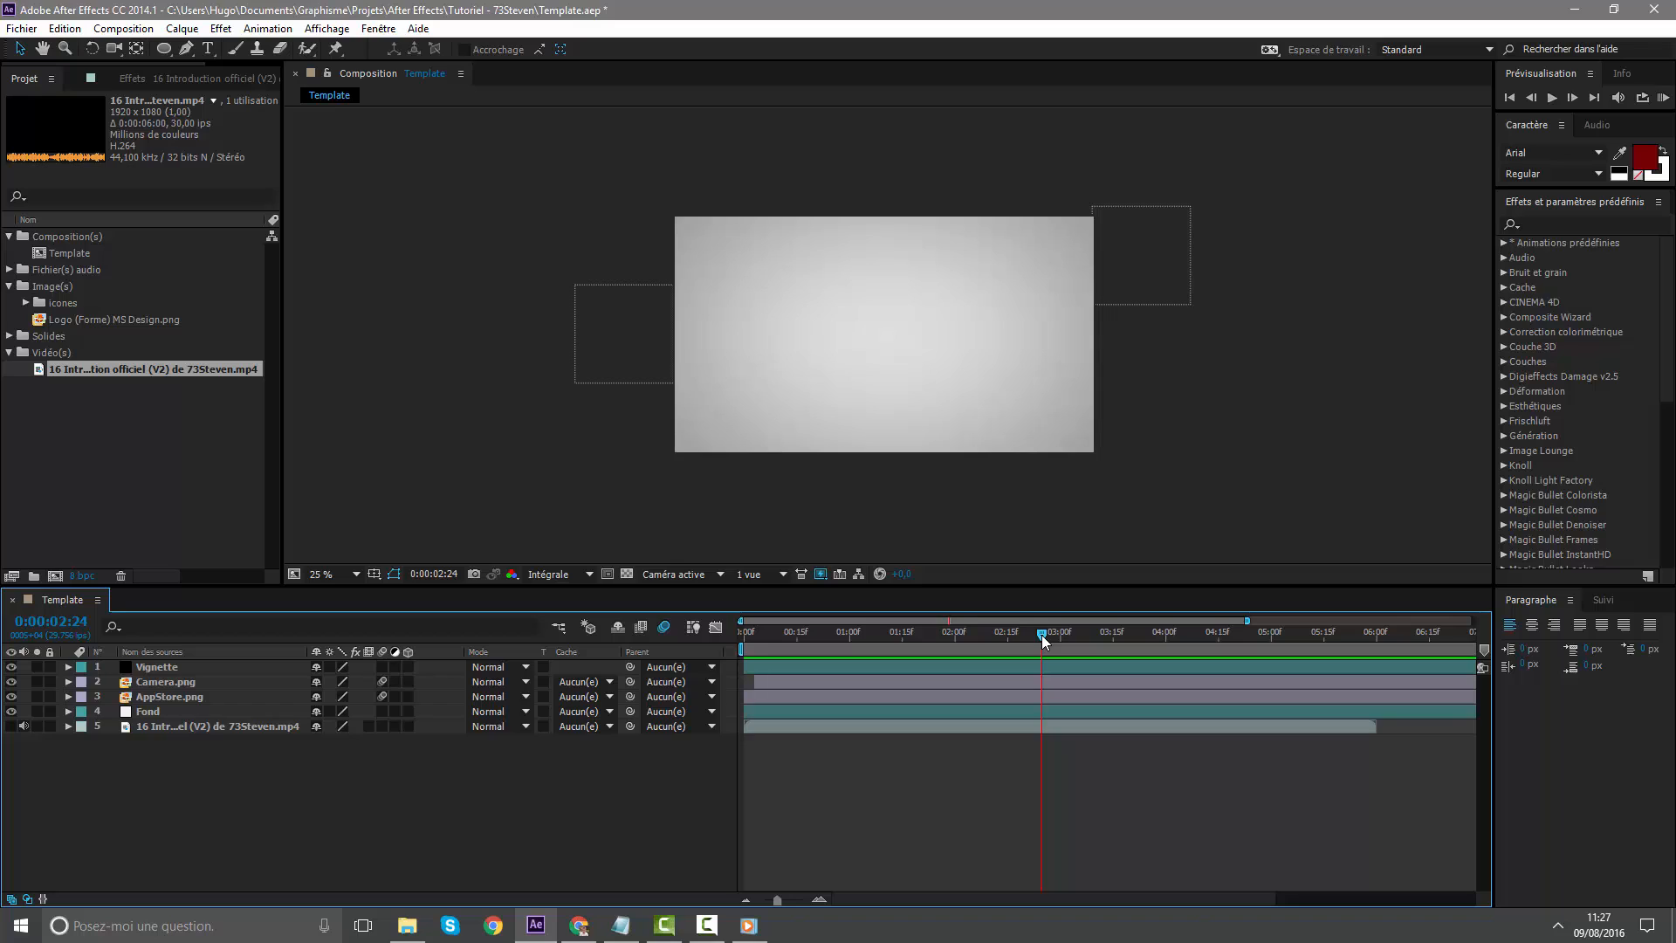
key("n")
mouse_move(1042, 636)
left_mouse_down()
mouse_move(751, 664)
mouse_move(1039, 661)
left_mouse_up()
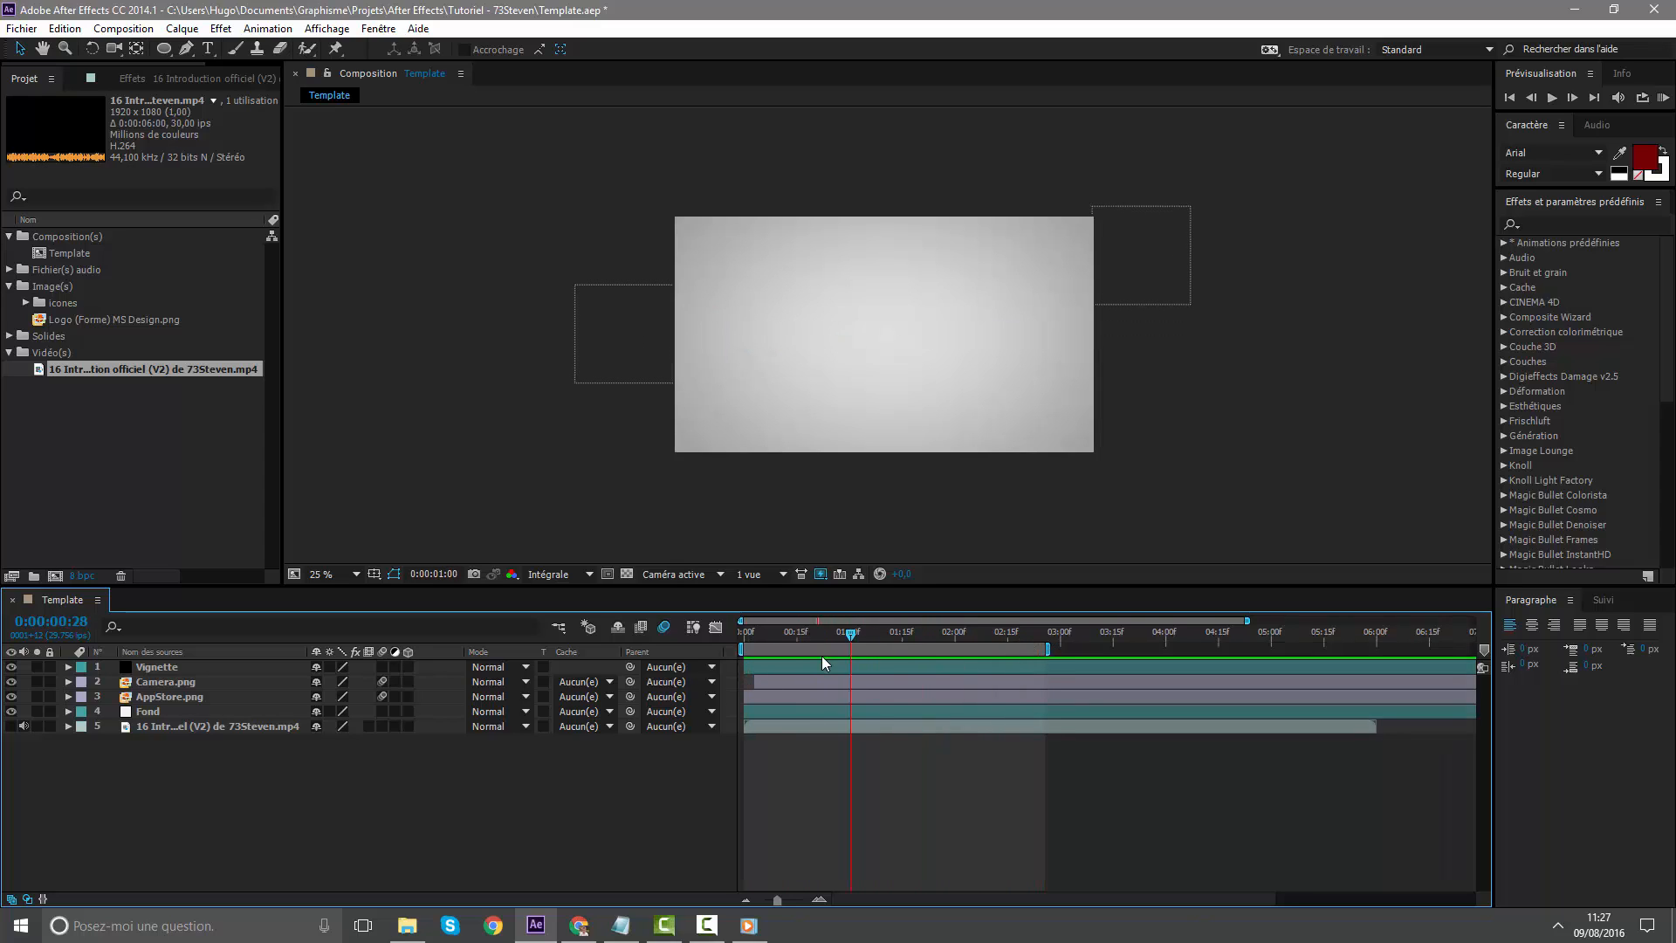
left_click_drag(821, 657, 803, 661)
left_click(788, 684)
left_click(787, 694)
left_click(784, 684)
left_click(784, 696)
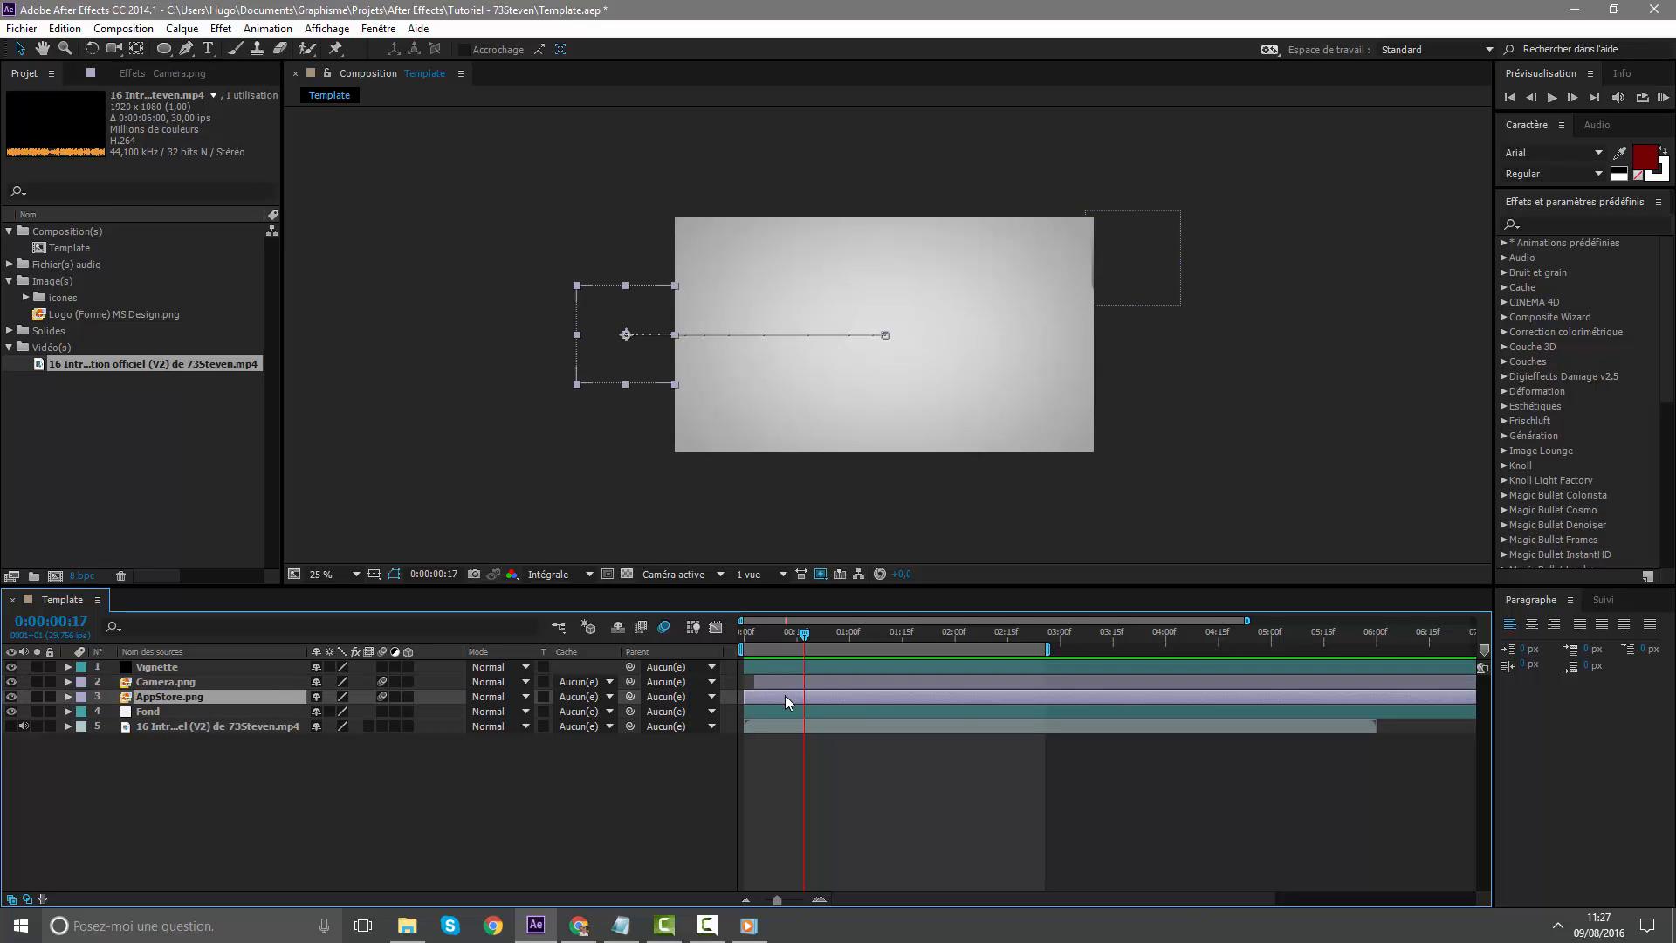
left_click(786, 689)
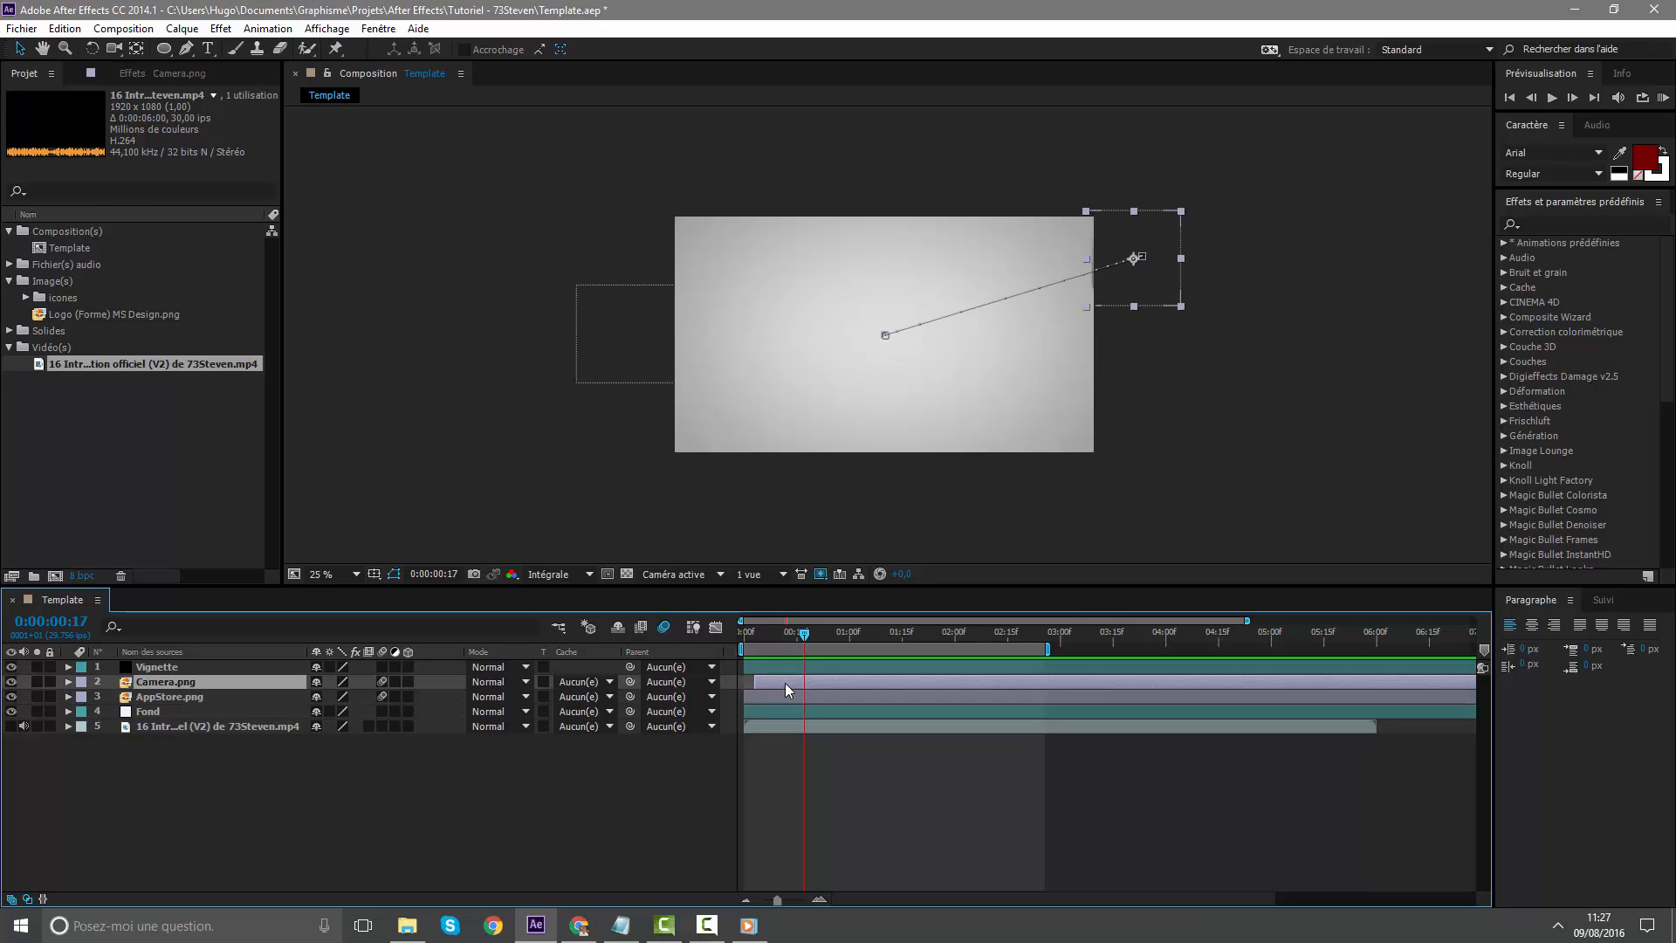
left_click(863, 695)
left_click(855, 685)
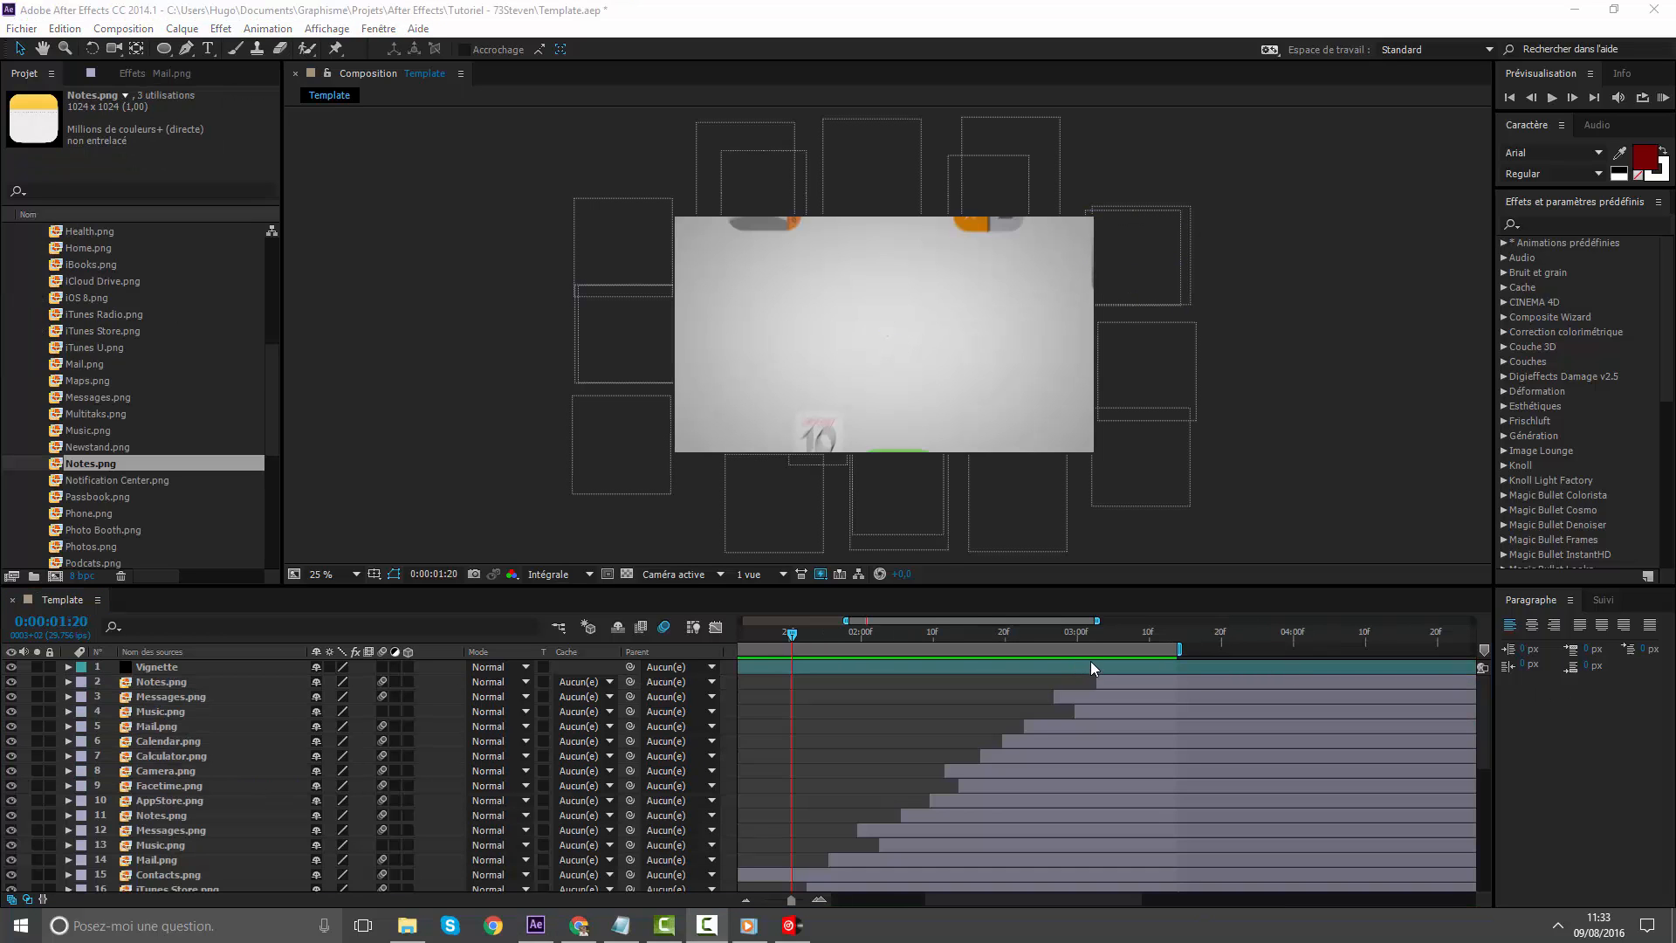
Review the full stack of staggered icon layers and enable motion blur on the topmost Music.png layer
left_click_drag(990, 620, 864, 633)
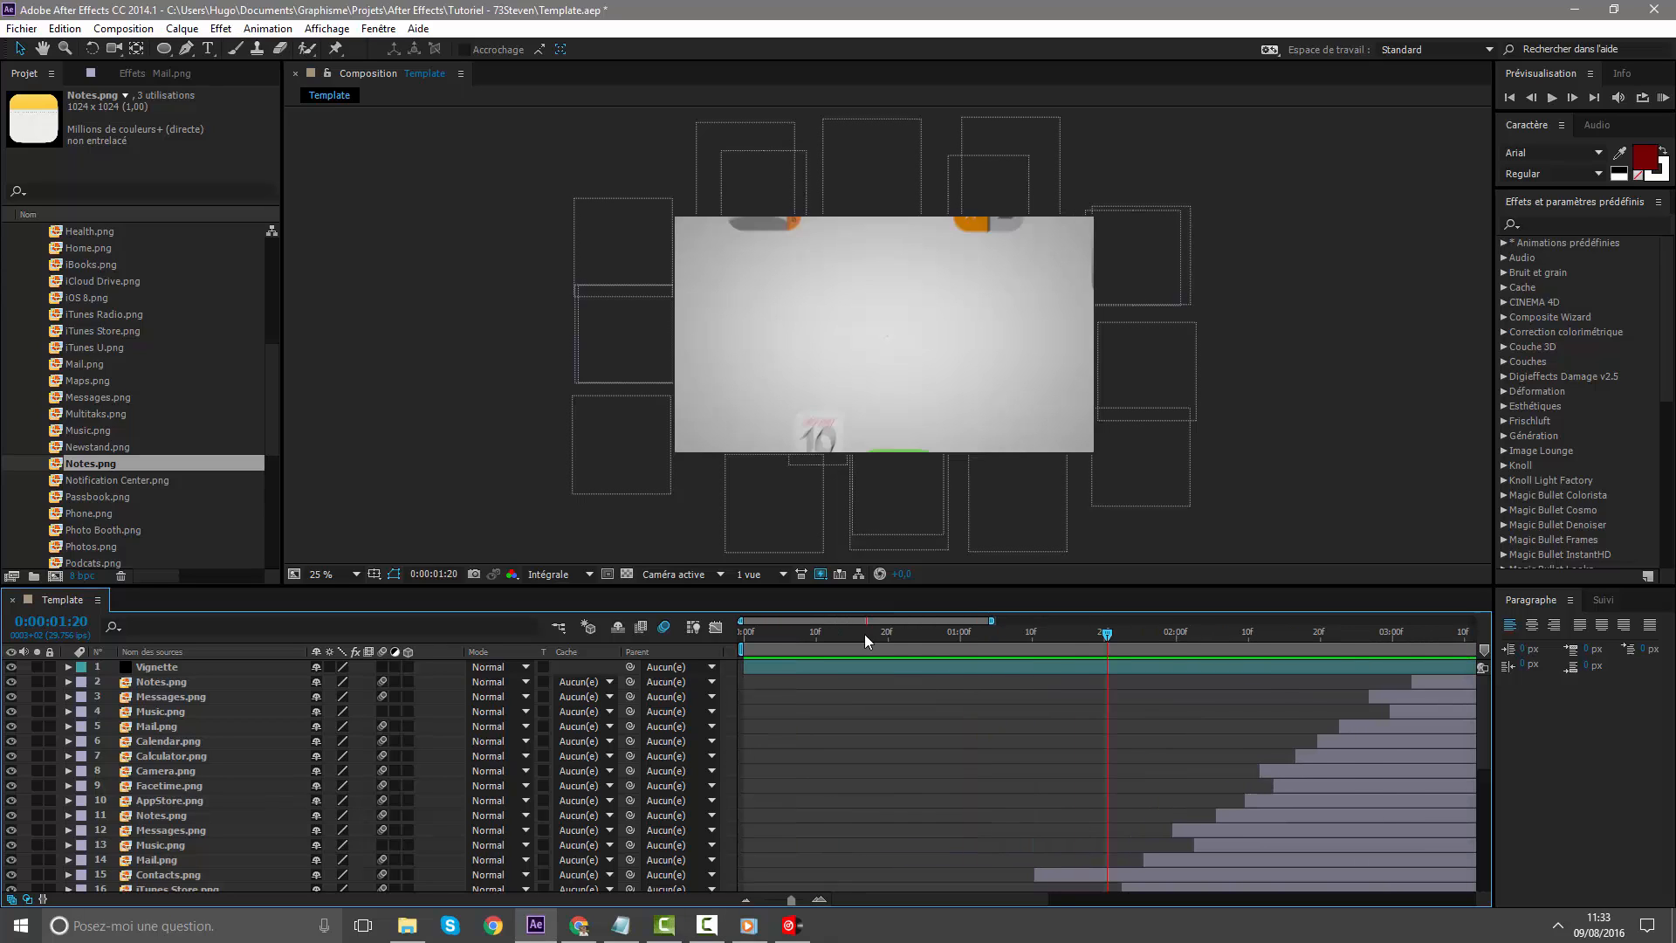
left_click_drag(991, 620, 1235, 622)
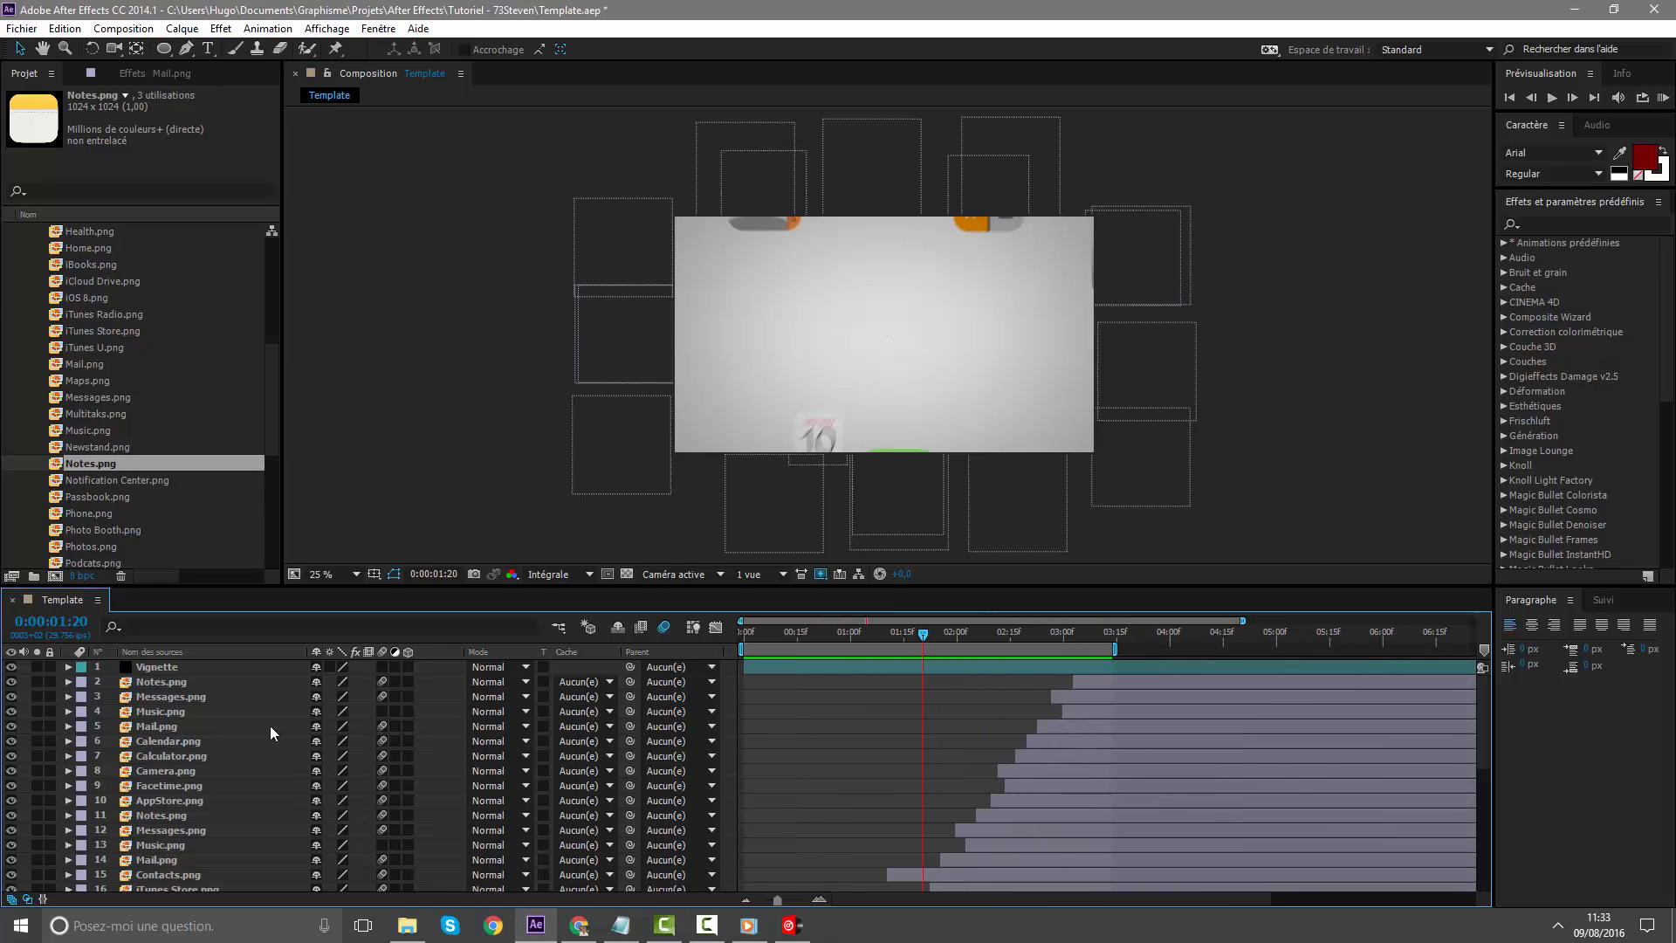
scroll(227, 733, "down", 6)
left_click(180, 843)
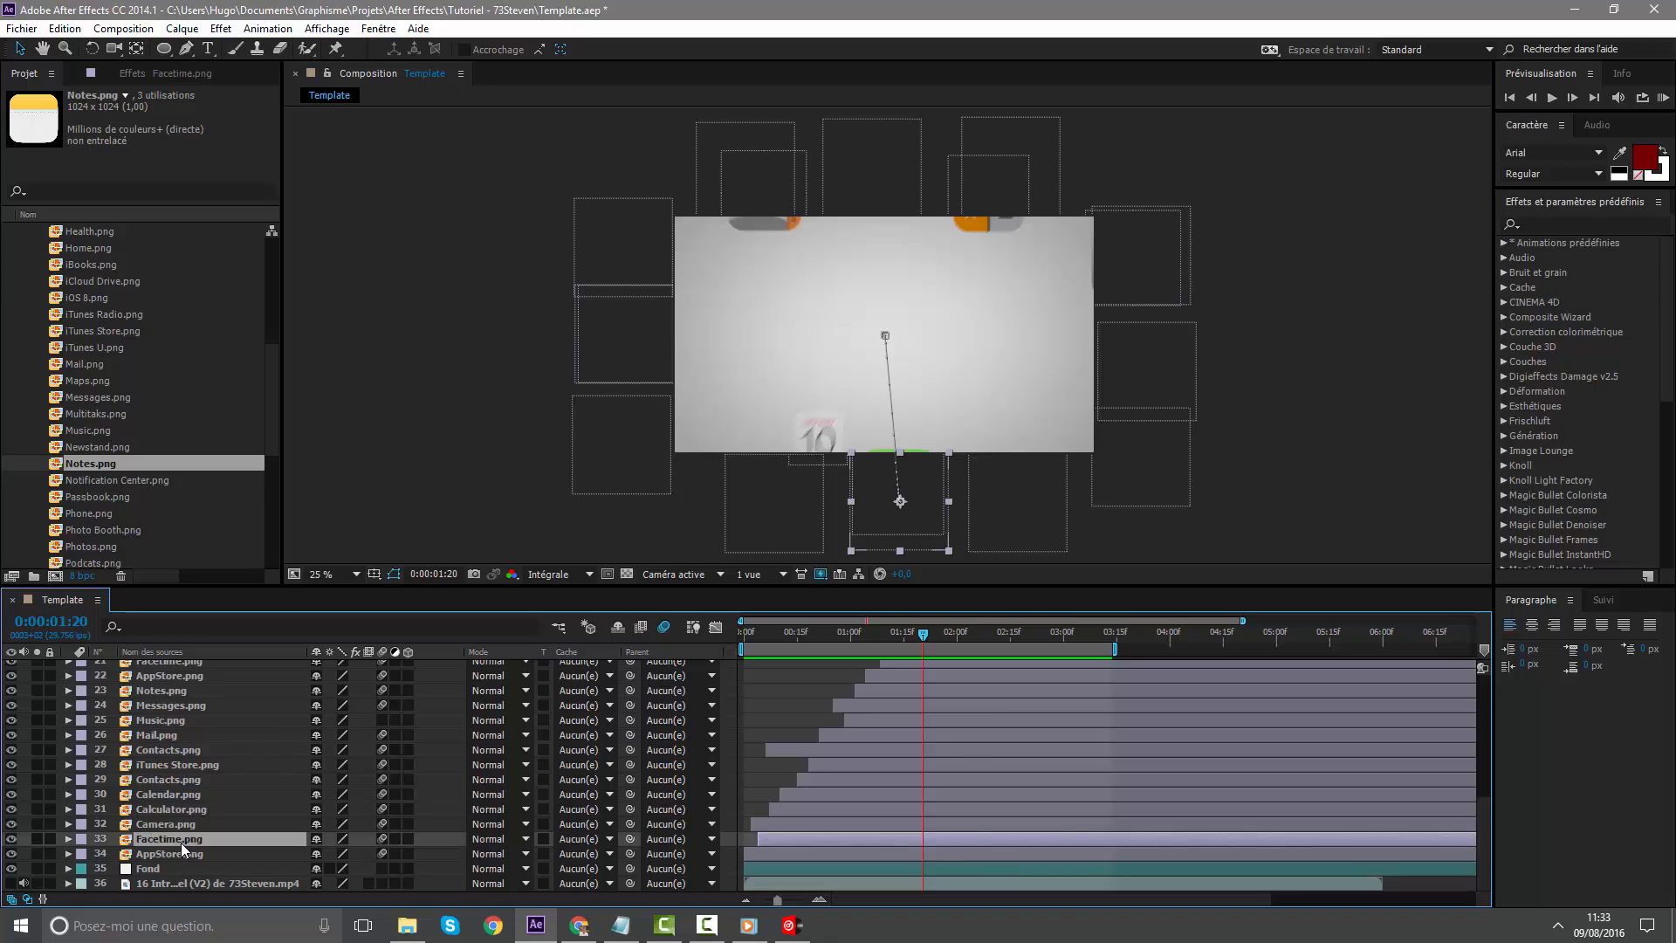
scroll(181, 841, "up", 5)
scroll(181, 838, "up", 2)
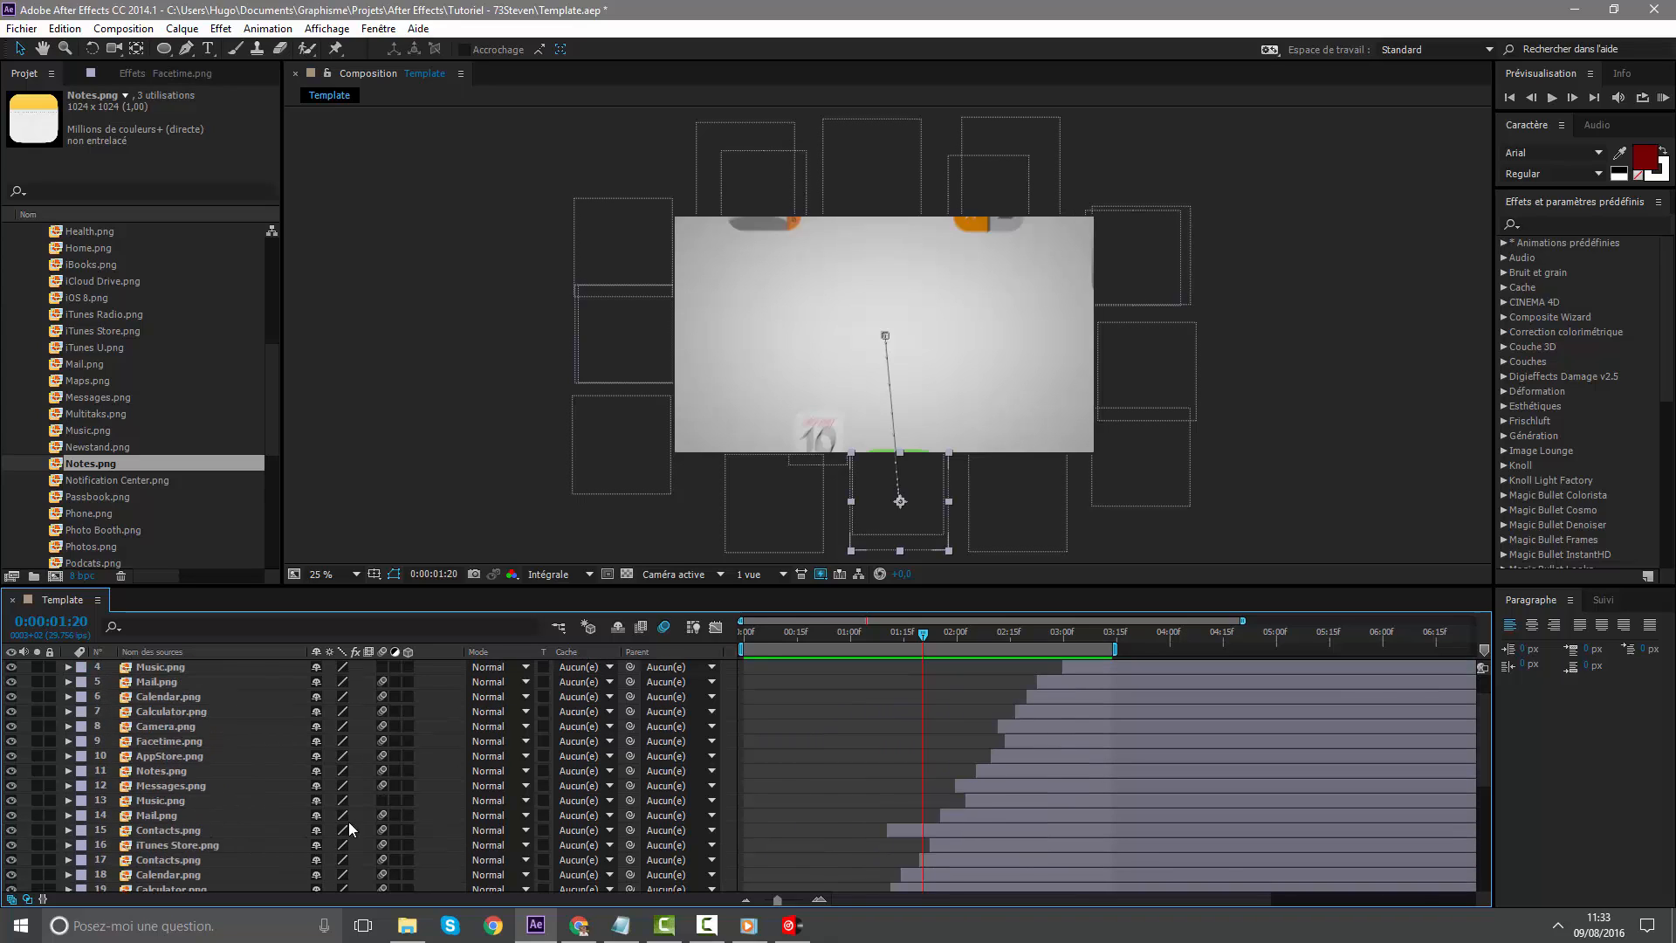
left_click(381, 711)
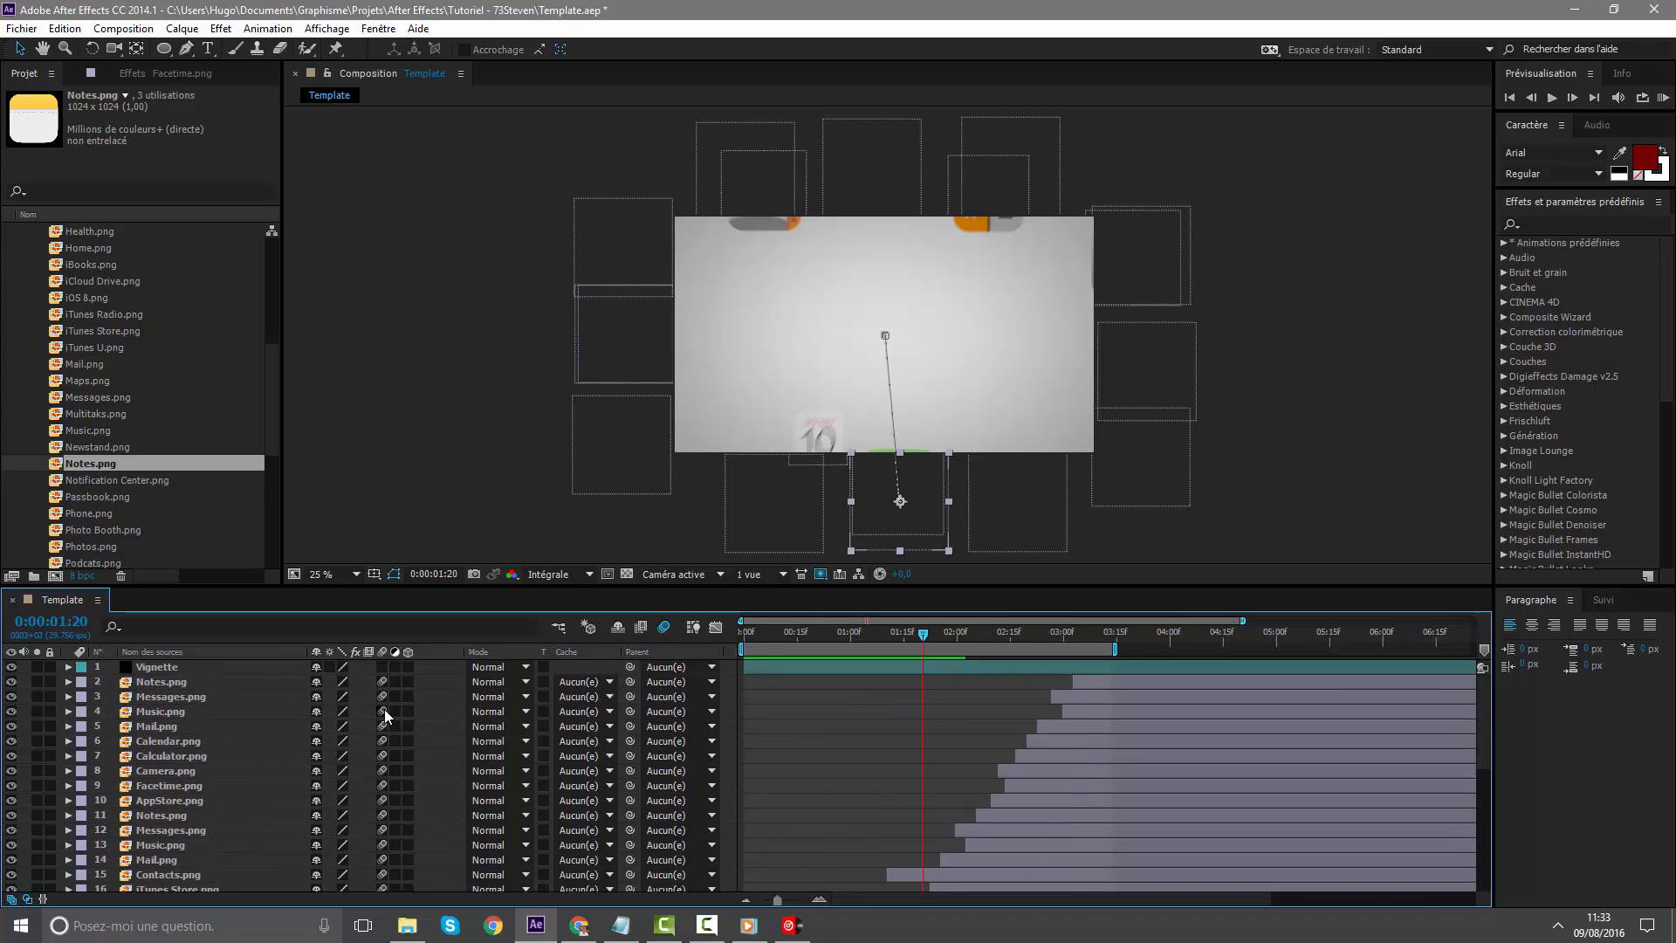
Extend the work area's end to about 4 seconds and preview the complete icon animation
left_click_drag(1114, 649, 1163, 650)
key("space")
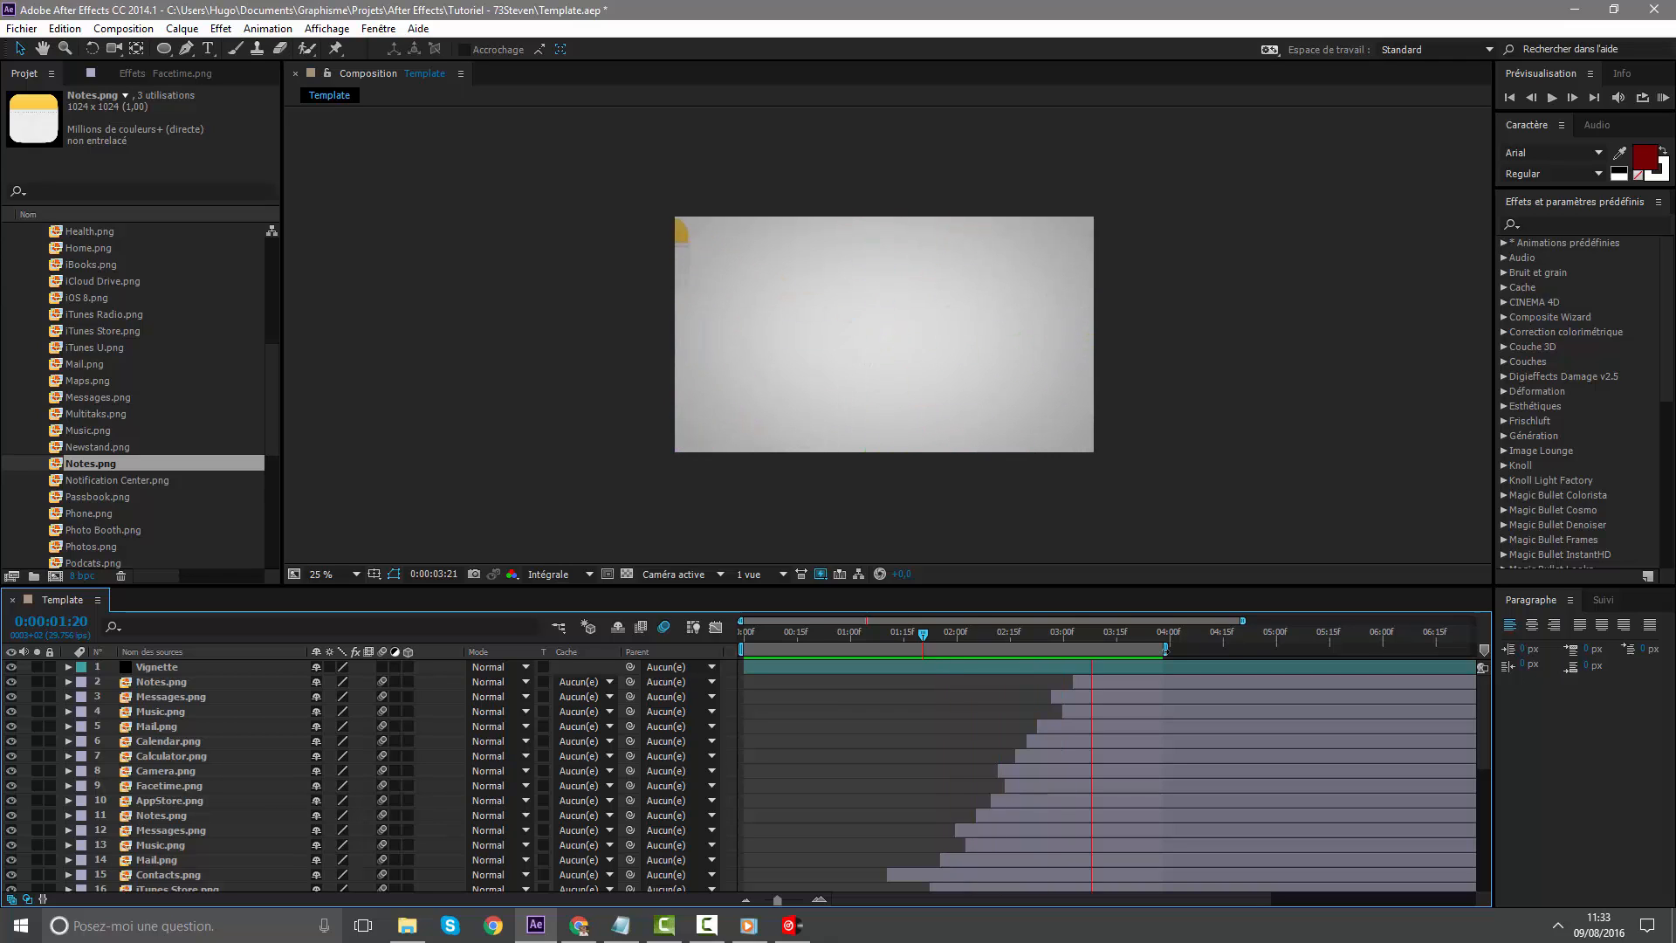
key("space")
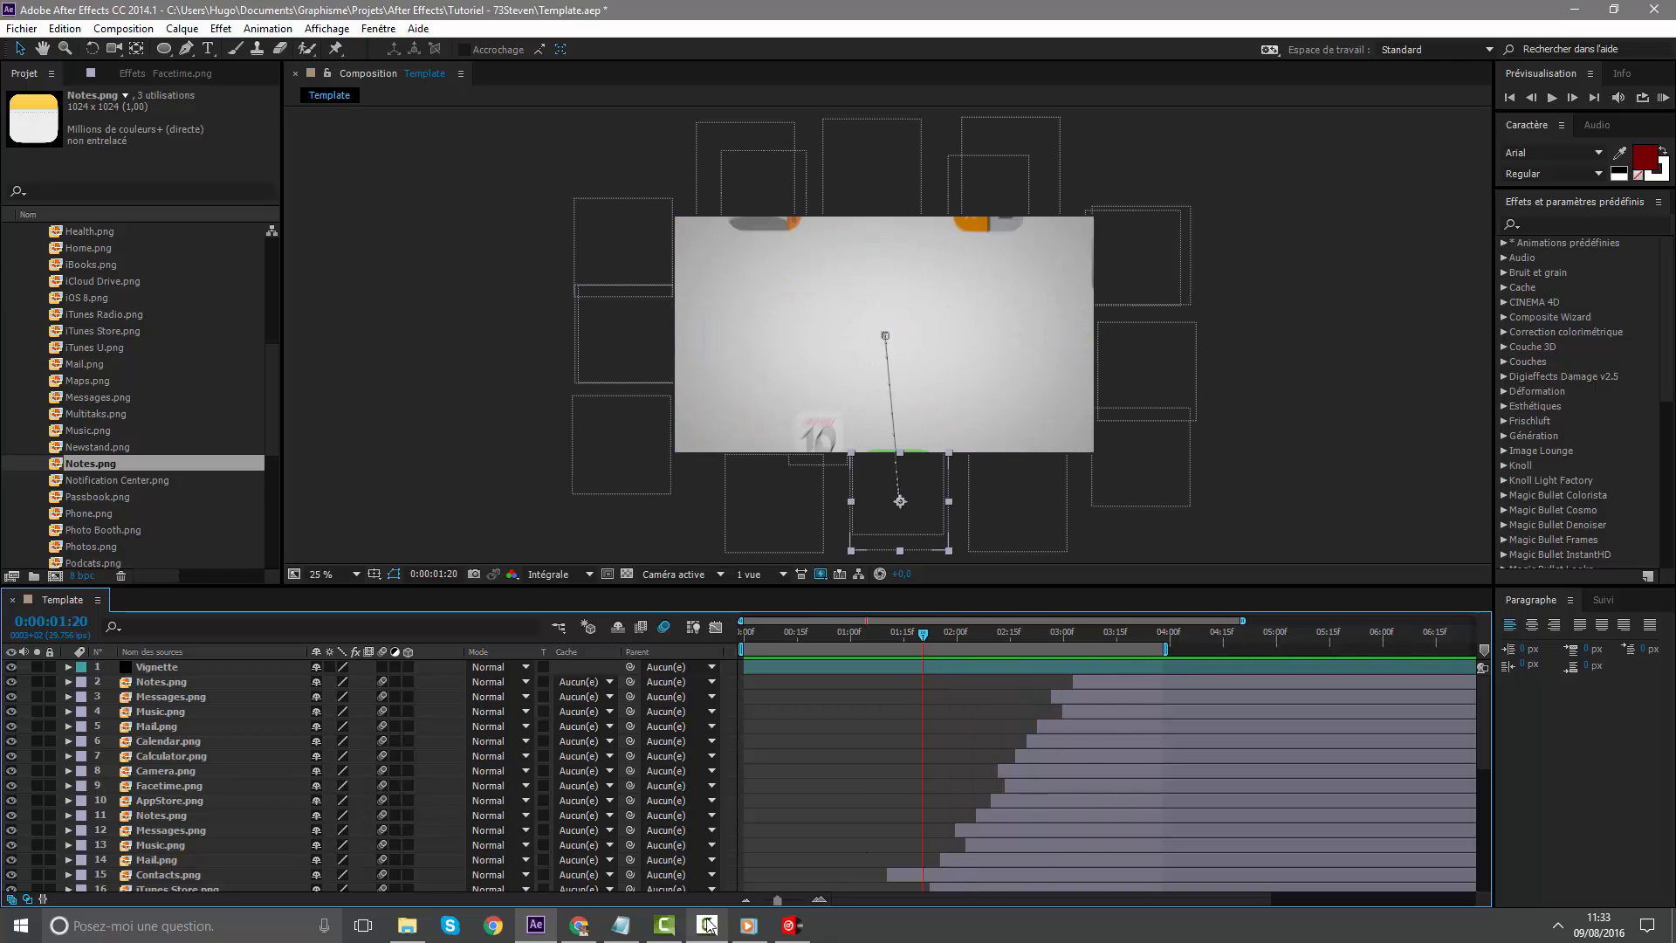
Replay the reference intro in the media player, and compare it with the composition's centre at 0:00:01:16, viewed at 200%
left_click(748, 924)
left_click(824, 883)
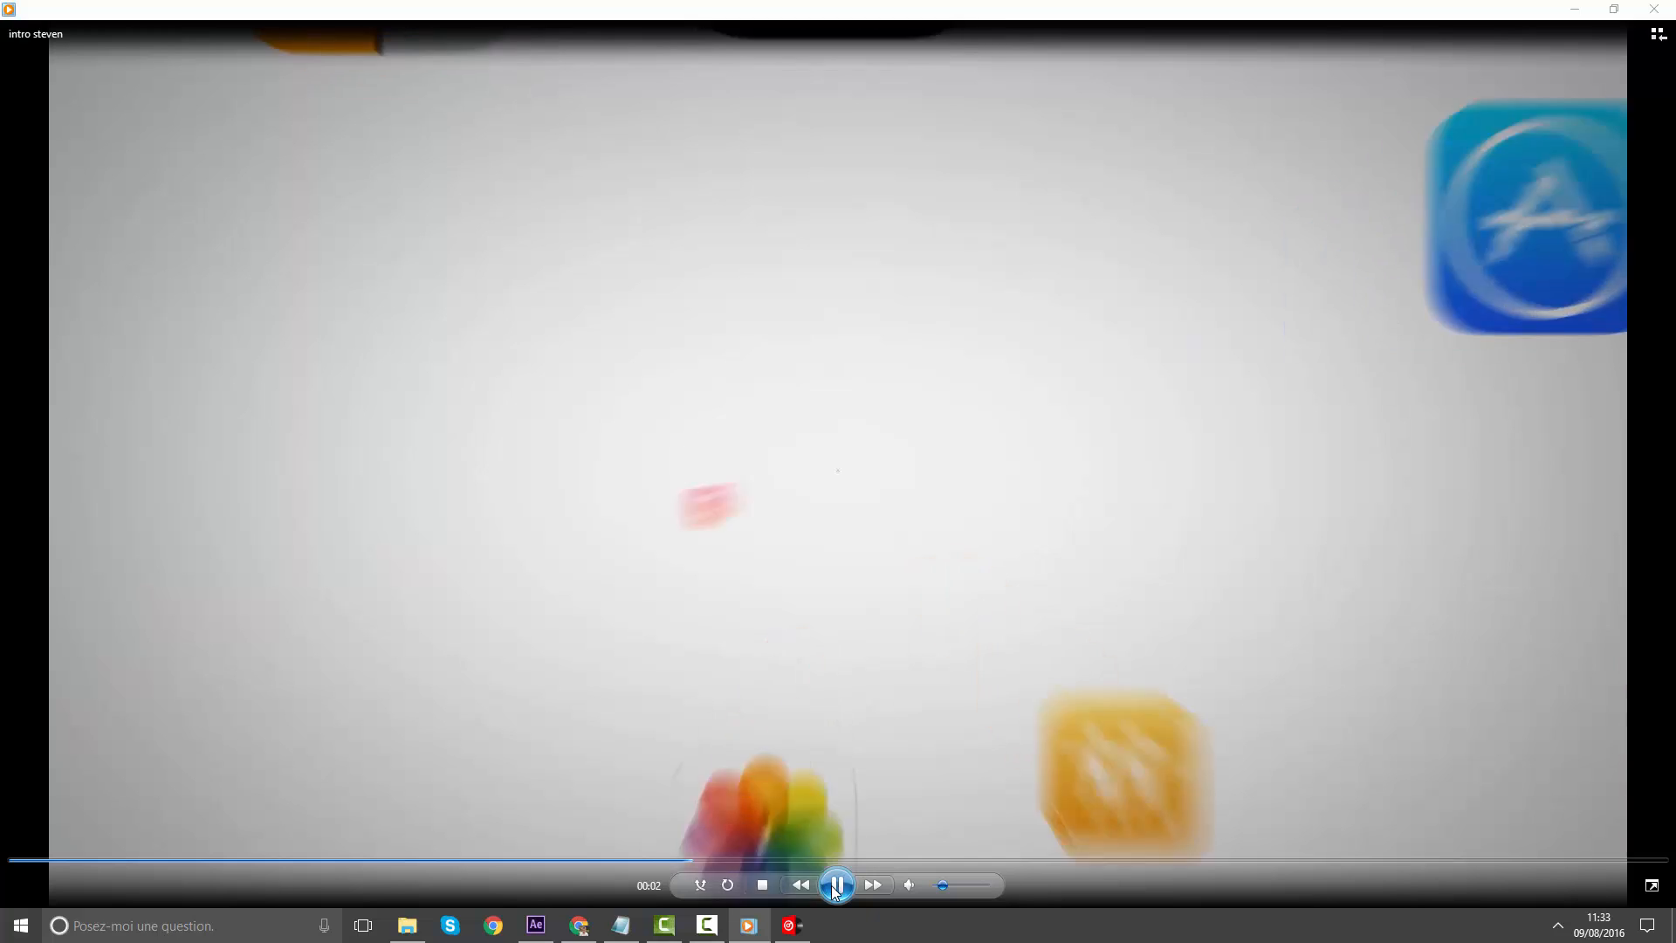
left_click(824, 883)
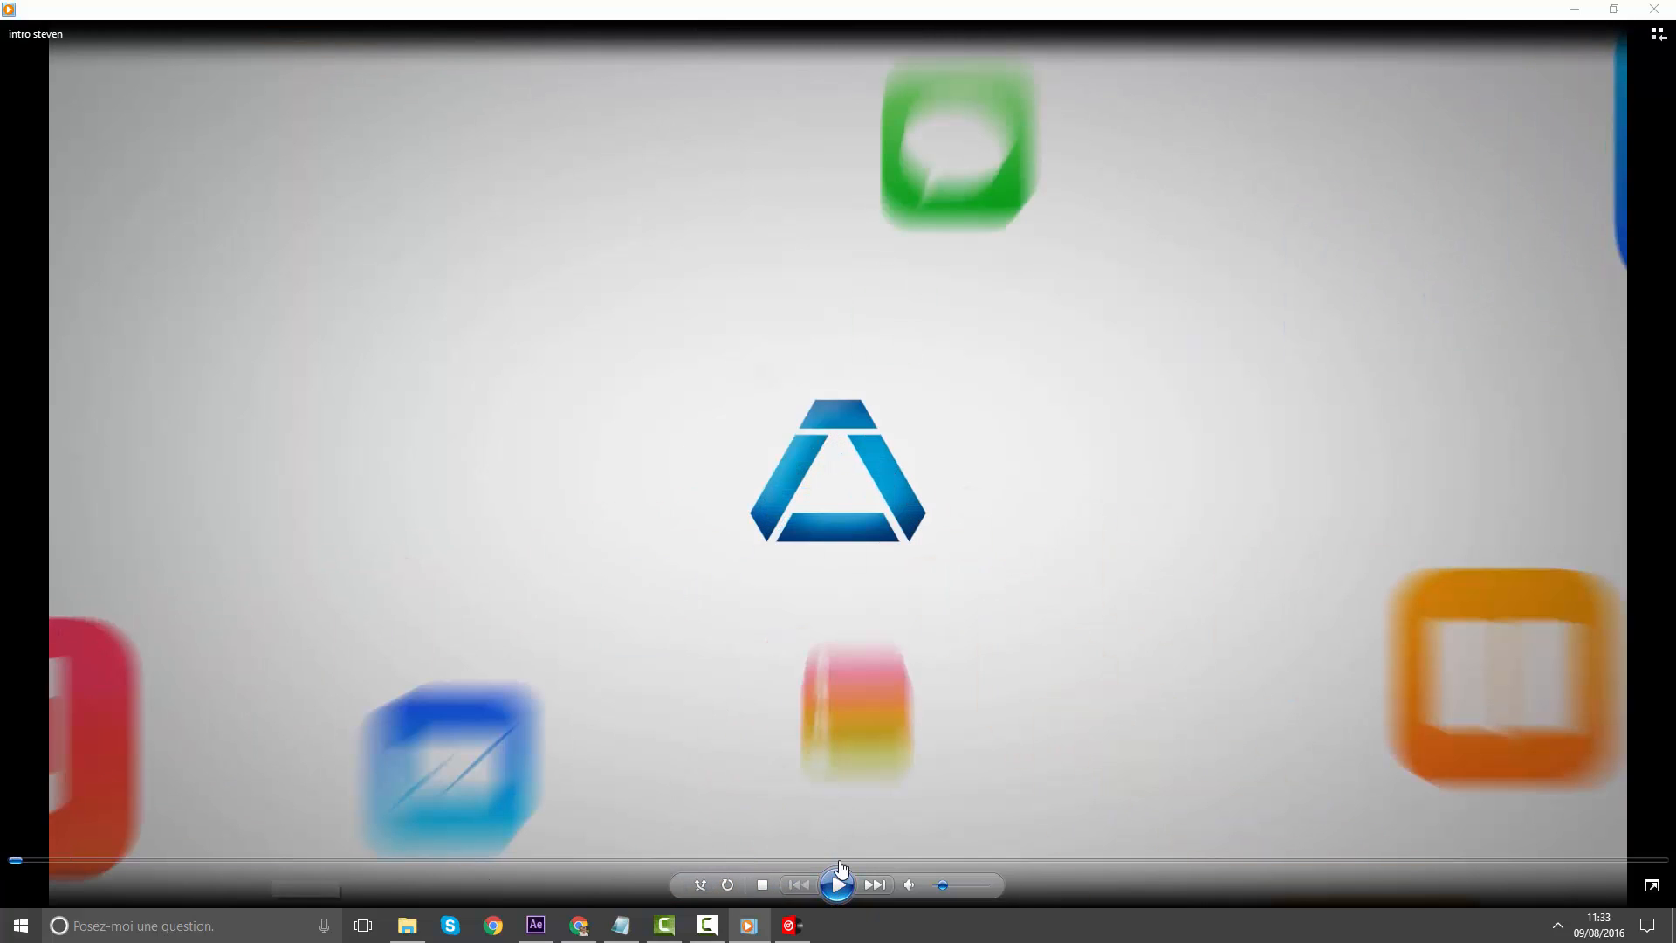
left_click(826, 885)
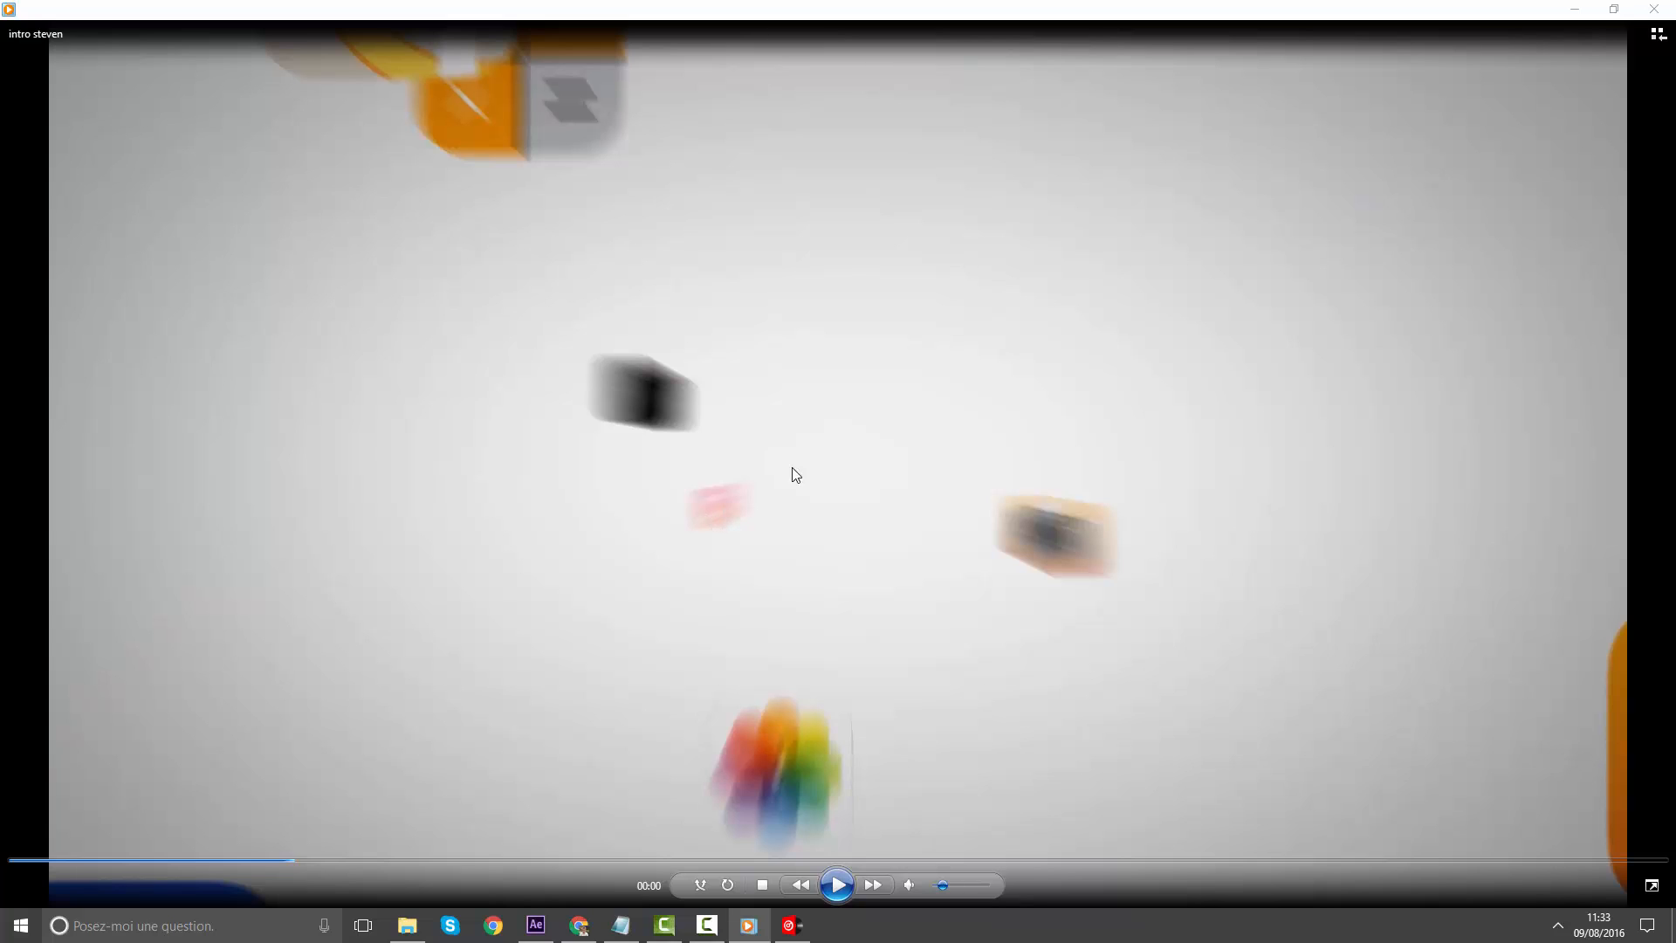
left_click(1574, 9)
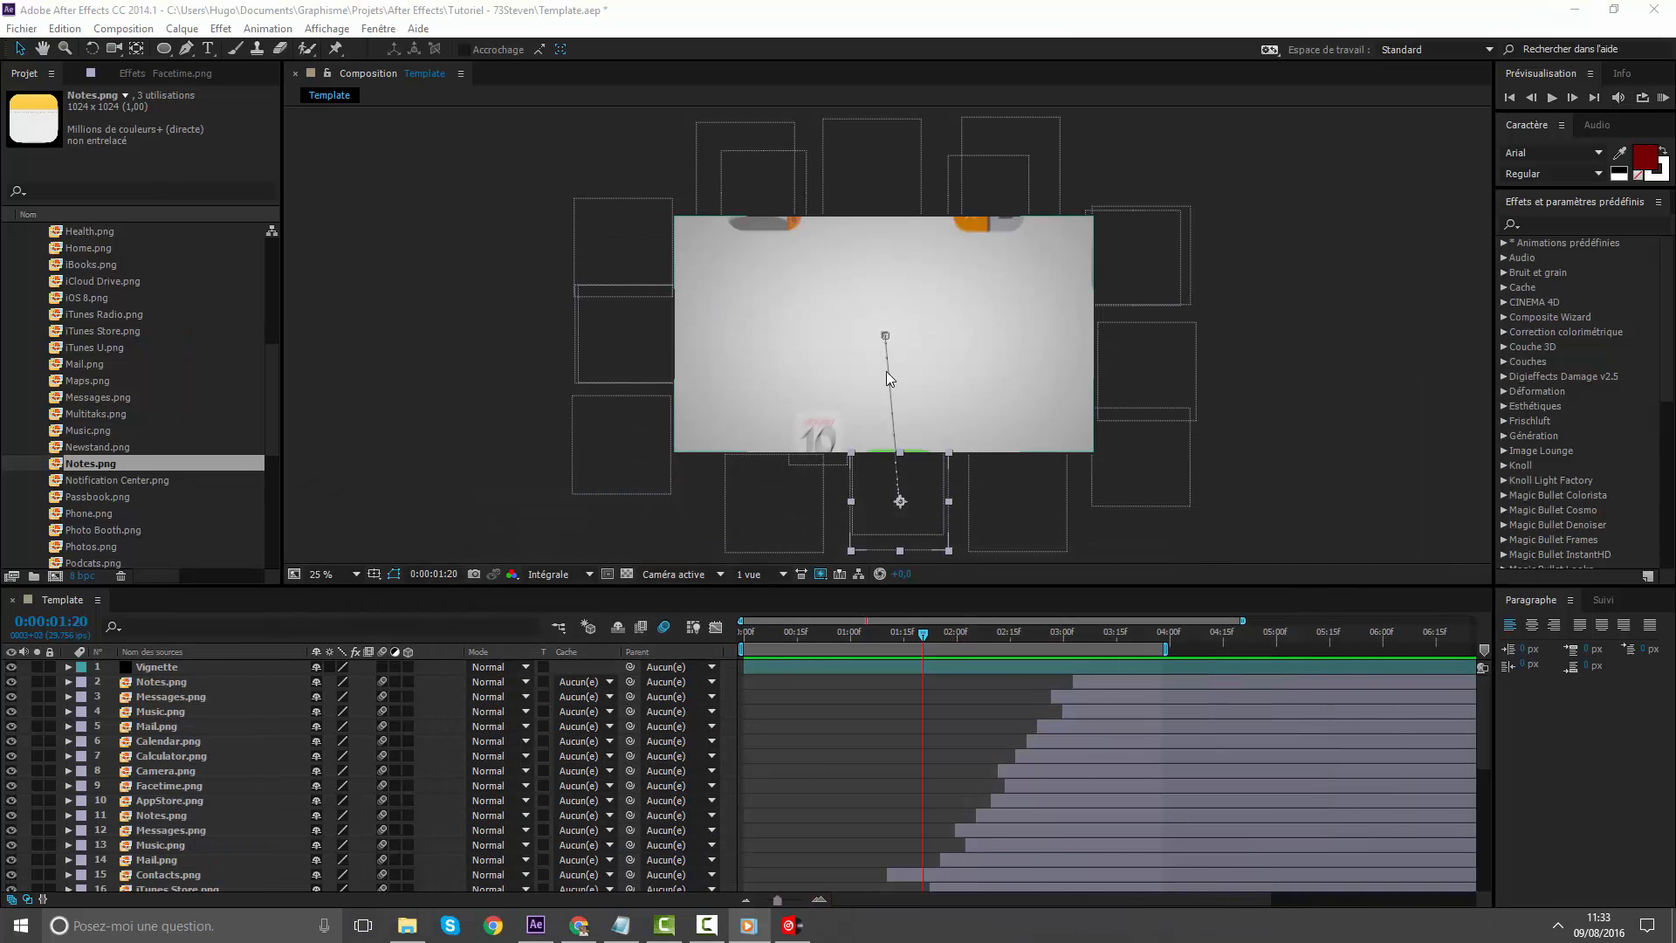
left_click_drag(912, 632, 906, 635)
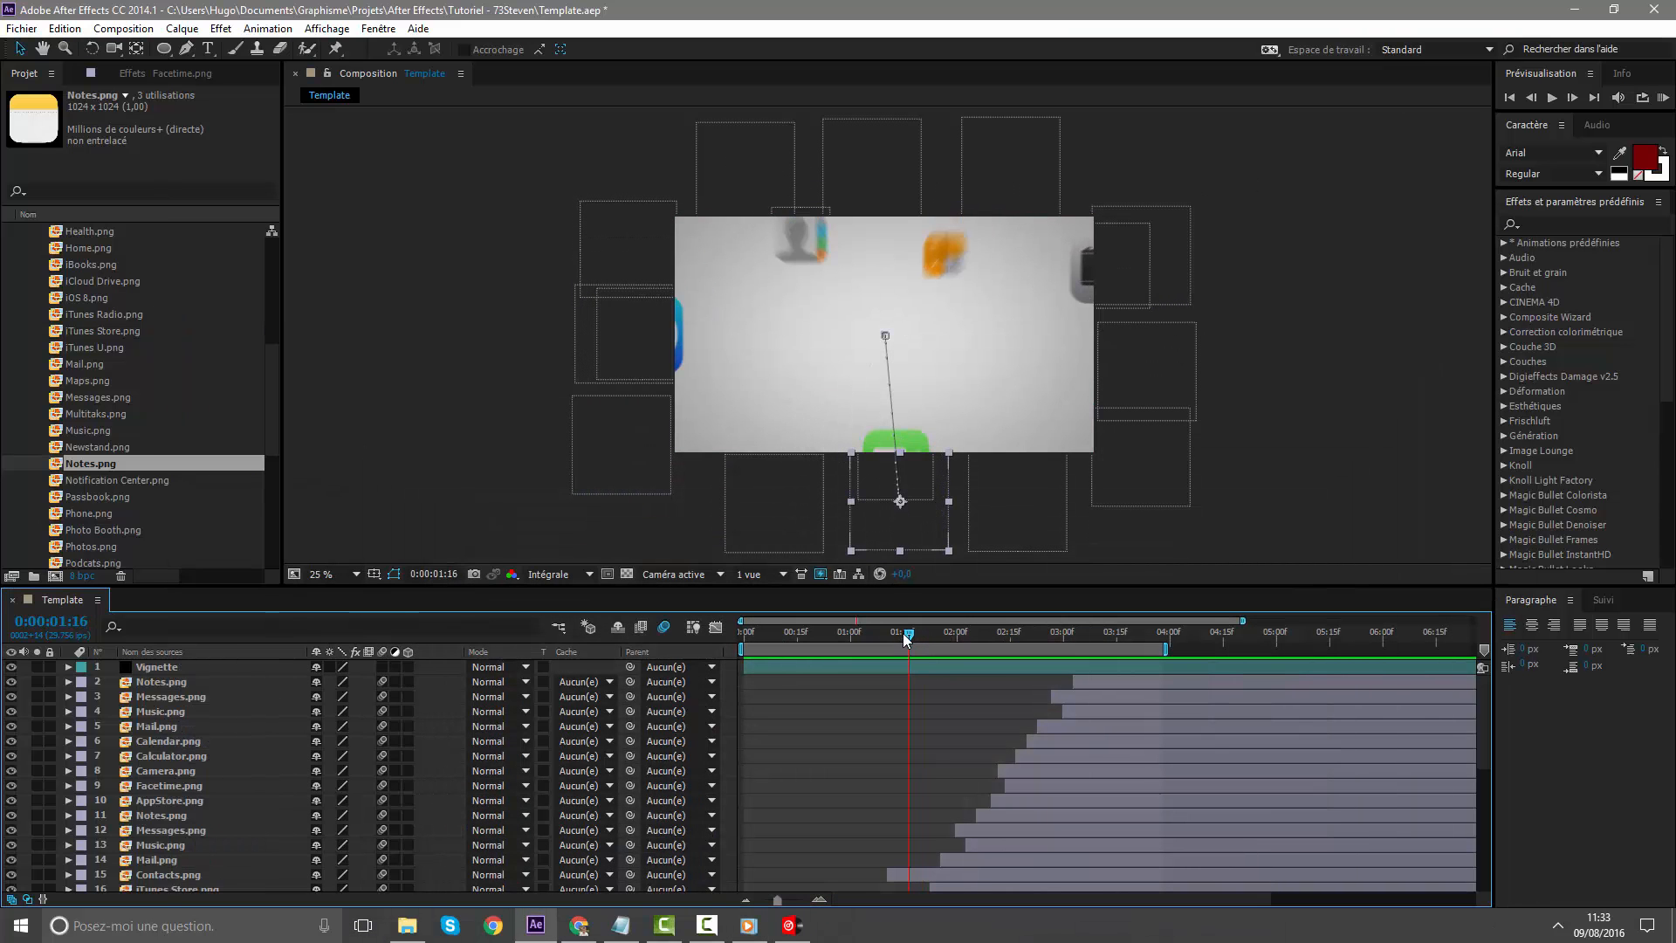
scroll(879, 348, "up", 5)
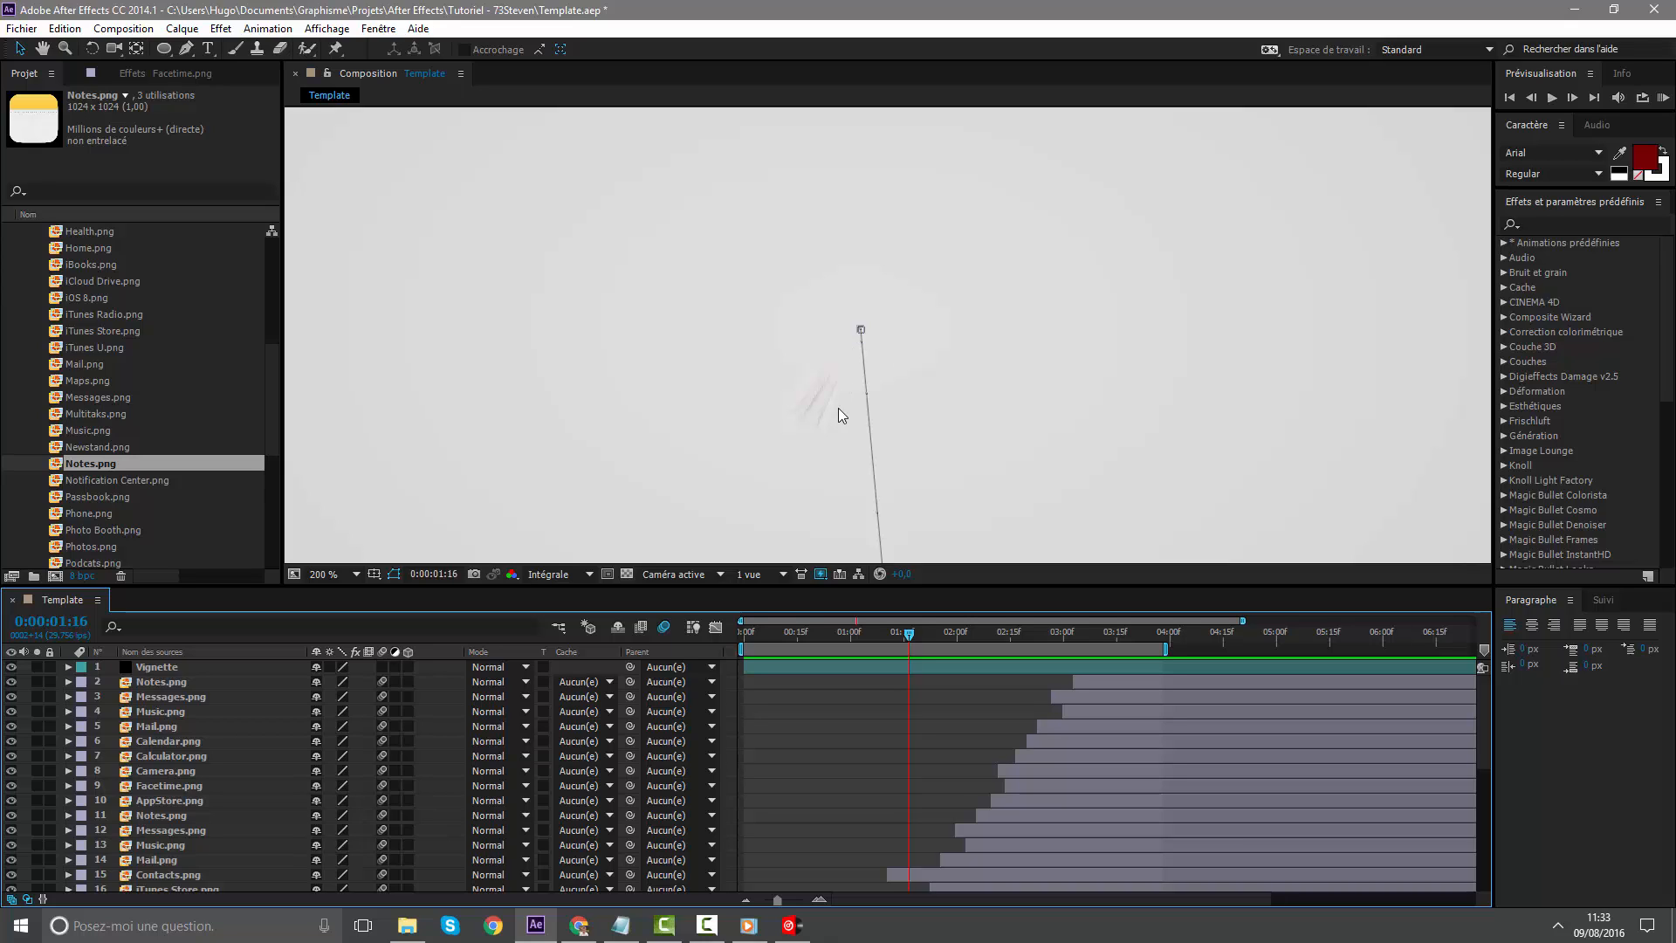
Precompose all icon layers, from the top Notes.png to the bottom AppStore.png, as "icones", and check its contents before returning to Template
left_click(176, 683)
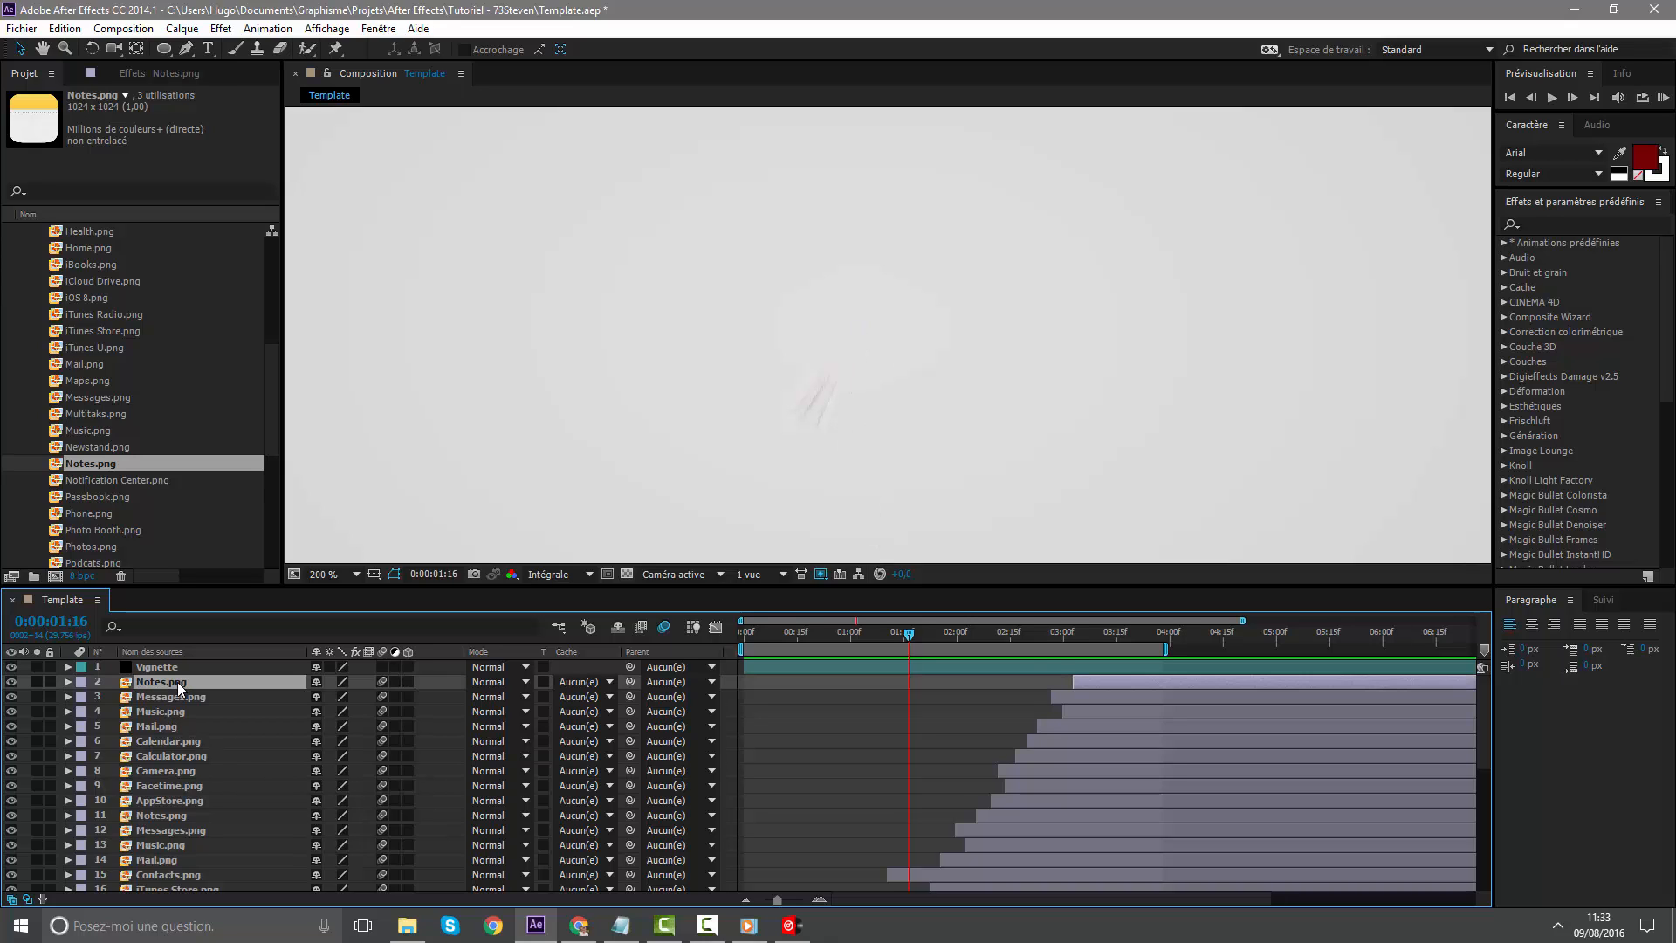
scroll(208, 721, "down", 5)
scroll(174, 782, "down", 2)
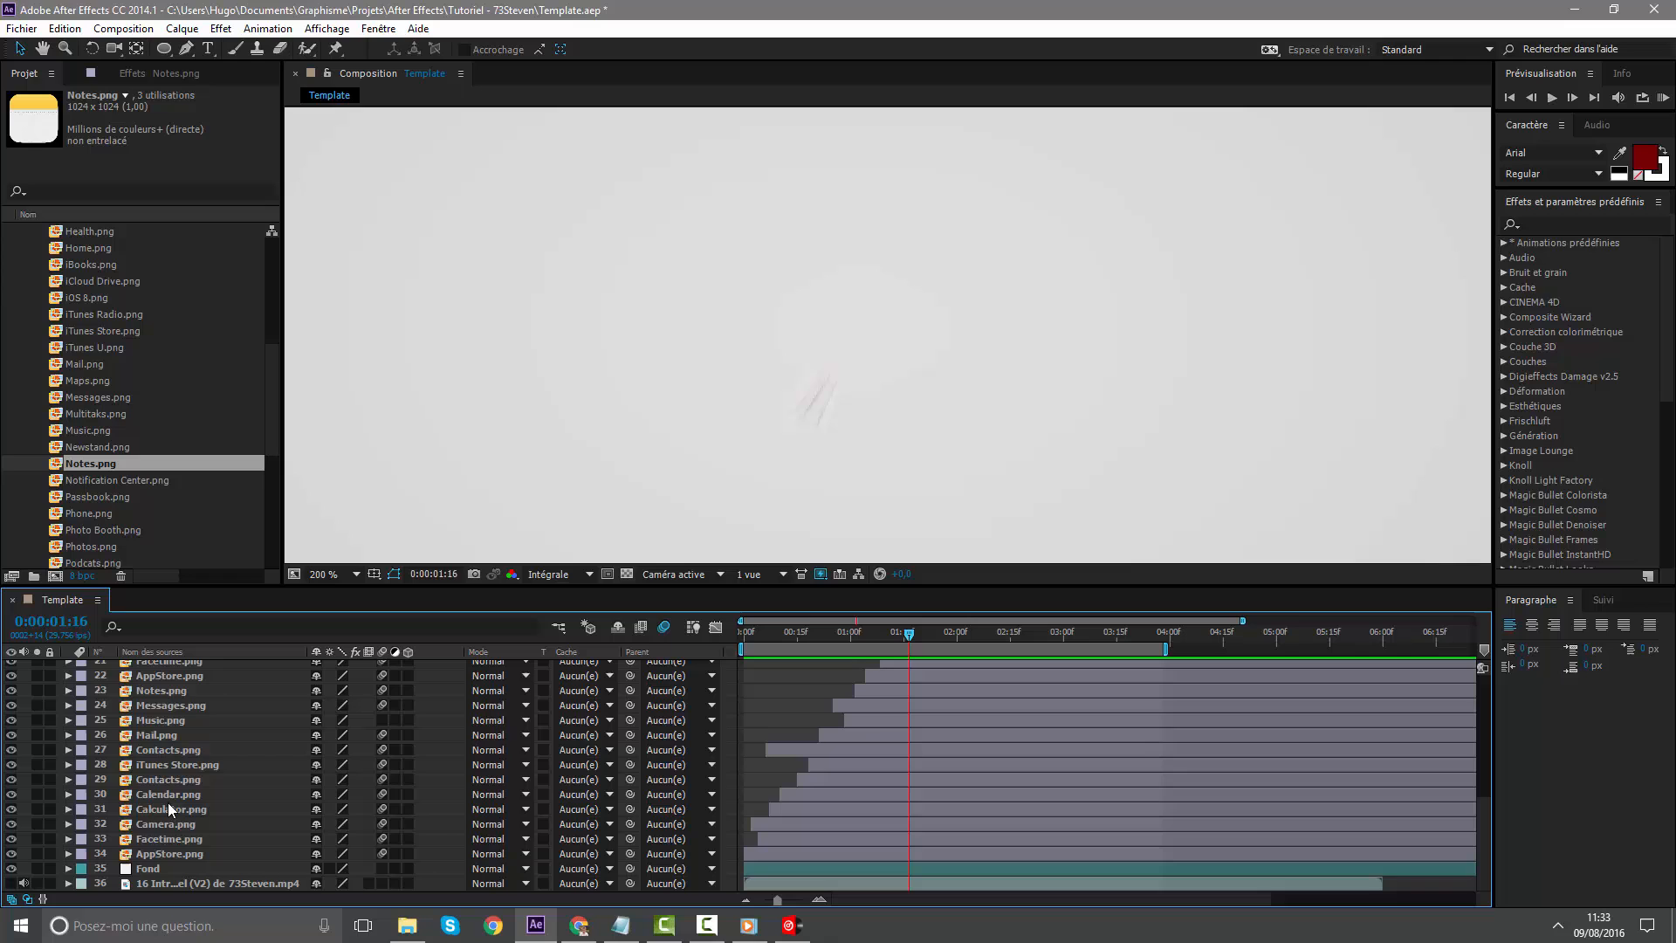
left_click(164, 857, "shift")
scroll(174, 809, "up", 5)
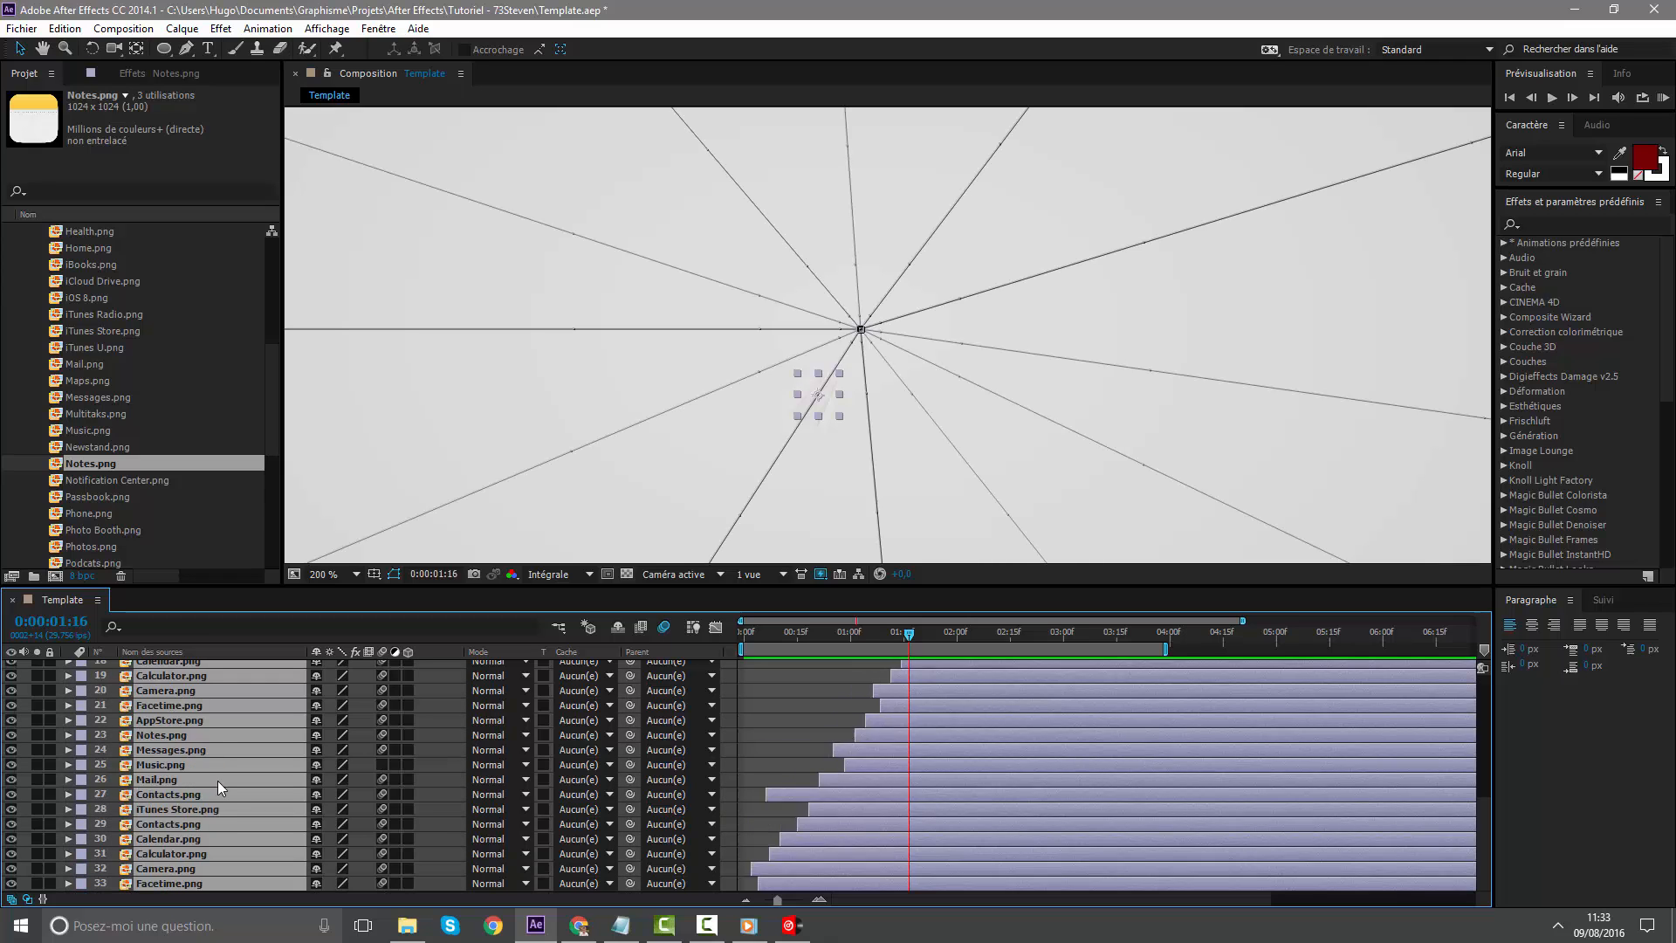
left_click(181, 32)
left_click(103, 670)
type("icones")
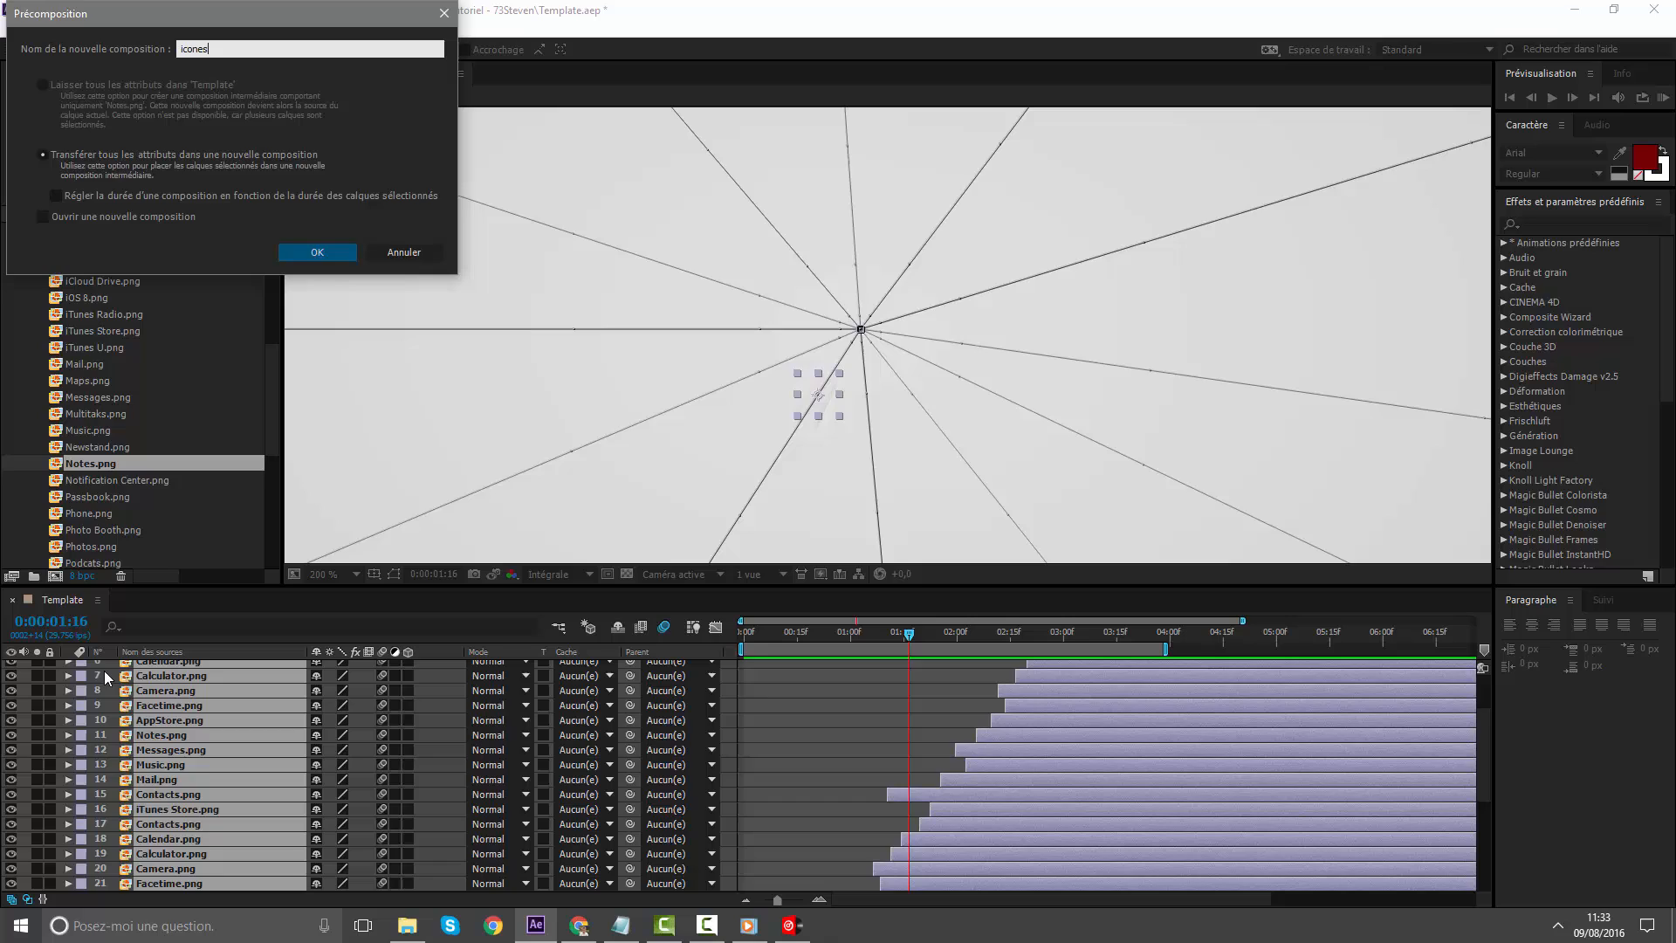
key("Return")
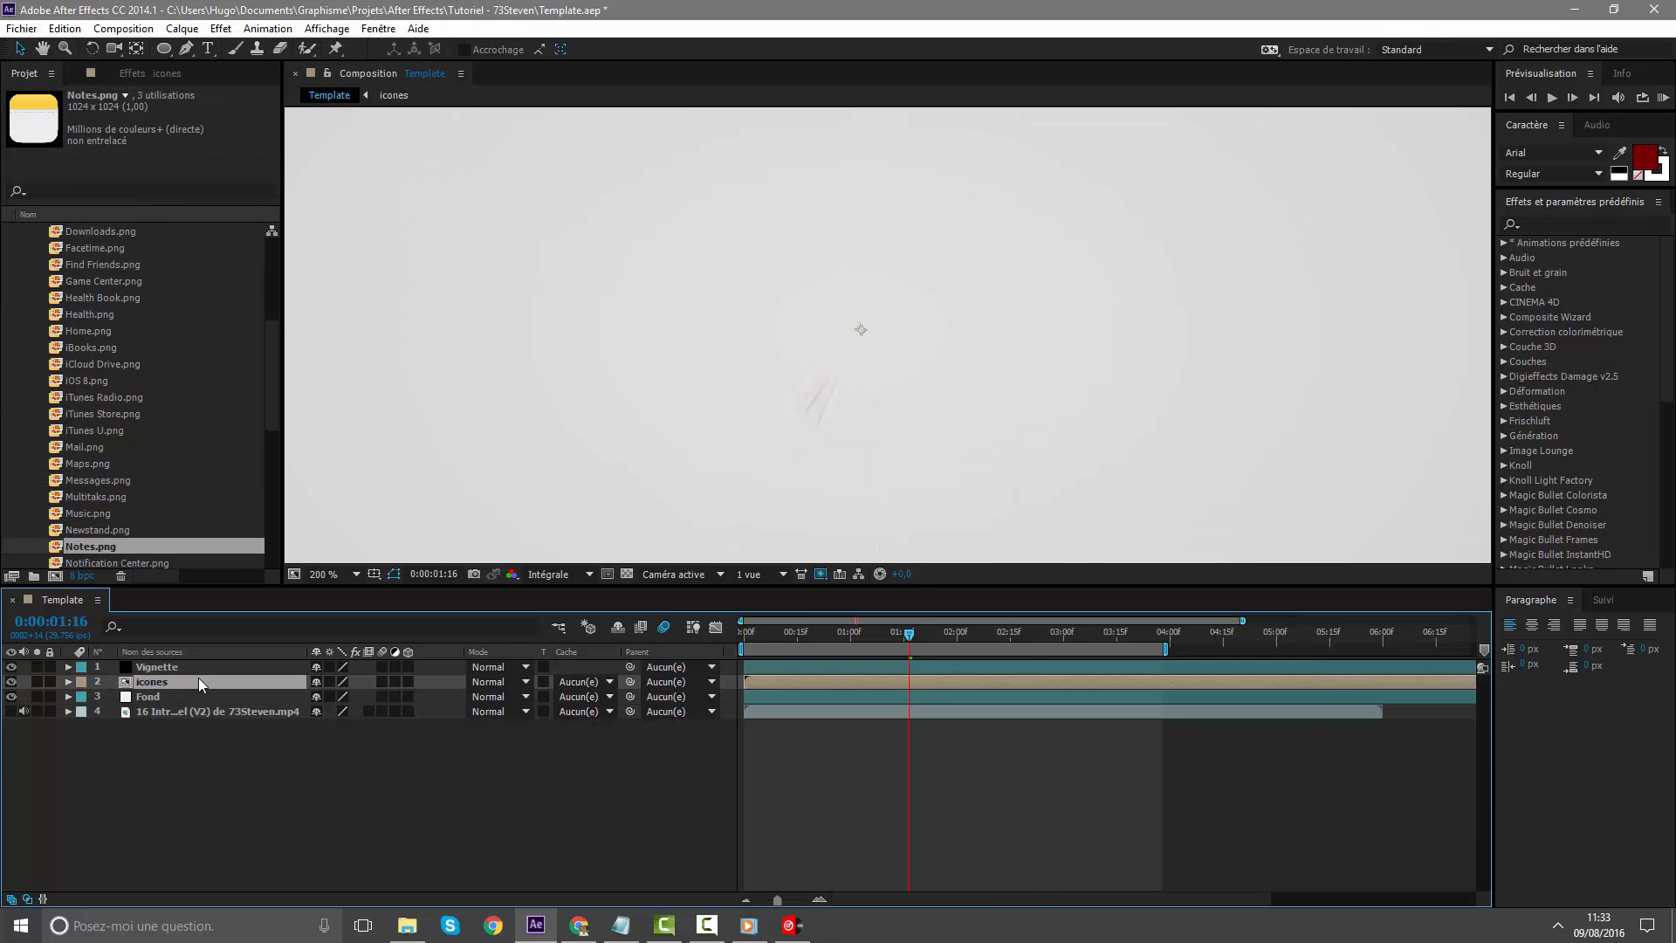
double_click(197, 677)
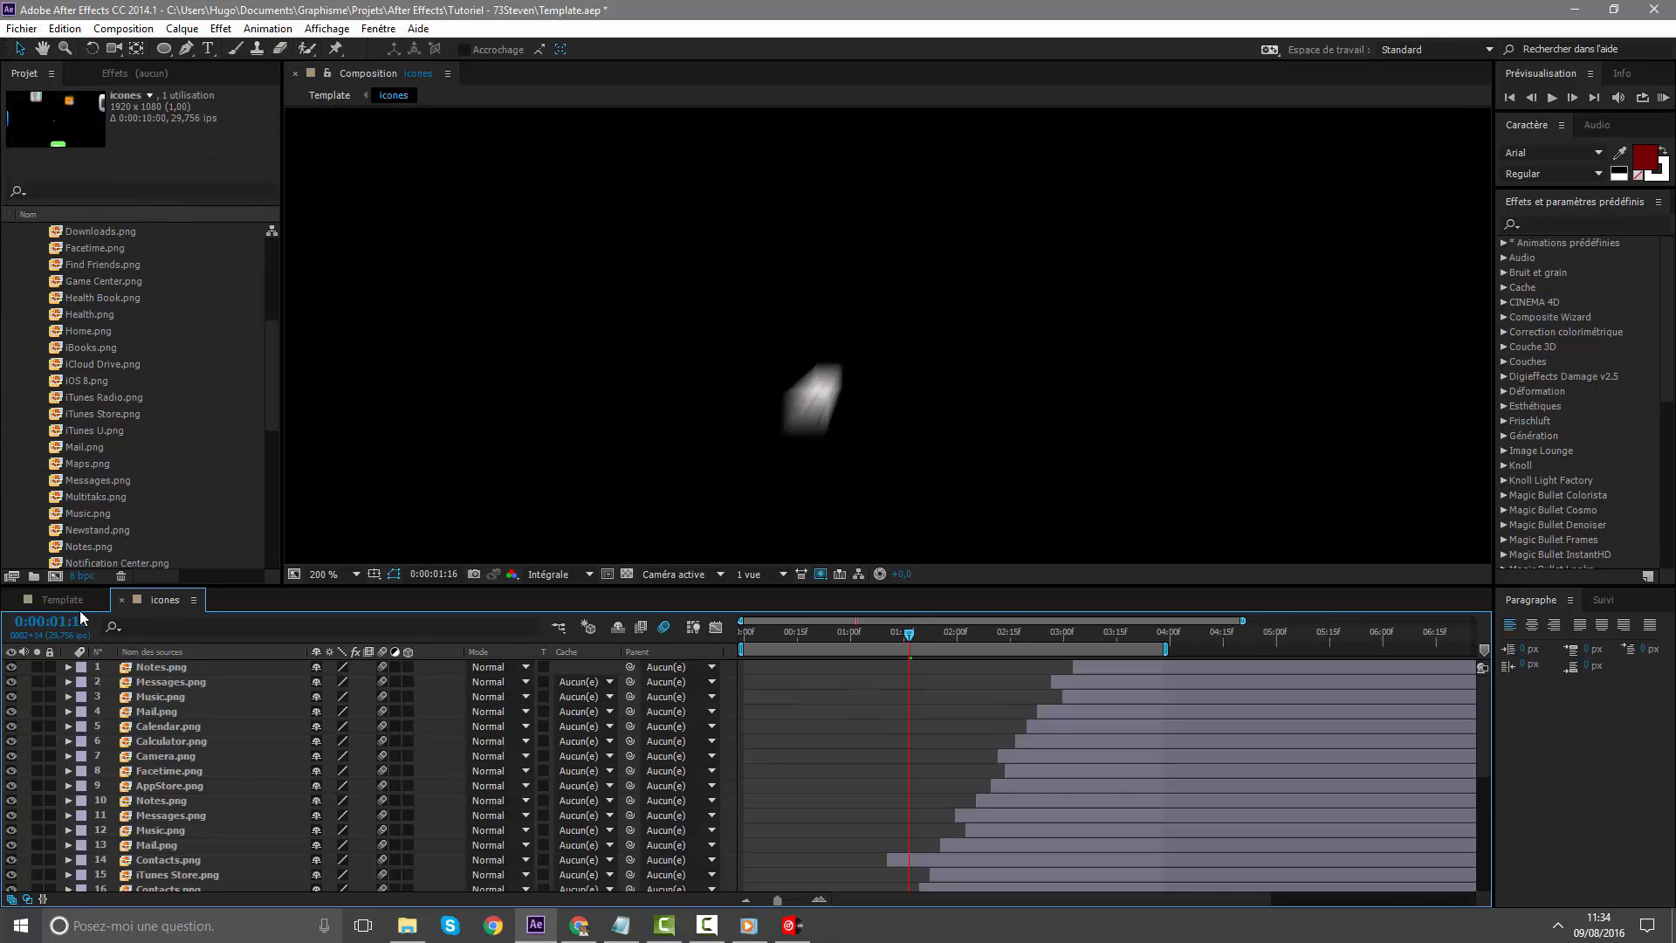
key("shift+comma")
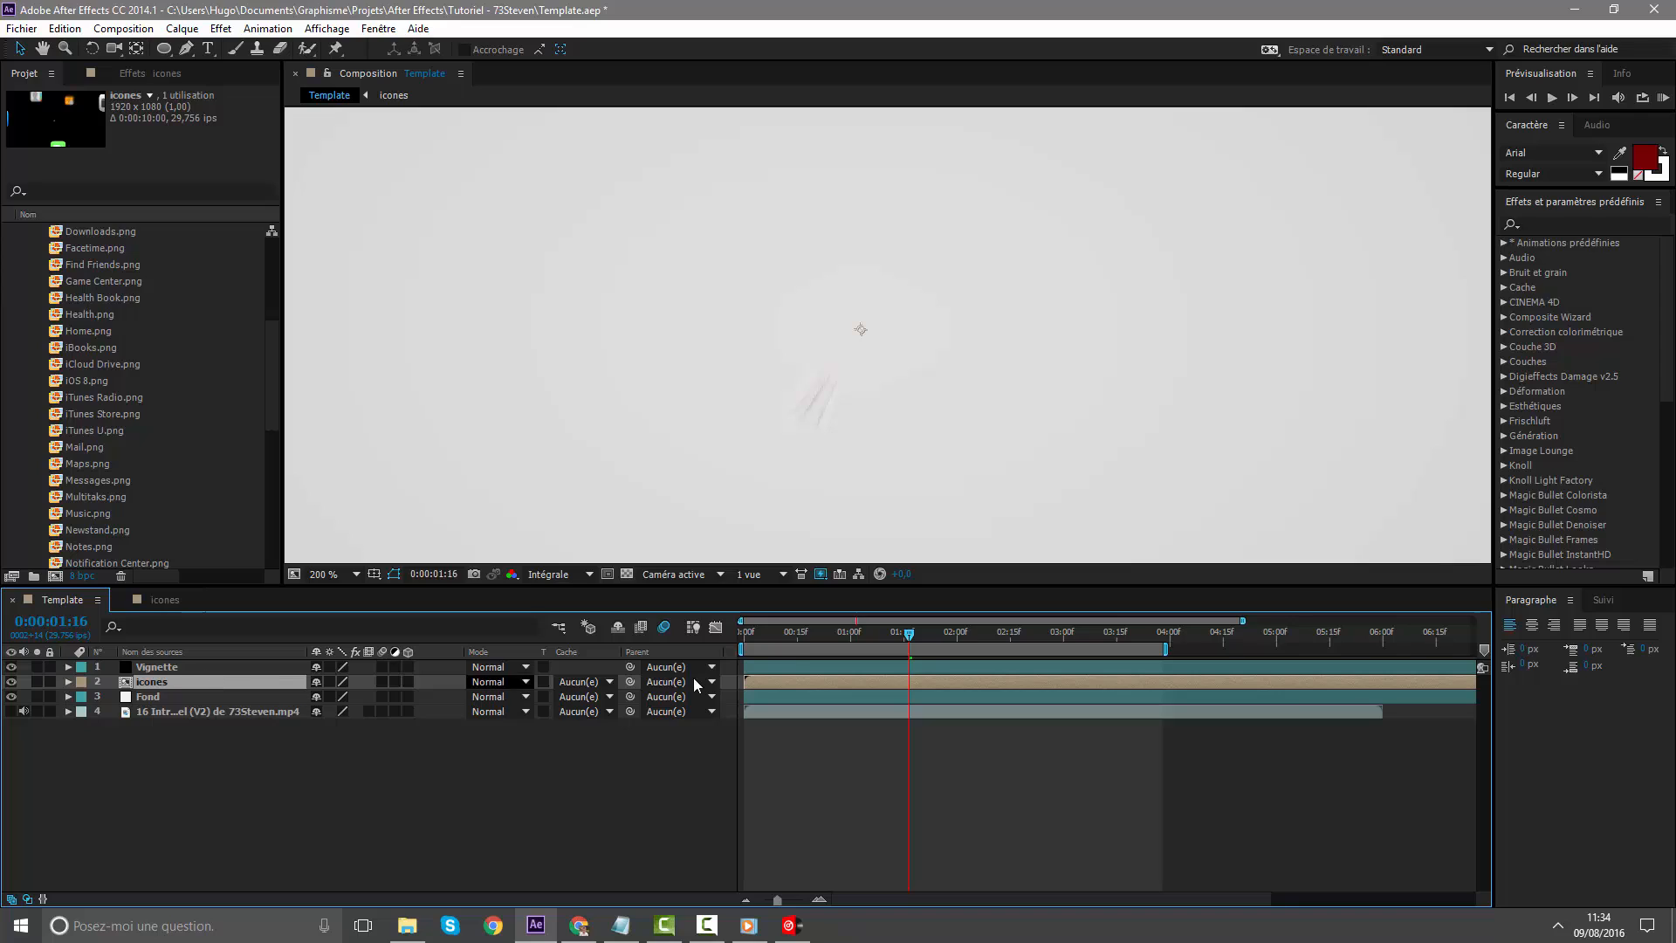
Duplicate the Fond layer with the time set to 0:00:01:11, and give the upper copy an orange label
left_click(891, 632)
left_click(180, 697)
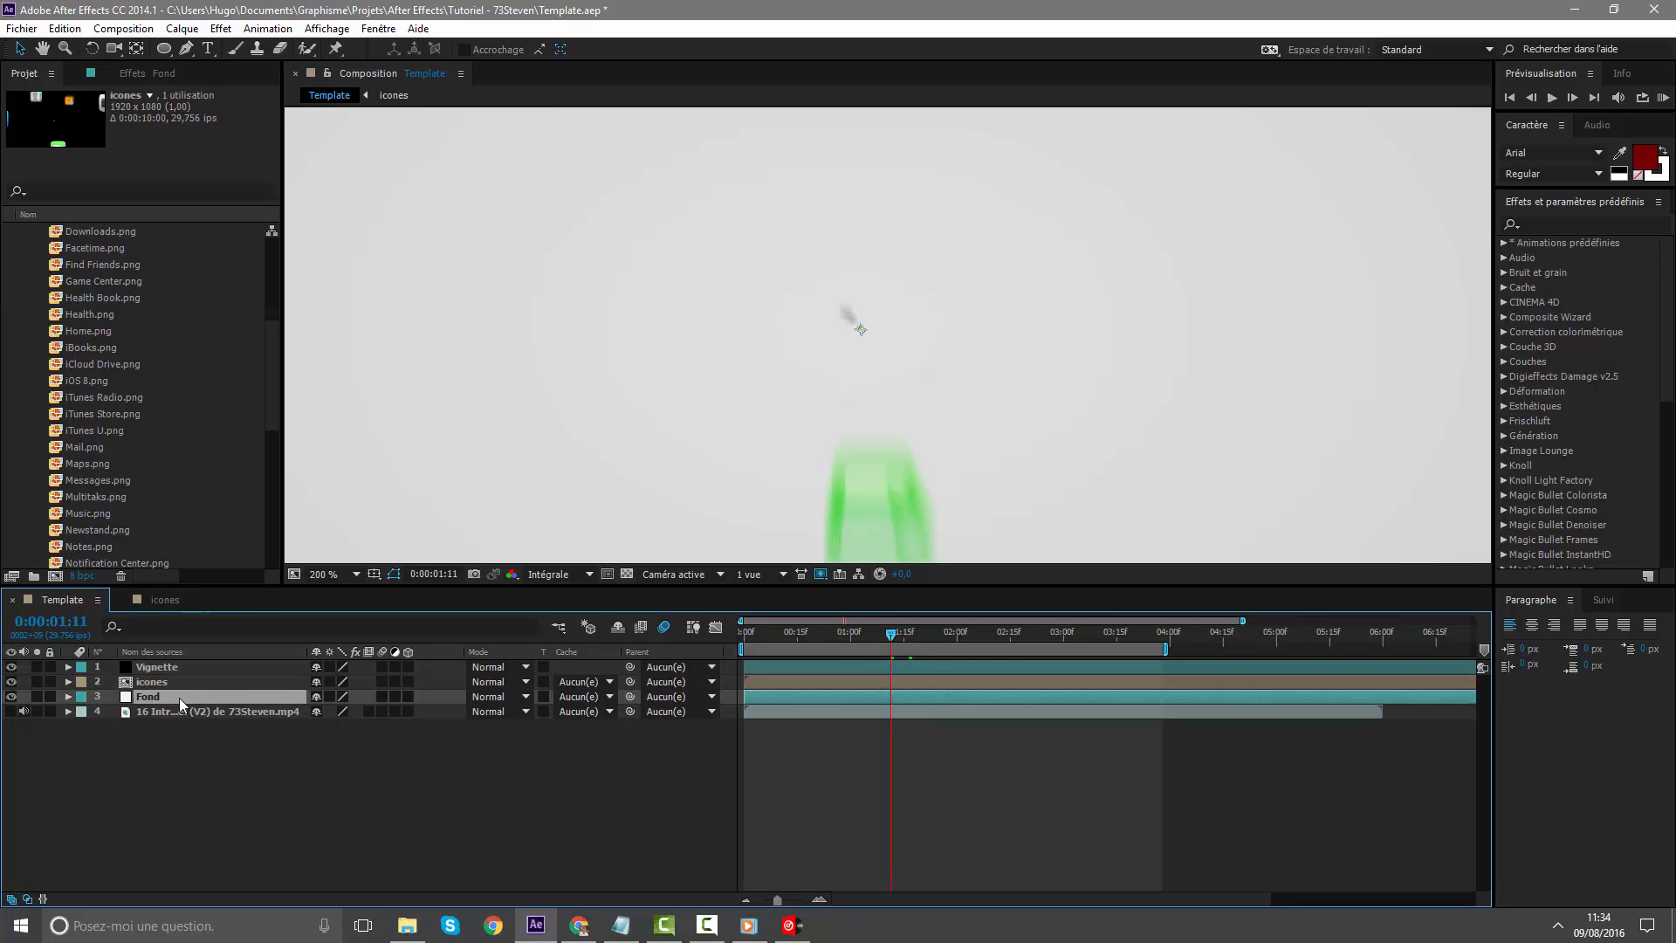
key("ctrl+d")
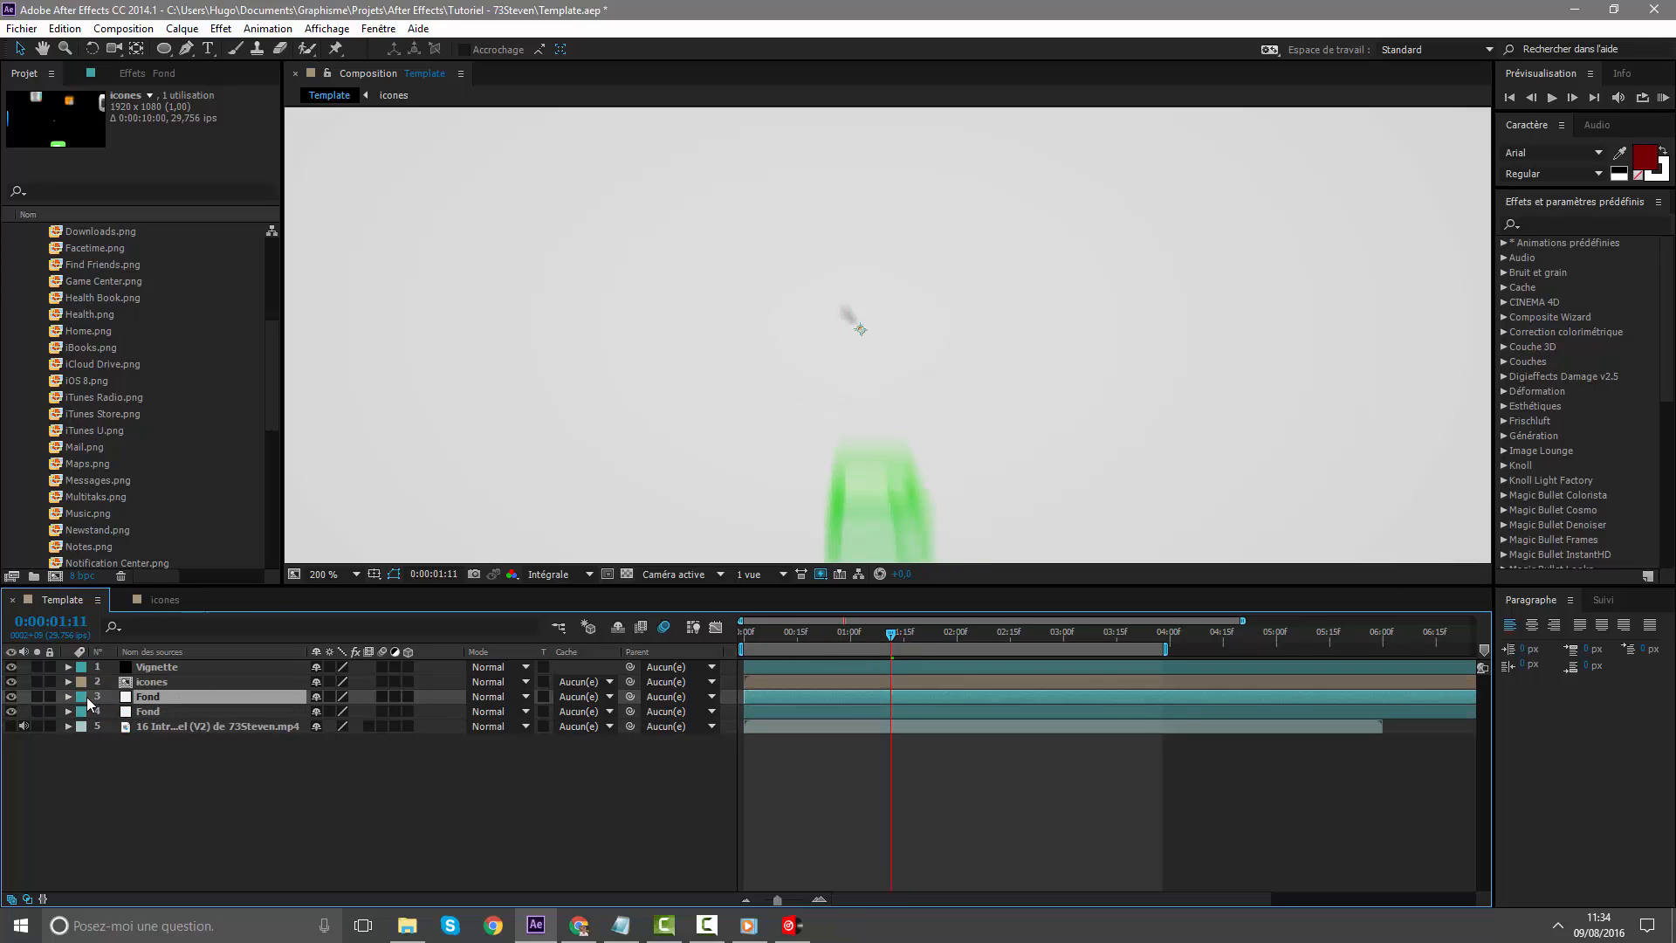
left_click(84, 696)
left_click(139, 592)
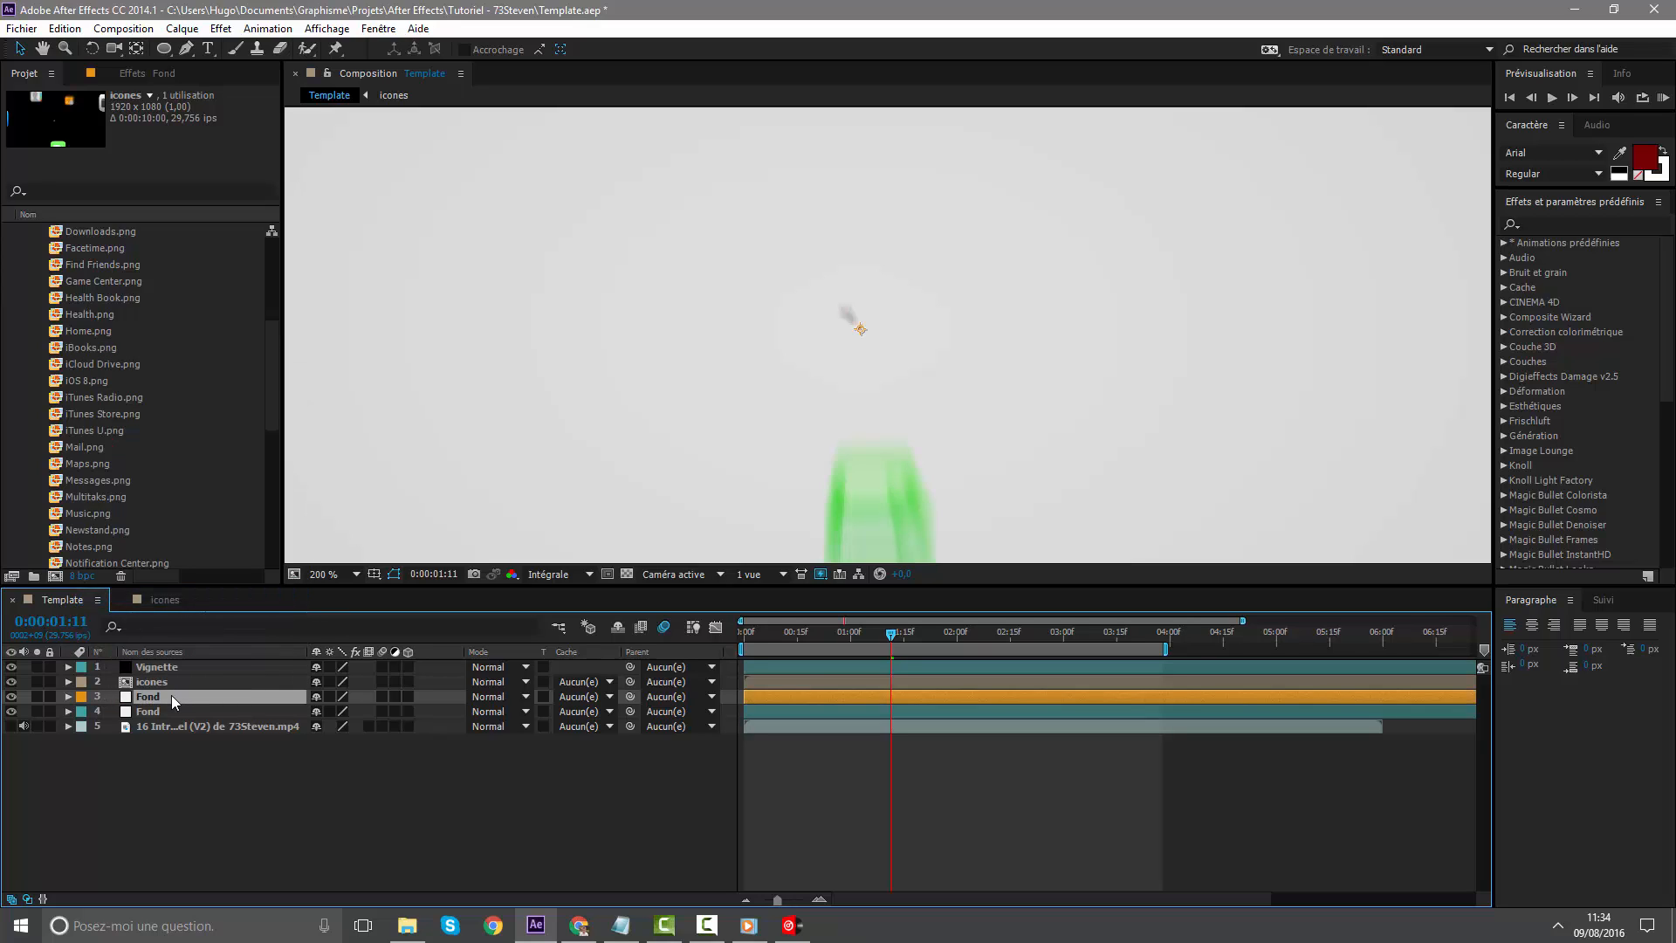
Draw an elliptical mask on the orange Fond layer, around the point where the icons emerge
left_click(163, 49)
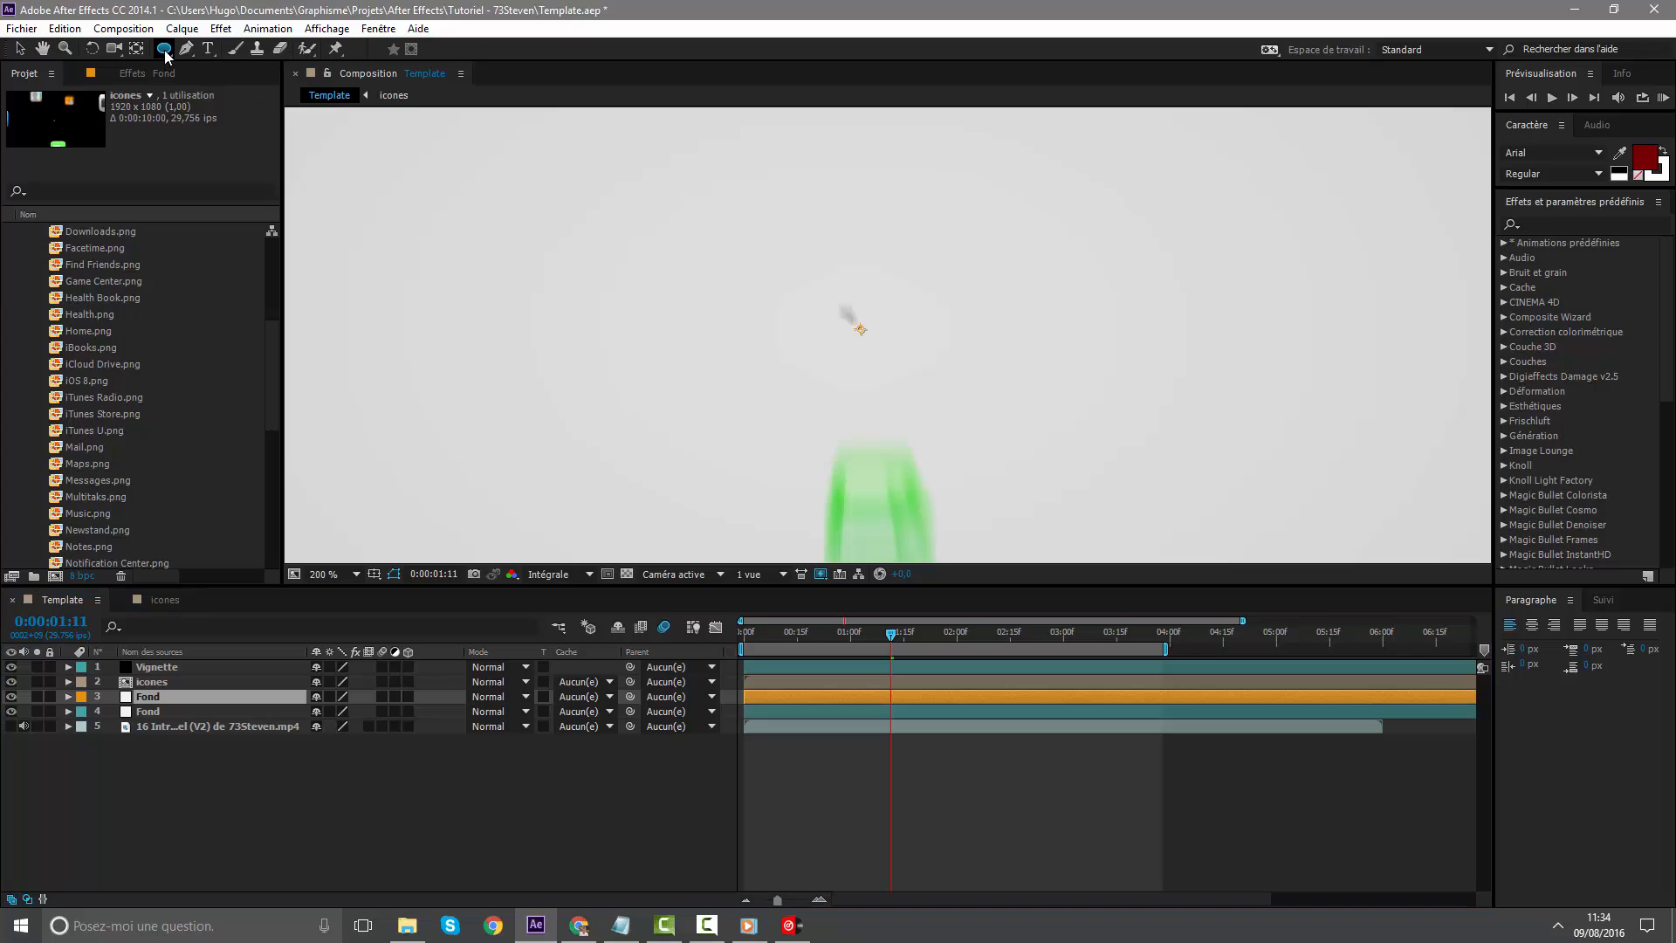
left_click(138, 695)
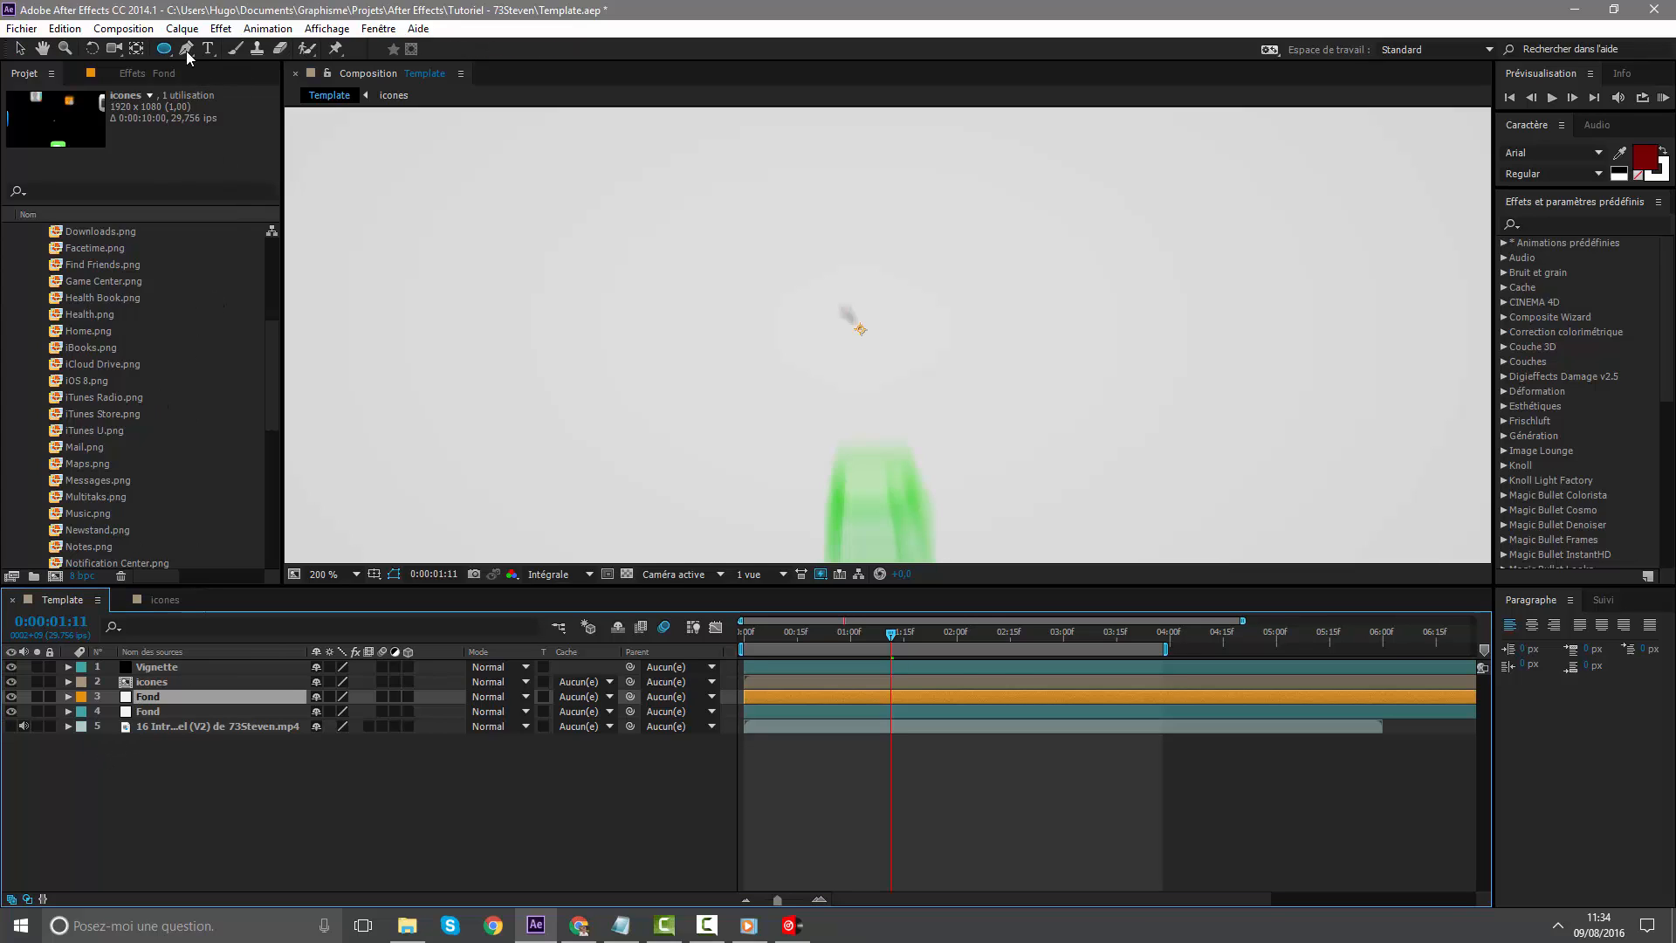
key("comma")
left_click_drag(750, 253, 1016, 446)
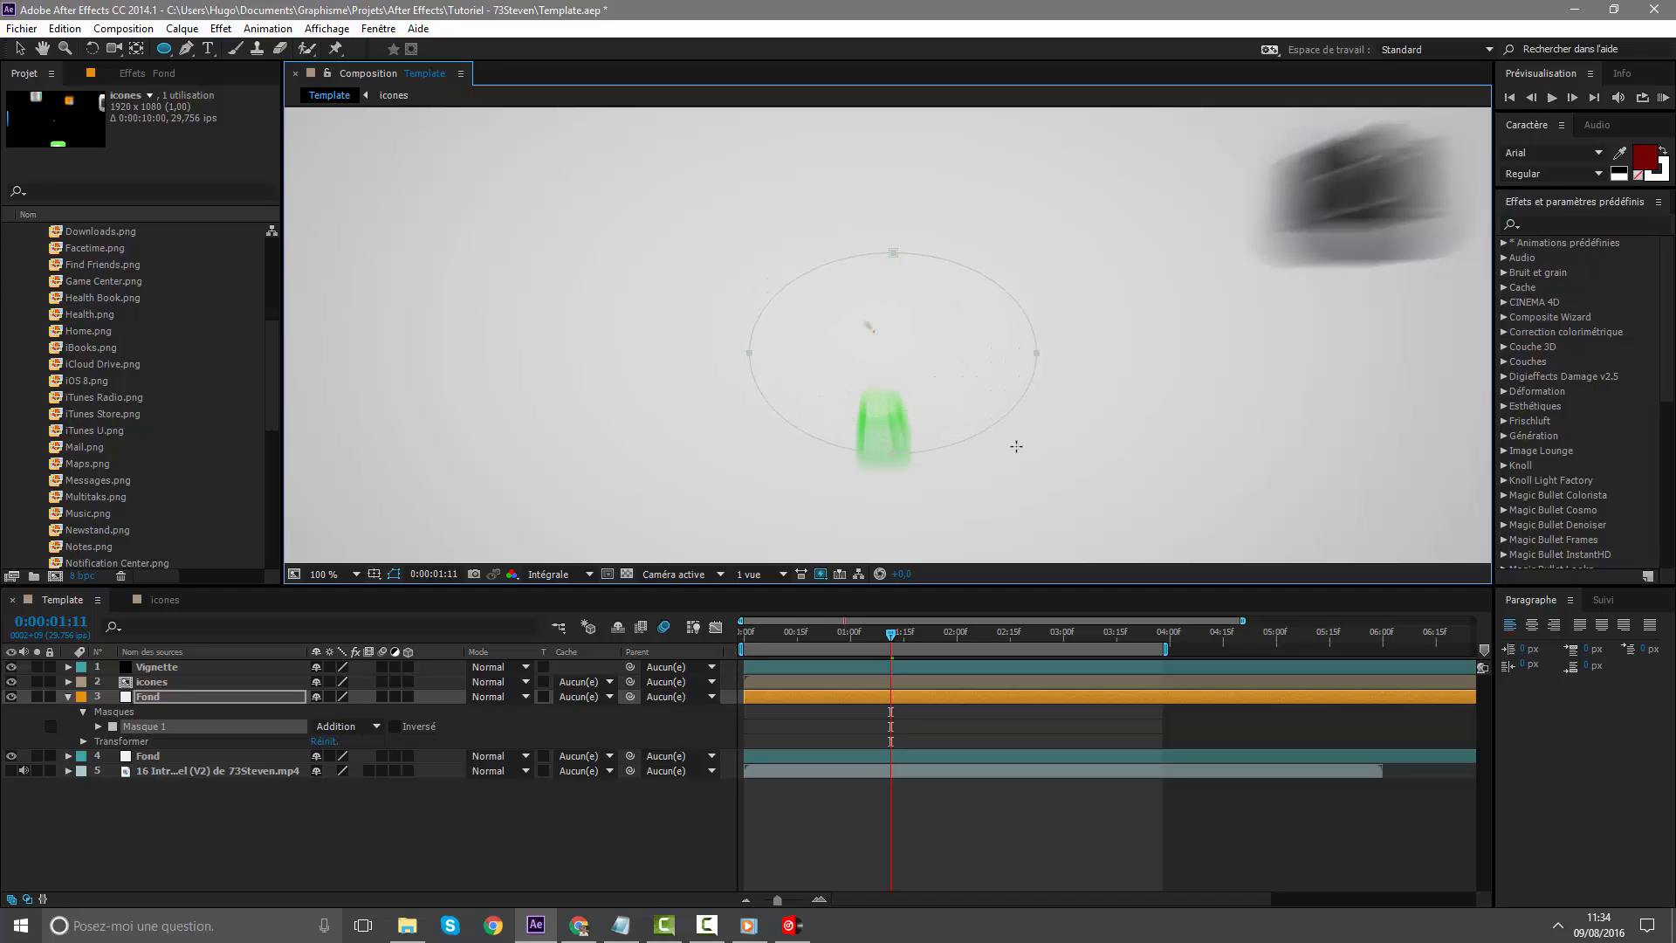
Move the elliptical mask onto the composition's centre, checking it against the temporarily shown title/action safe guides
left_click(20, 48)
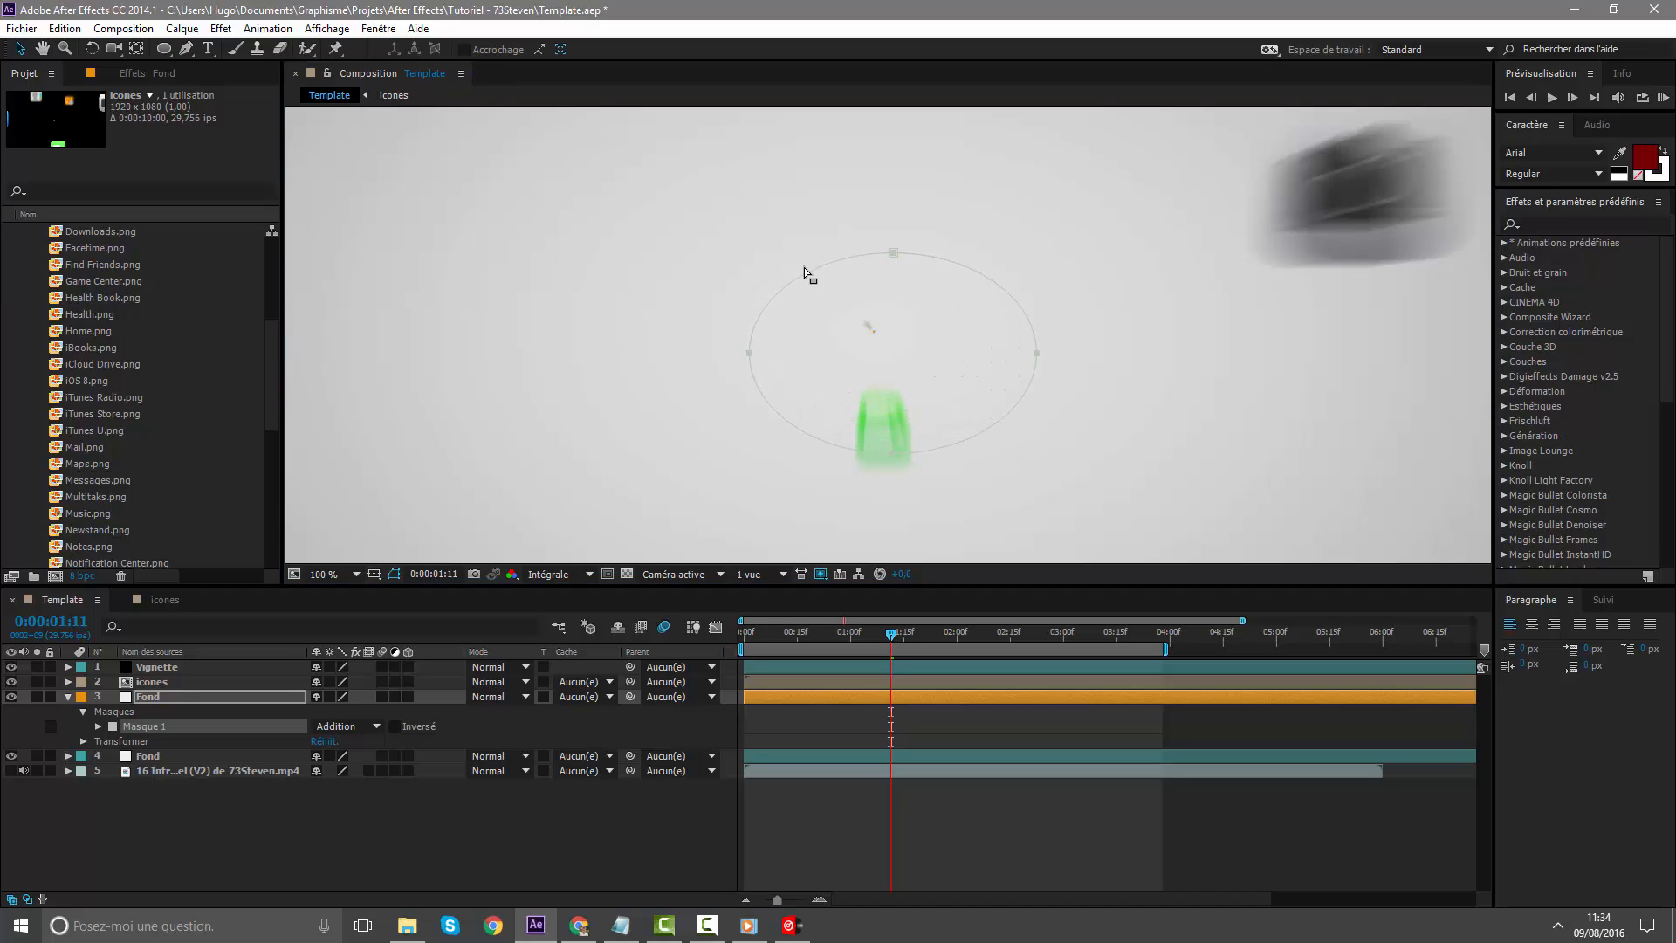
double_click(895, 253)
left_click_drag(967, 404, 946, 390)
scroll(936, 388, "up", 4)
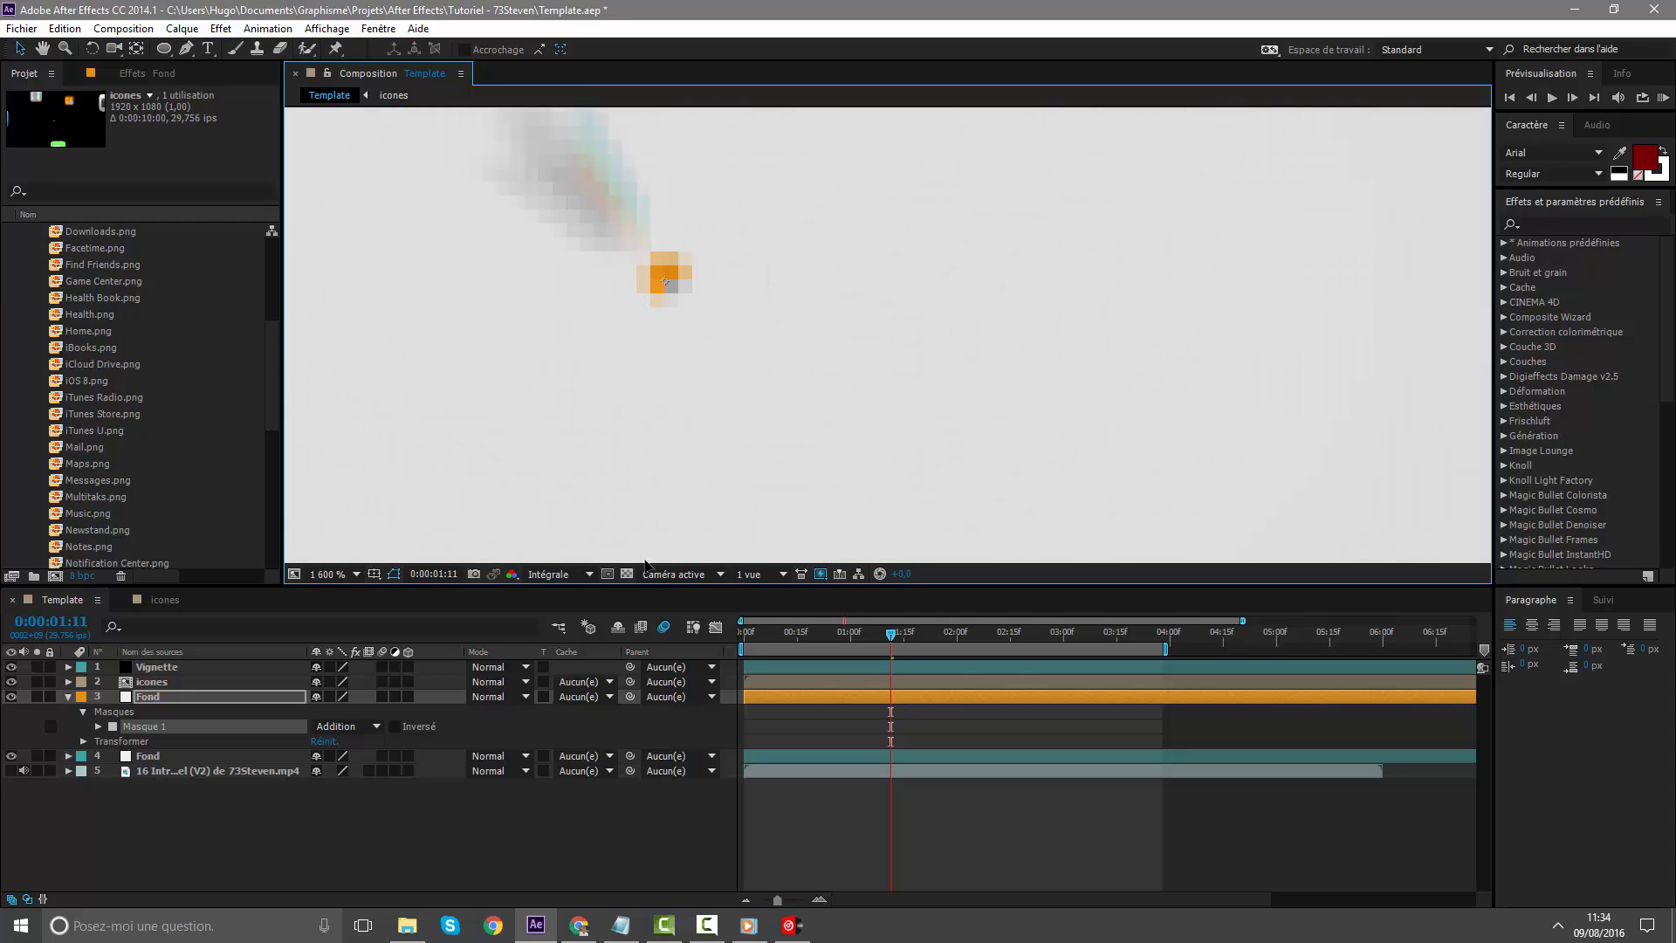
left_click(377, 578)
left_click(419, 588)
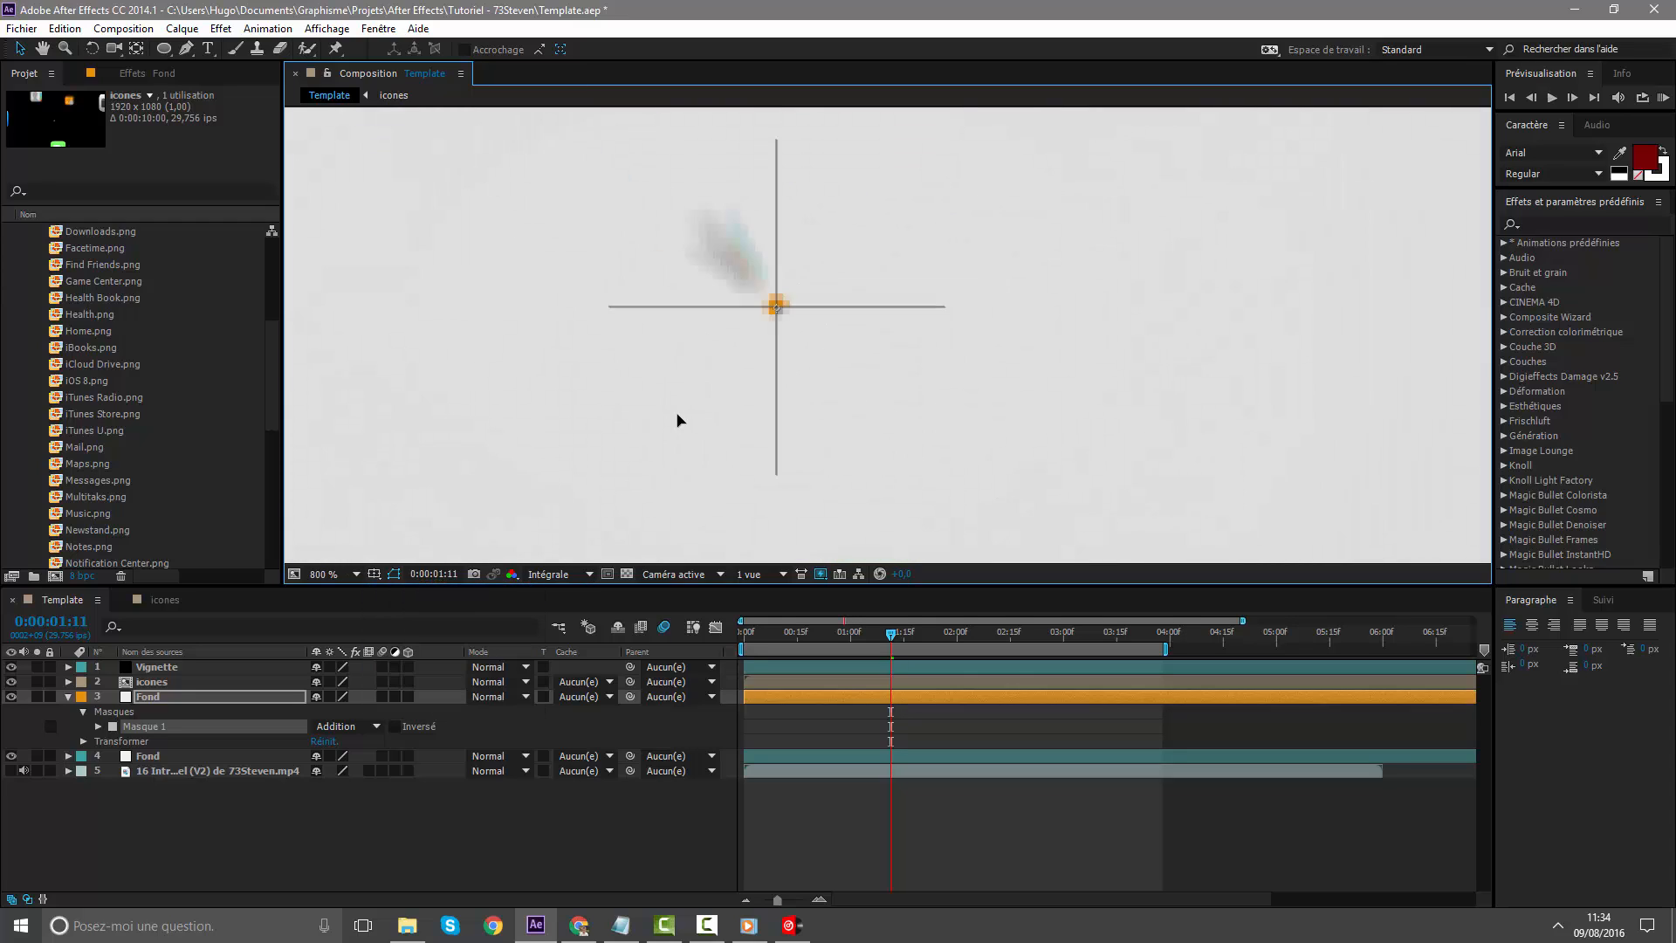
scroll(816, 419, "down", 5)
scroll(889, 375, "up", 5)
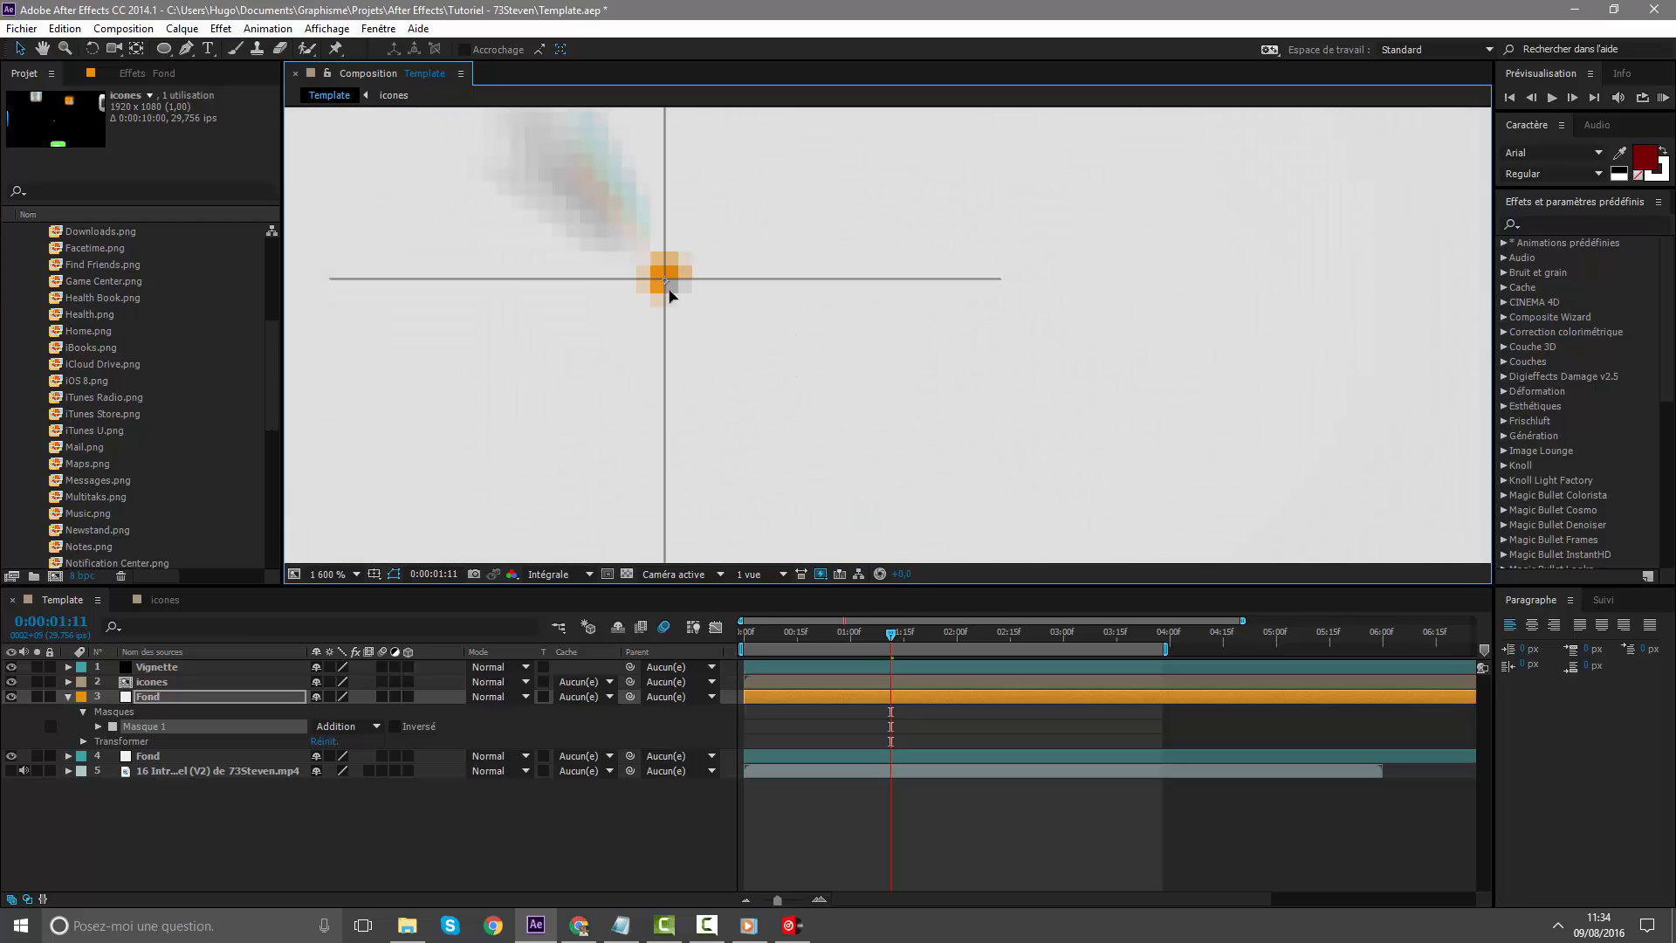
left_click(373, 574)
left_click(410, 587)
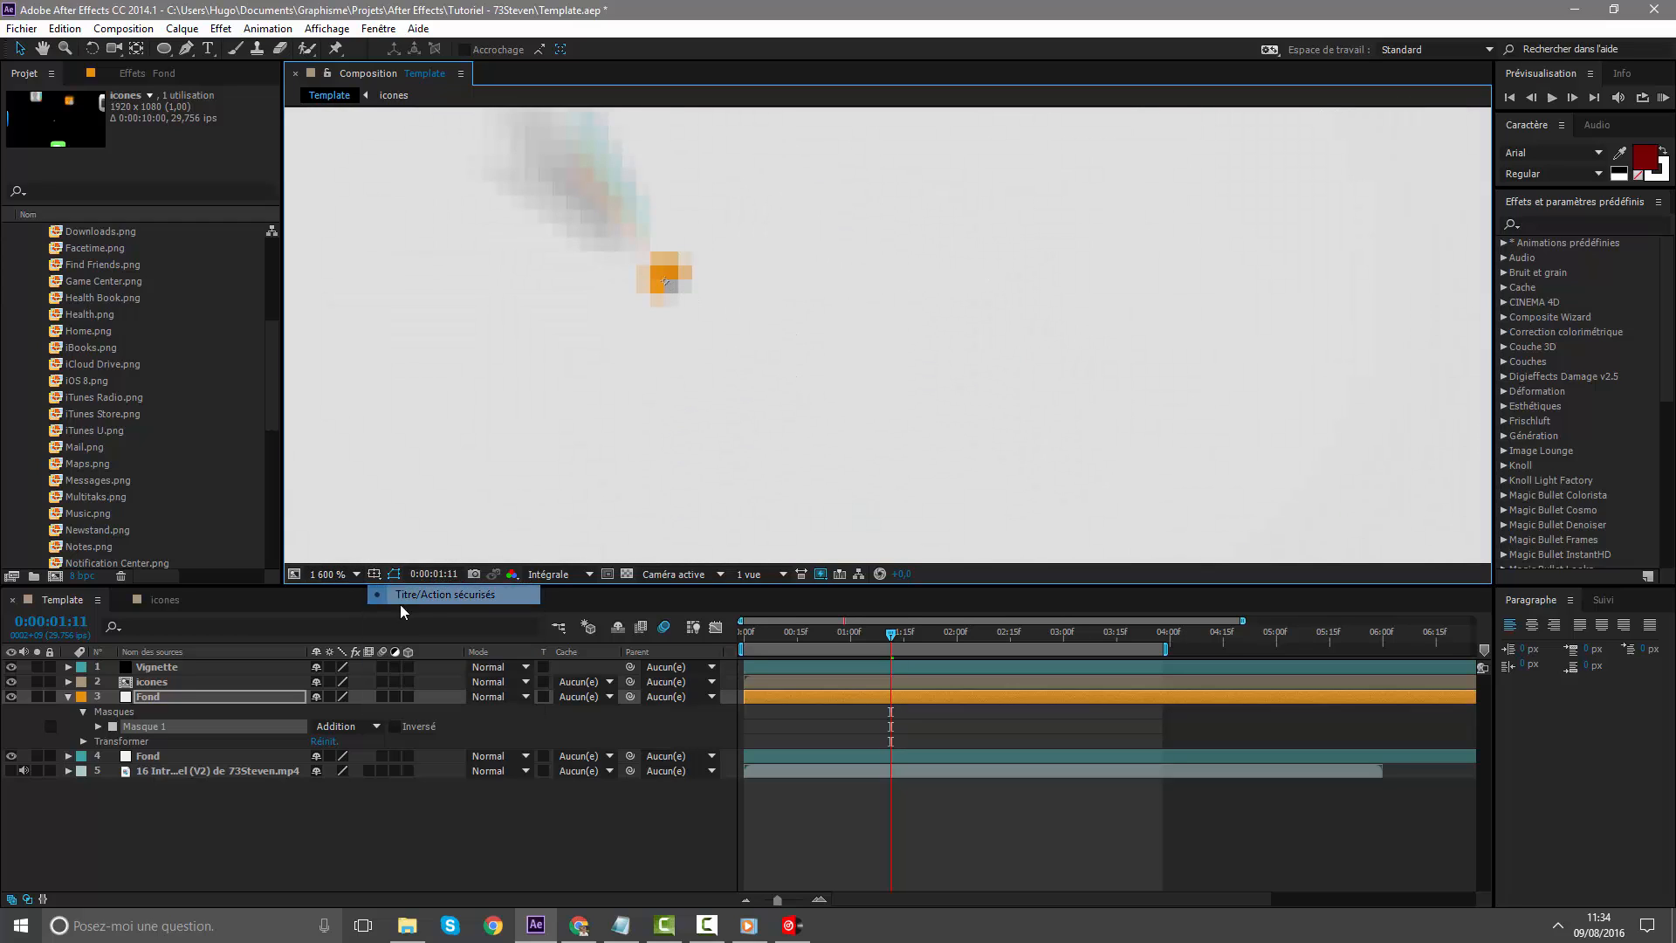
left_click(956, 888)
scroll(746, 423, "down", 4)
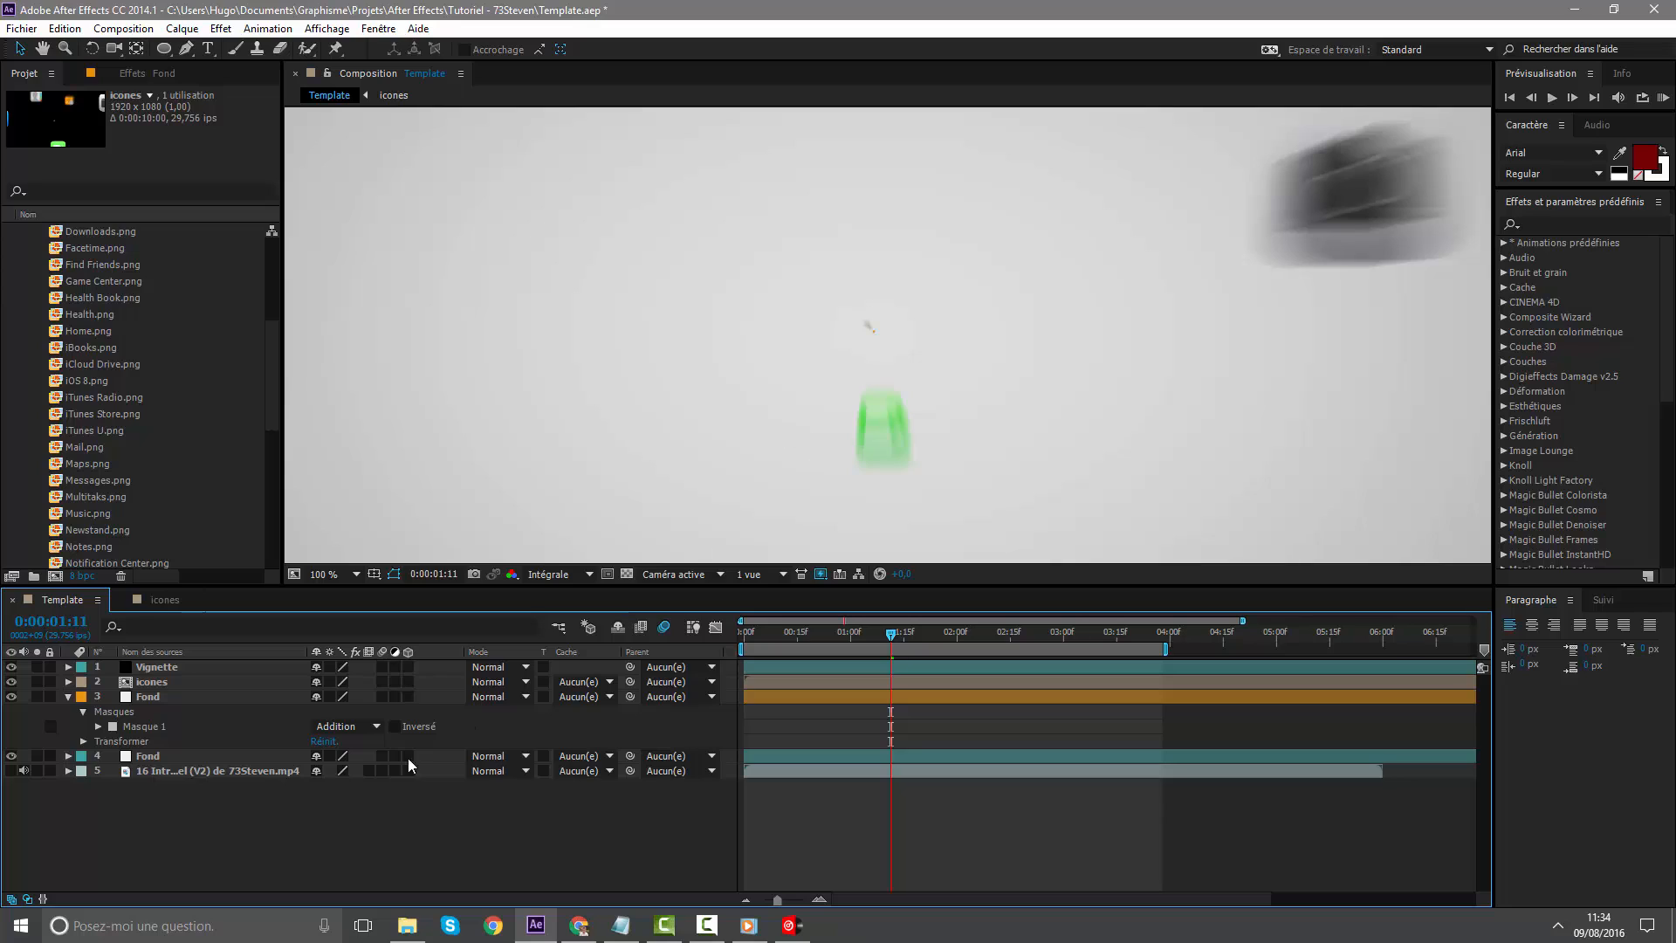
Place the masked Fond layer above icones and set its mask feather to 58 pixels
left_click_drag(168, 700, 154, 676)
left_click(942, 833)
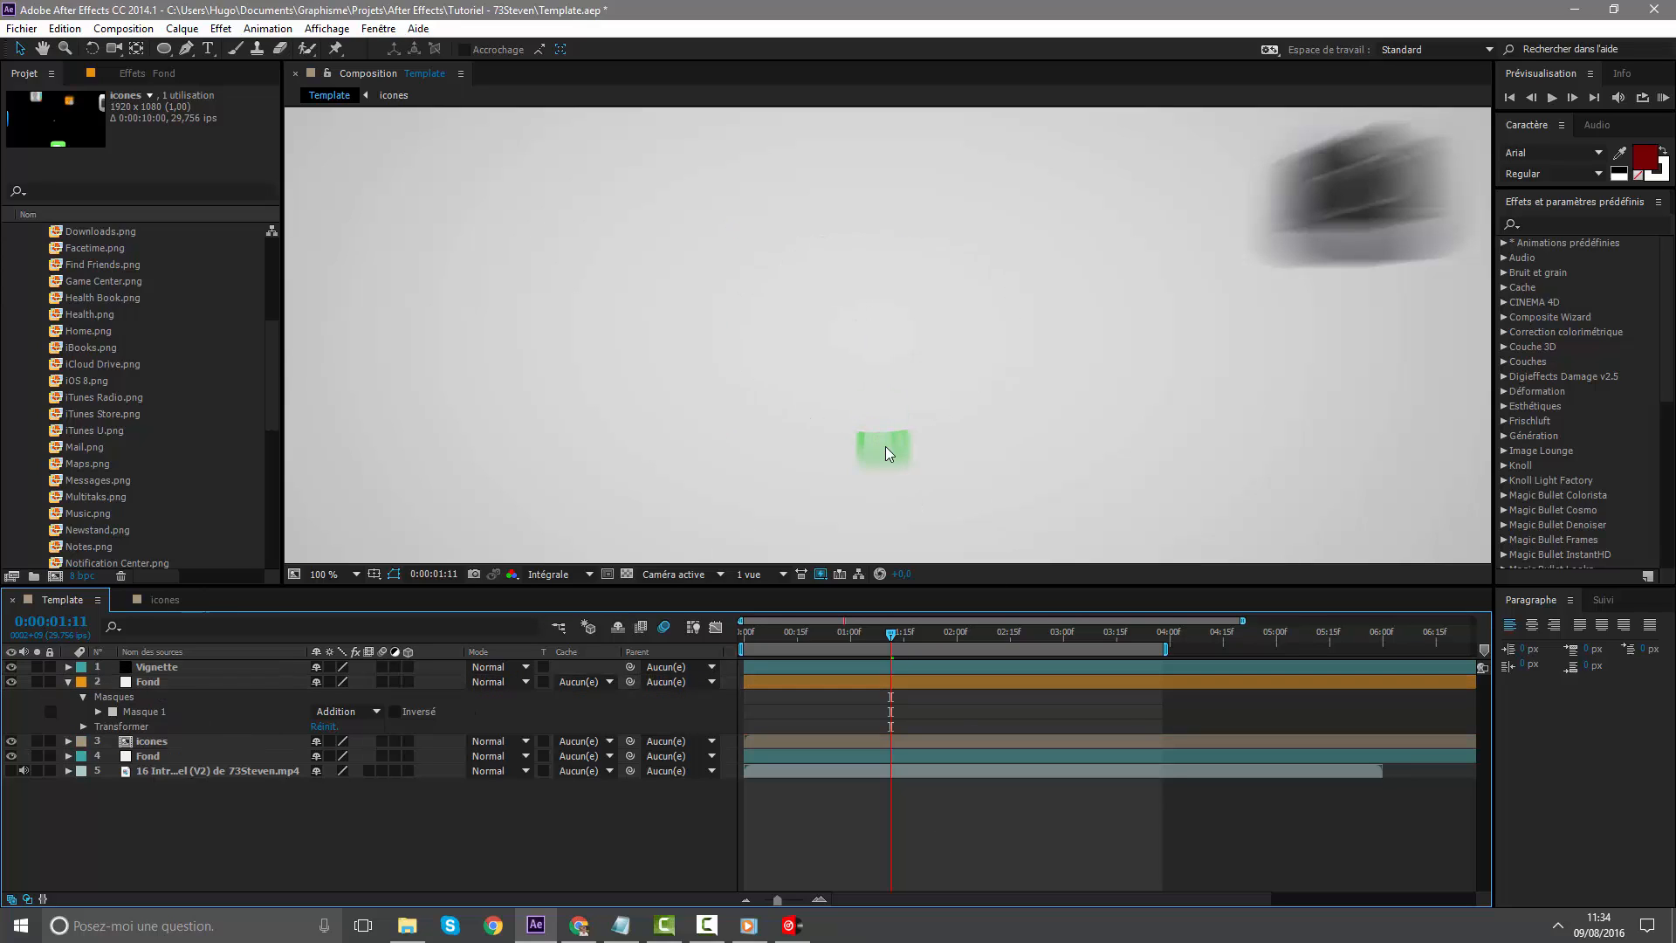
scroll(886, 412, "down", 4)
scroll(892, 400, "up", 4)
left_click(98, 711)
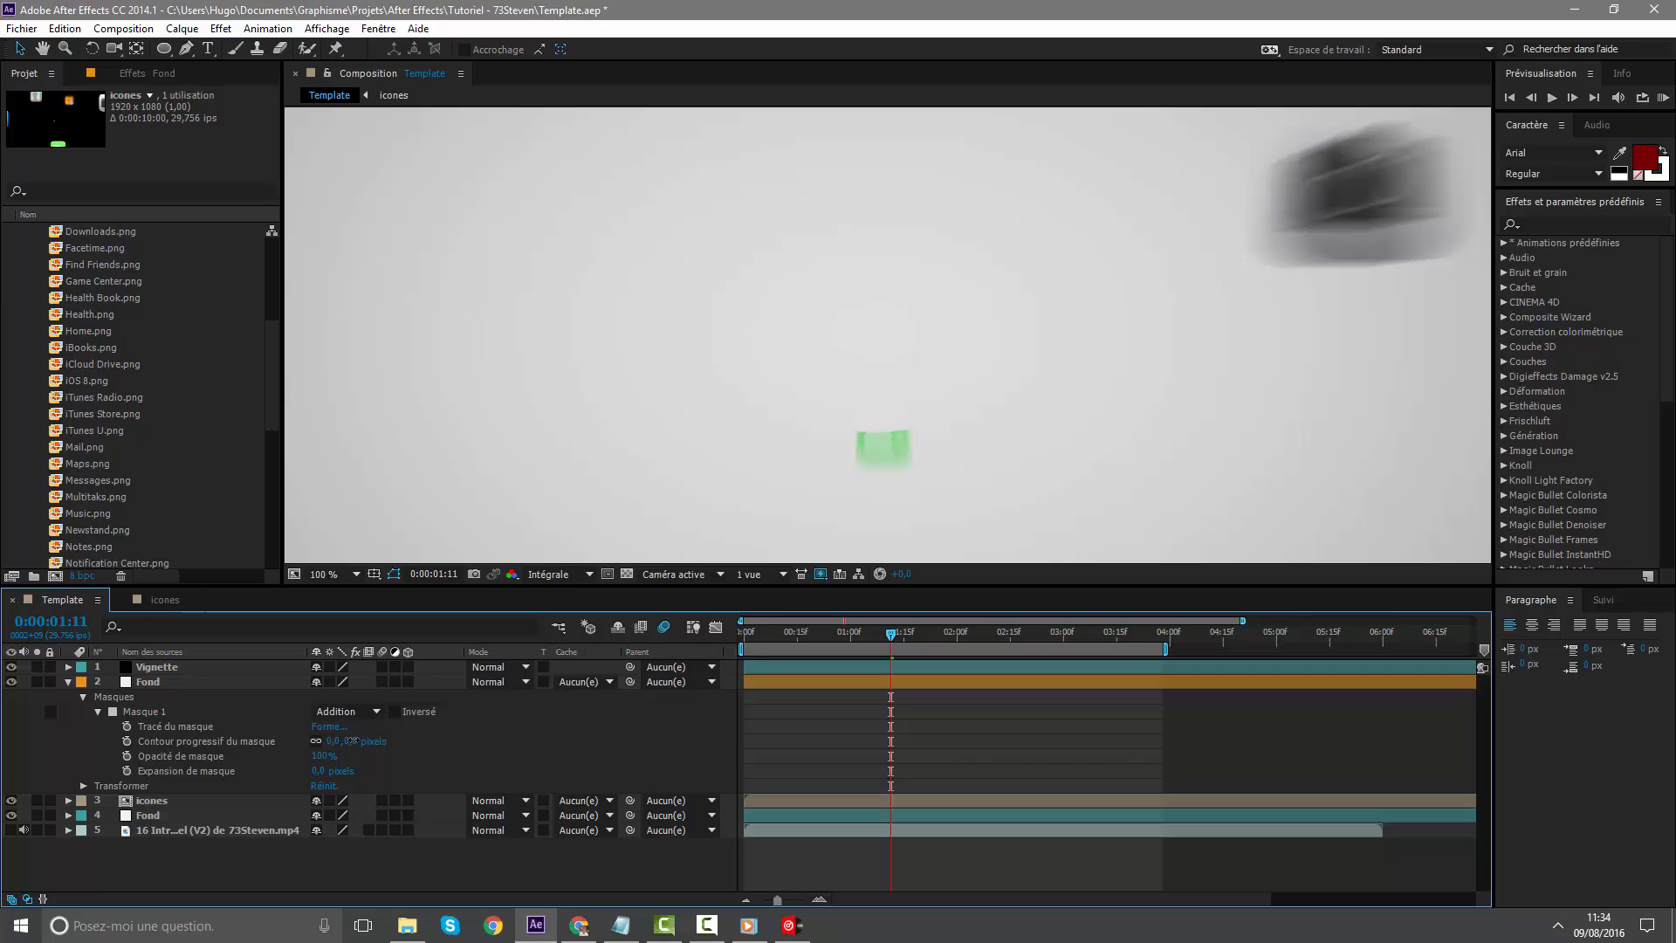
left_click_drag(336, 741, 404, 740)
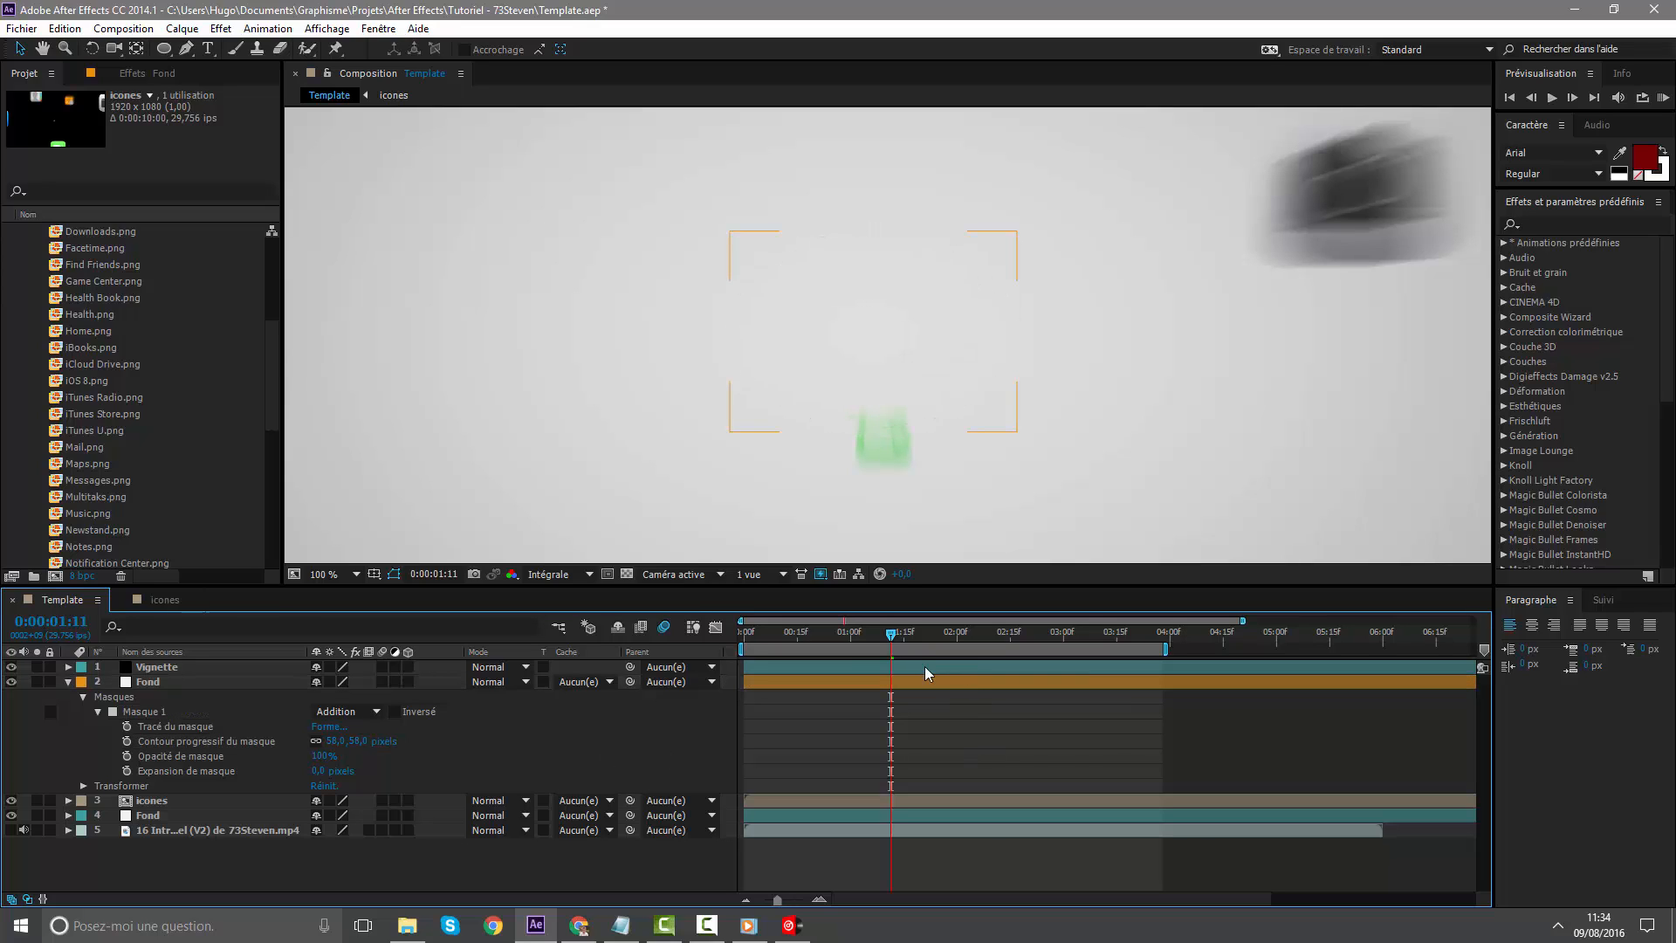
Preview the icons emerging from behind the feathered mask, and collapse the masked Fond layer's properties
mouse_move(884, 648)
left_mouse_down()
mouse_move(922, 645)
mouse_move(883, 645)
left_mouse_up()
key("KP_0")
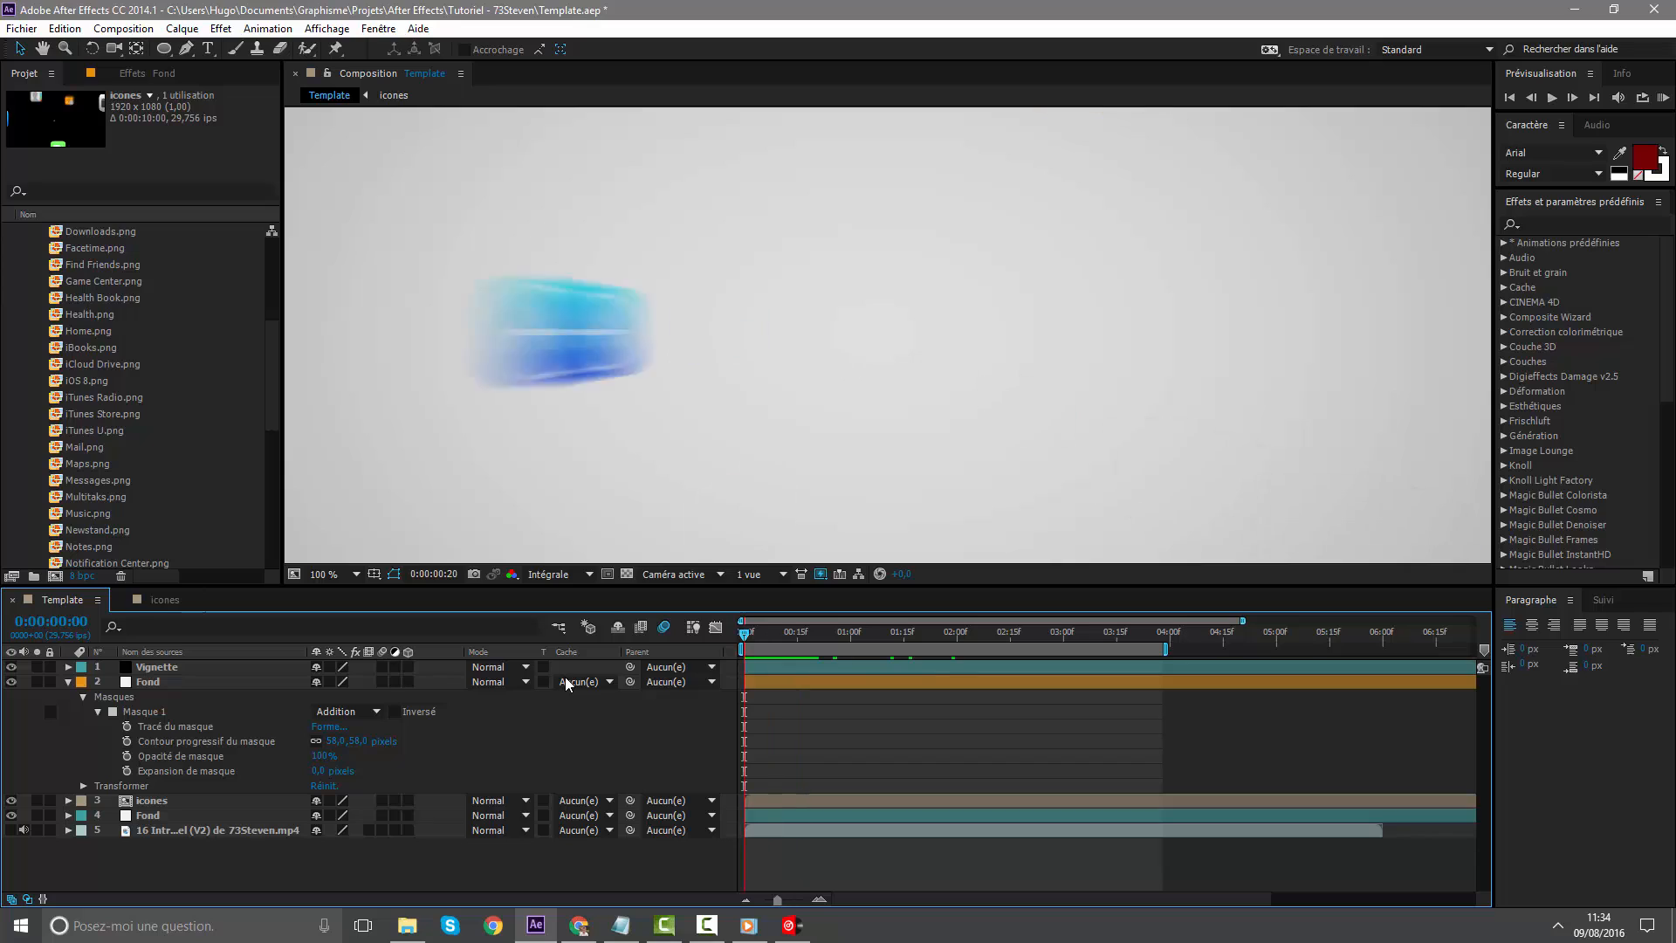
scroll(709, 532, "down", 6)
scroll(808, 443, "up", 2)
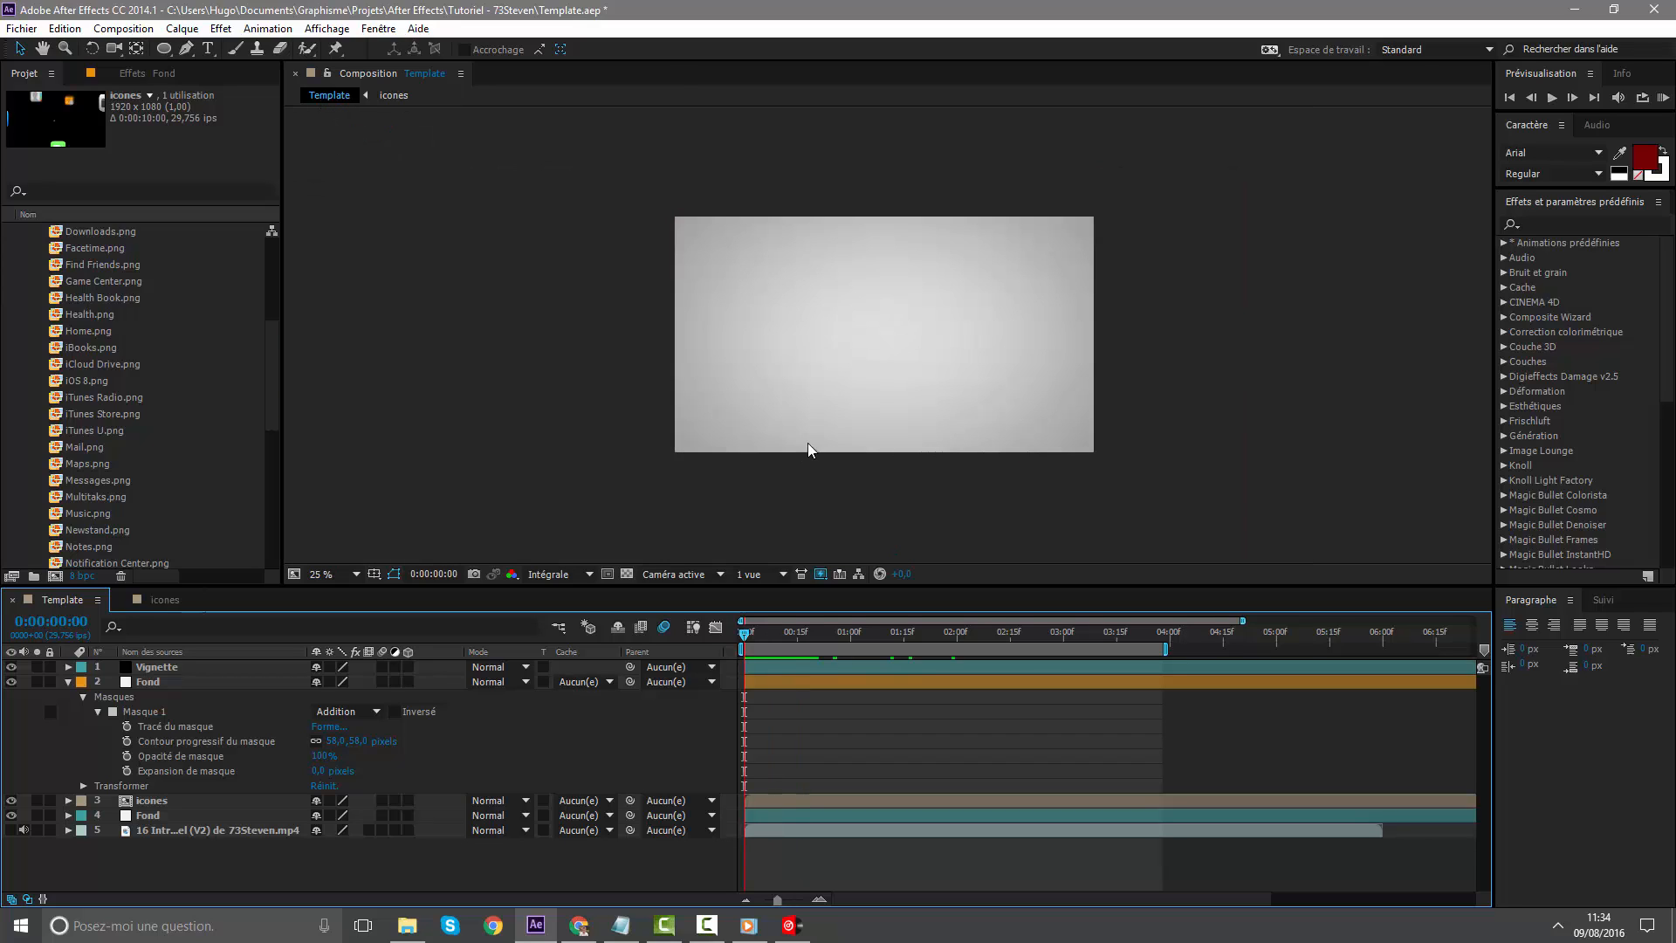
left_click(68, 682)
key("KP_Decimal")
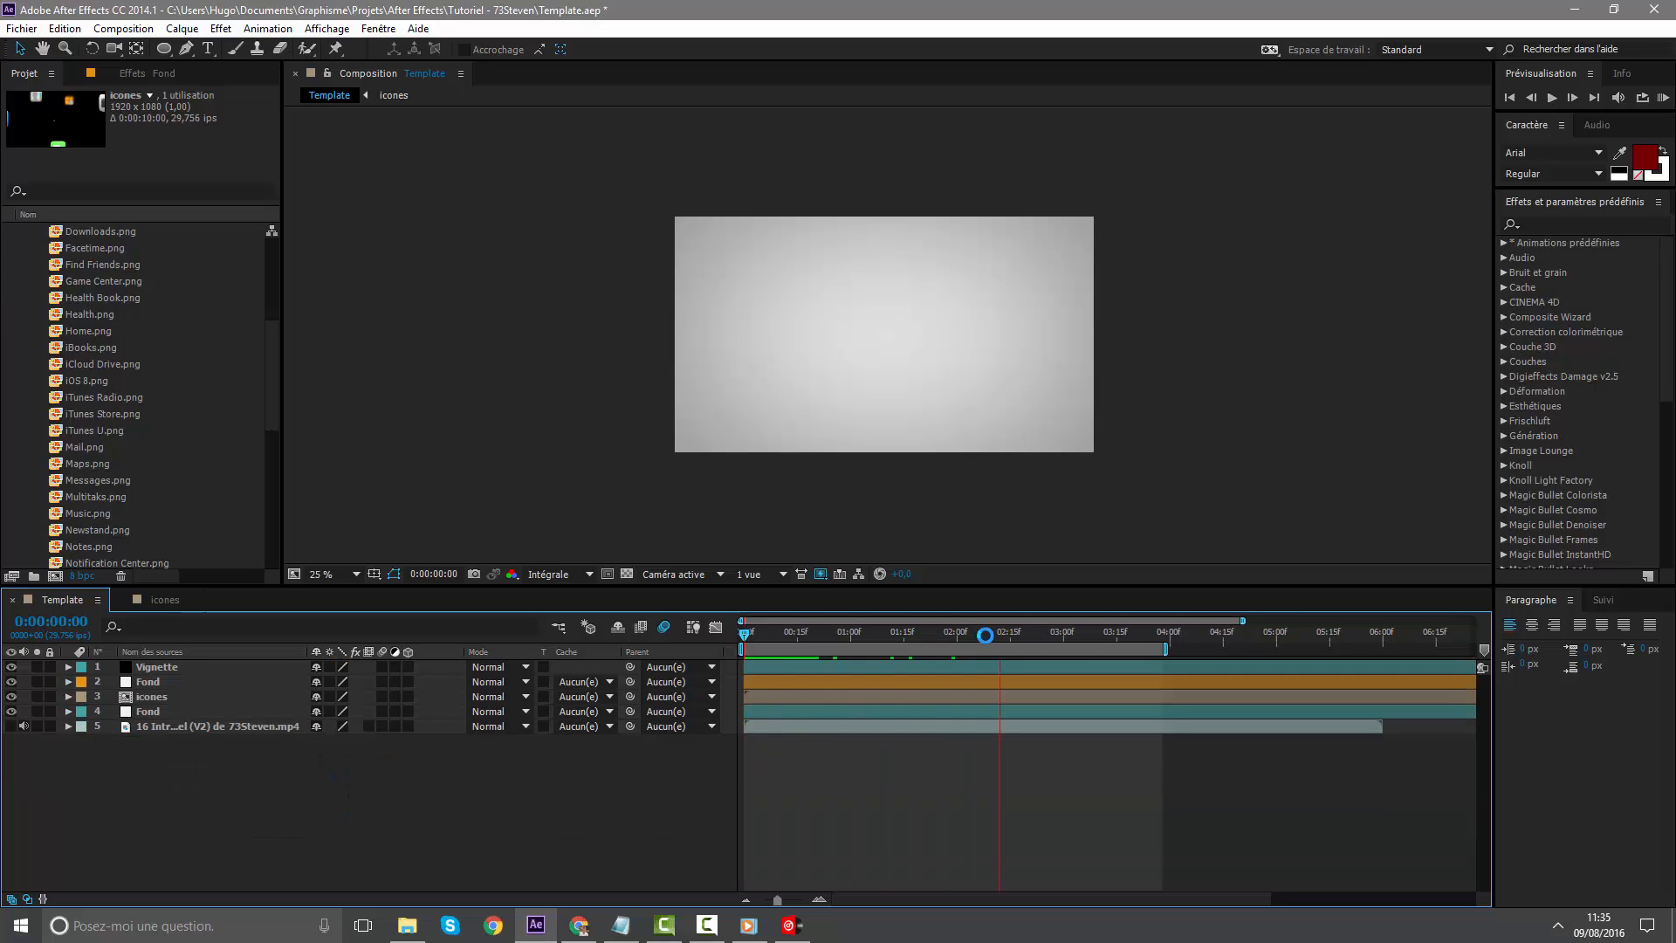
Add Logo (Forme) MS Design.png above the orange Fond layer, starting at 0:00:02:21
left_click(1019, 635)
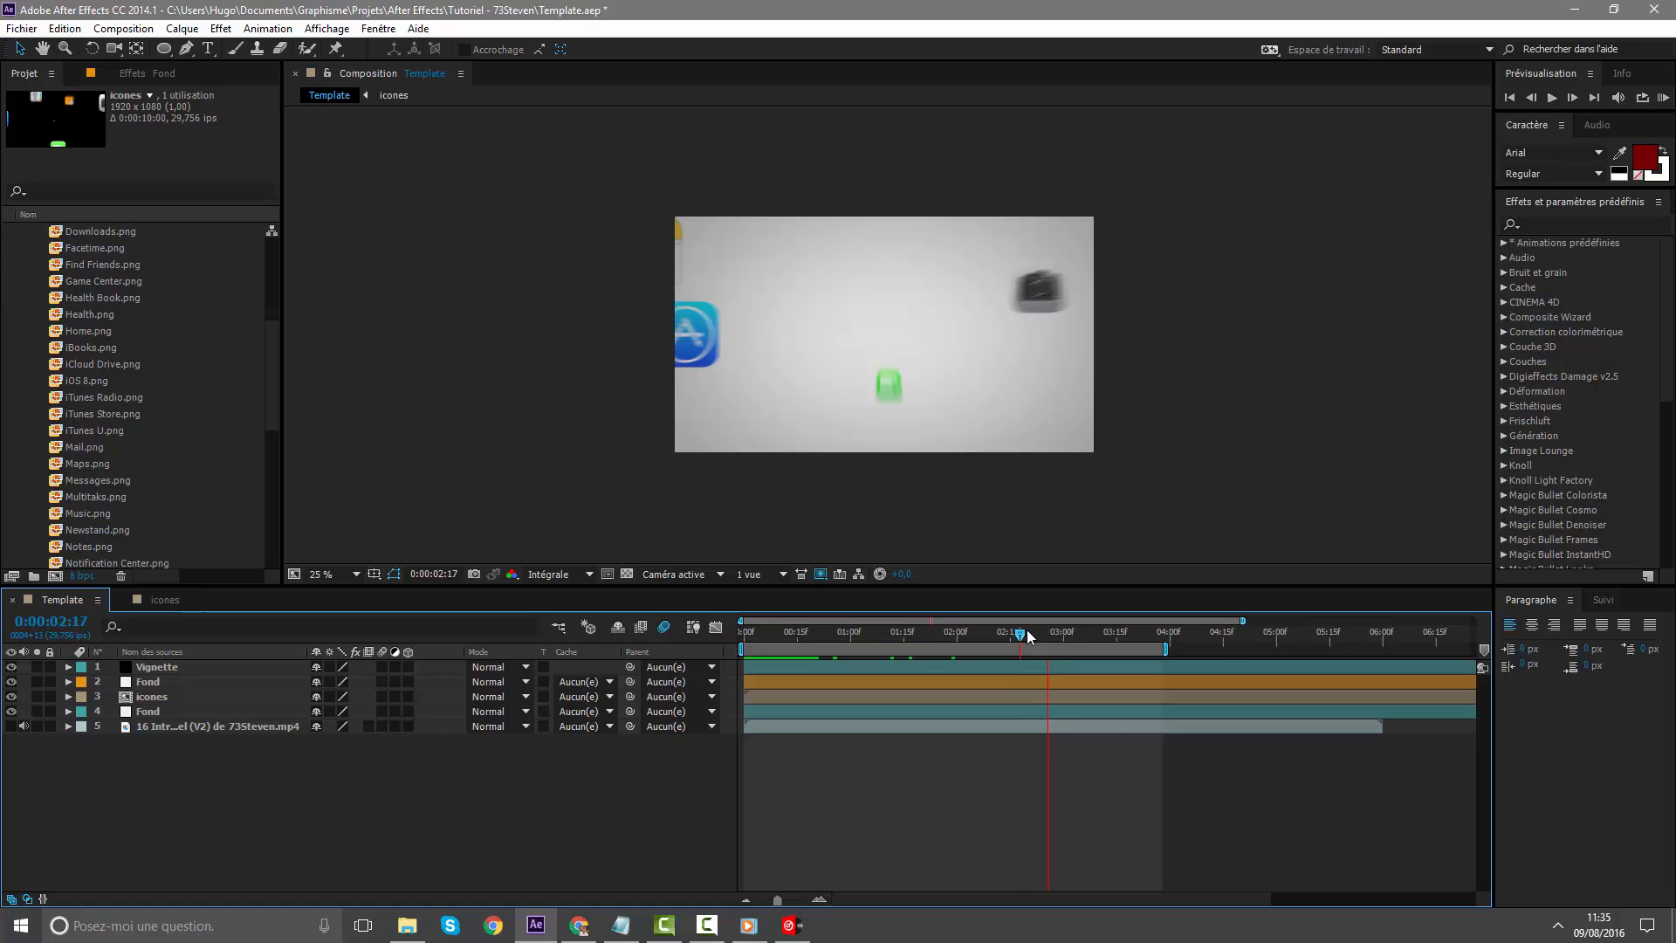
left_click_drag(1028, 636, 1033, 635)
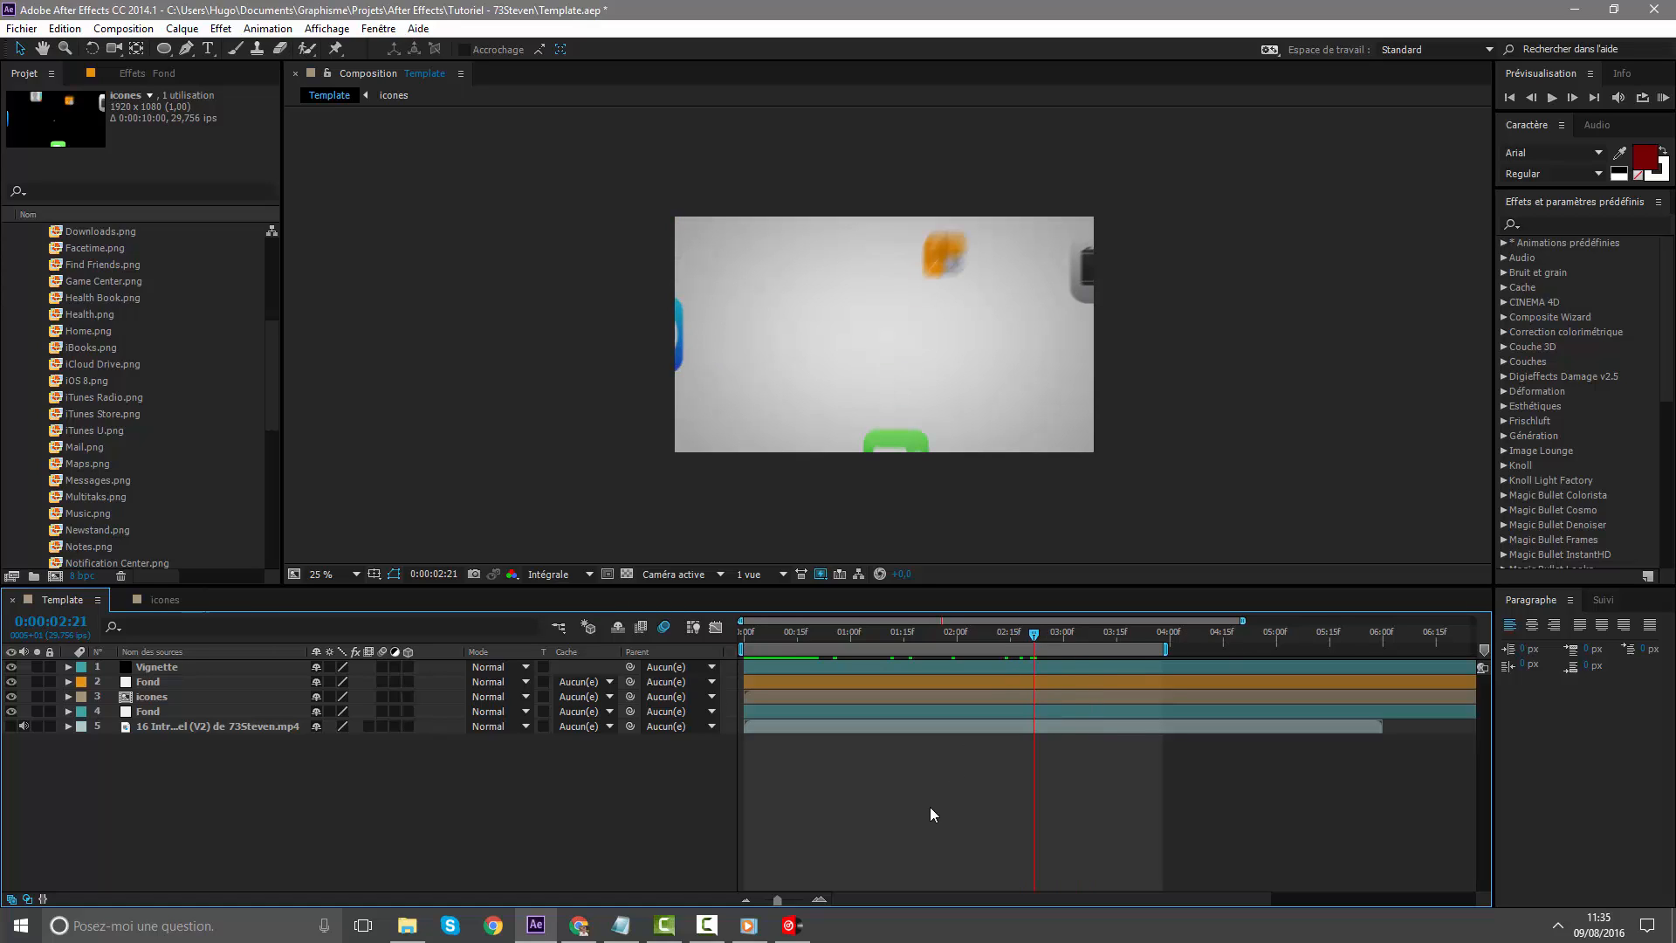
scroll(96, 269, "up", 8)
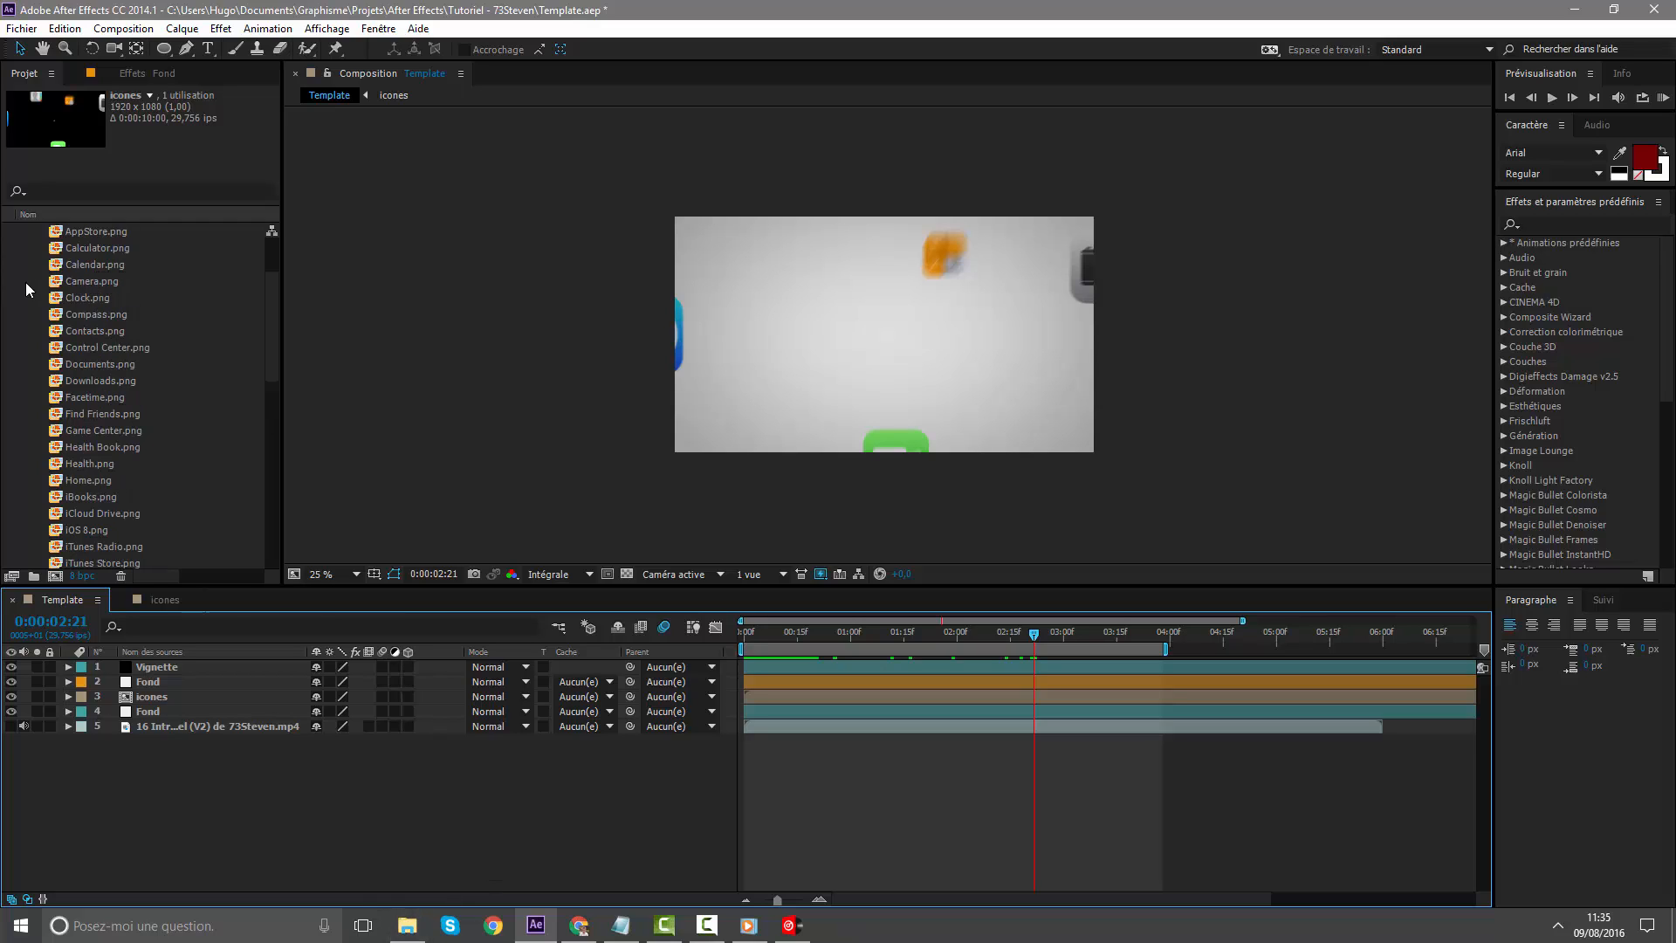
left_click(26, 313)
mouse_move(43, 330)
left_mouse_down()
mouse_move(961, 628)
mouse_move(1014, 679)
left_mouse_up()
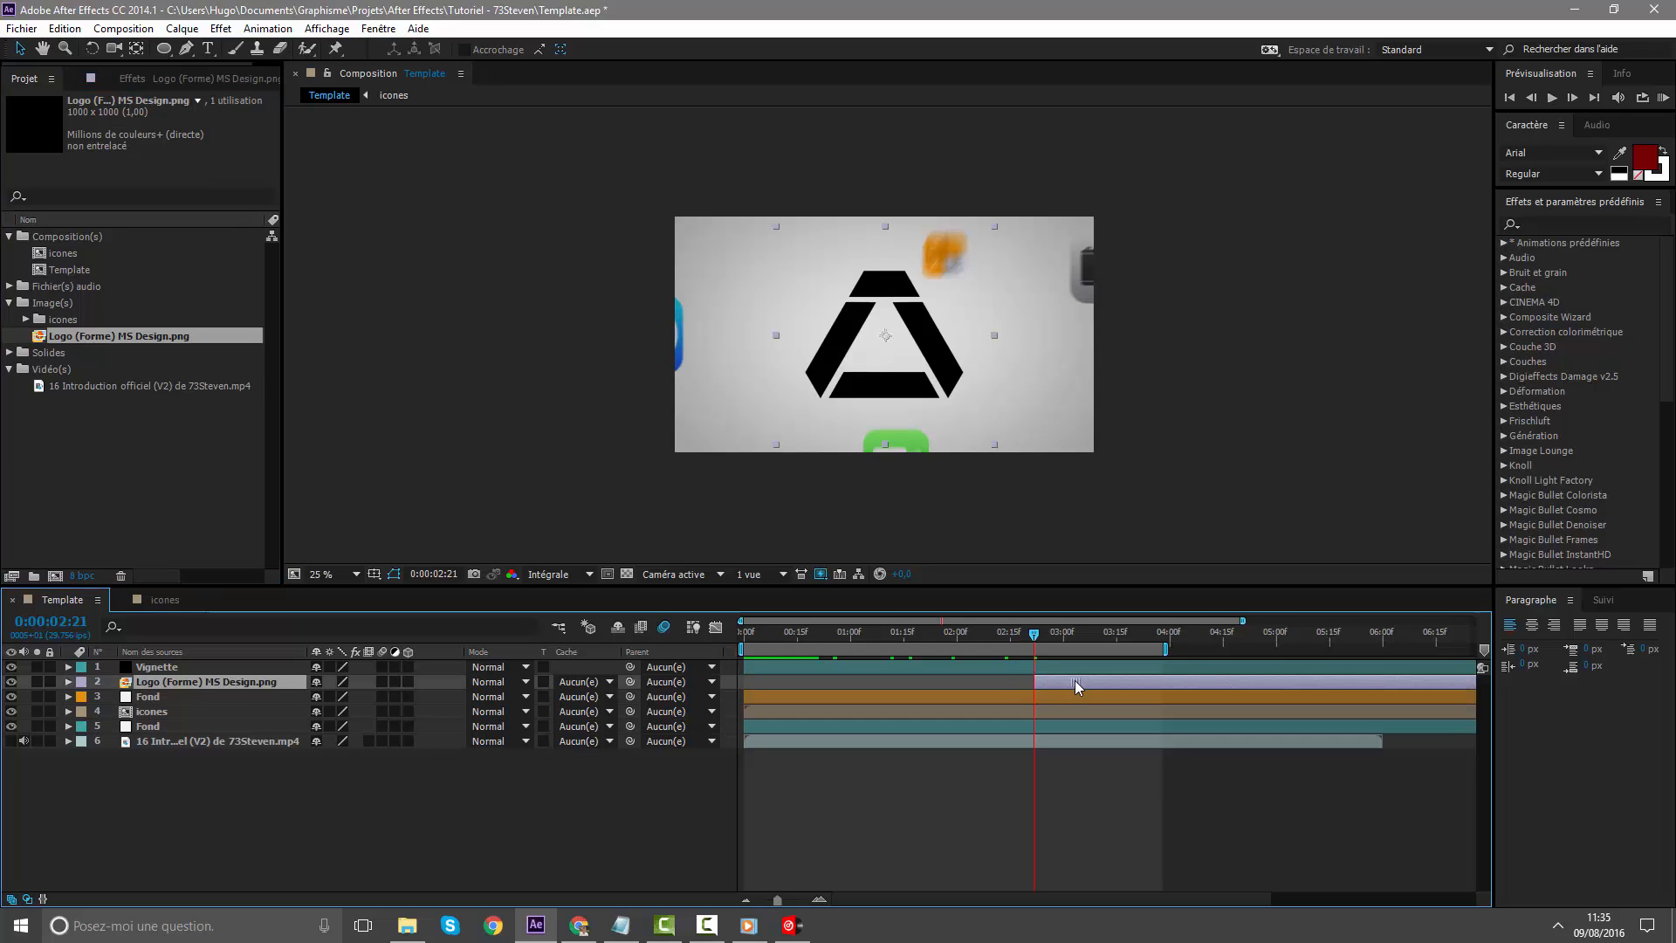
Scale the logo layer down to 34.2%
key("s")
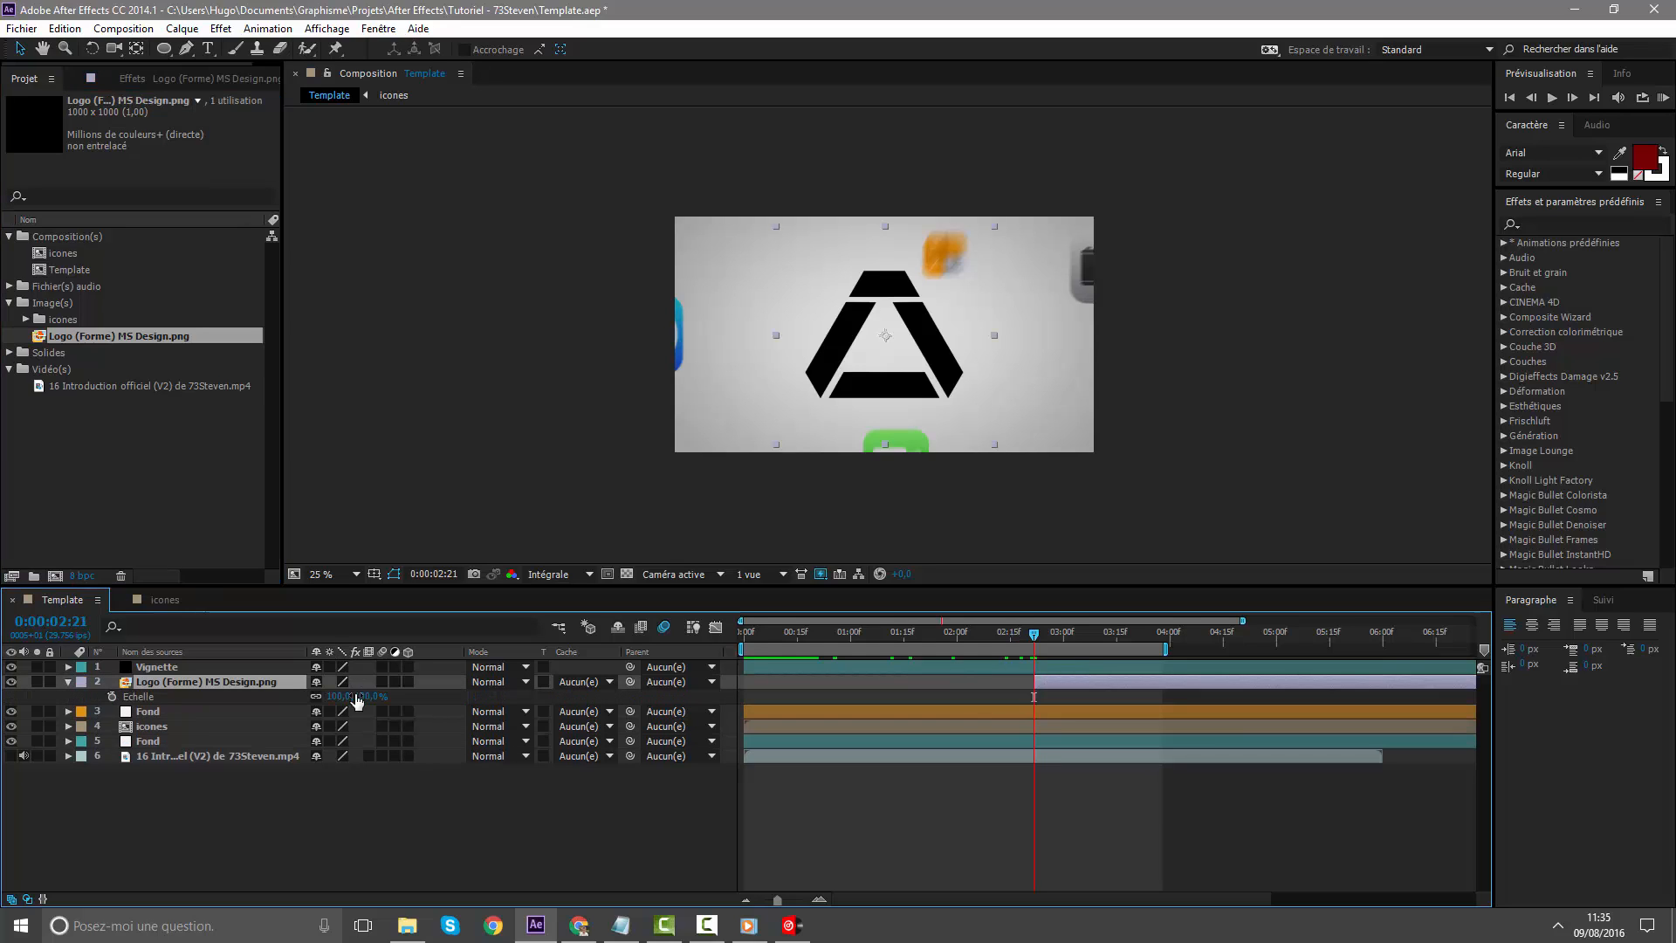
left_click_drag(360, 697, 210, 694)
scroll(1084, 374, "up", 2)
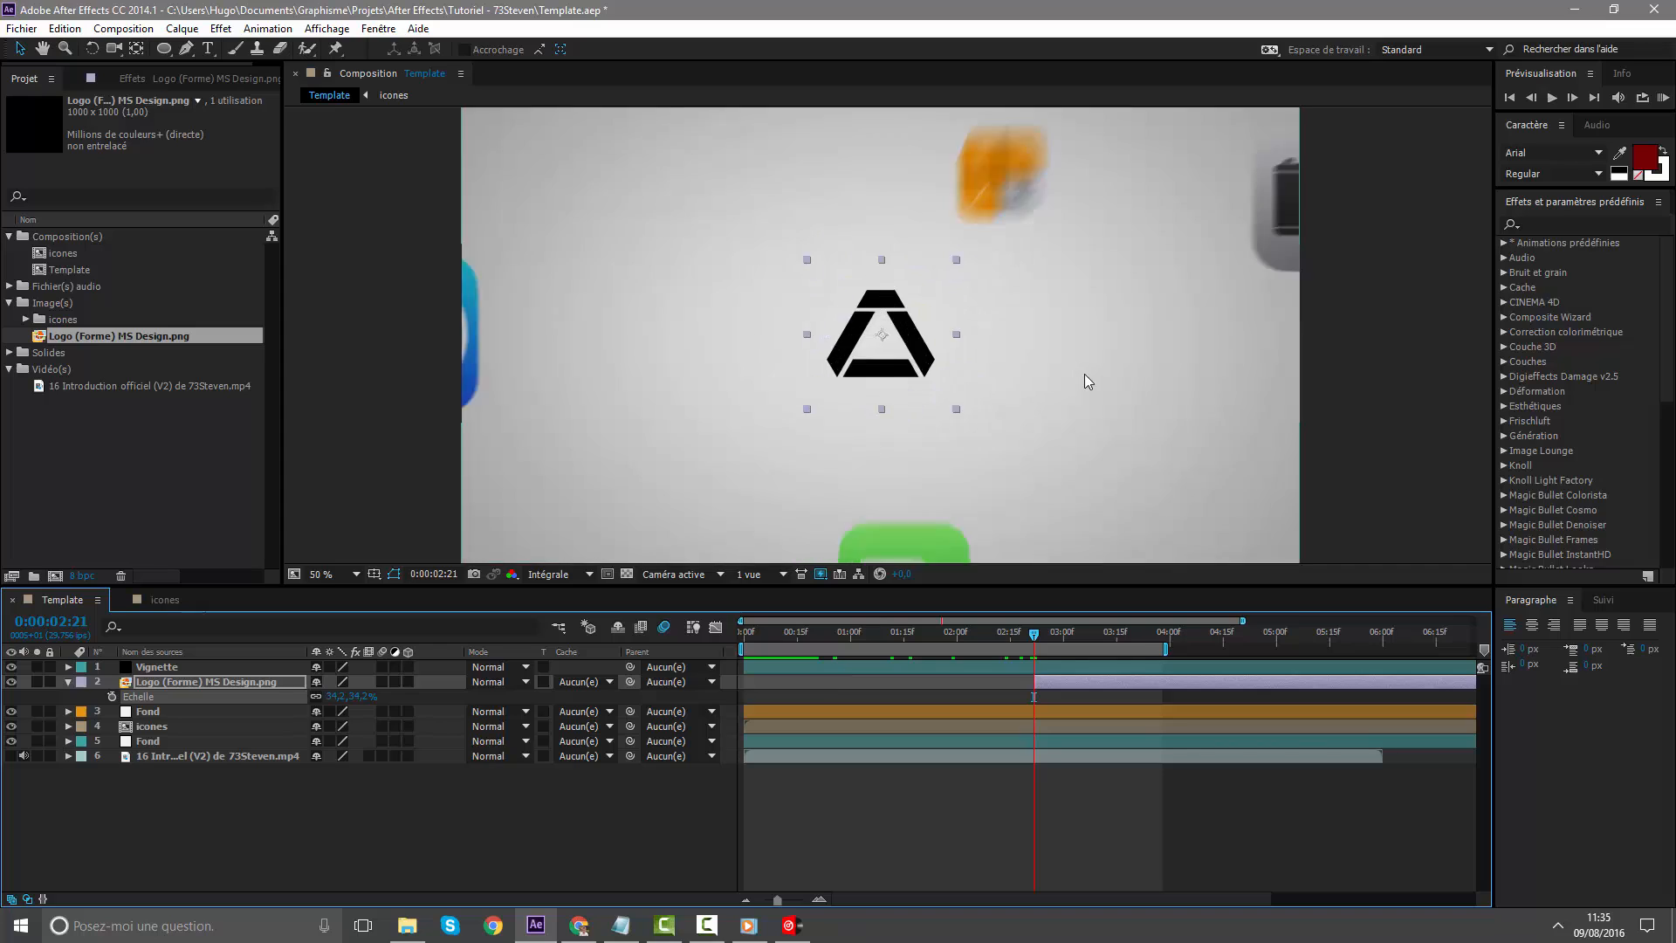
Apply the Remplir effect to the logo and set its fill colour to blue 00C0FF
left_click(1536, 223)
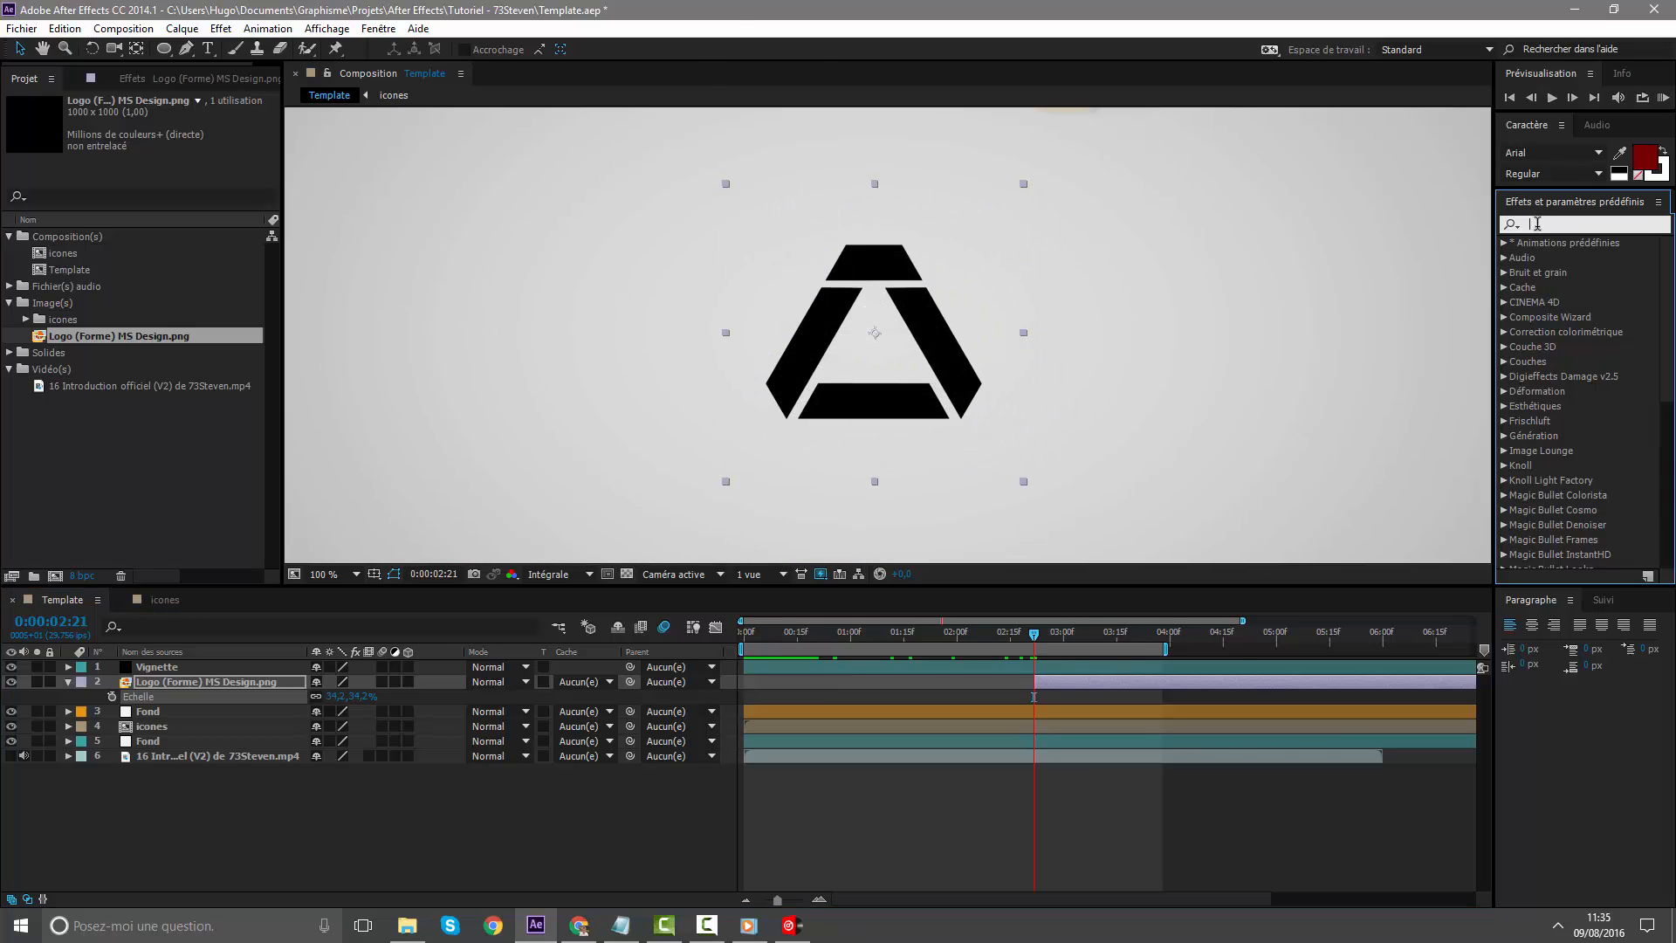
type("remplir")
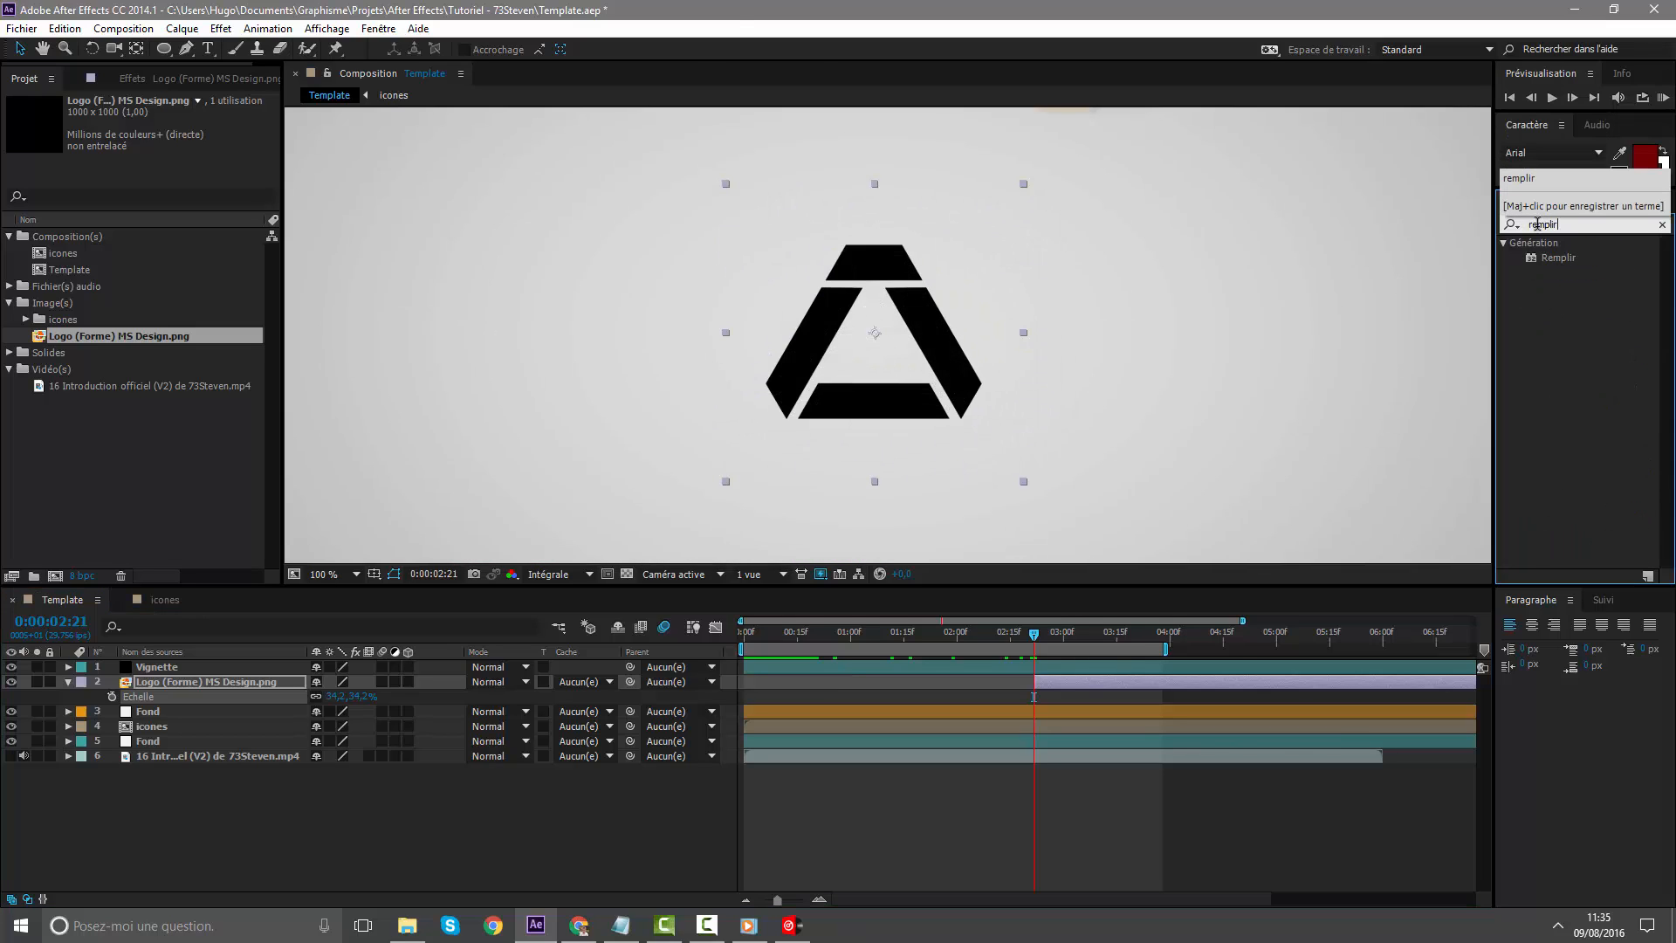
left_click_drag(1586, 271, 1102, 697)
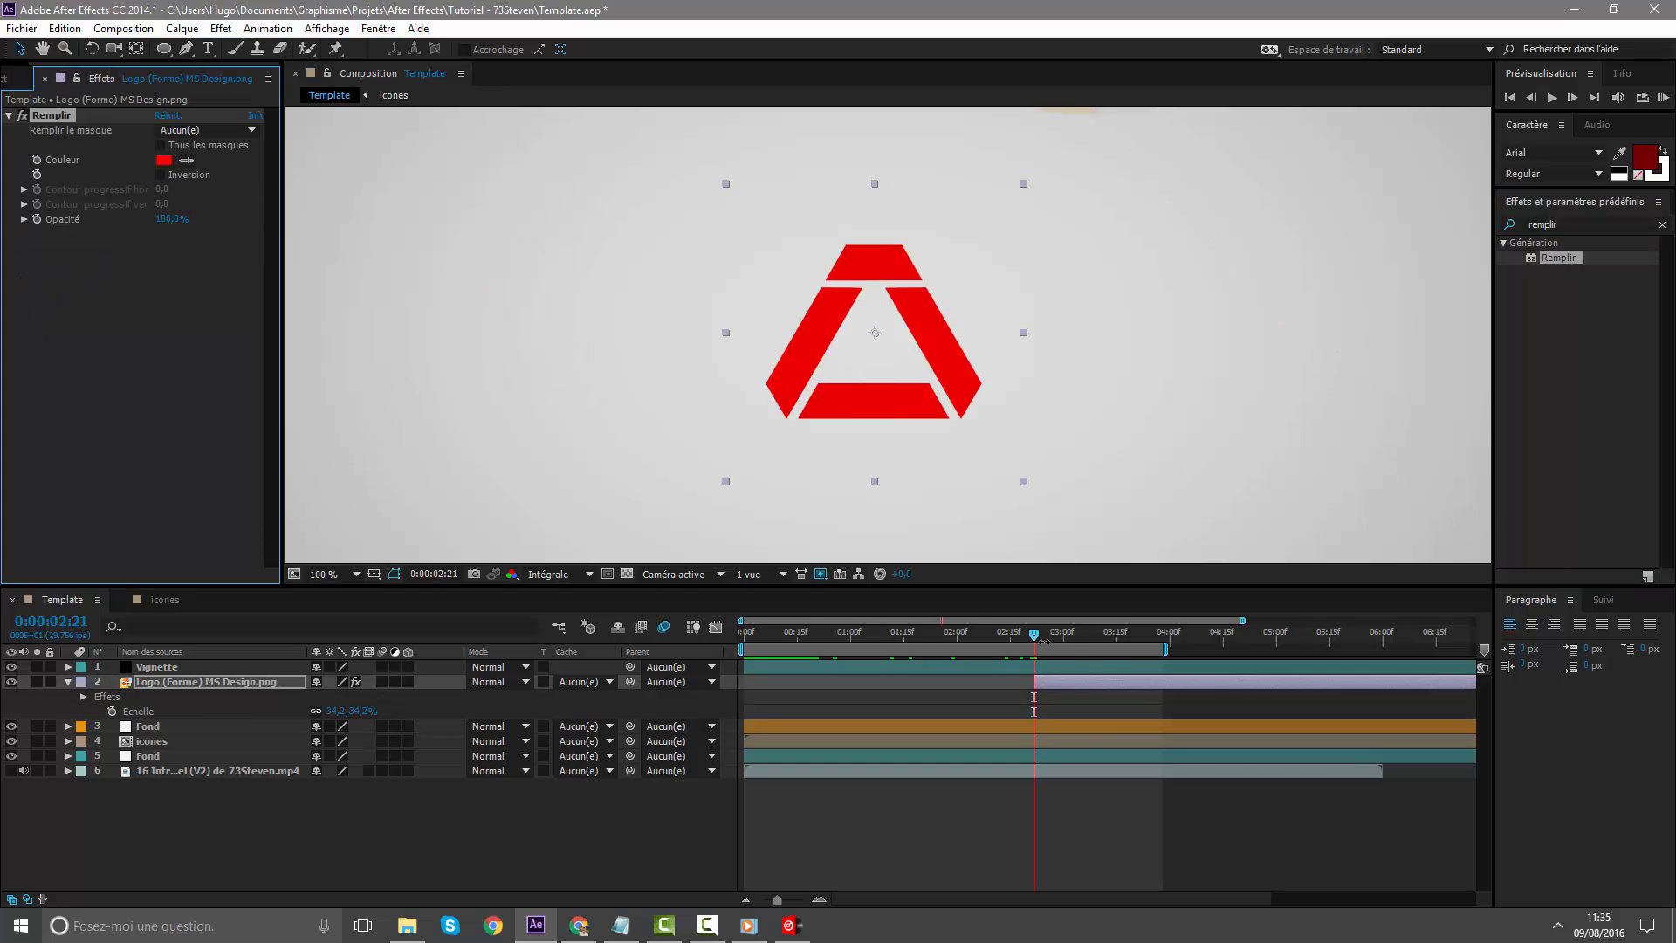
left_click(162, 162)
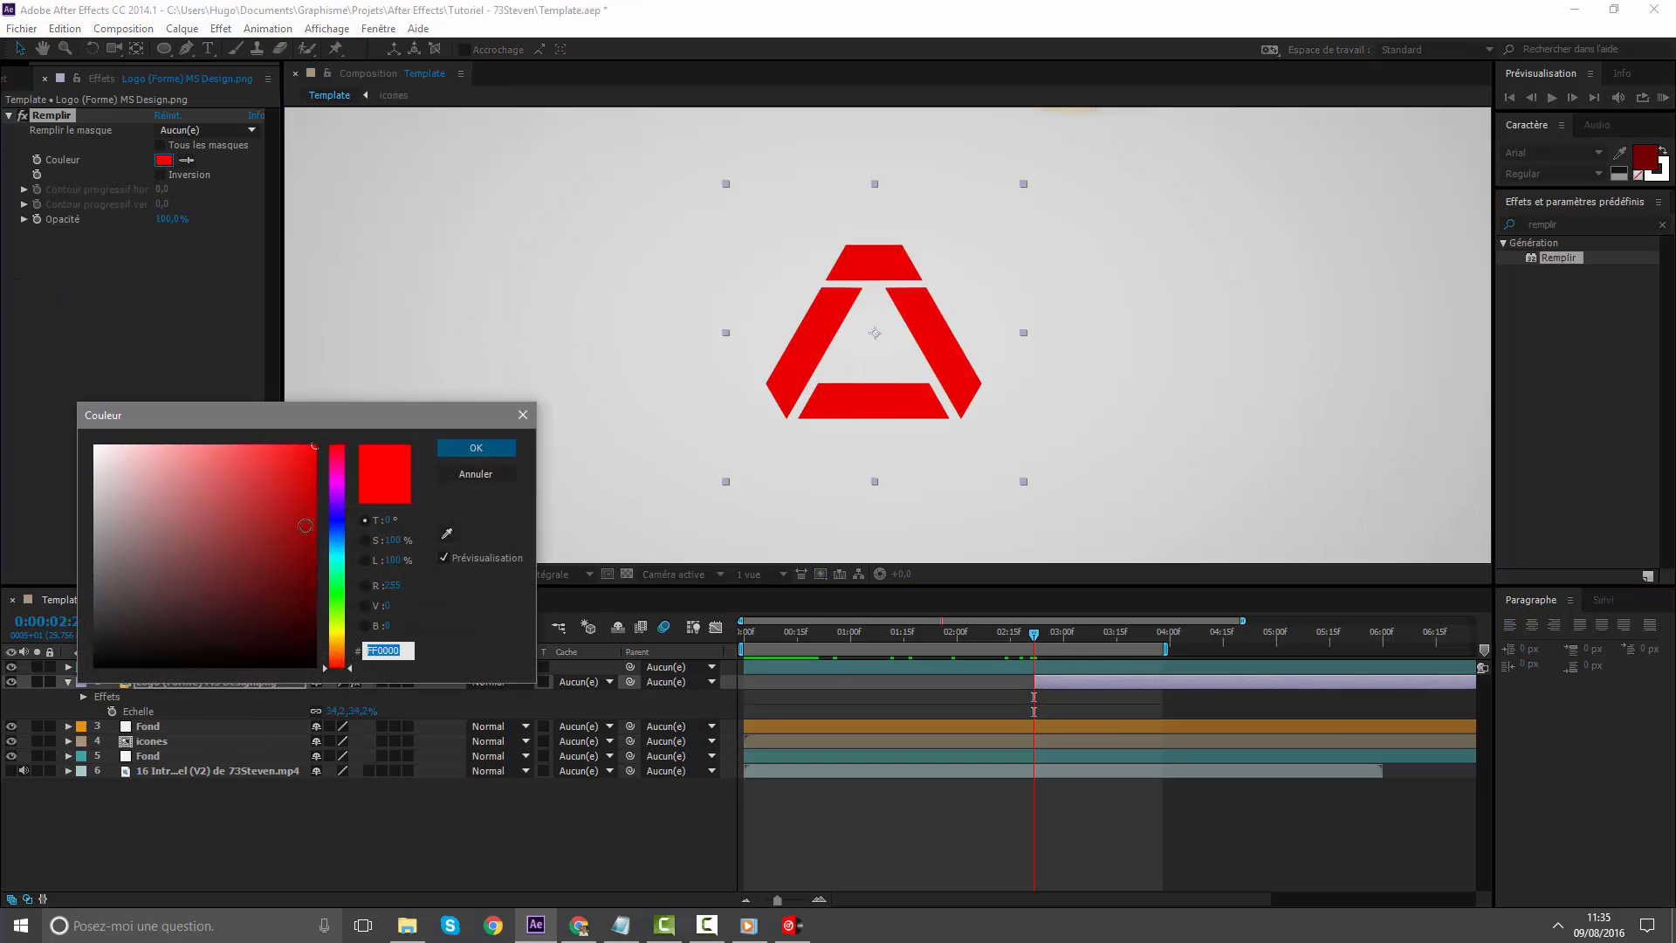
left_click(348, 554)
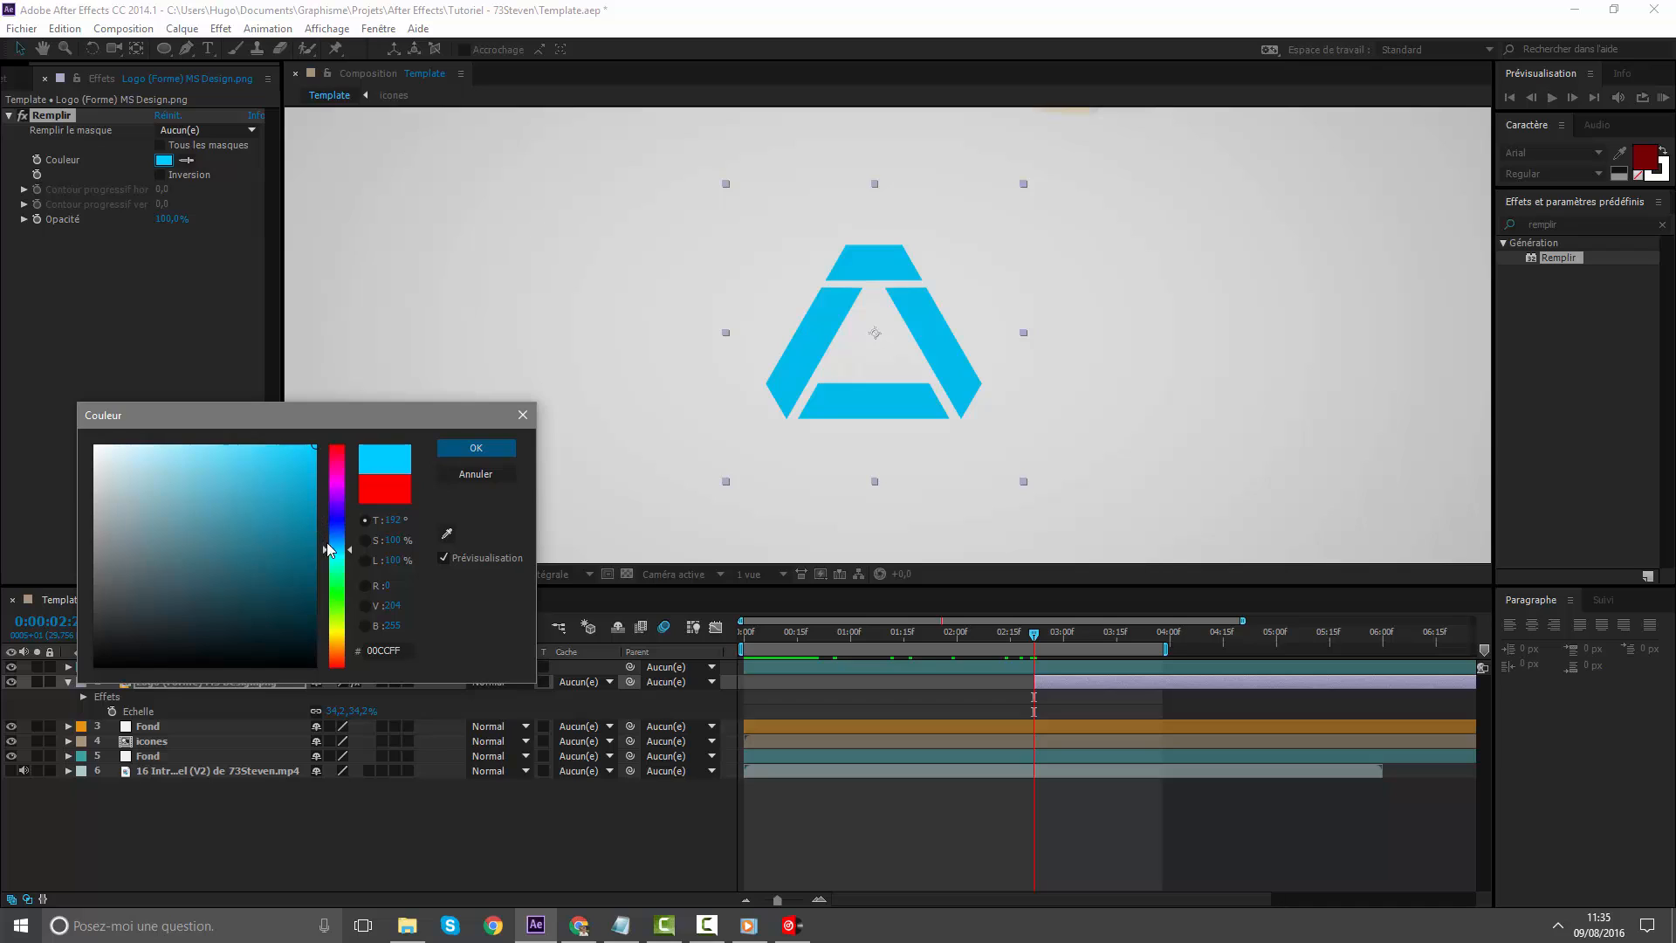
left_click_drag(328, 548, 342, 554)
left_click(476, 447)
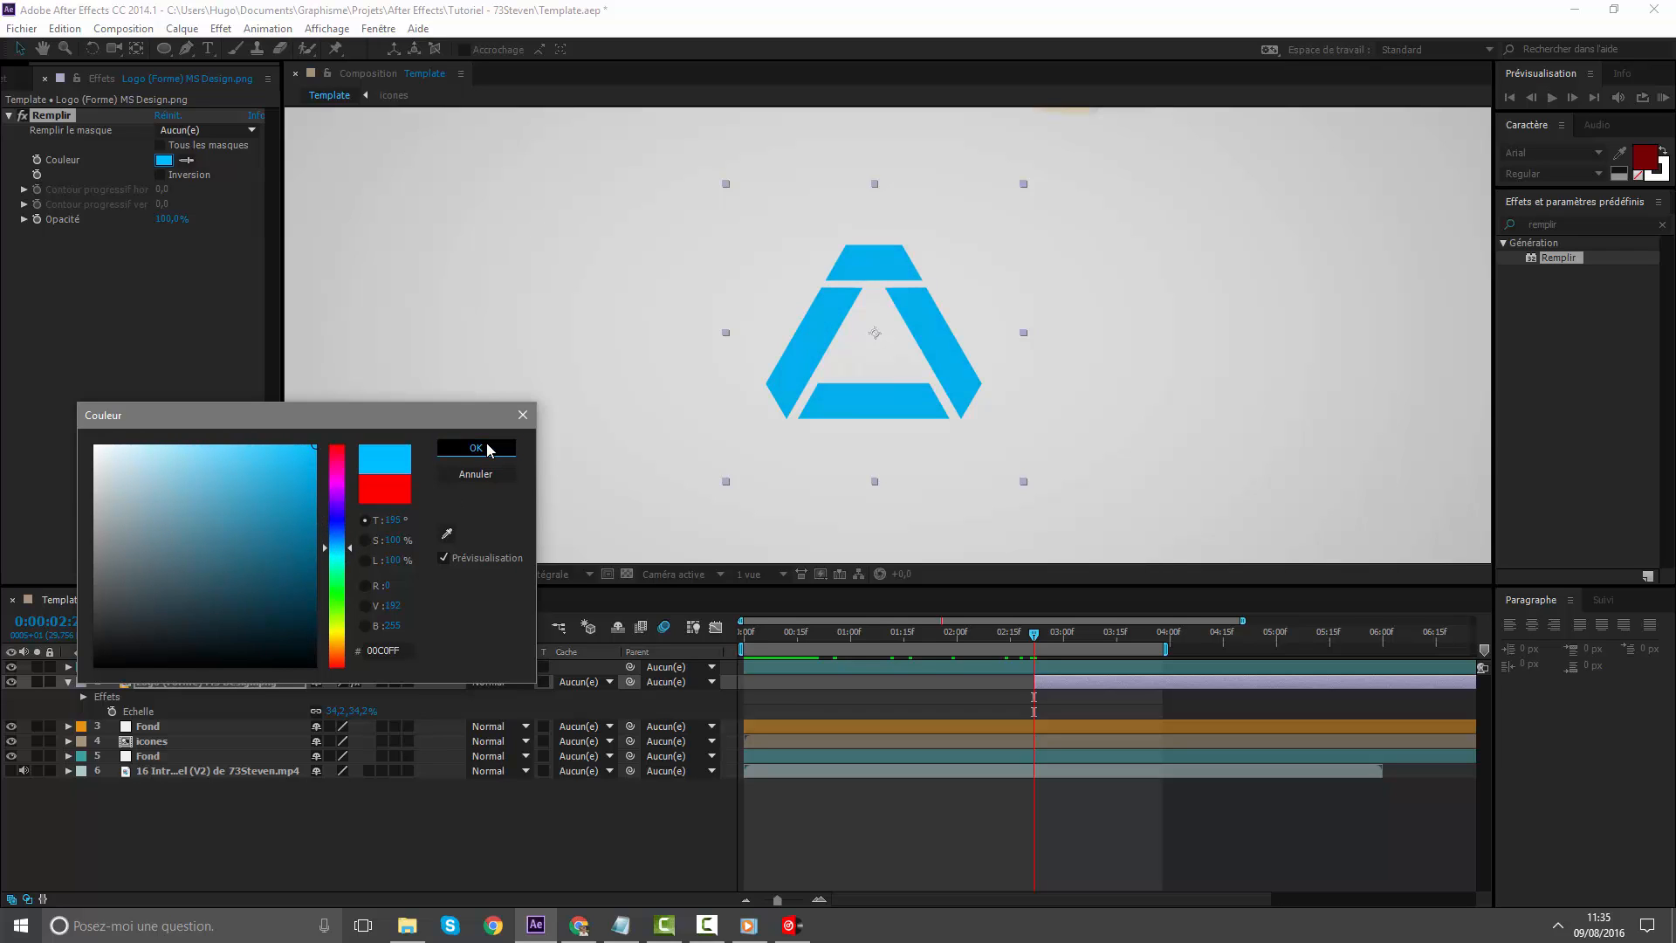
scroll(937, 355, "down", 4)
scroll(937, 355, "up", 4)
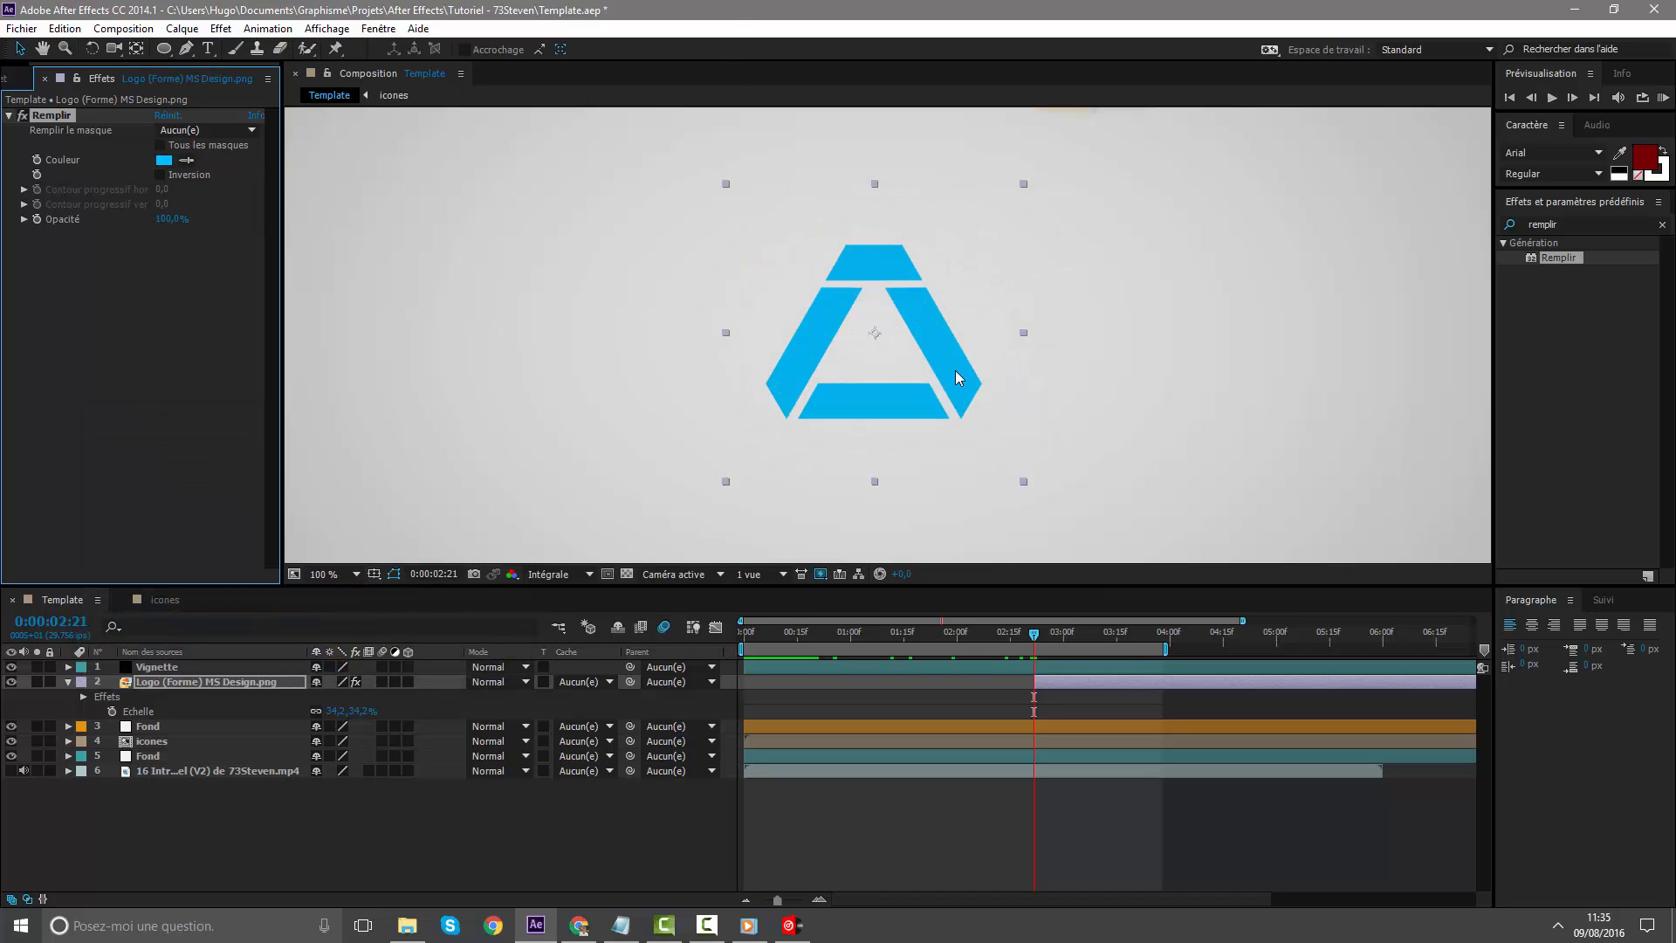
Add the Biseautage et estampage layer style to the logo and expand its settings
right_click(1070, 683)
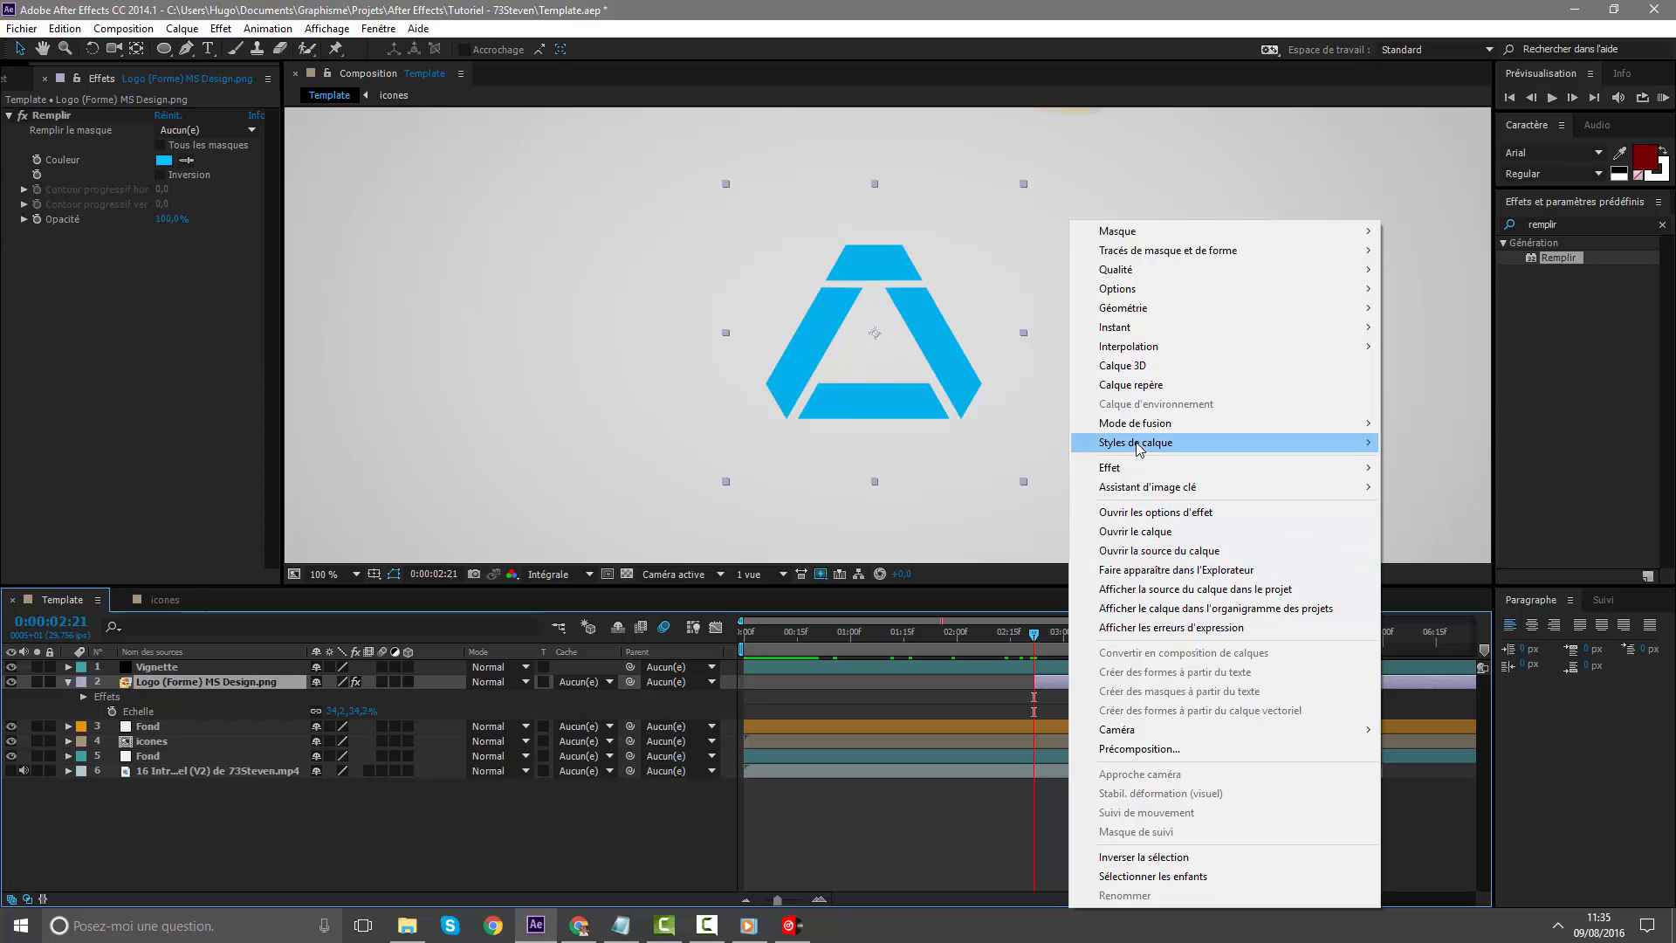
mouse_move(1149, 445)
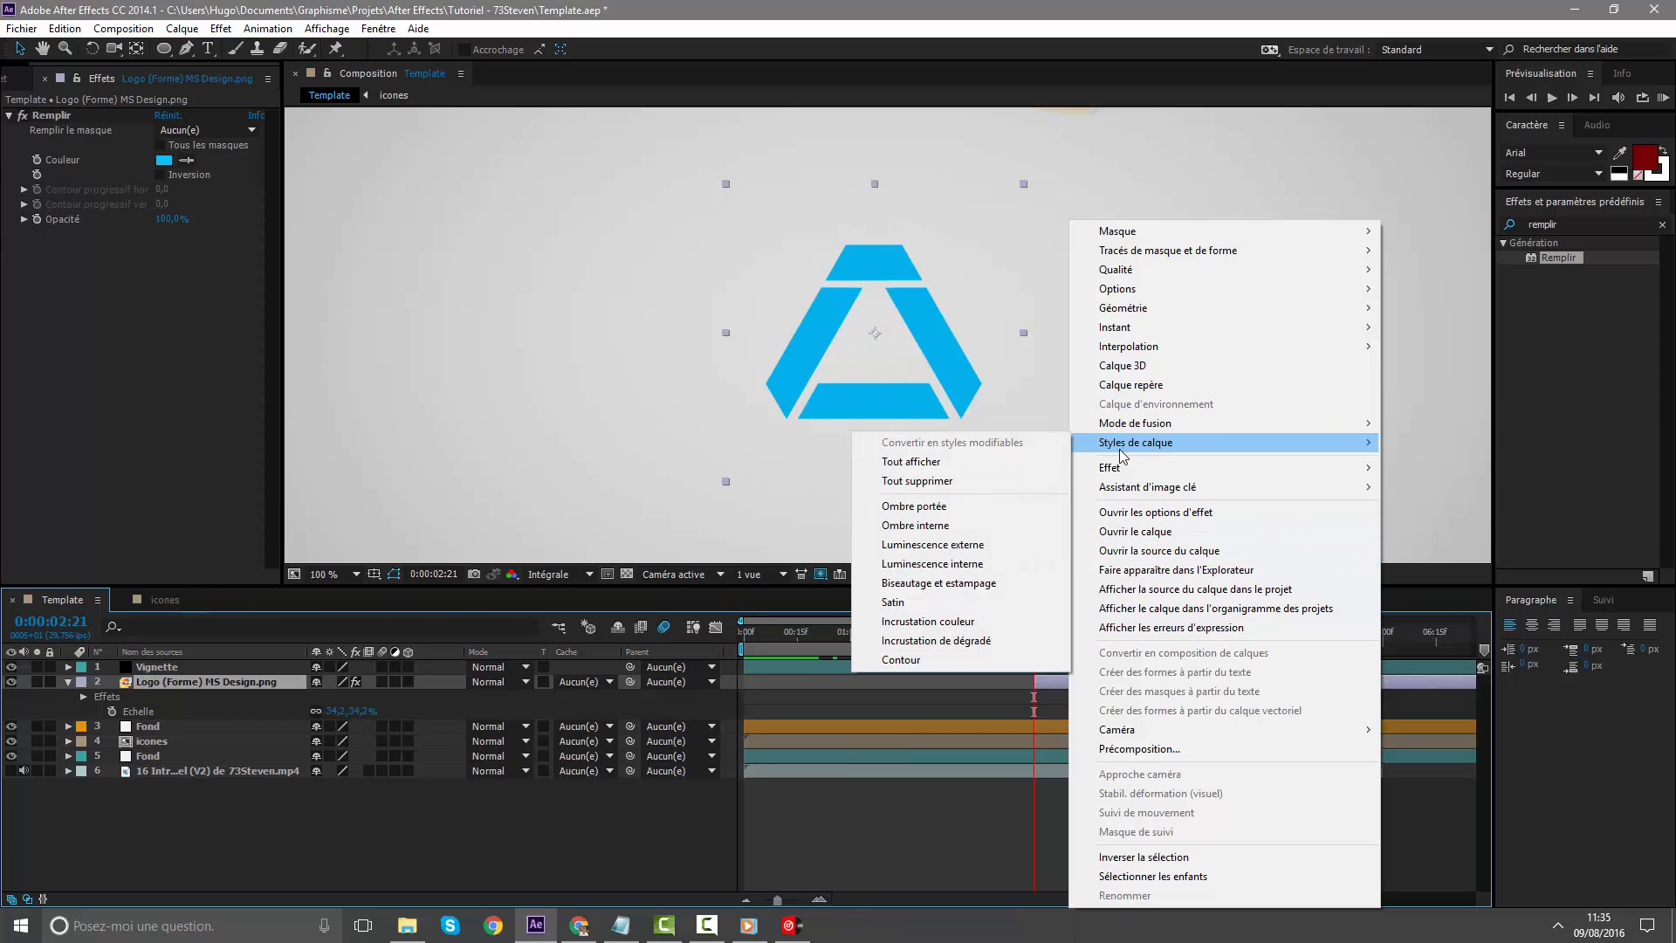
left_click(1007, 584)
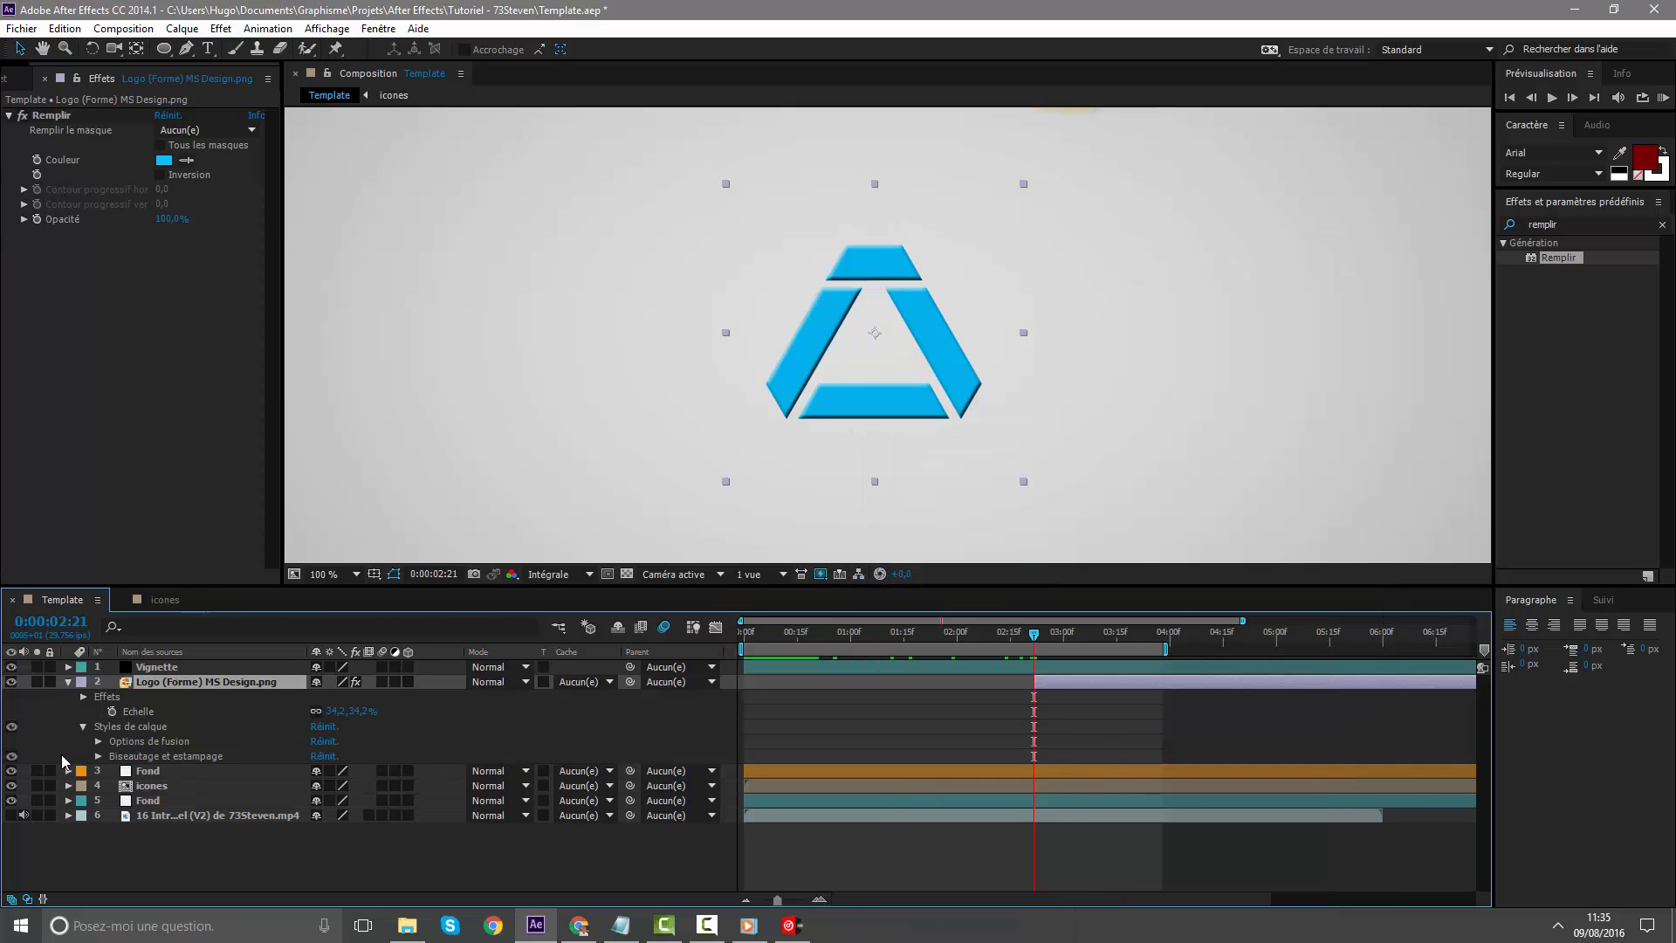
left_click(97, 756)
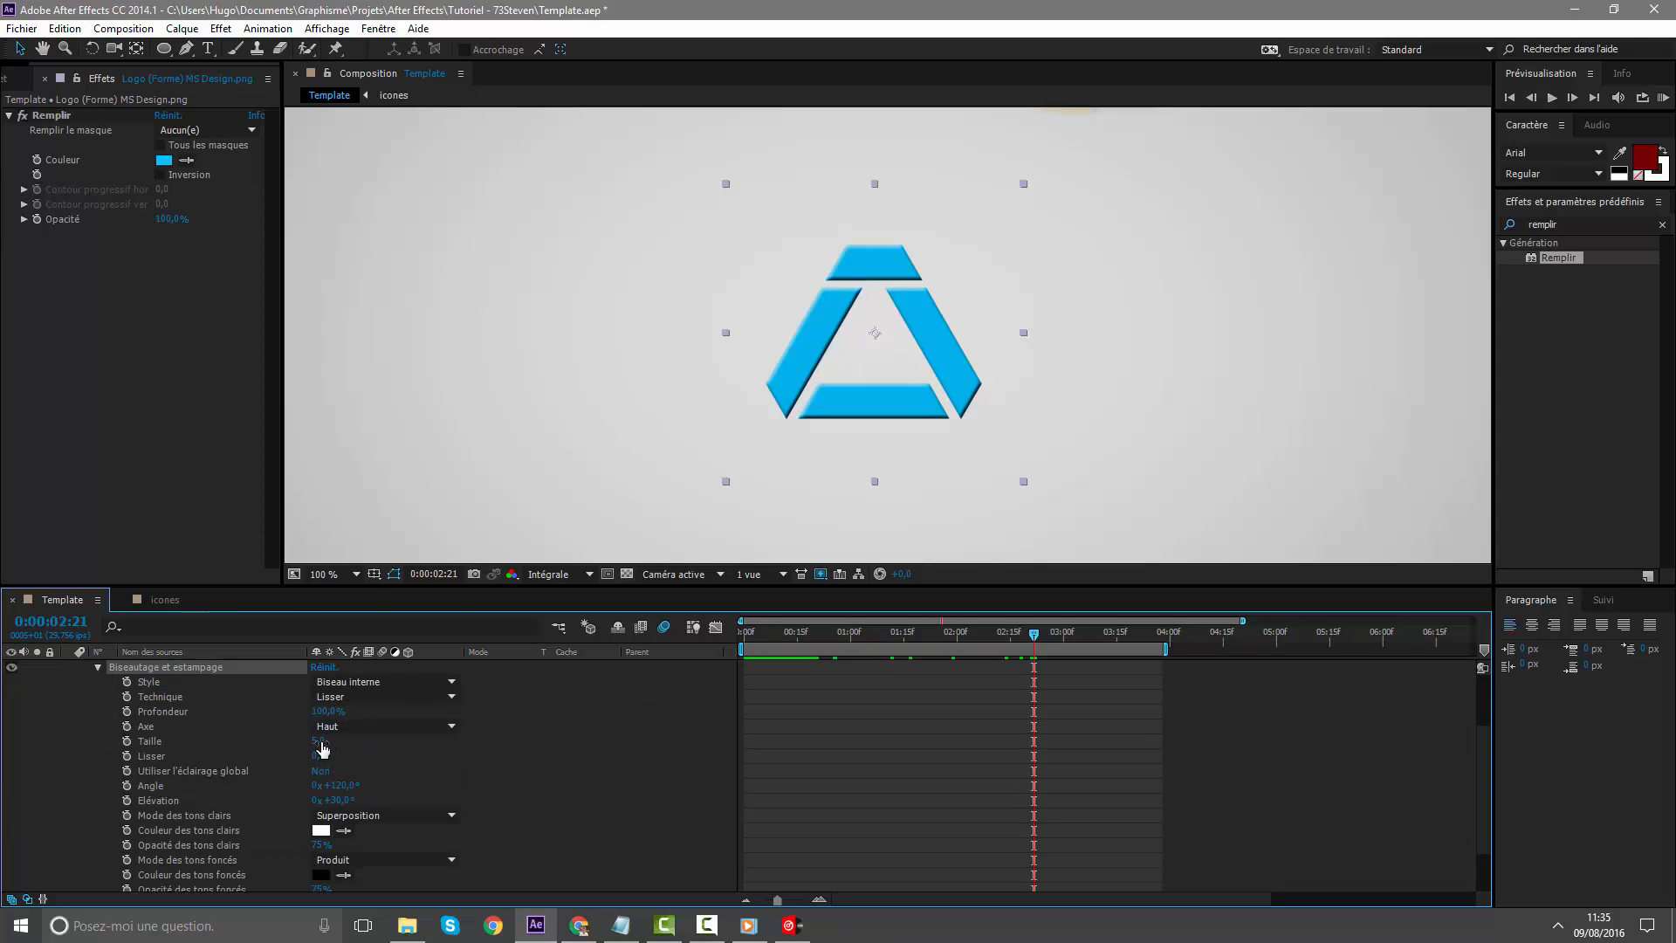
Set the size (Taille) of the logo's Biseautage et estampage style to about 51
left_click_drag(320, 740, 359, 738)
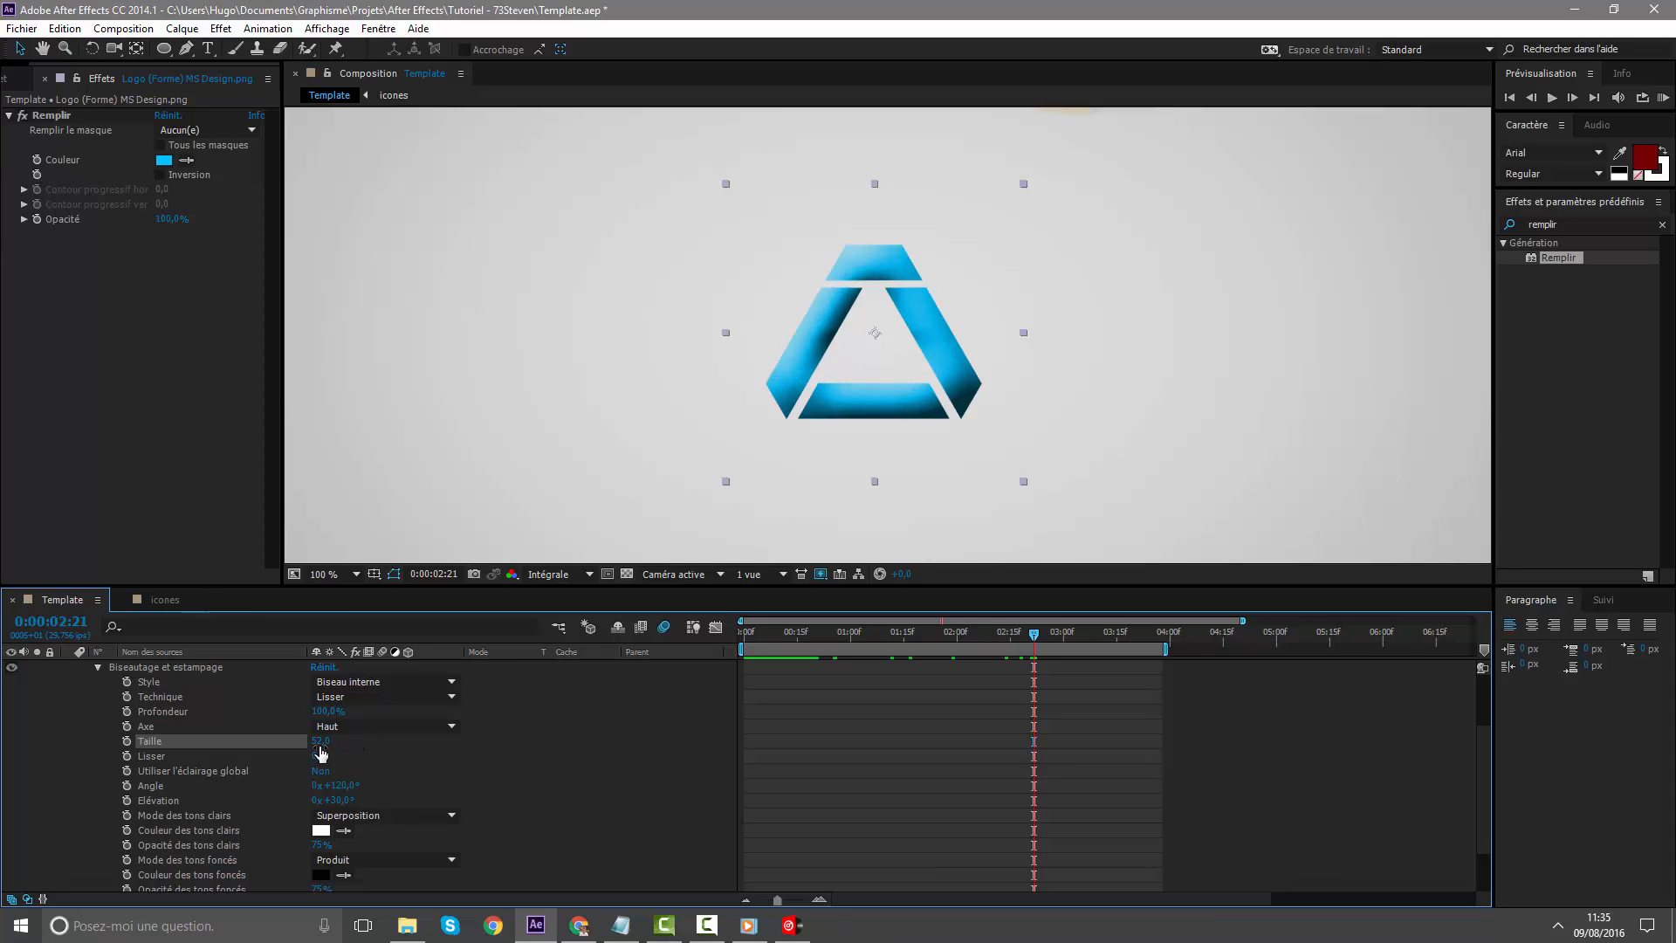
left_click_drag(319, 741, 305, 741)
scroll(877, 380, "down", 4)
scroll(877, 381, "up", 4)
Lower the bevel's highlight opacity (tons clairs) to about 41% and its shadow opacity (tons foncés) to about 49%
left_click(257, 848)
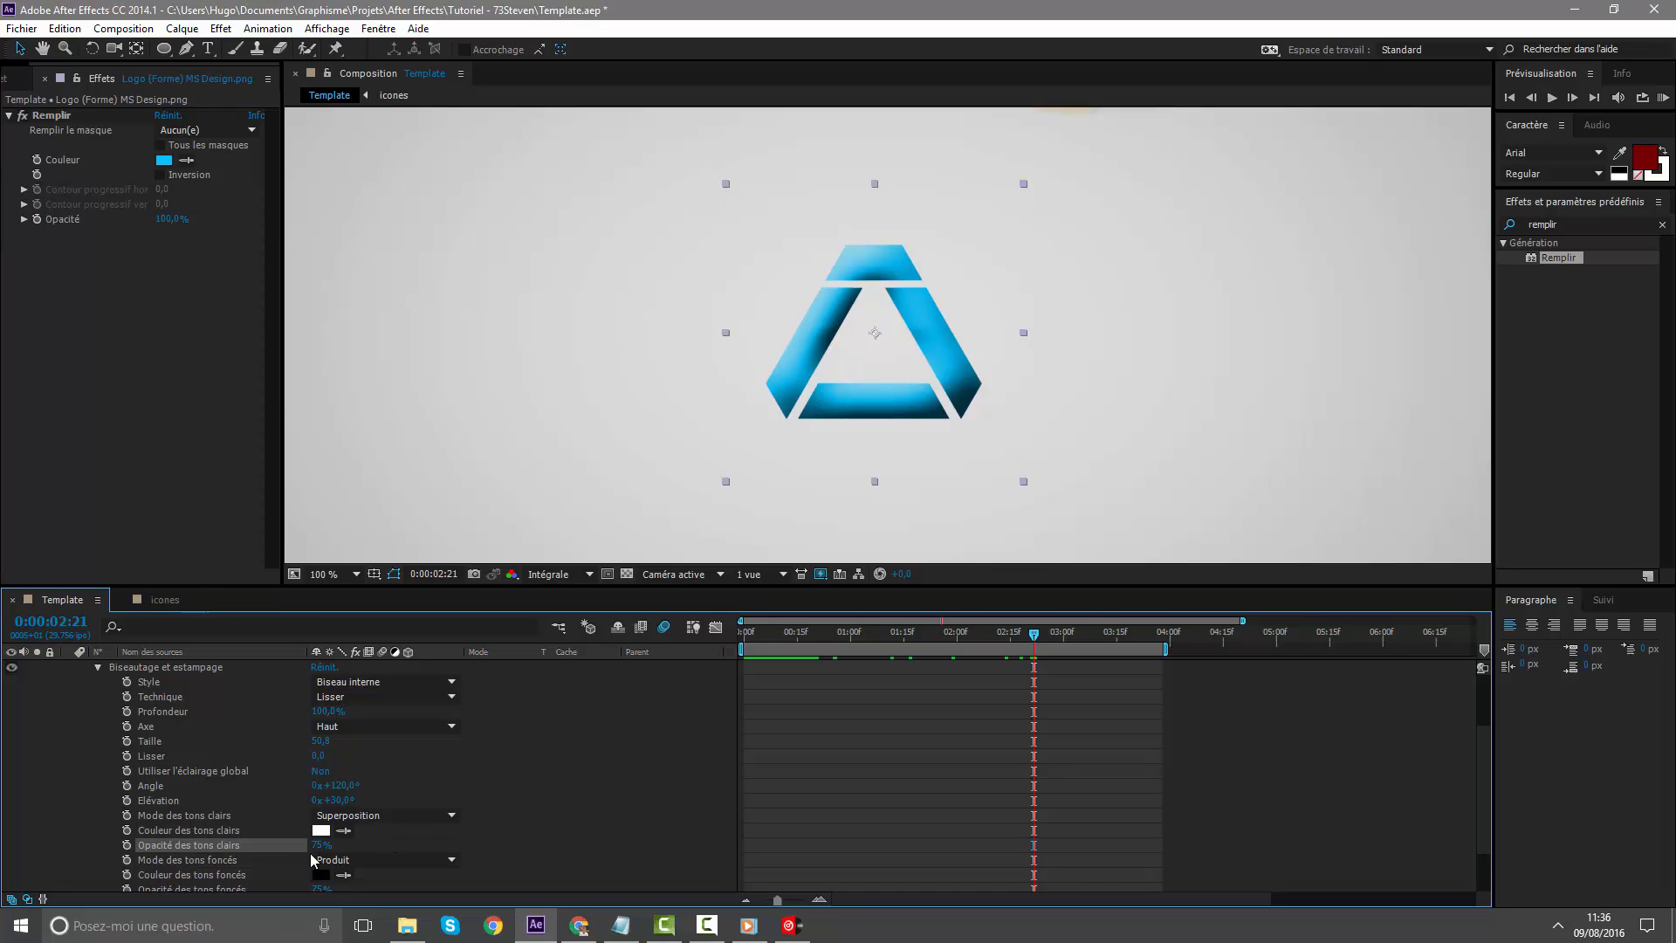
left_click_drag(150, 859, 4, 871)
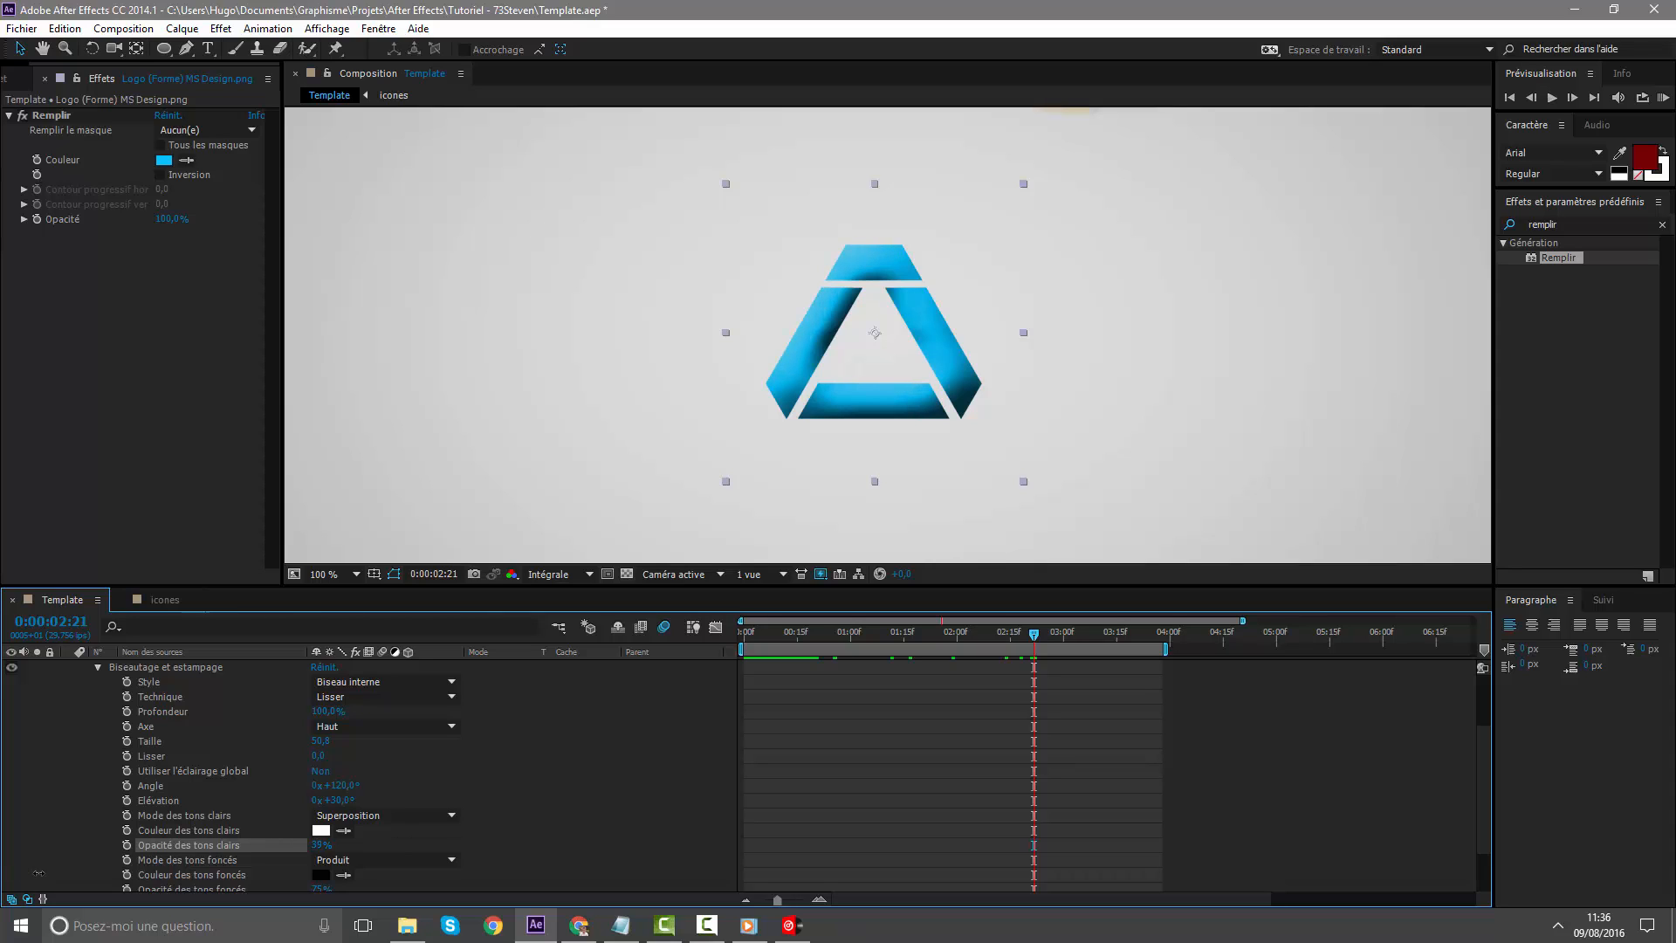
scroll(193, 847, "down", 1)
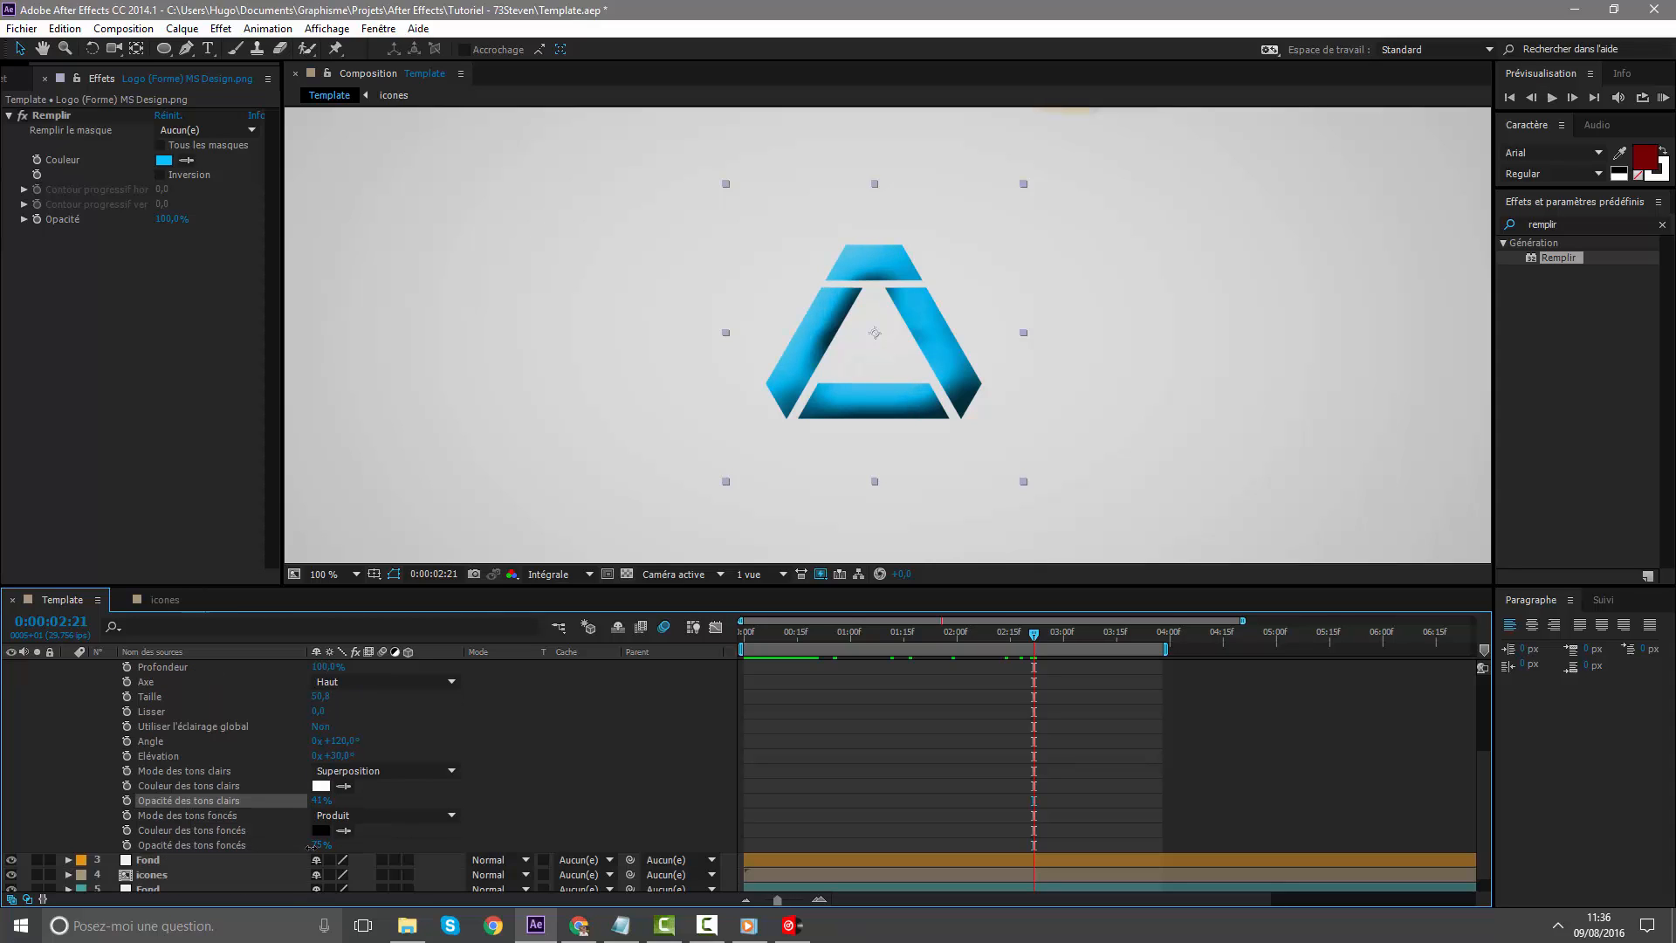
left_click_drag(320, 848, 148, 861)
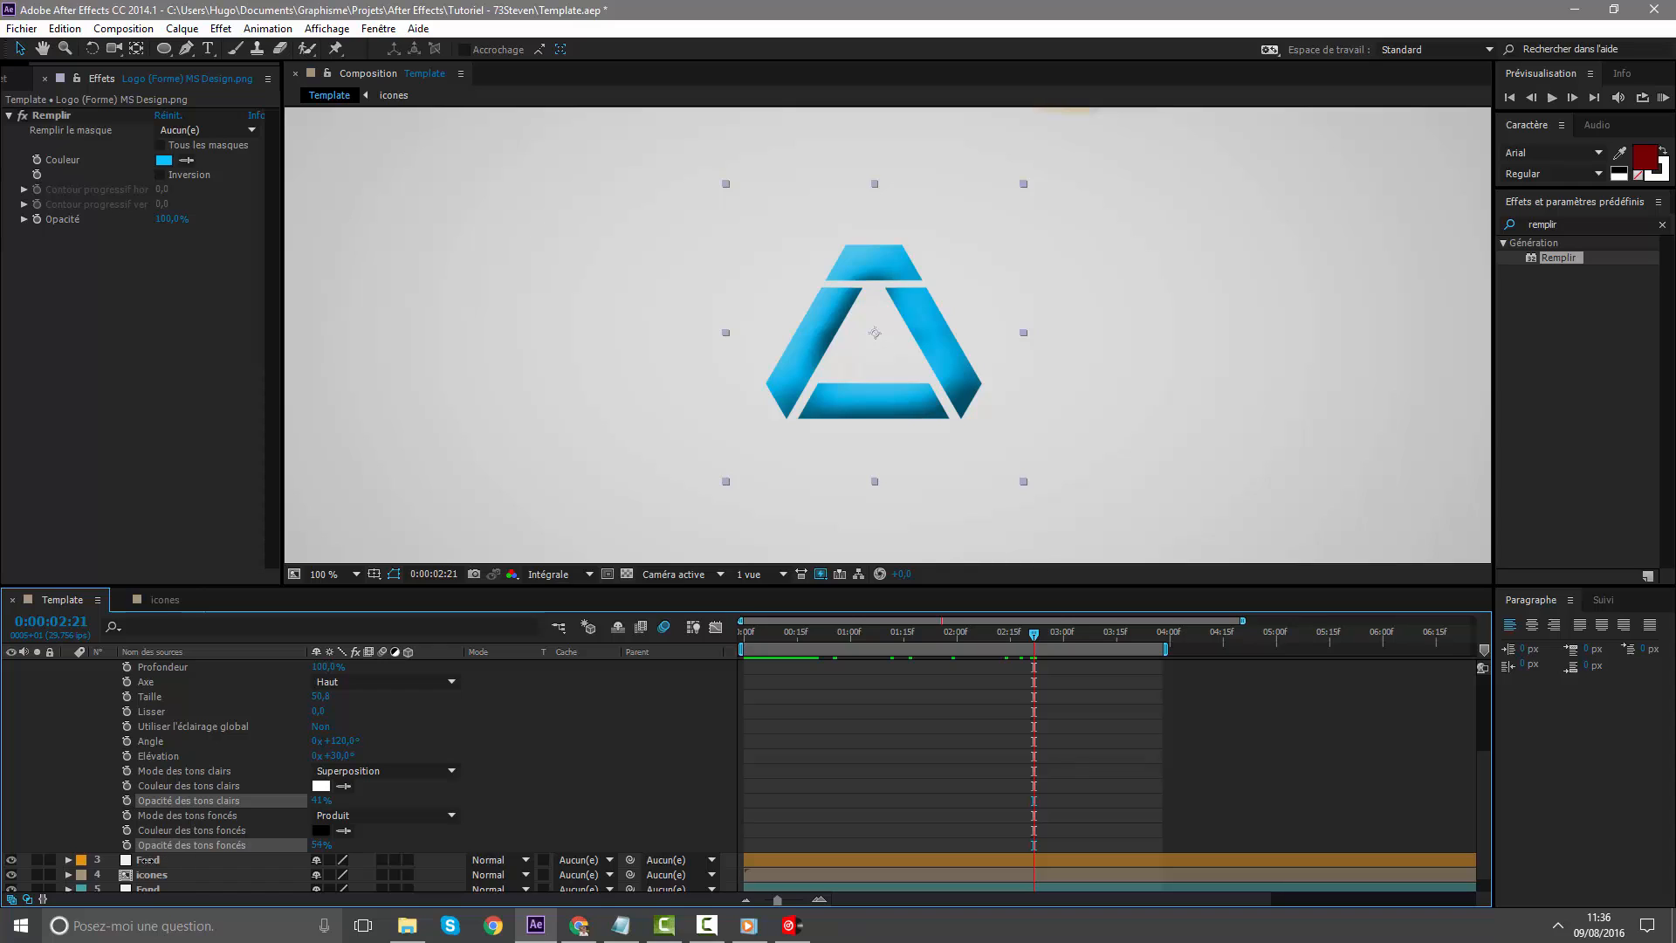
left_click(524, 750)
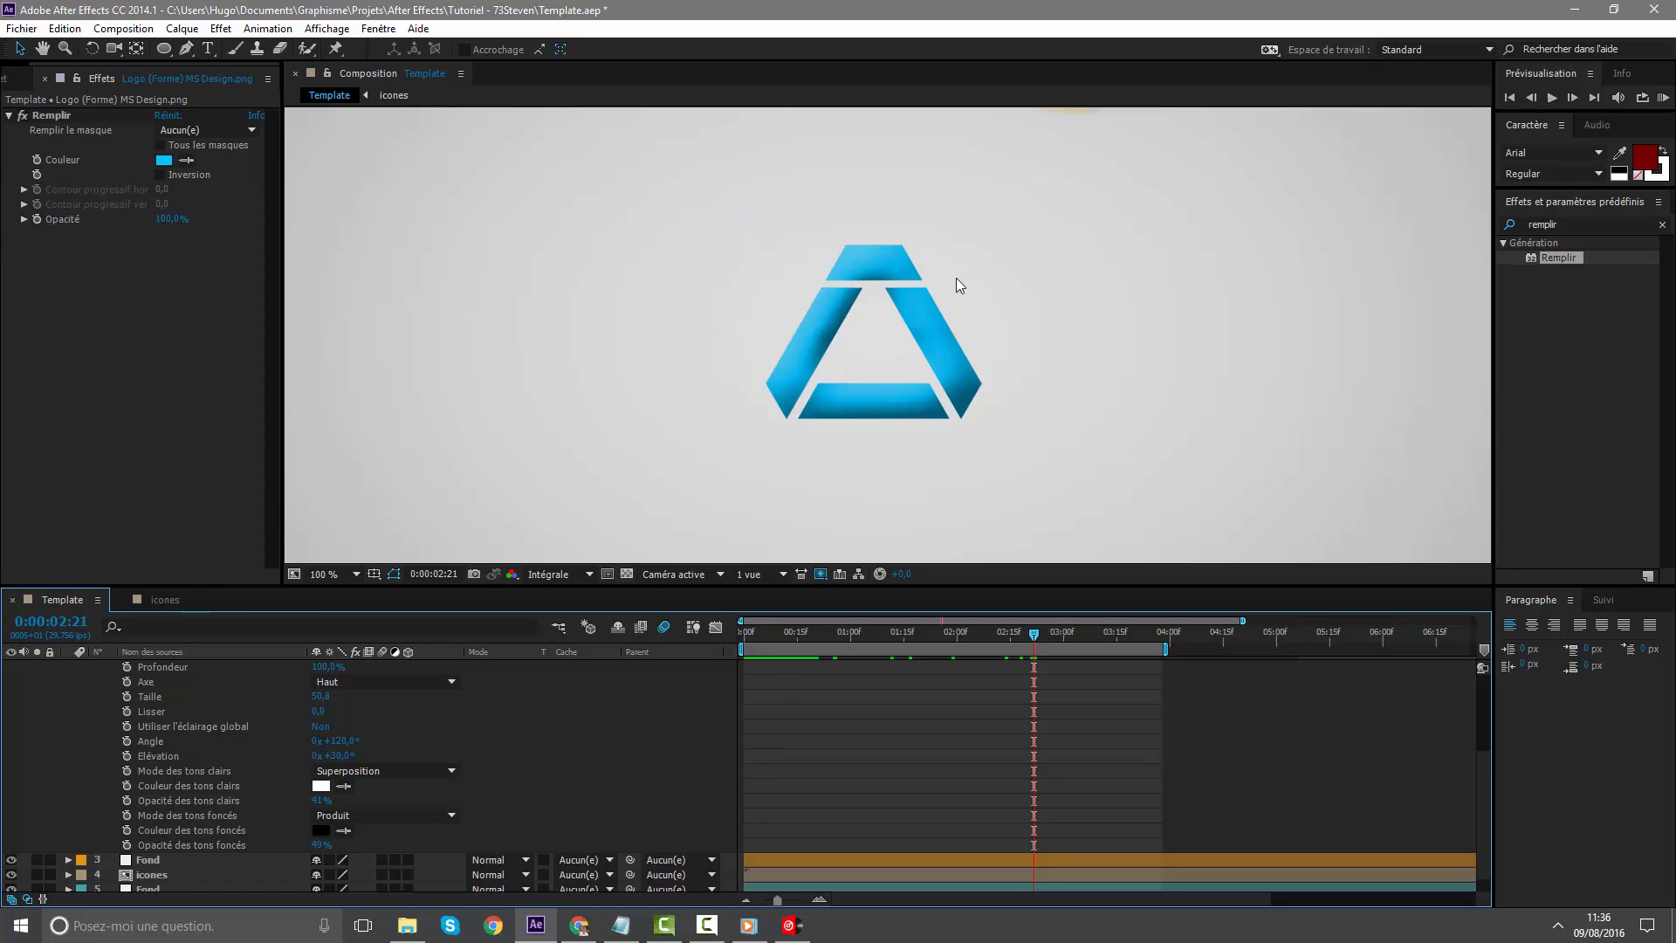
Collapse the logo layer's properties and add a scale (Echelle) keyframe of 34.2% to it at 0:00:03:10
scroll(969, 287, "down", 2)
scroll(955, 341, "up", 1)
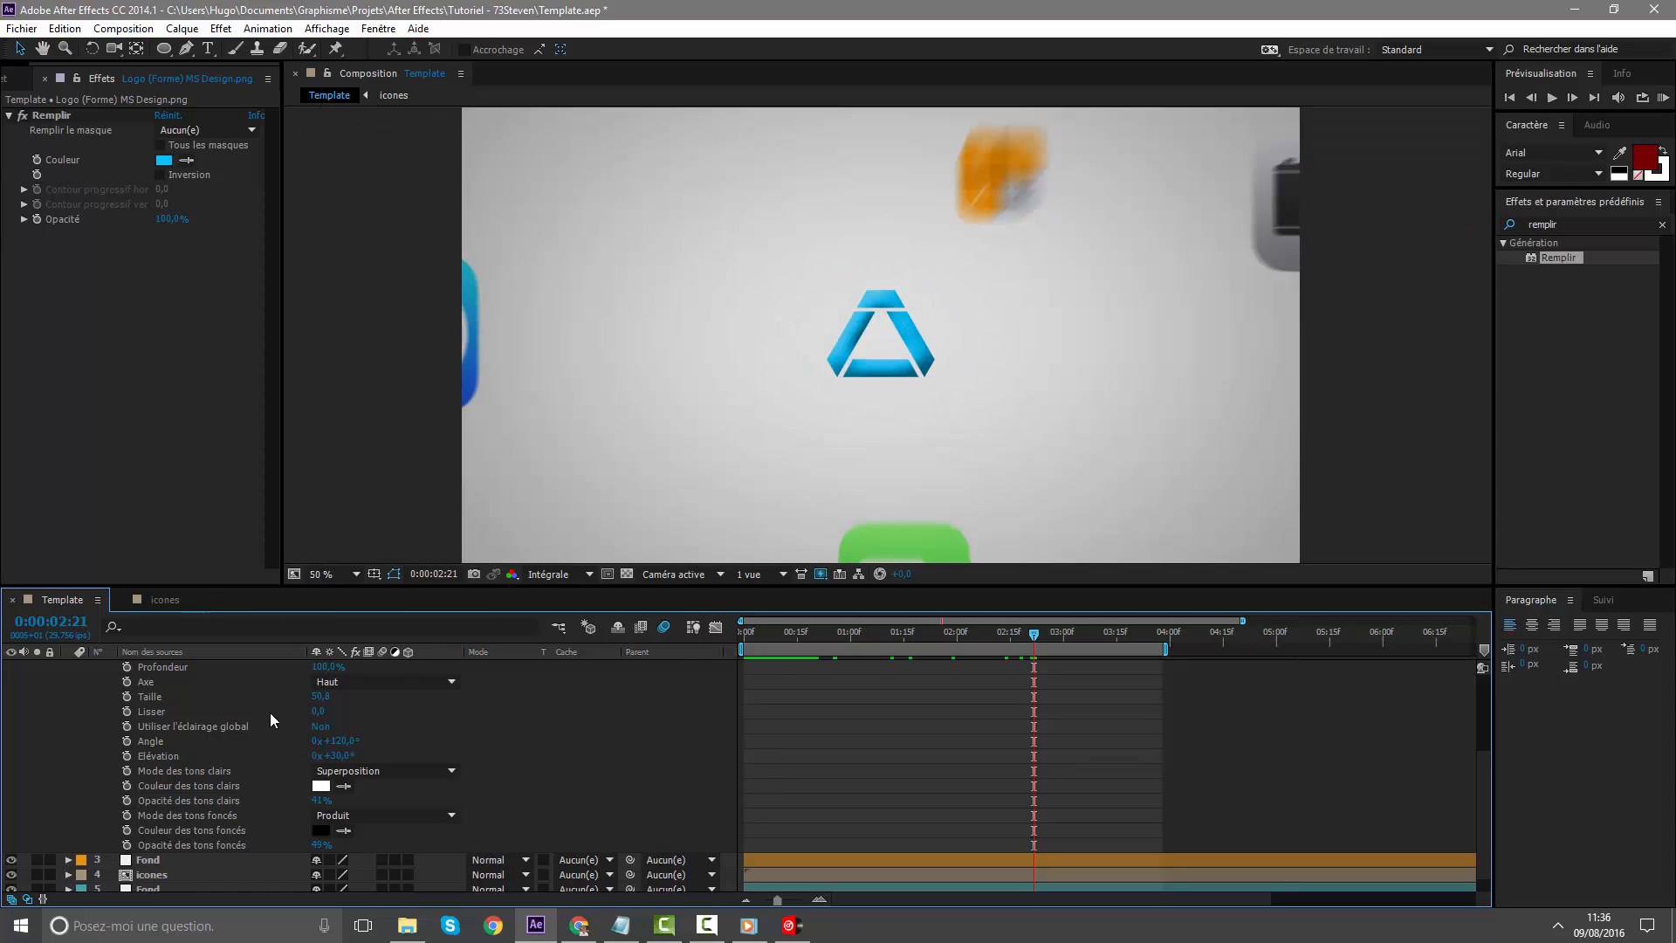
scroll(80, 726, "up", 3)
left_click(68, 681)
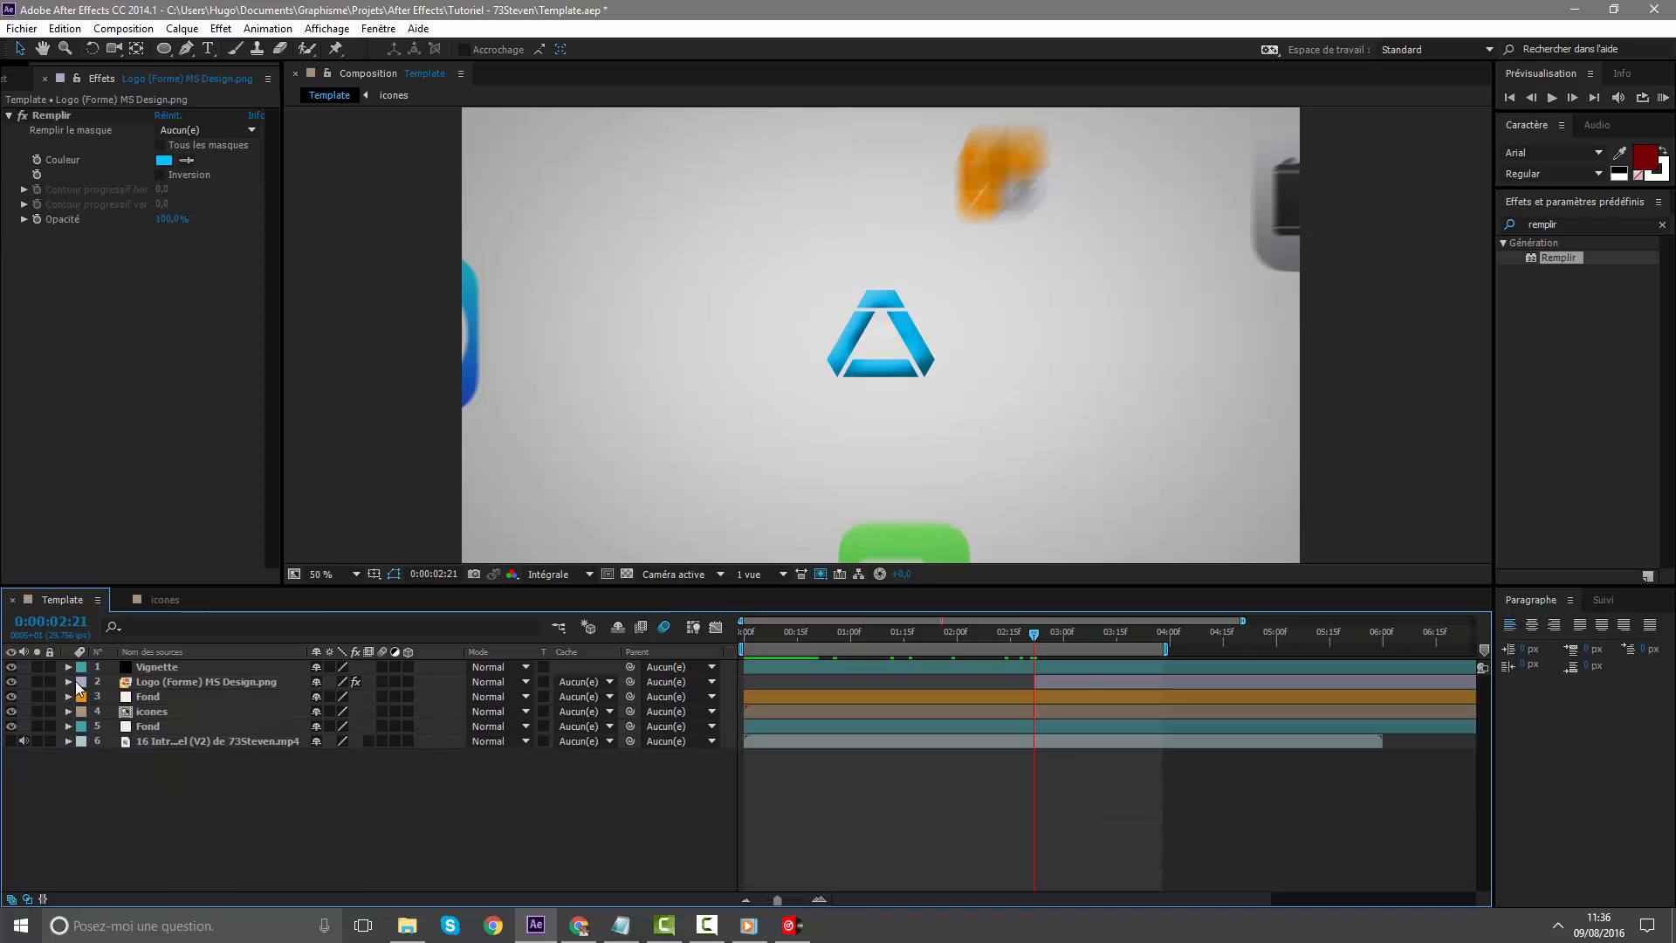
left_click(1076, 681)
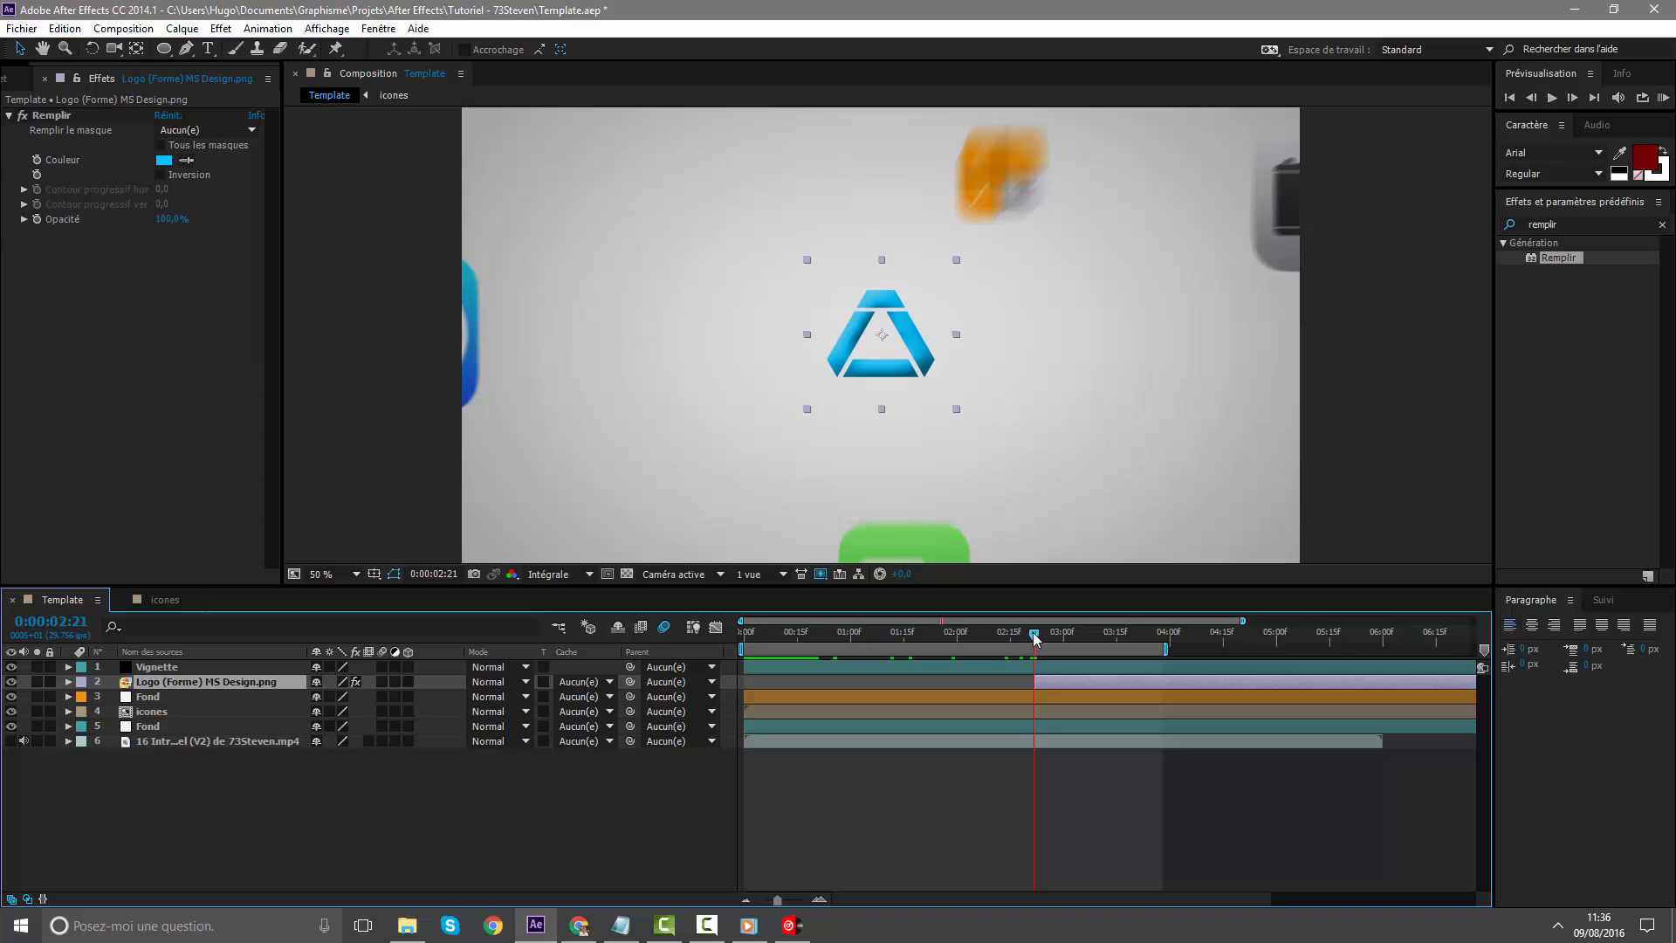
left_click_drag(1036, 639, 1104, 639)
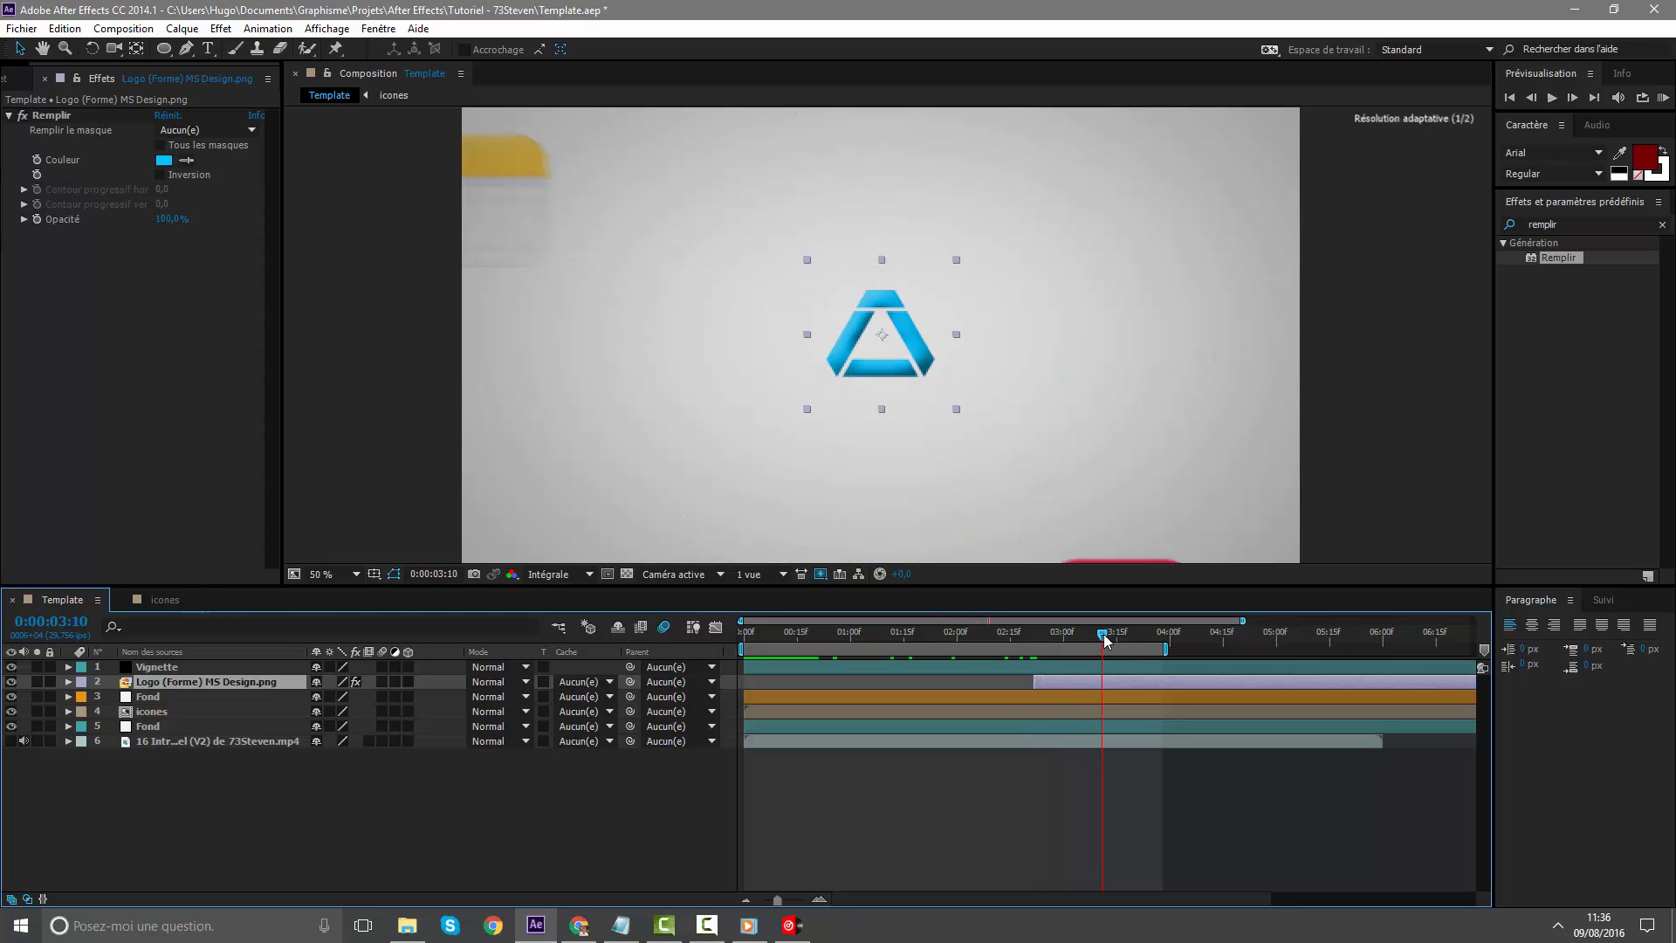
key("s")
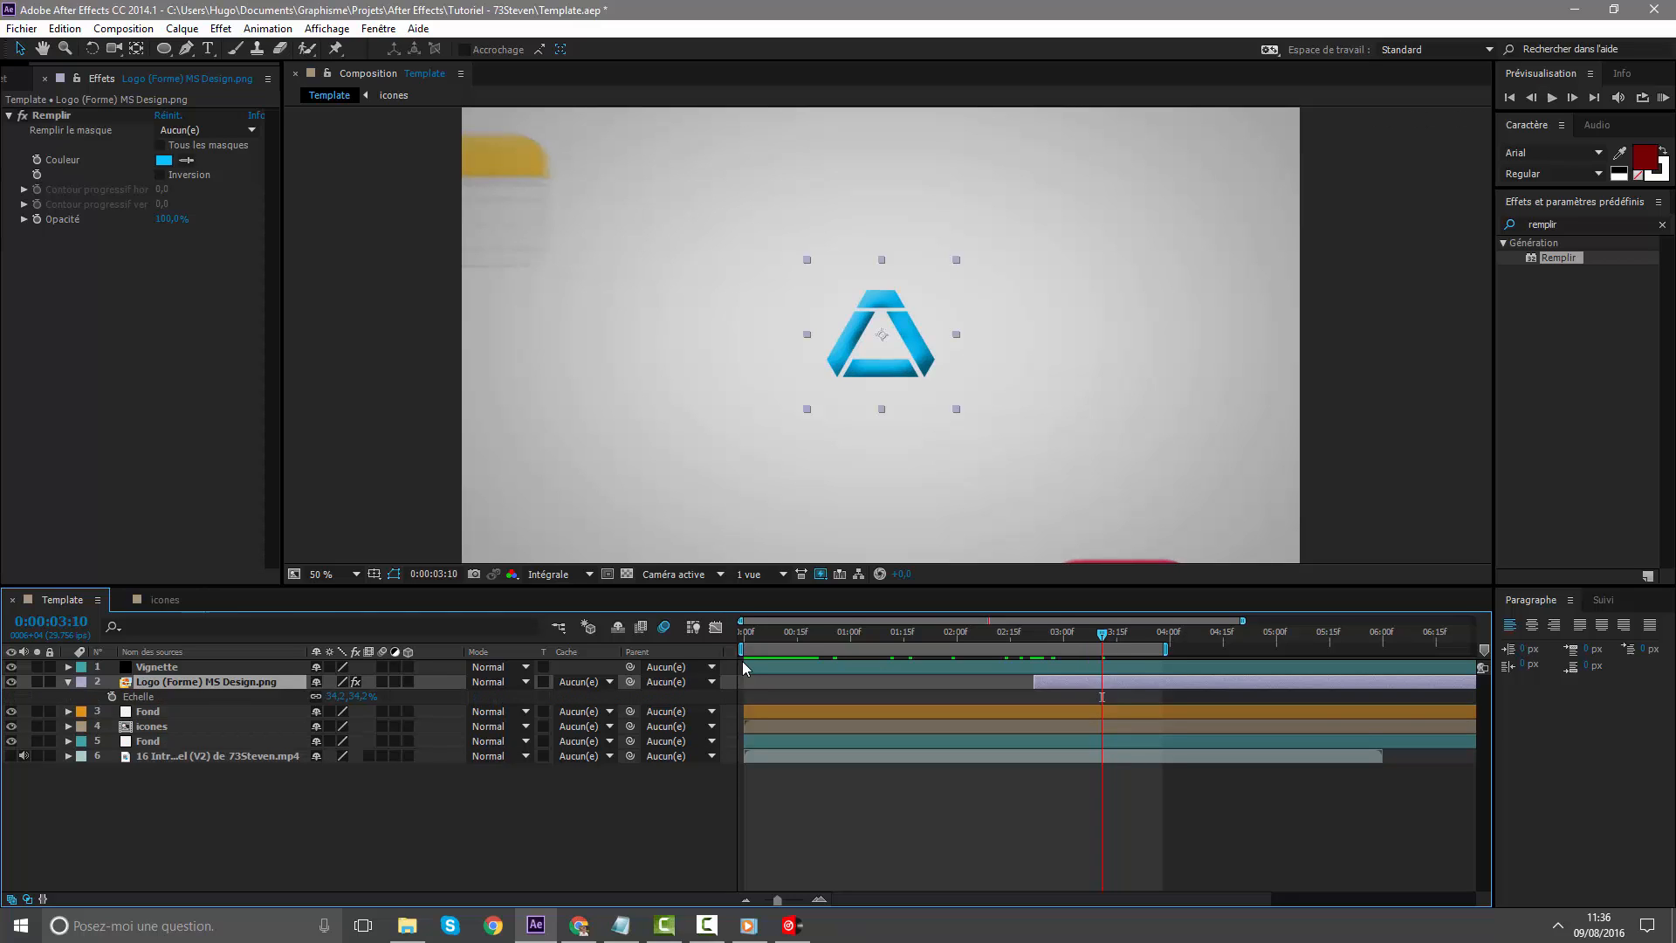
left_click(112, 696)
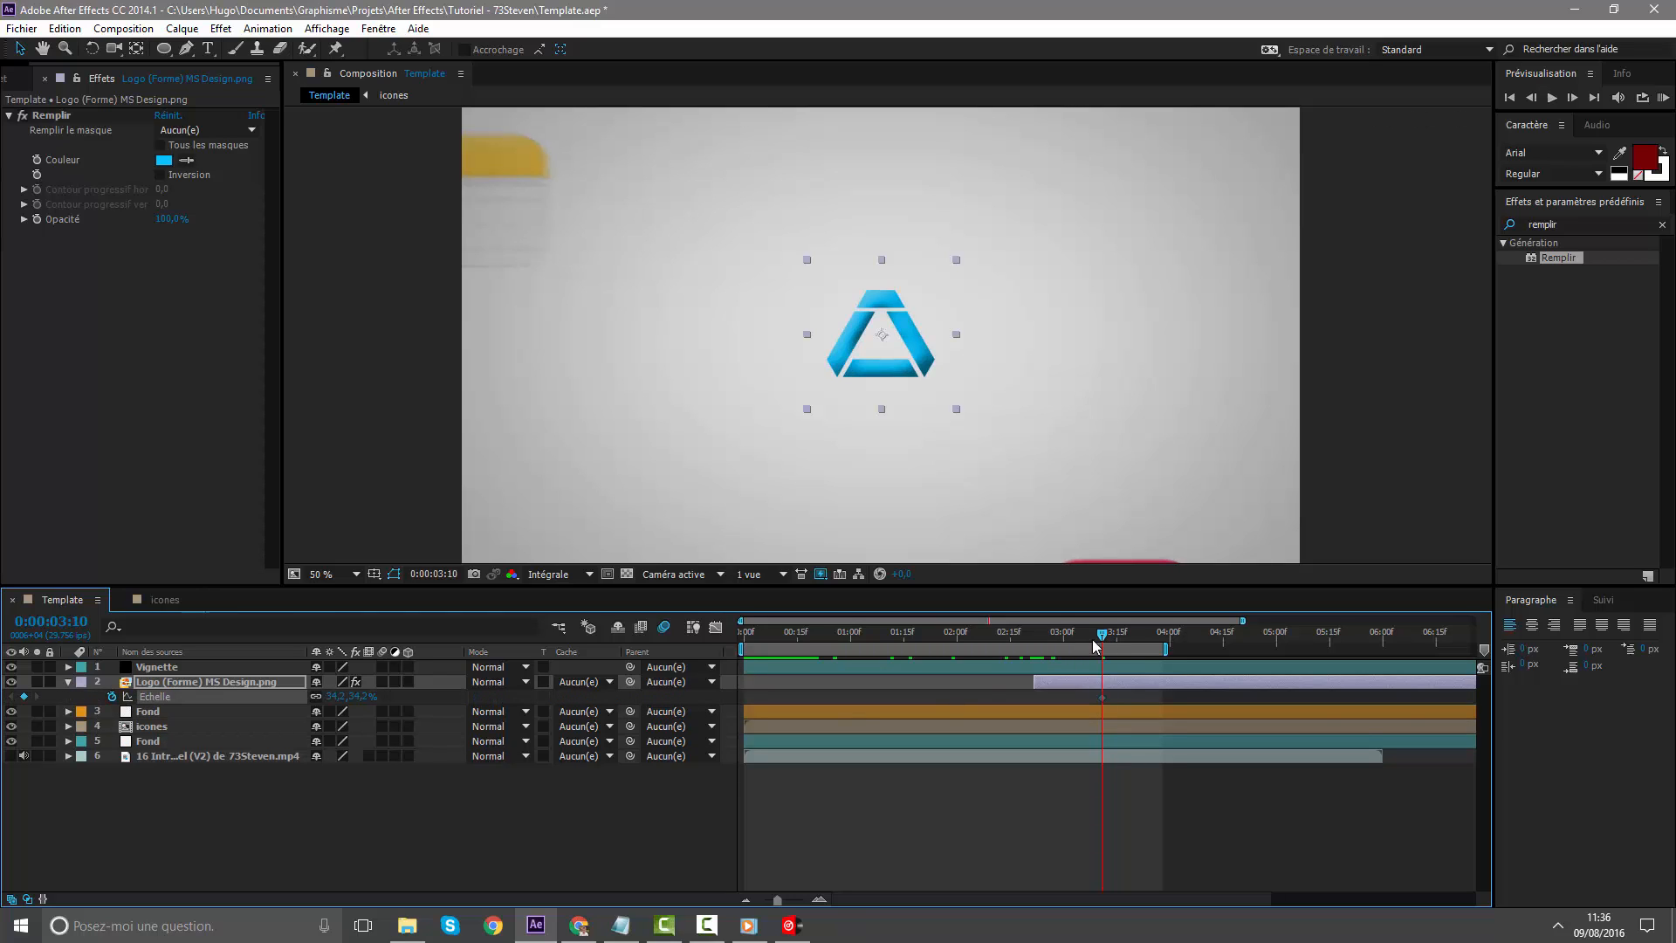
Key the logo's scale at 0% at 0:00:02:21 and scrub through the growth animation
left_click_drag(1096, 645, 1034, 642)
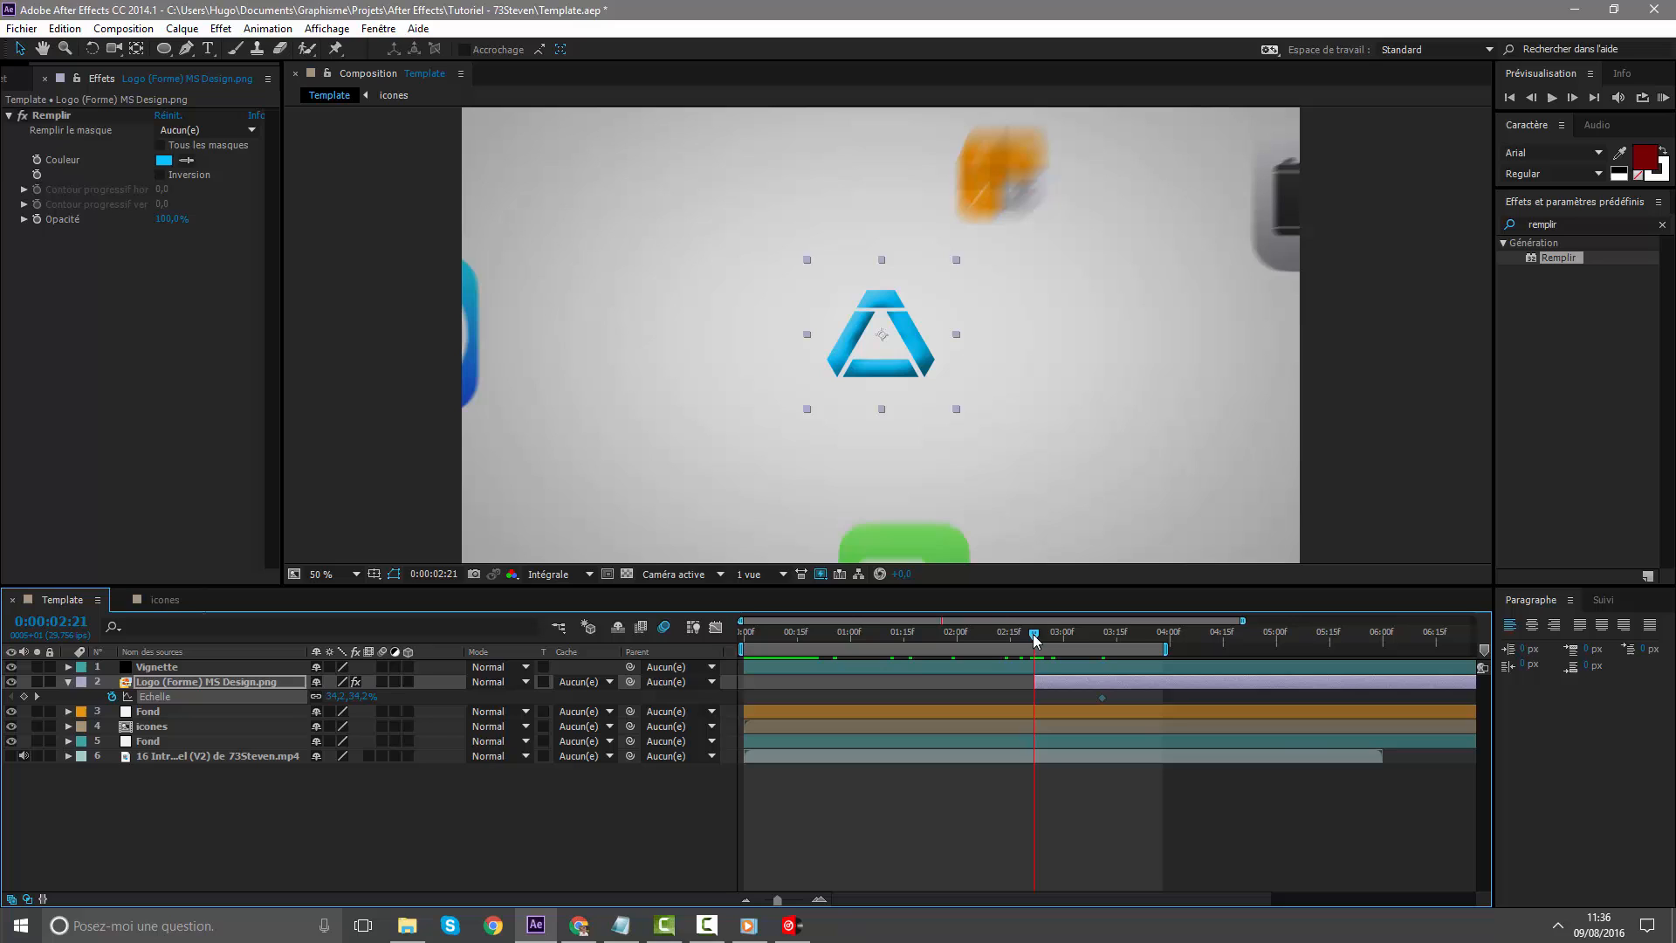
left_click(359, 696)
key("Return")
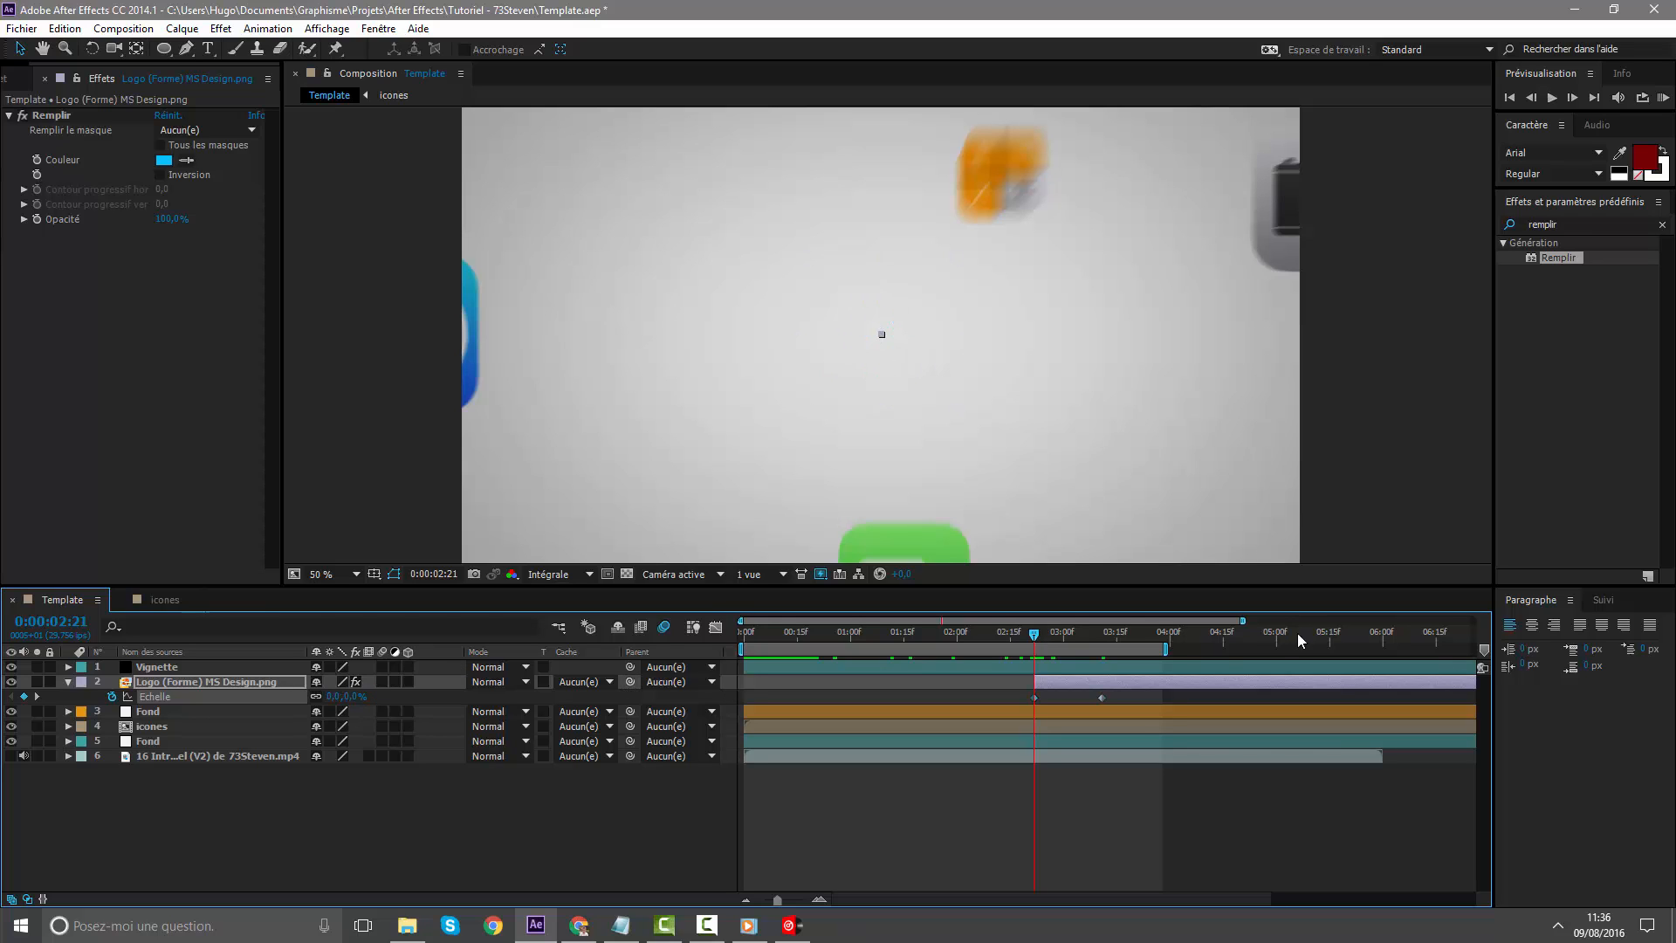
mouse_move(1035, 635)
left_mouse_down()
mouse_move(1101, 640)
mouse_move(1017, 635)
left_mouse_up()
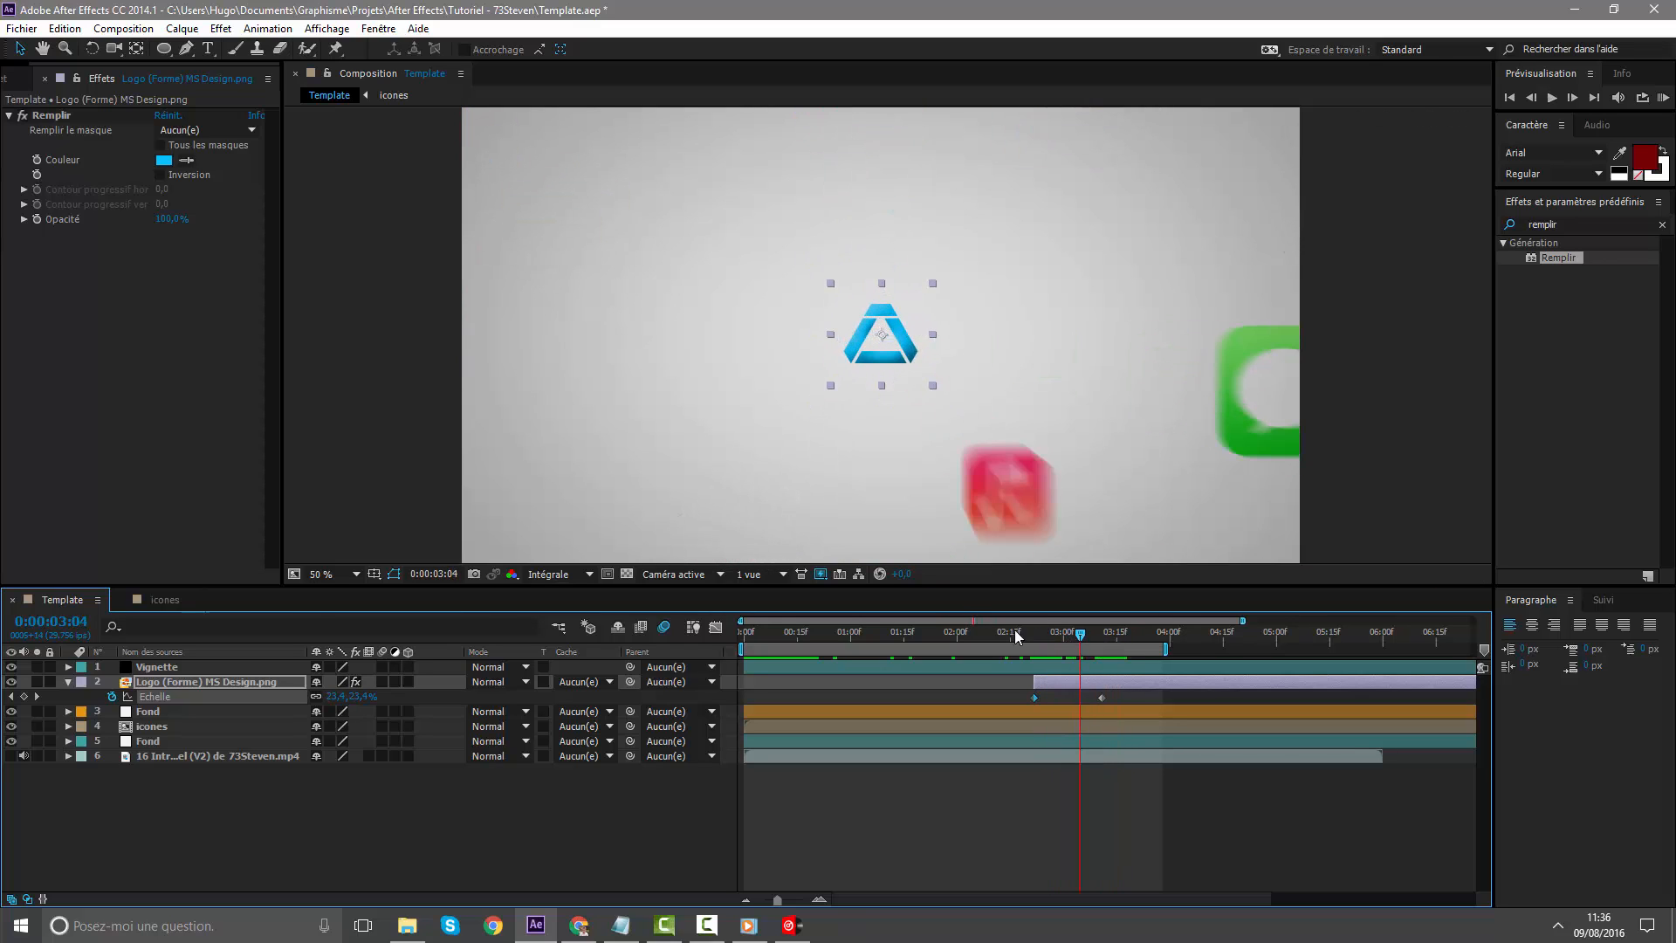
Run the Ease and wizz.jsx script and move its Easing window away from the composition view
left_click(22, 29)
mouse_move(80, 524)
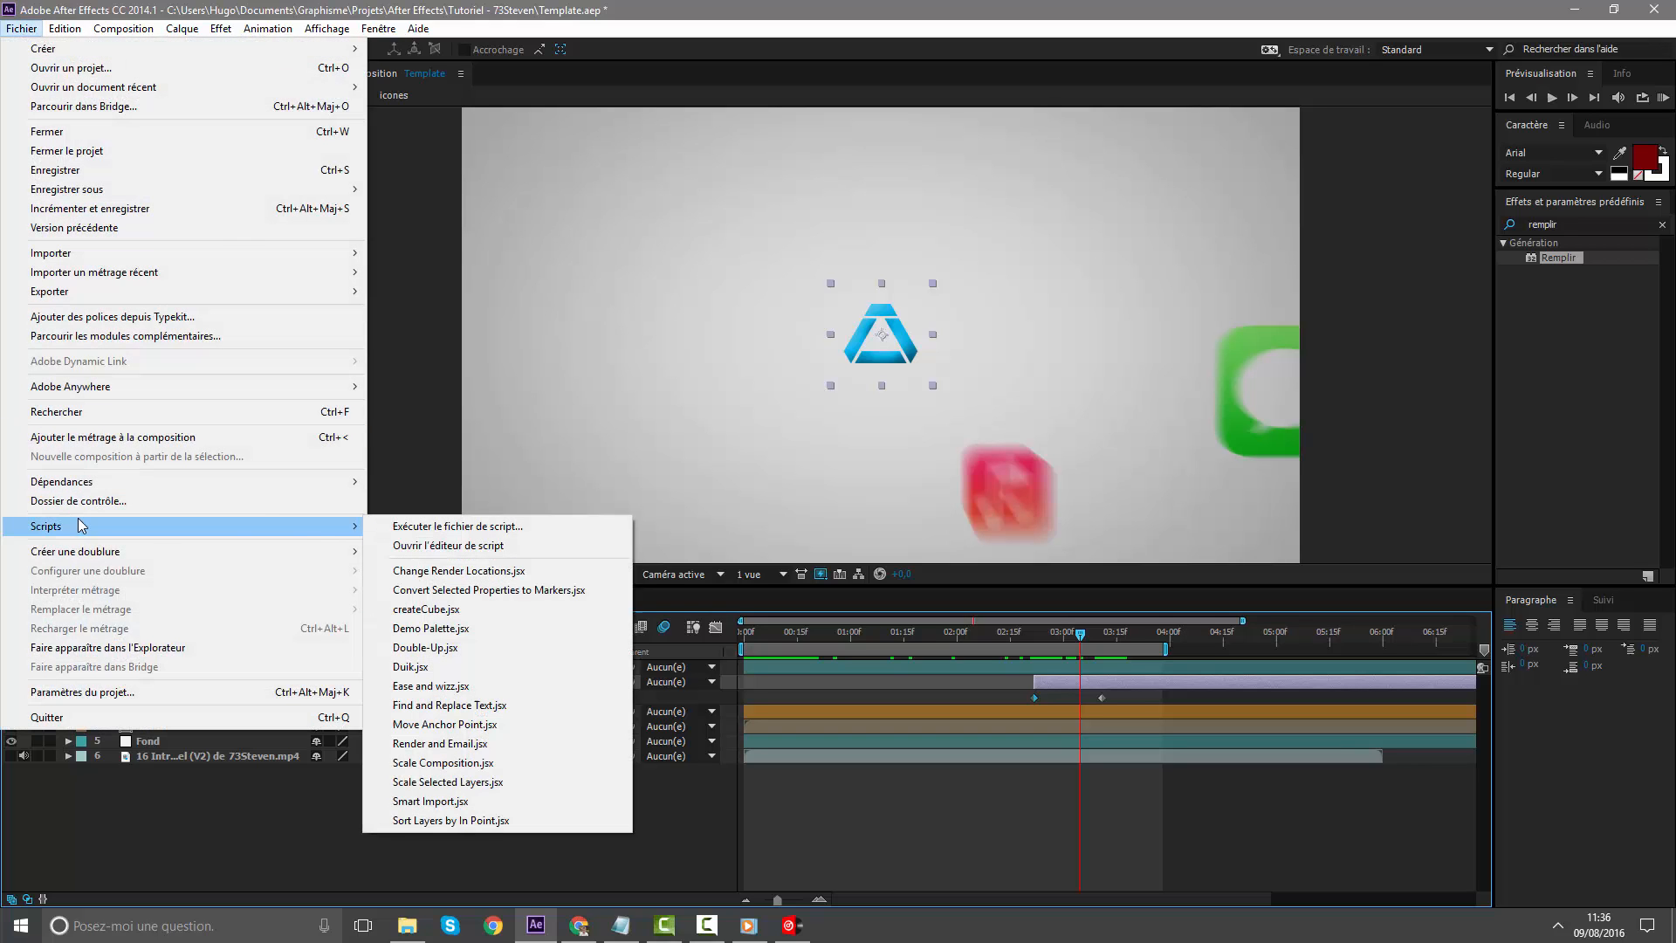
left_click(448, 686)
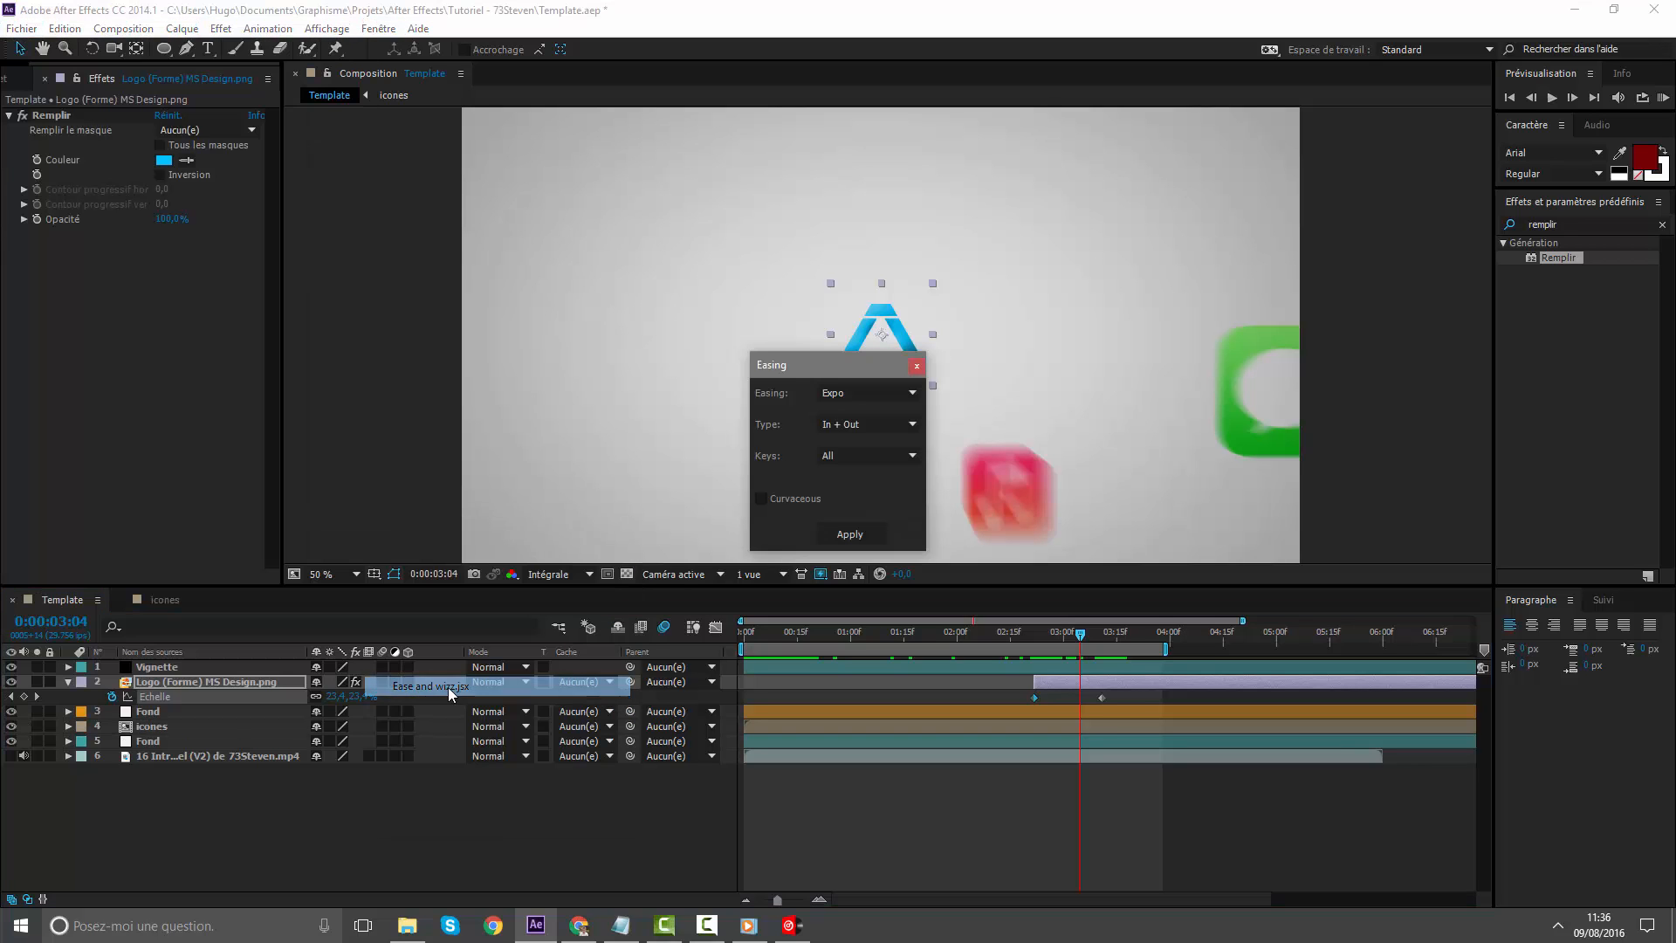
left_click_drag(836, 370, 178, 407)
left_click(302, 359)
left_click(264, 335)
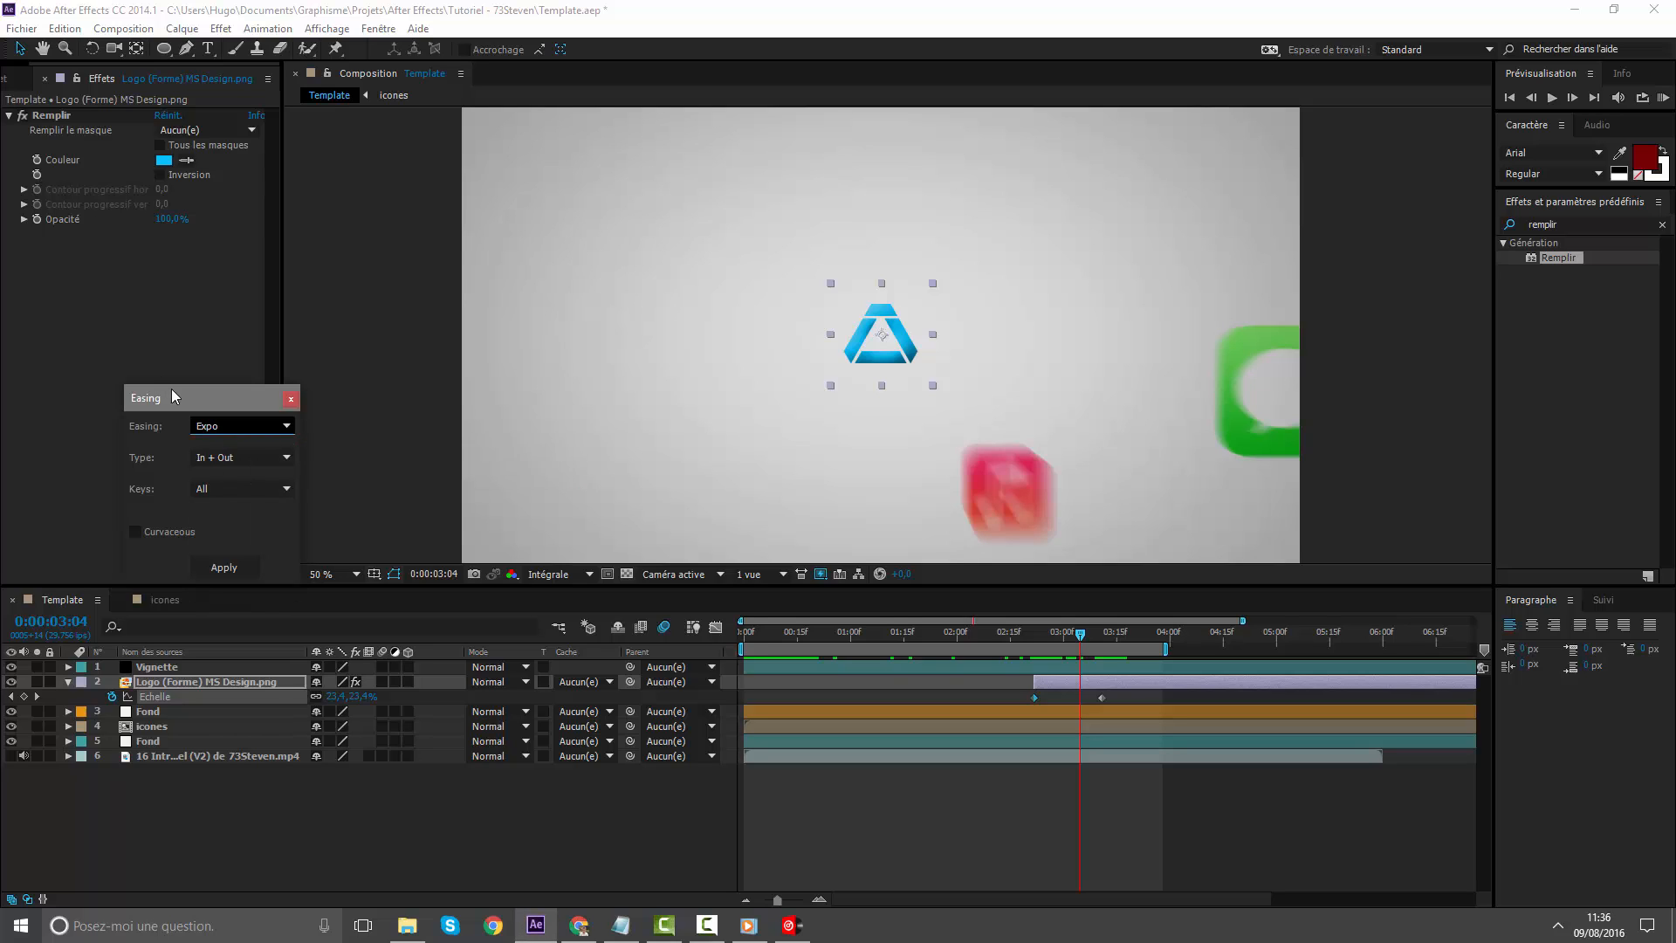
Apply Bounce easing of type Out to both of the logo's scale keyframes
left_click(209, 423)
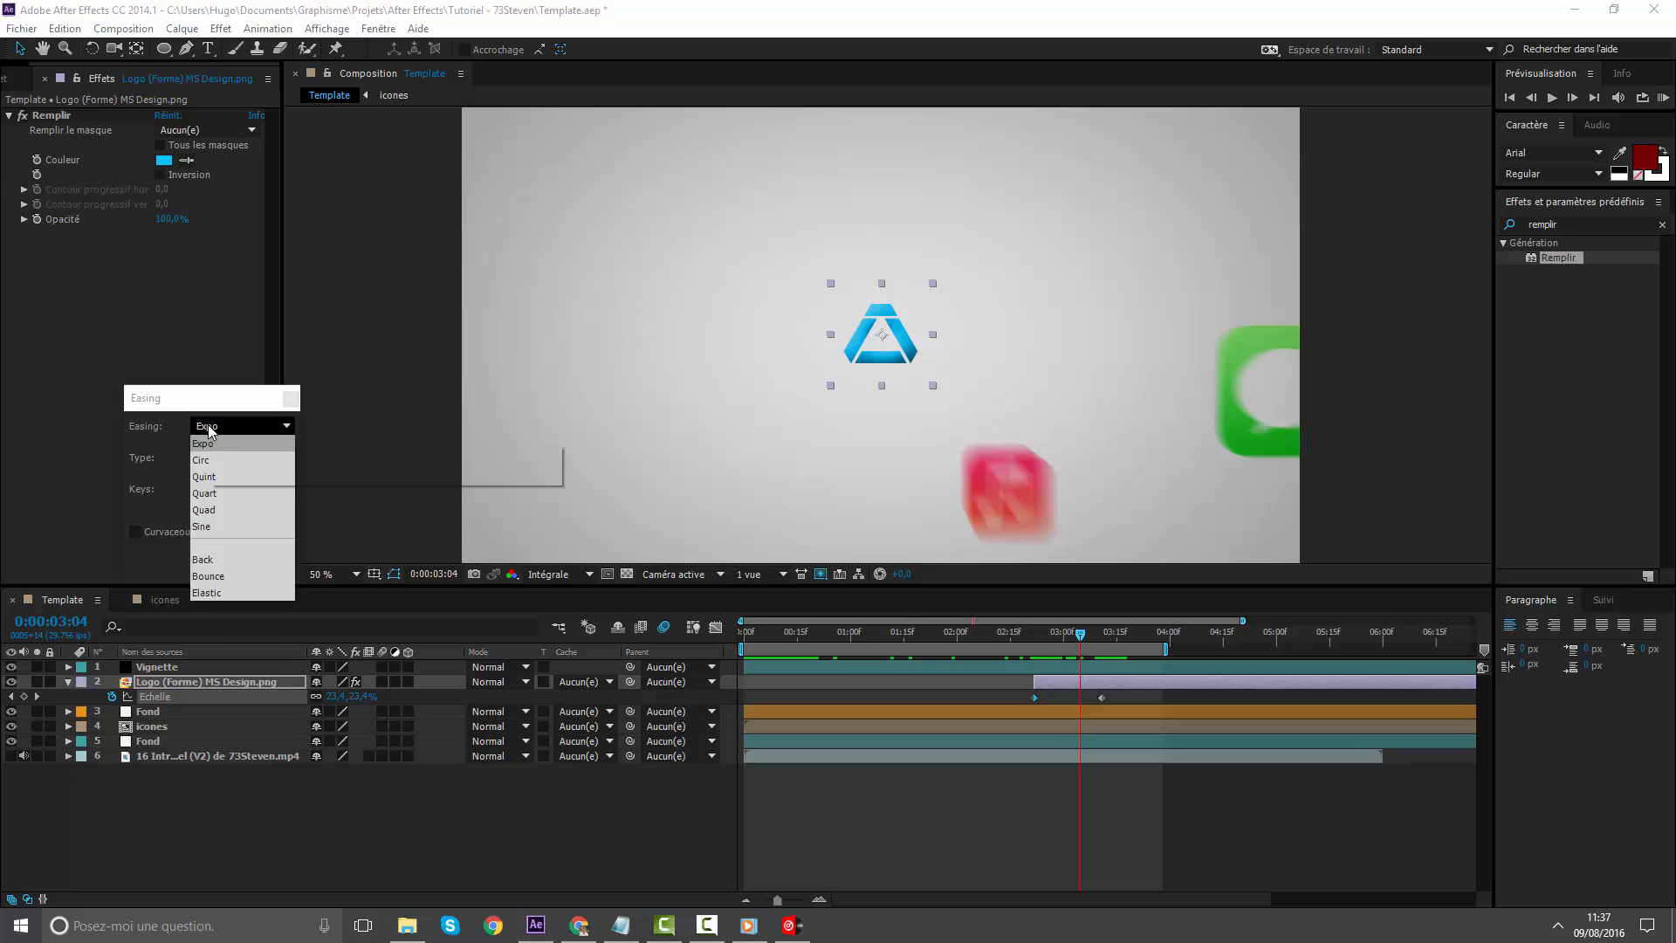
left_click(231, 579)
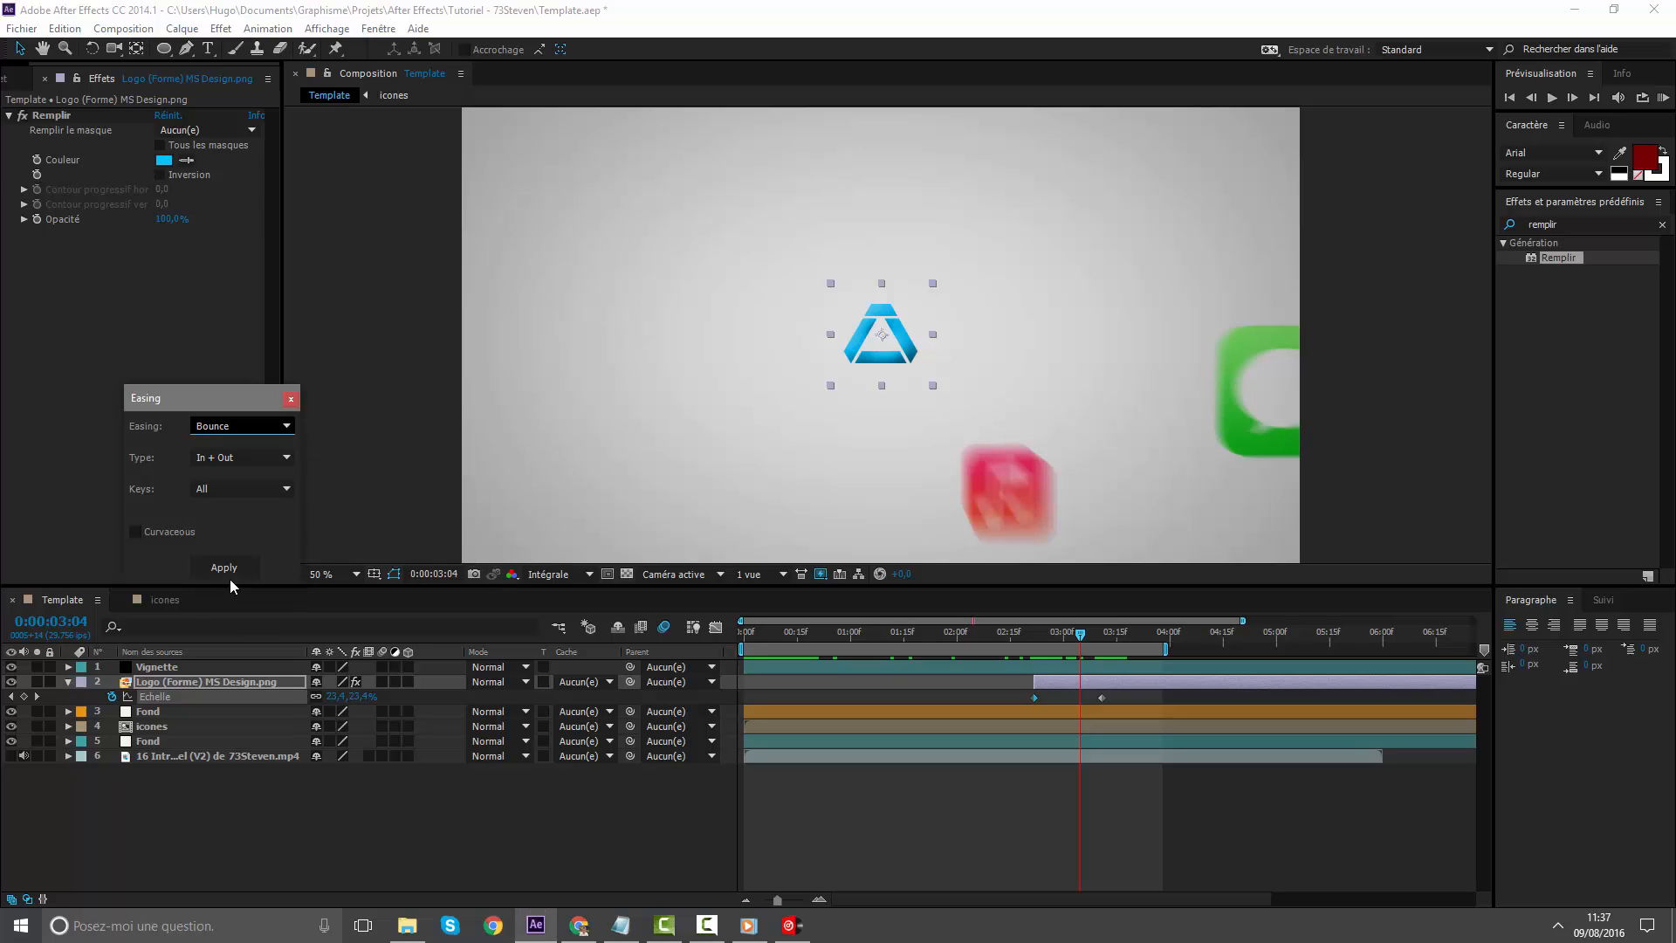
left_click(226, 457)
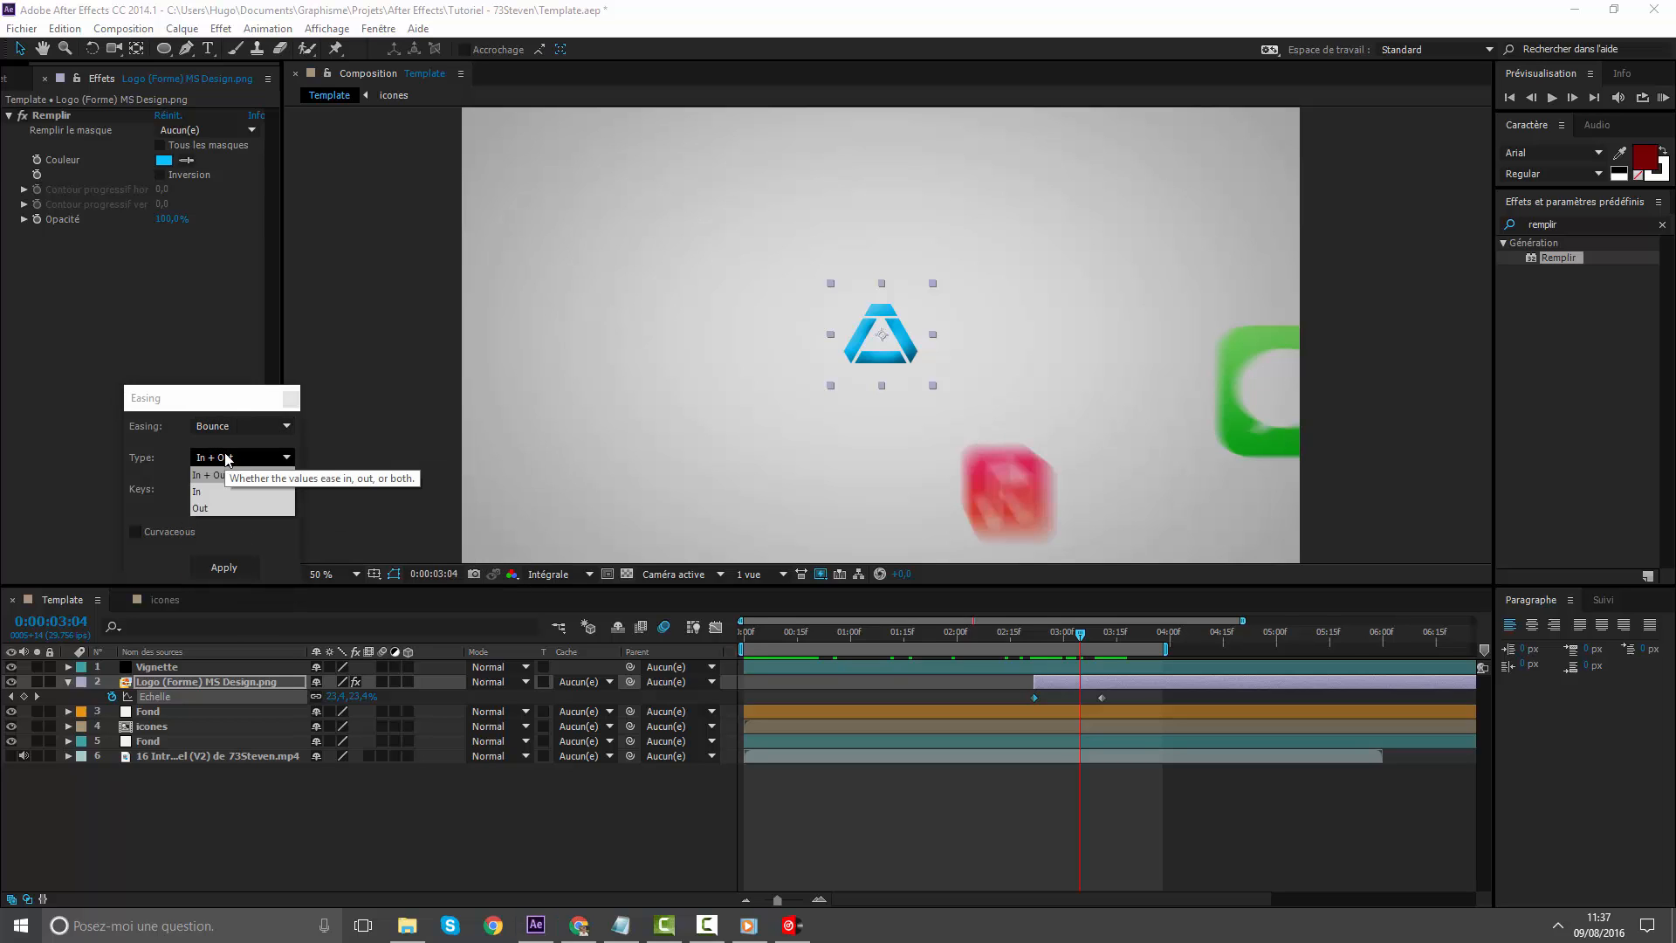
left_click(228, 478)
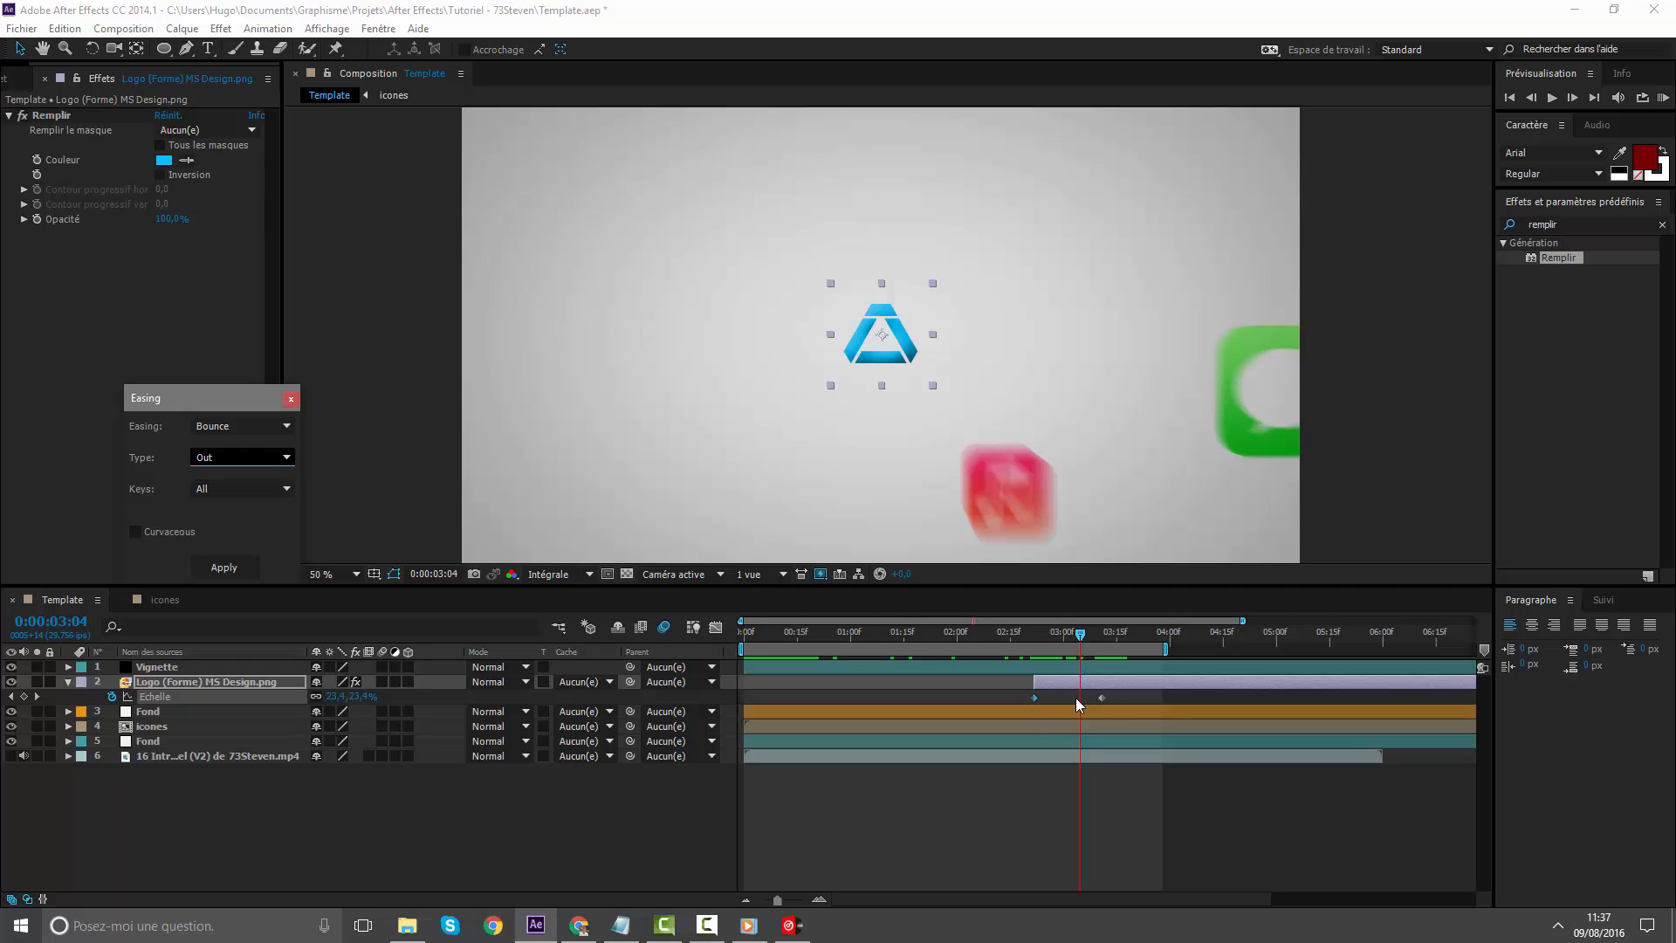
left_click_drag(1118, 693, 1015, 707)
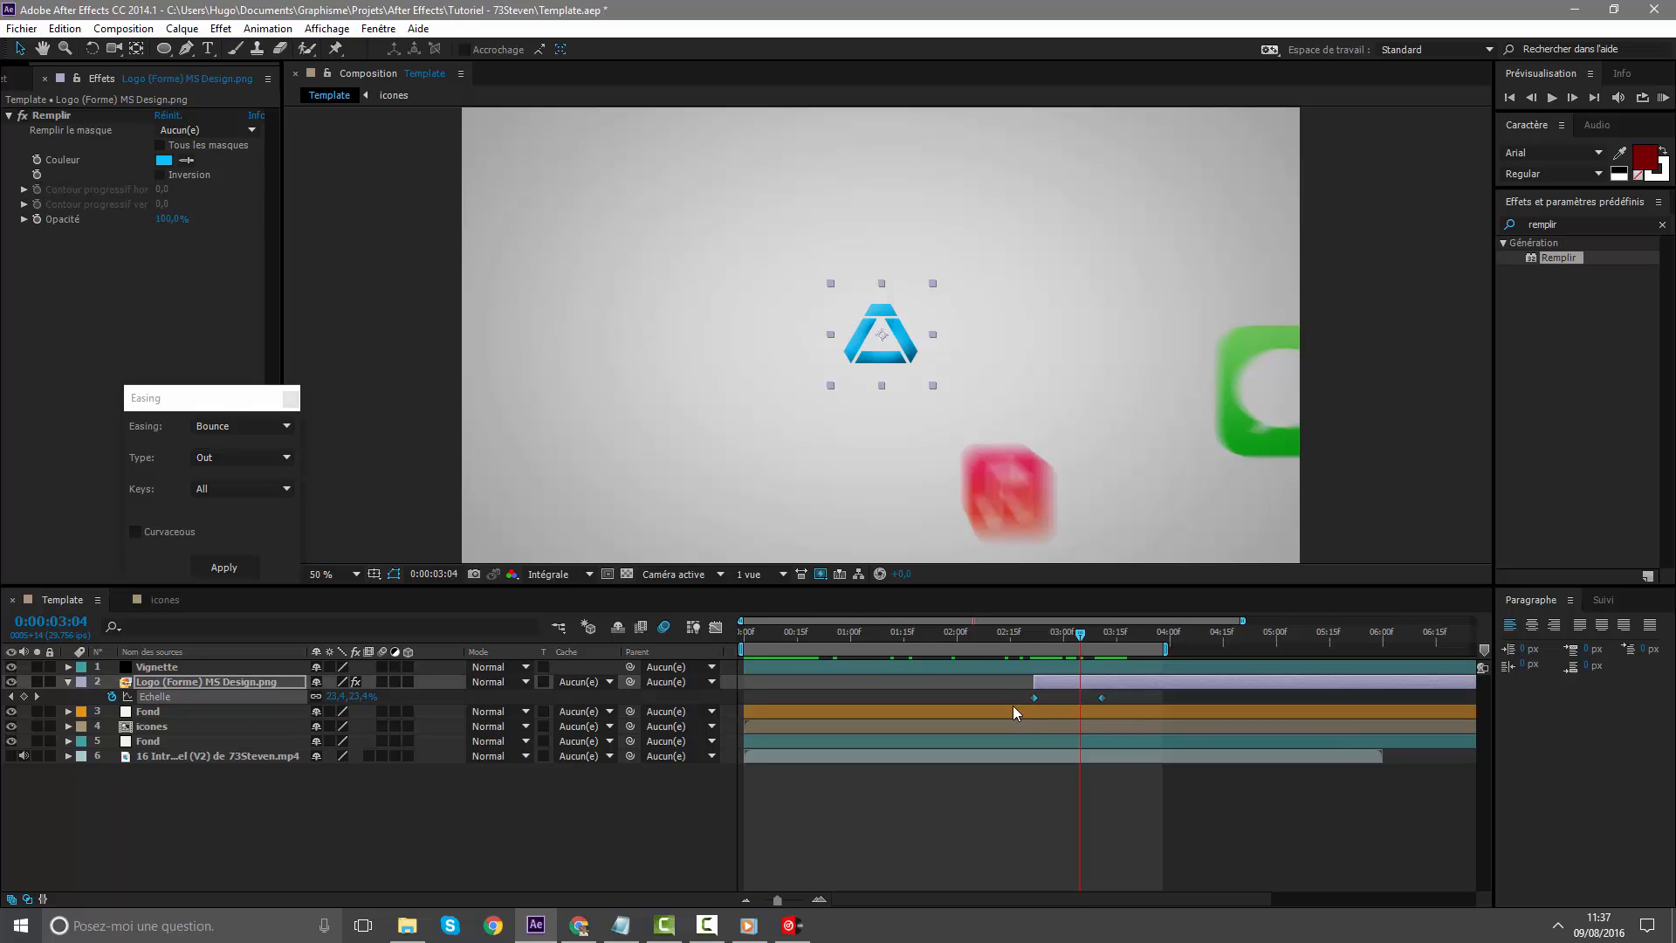
left_click(225, 567)
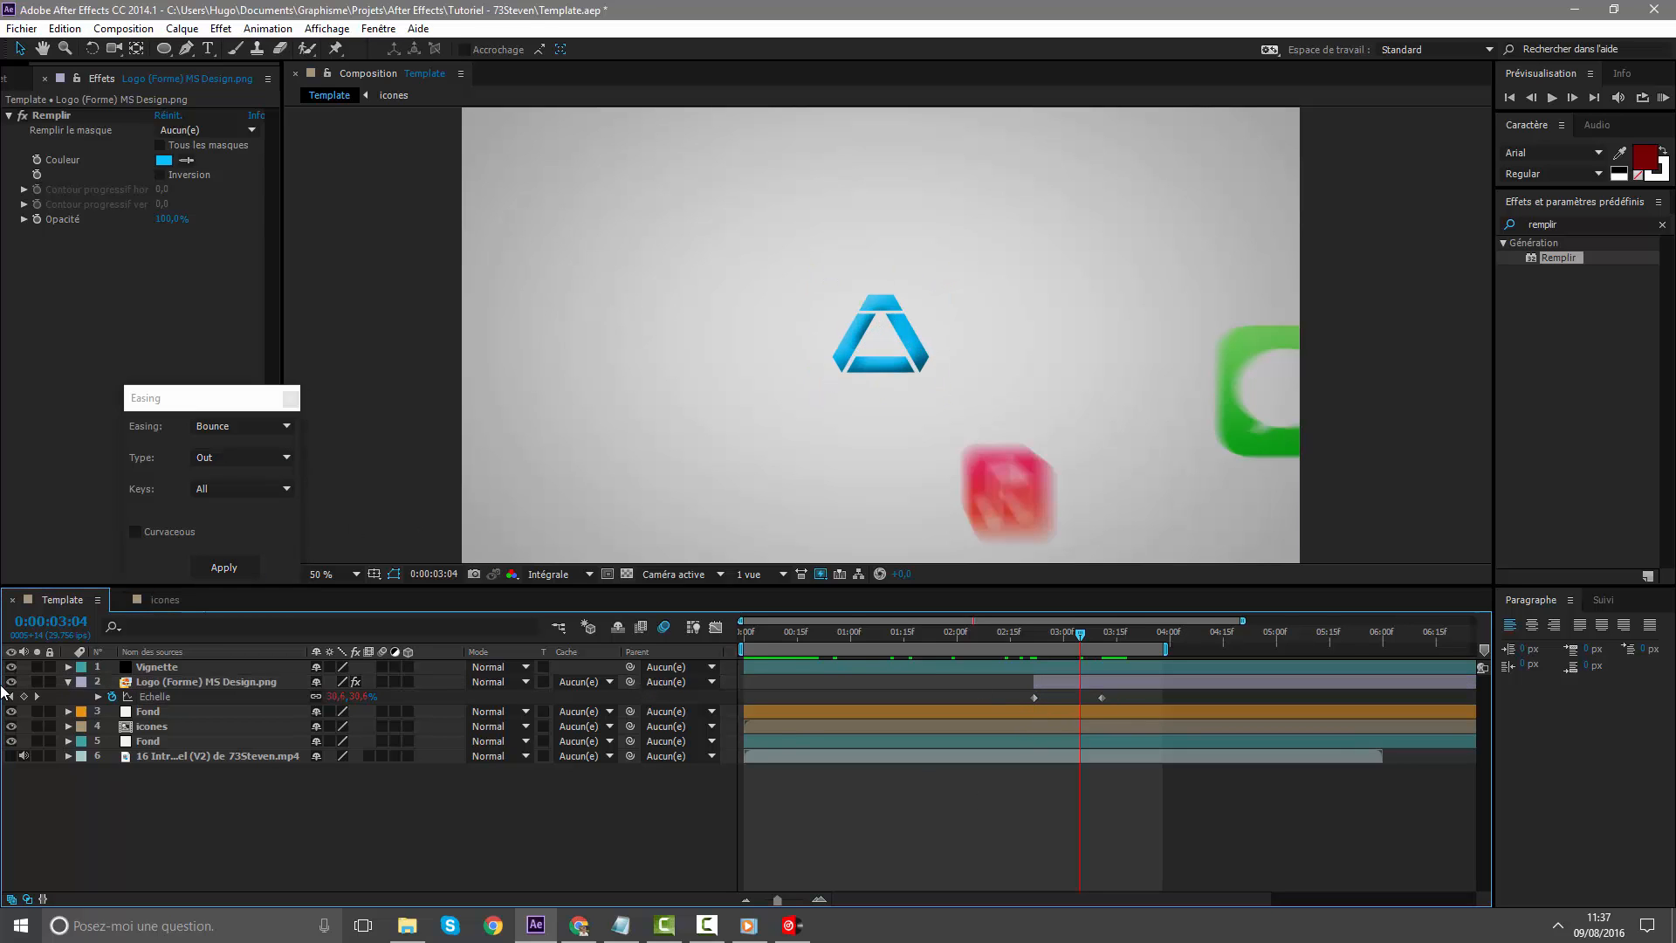
Solo the logo layer and preview its bounce with the work area starting at 0:00:02:13
left_click(36, 682)
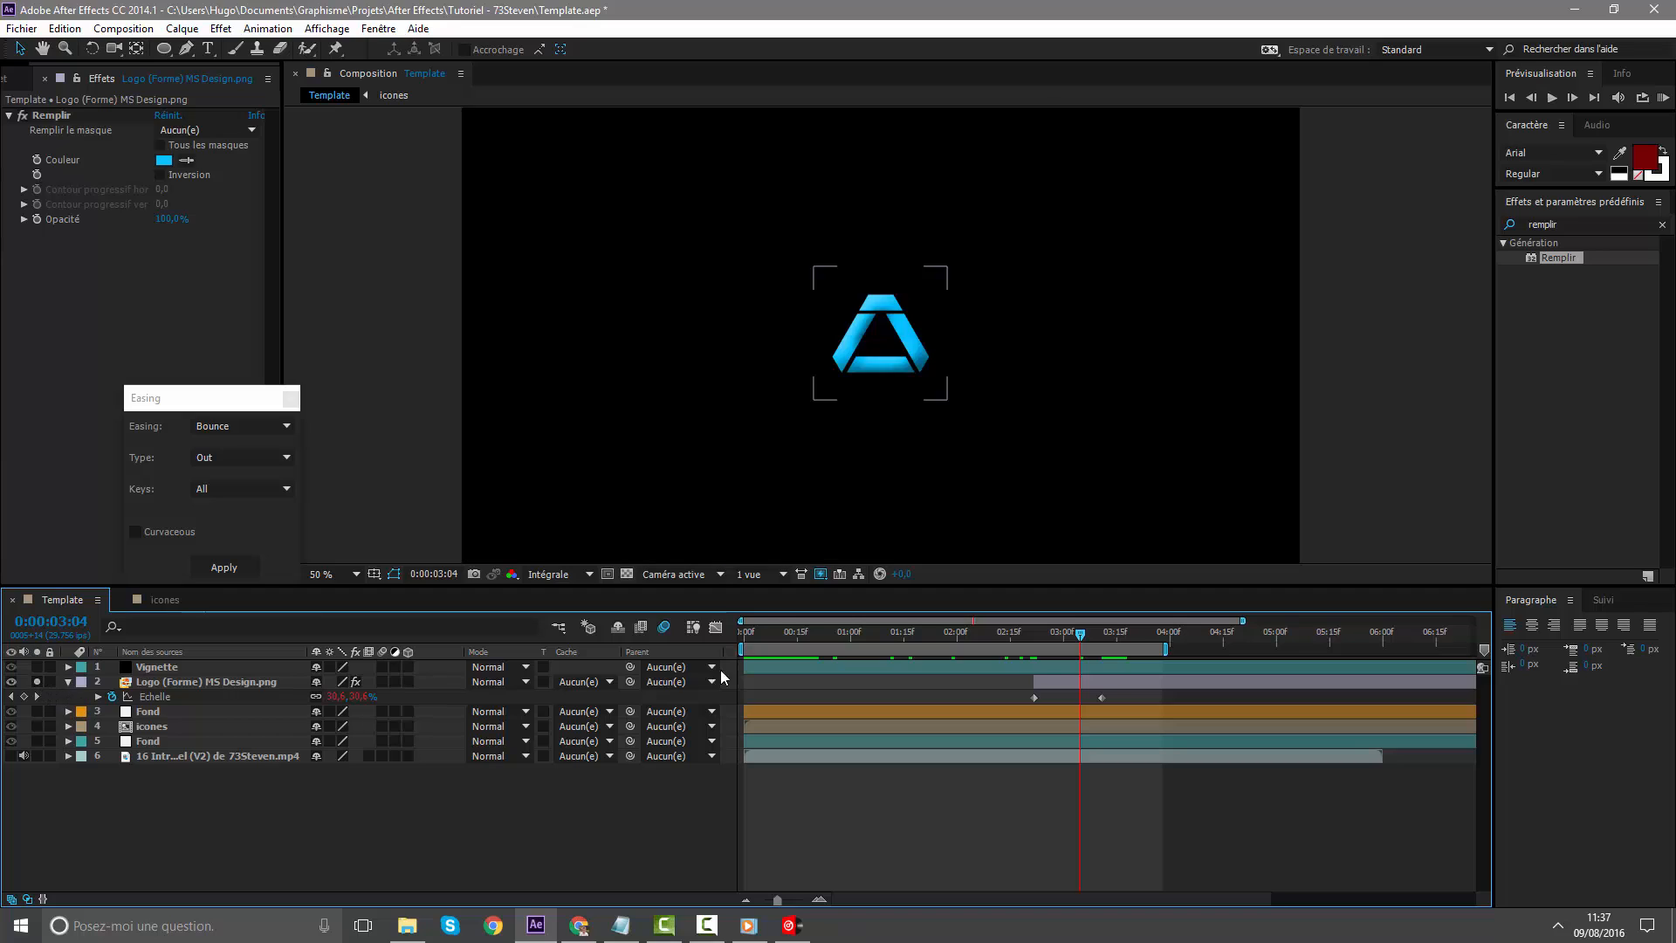
left_click(1005, 632)
key("space")
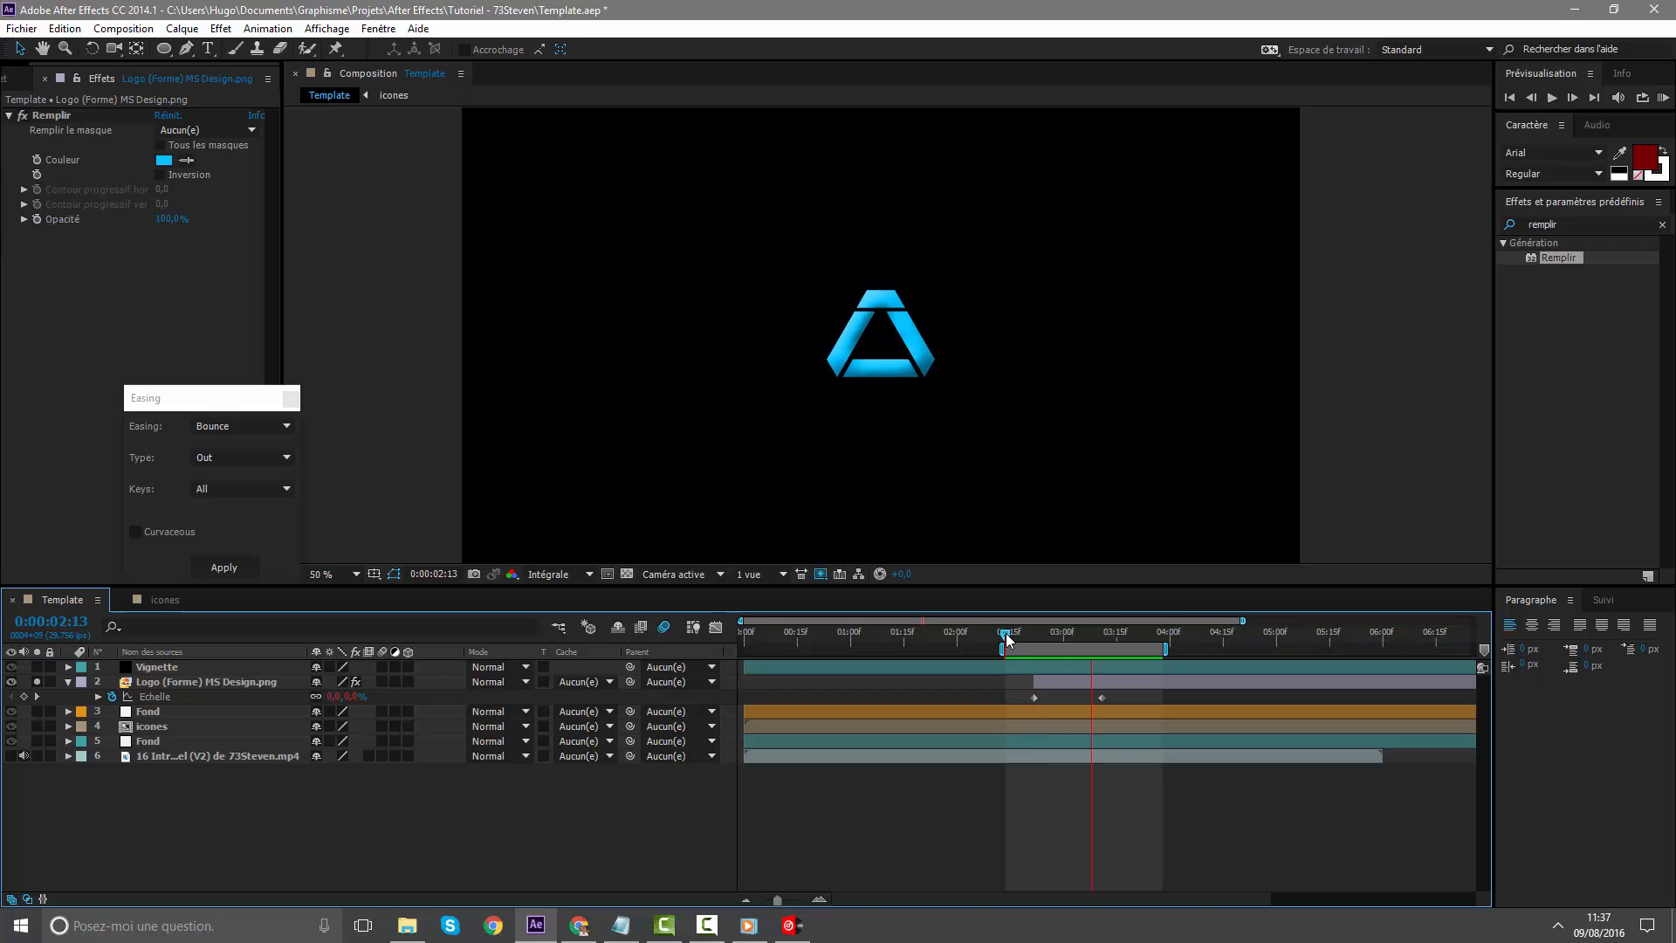
key("space")
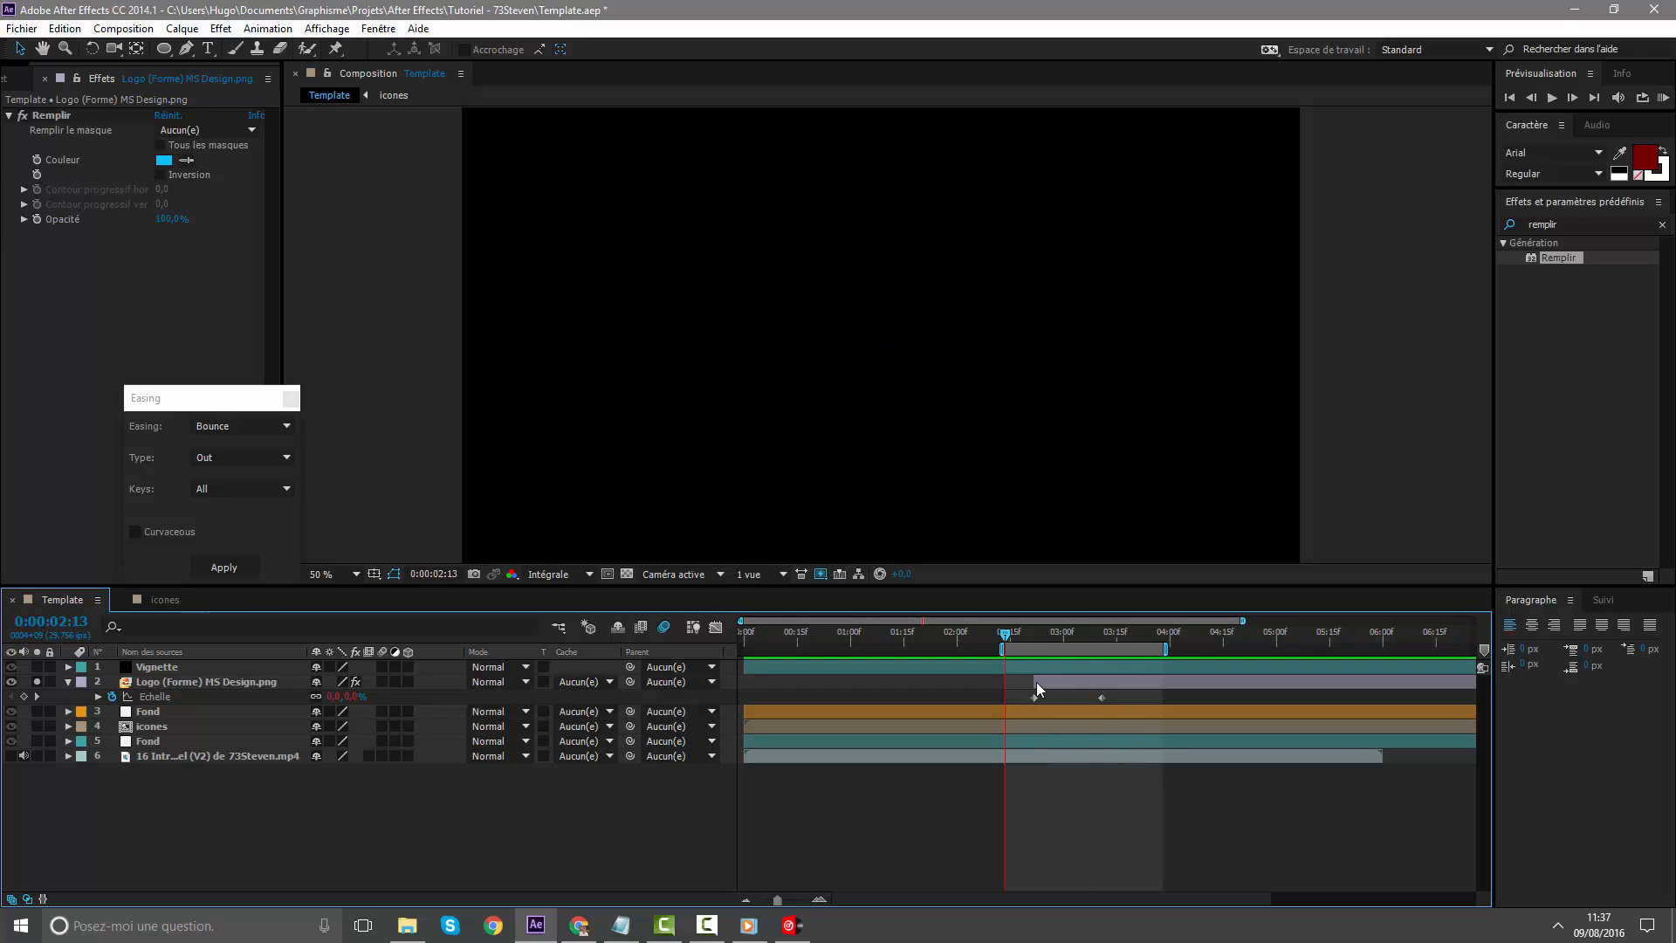
Move the logo's last scale keyframe to about 0:00:03:17 and preview the slower bounce
left_click(1102, 698)
key("space")
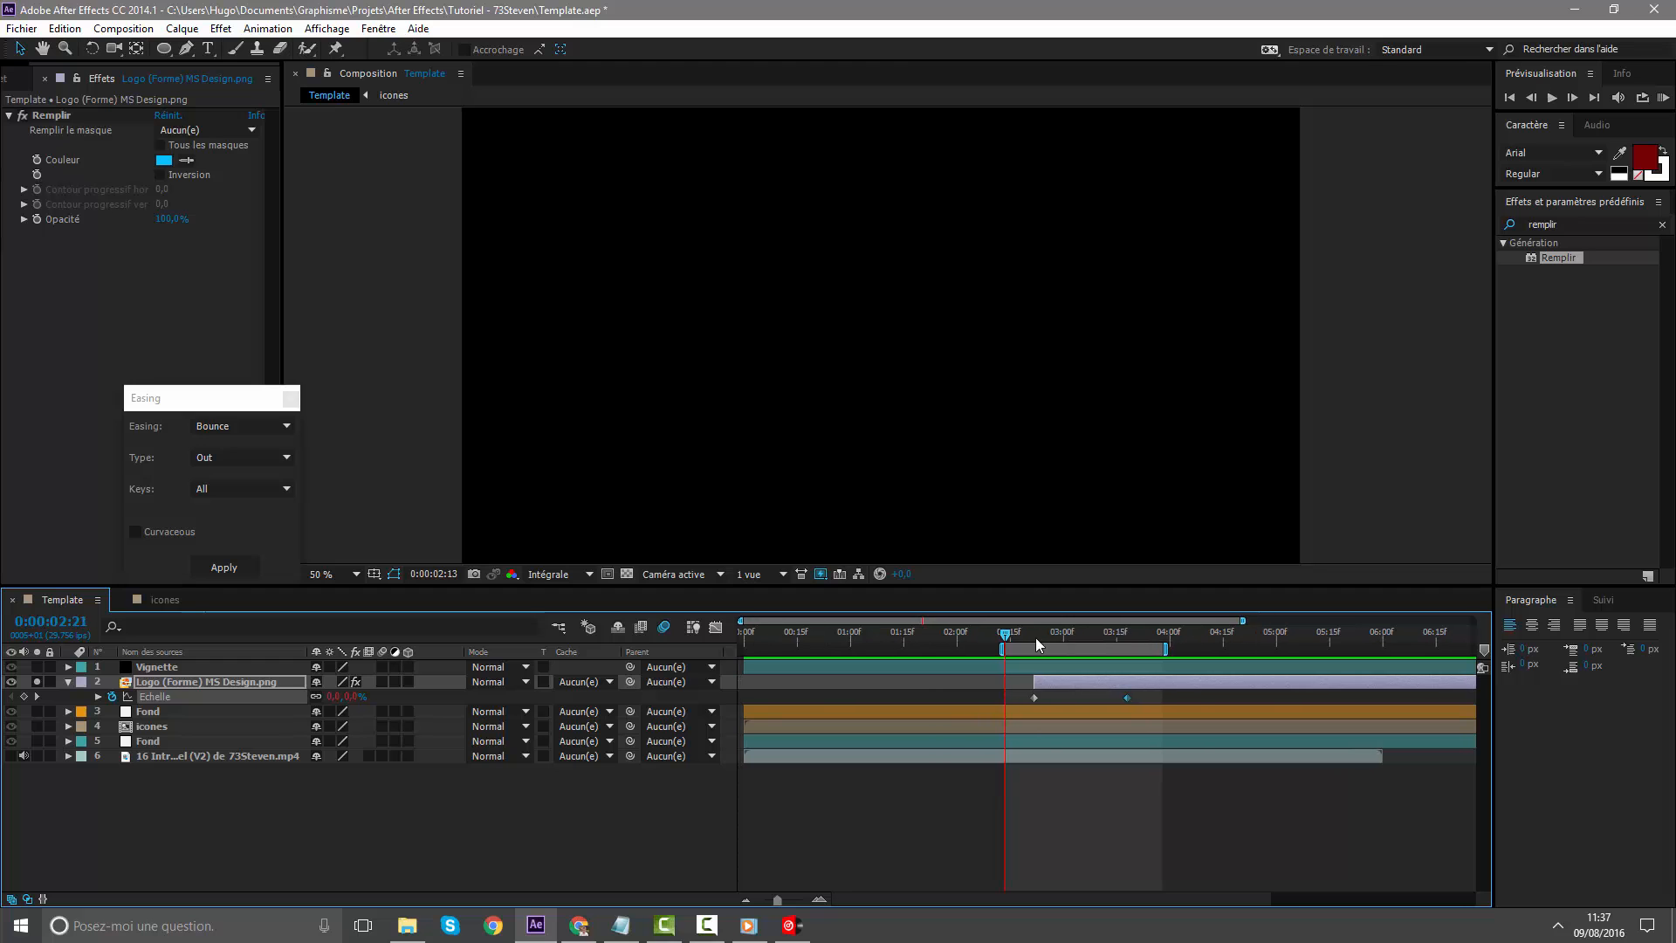
Switch to the media player, play the reference video "intro steven" up to the logo's leaf animation, and return to After Effects
left_click(749, 923)
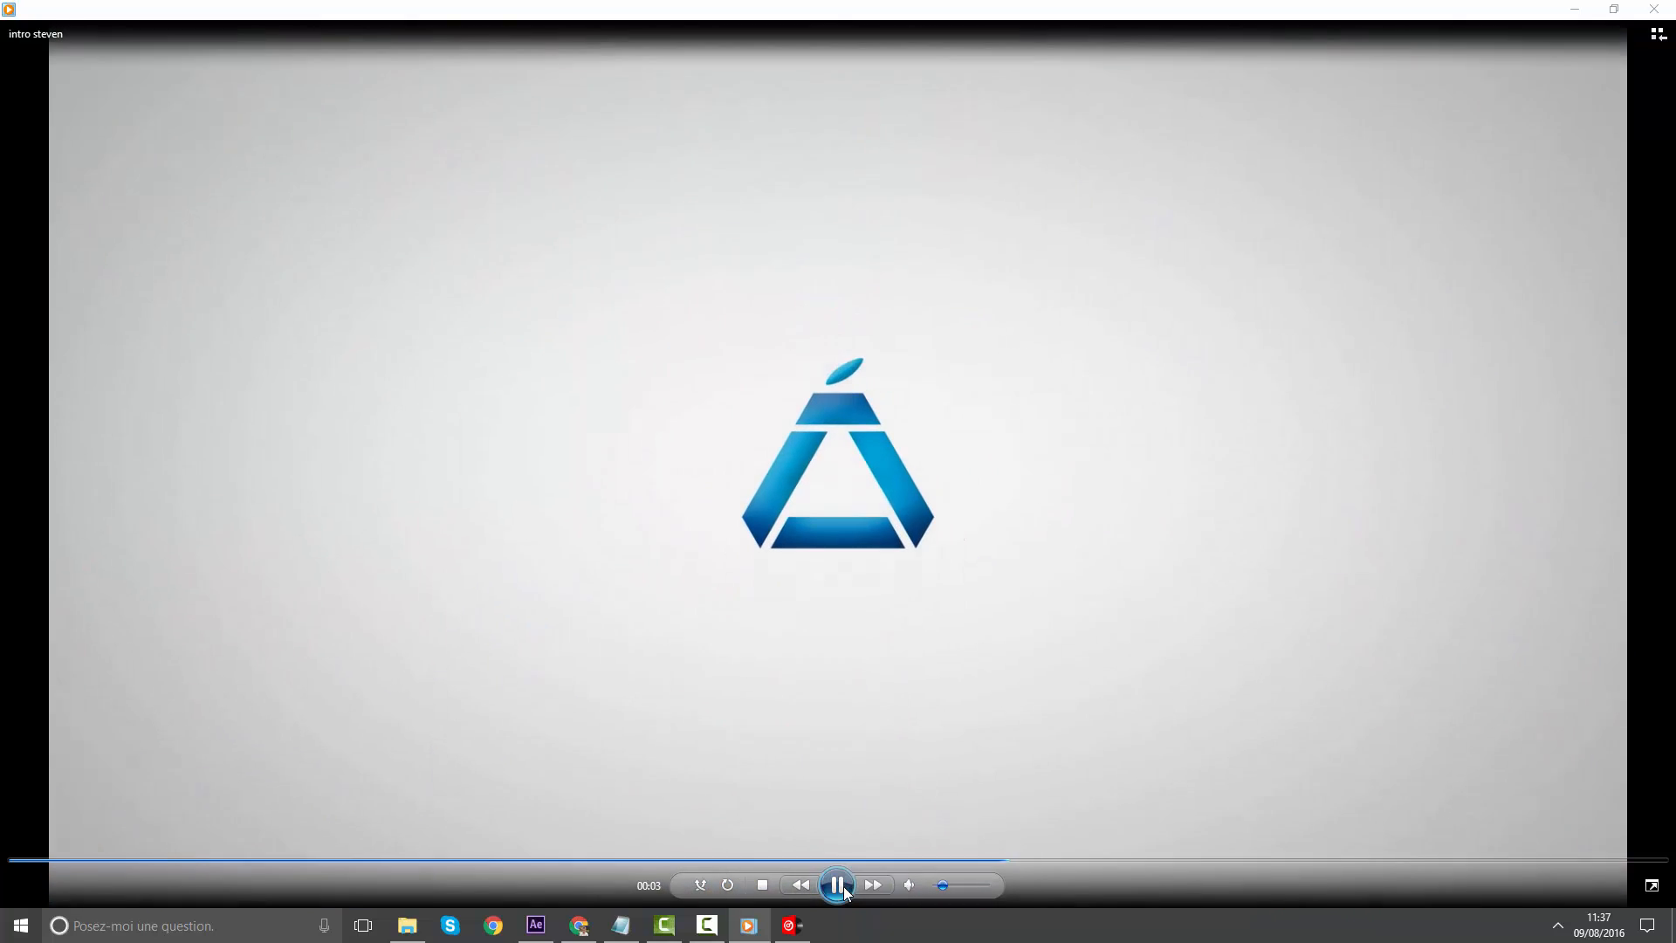
left_click(838, 885)
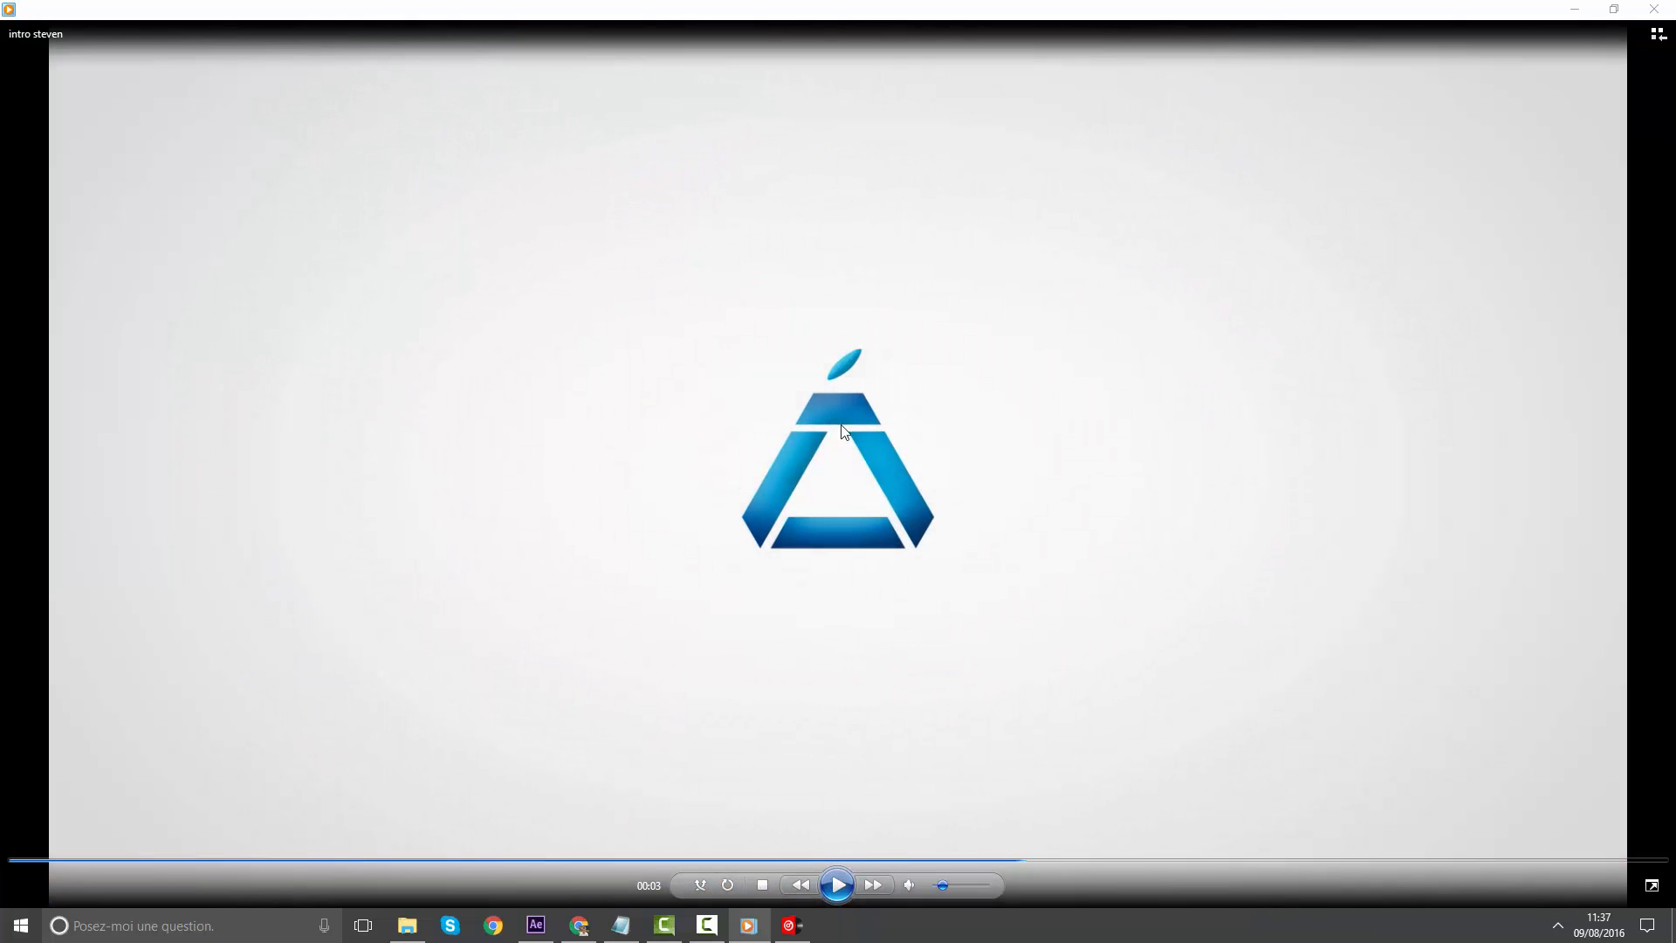
left_click(1564, 5)
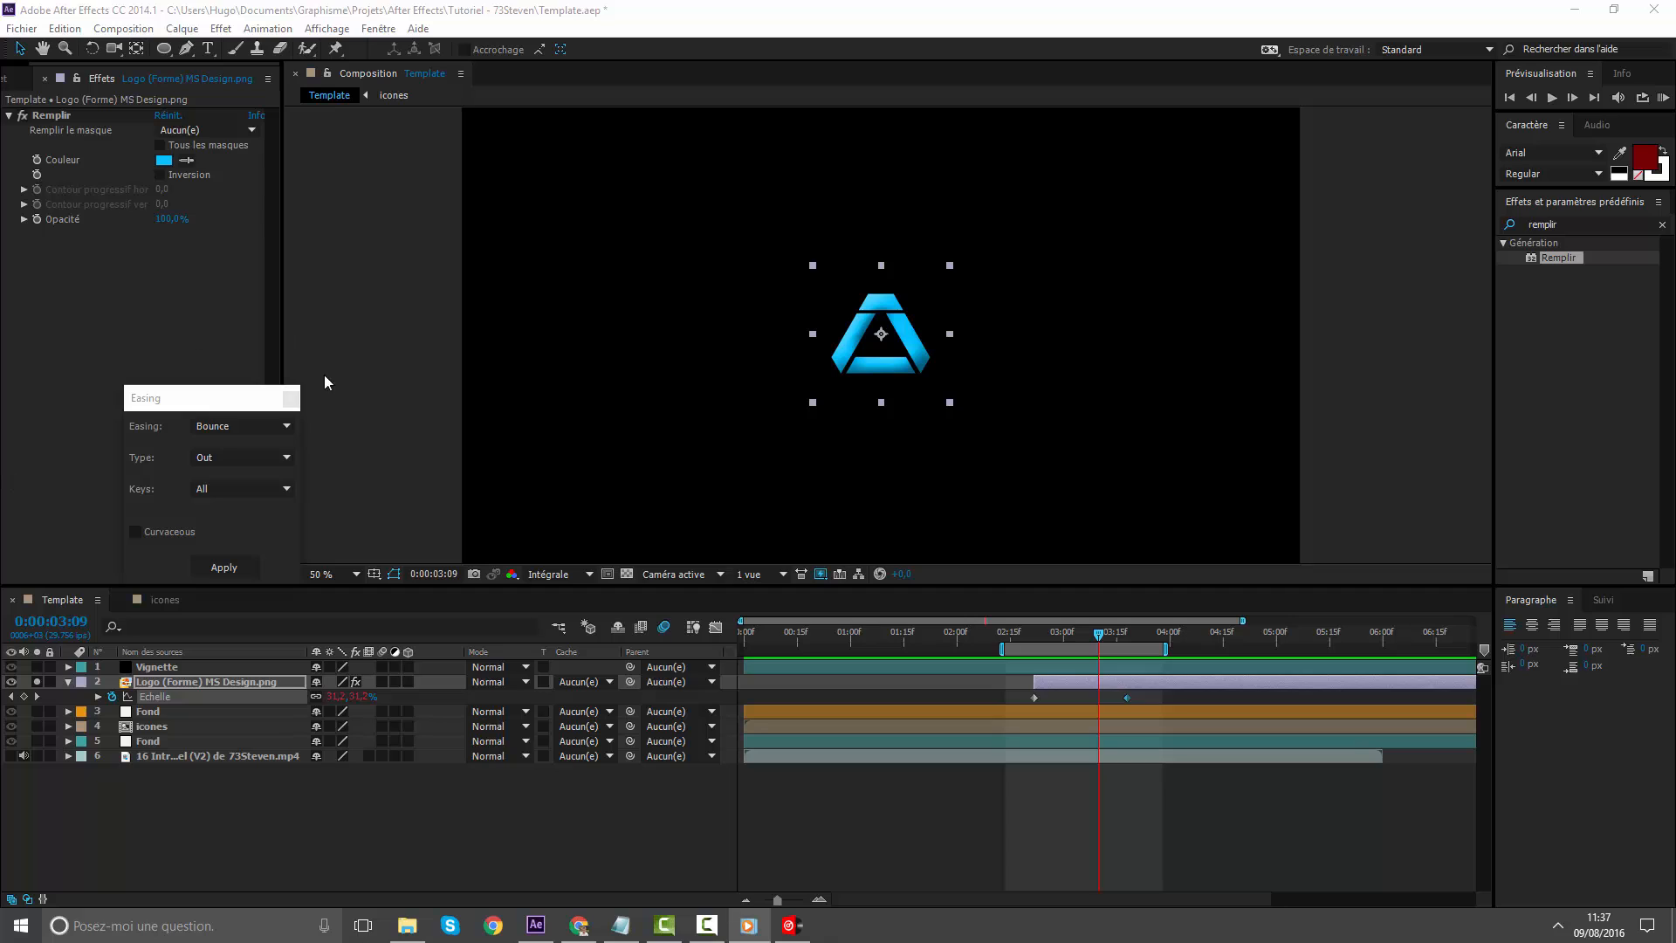
Create a new 1920 x 1080, 10-second composition named Petit machin
left_click(293, 401)
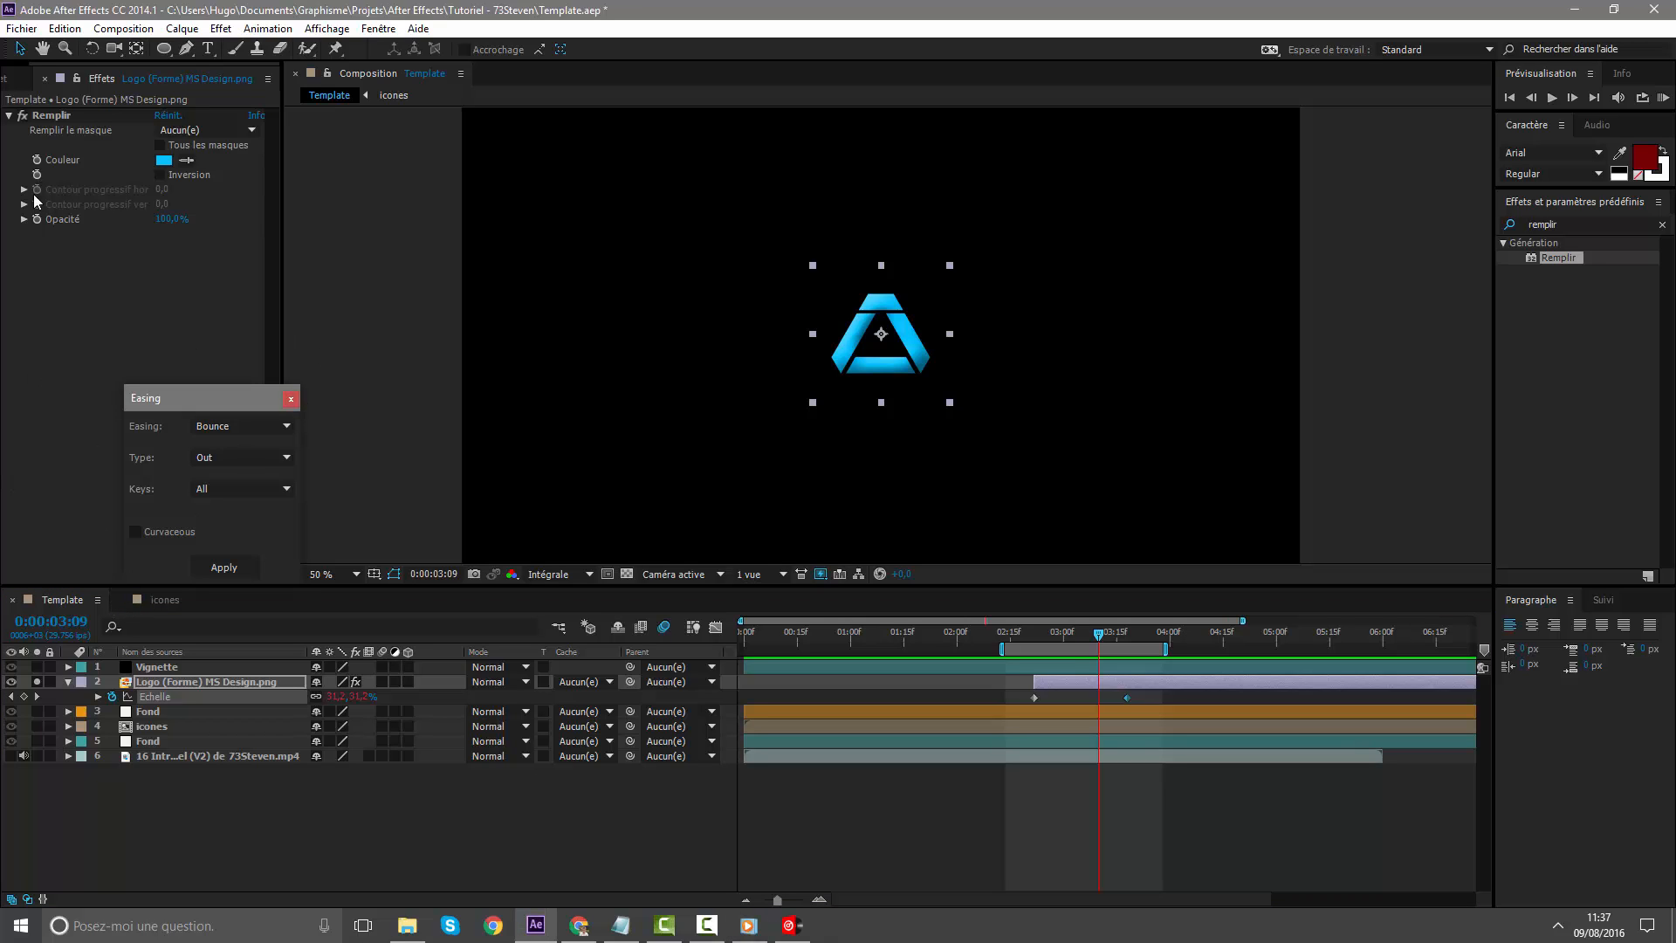
left_click(19, 79)
right_click(68, 521)
left_click(70, 523)
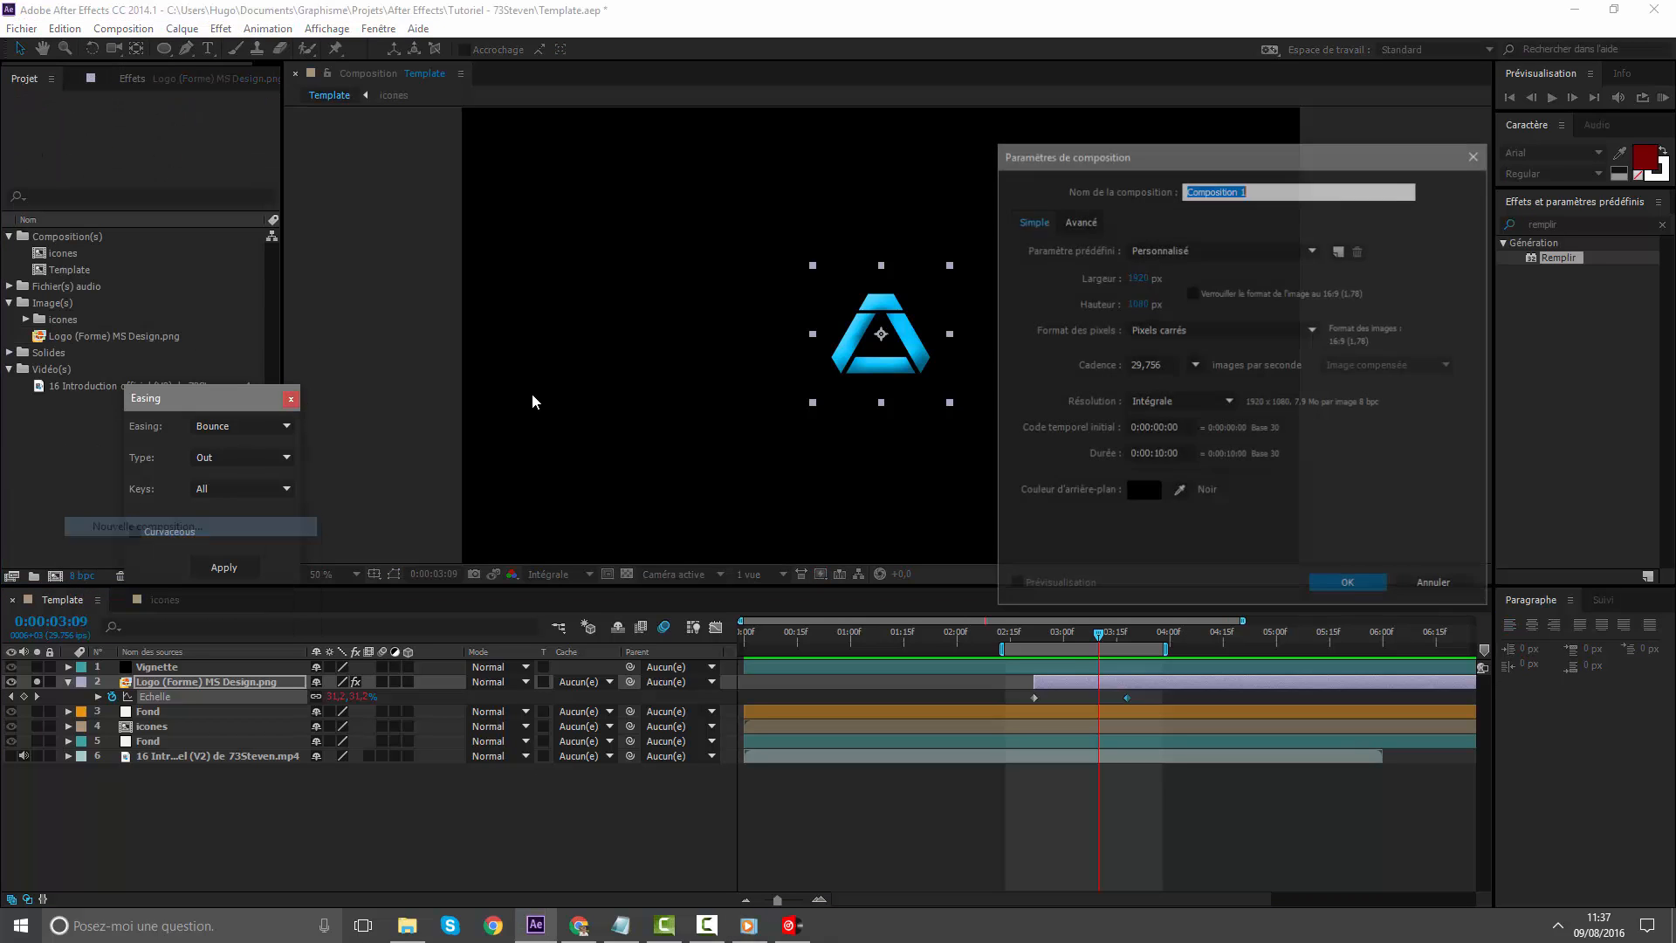
type("Petit machin")
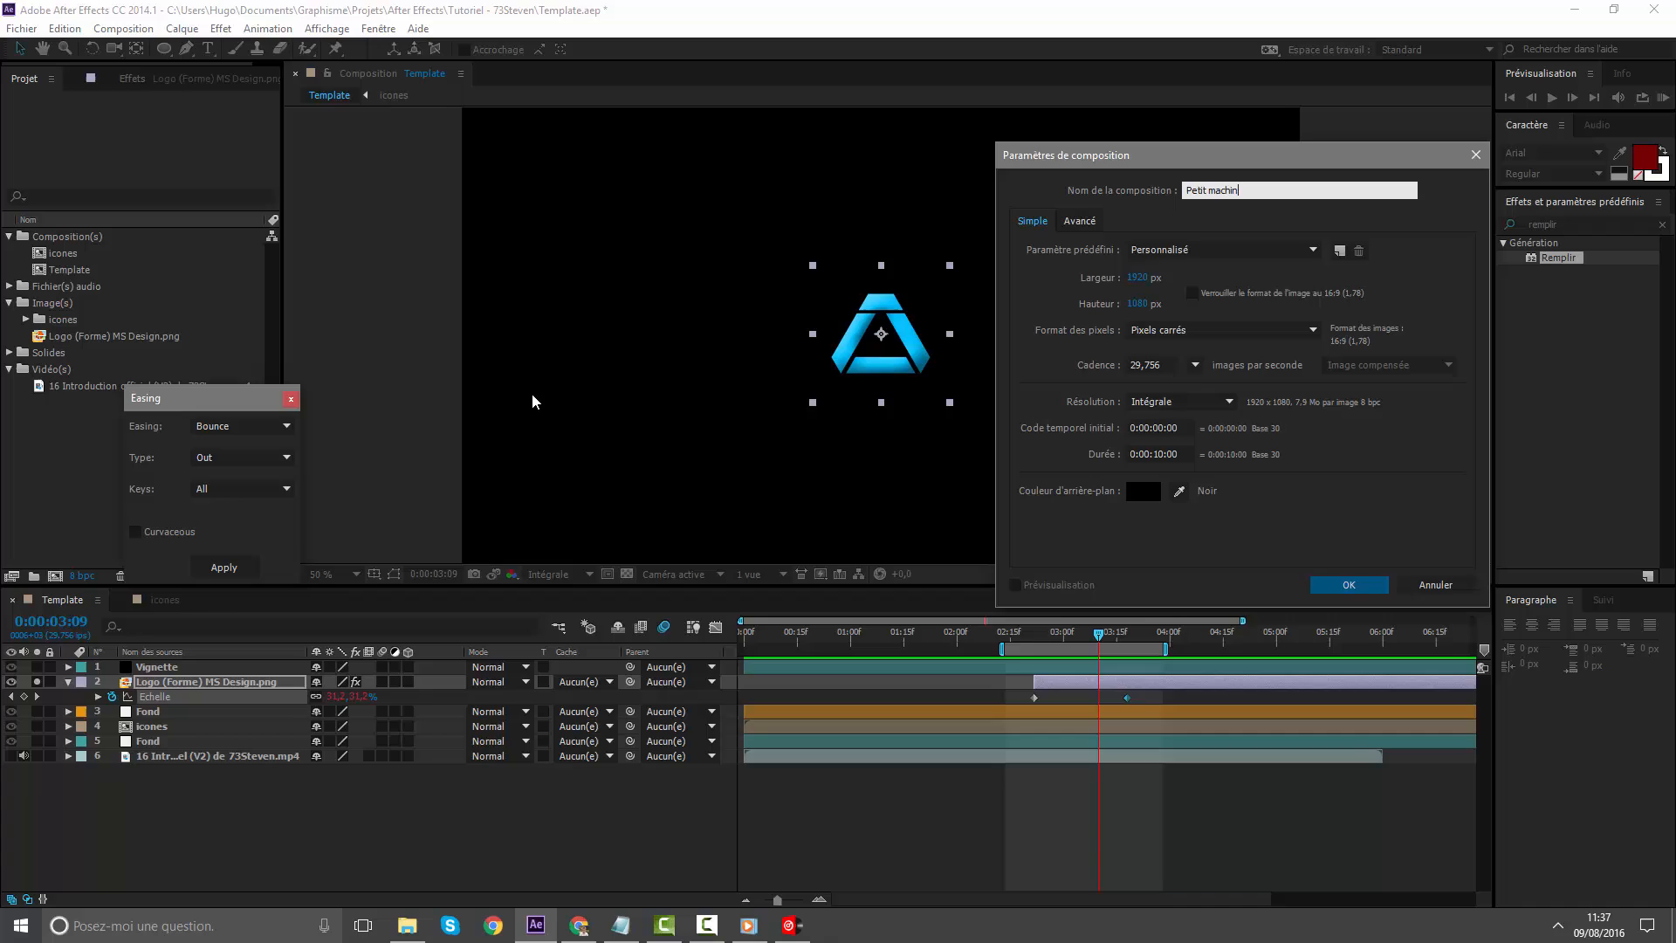
key("Return")
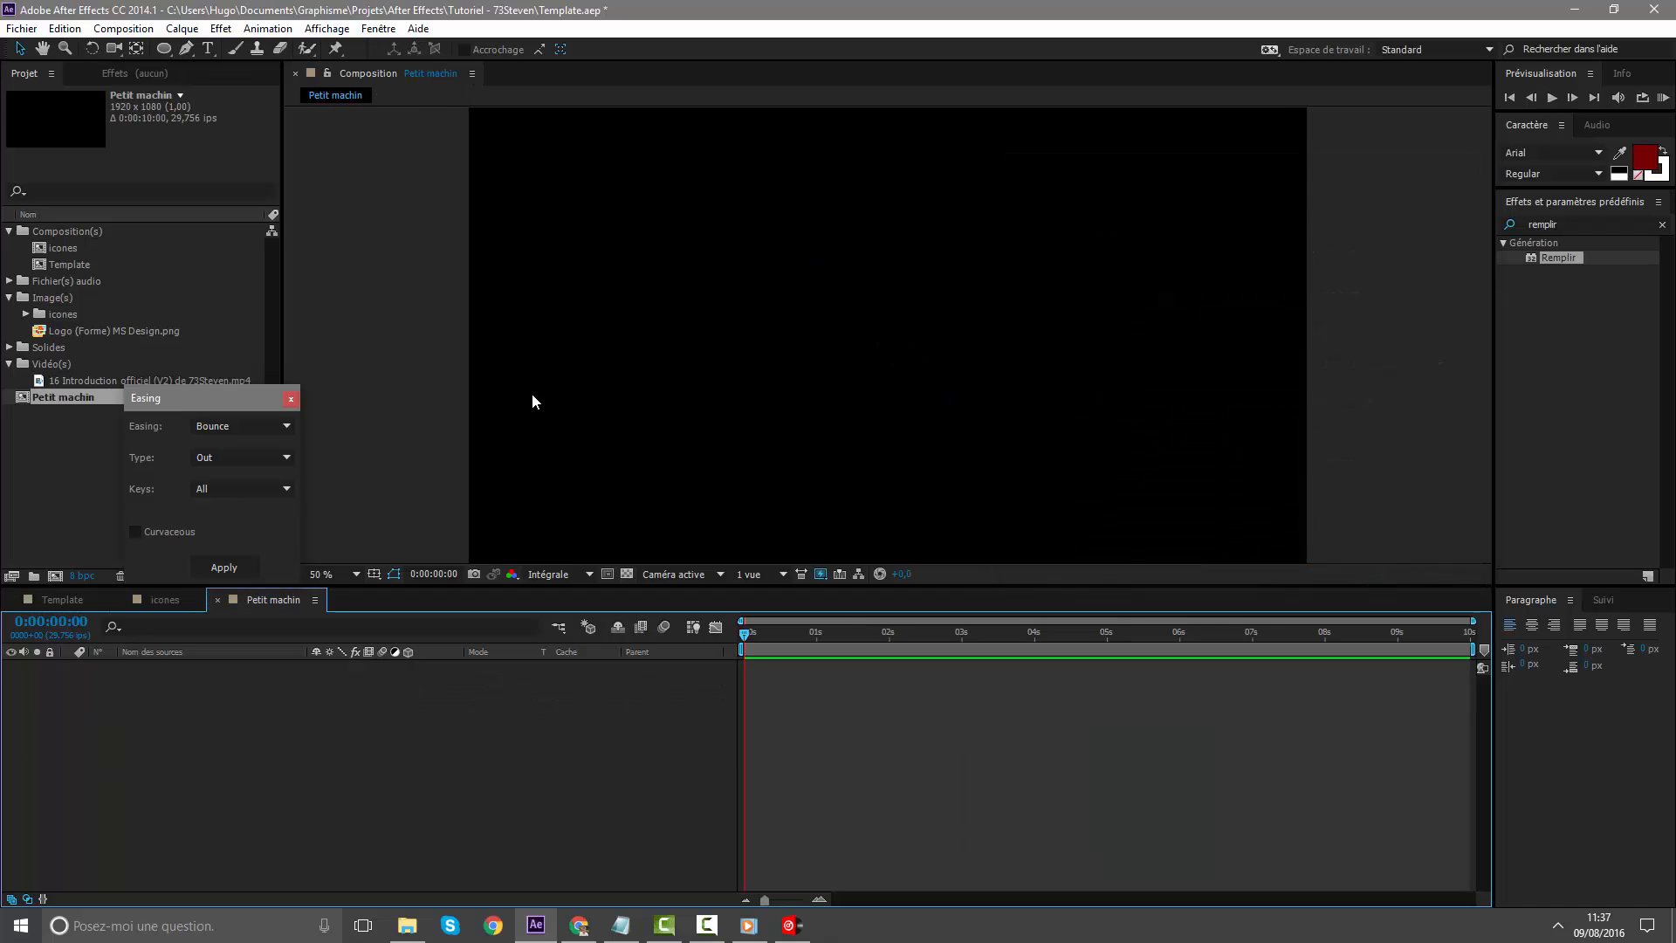
Close the Easing script window and add a composition-size black solid to the Petit machin composition
left_click(291, 399)
right_click(892, 733)
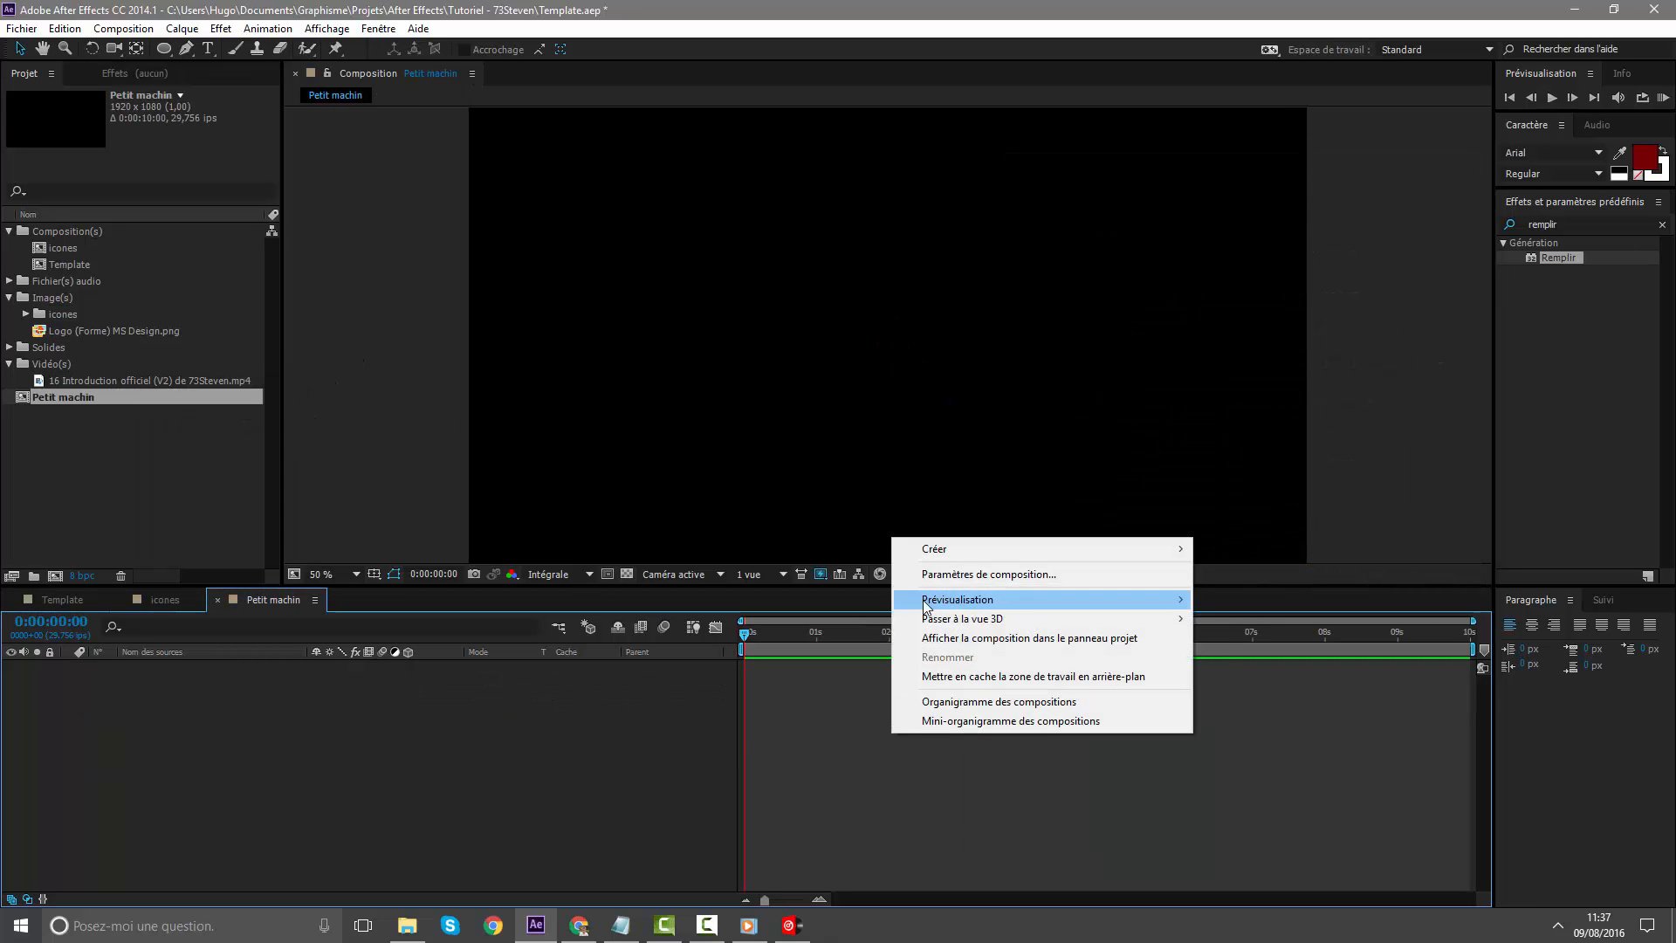
mouse_move(873, 568)
left_click(727, 593)
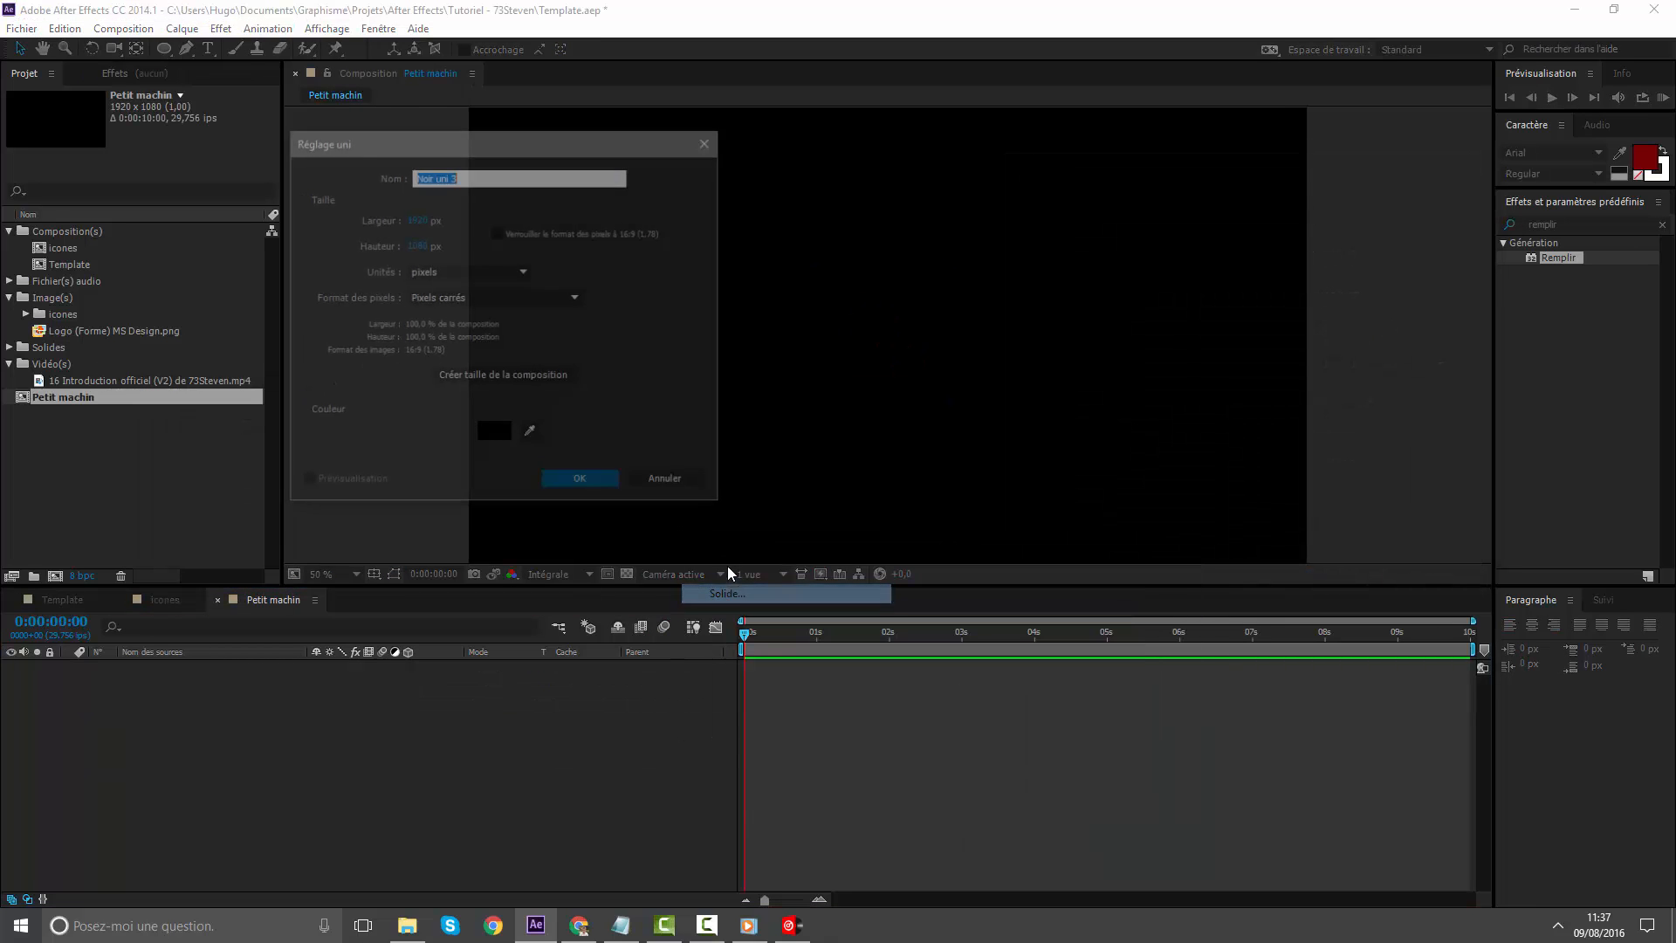
left_click(579, 480)
Copy the blue Remplir effect from the logo layer in Template and paste it onto the black solid in Petit machin
left_click(70, 599)
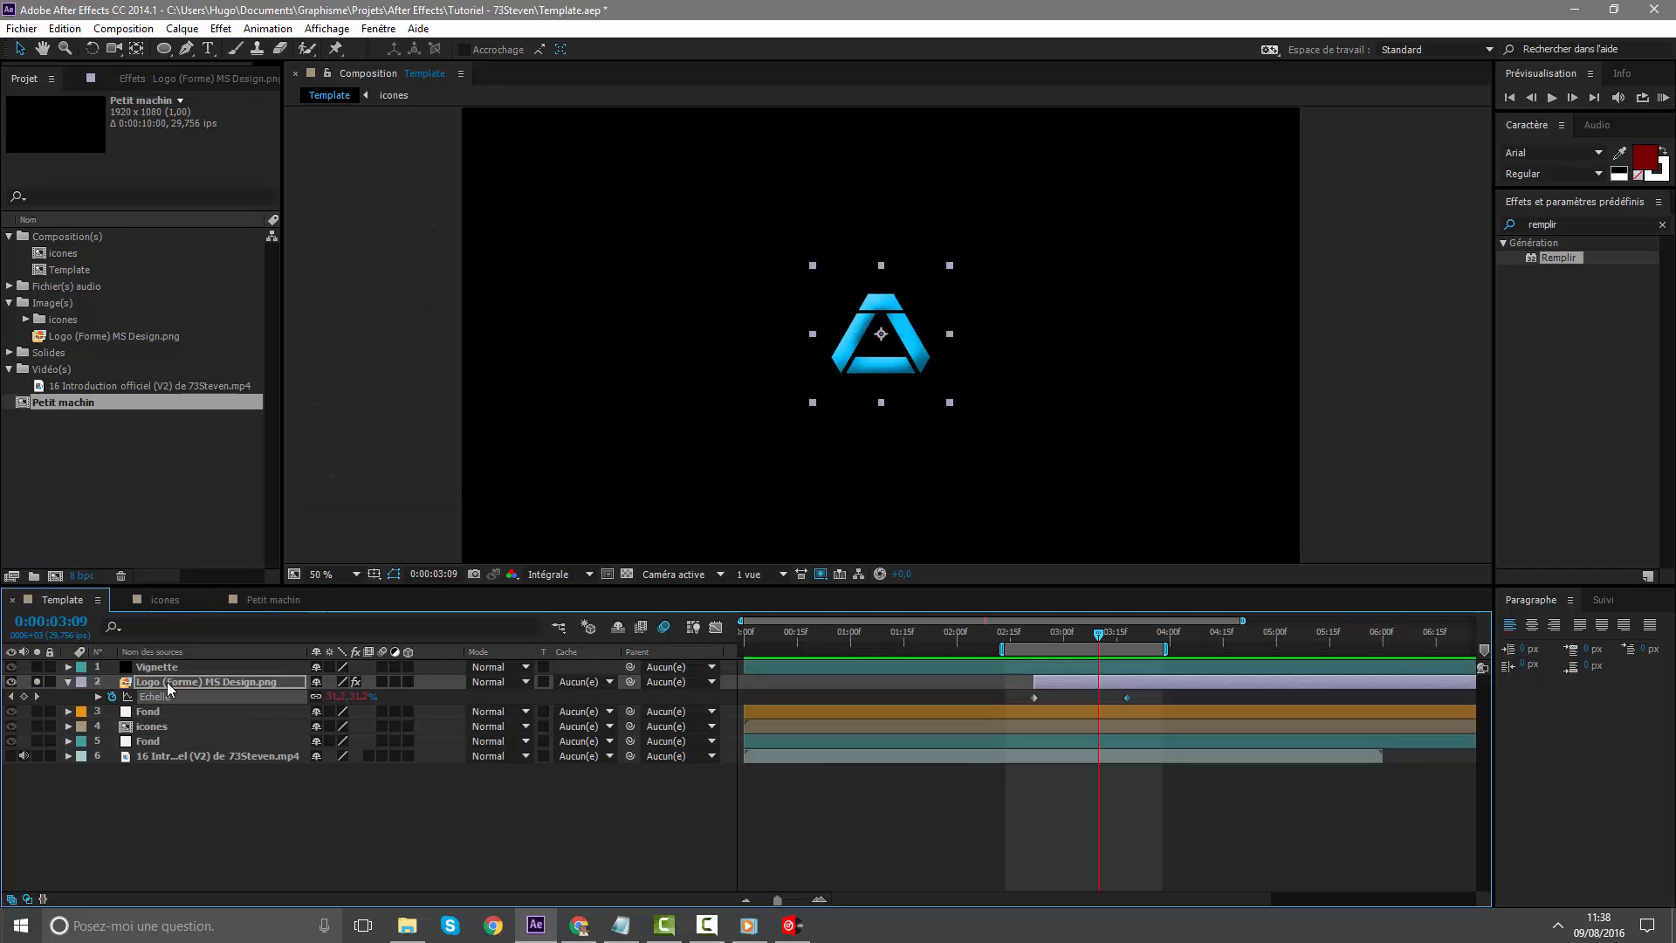
left_click(137, 78)
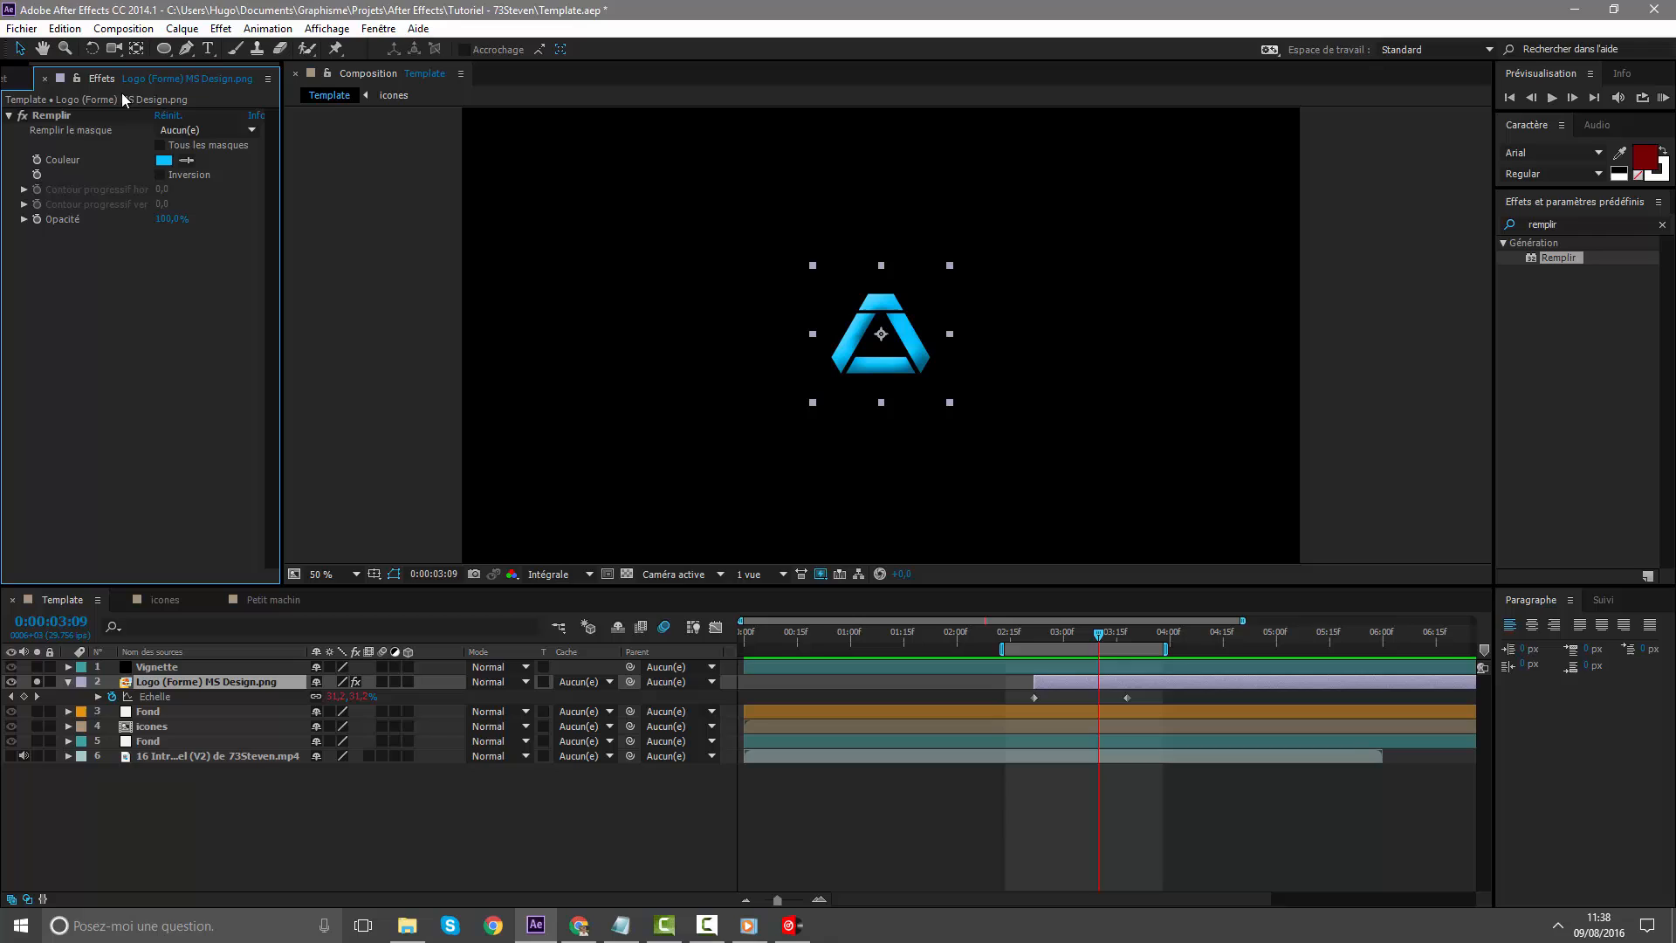
left_click(54, 115)
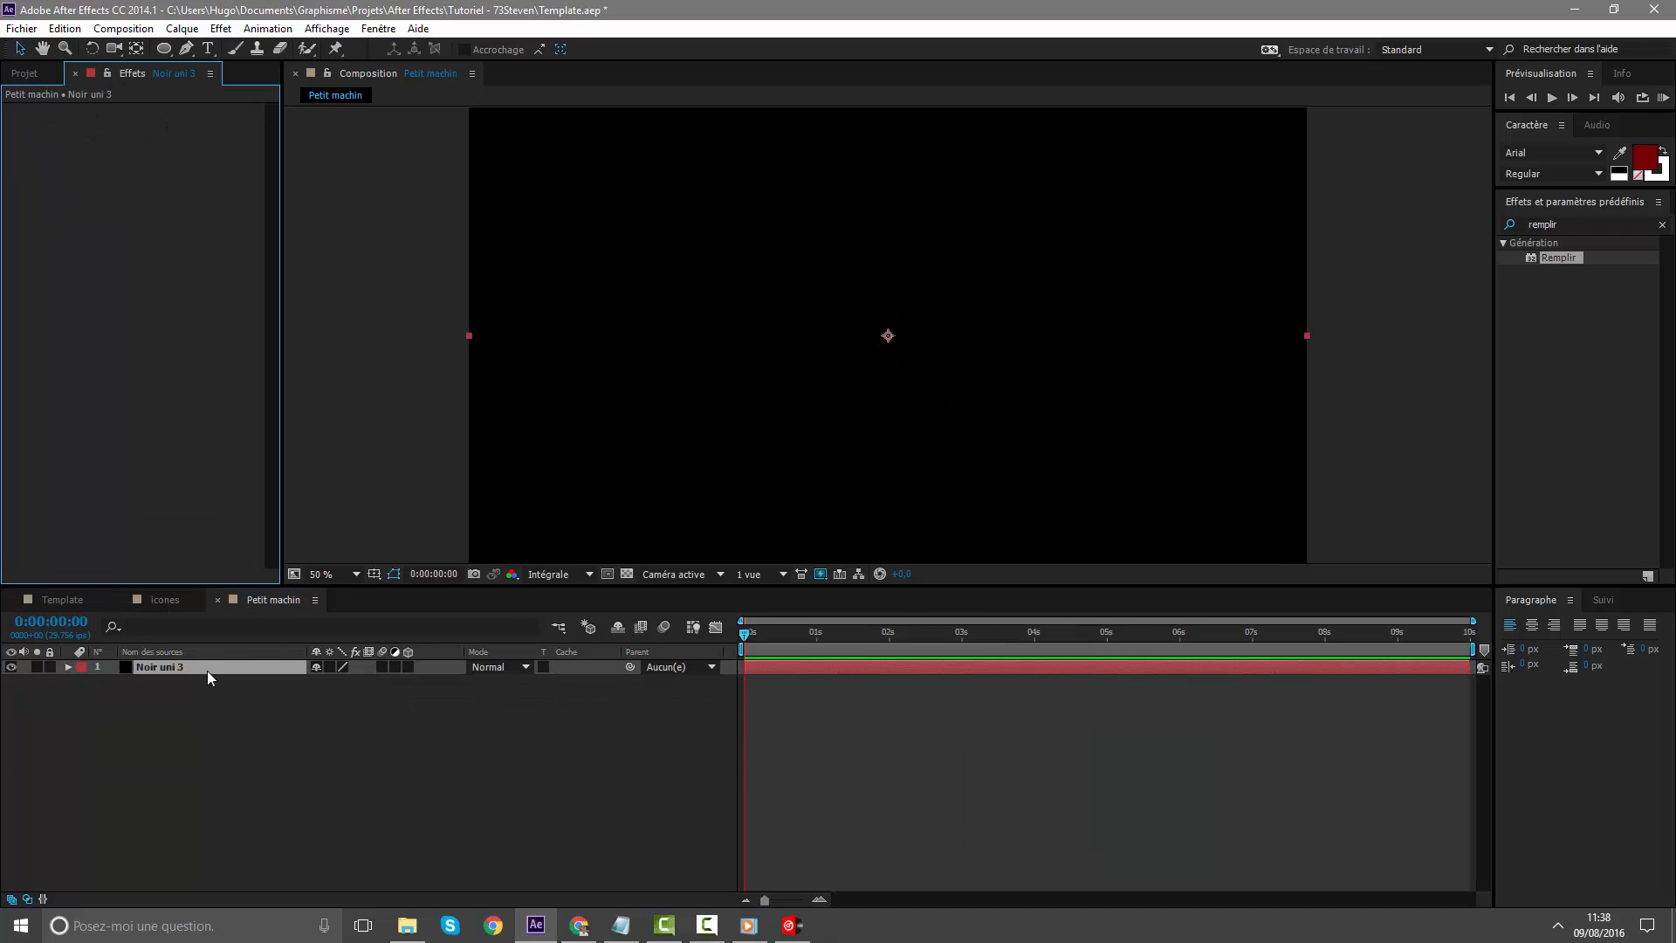
left_click(207, 670)
key("ctrl+v")
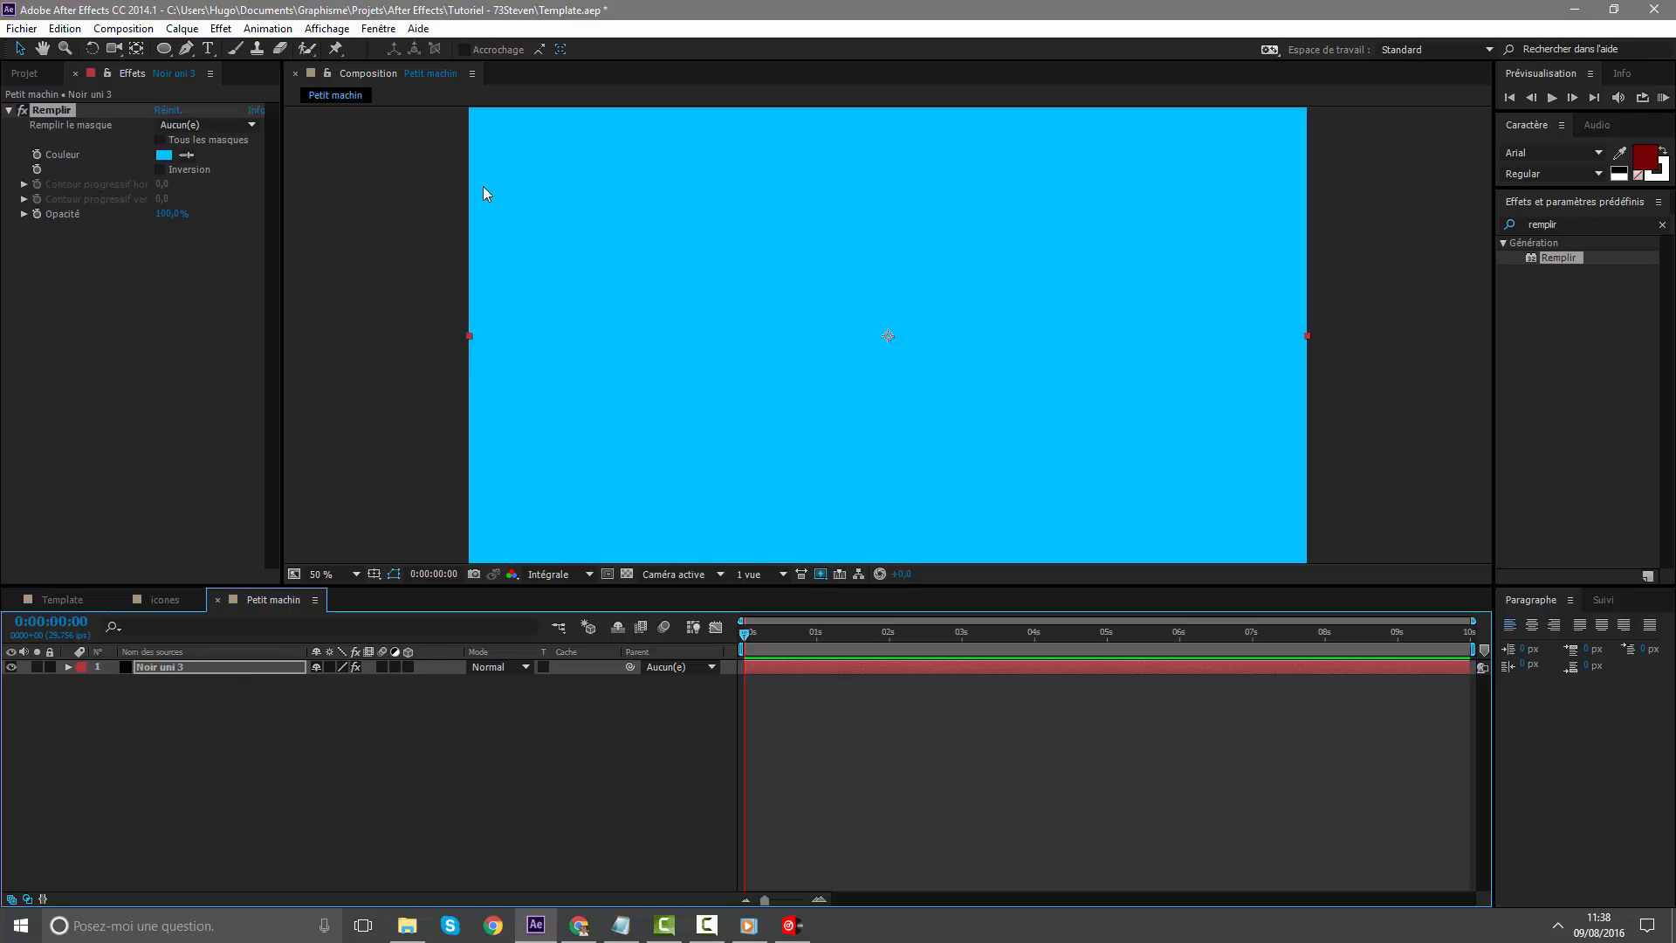
Draw a closed two-point curved mask diagonally across the middle of the blue solid with the Pen tool
left_click(186, 48)
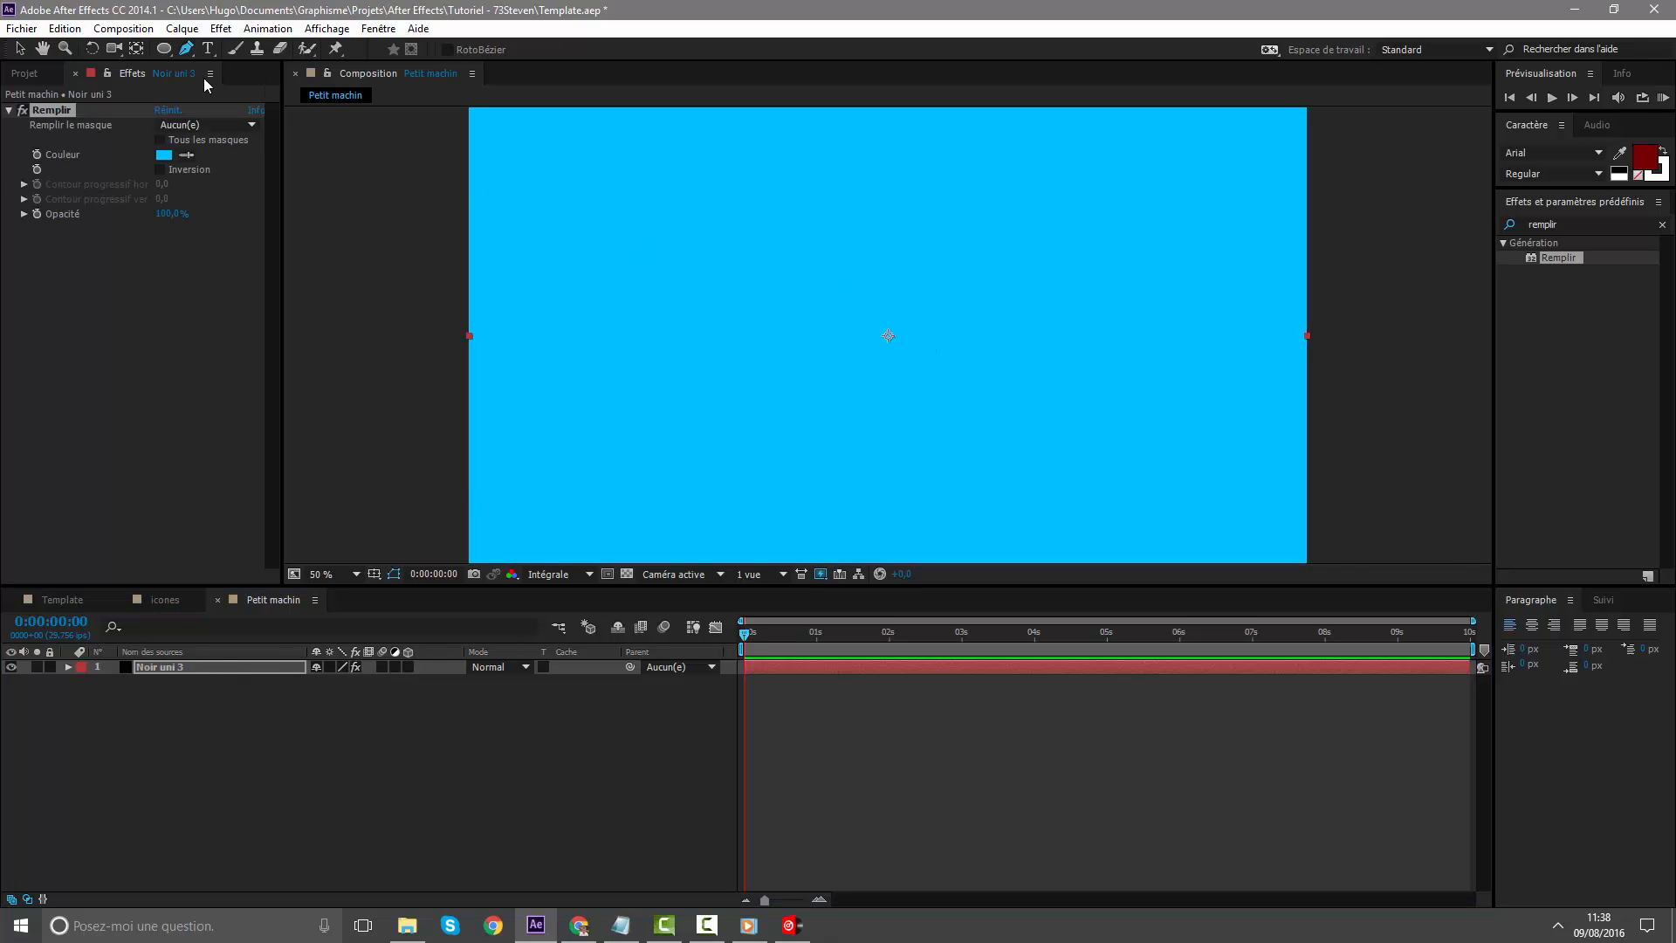
key("comma")
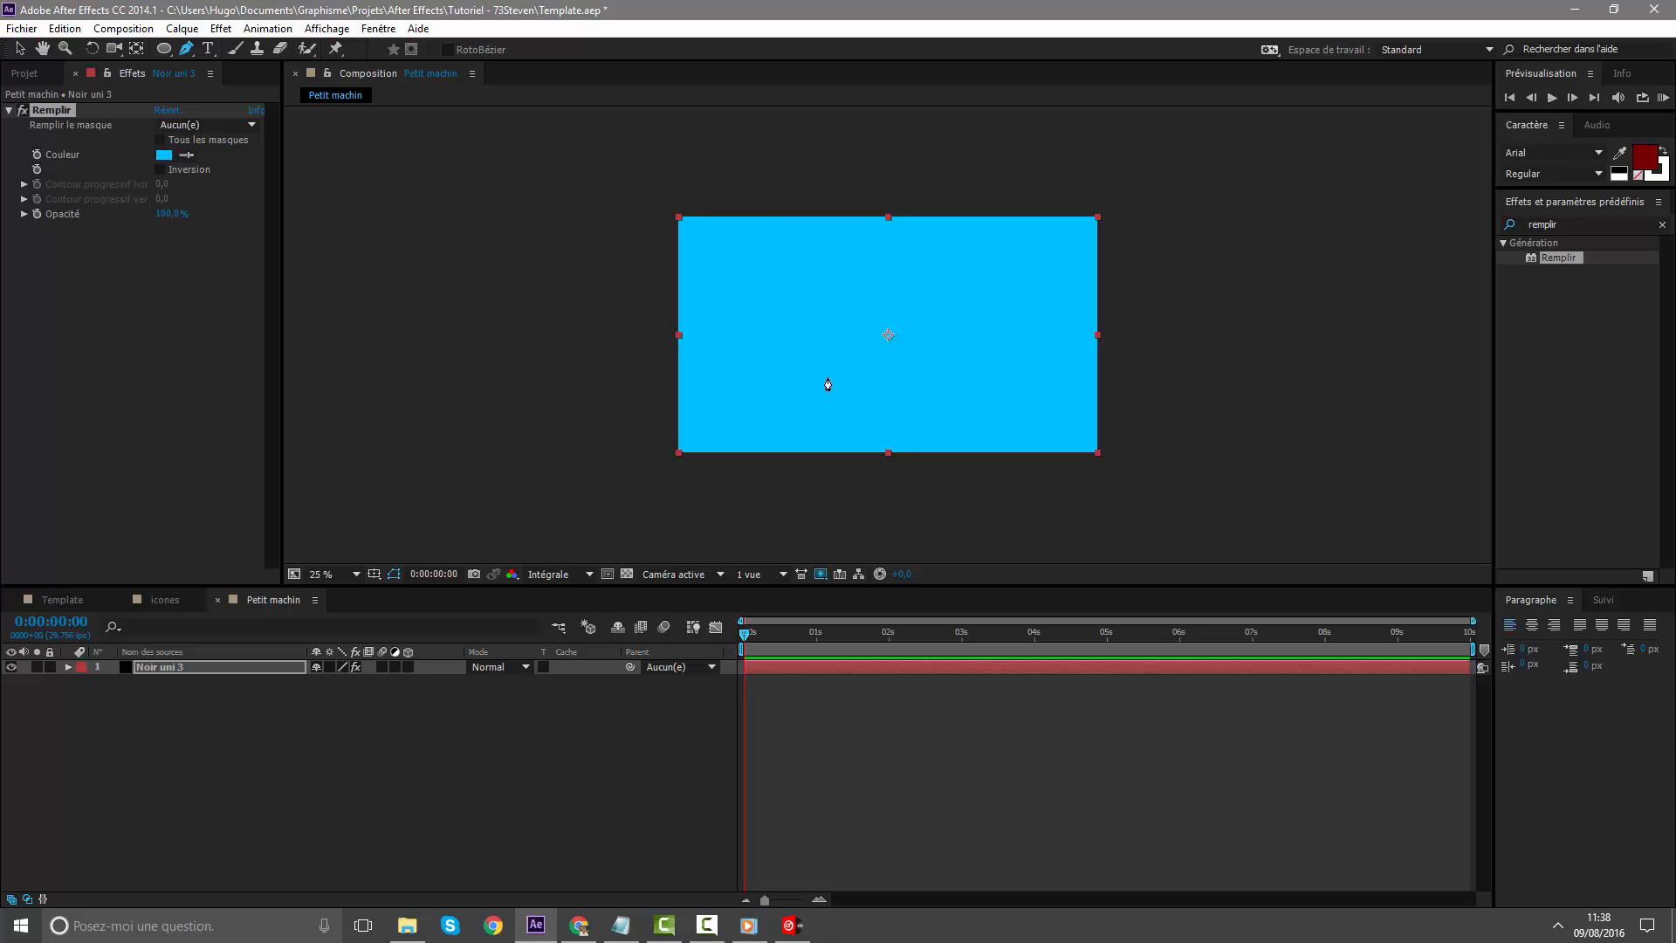
left_click_drag(824, 374, 824, 392)
left_click_drag(903, 314, 916, 324)
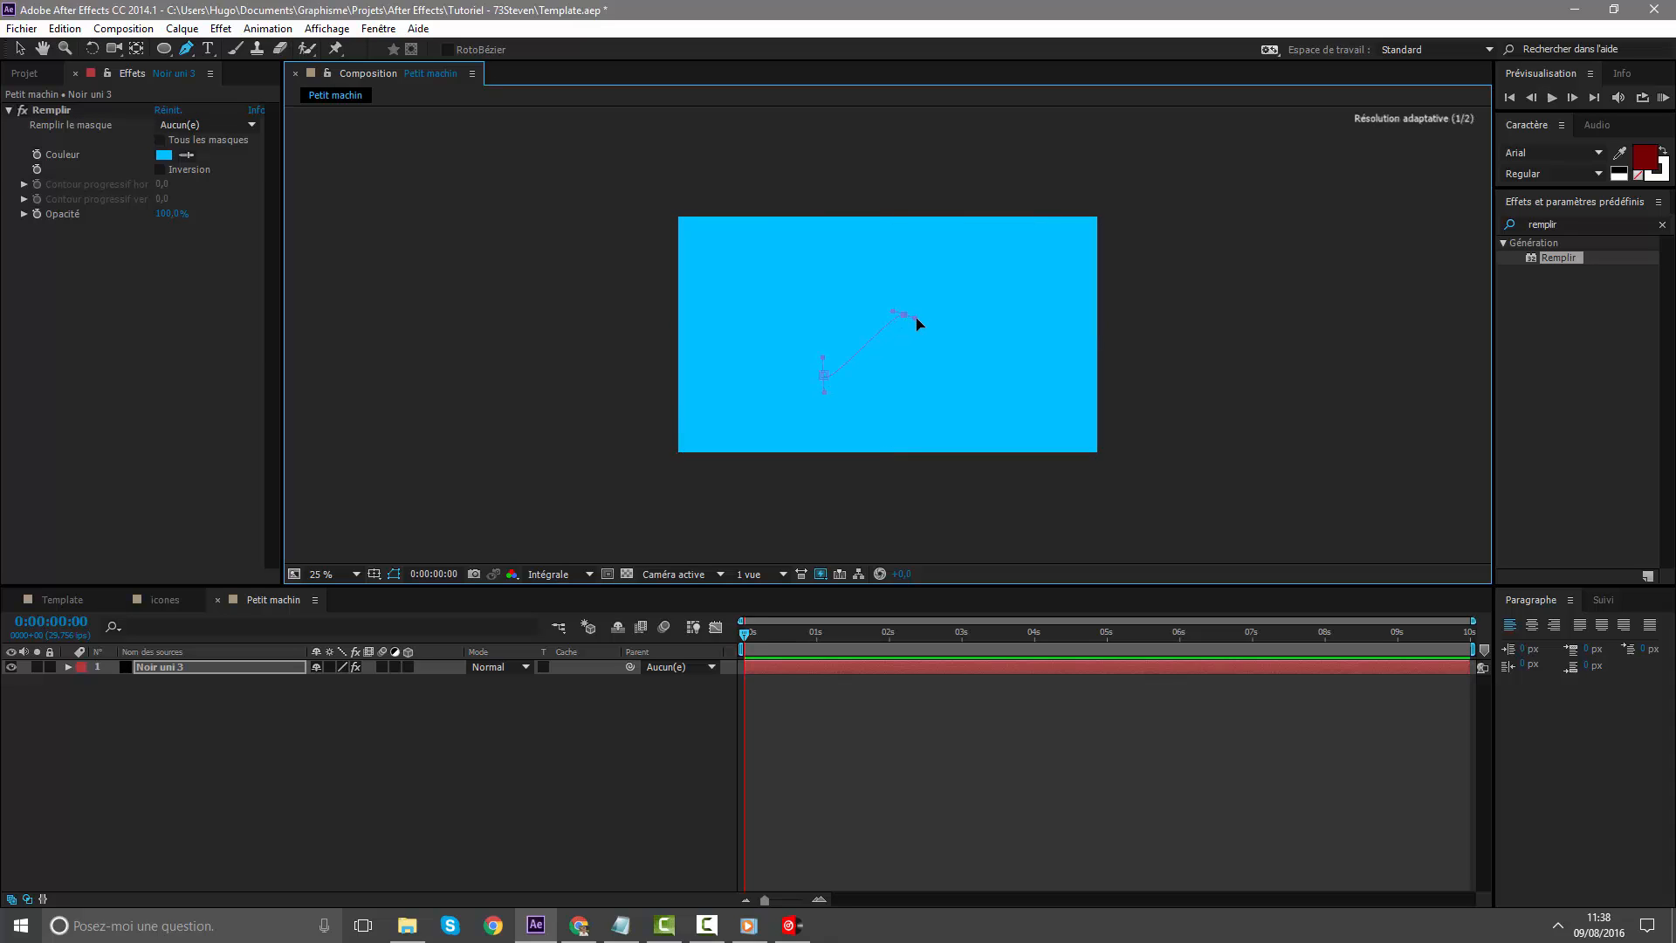
scroll(882, 370, "up", 4)
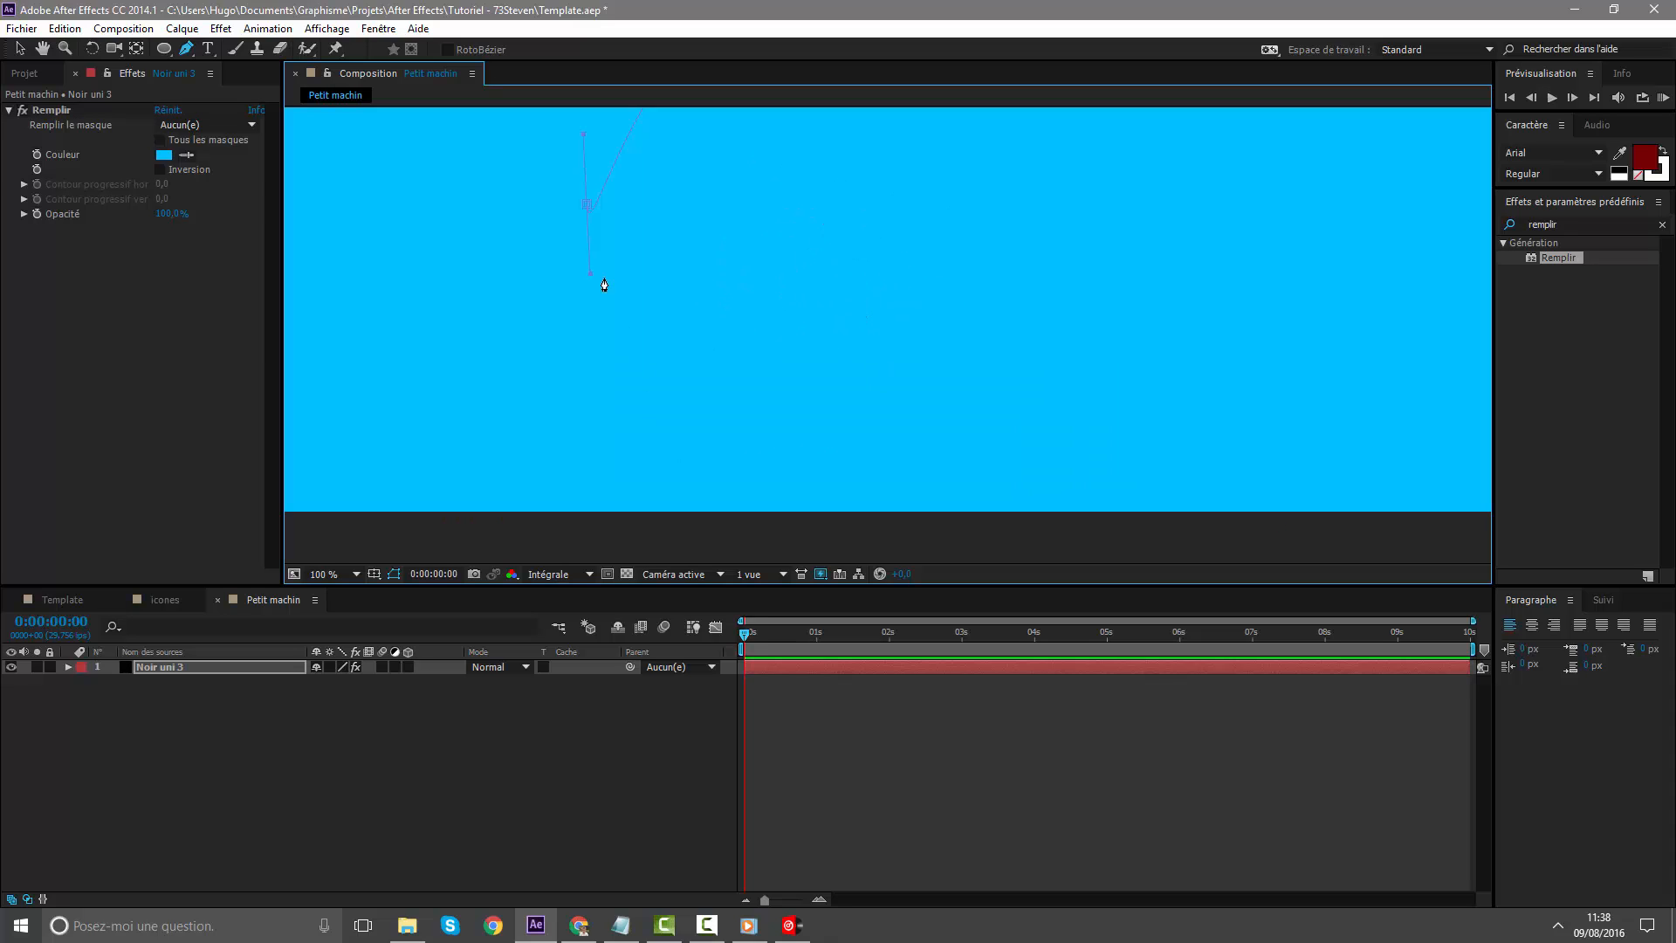
left_click(587, 210)
scroll(636, 227, "down", 2)
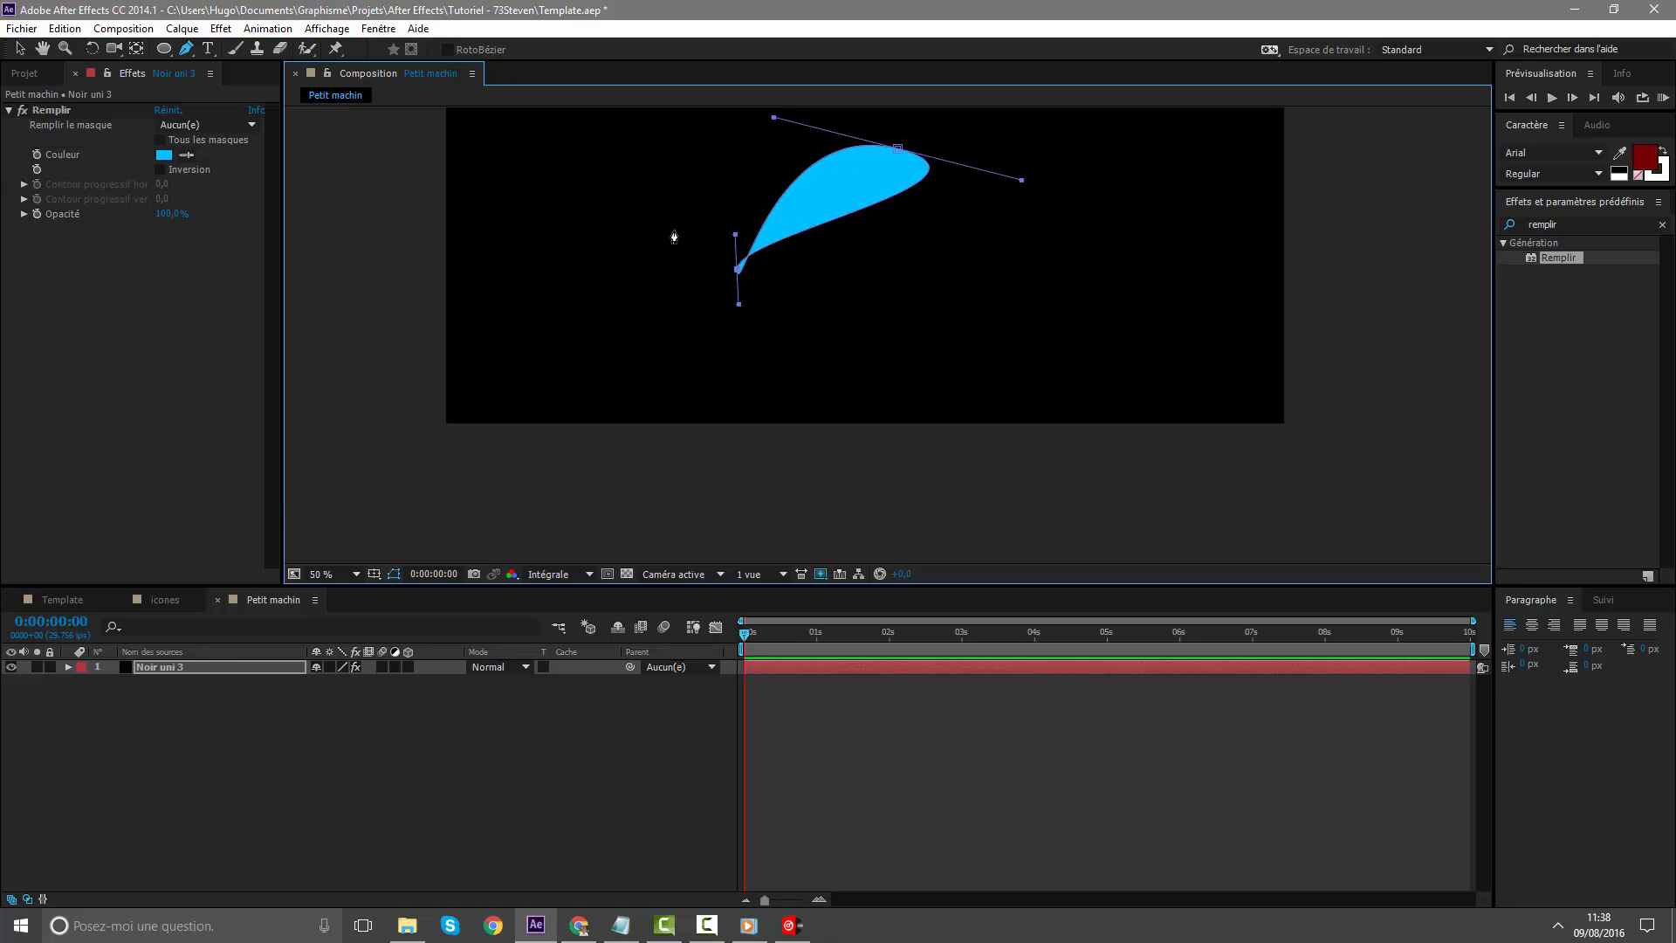
left_click_drag(770, 233, 829, 310)
Adjust the direction handles at both mask points to form a diagonal leaf shape with pointed ends
scroll(801, 319, "up", 1)
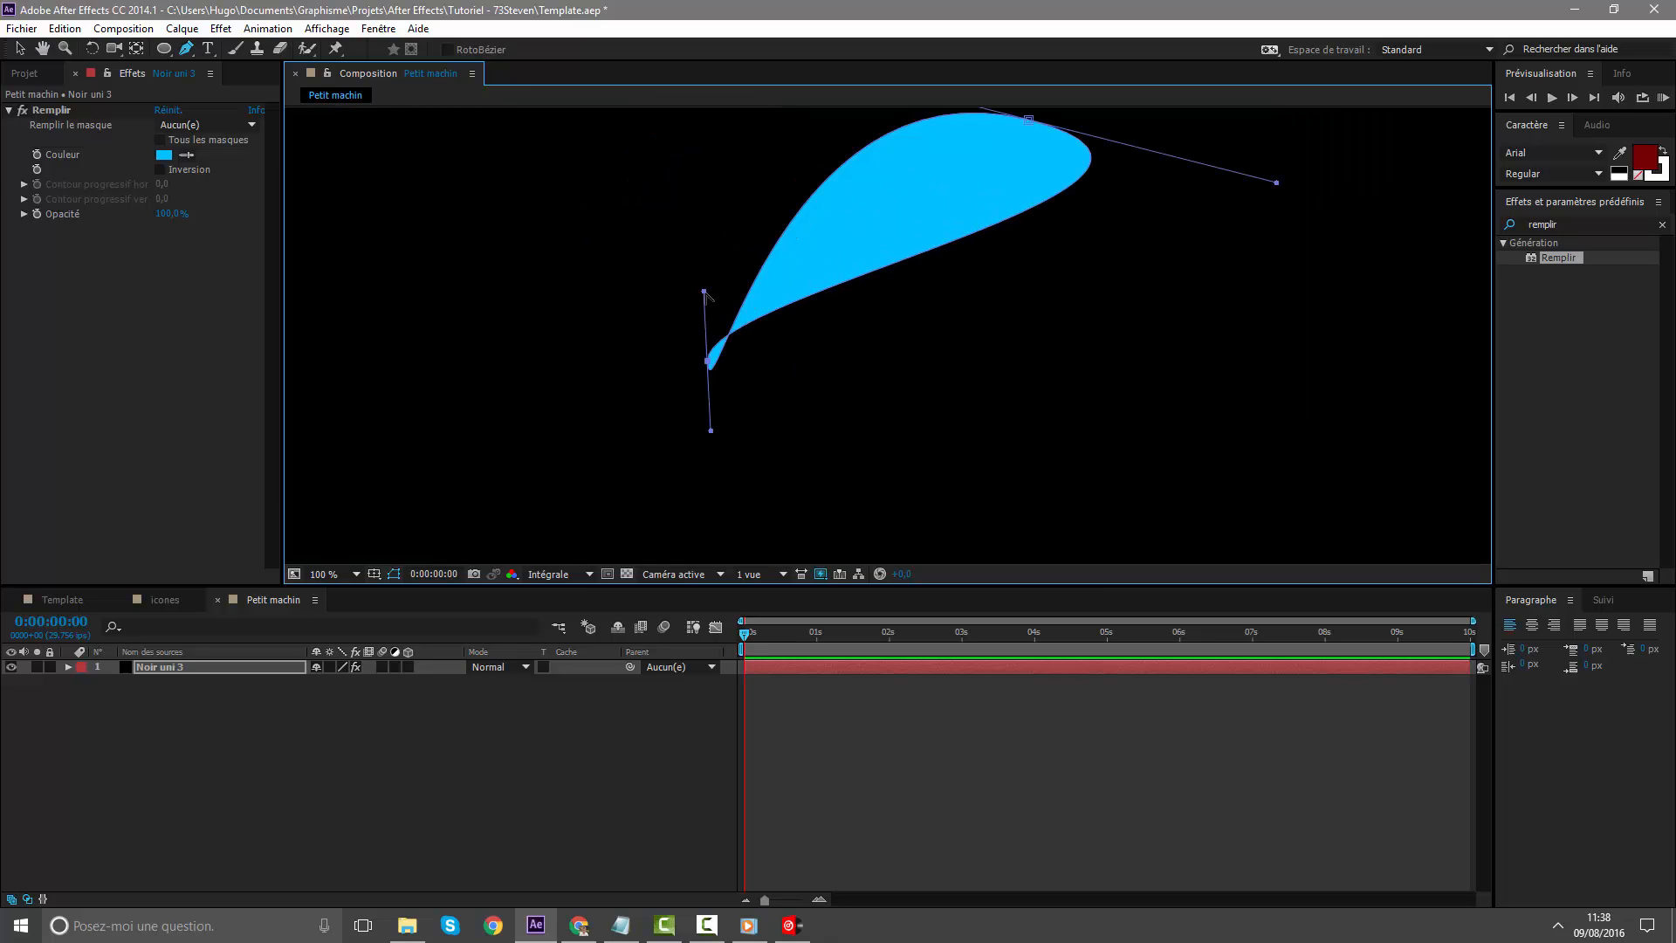
left_click_drag(705, 291, 695, 283)
left_click_drag(711, 432, 817, 333)
left_click_drag(1276, 183, 1041, 324)
key("space")
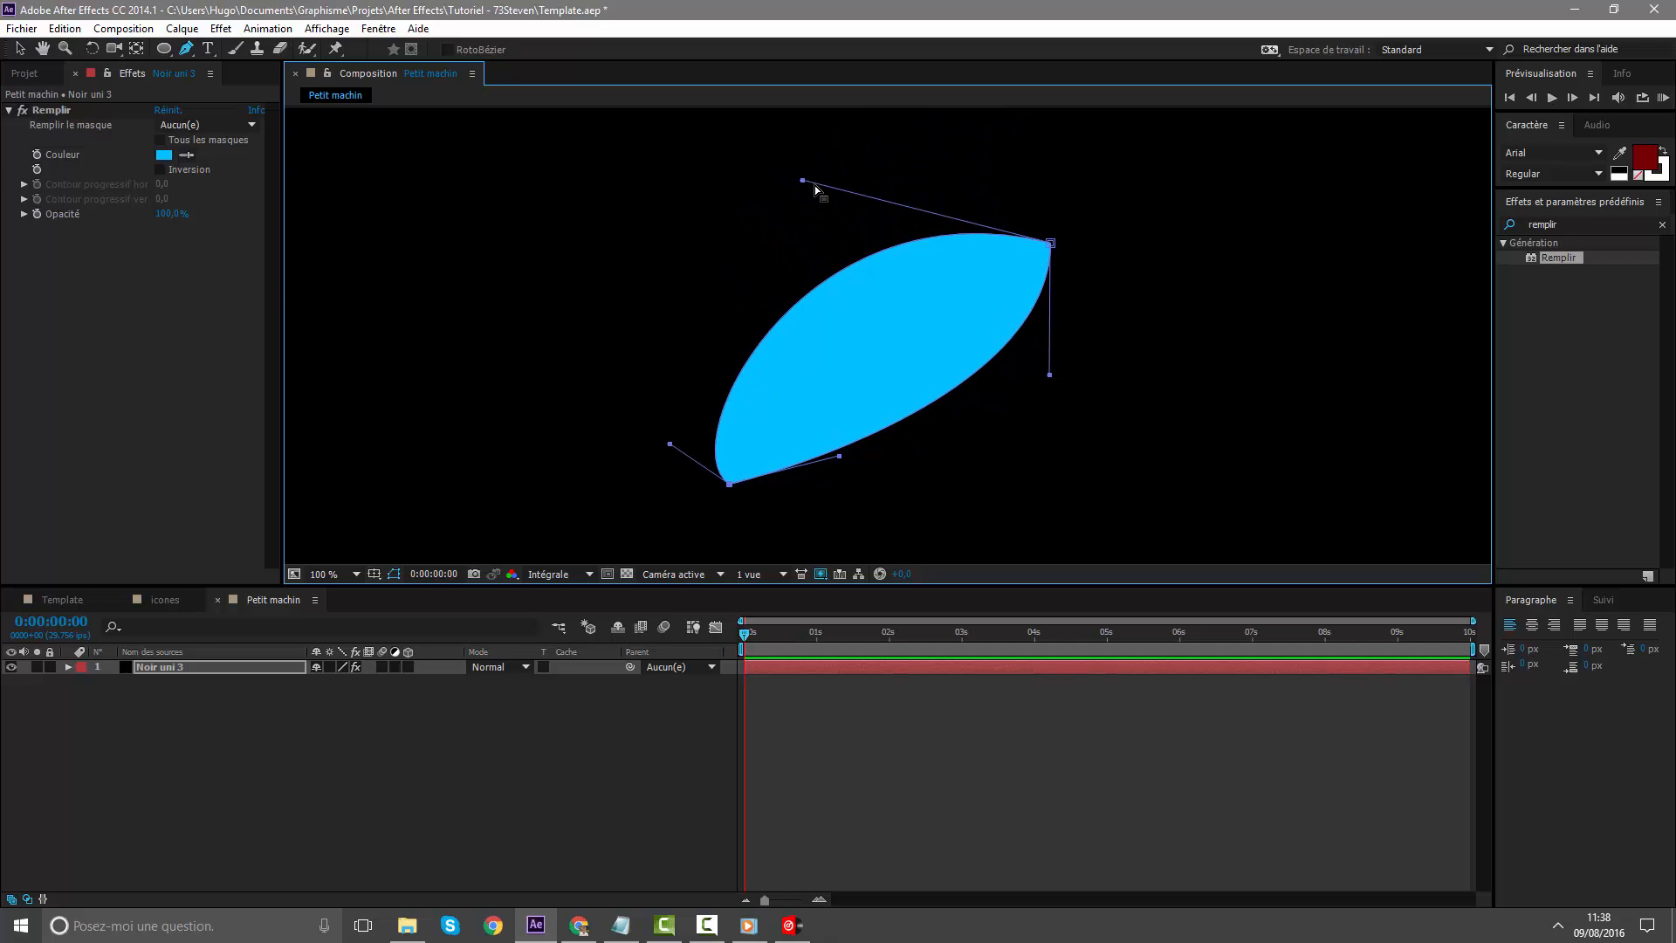
left_click_drag(802, 180, 837, 237)
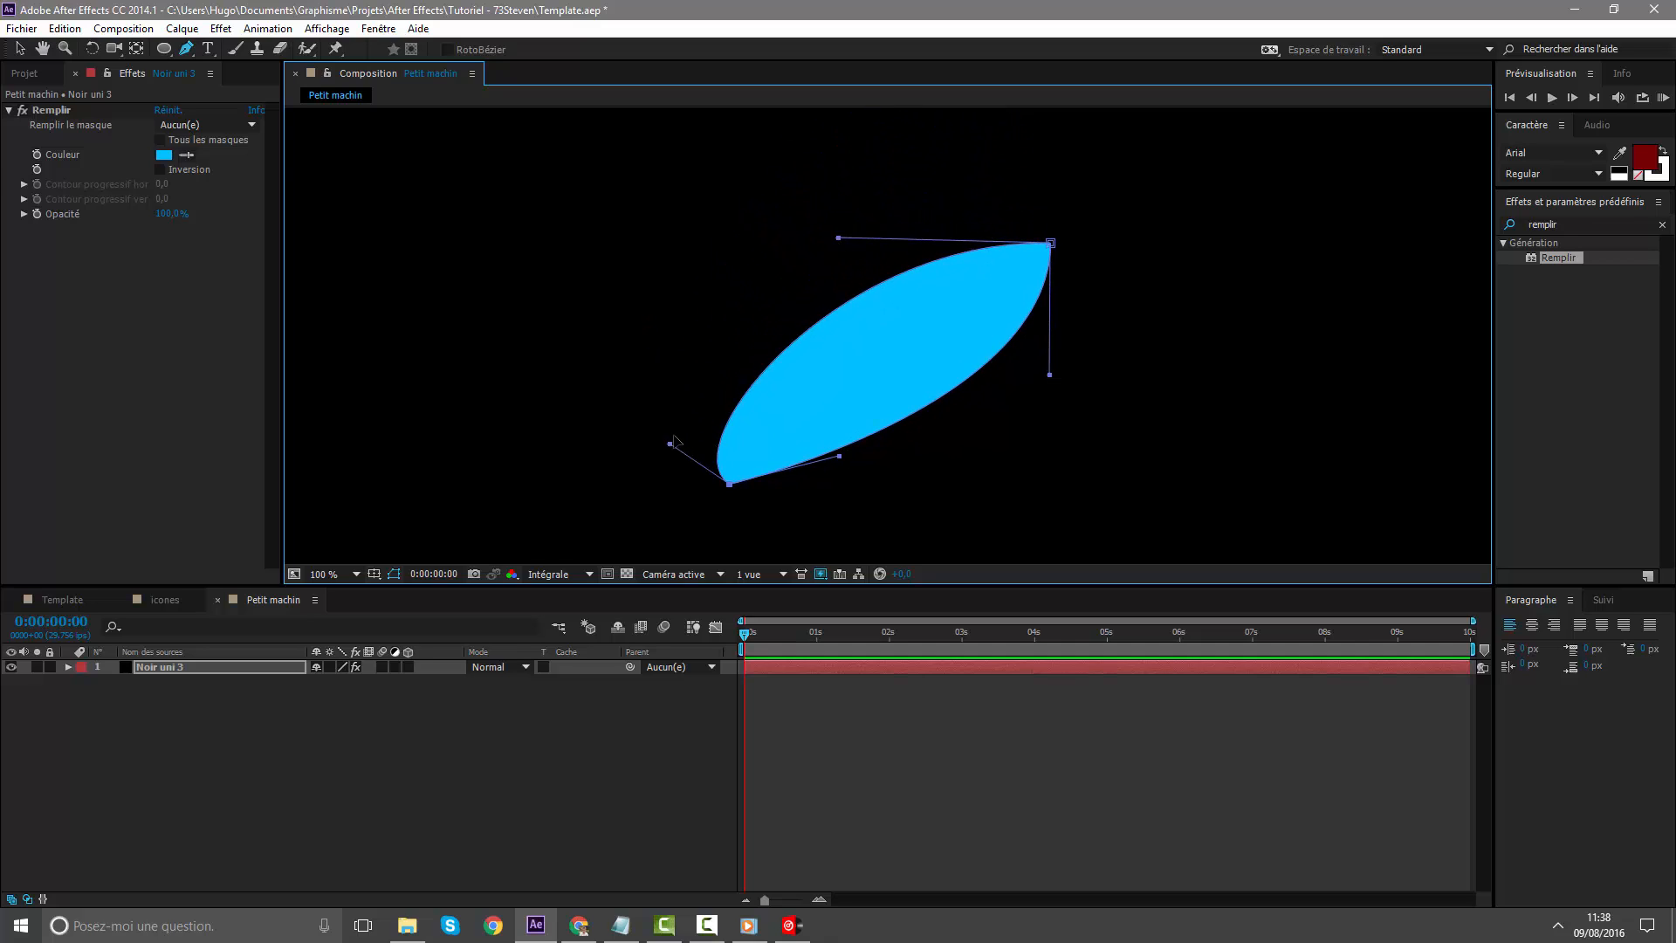
left_click_drag(672, 441, 744, 409)
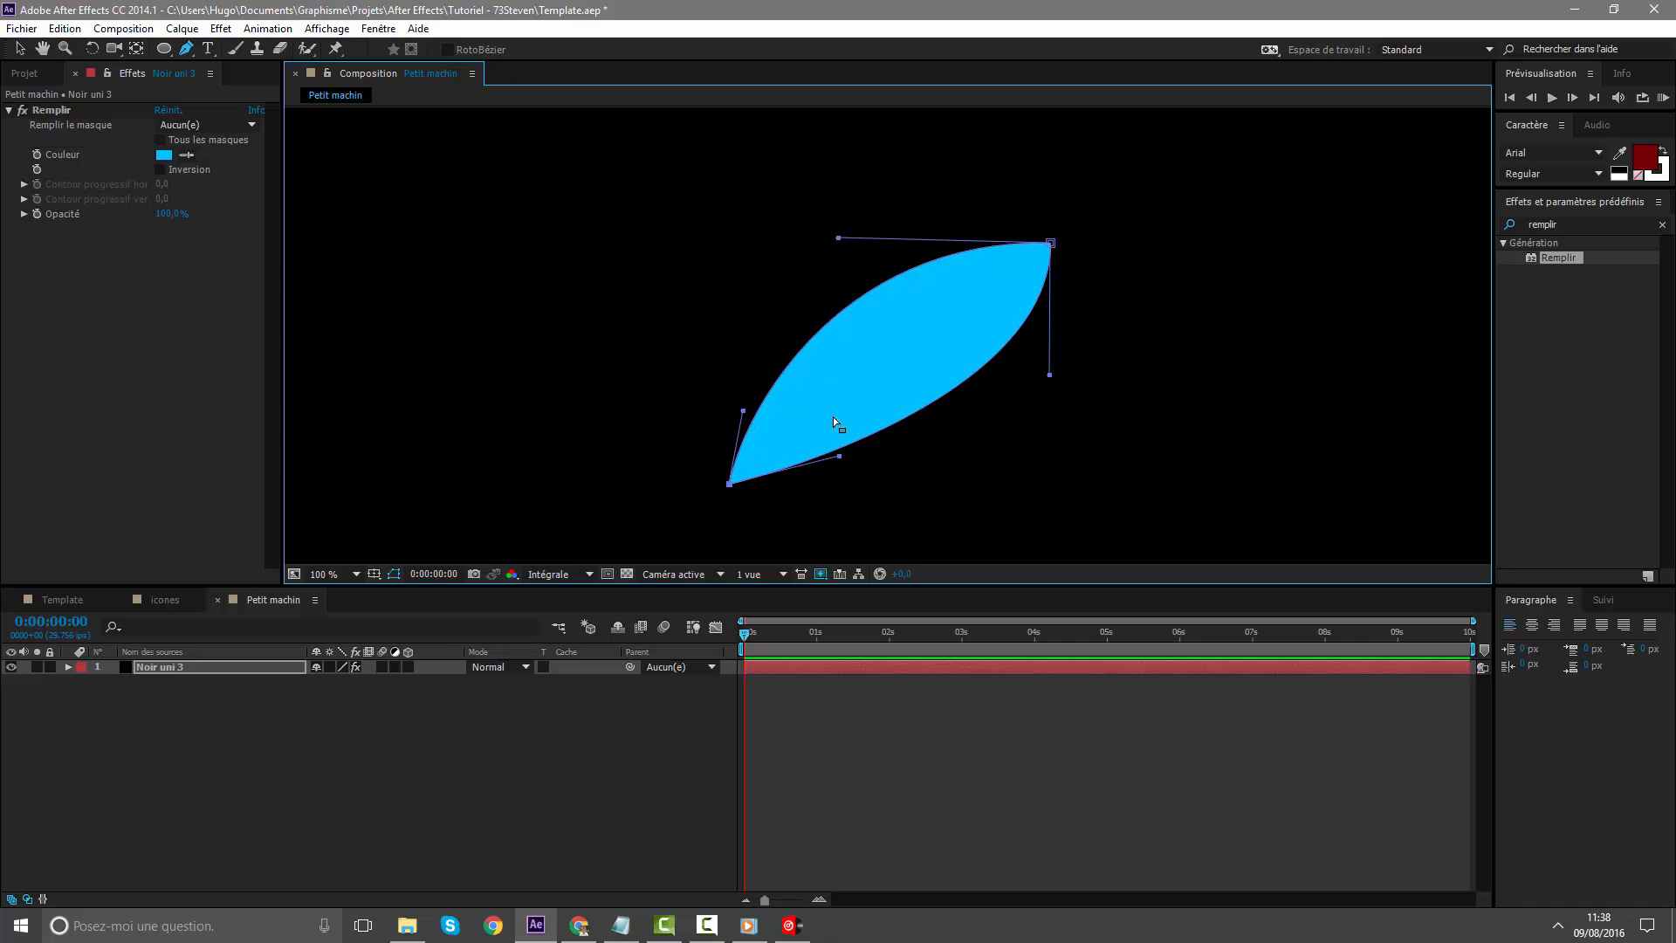
Slim the leaf by pulling its handles inward, balance both curves, and deselect the layer
left_click_drag(838, 237, 921, 271)
left_click_drag(1048, 375, 1036, 370)
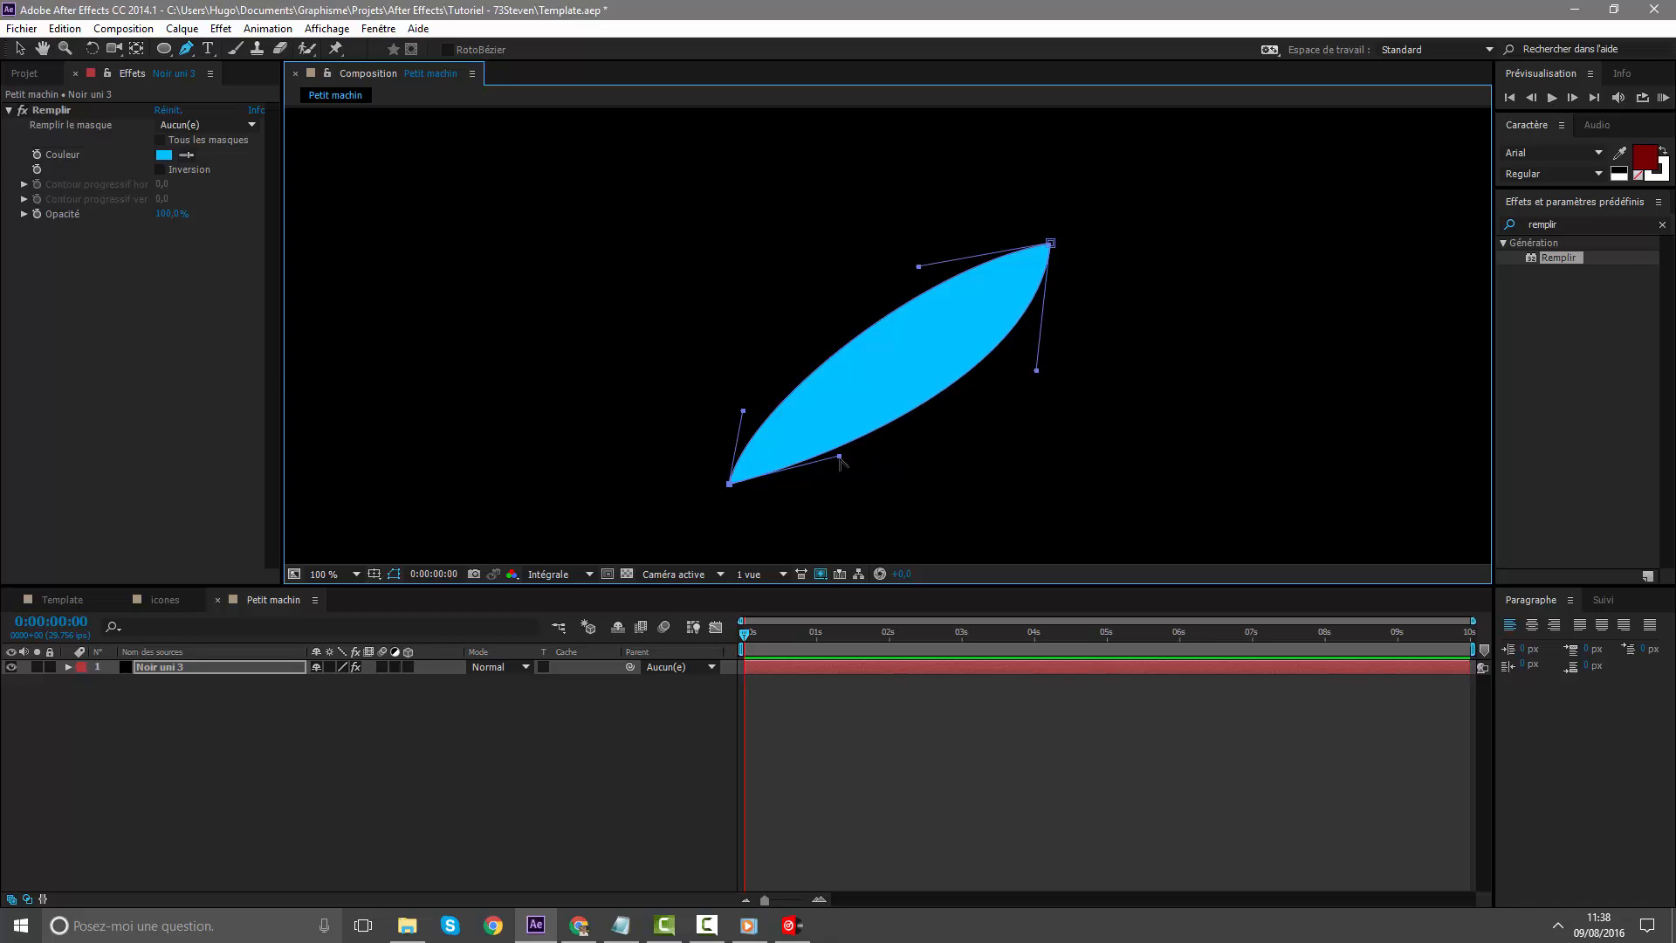
left_click_drag(839, 459, 839, 464)
left_click_drag(742, 411, 740, 394)
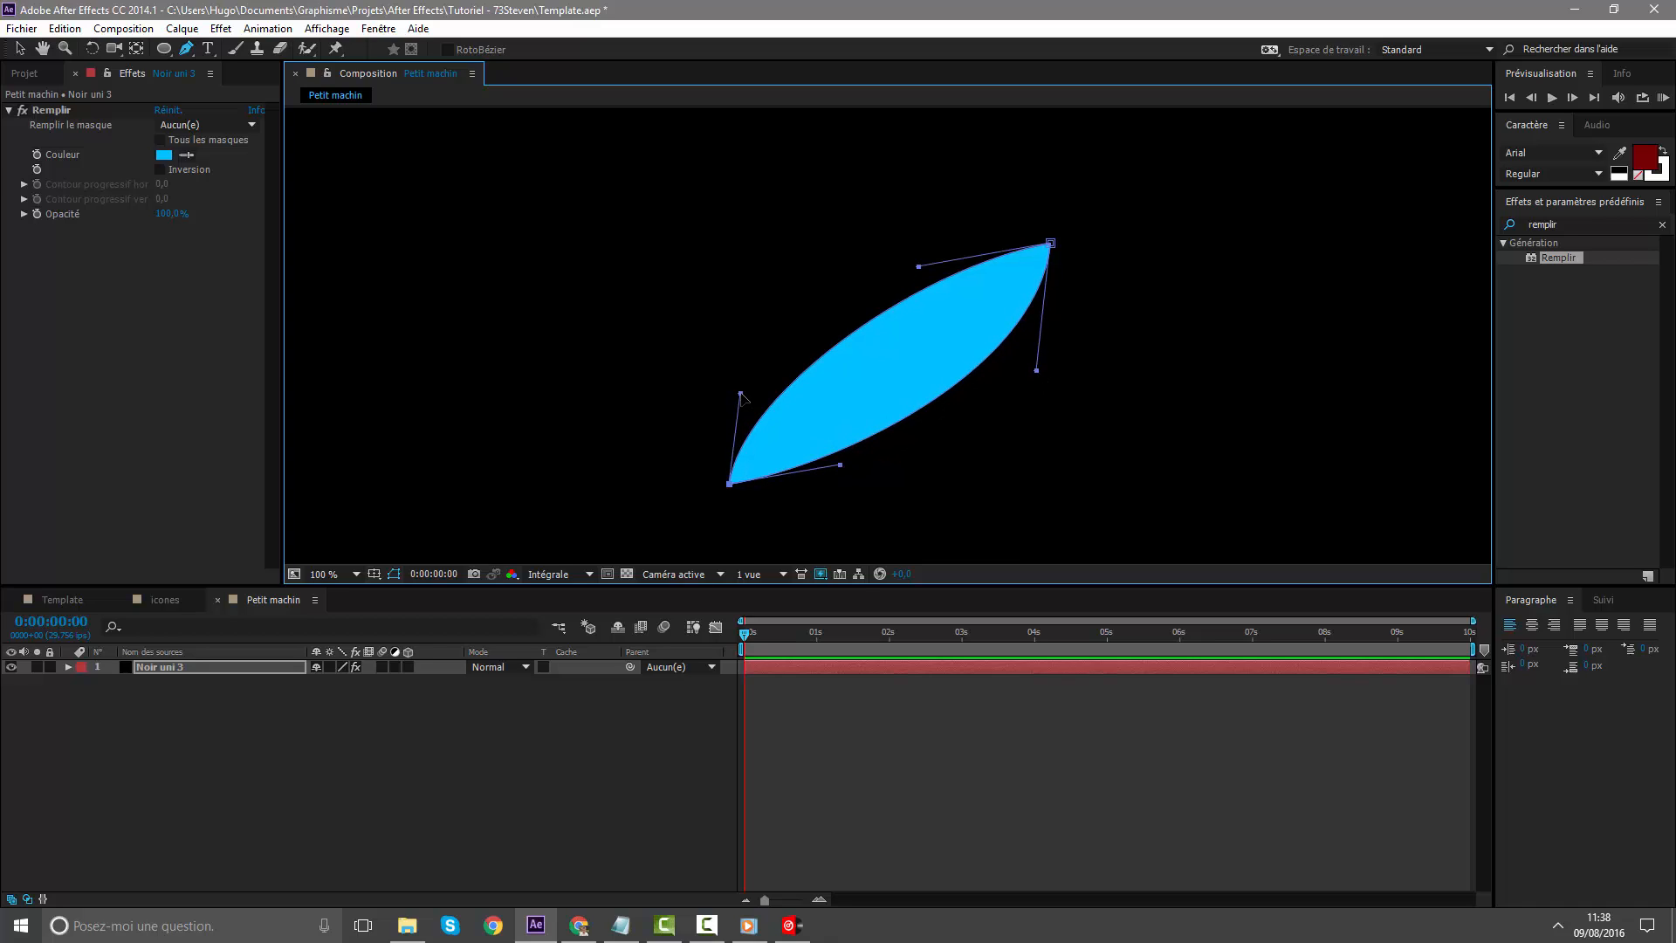
left_click(884, 665)
left_click(979, 735)
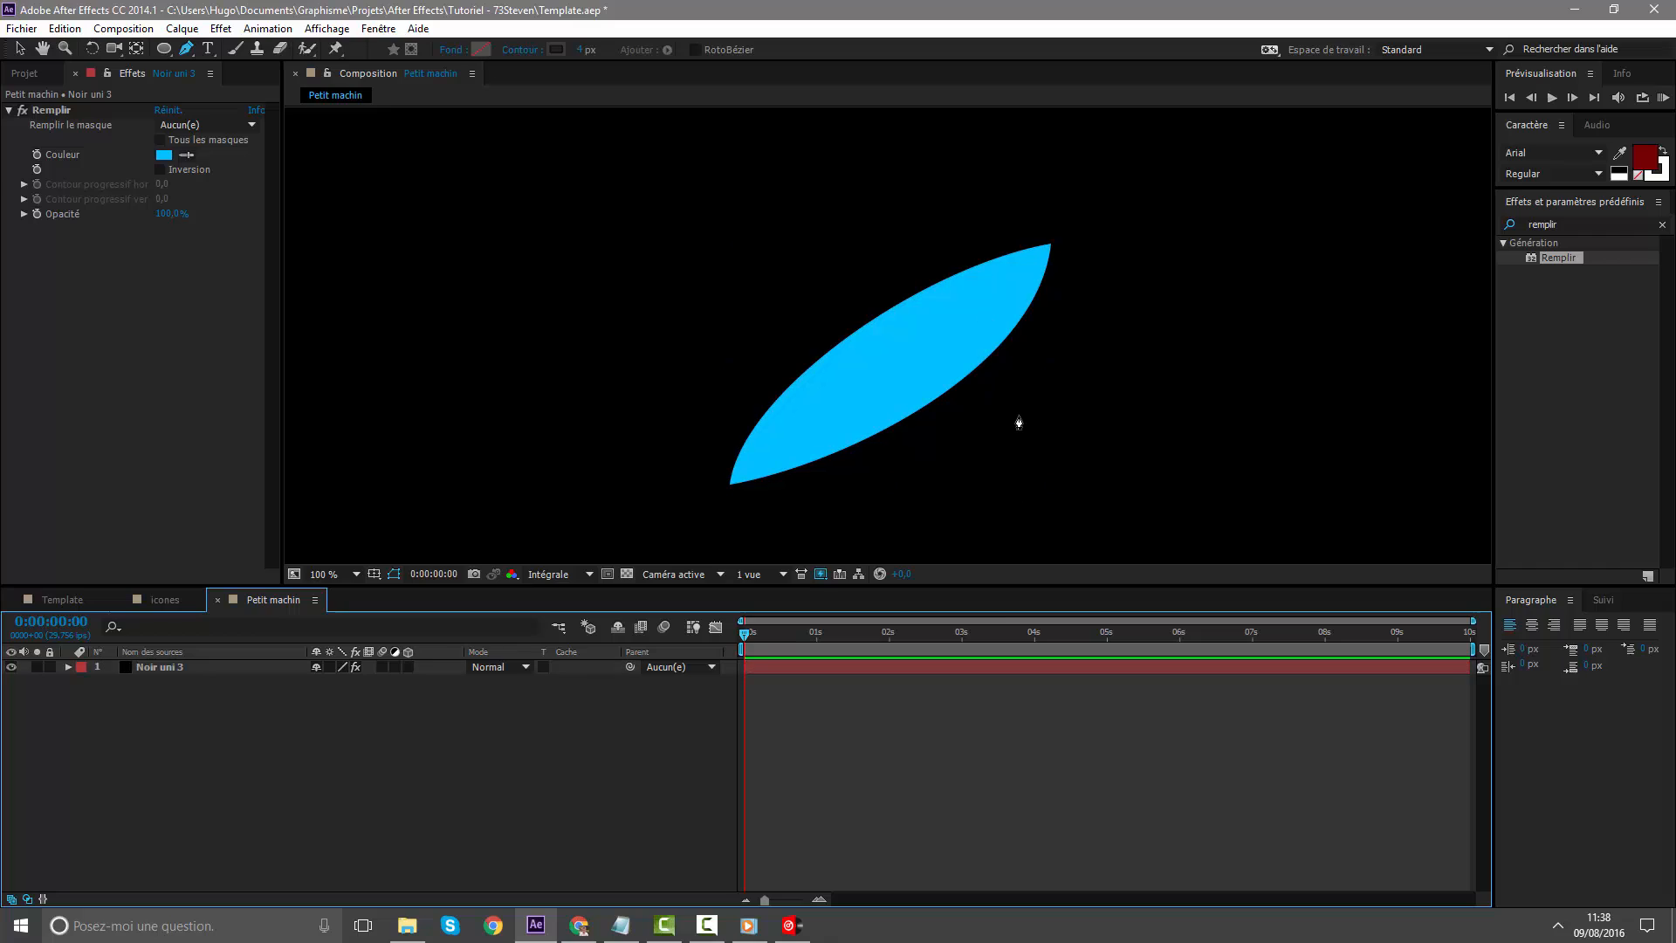
key("comma")
key("comma")
key("comma")
key("comma")
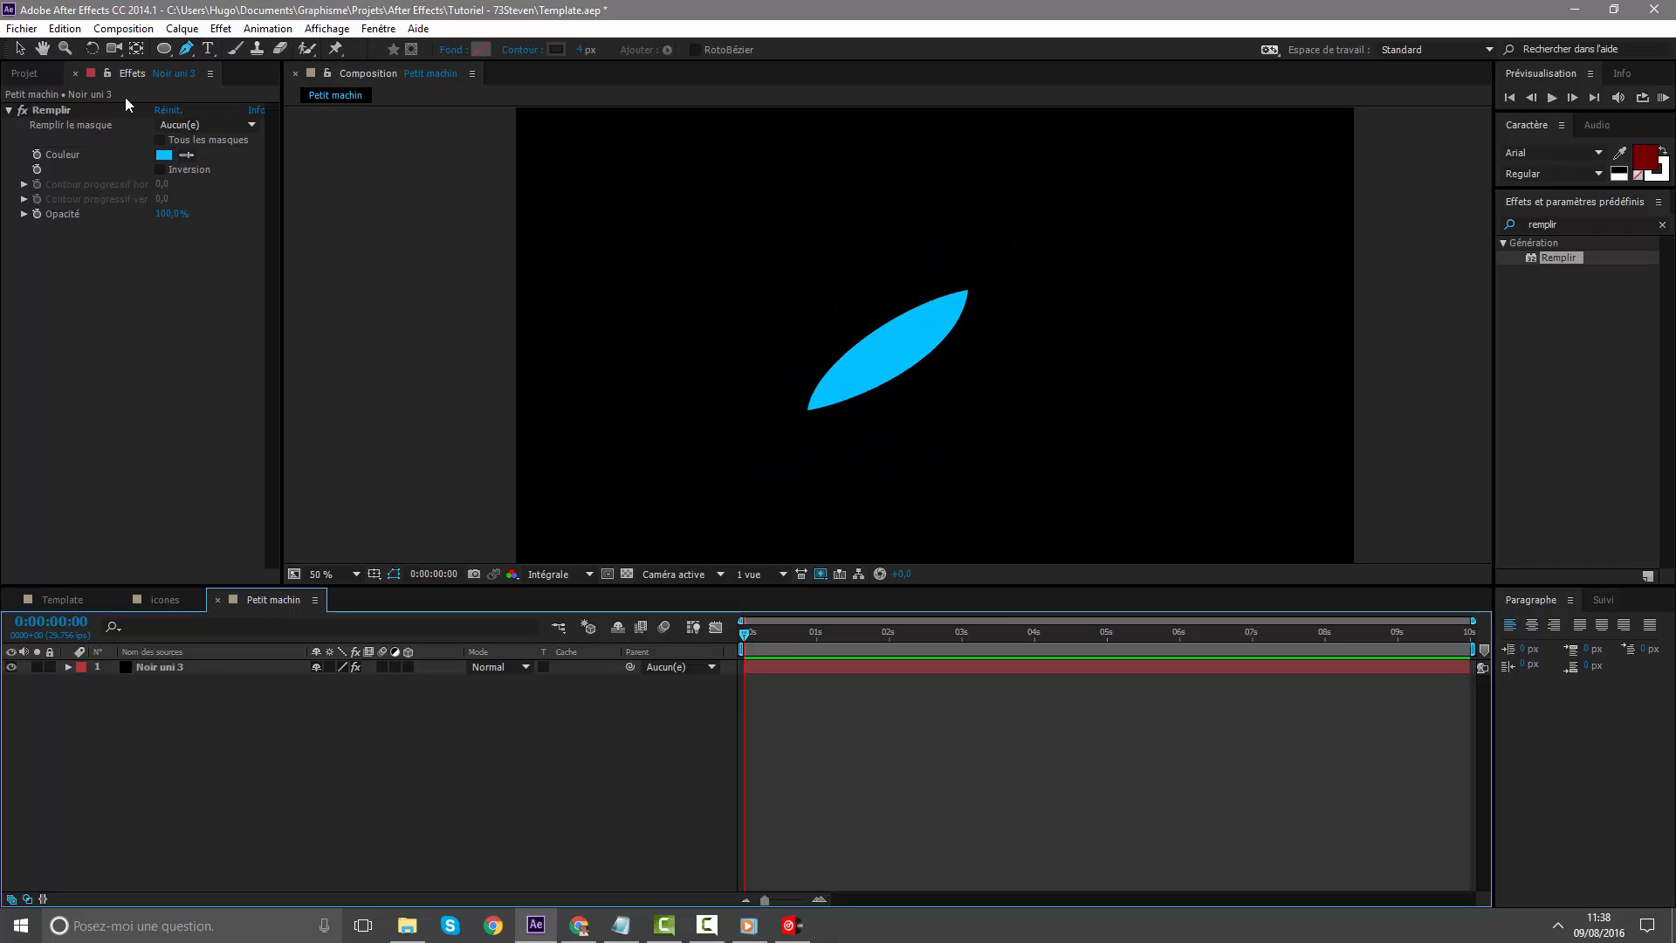
Scale the leaf layer down to slightly smaller than its original size
left_click(19, 49)
left_click(804, 667)
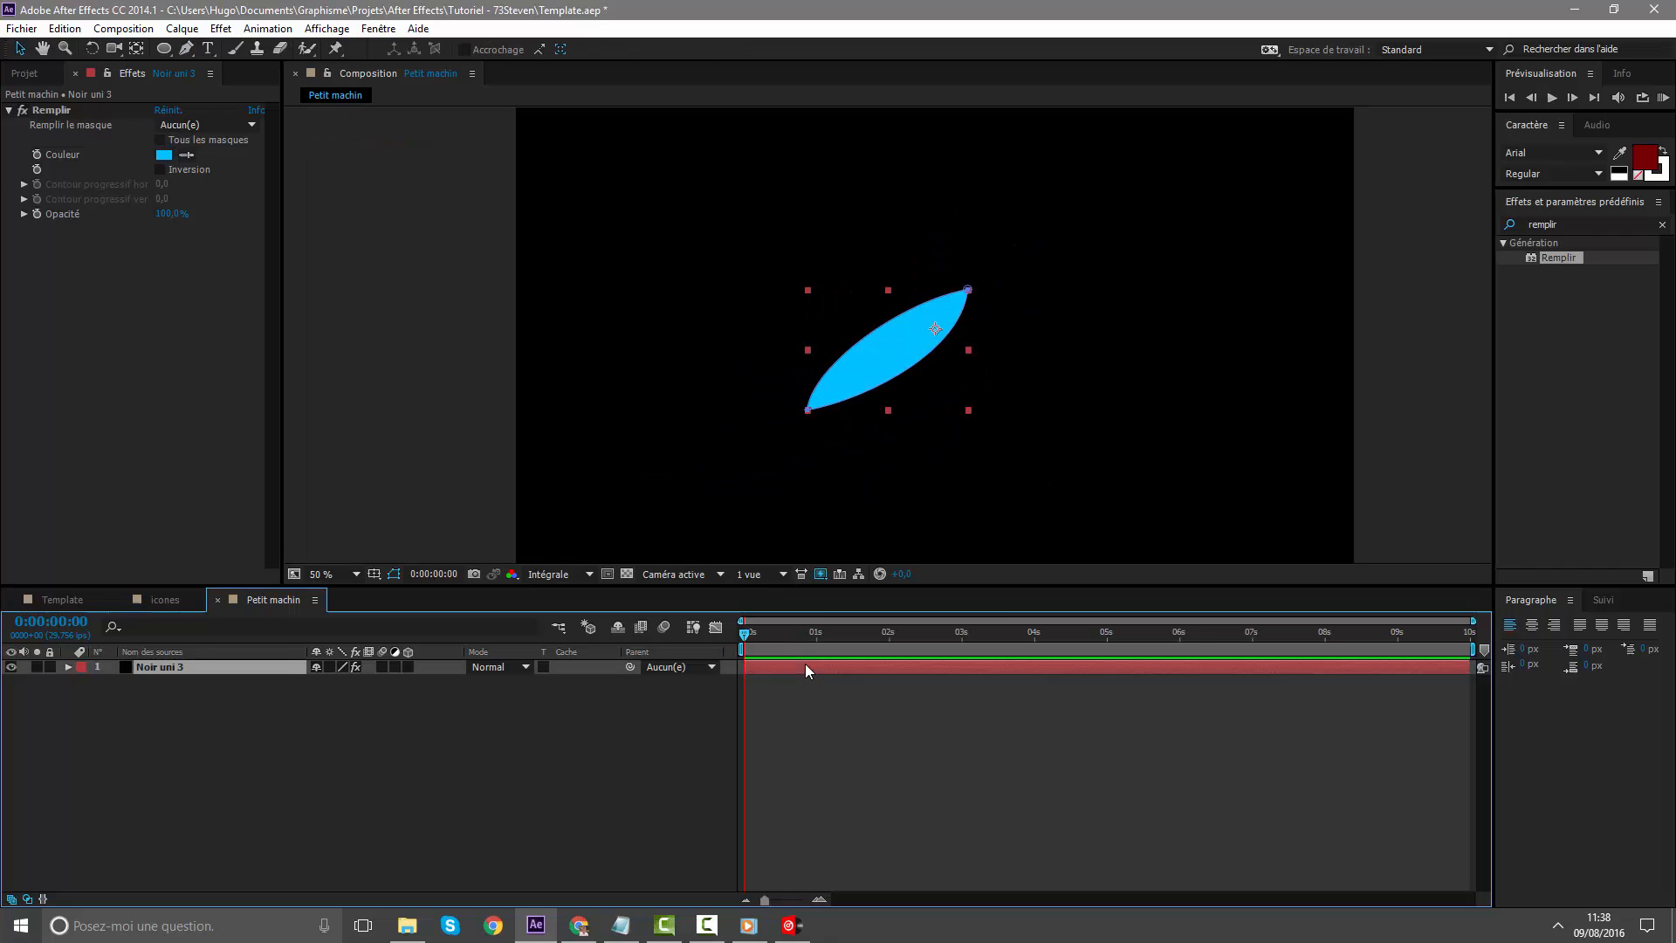
key("period")
key("period")
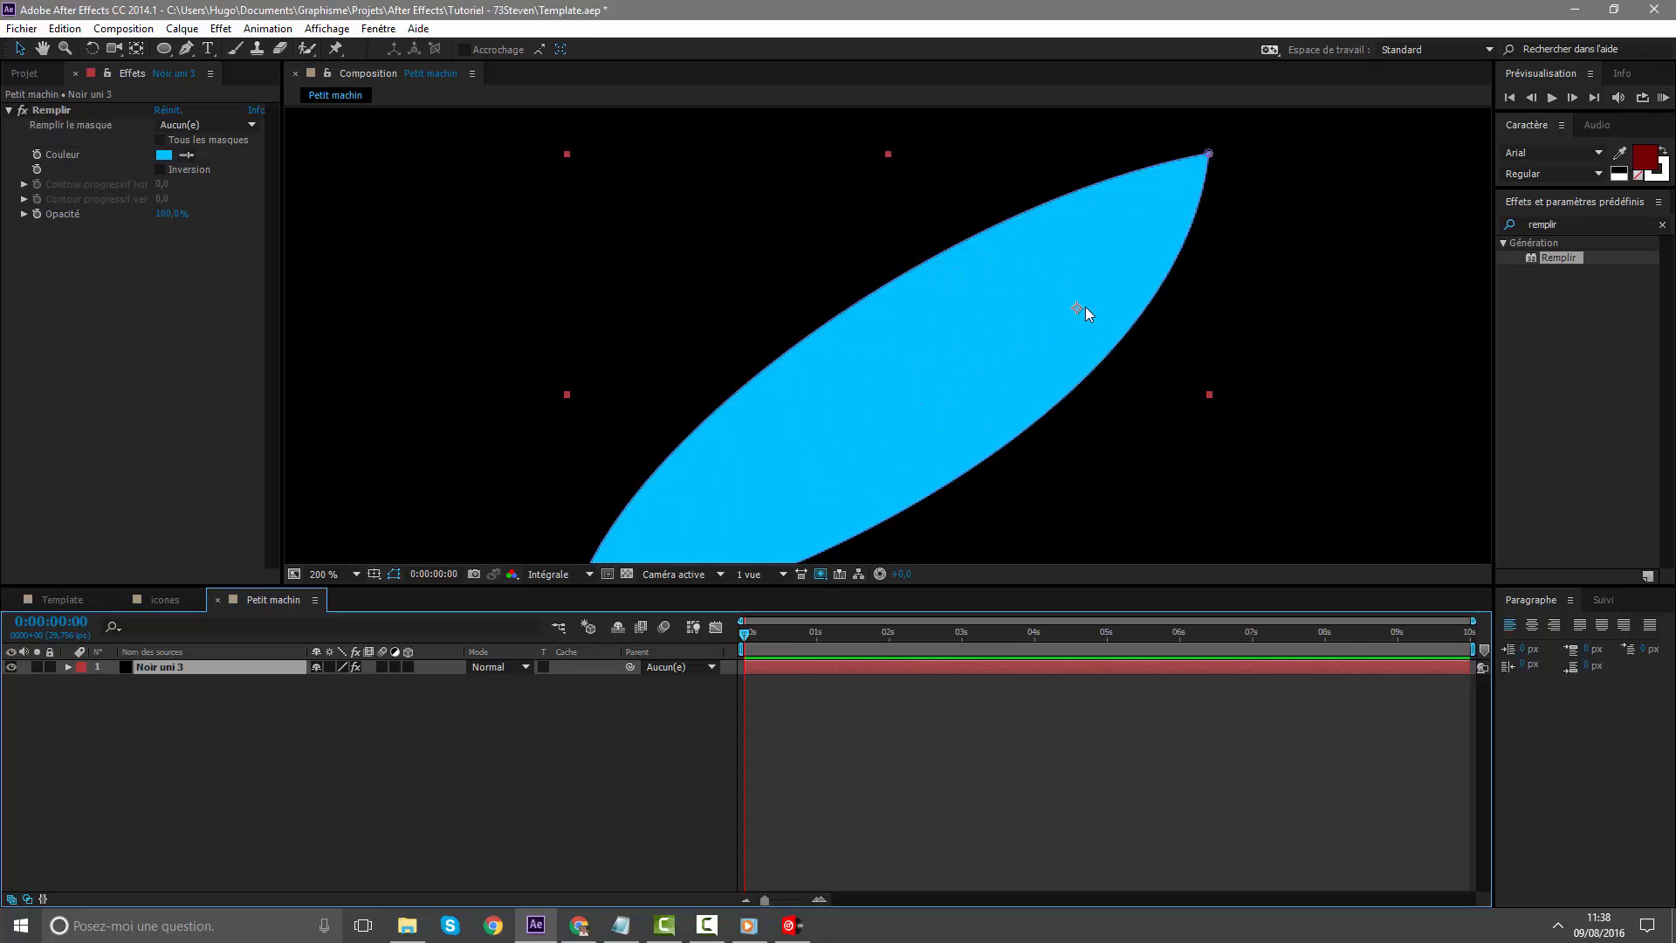
key("comma")
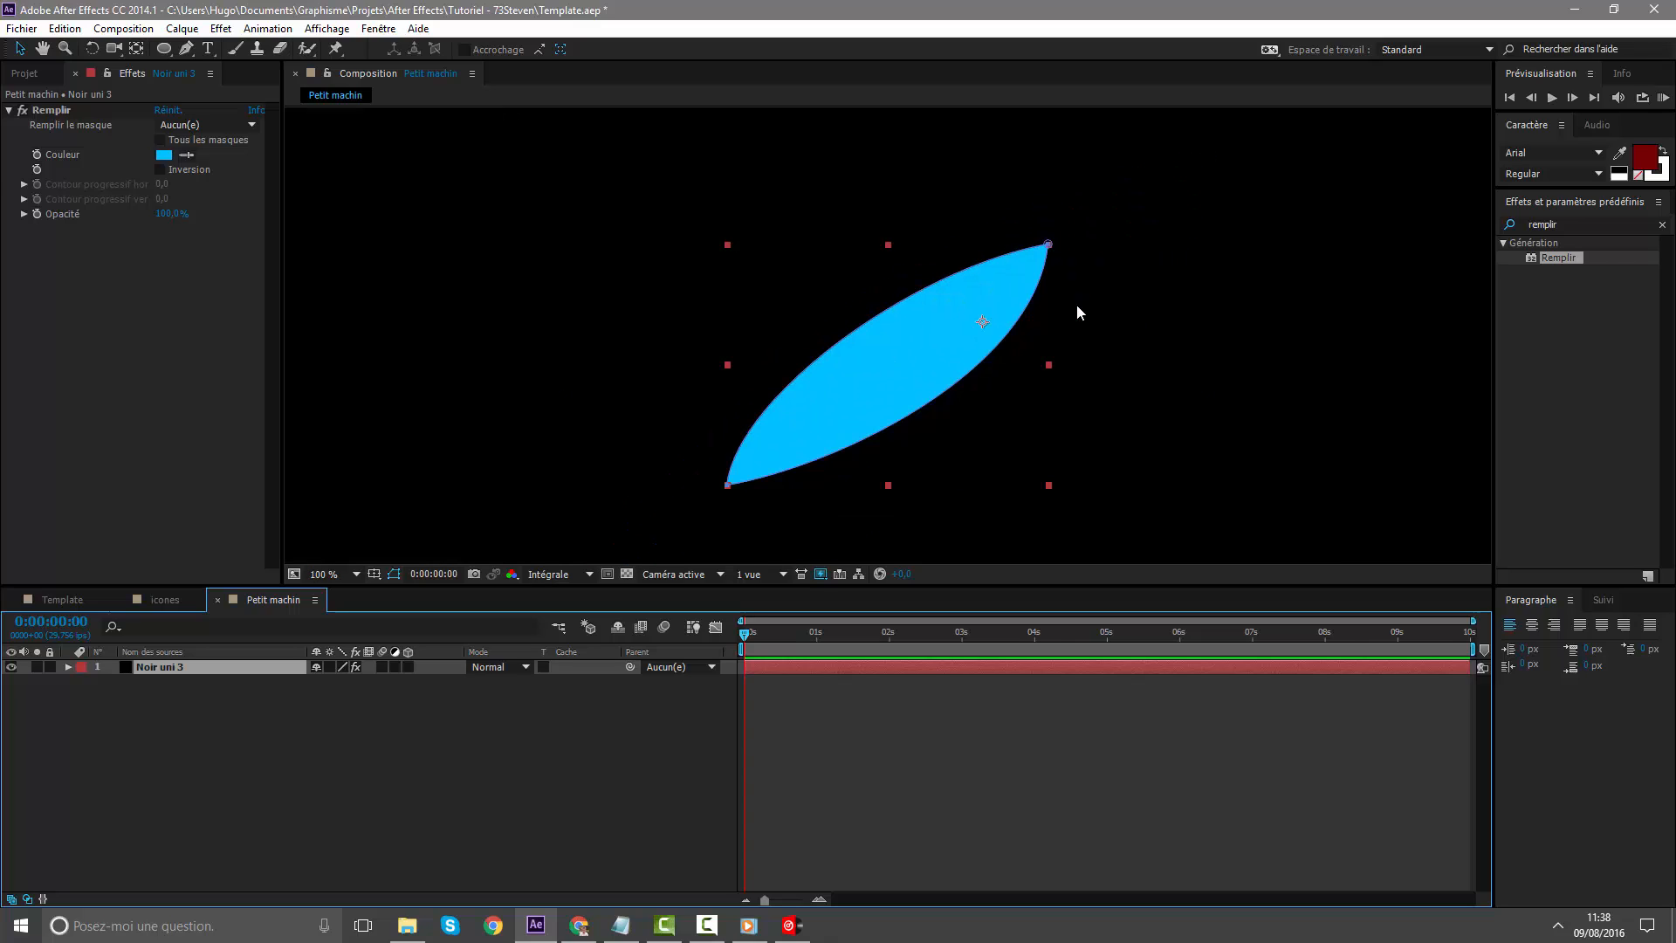
key("s")
left_click_drag(372, 691, 108, 754)
left_click_drag(346, 683, 147, 679)
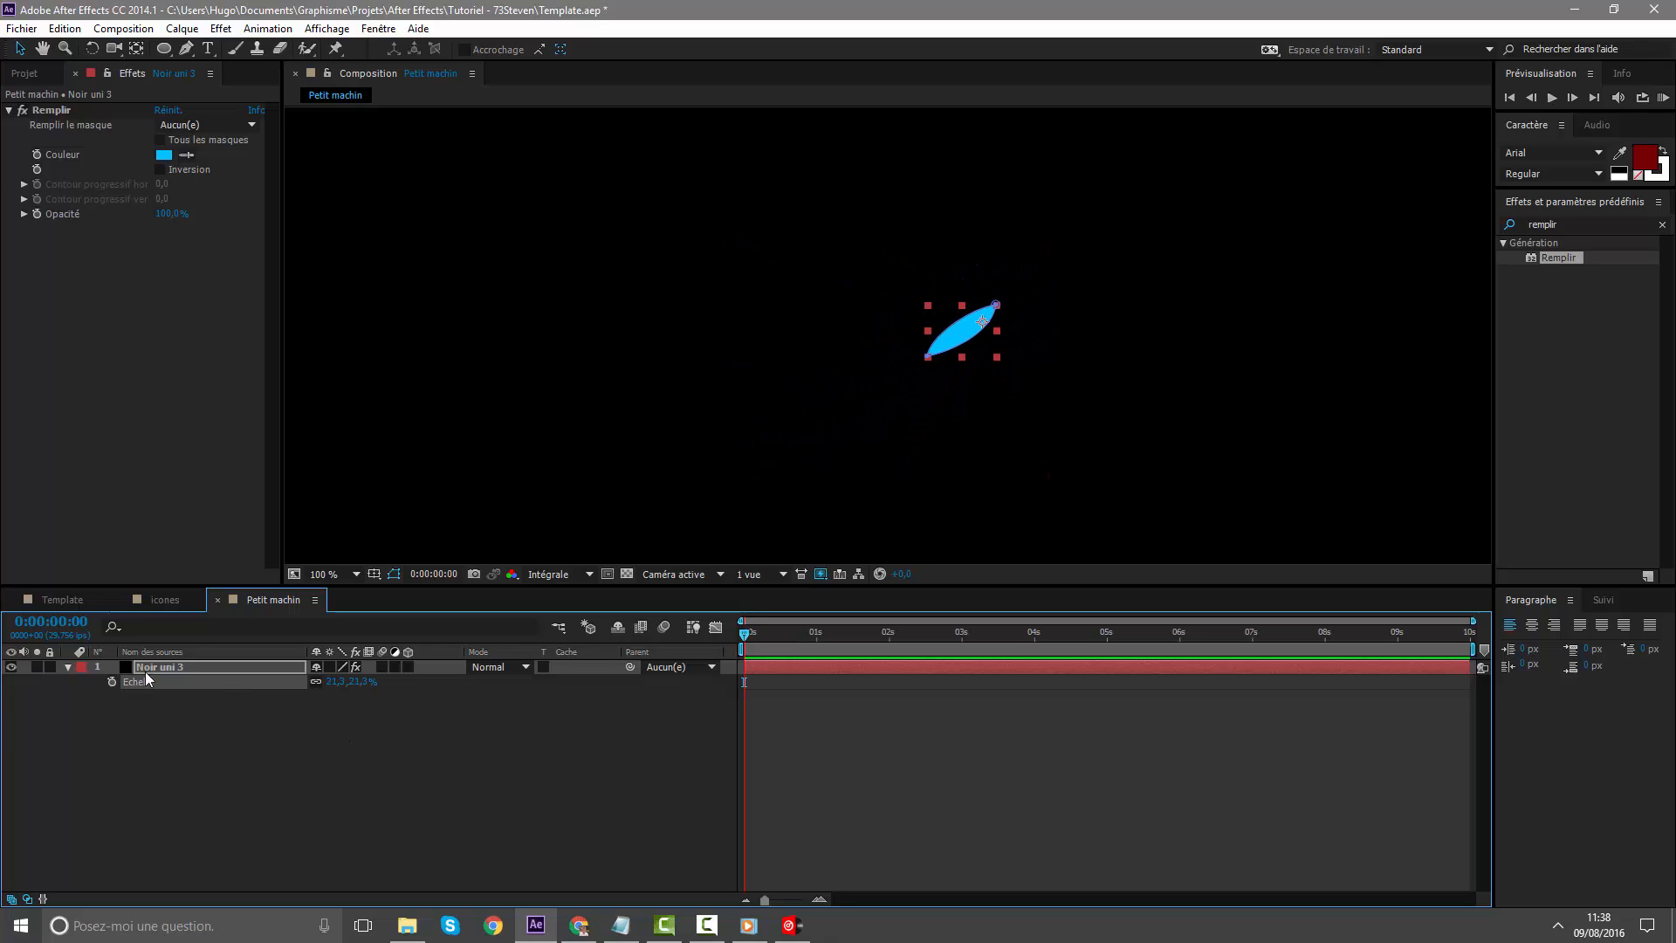
left_click(371, 690)
left_click_drag(359, 683, 439, 665)
Undo a trial rotation of the leaf and centre its anchor point with the Move Anchor Point script
key("r")
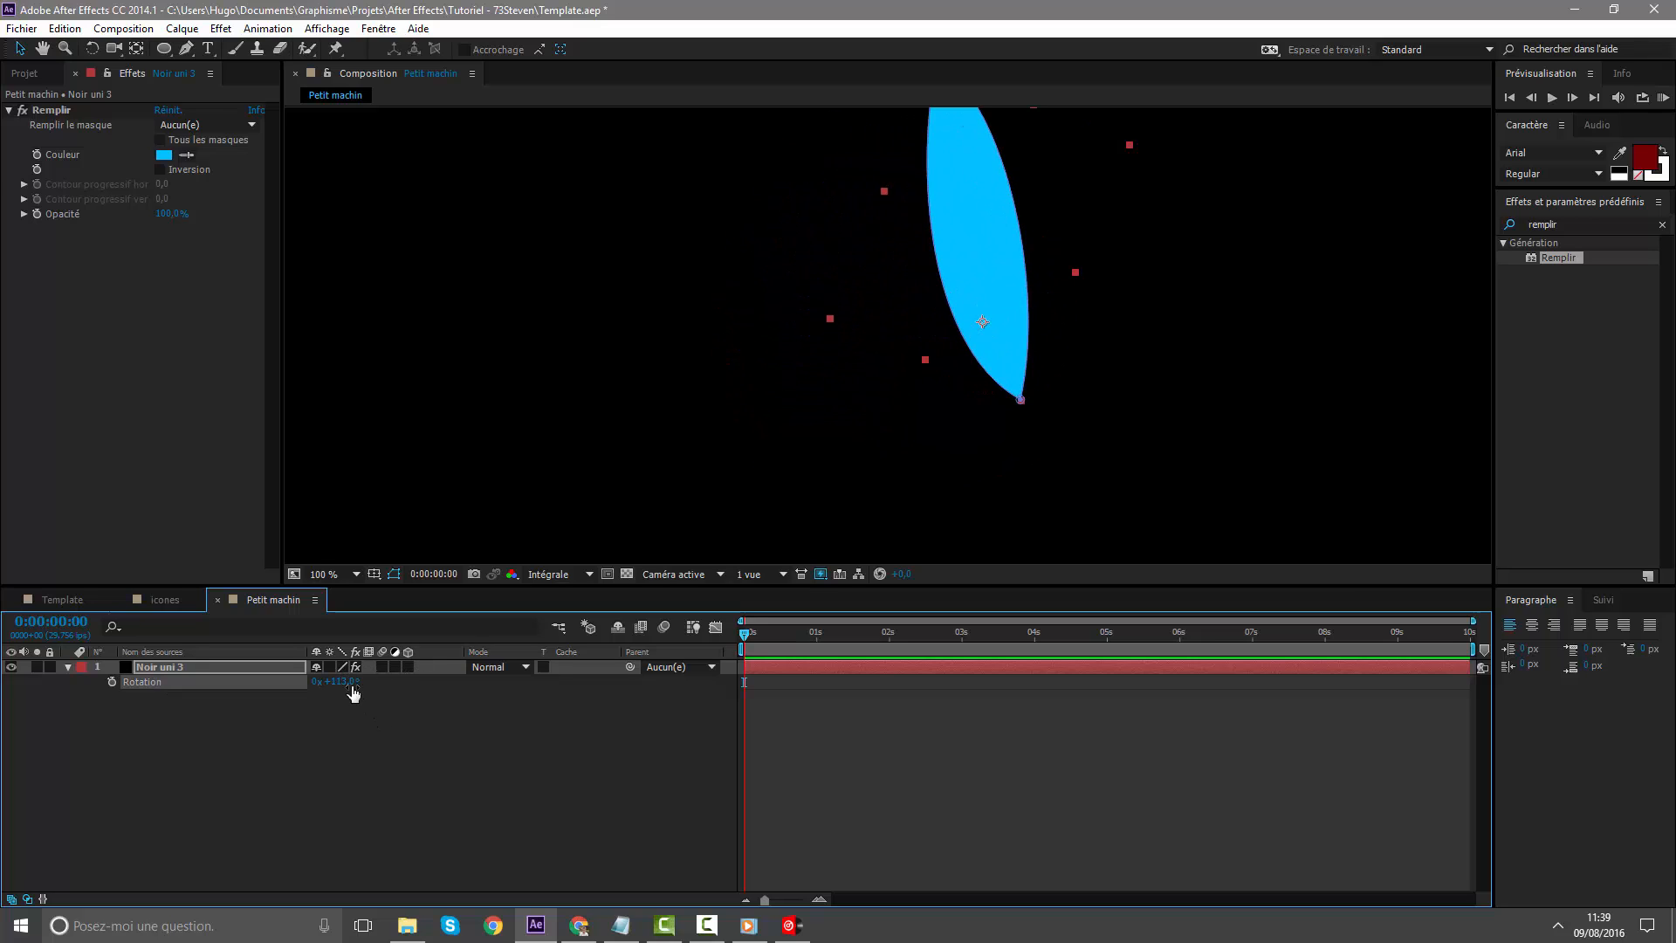
key("ctrl+z")
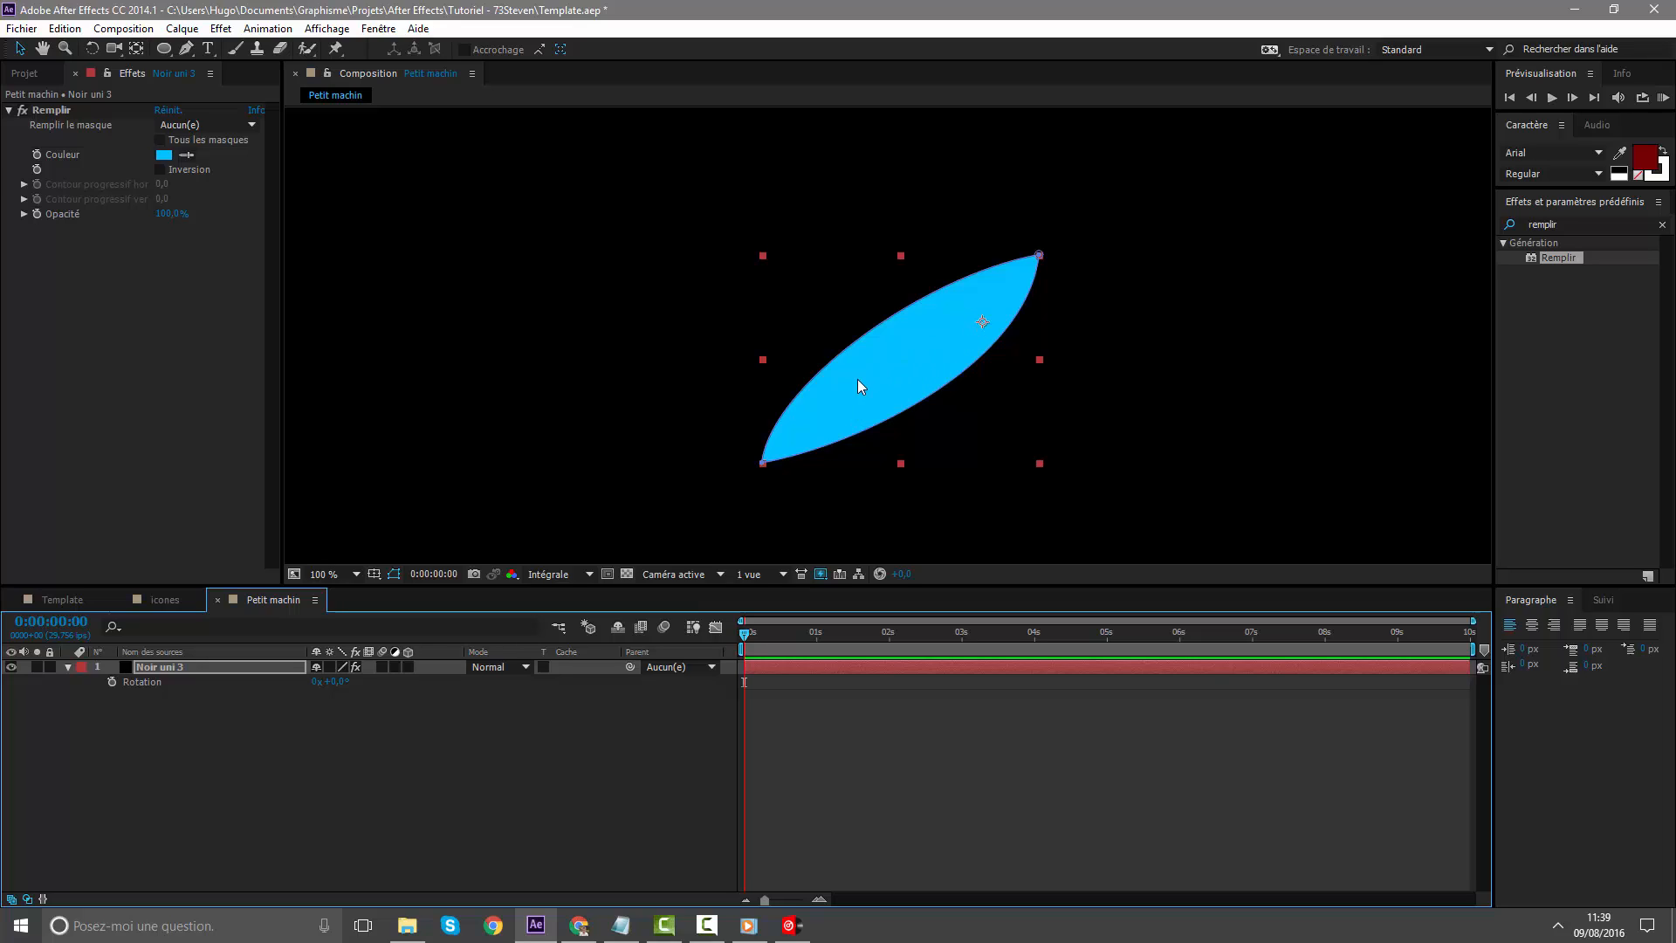
left_click(21, 28)
mouse_move(78, 533)
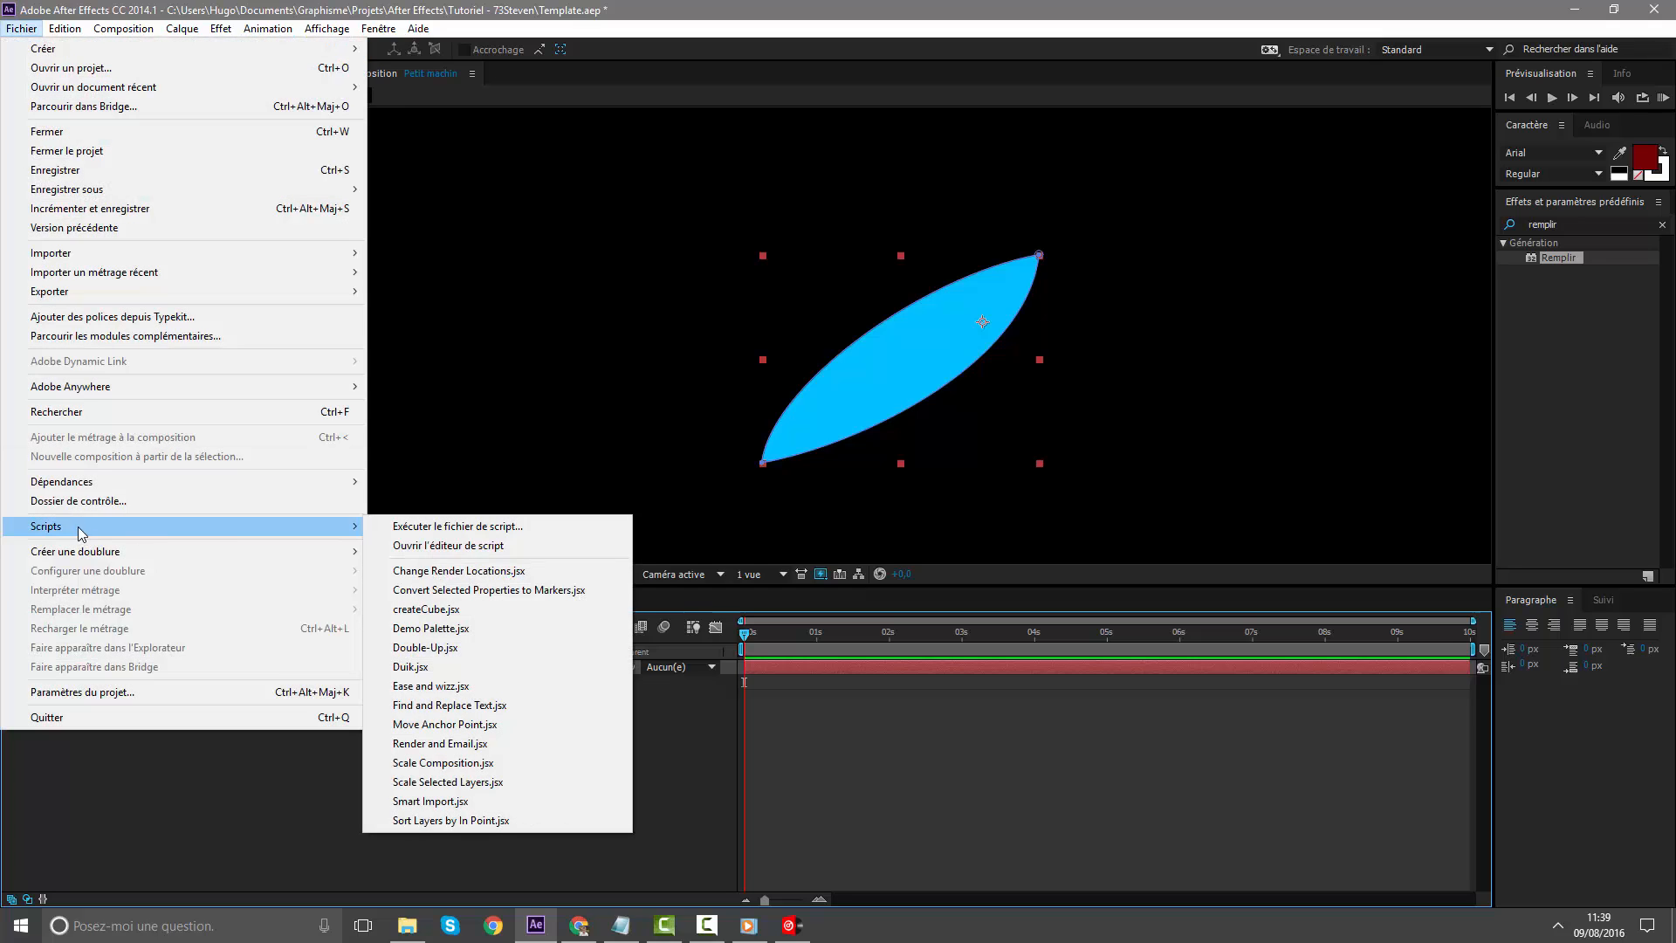
left_click(454, 724)
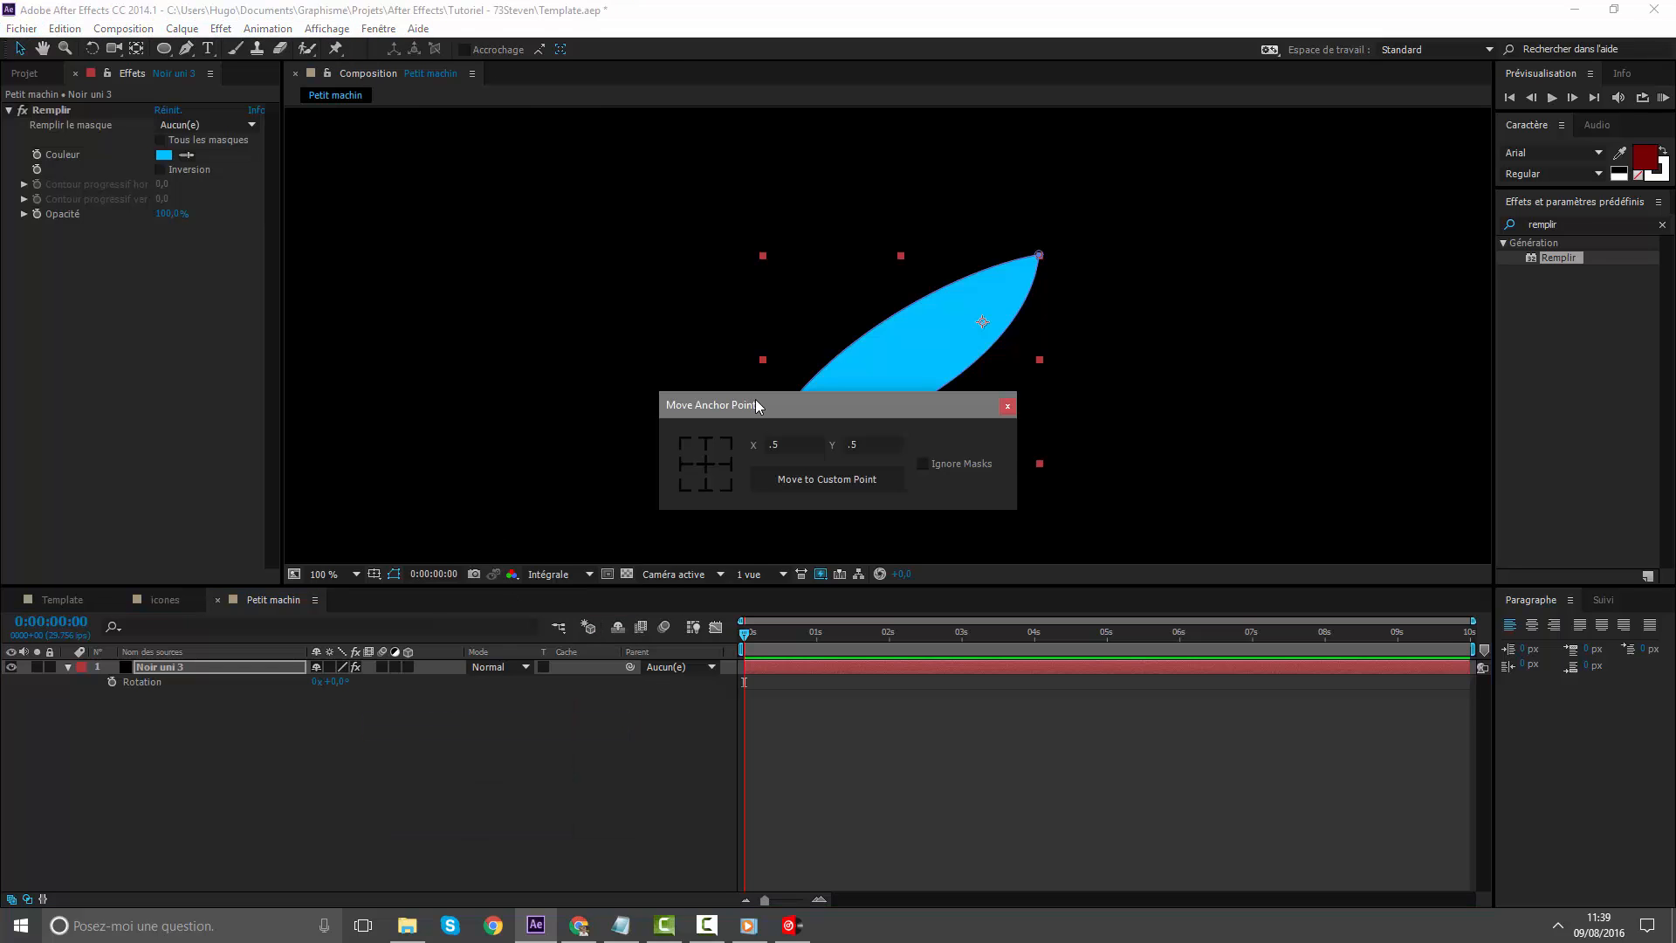
left_click_drag(756, 405, 154, 407)
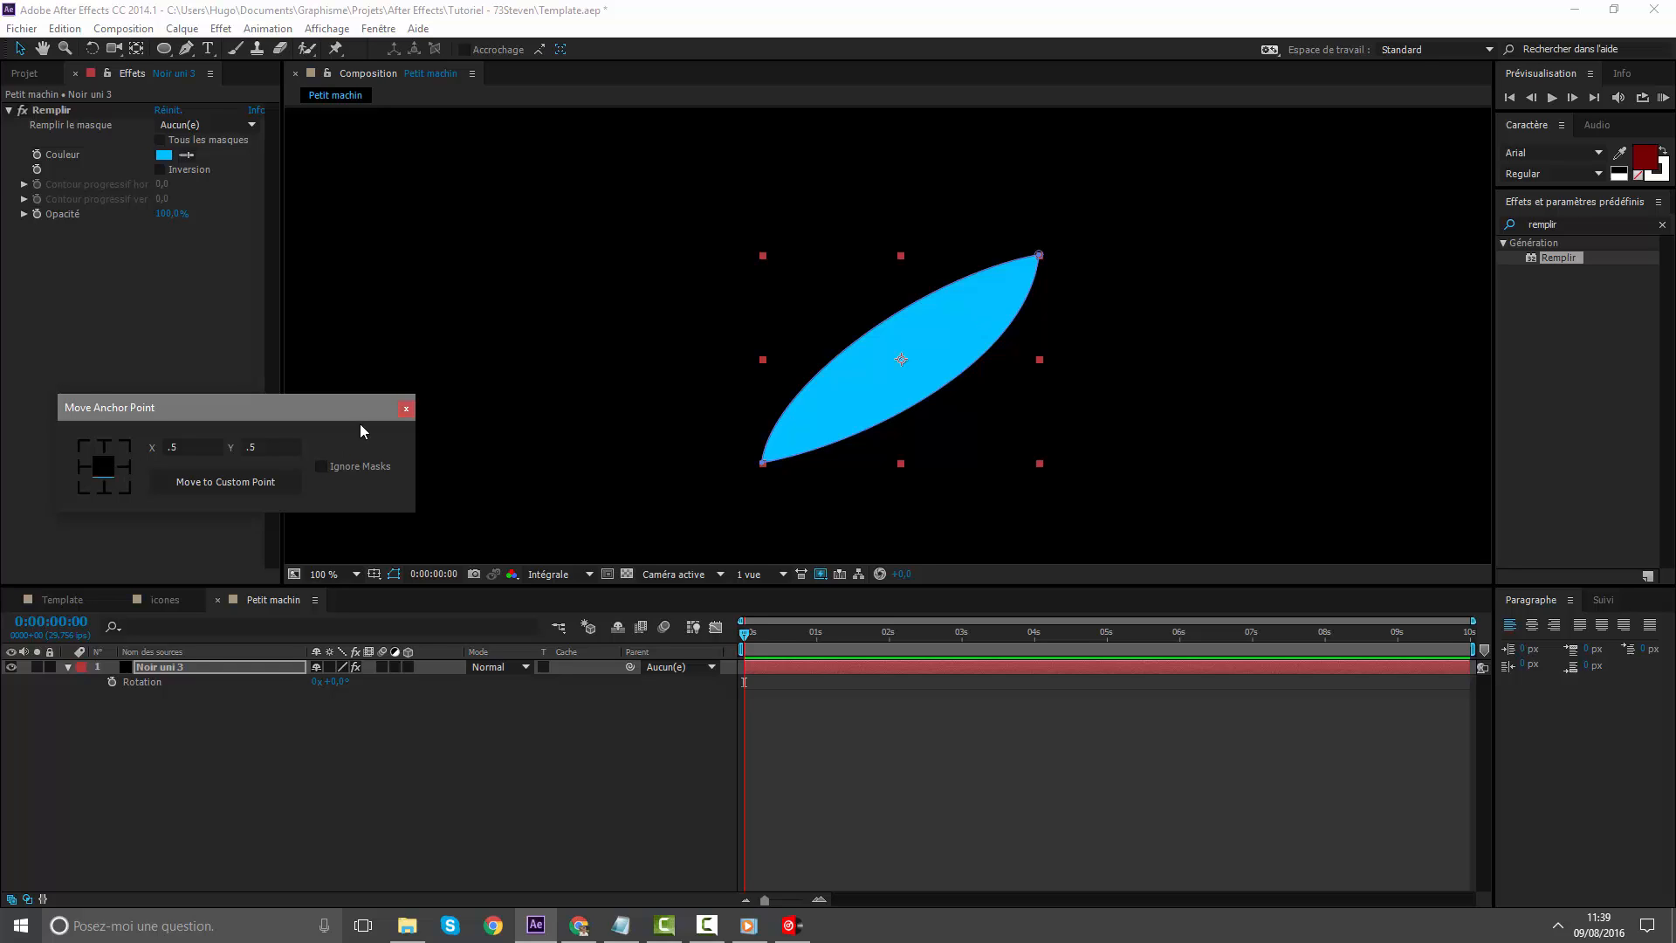
left_click(406, 408)
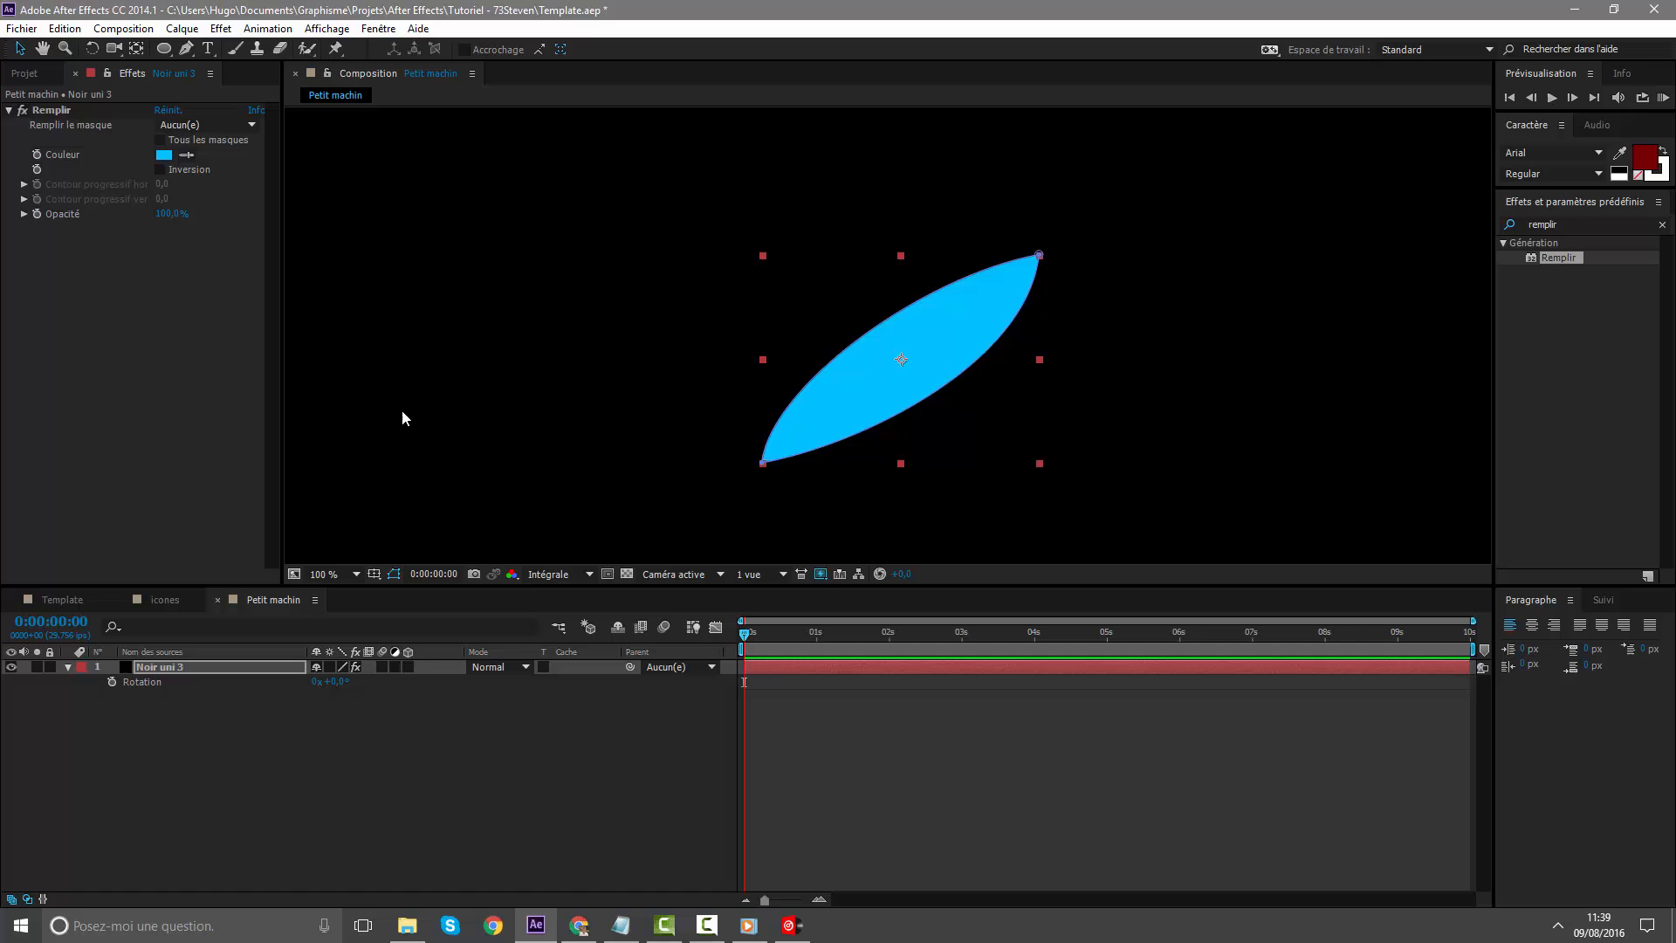
Move the leaf to the exact centre of the composition using the title/action-safe guides, and hide the guides
left_click(375, 575)
left_click(393, 591)
key("period")
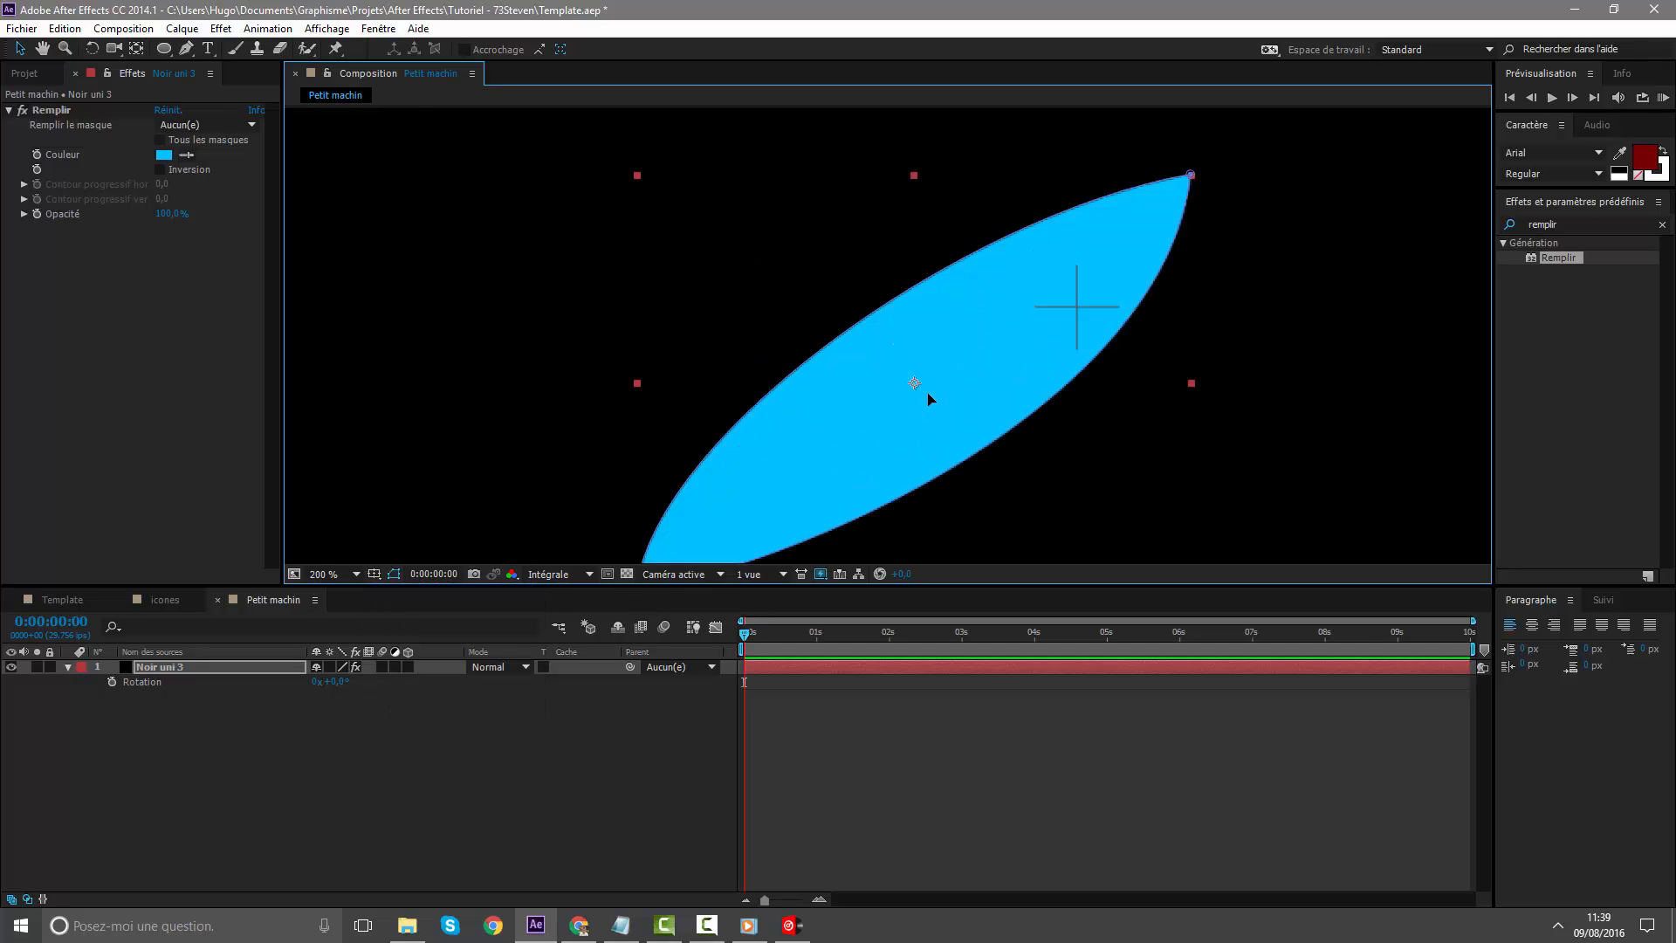
key("period")
left_click_drag(932, 458, 1245, 318)
scroll(1204, 322, "down", 3)
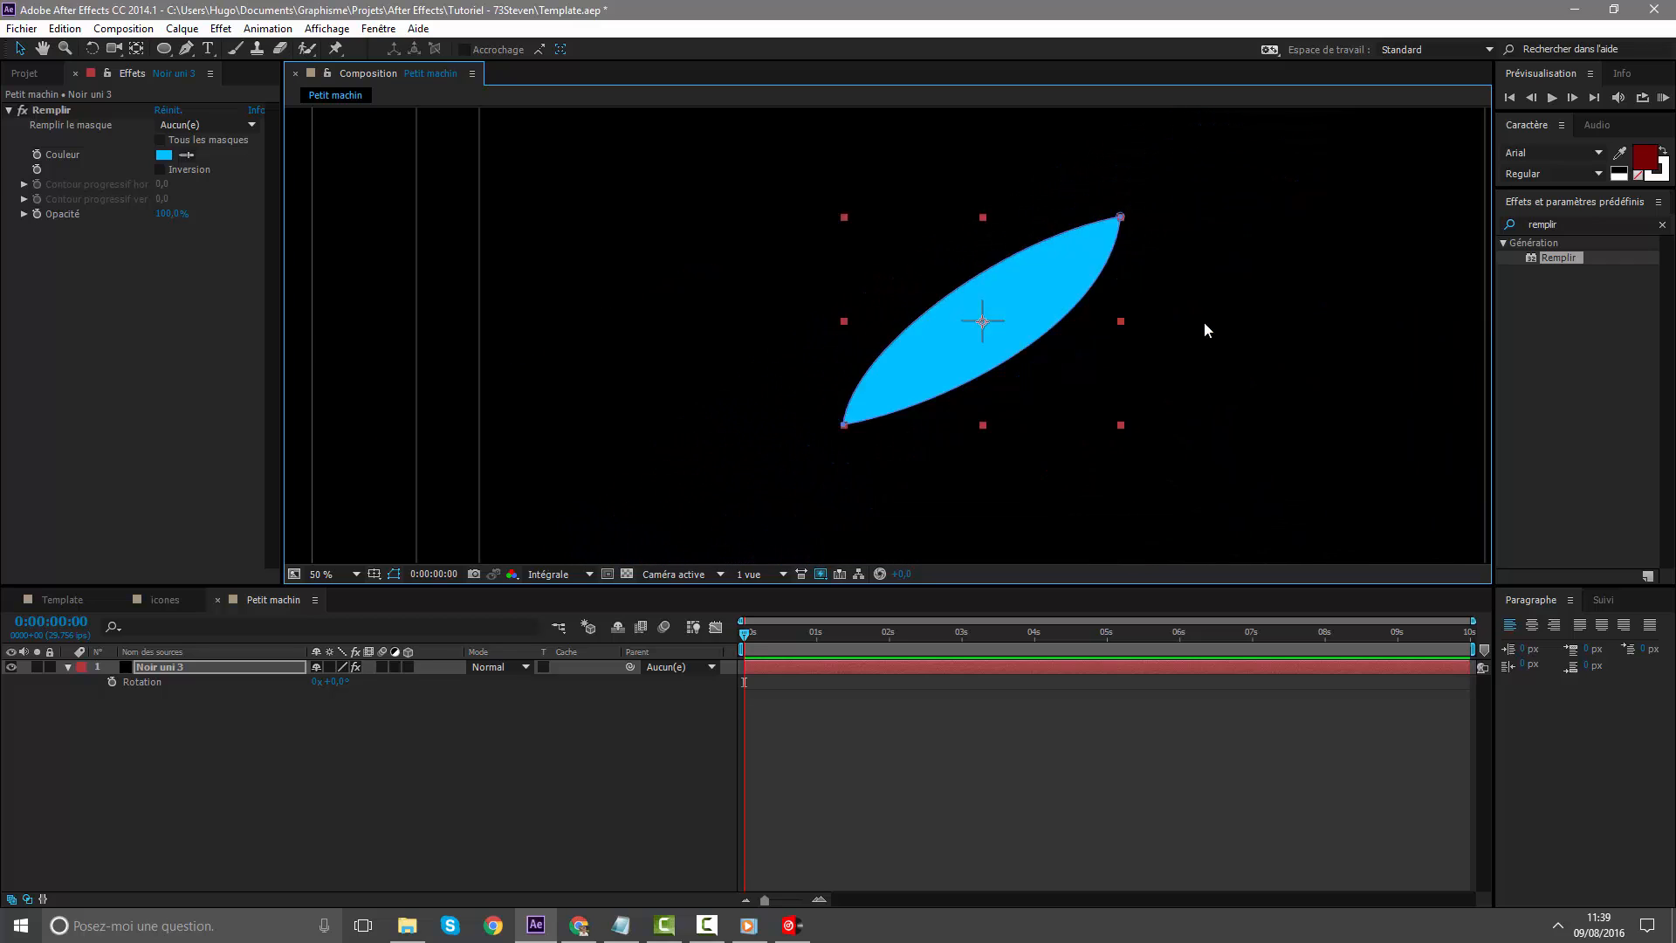
left_click_drag(1054, 329, 1002, 320)
scroll(869, 327, "up", 1)
scroll(869, 326, "up", 1)
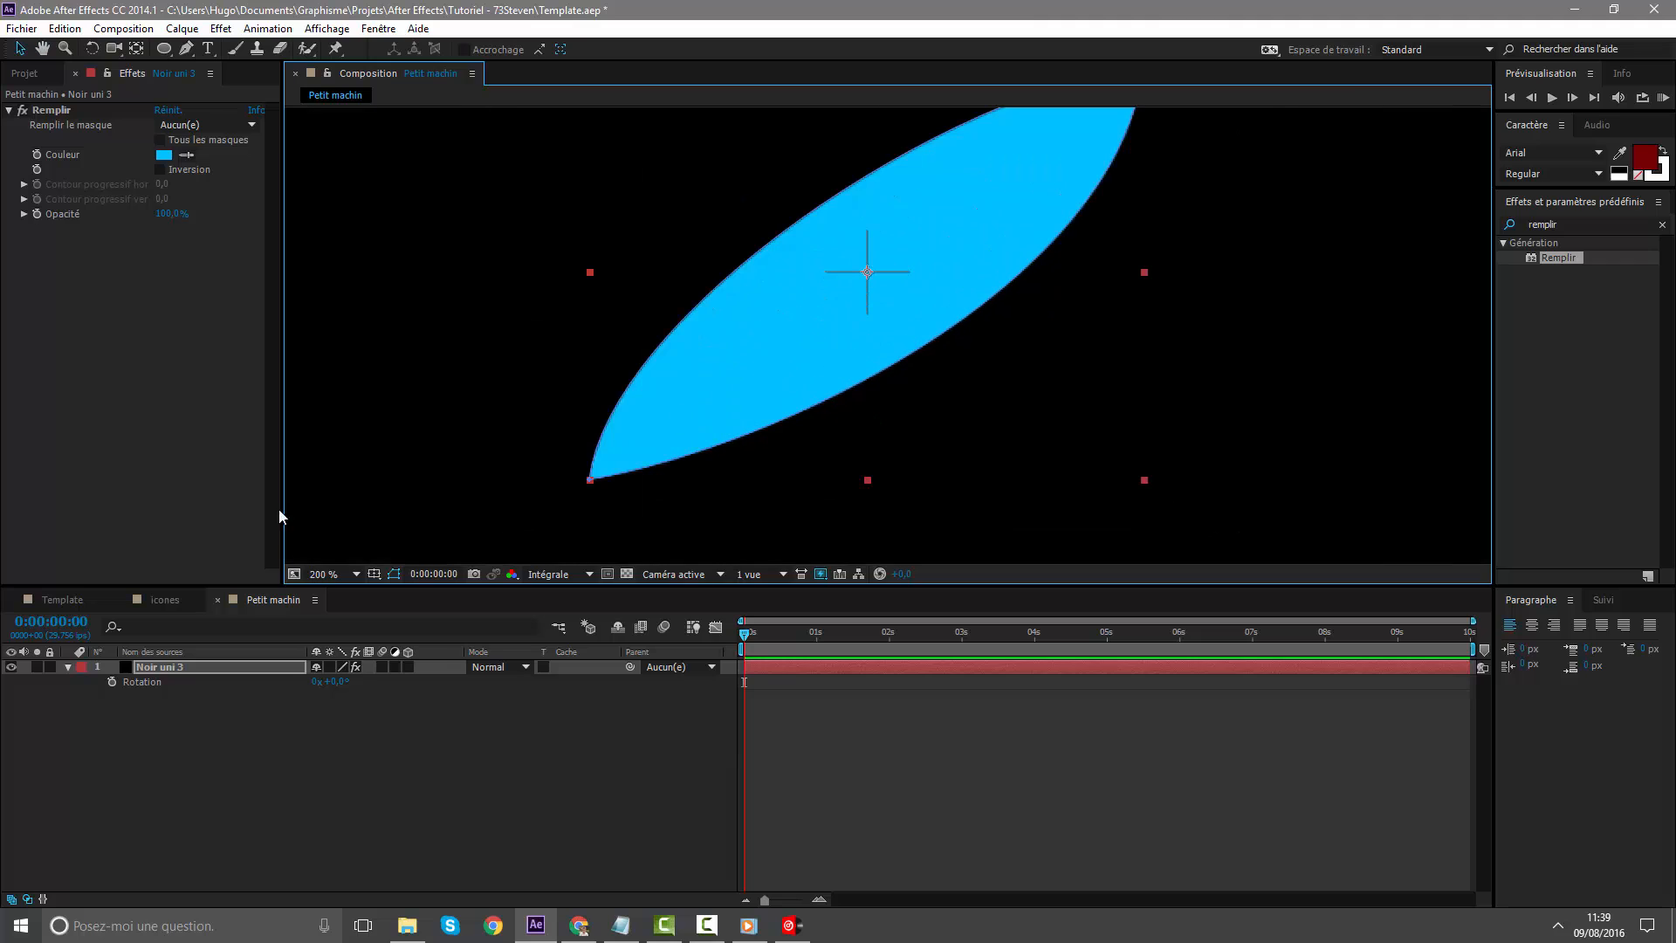
left_click(375, 576)
left_click(410, 587)
Place the Petit machin composition above the logo layer in Template, starting about four frames before the playhead at 0:00:03:09
left_click(33, 601)
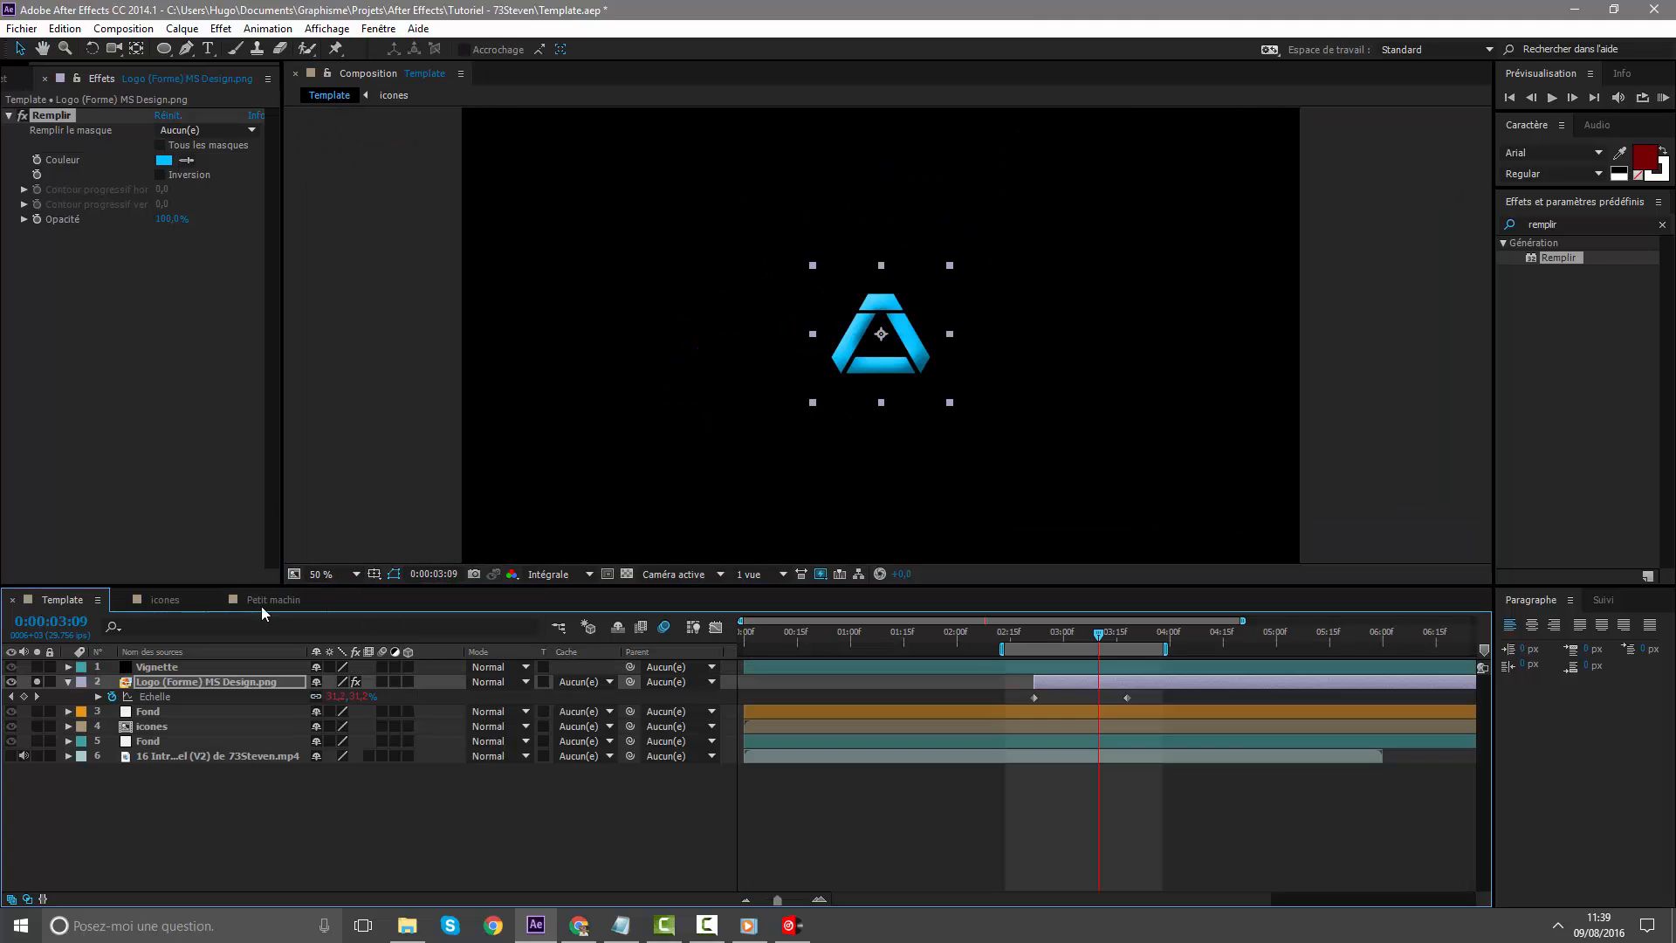
left_click(909, 798)
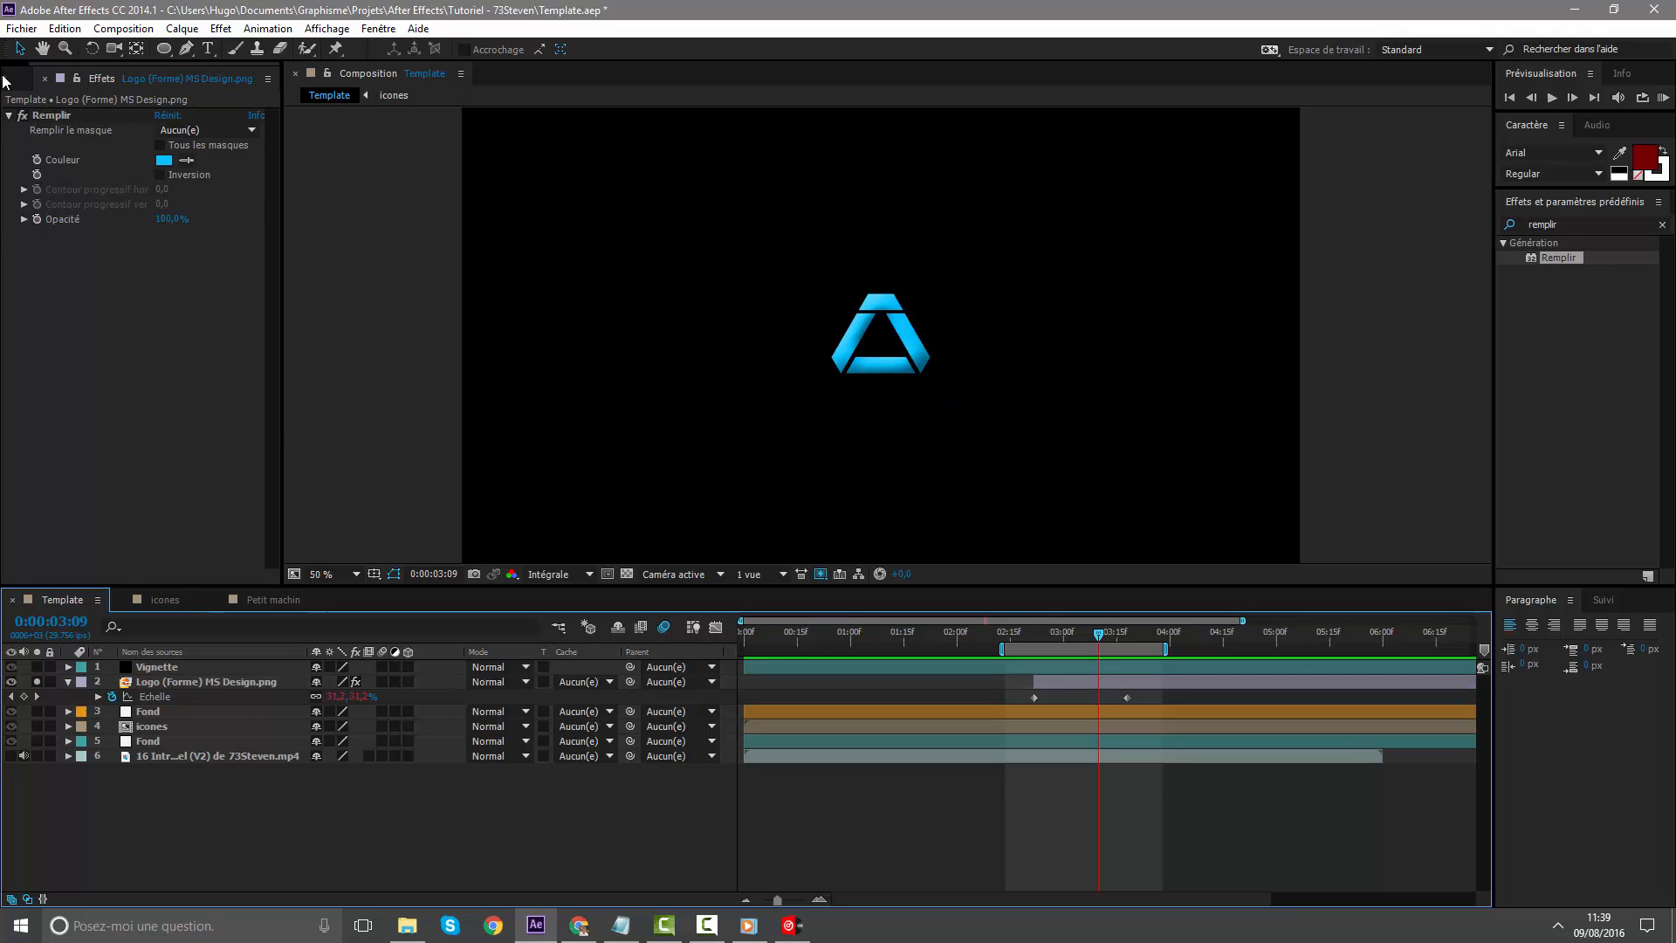
left_click(5, 81)
left_click_drag(69, 410, 1035, 672)
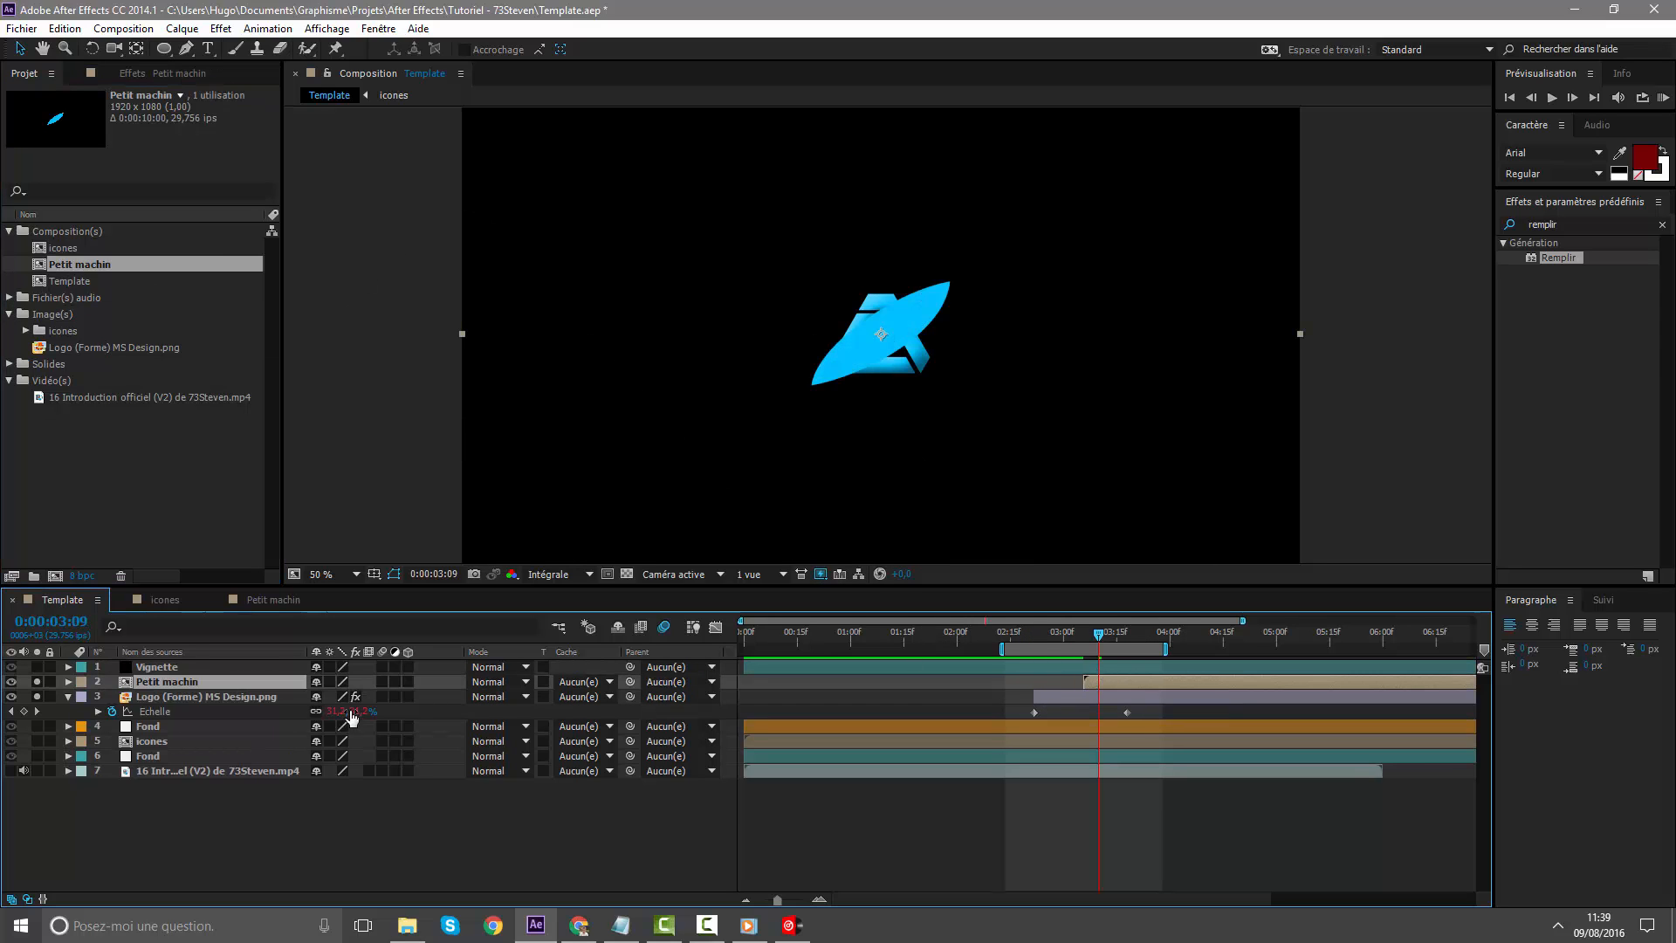
Copy the bevel and emboss layer style from the logo layer onto the Petit machin layer
left_click(125, 698)
left_click(69, 697)
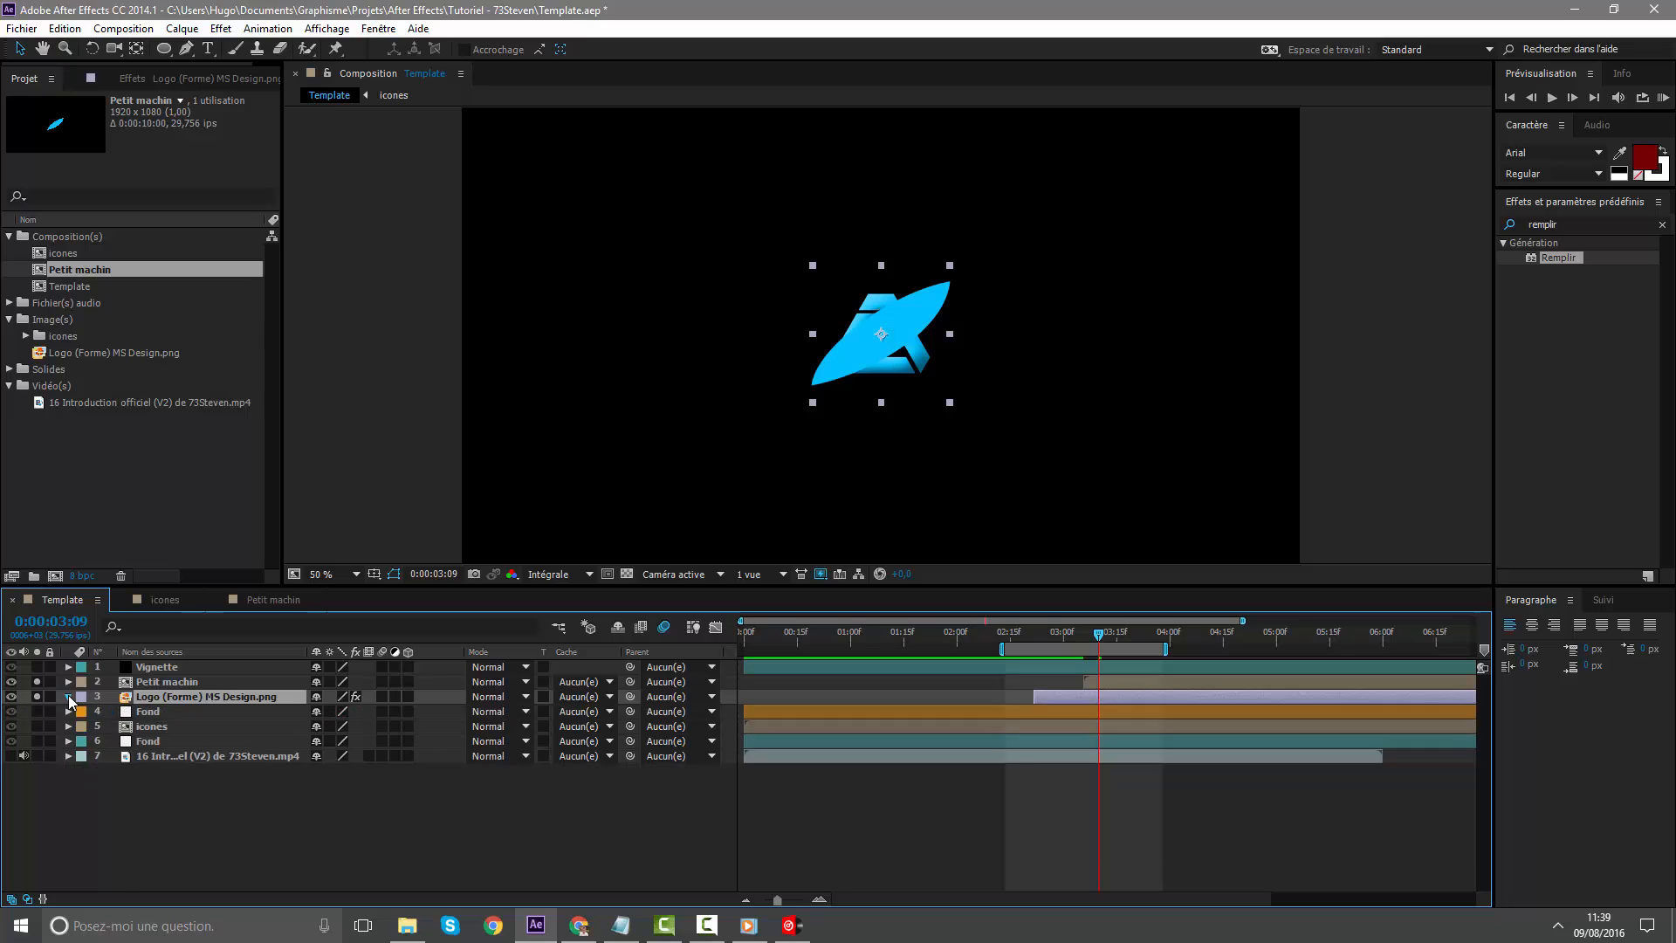
left_click(69, 697)
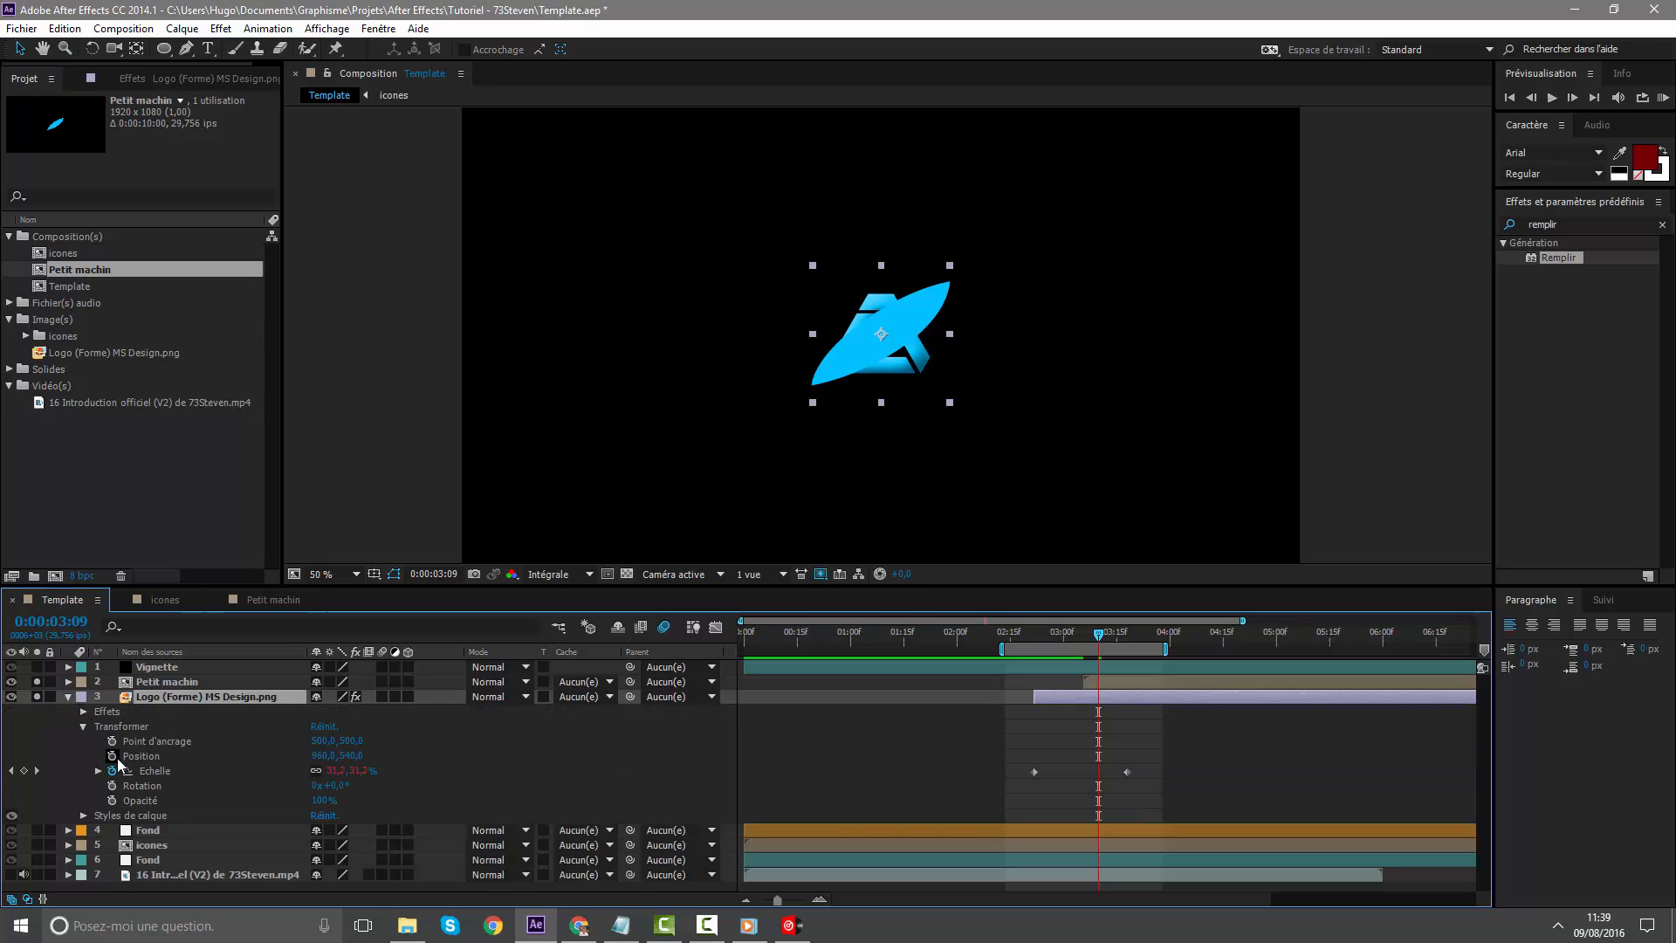
left_click(83, 816)
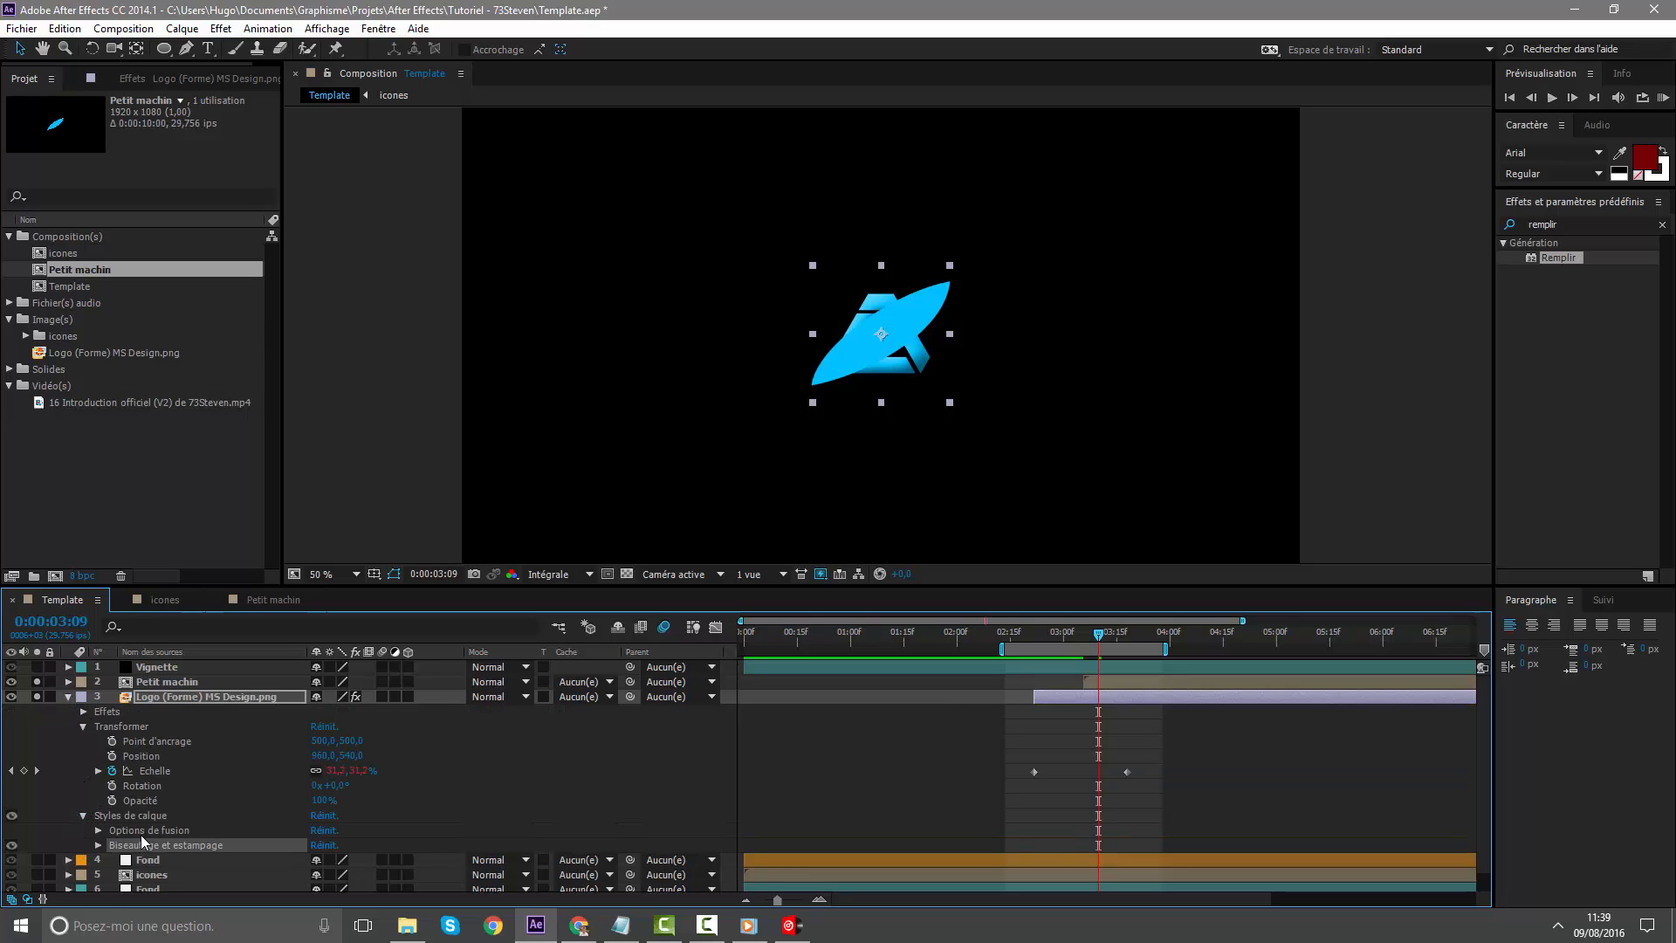
left_click(1104, 683)
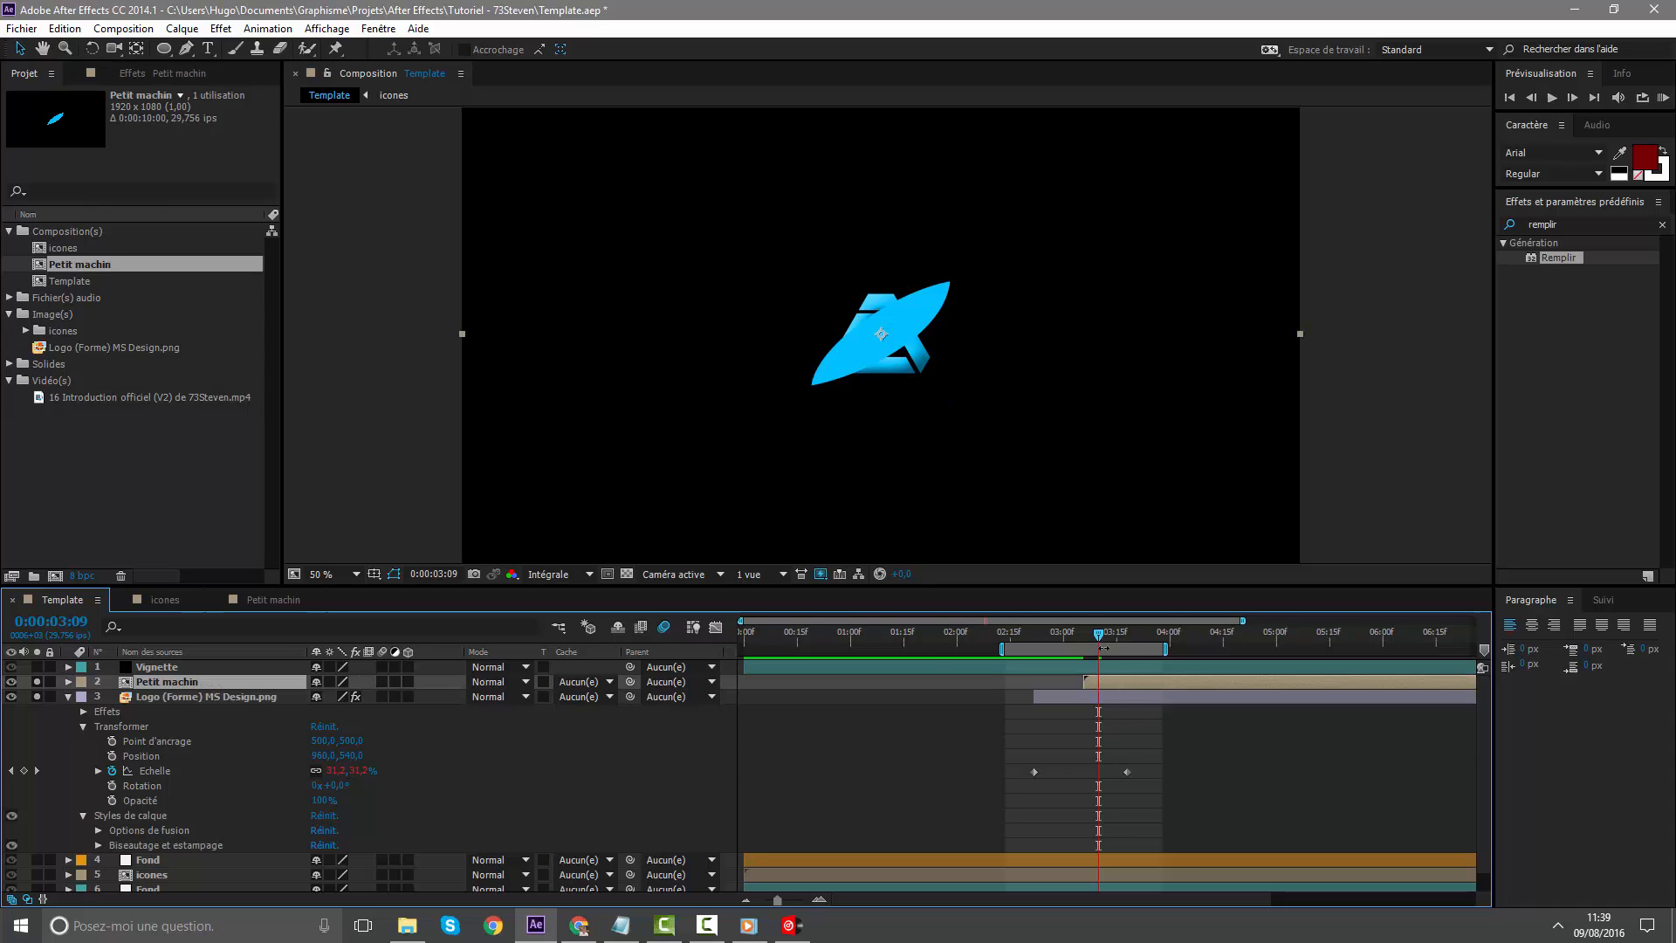
key("ctrl+v")
scroll(960, 351, "up", 2)
scroll(956, 347, "down", 2)
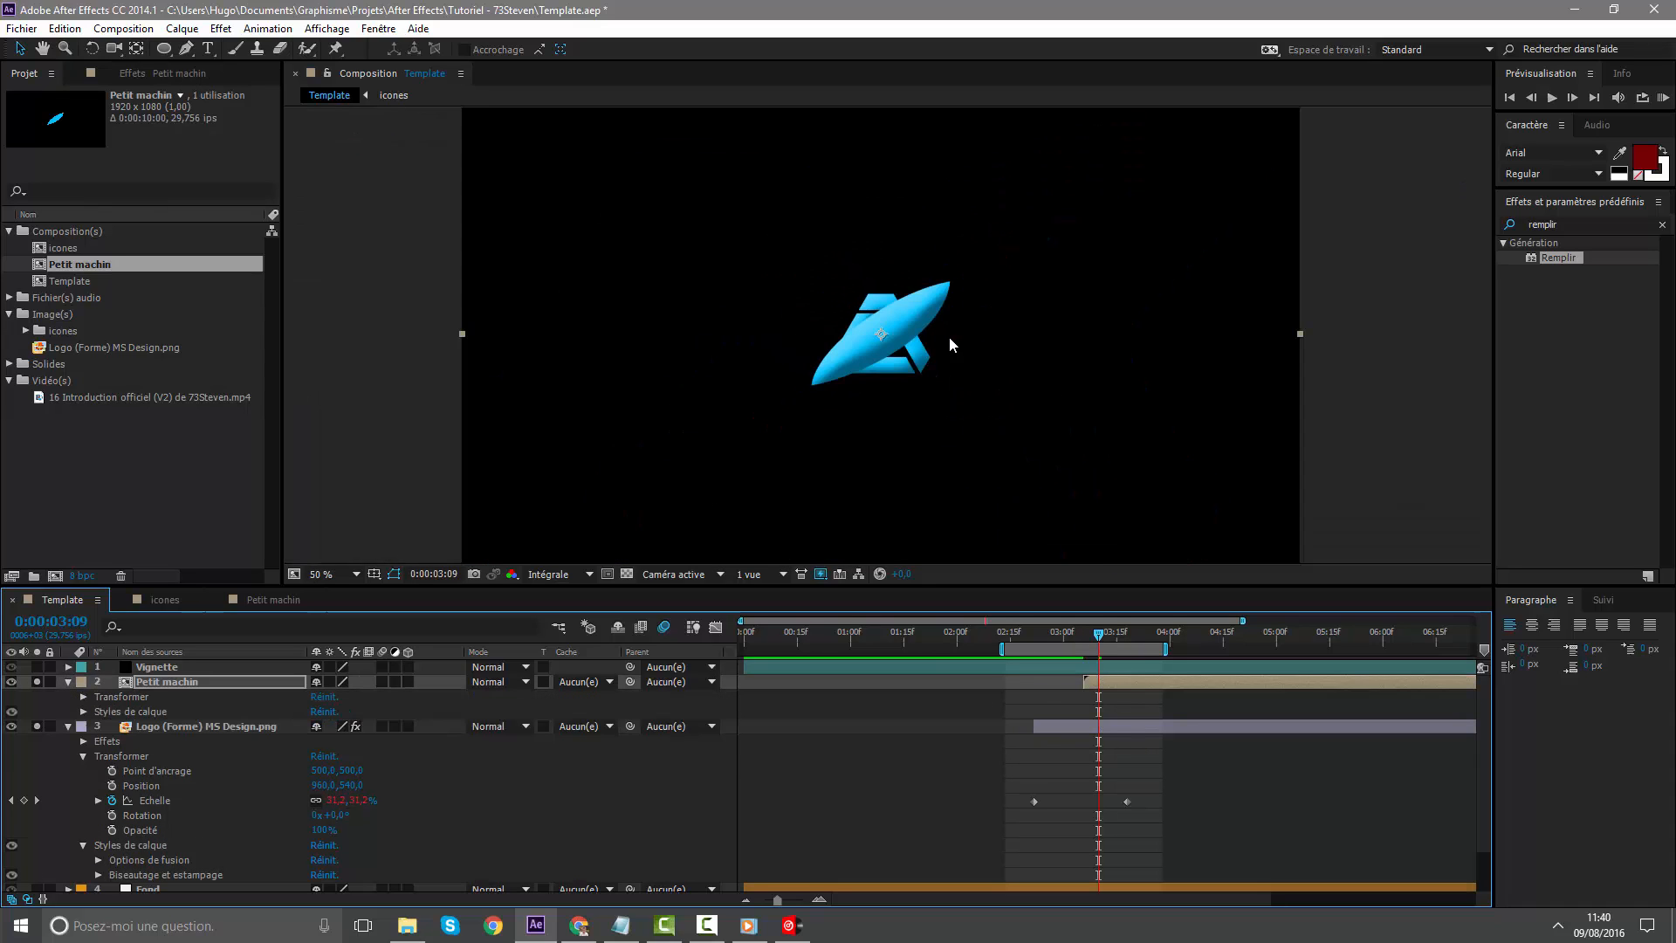
Raise the leaf above the logo, scale it down to about 14.6%, and place it just above the triangle's top piece
scroll(950, 345, "up", 1)
left_click_drag(916, 338, 917, 177)
key("s")
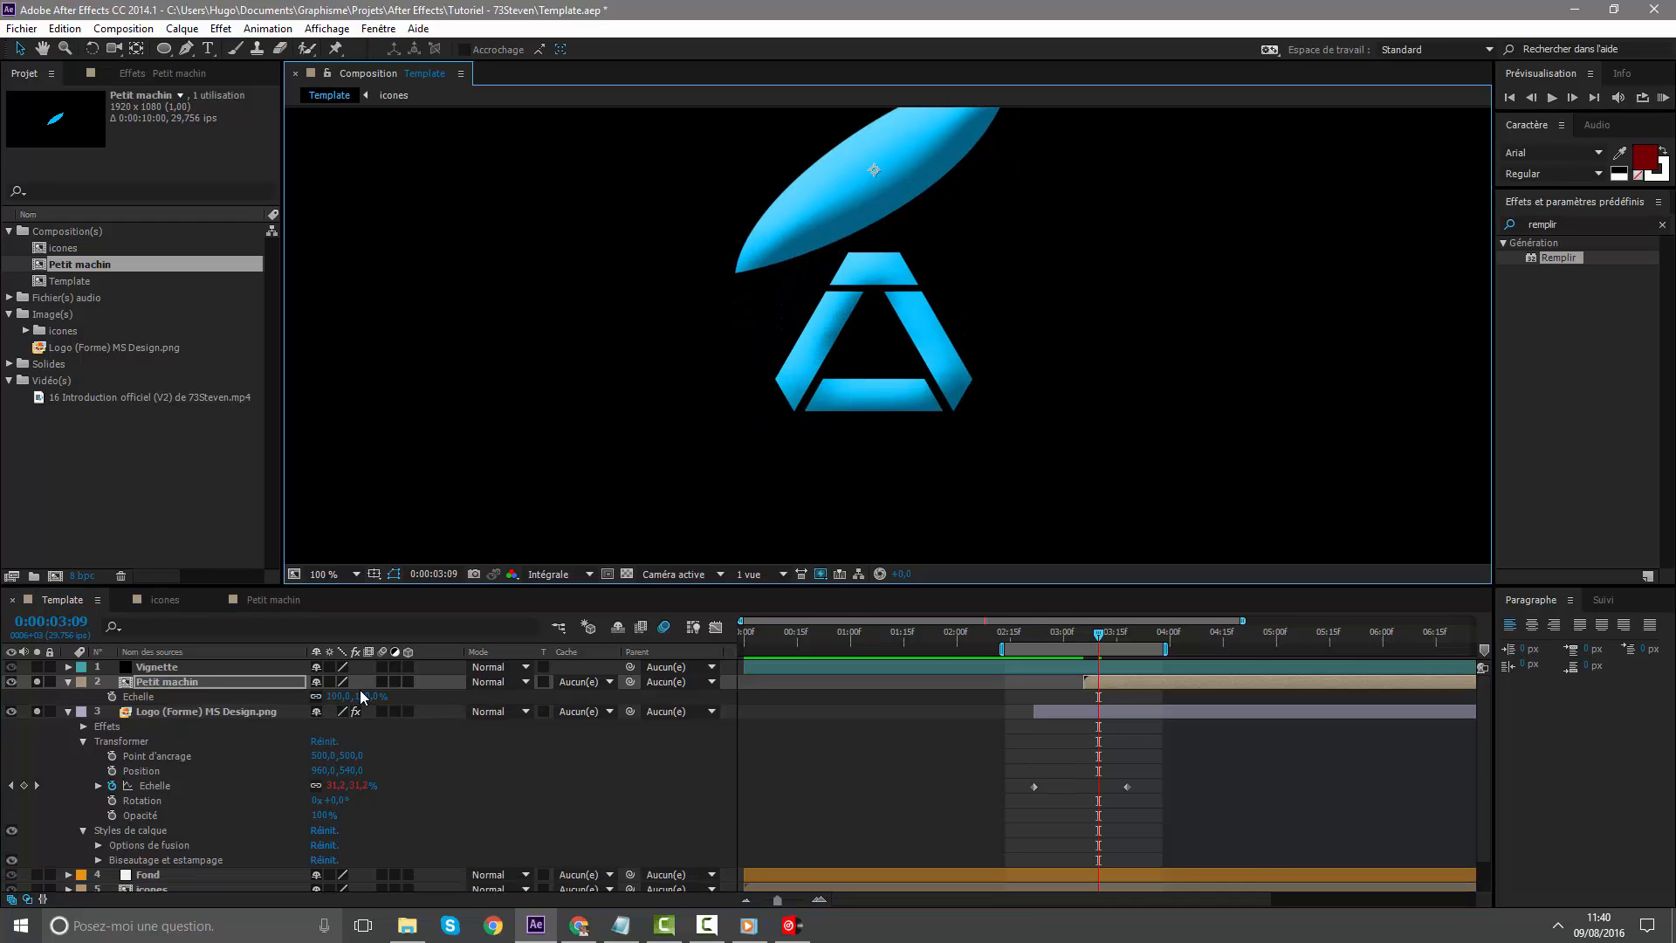
left_click_drag(334, 695, 298, 689)
left_click_drag(906, 201, 898, 249)
left_click(1171, 808)
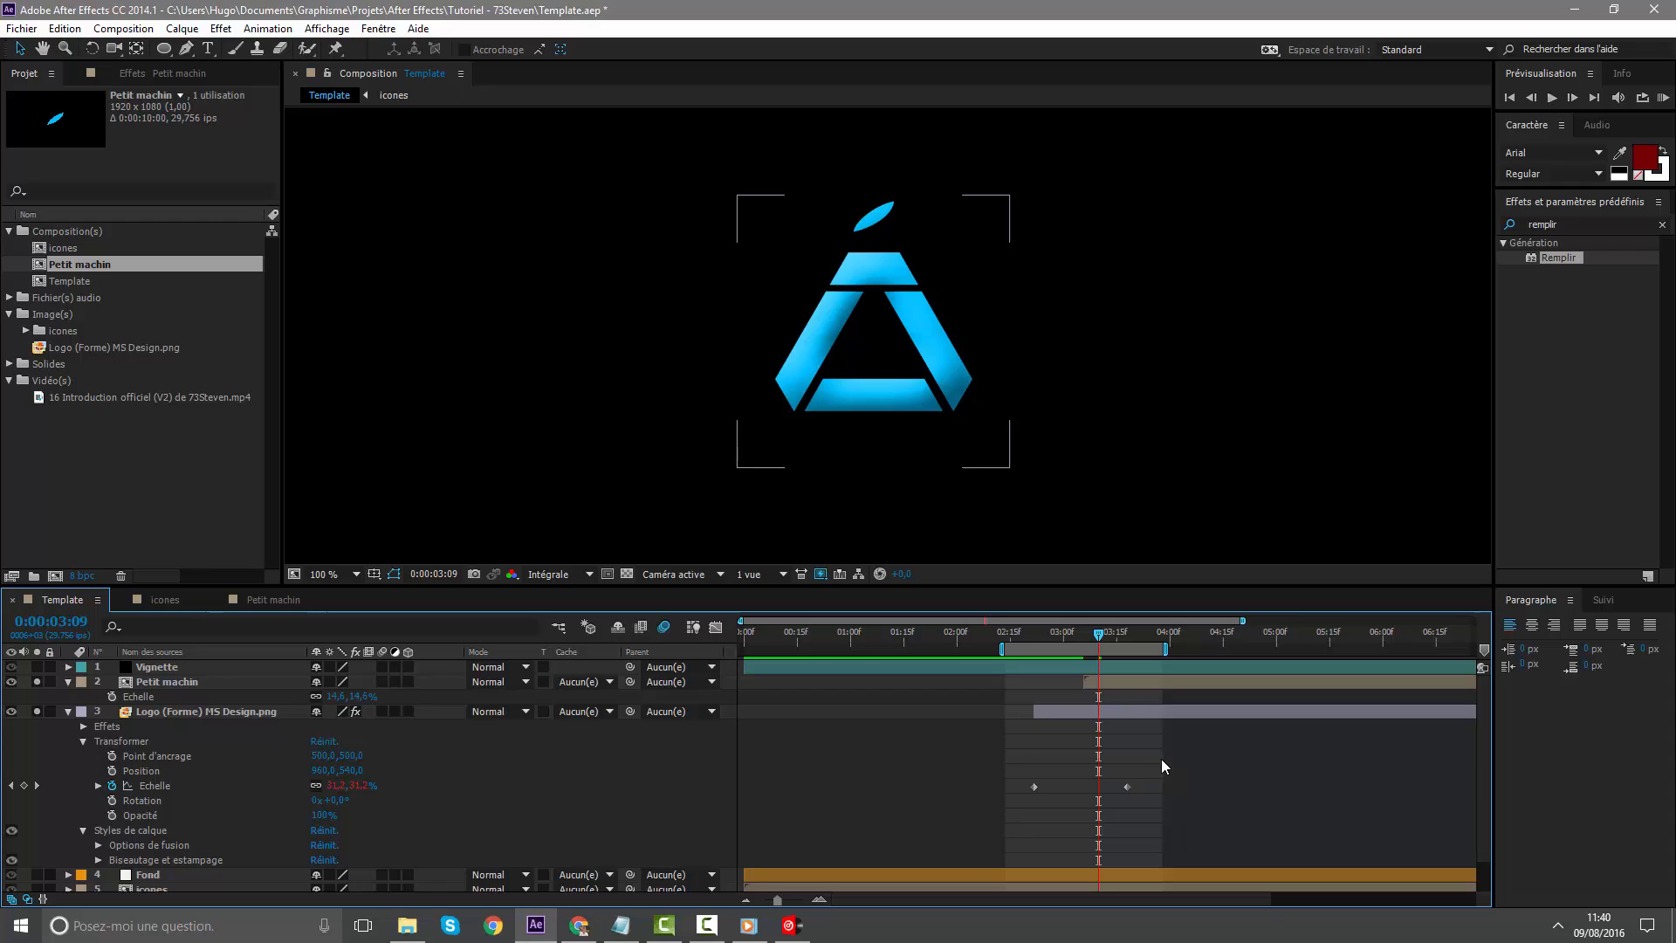
left_click(1122, 684)
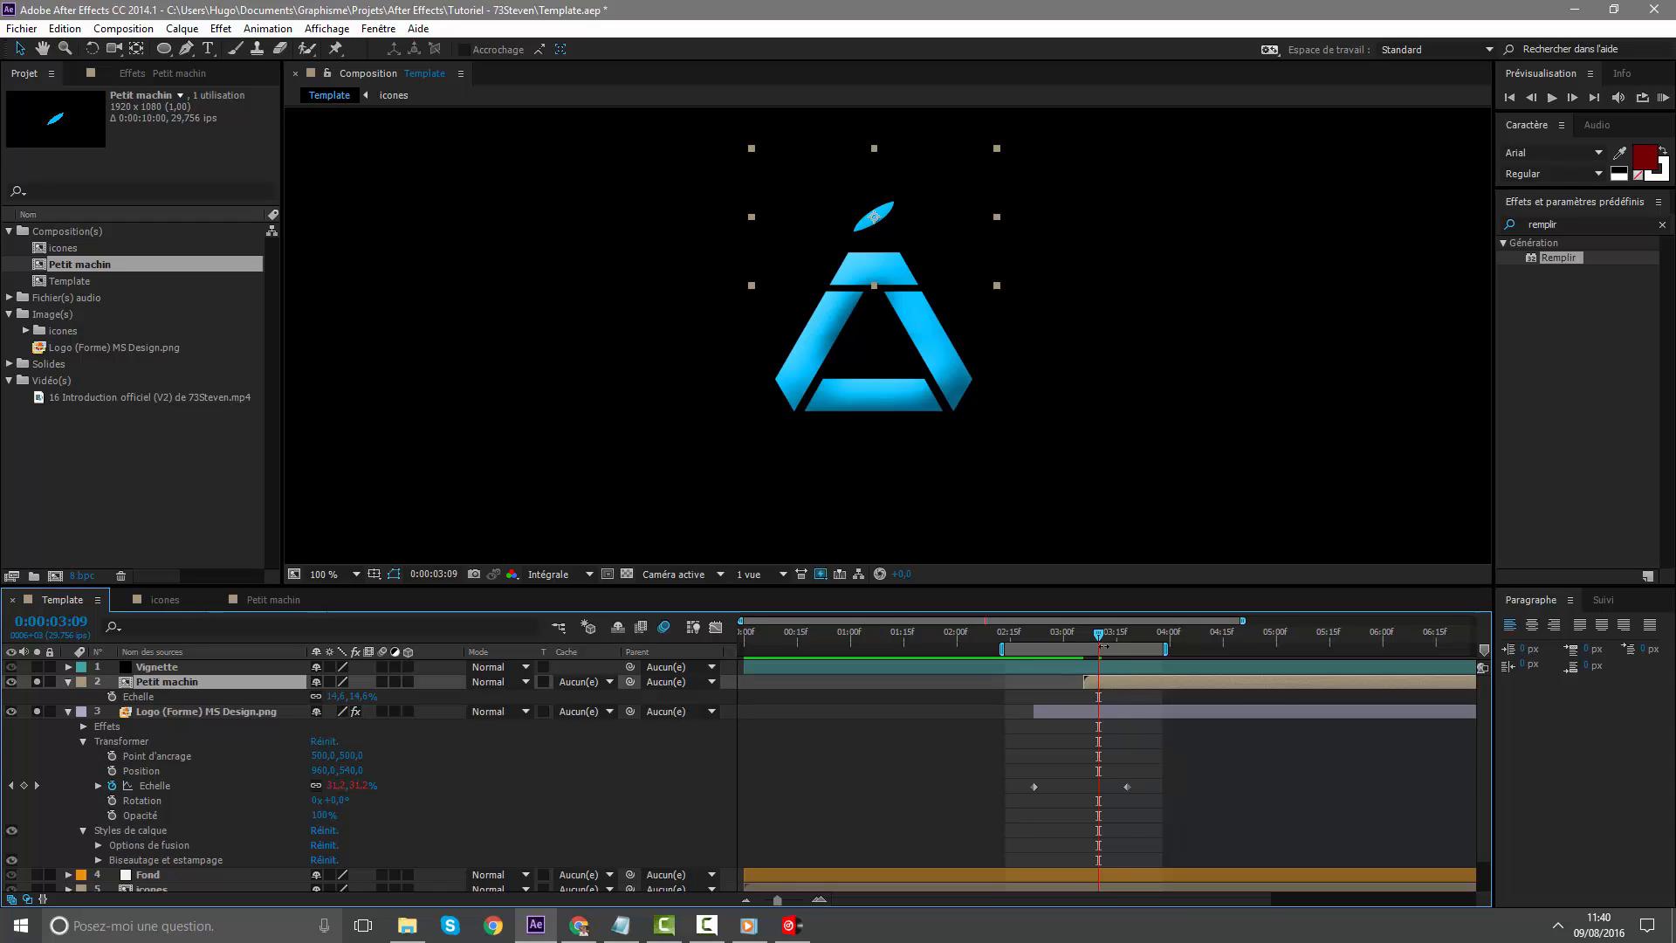
Set position and rotation keyframes on the Petit machin layer at 0:00:03:29 and display both properties
left_click_drag(1102, 638, 1178, 648)
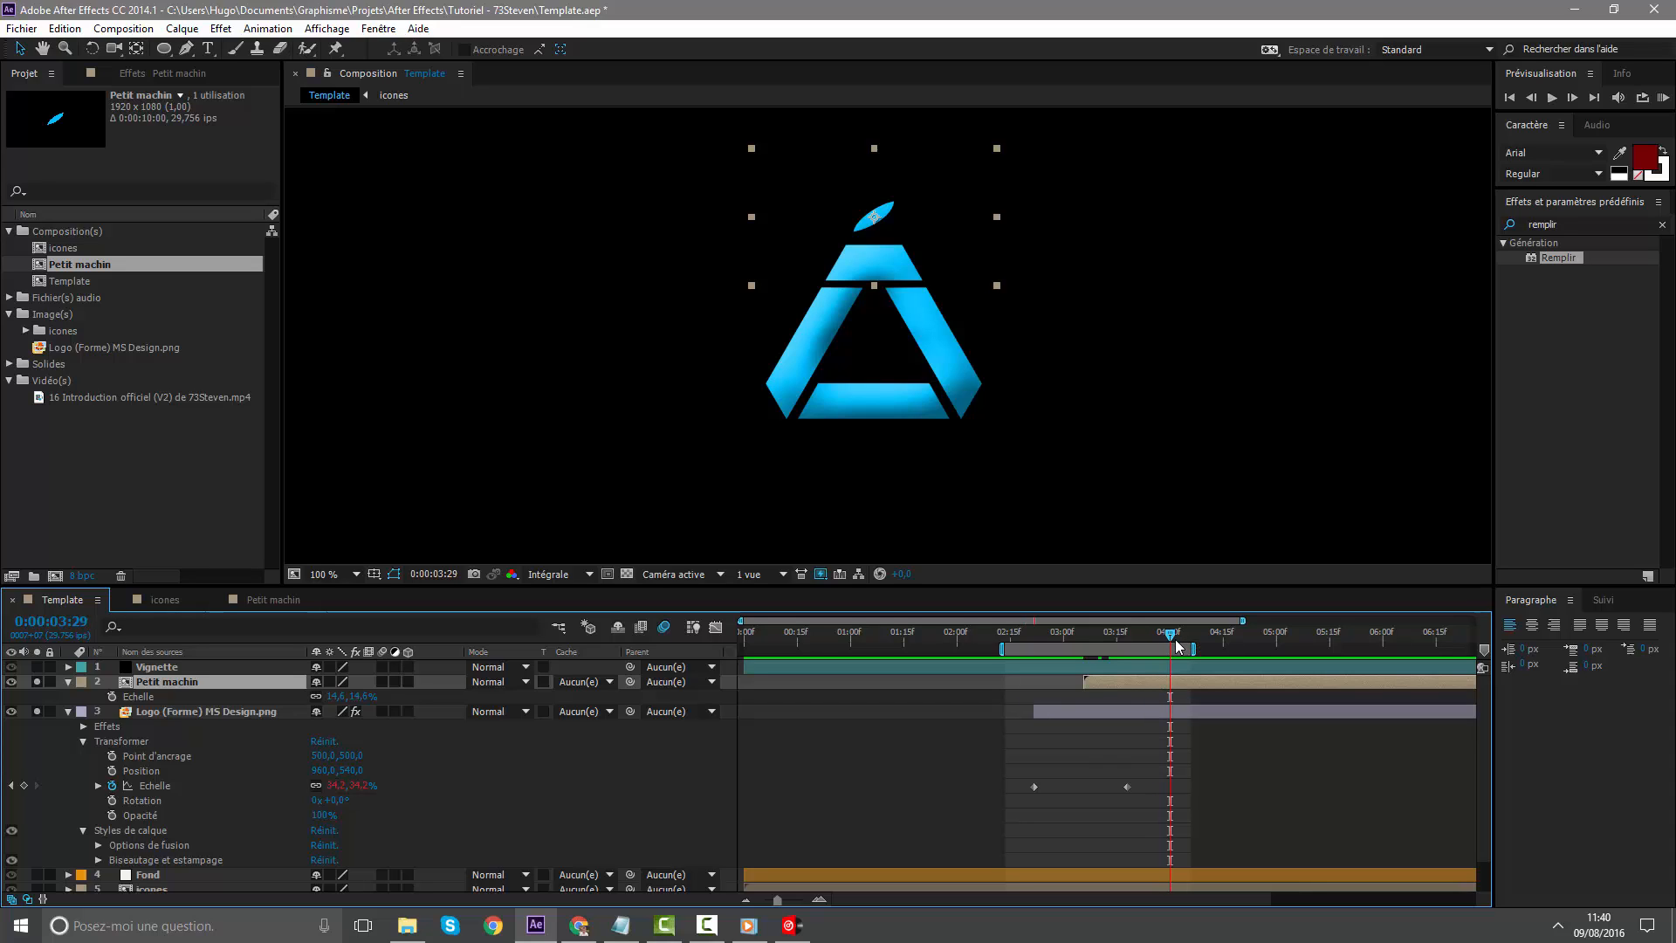
key("p")
left_click(112, 697)
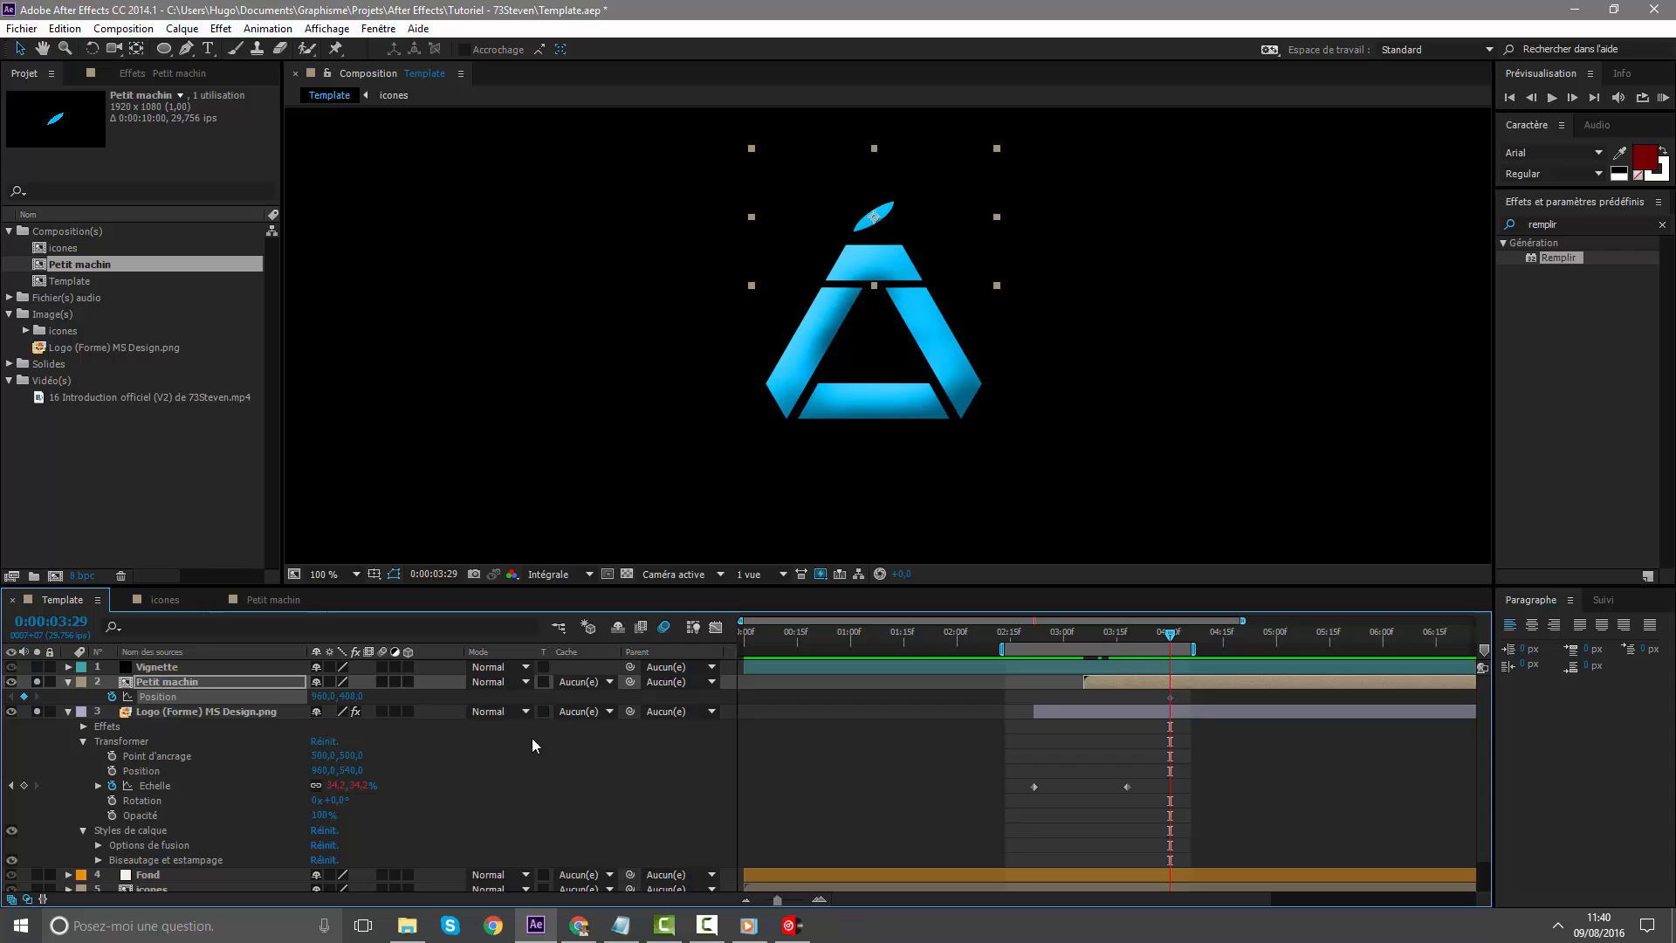
key("r")
left_click(112, 696)
key("u")
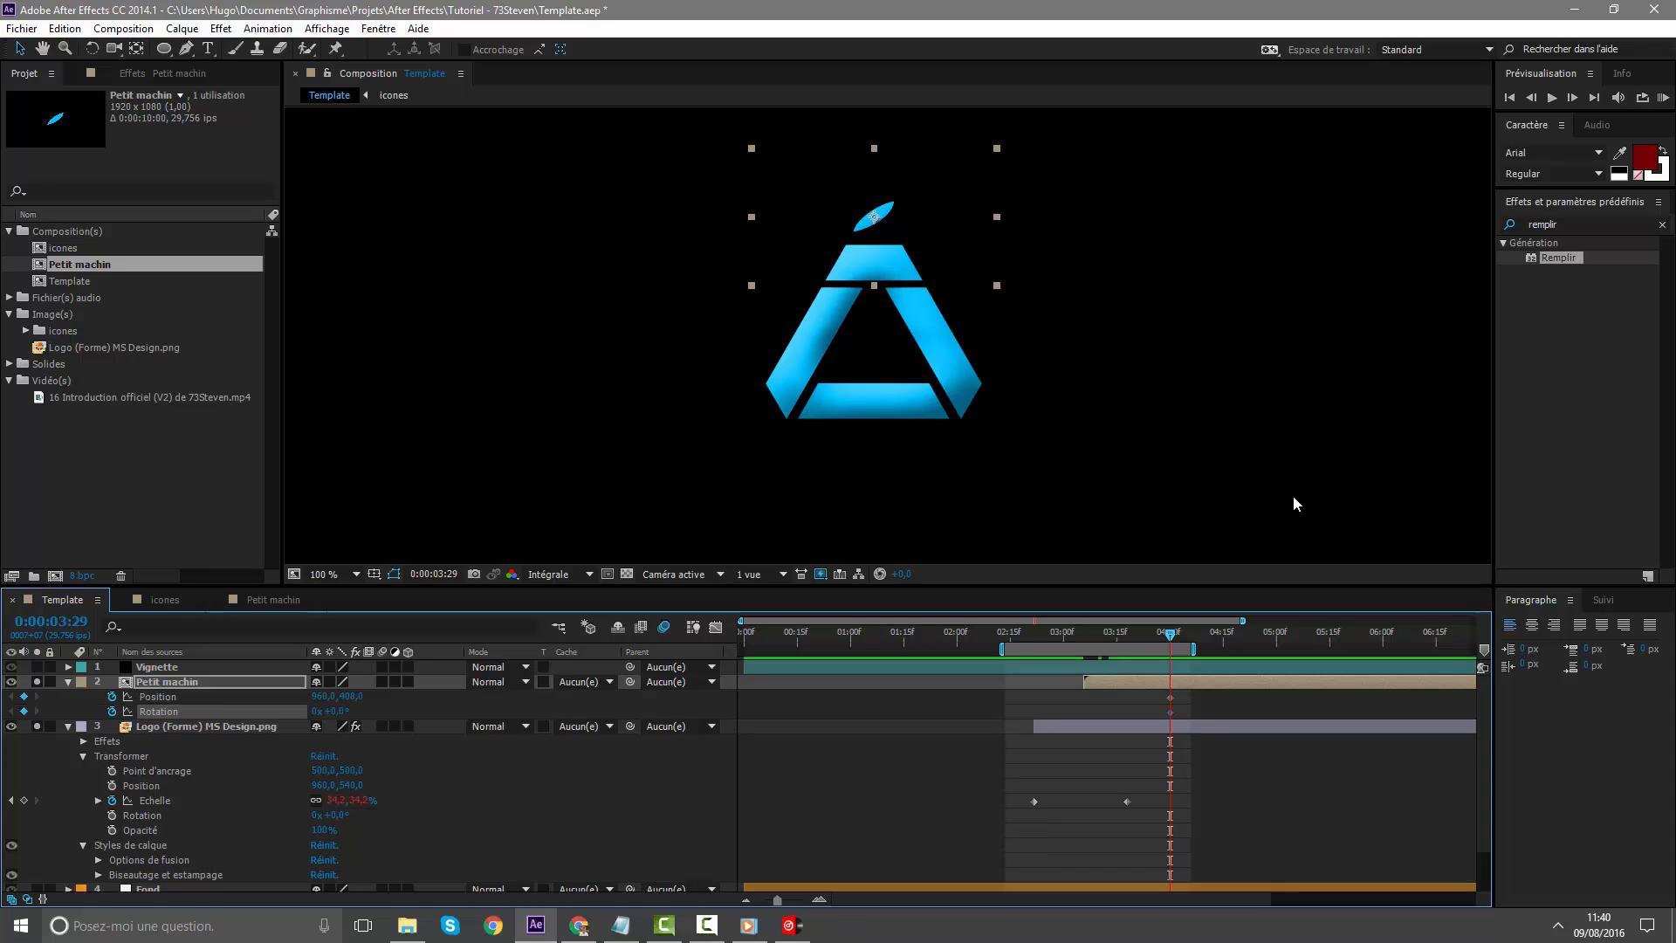
Try to lower the leaf at 0:00:03:05, undo back, and set its rotation keyframe again at 0:00:03:29
left_click_drag(1165, 637, 1084, 635)
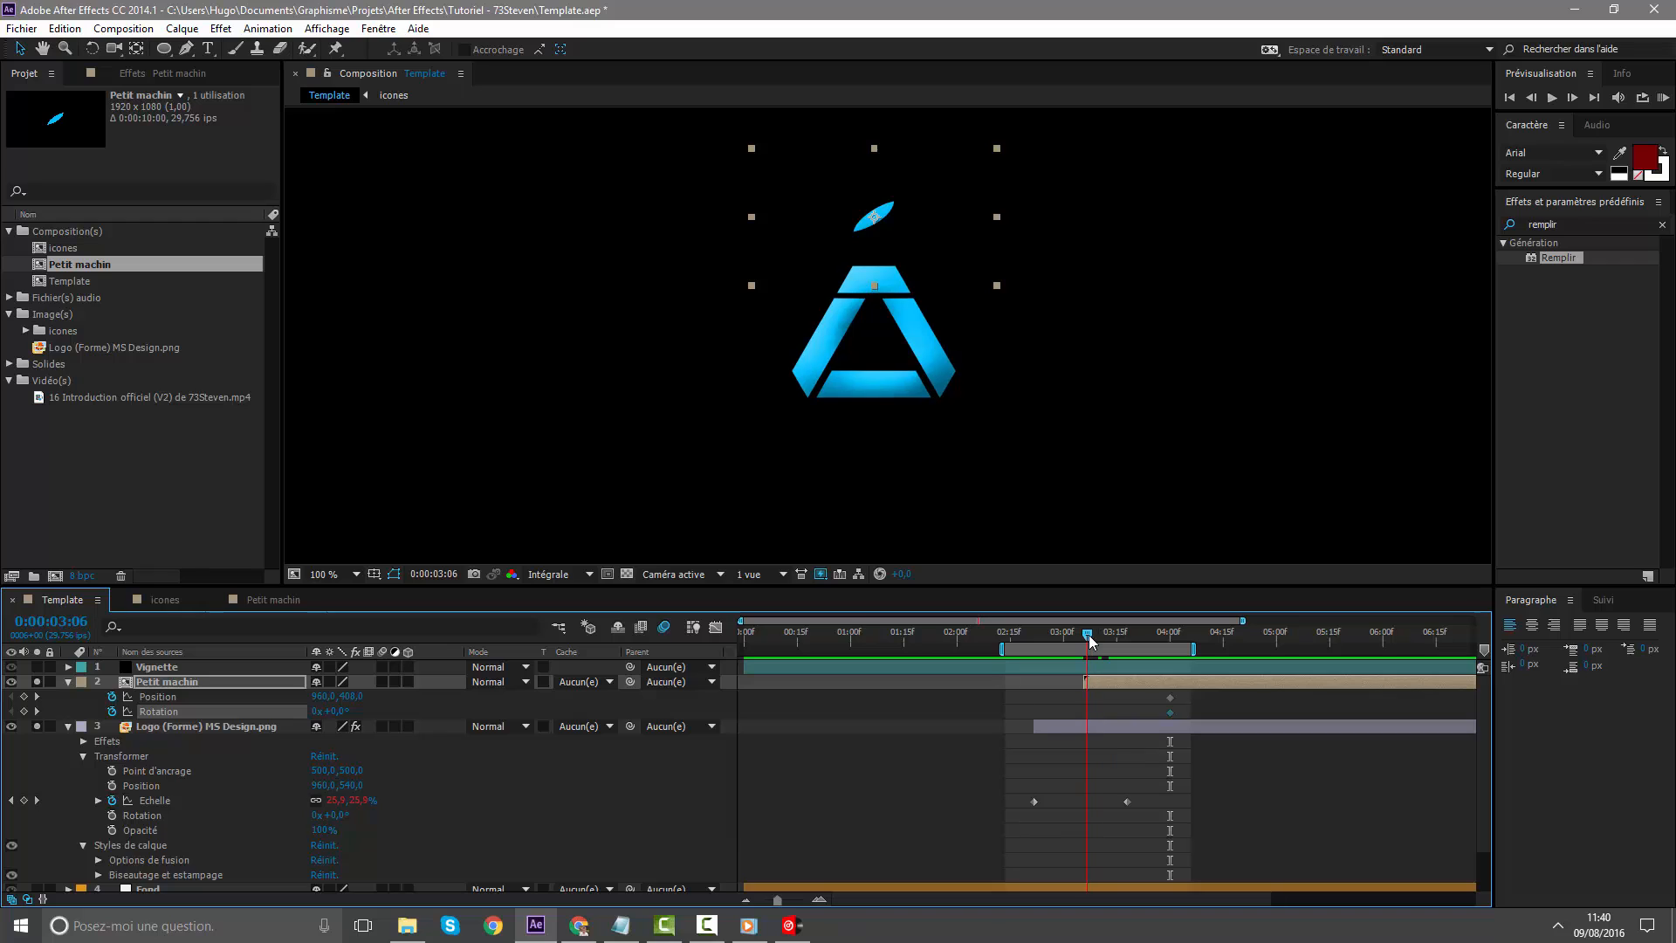
scroll(989, 356, "up", 2)
key("space")
left_click_drag(917, 195, 917, 617)
left_click_drag(906, 430, 909, 384)
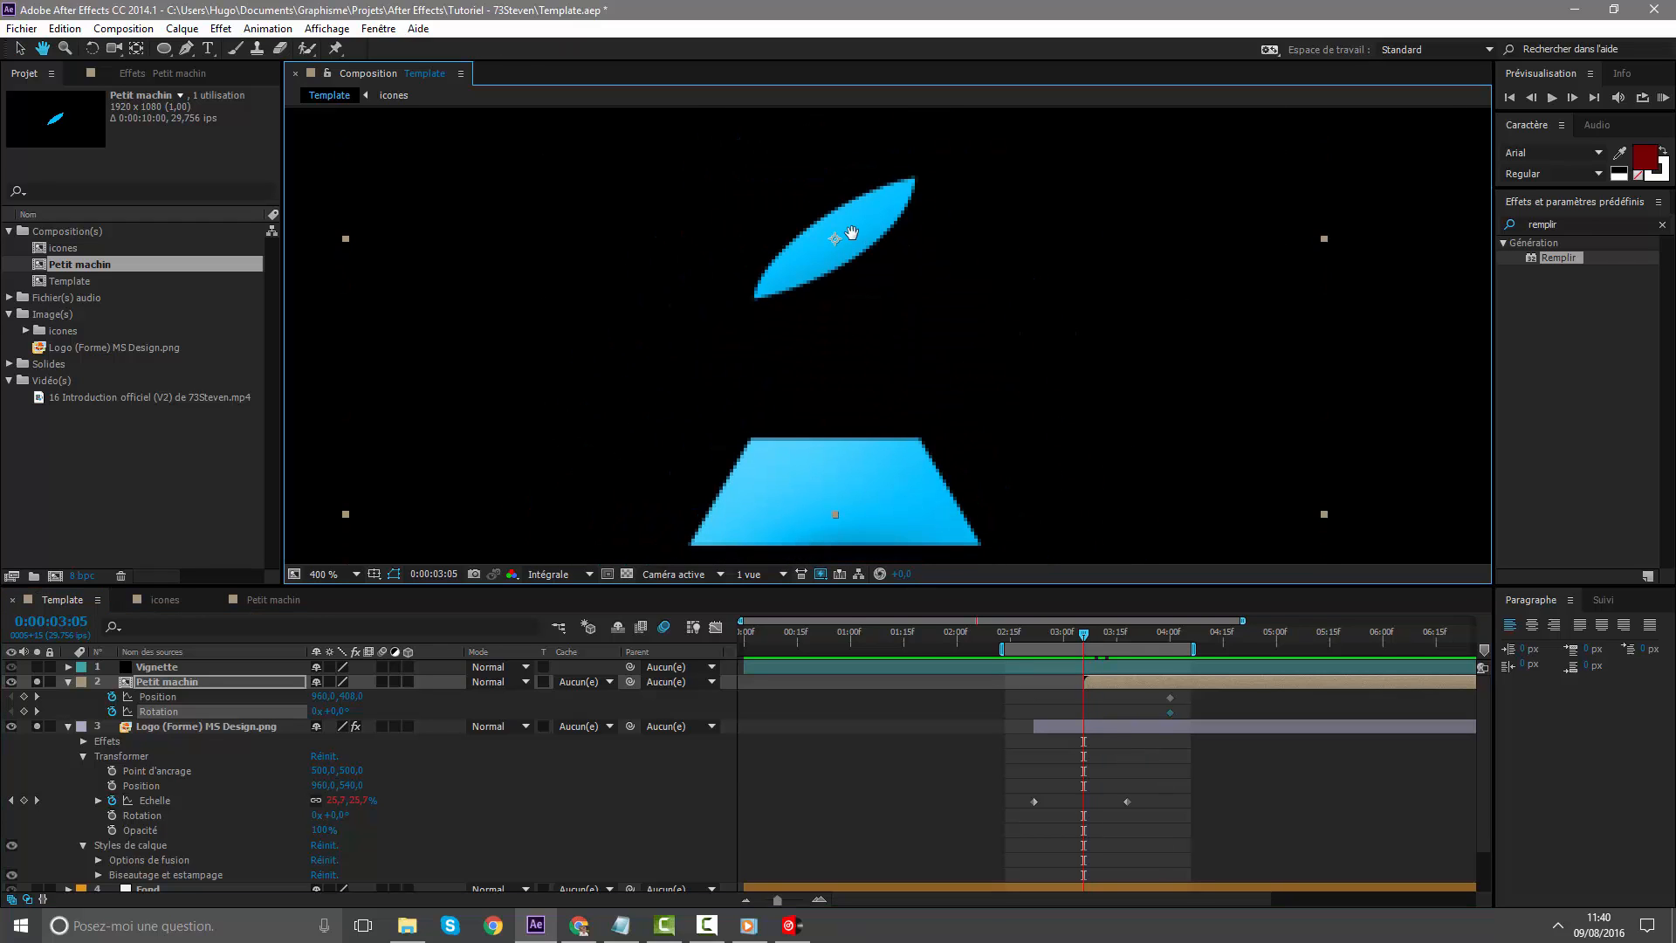
scroll(850, 233, "up", 3)
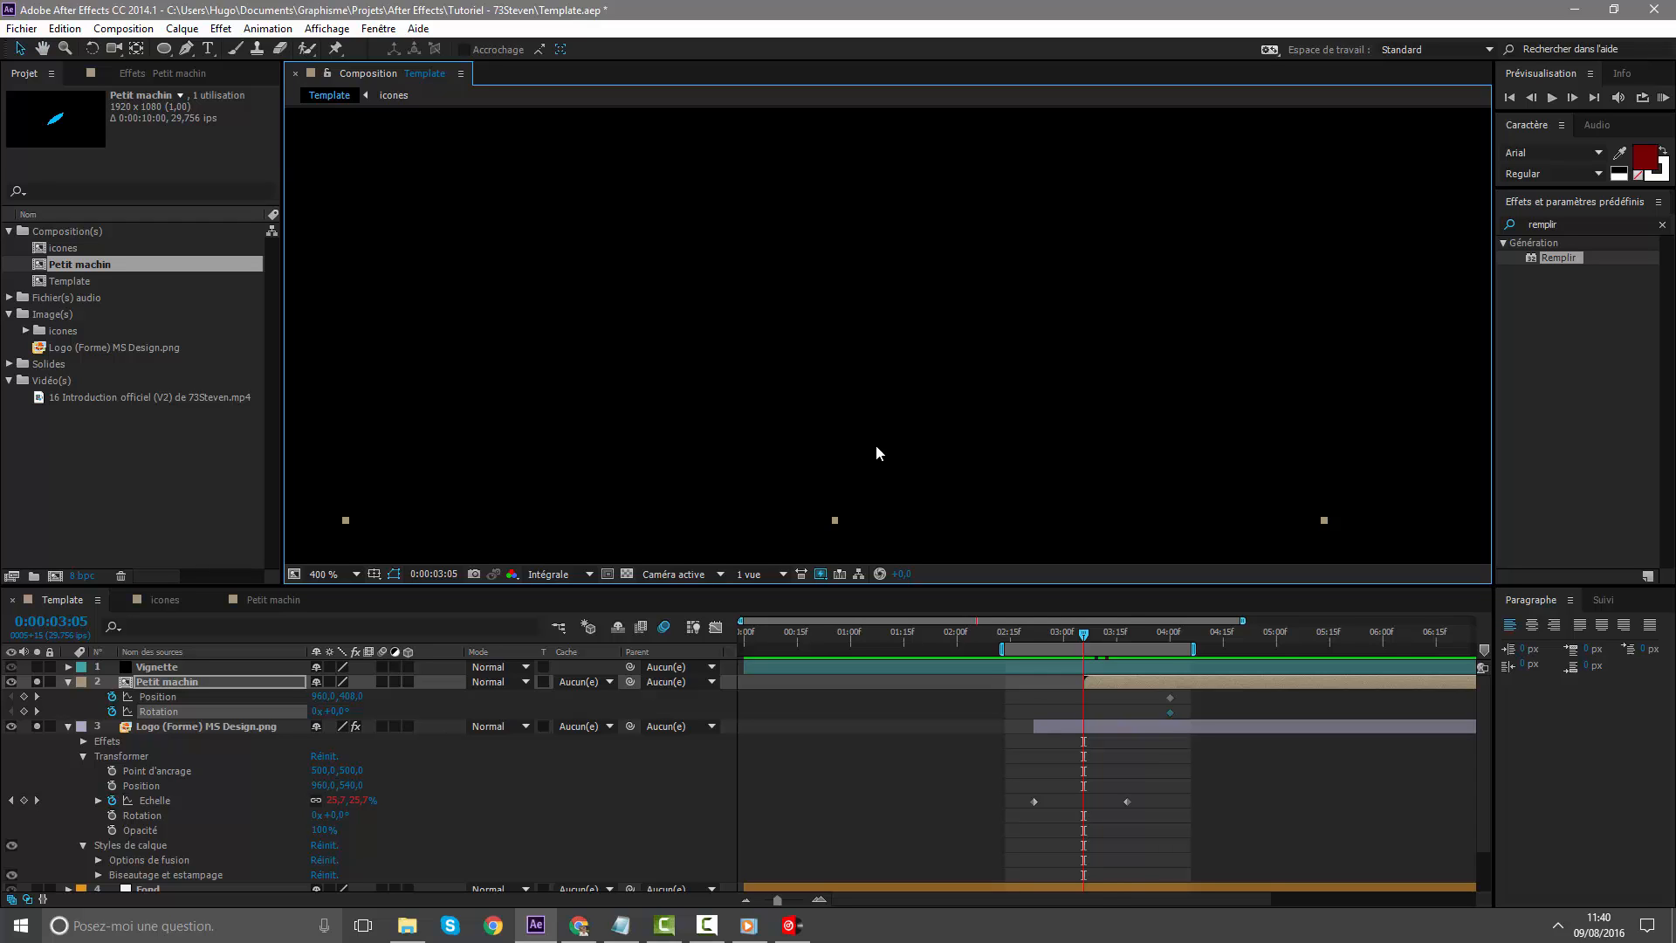
key("ctrl+z")
key("space")
left_click_drag(900, 455, 921, 170)
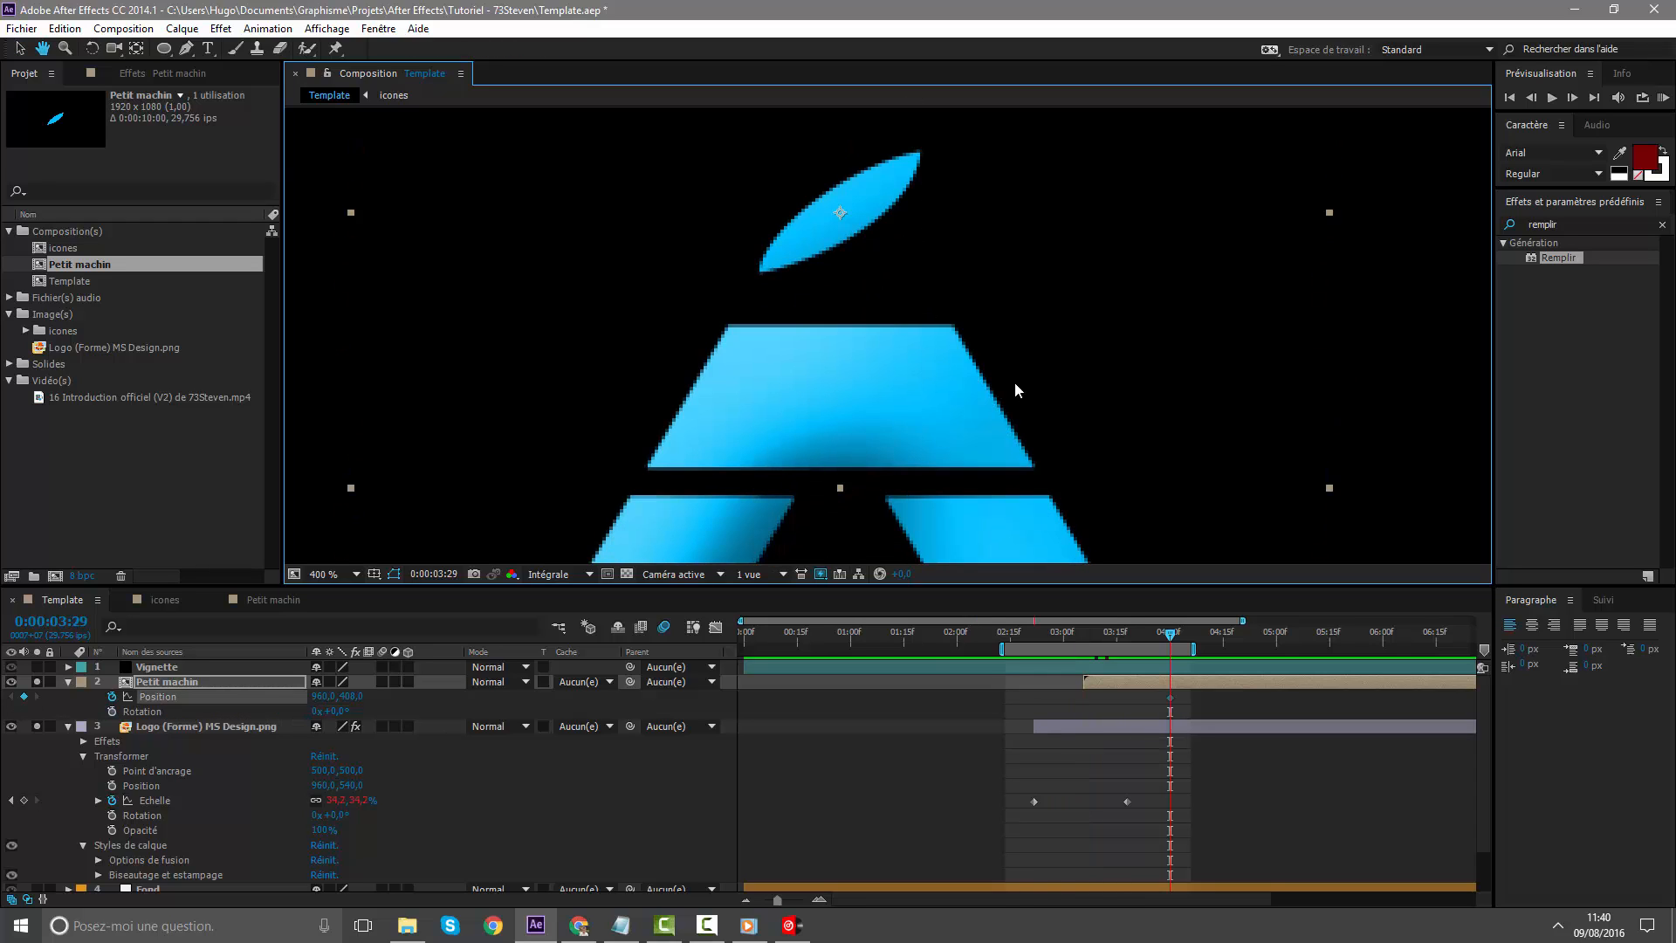
left_click(112, 711)
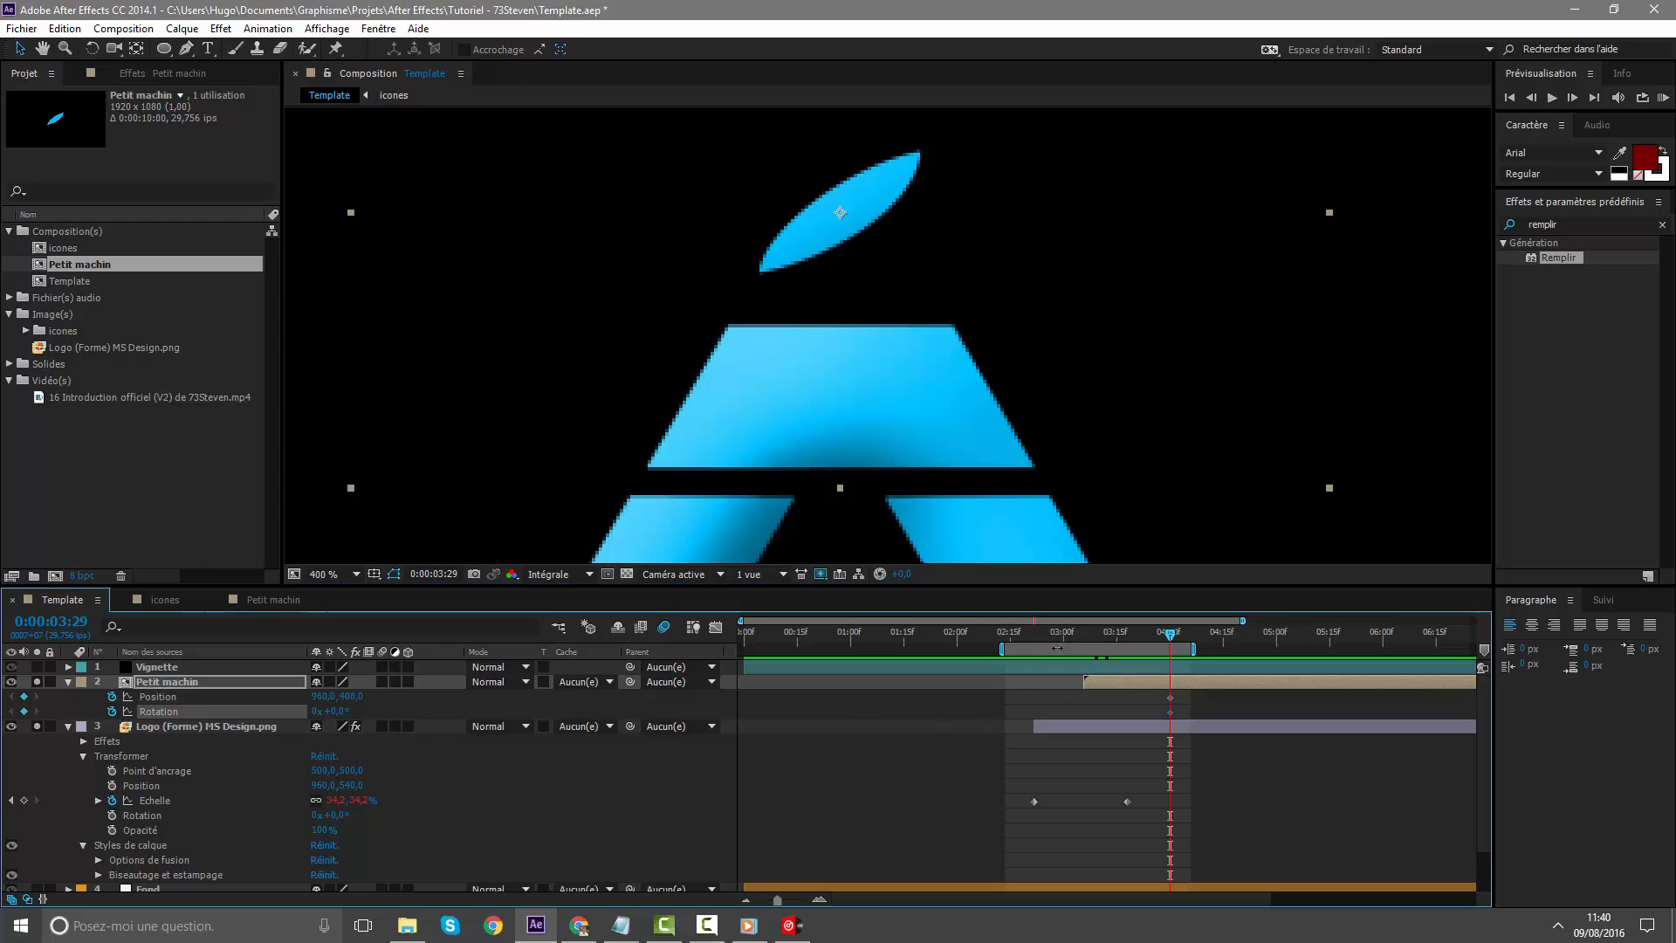
At 0:00:03:05, lower the leaf straight down onto the logo's top piece and rotate it clockwise until it lies horizontal
left_click(1083, 637)
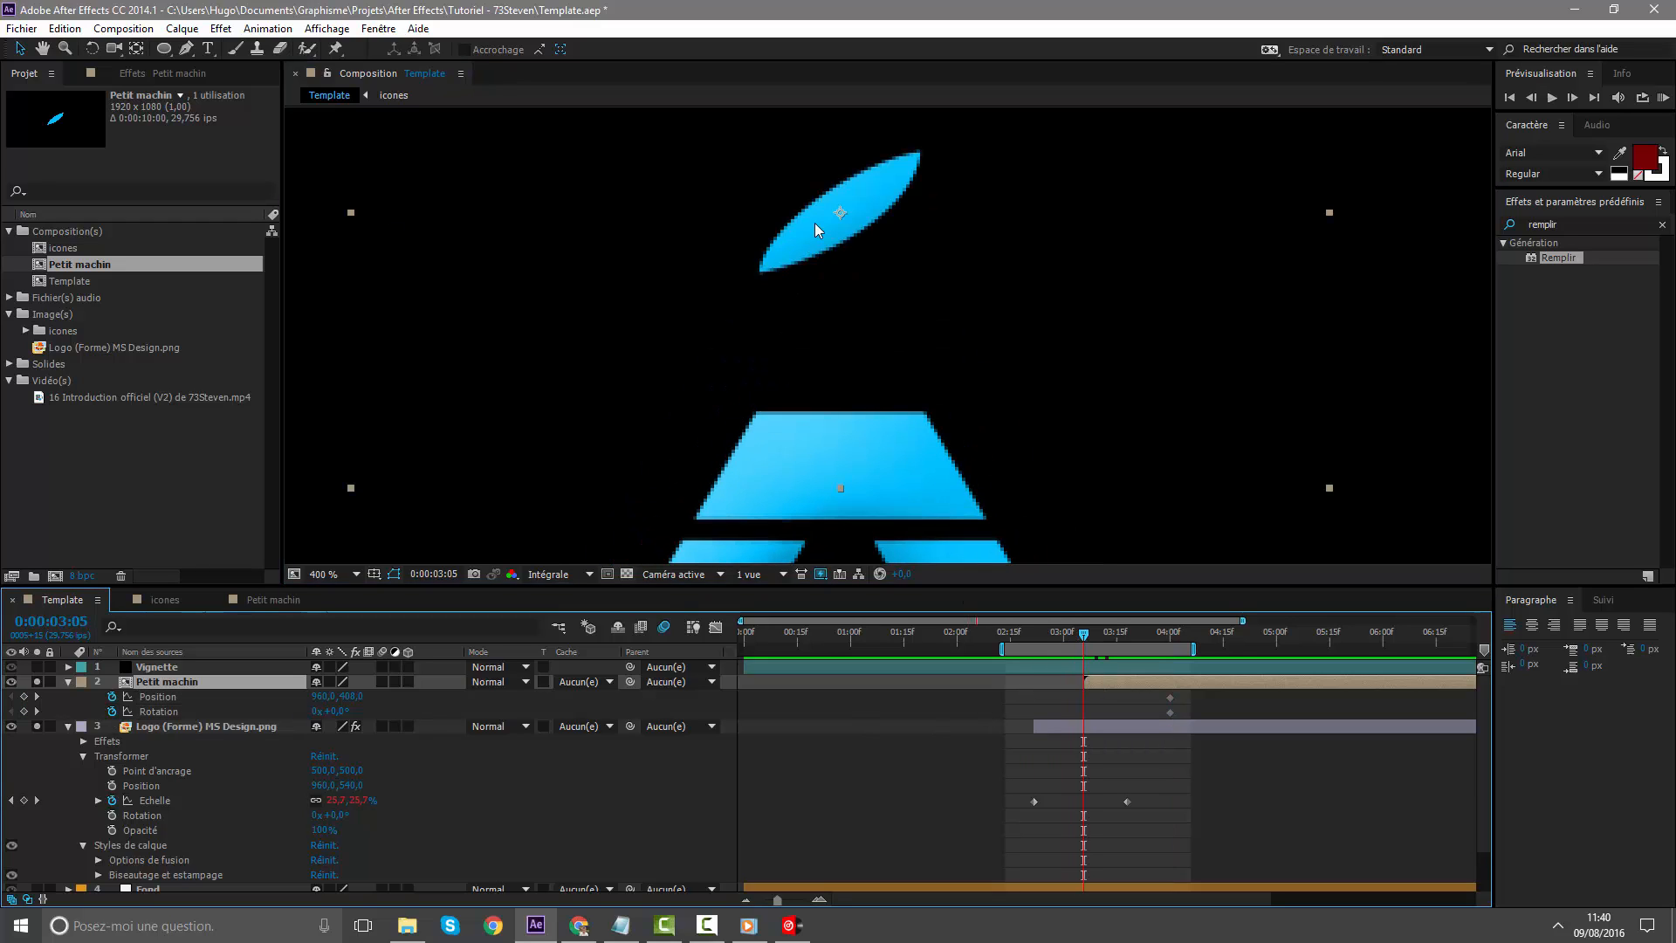
left_click_drag(815, 228, 826, 467)
key("r")
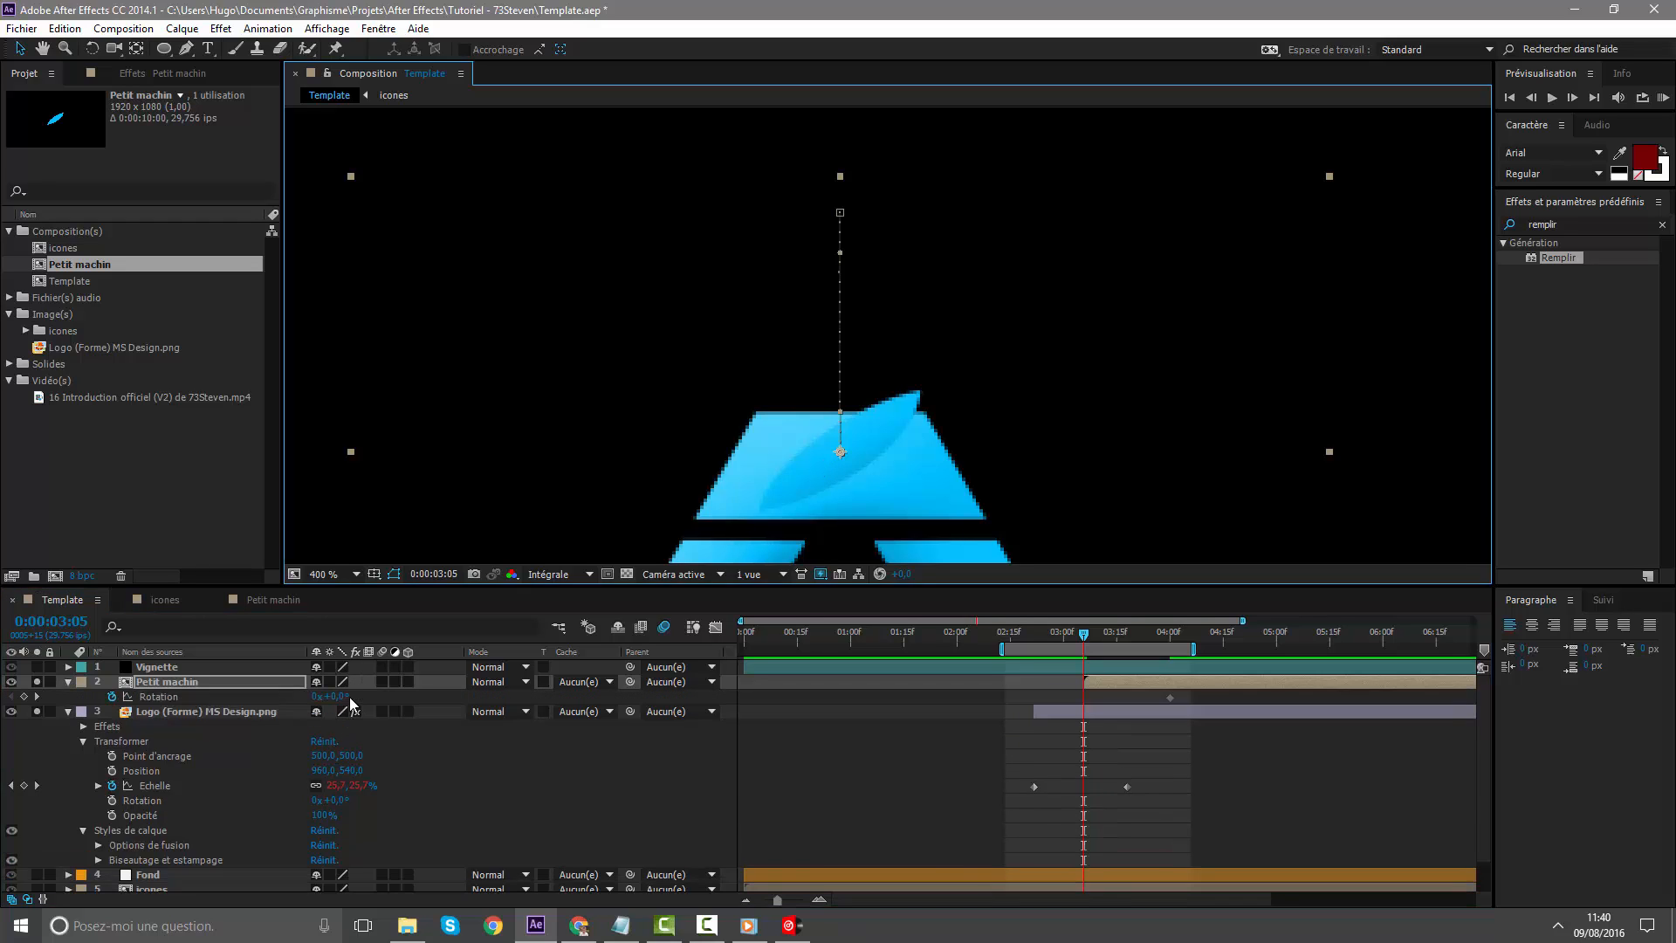
left_click_drag(332, 696, 644, 694)
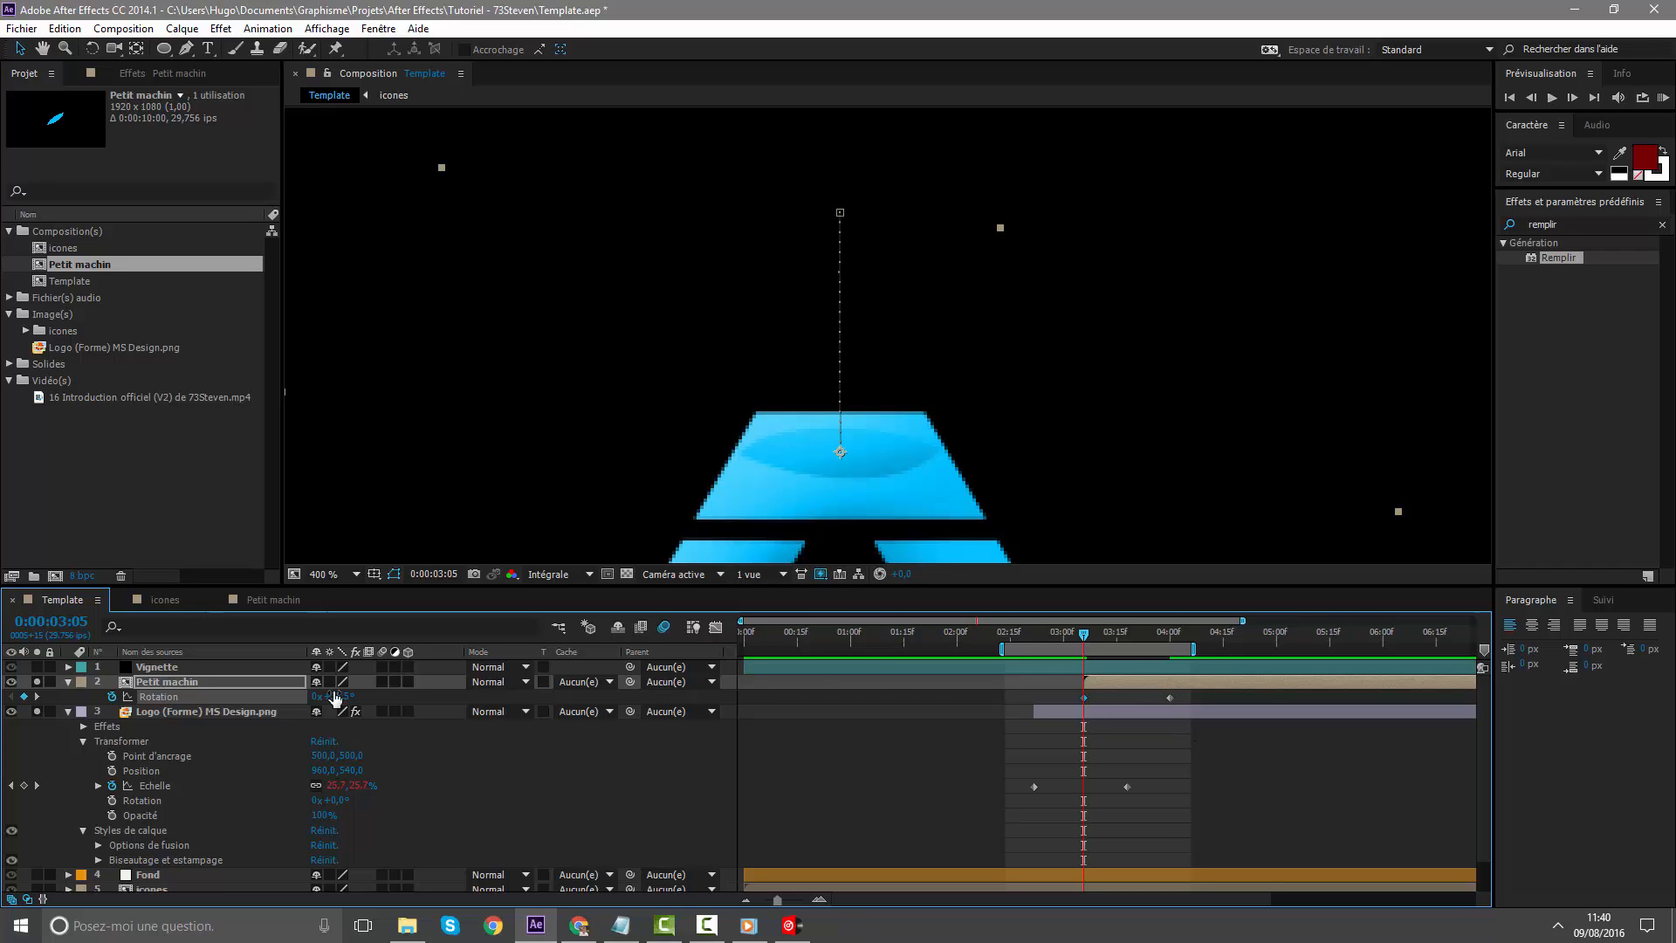
Move the Petit machin layer below the logo layer and scrub the playhead to 0:00:03:08
left_click(186, 671)
left_click_drag(185, 679, 220, 779)
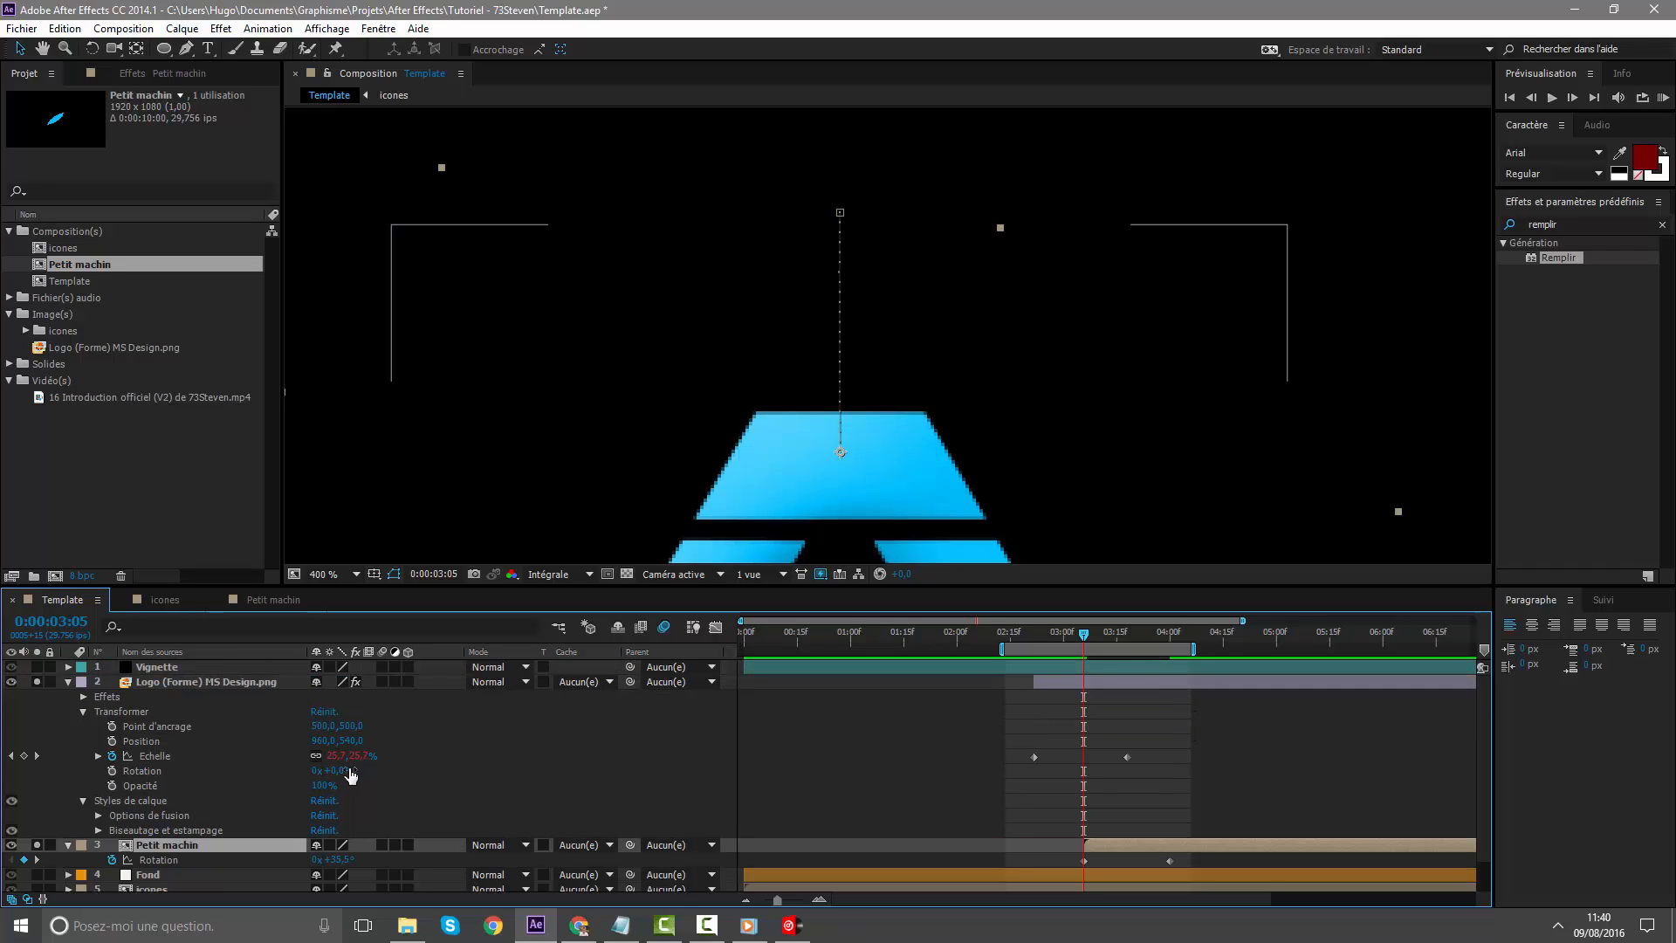
key("comma")
left_click(1162, 738)
scroll(1077, 522, "down", 2)
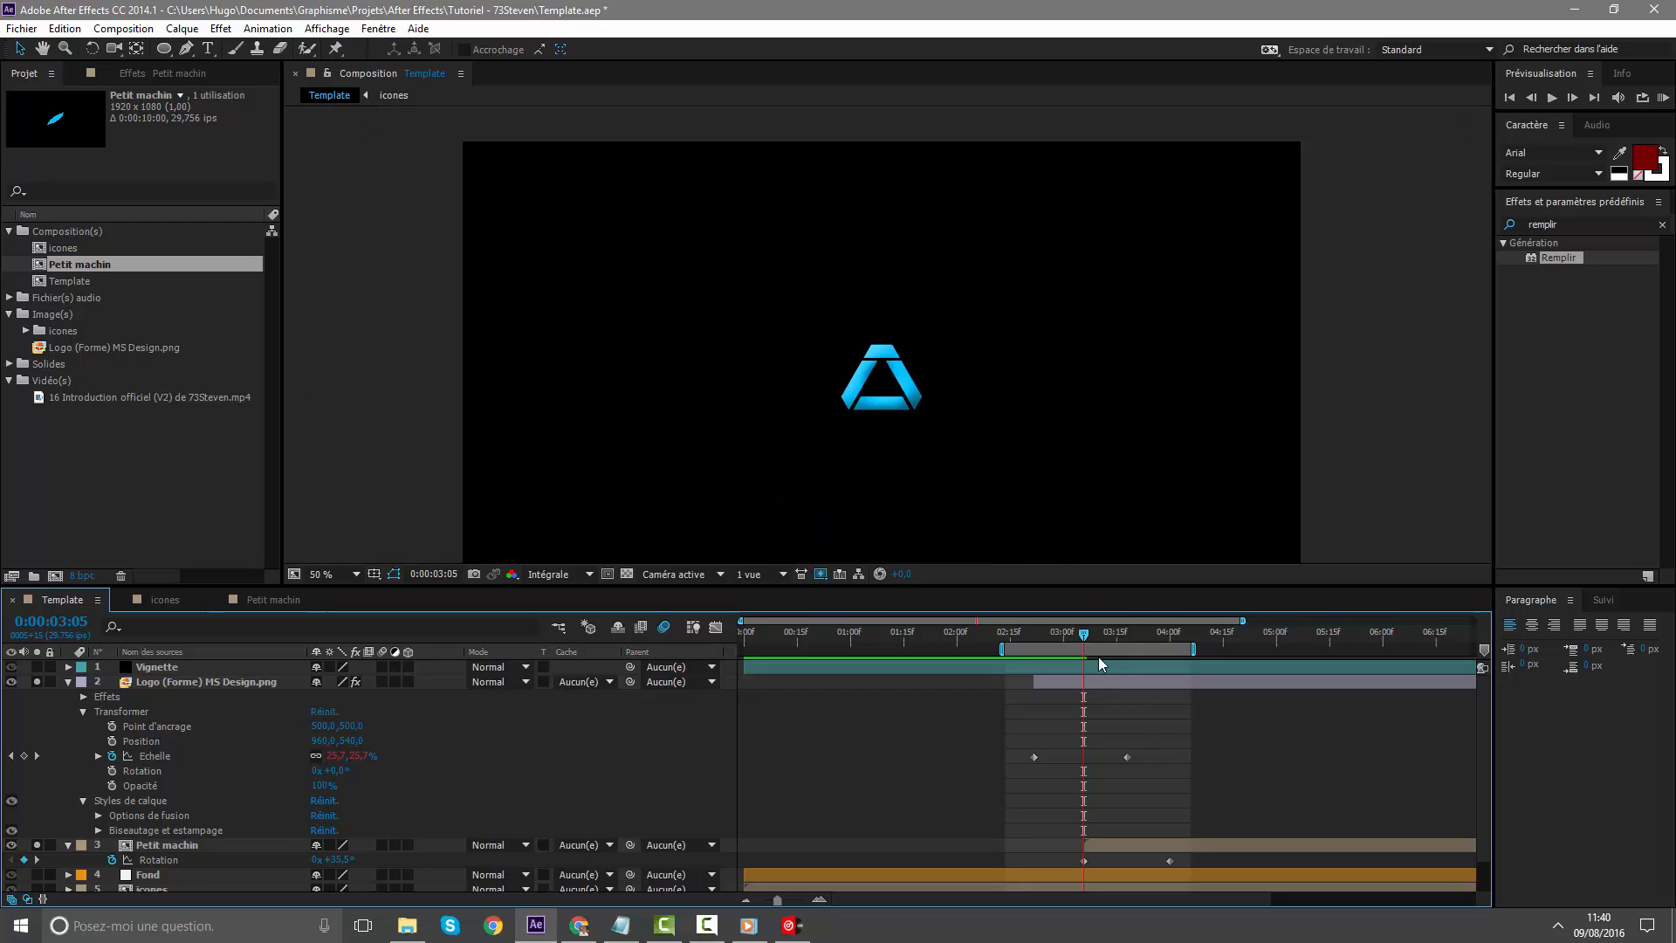
mouse_move(1084, 634)
left_mouse_down()
mouse_move(1170, 636)
mouse_move(1024, 636)
mouse_move(1192, 644)
mouse_move(1095, 649)
left_mouse_up()
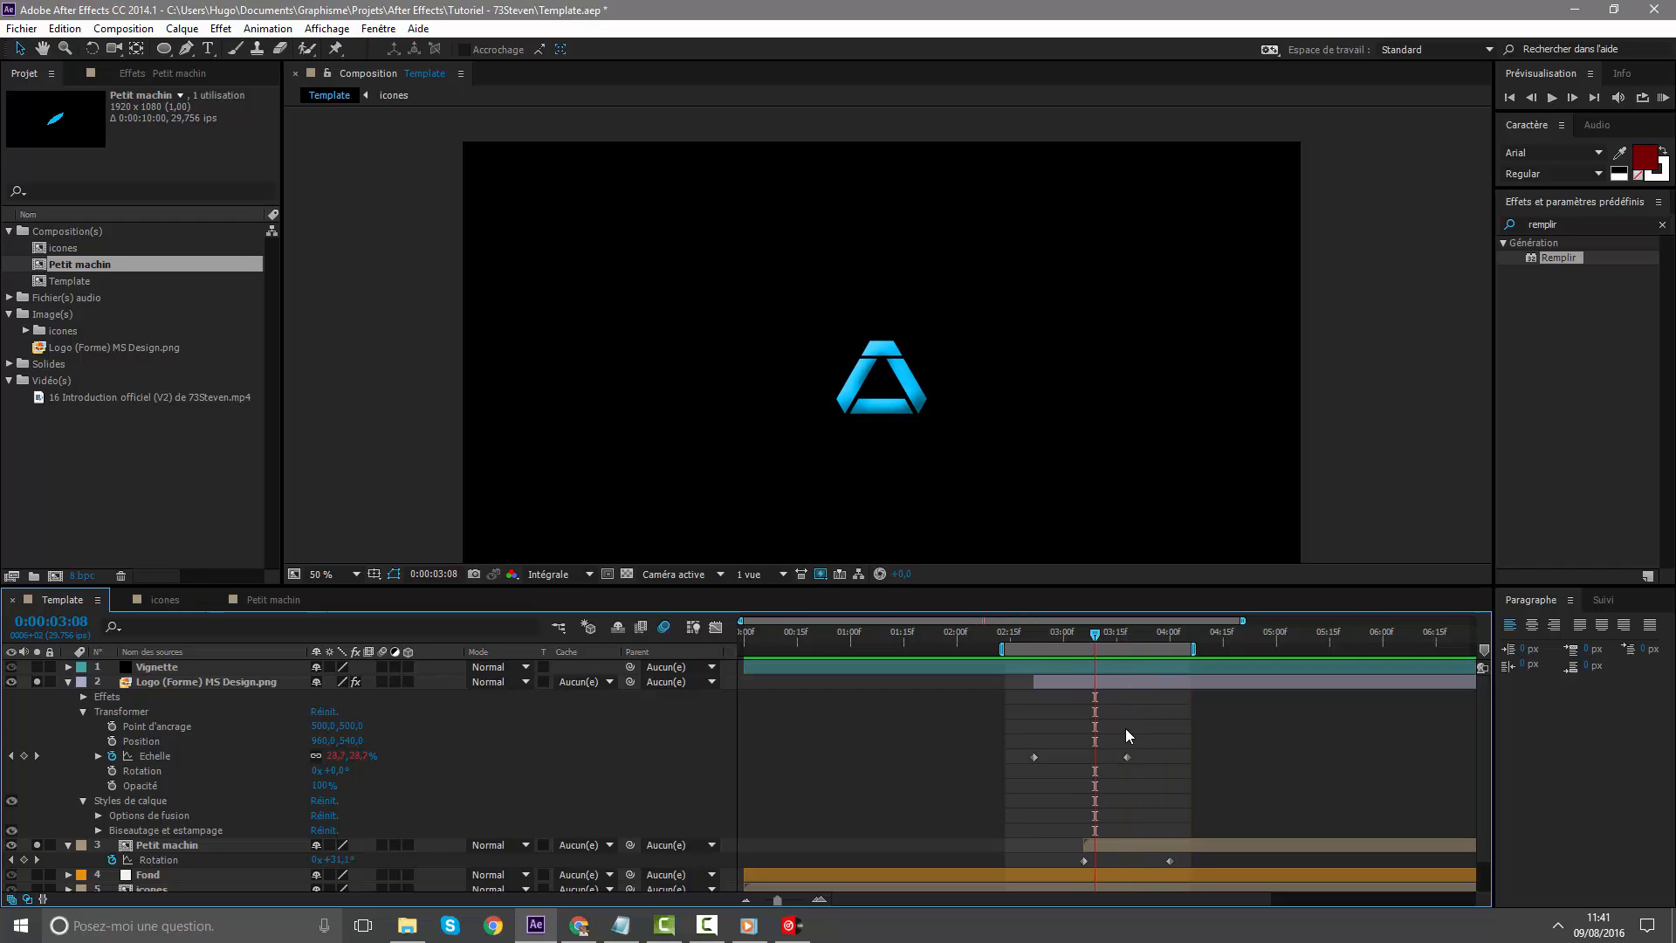
Show the Petit machin layer's position and rotation keyframes and choose Bounce easing in the Ease and Wizz script
left_click(178, 683)
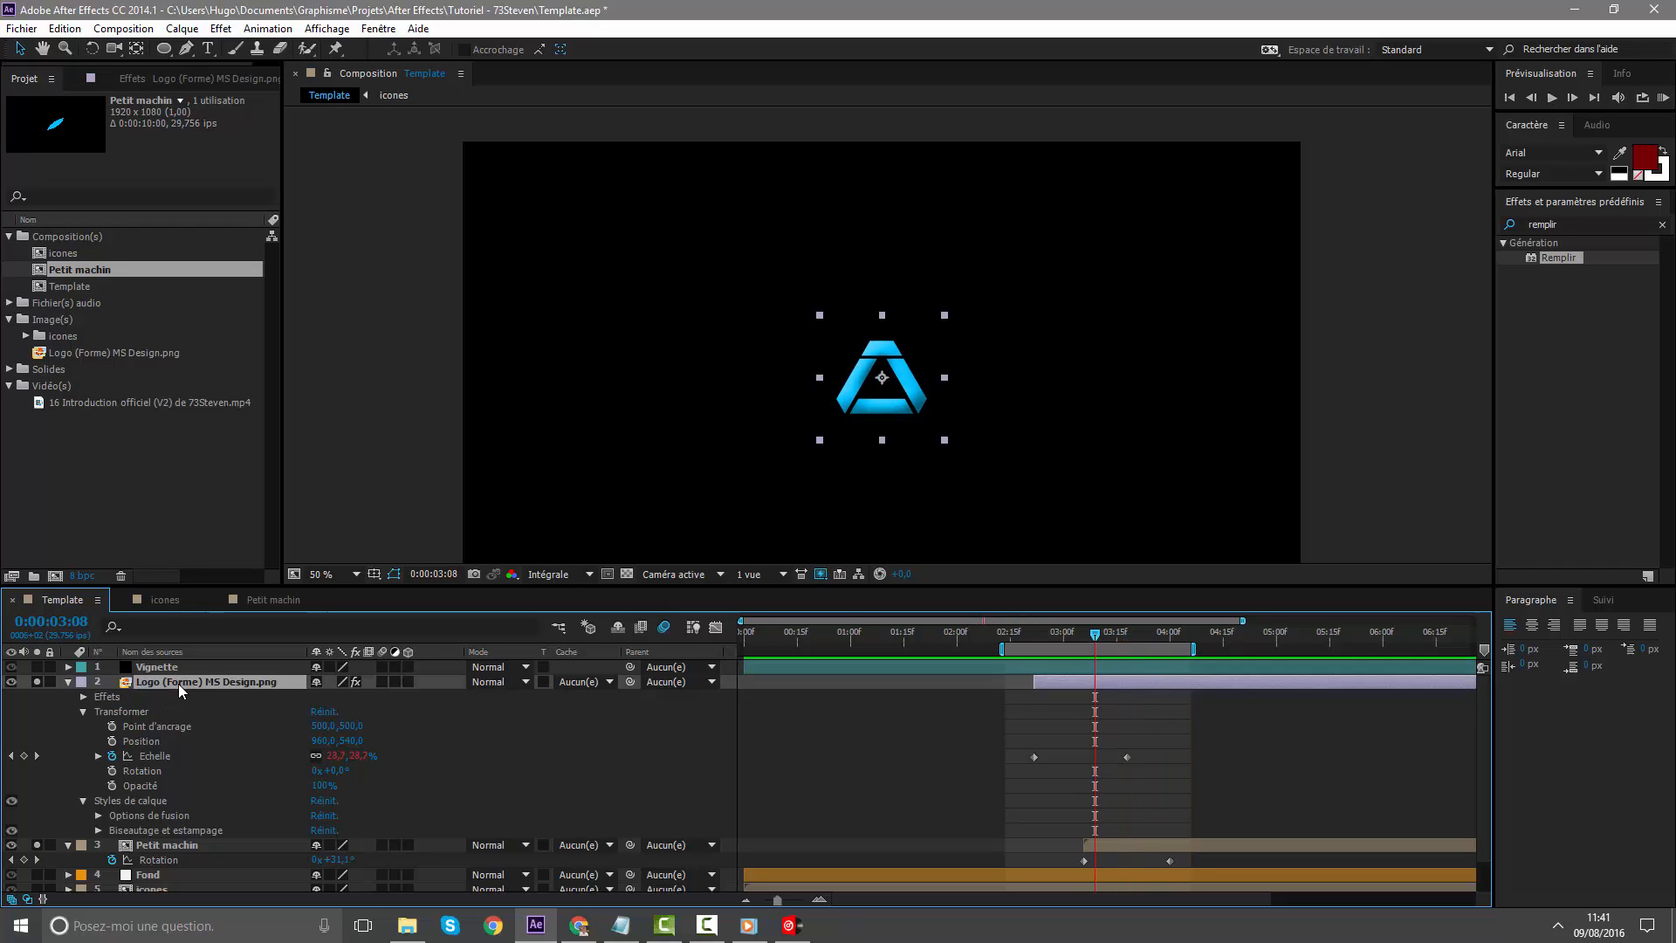
left_click(197, 845)
key("shift+p")
scroll(1046, 695, "down", 2)
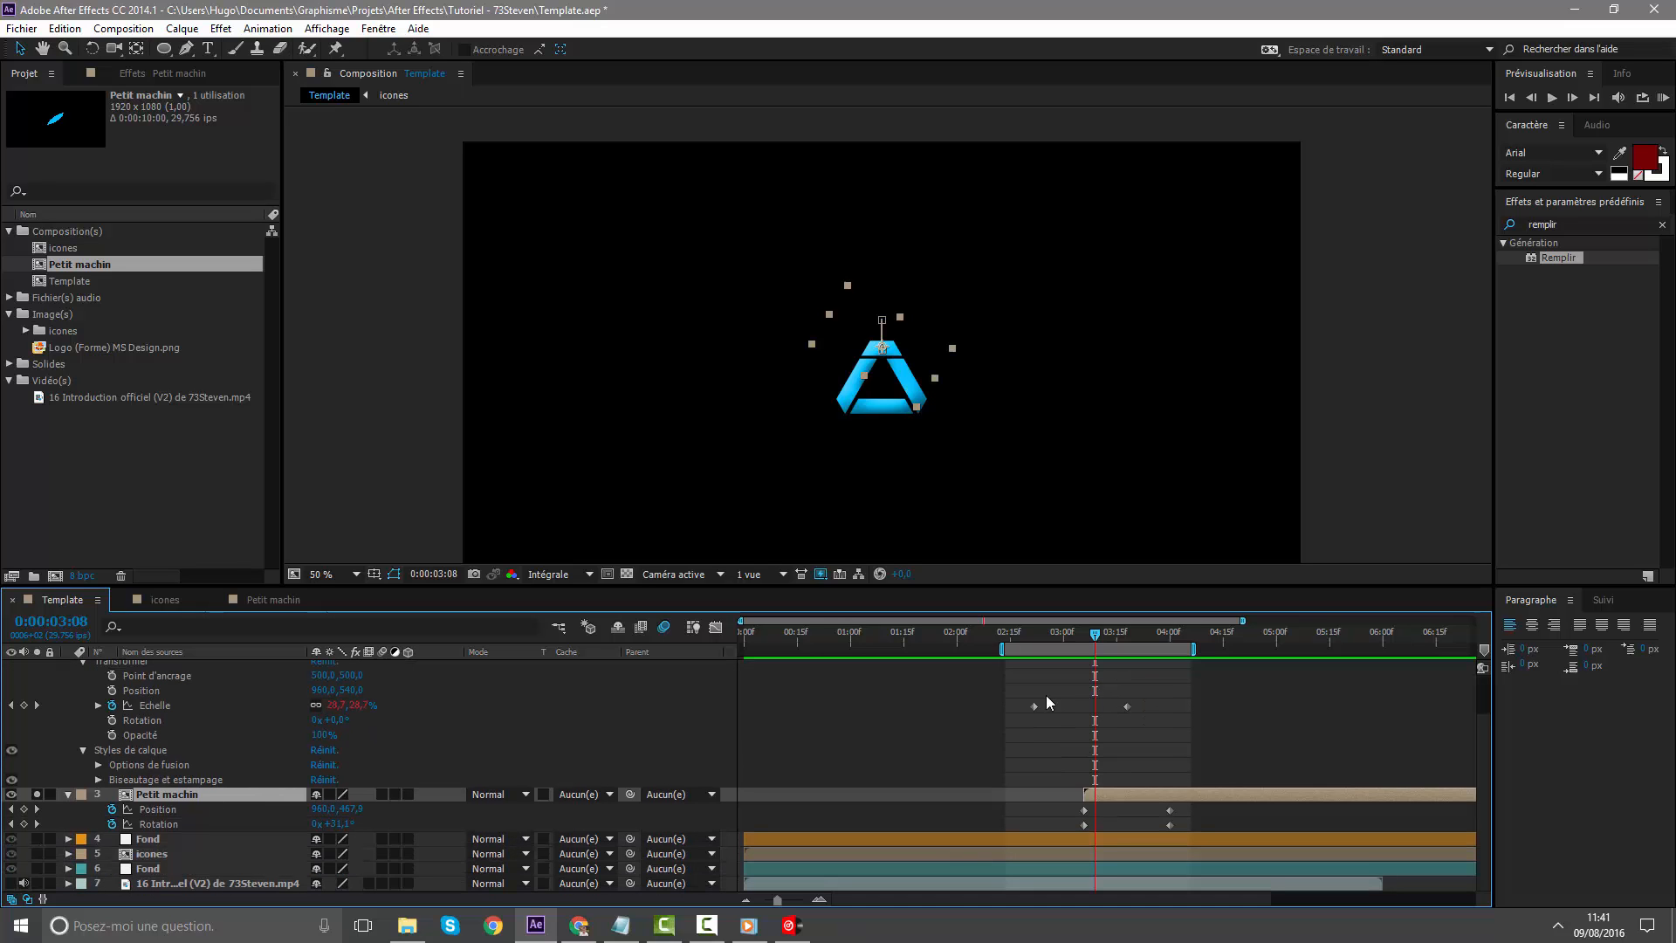
left_click(28, 31)
mouse_move(213, 531)
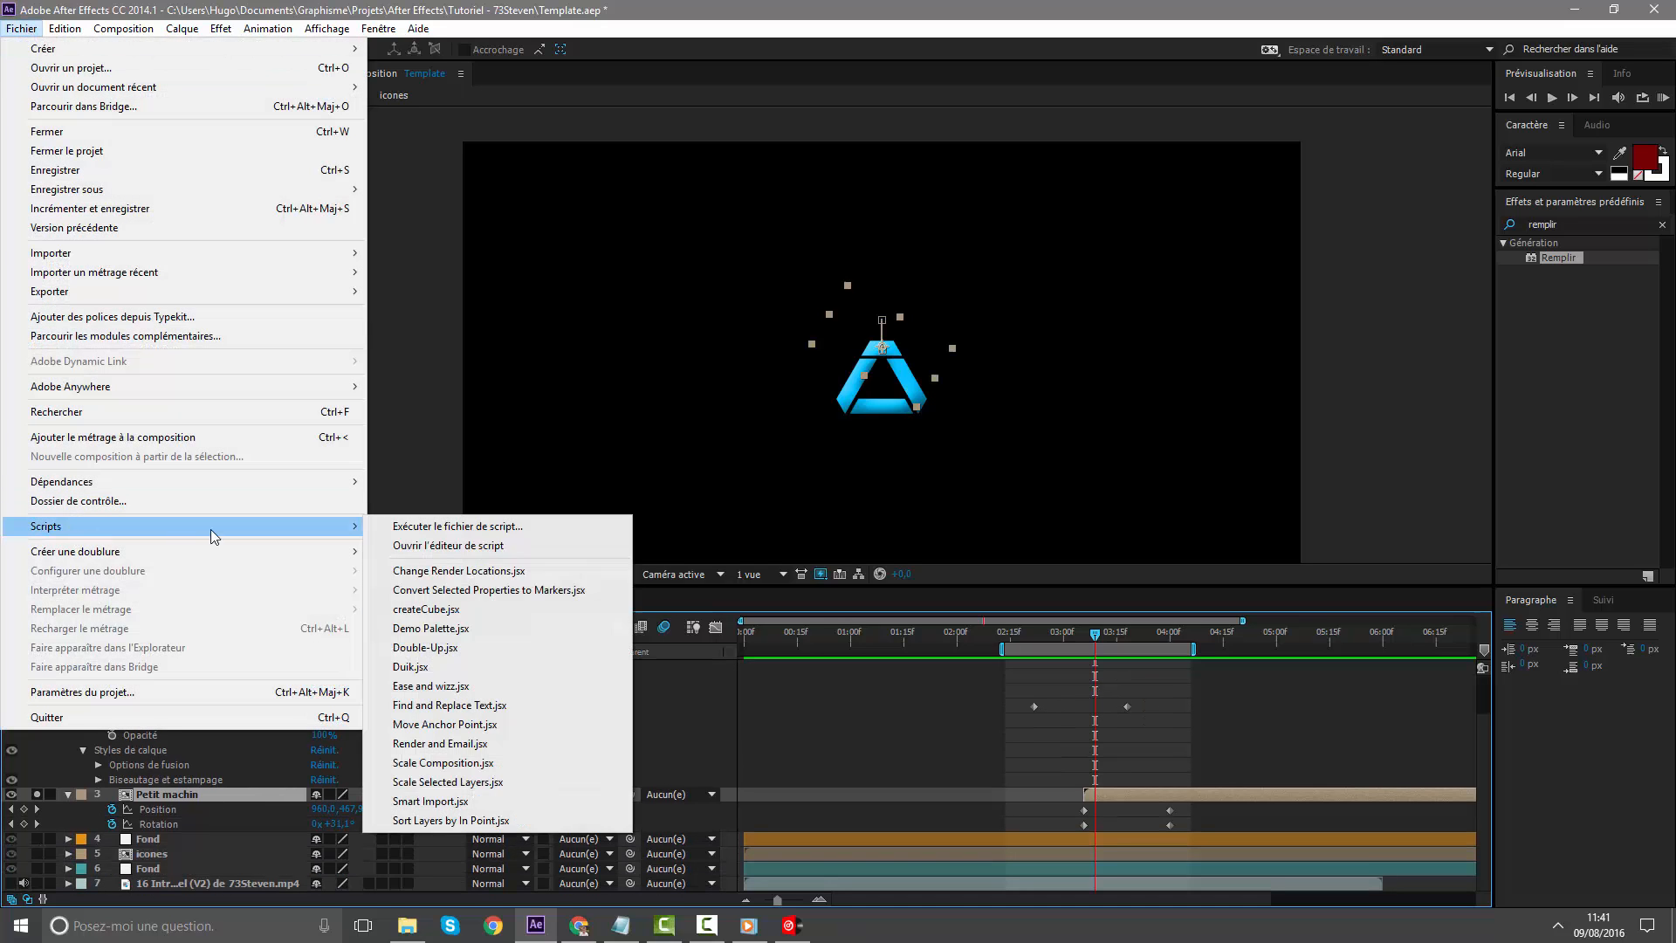
left_click(512, 685)
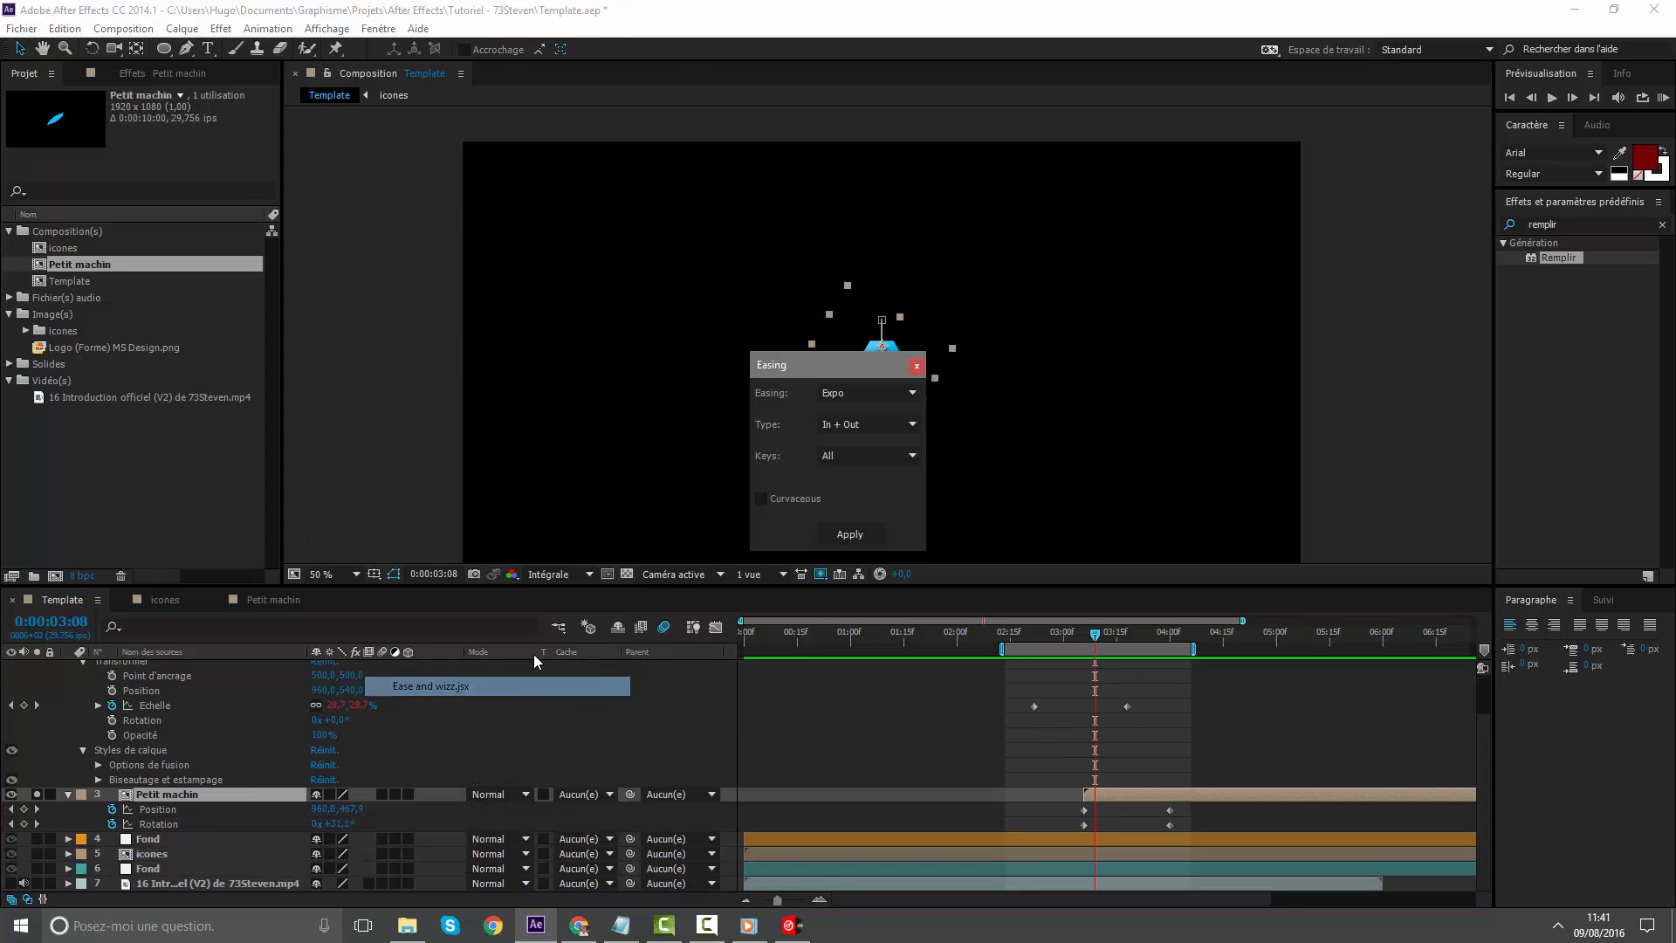
left_click(840, 395)
left_click(844, 543)
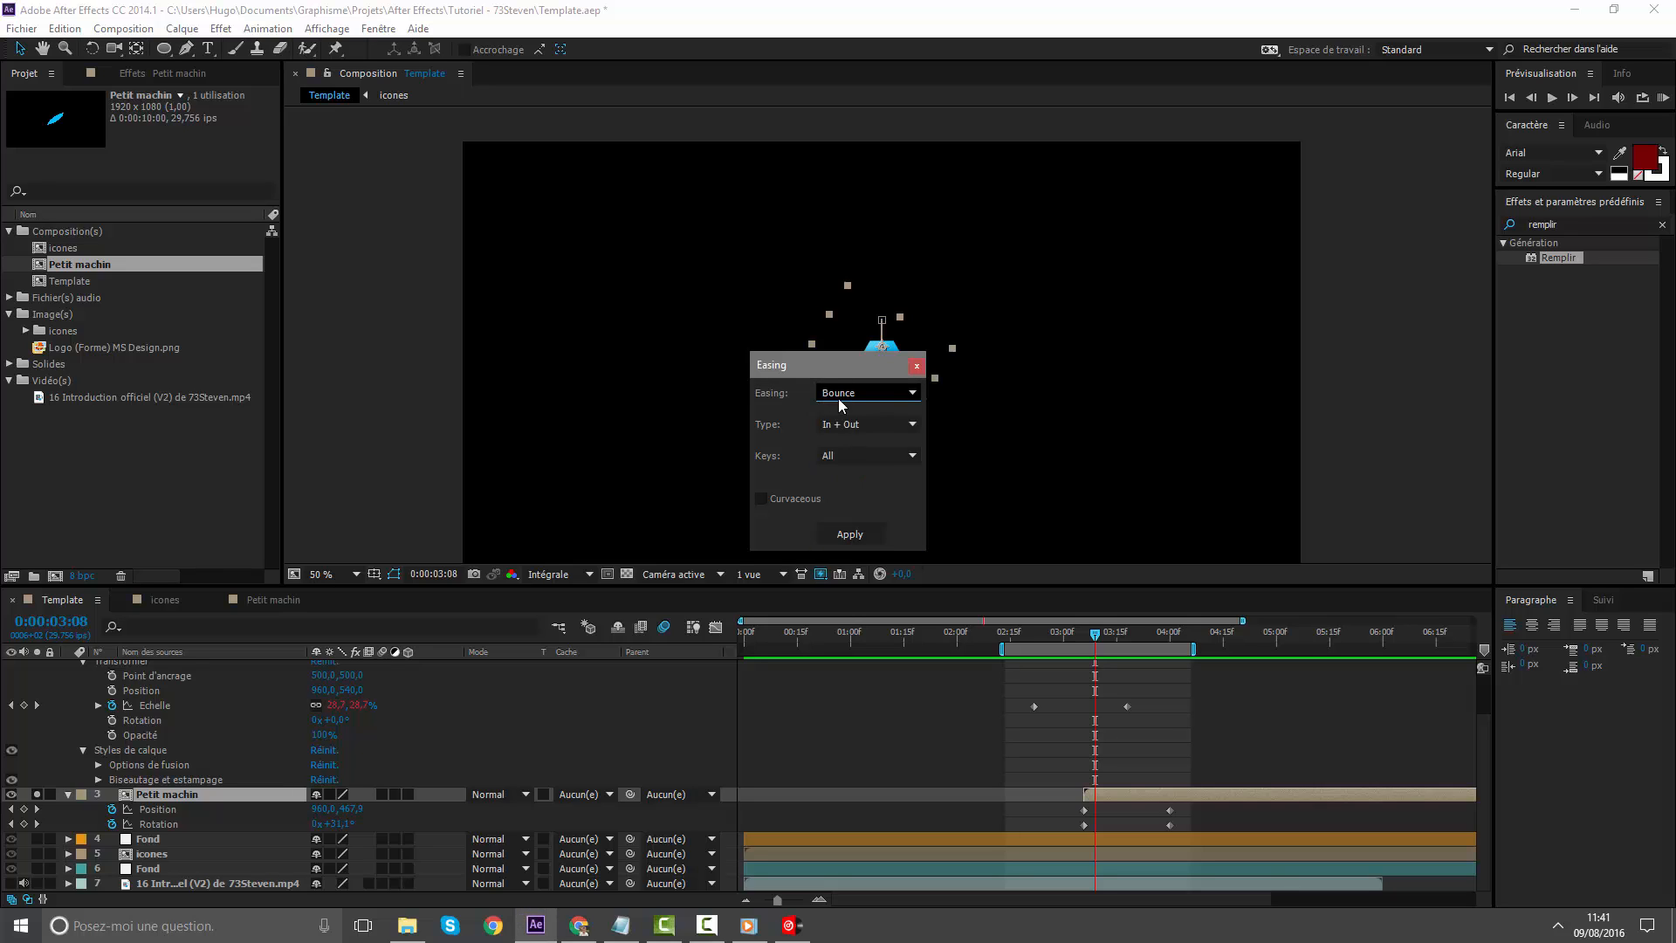
left_click_drag(827, 371, 348, 380)
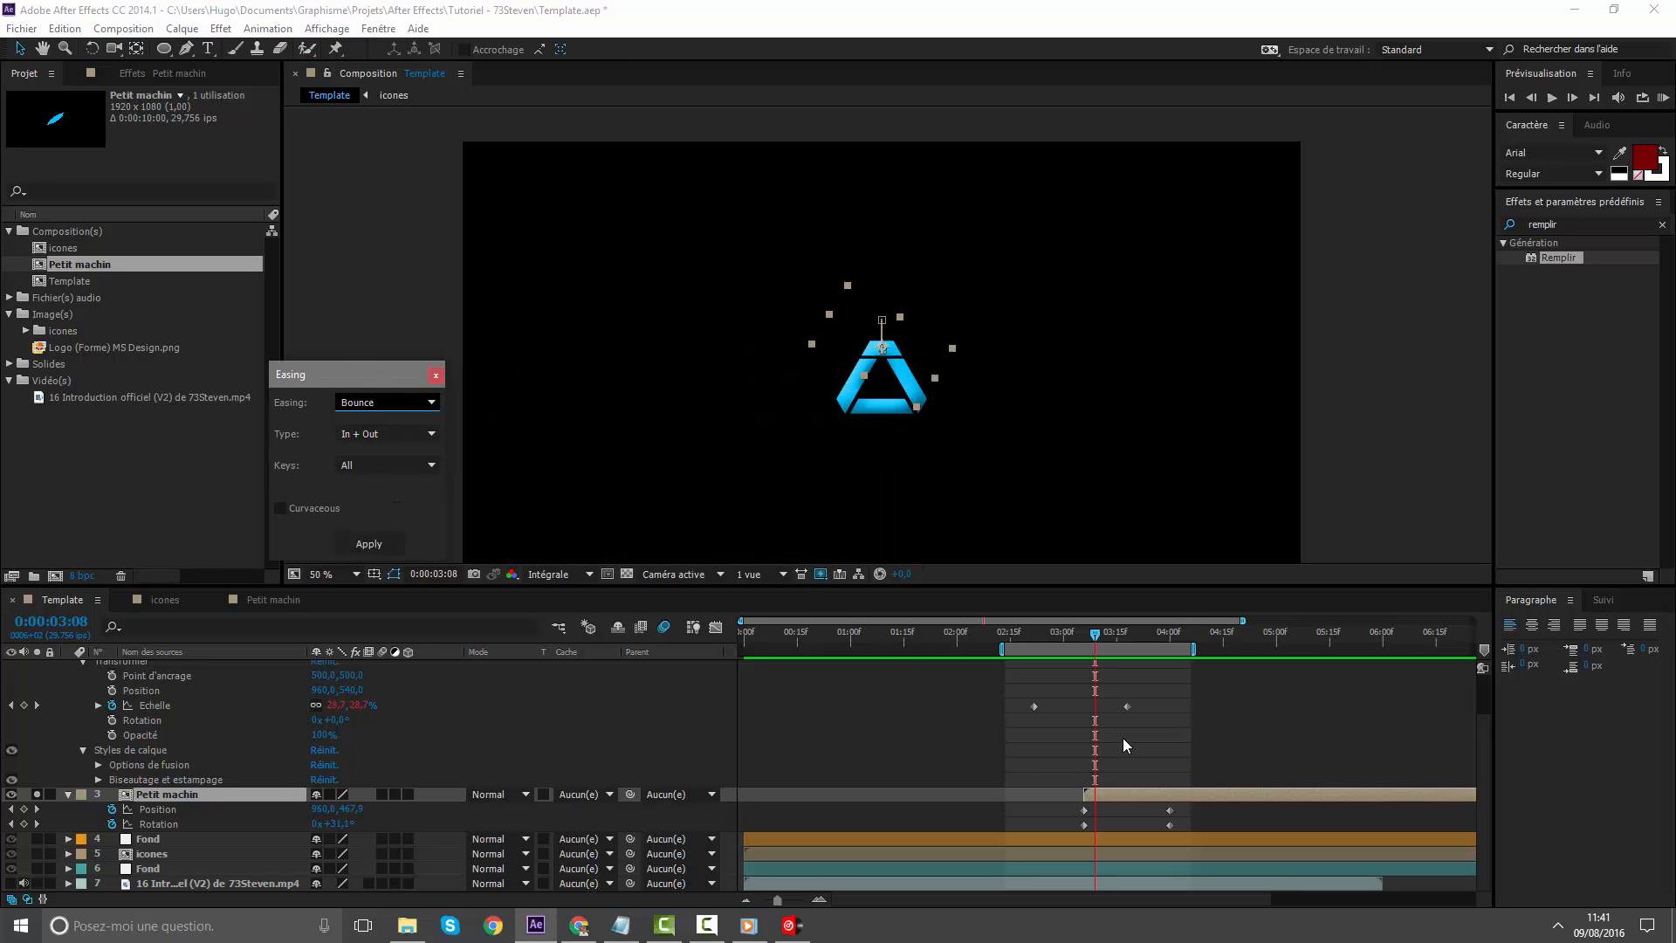
Apply the Bounce easing with type Out to the leaf's selected position and rotation keyframes
left_click_drag(1187, 805, 1060, 829)
left_click(407, 437)
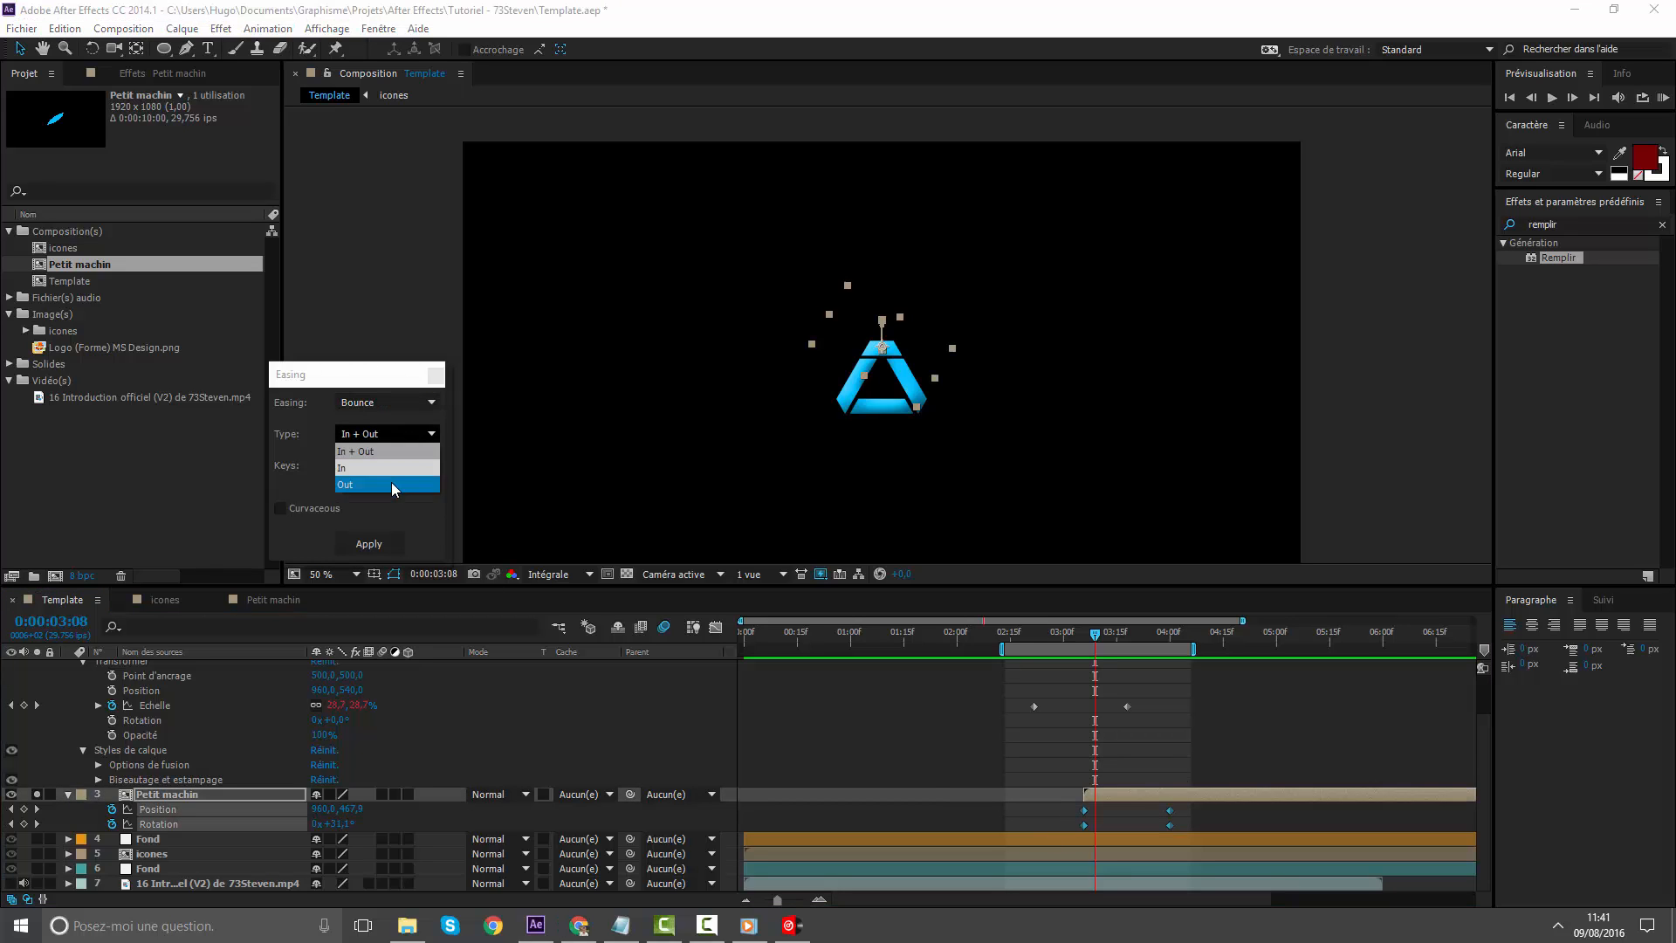
left_click(395, 487)
left_click(376, 545)
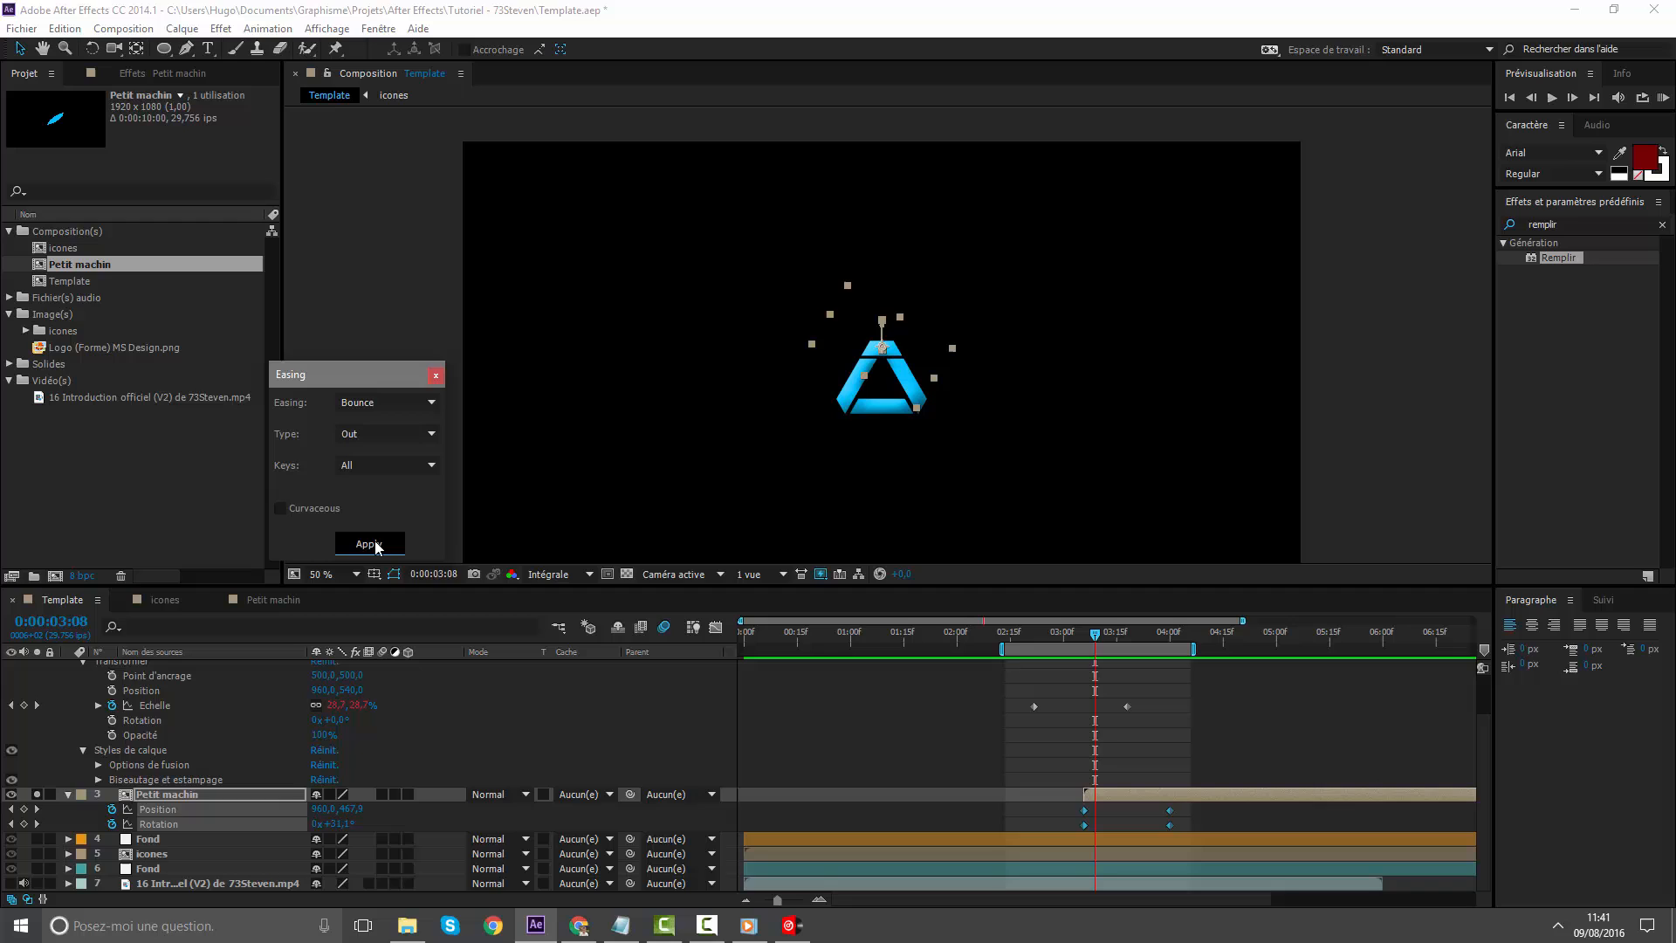
Shift the Petit machin layer to start at about 0:00:03:14 and extend the work area to about 0:00:04:18
left_click(1071, 810)
mouse_move(1094, 634)
left_mouse_down()
mouse_move(1158, 635)
mouse_move(1076, 636)
left_mouse_up()
left_click_drag(1111, 796, 1138, 797)
left_click_drag(1203, 649, 1245, 649)
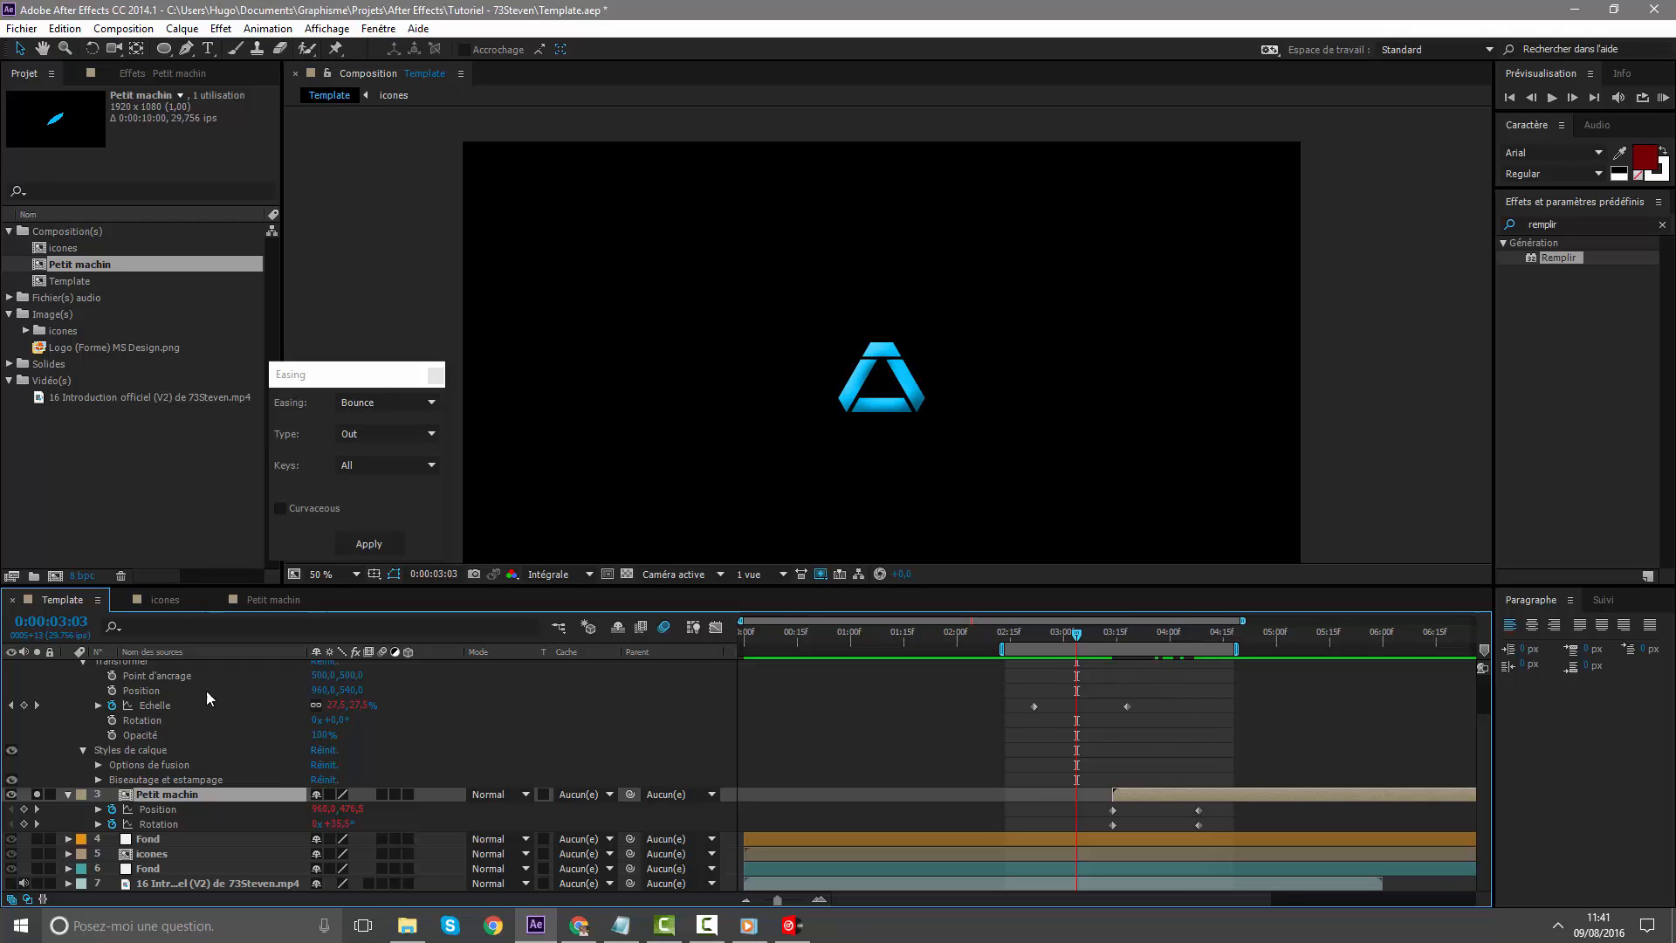
Turn off solo on the logo and Petit machin layers, preview the full animation, and collapse both layers
scroll(51, 713, "up", 3)
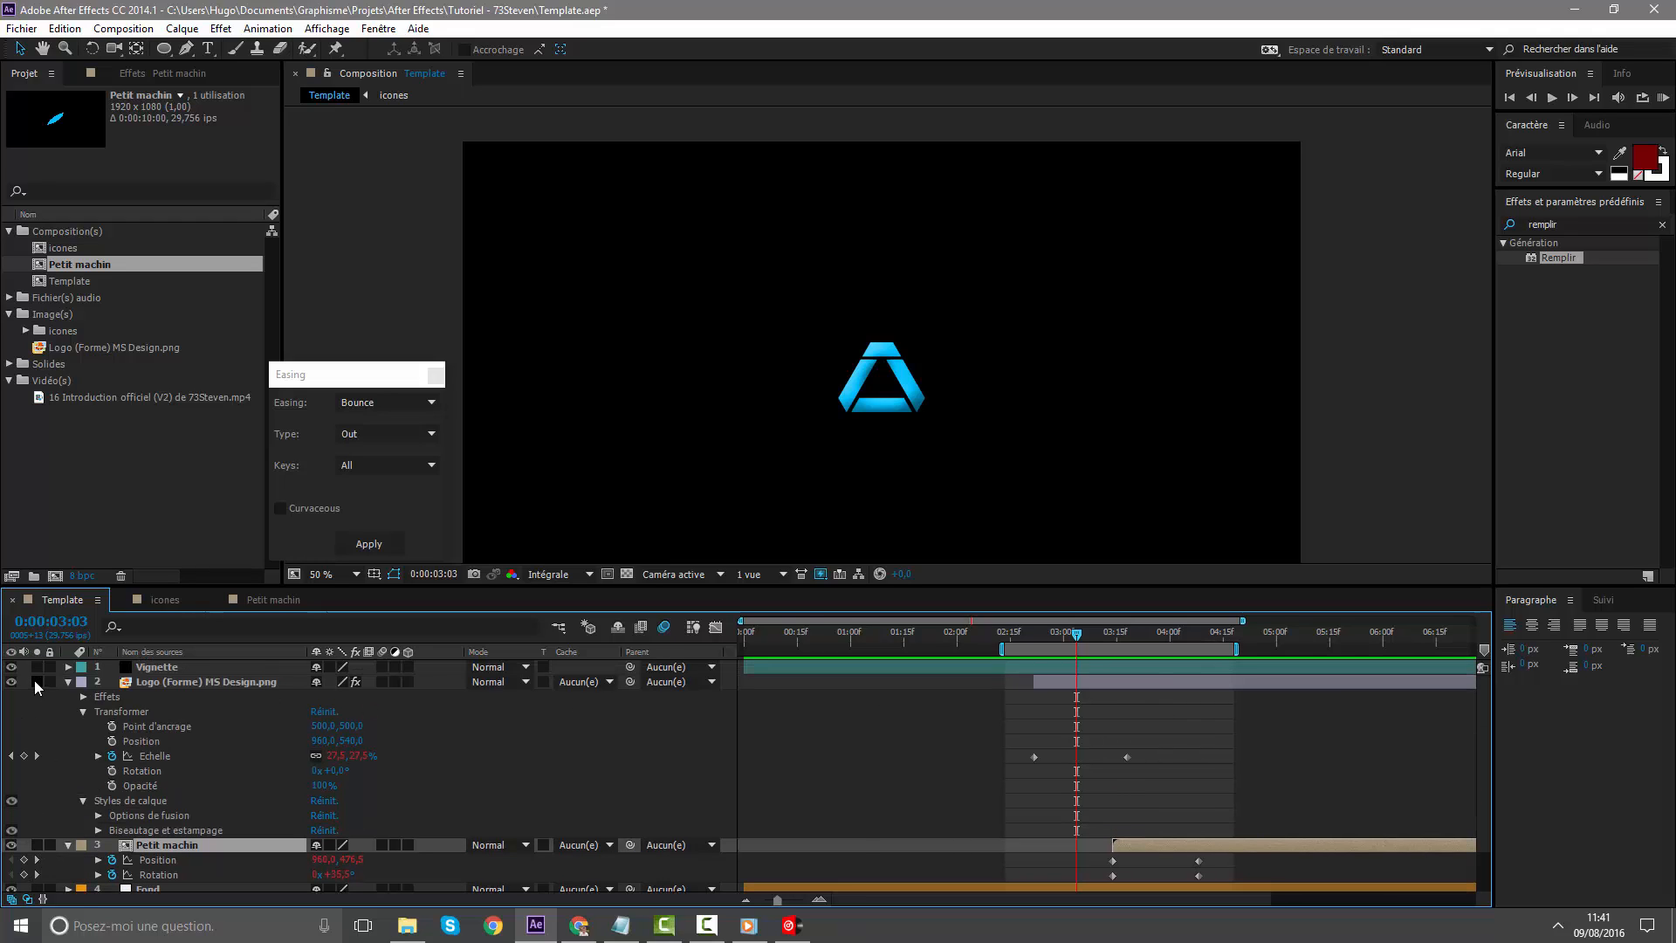
key("KP_0")
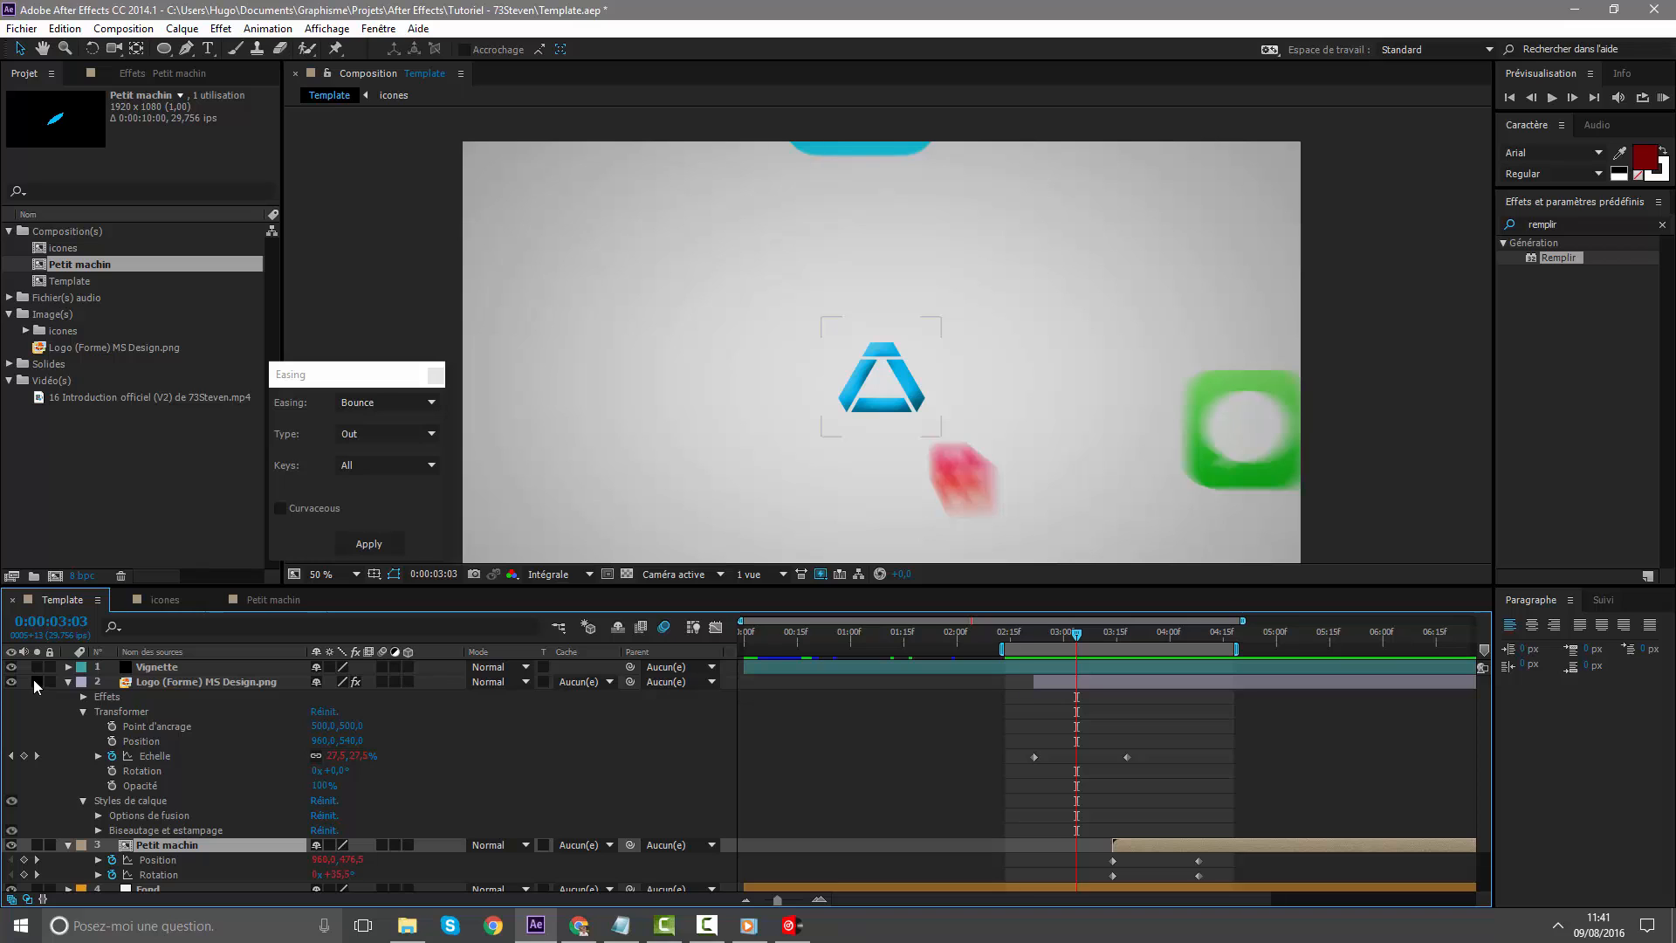
left_click(68, 682)
left_click(70, 698)
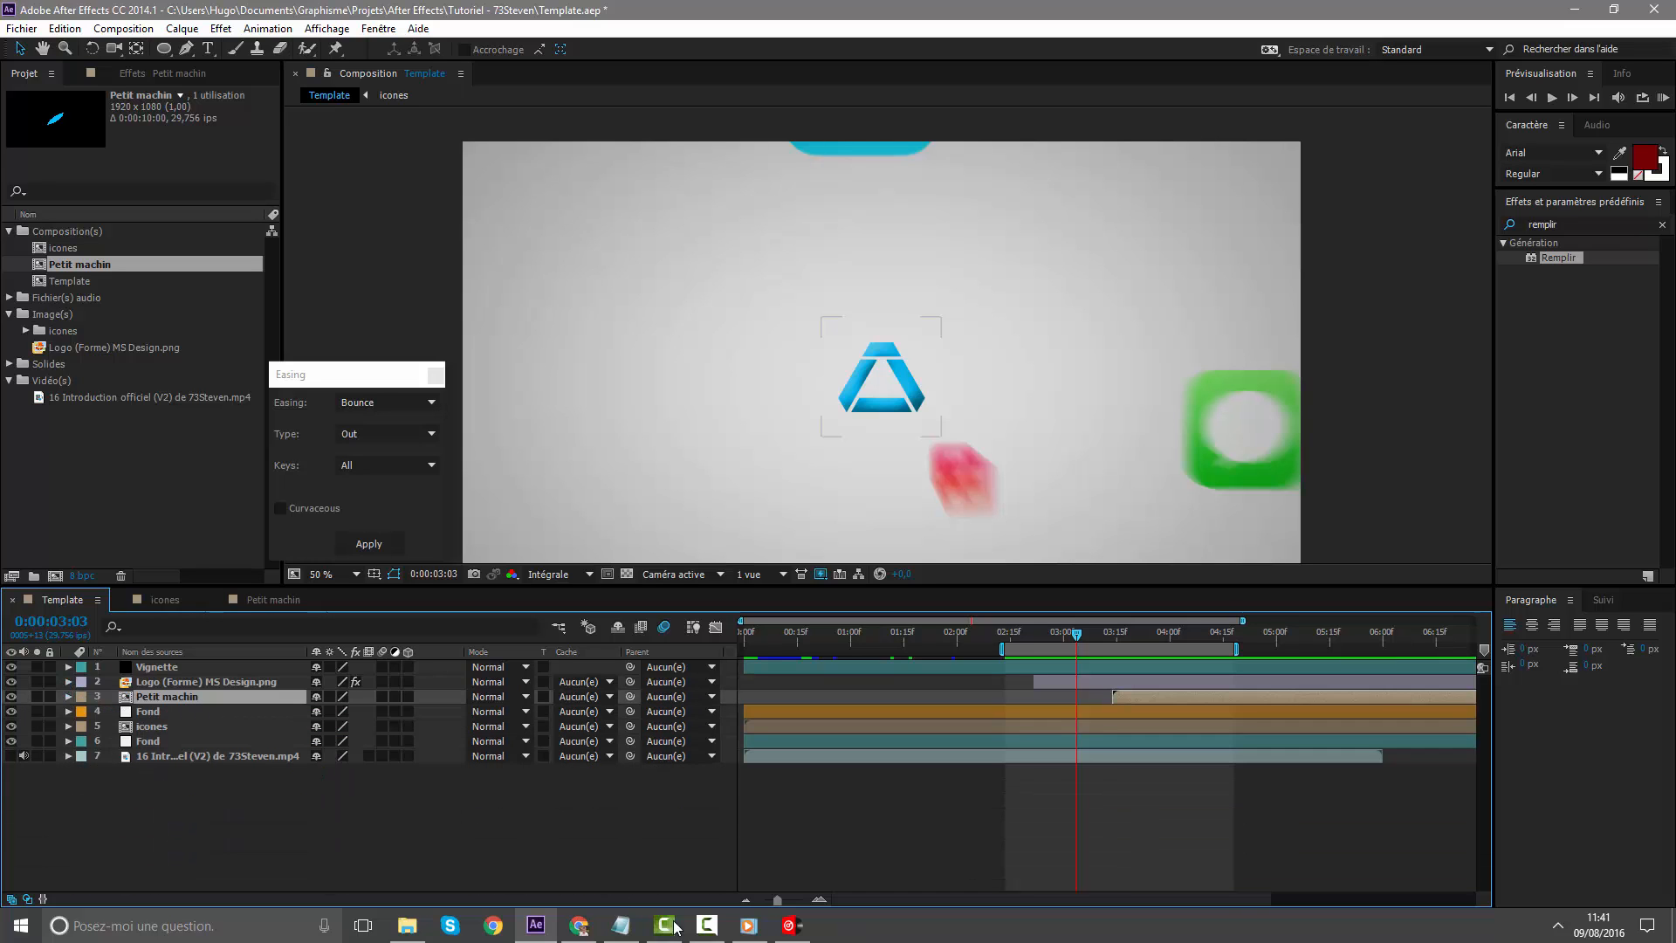
Switch to the media player showing the intro steven reference video
left_click(707, 925)
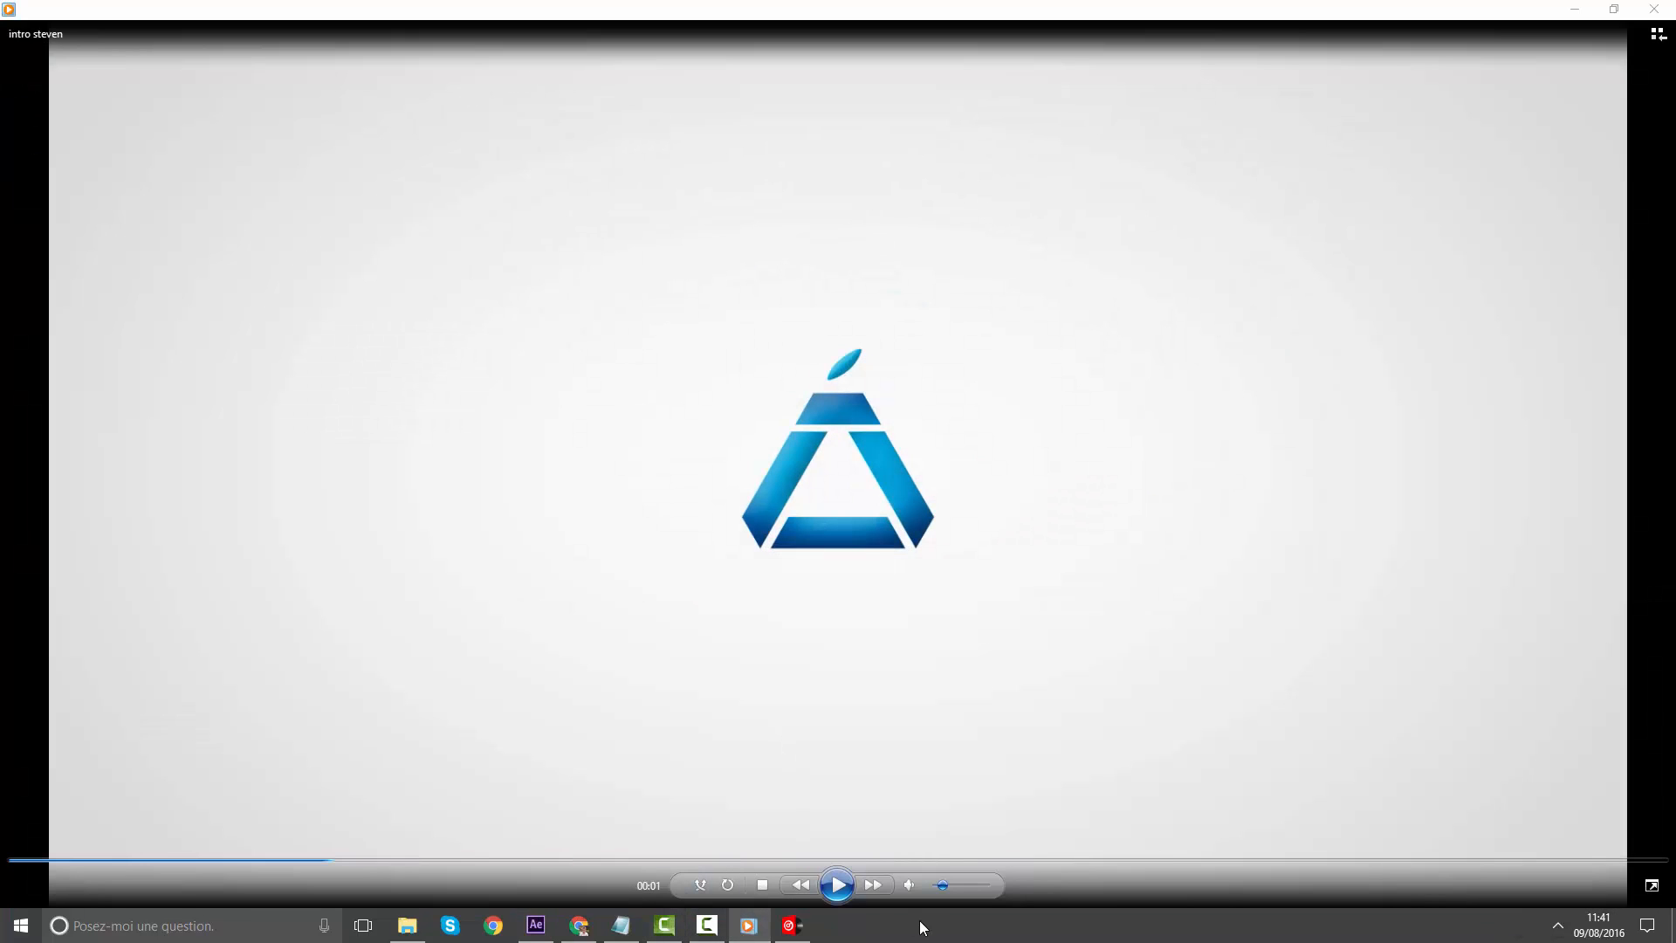
Play the intro steven reference video through its logo ending, and switch back to After Effects
left_click(838, 884)
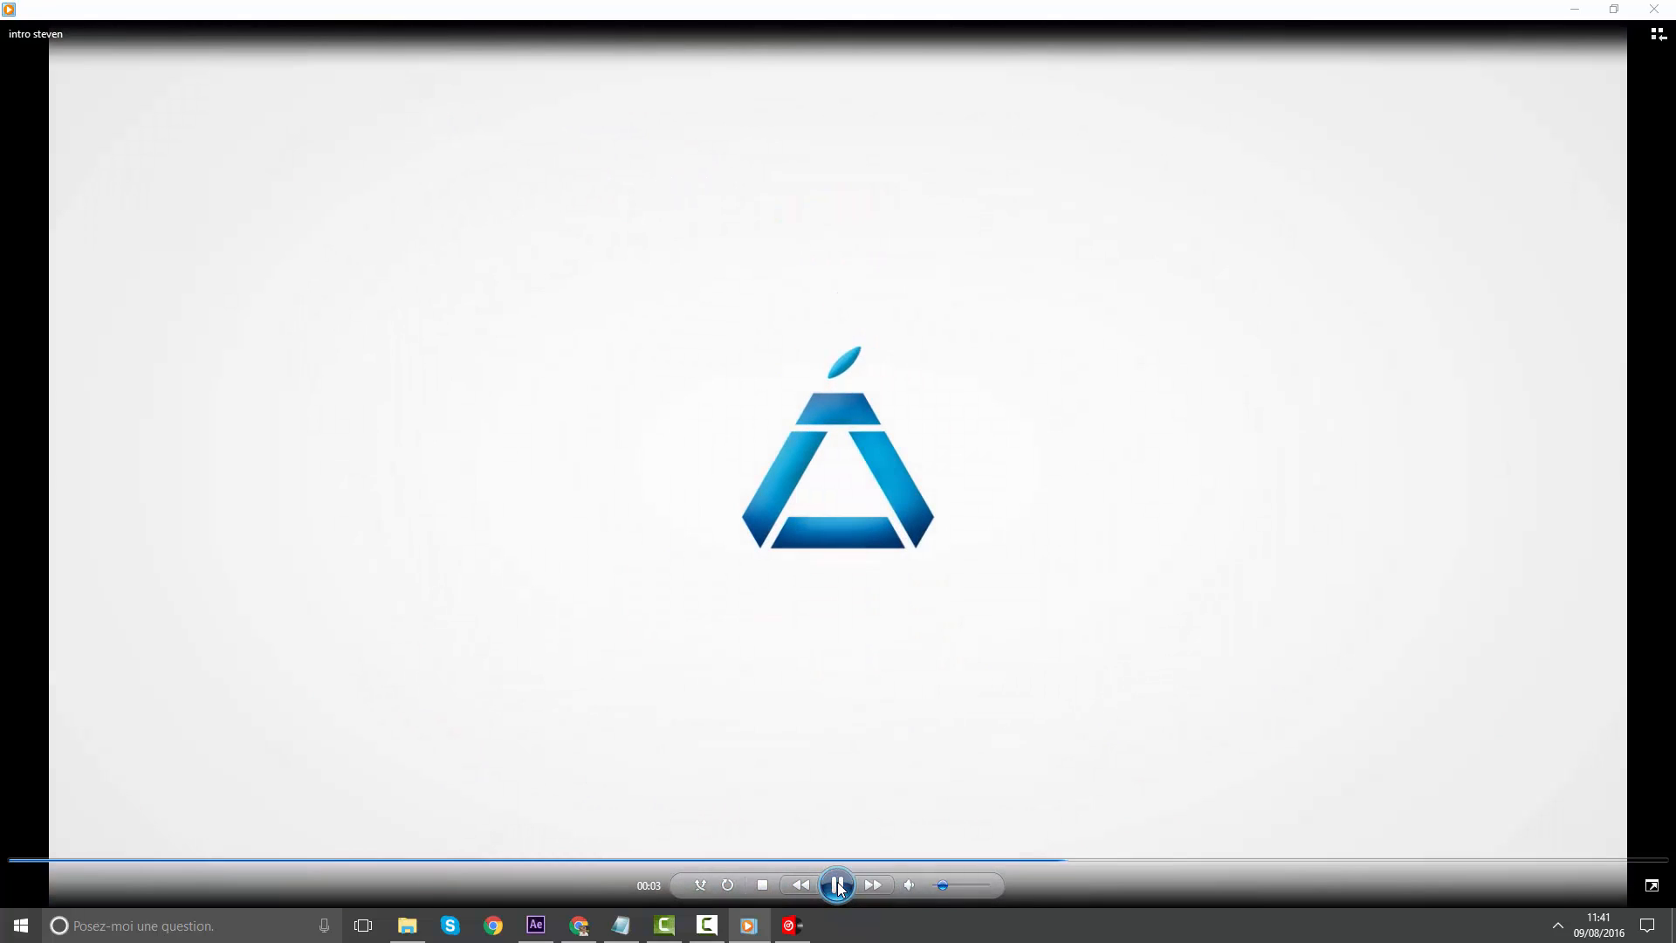
left_click(838, 884)
left_click(1571, 10)
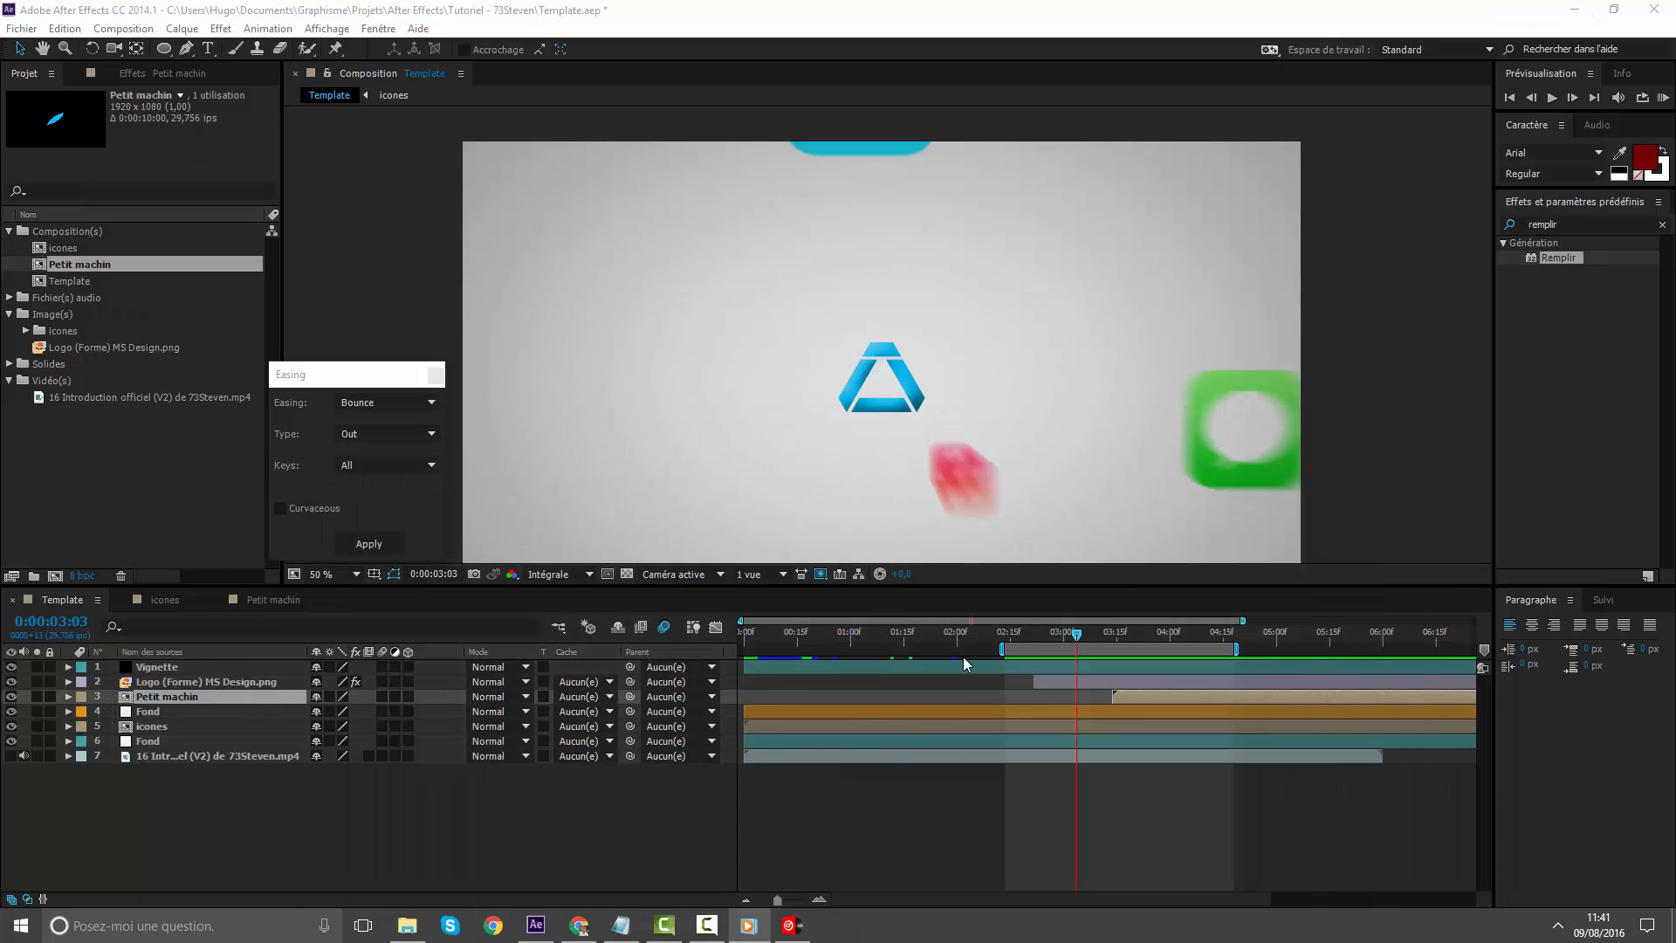
Shift the logo and Petit machin layers together so the logo starts at about 0:00:02:14, with the work area starting at about 0:00:01:25
left_click(1112, 680)
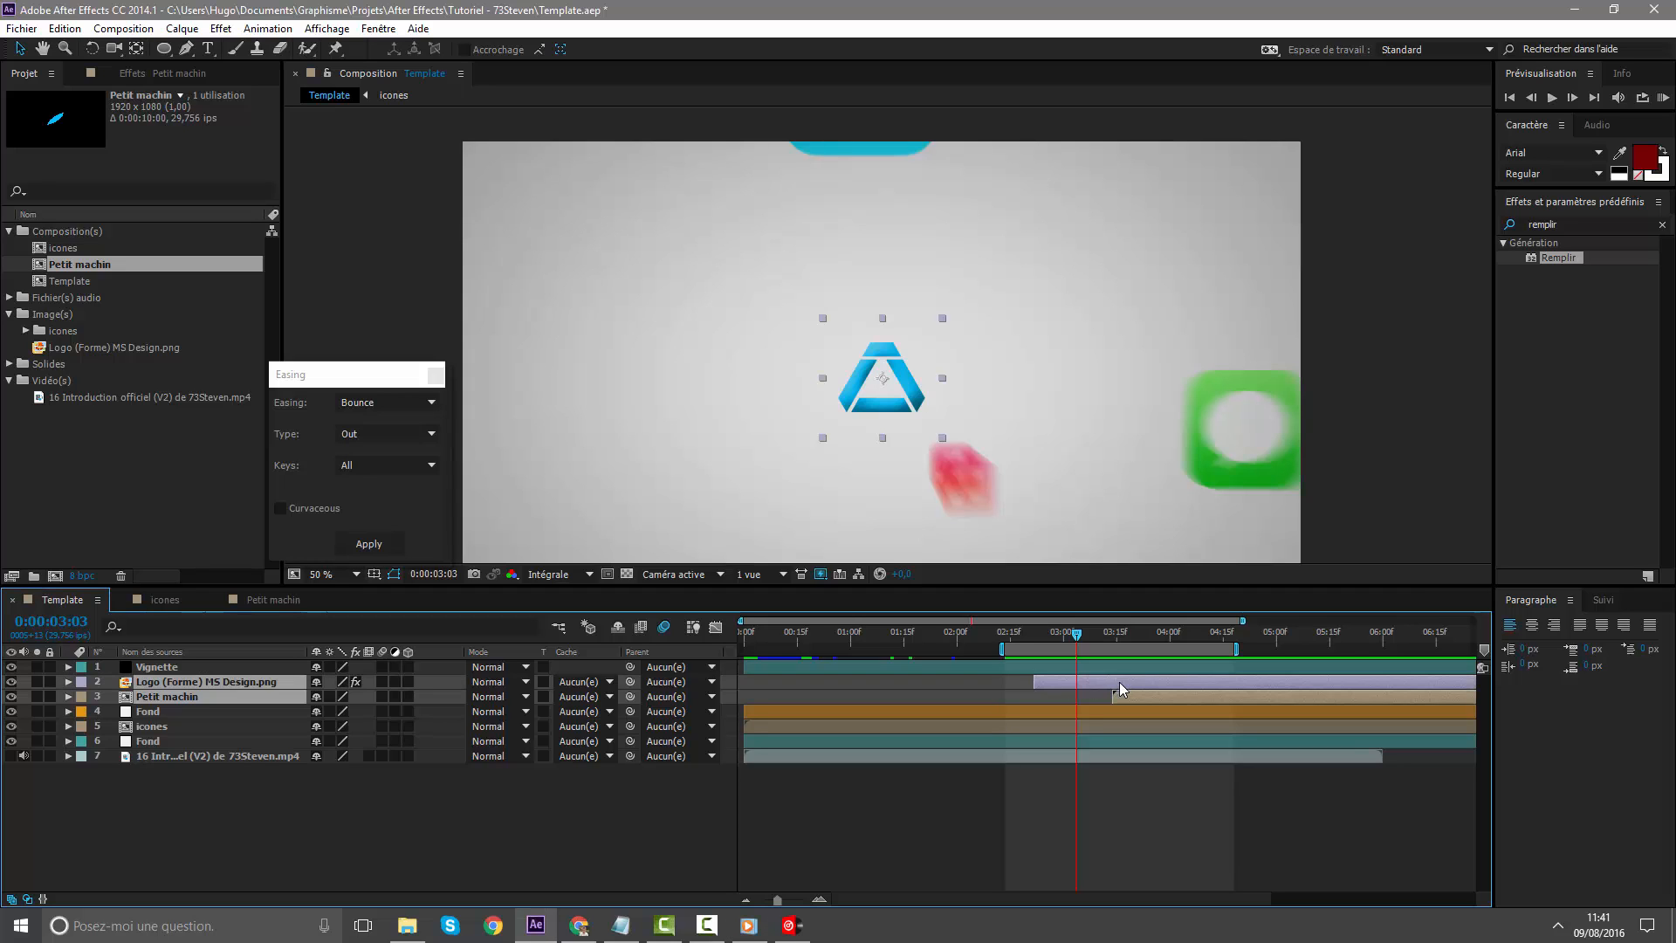
left_click_drag(1001, 650, 937, 649)
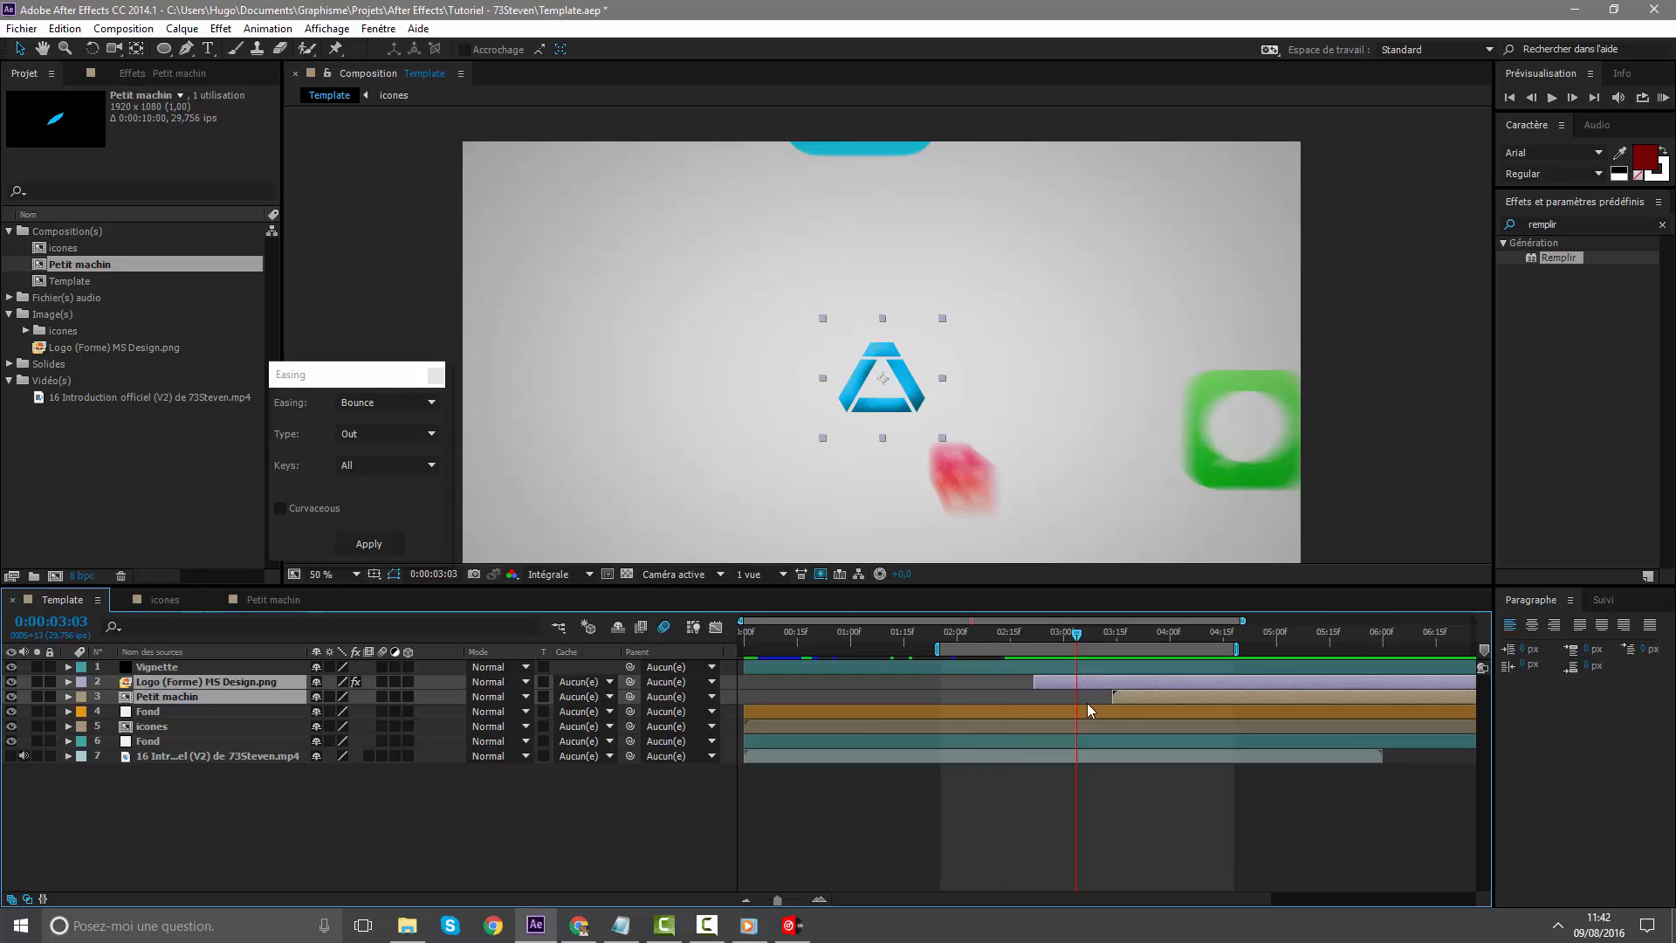
left_click_drag(1150, 682, 1154, 634)
left_click(1112, 822)
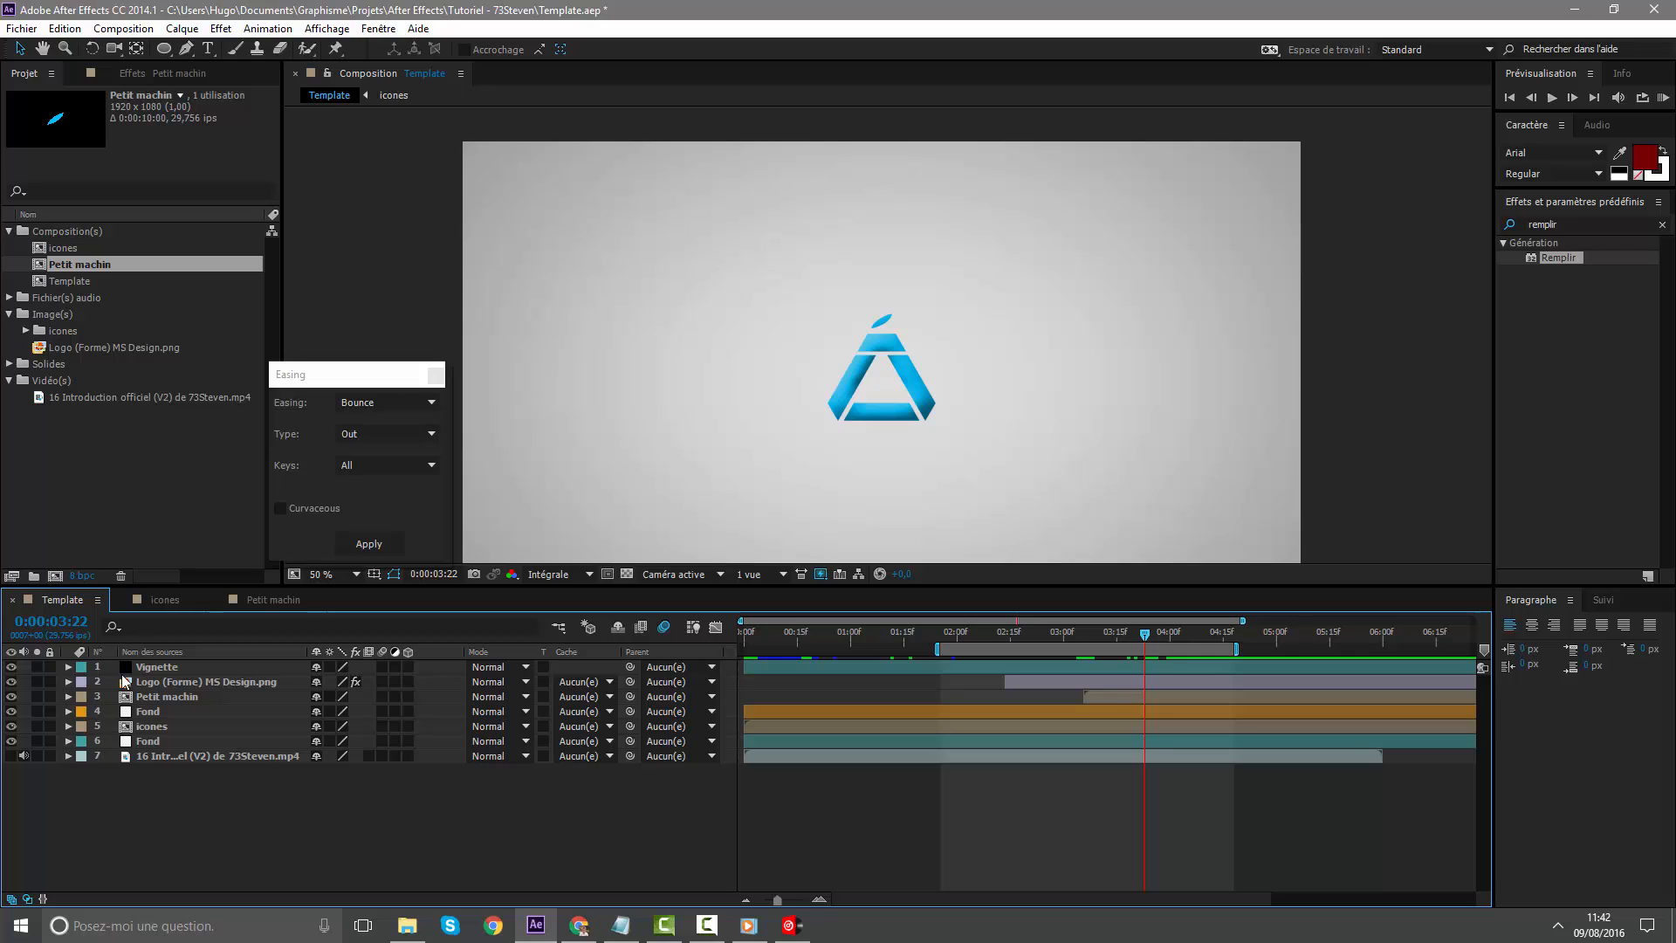
Keyframe the Vignette layer's opacity from its current value at 0:00:03:22 to 0% a few frames further on
left_click(157, 668)
key("t")
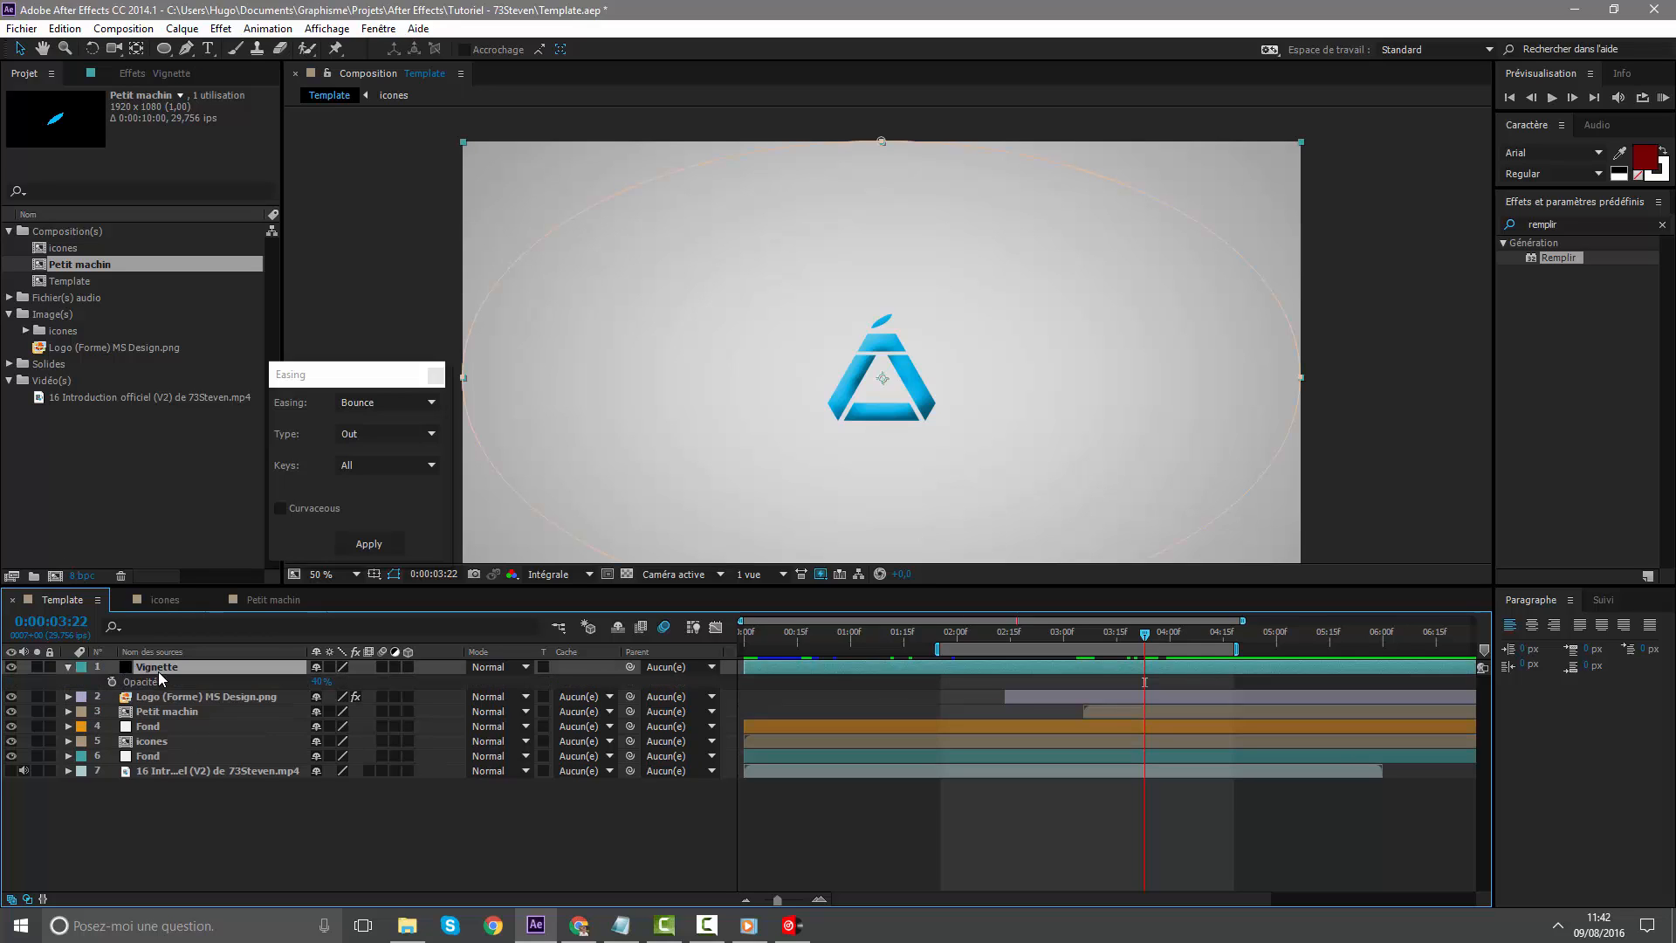
left_click(112, 681)
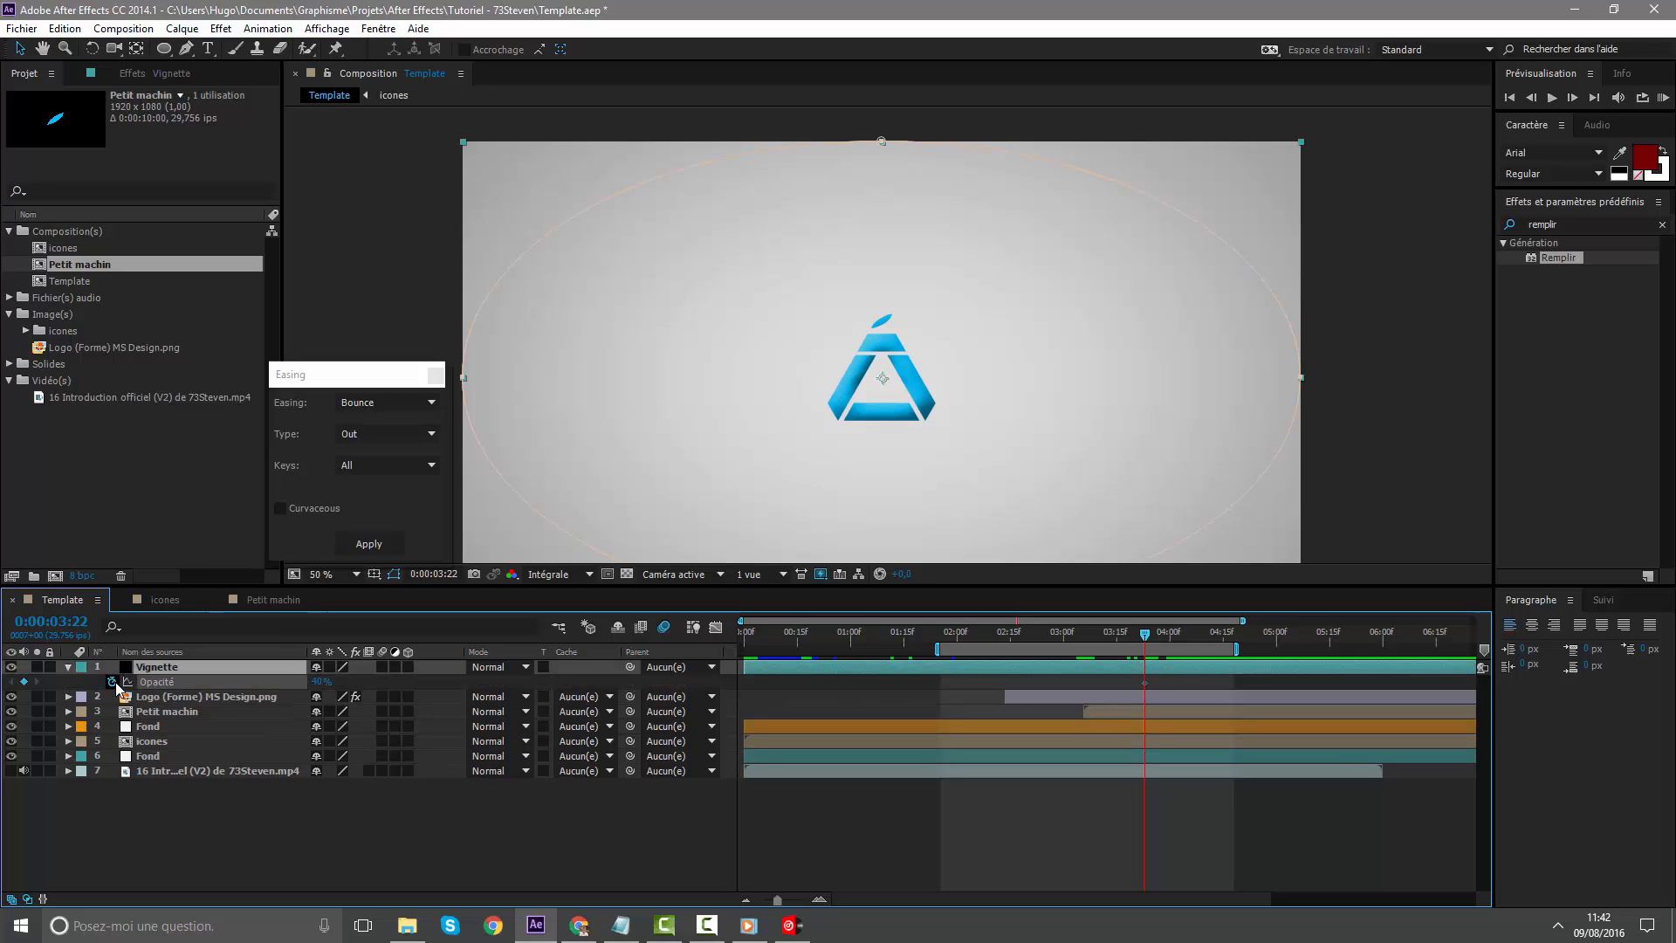
left_click(1159, 636)
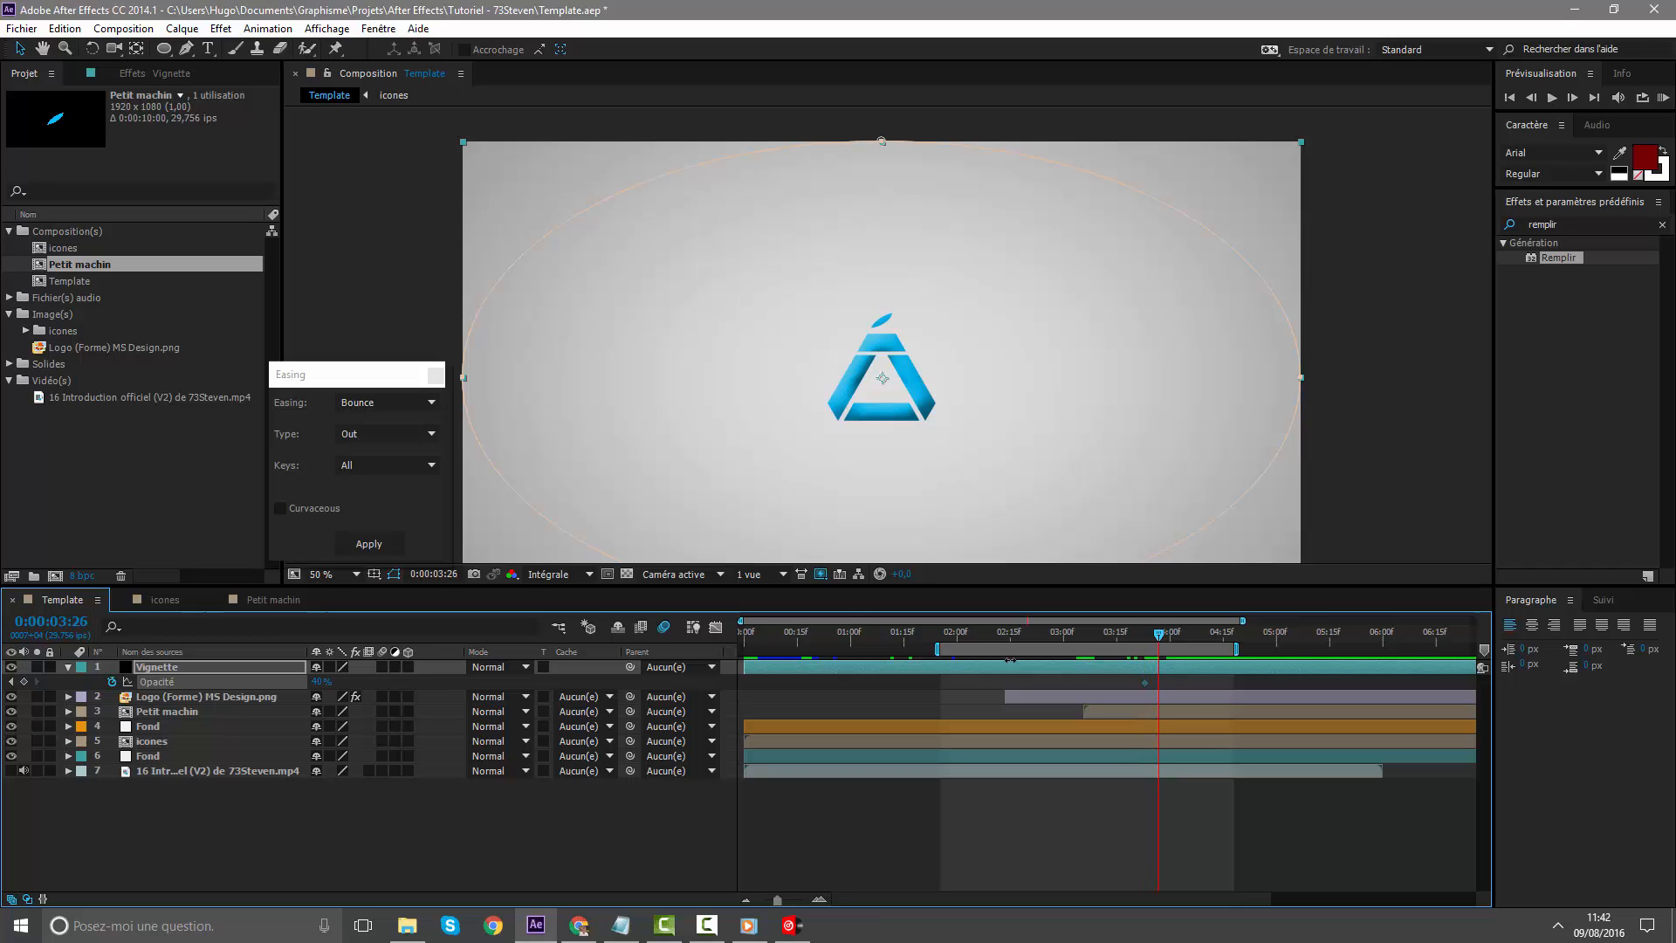
left_click(320, 681)
type("0")
key("Return")
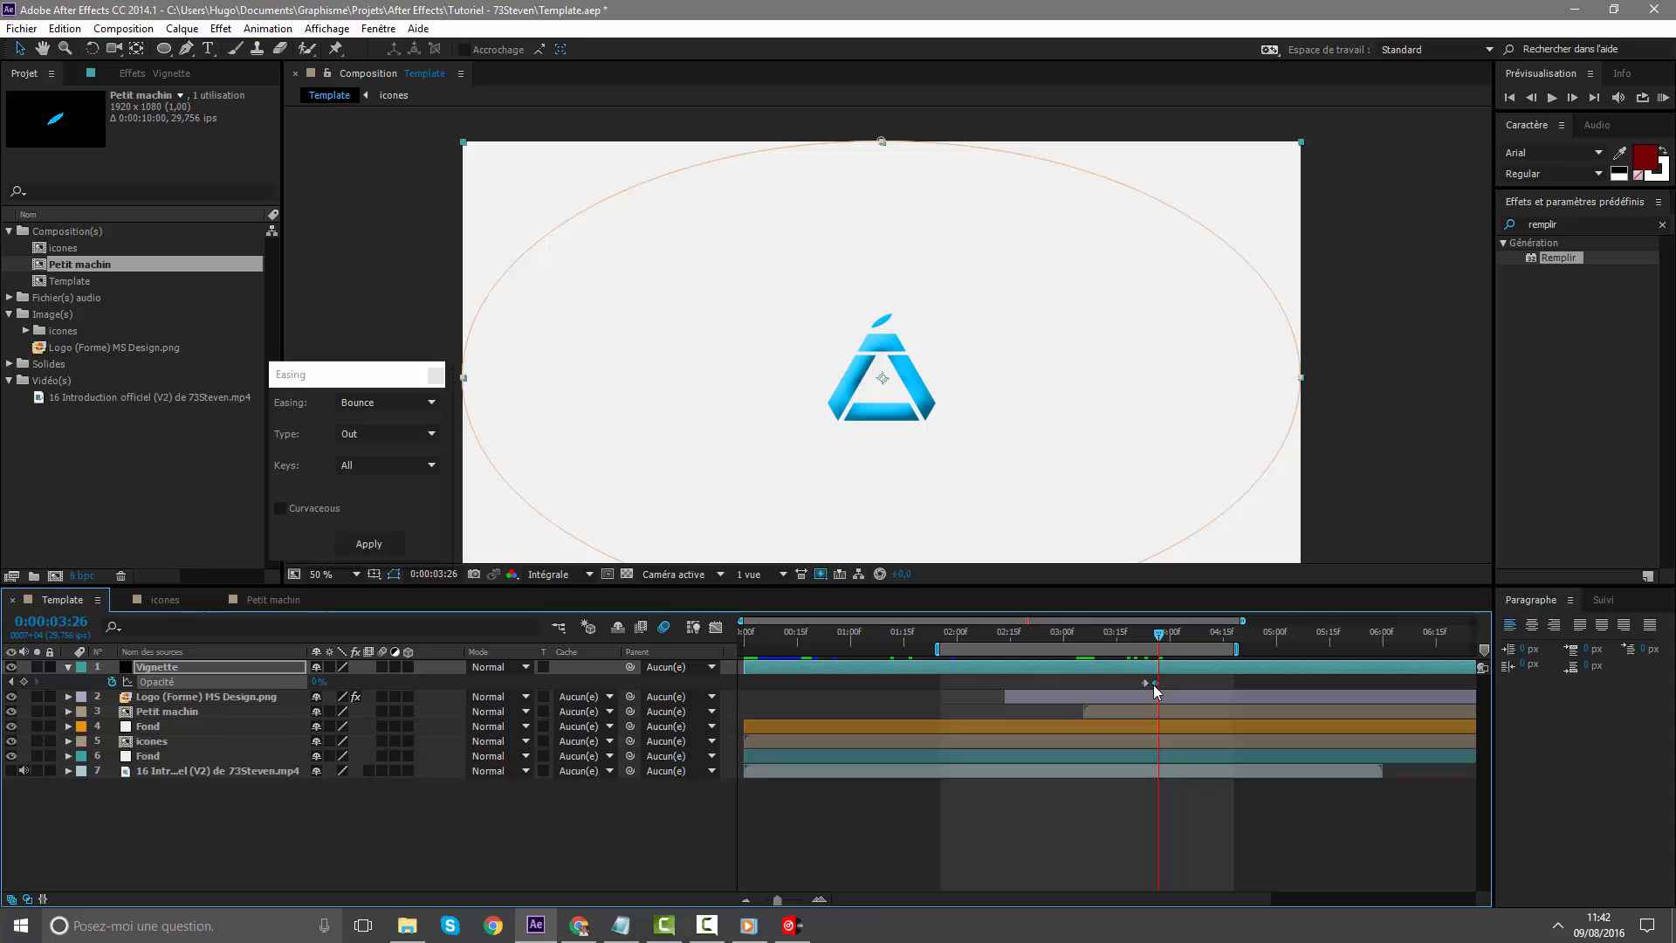
left_click(1181, 683)
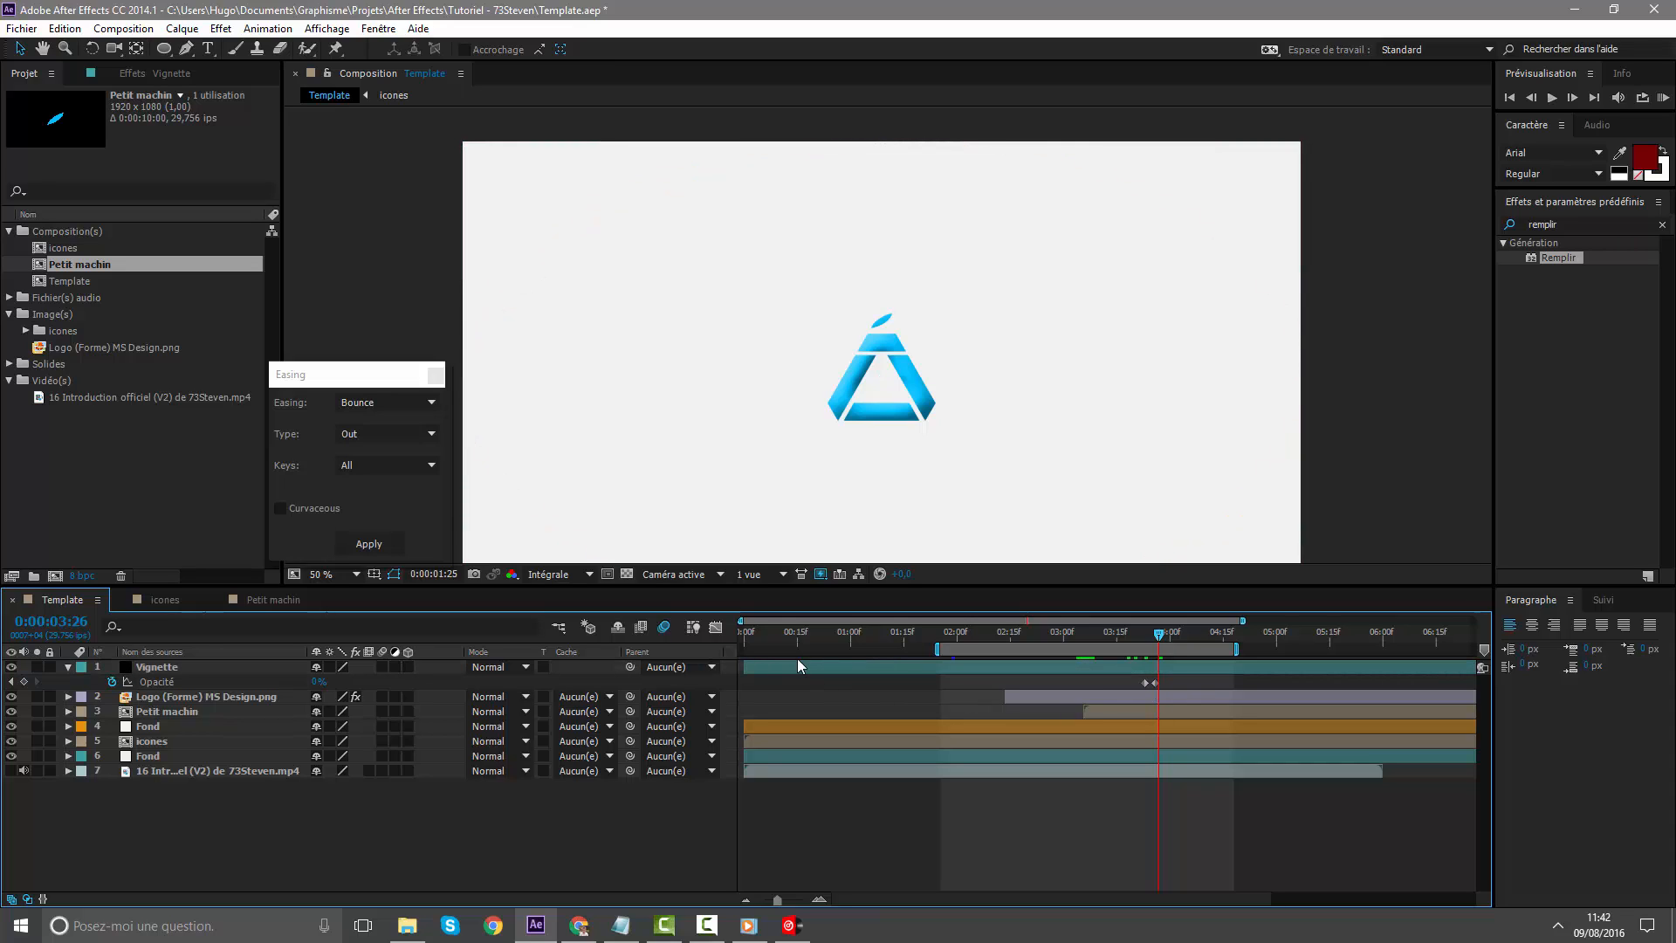
Preview the vignette fade, close the Easing window, and fit the composition view up to 100%
key("KP_0")
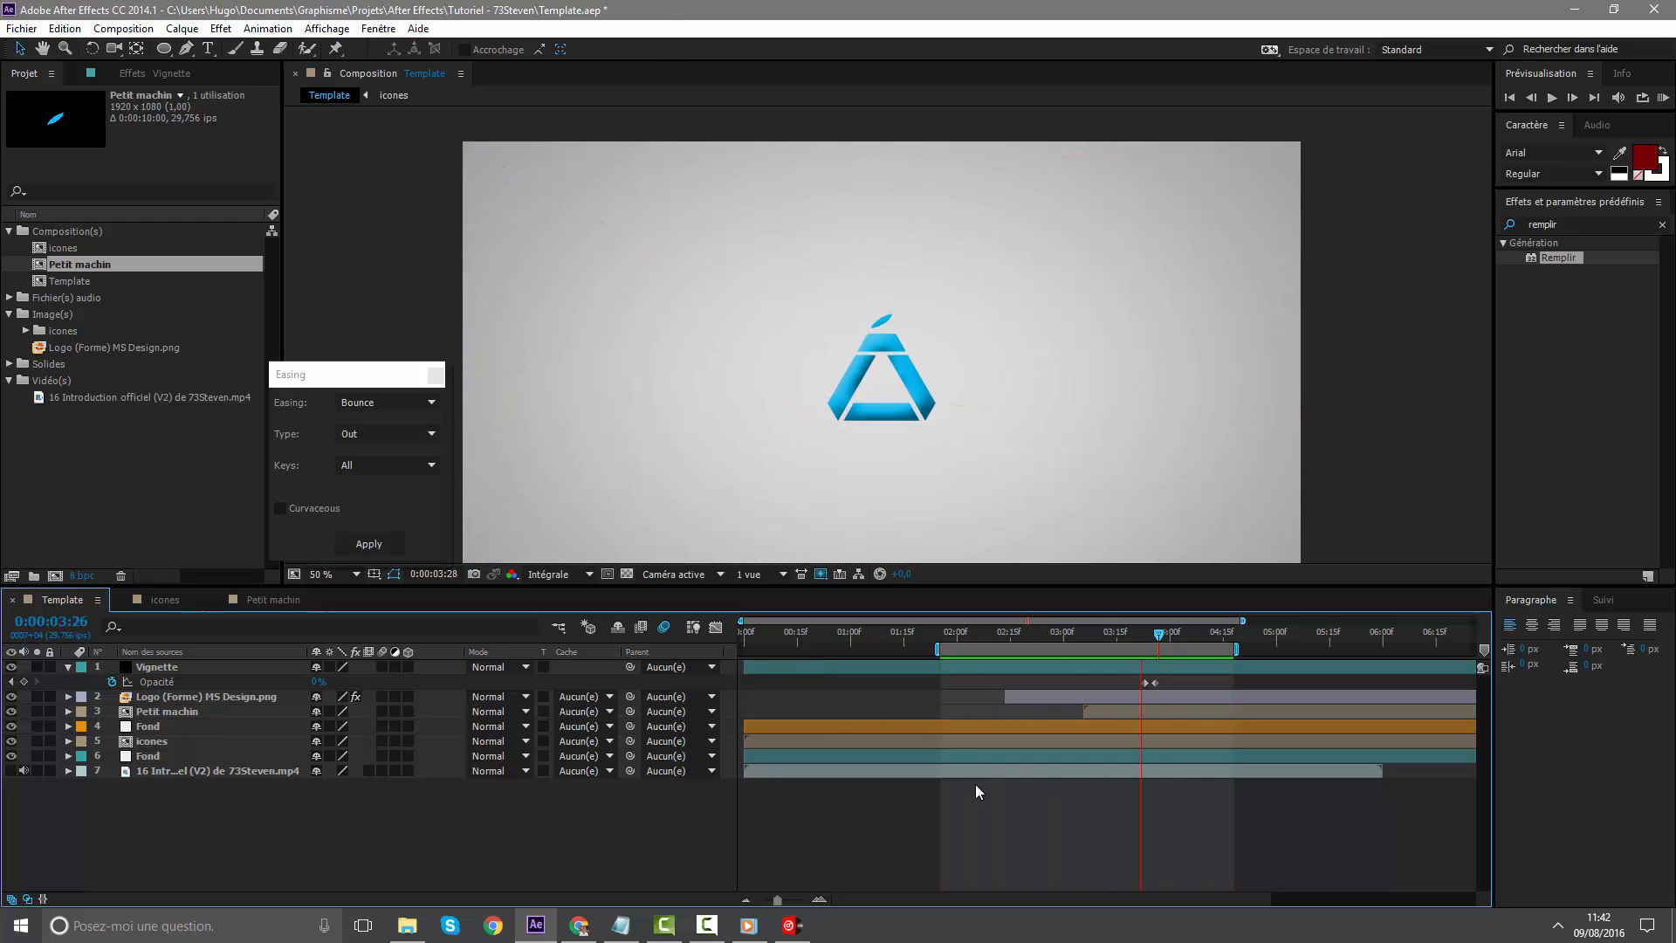
left_click(435, 375)
left_click(354, 574)
left_click(340, 614)
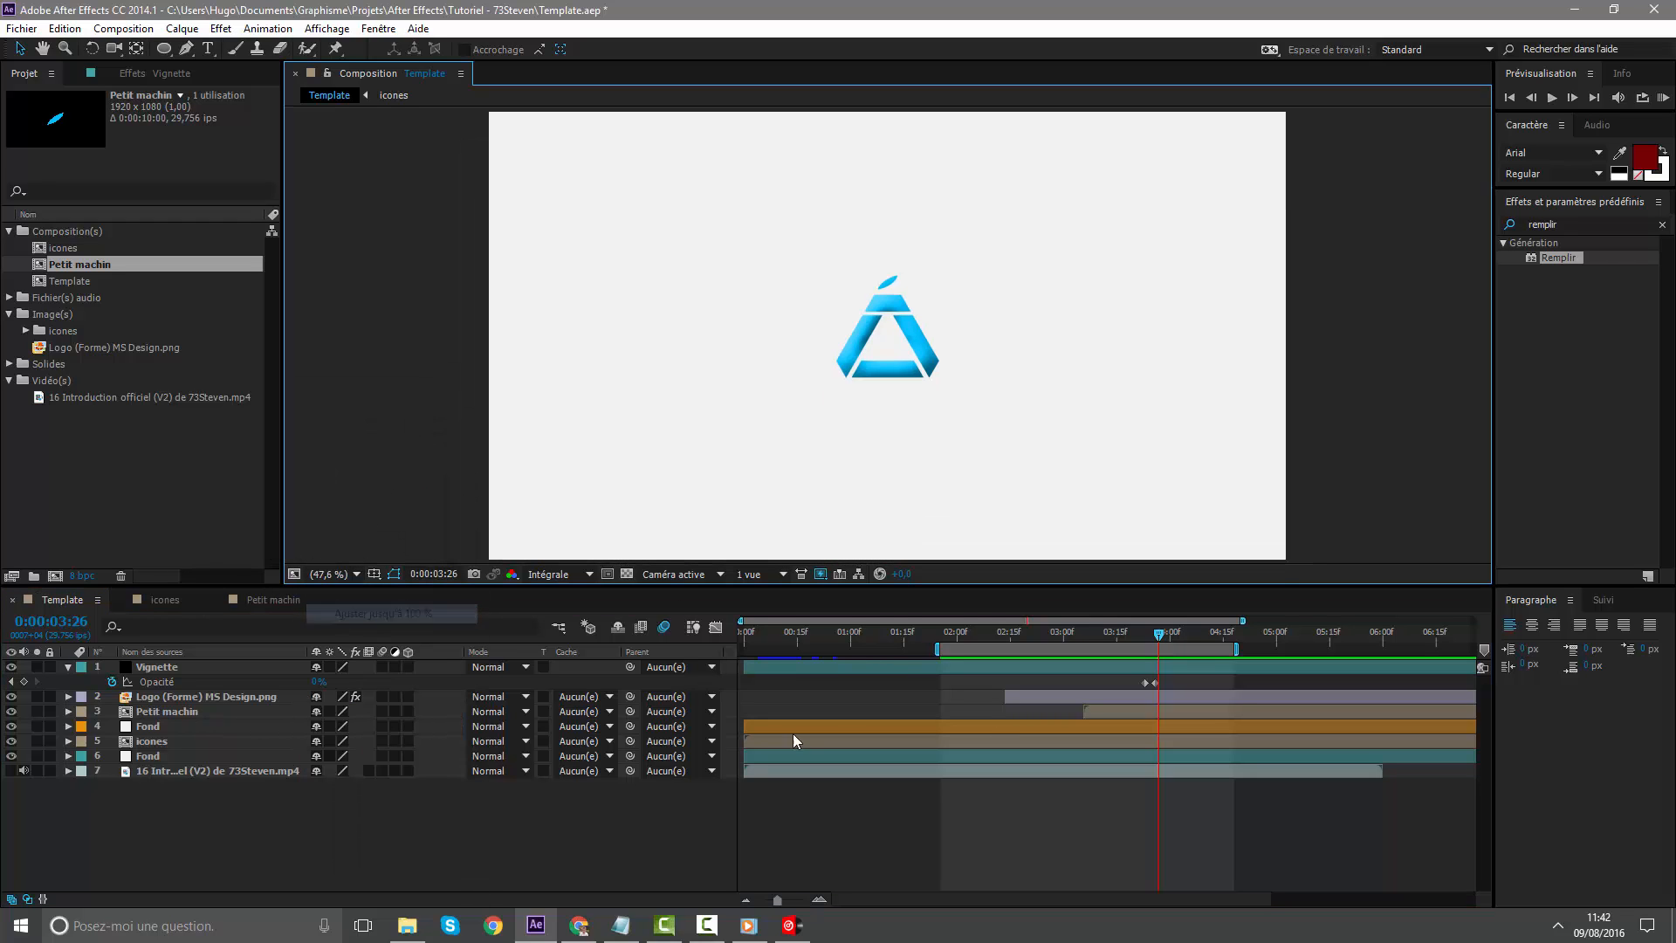
Extend the work area from the composition's start to about 0:00:06:00 and preview the full intro
left_click_drag(937, 649, 603, 651)
key("KP_0")
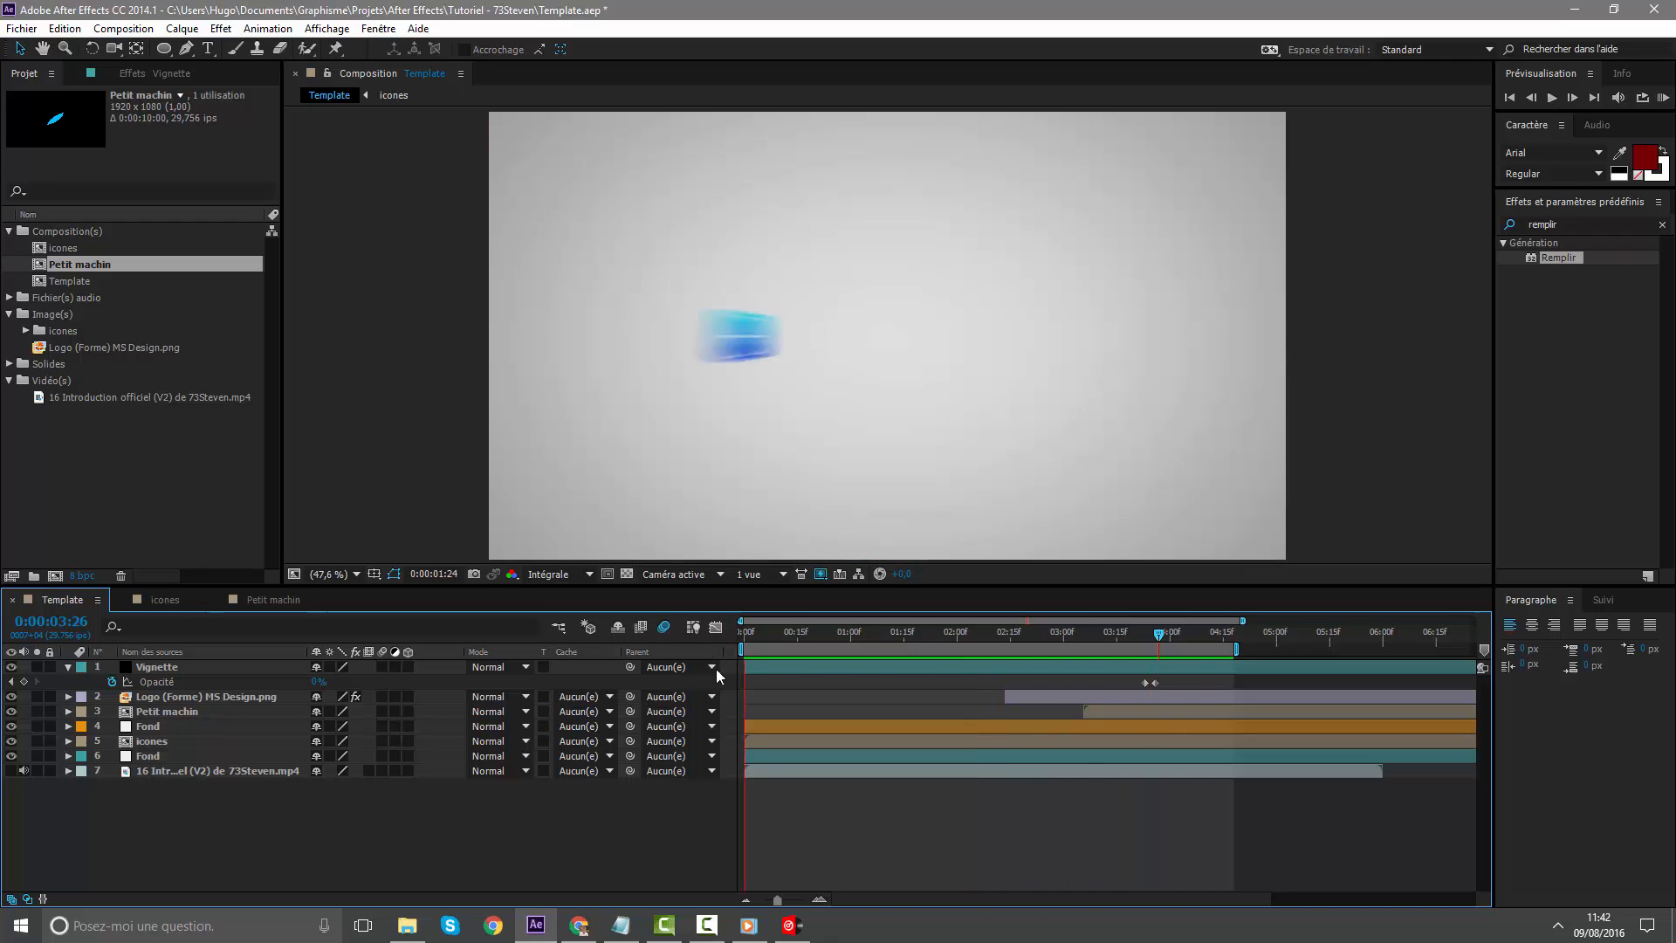
key("space")
left_click_drag(781, 627, 1384, 649)
left_click_drag(889, 649, 739, 650)
Scrub through the finished animation to review it, and collapse the Vignette layer with no layers selected
left_click_drag(1147, 639, 1194, 641)
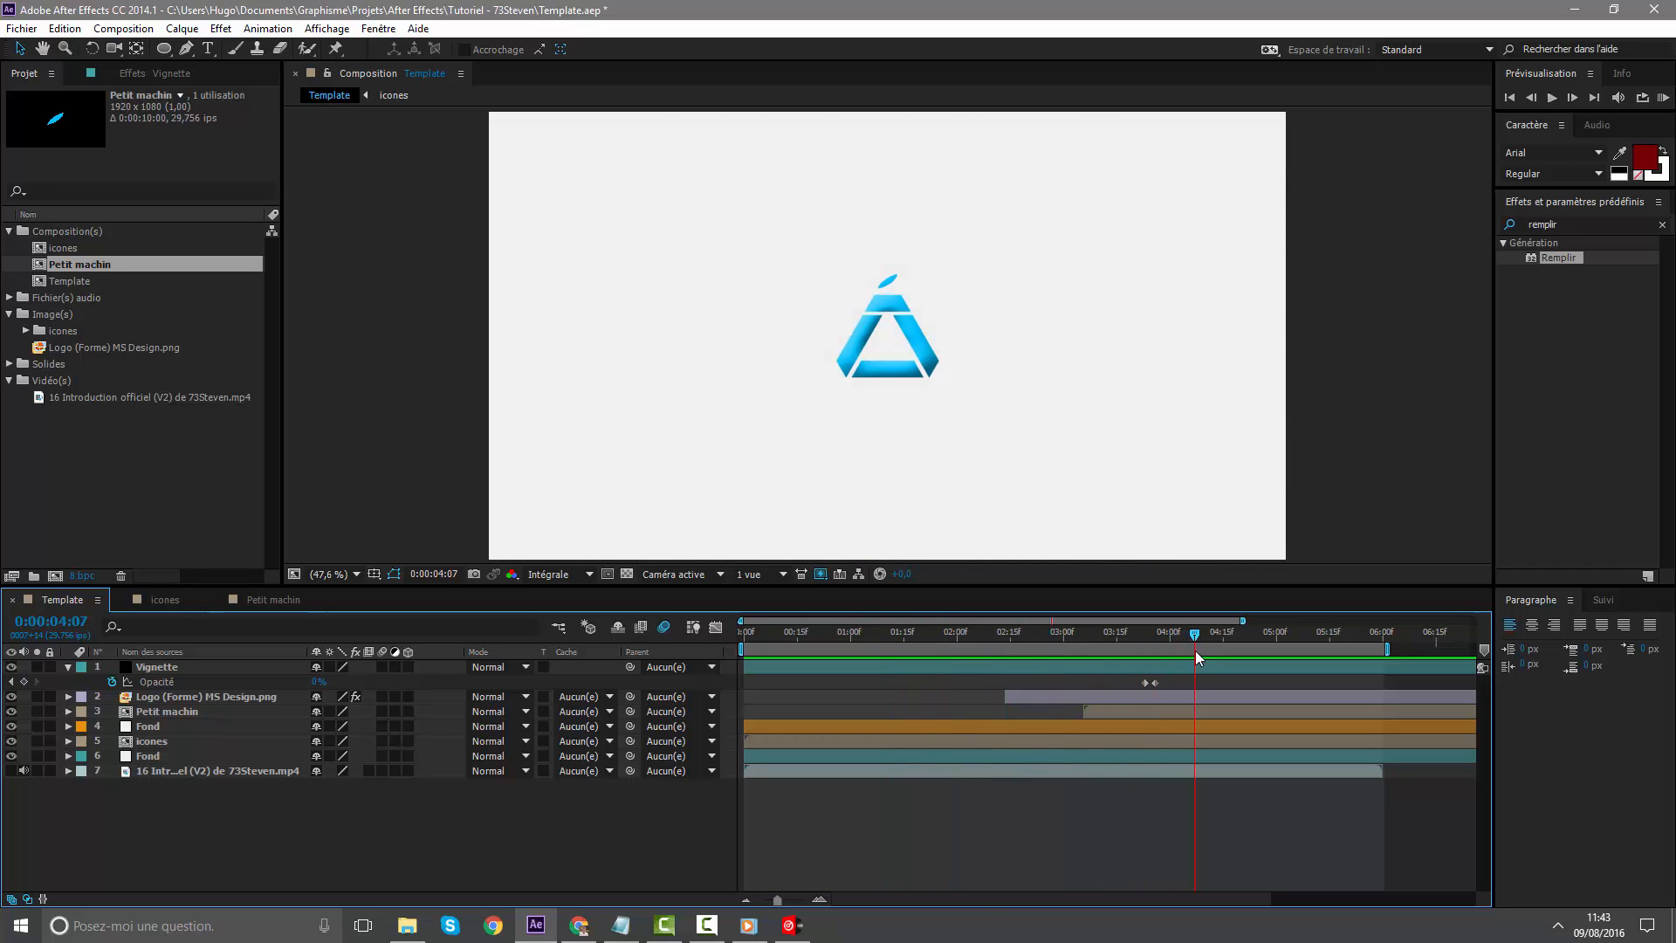
left_click_drag(200, 835, 259, 644)
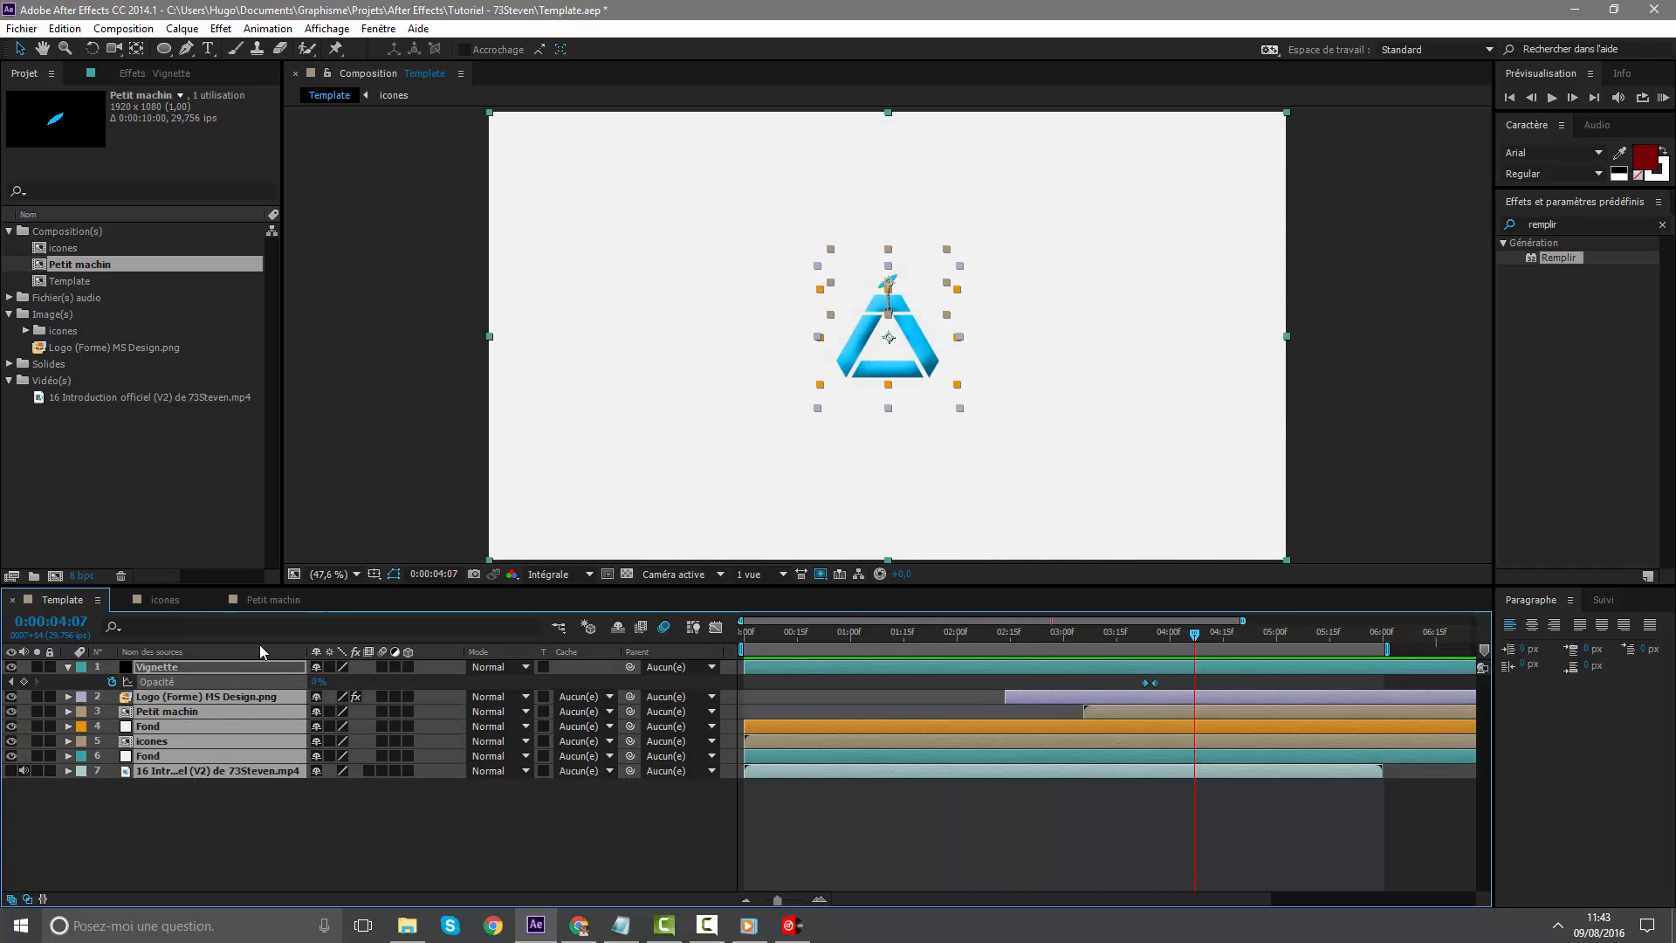
left_click_drag(841, 637, 1012, 637)
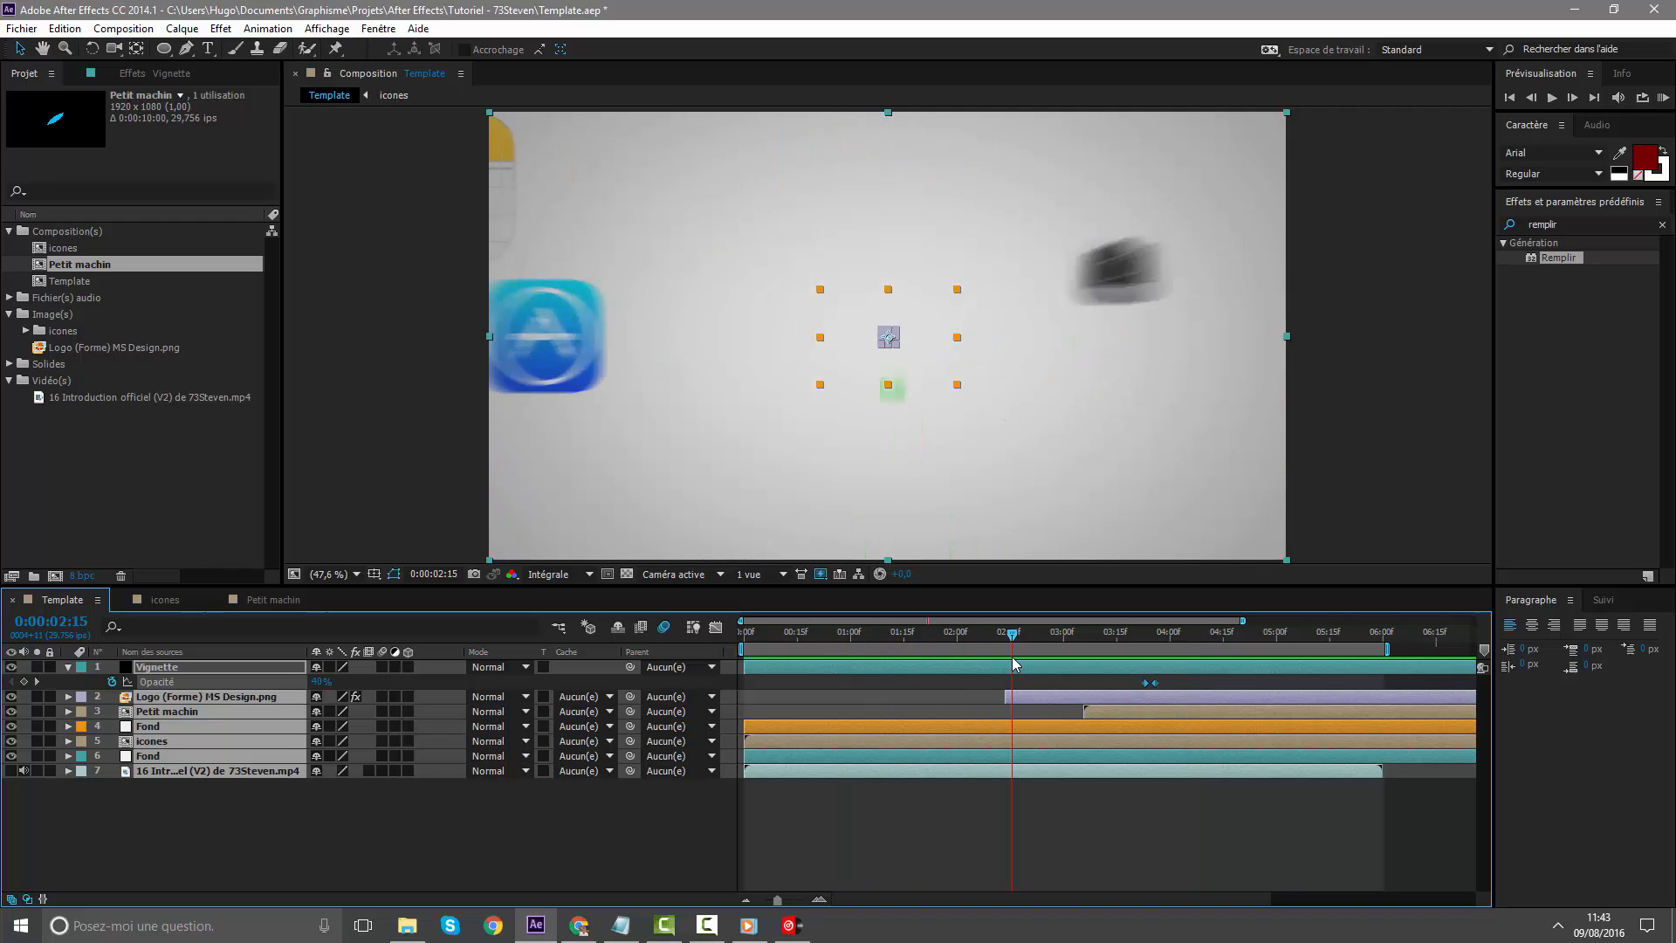
left_click(199, 798)
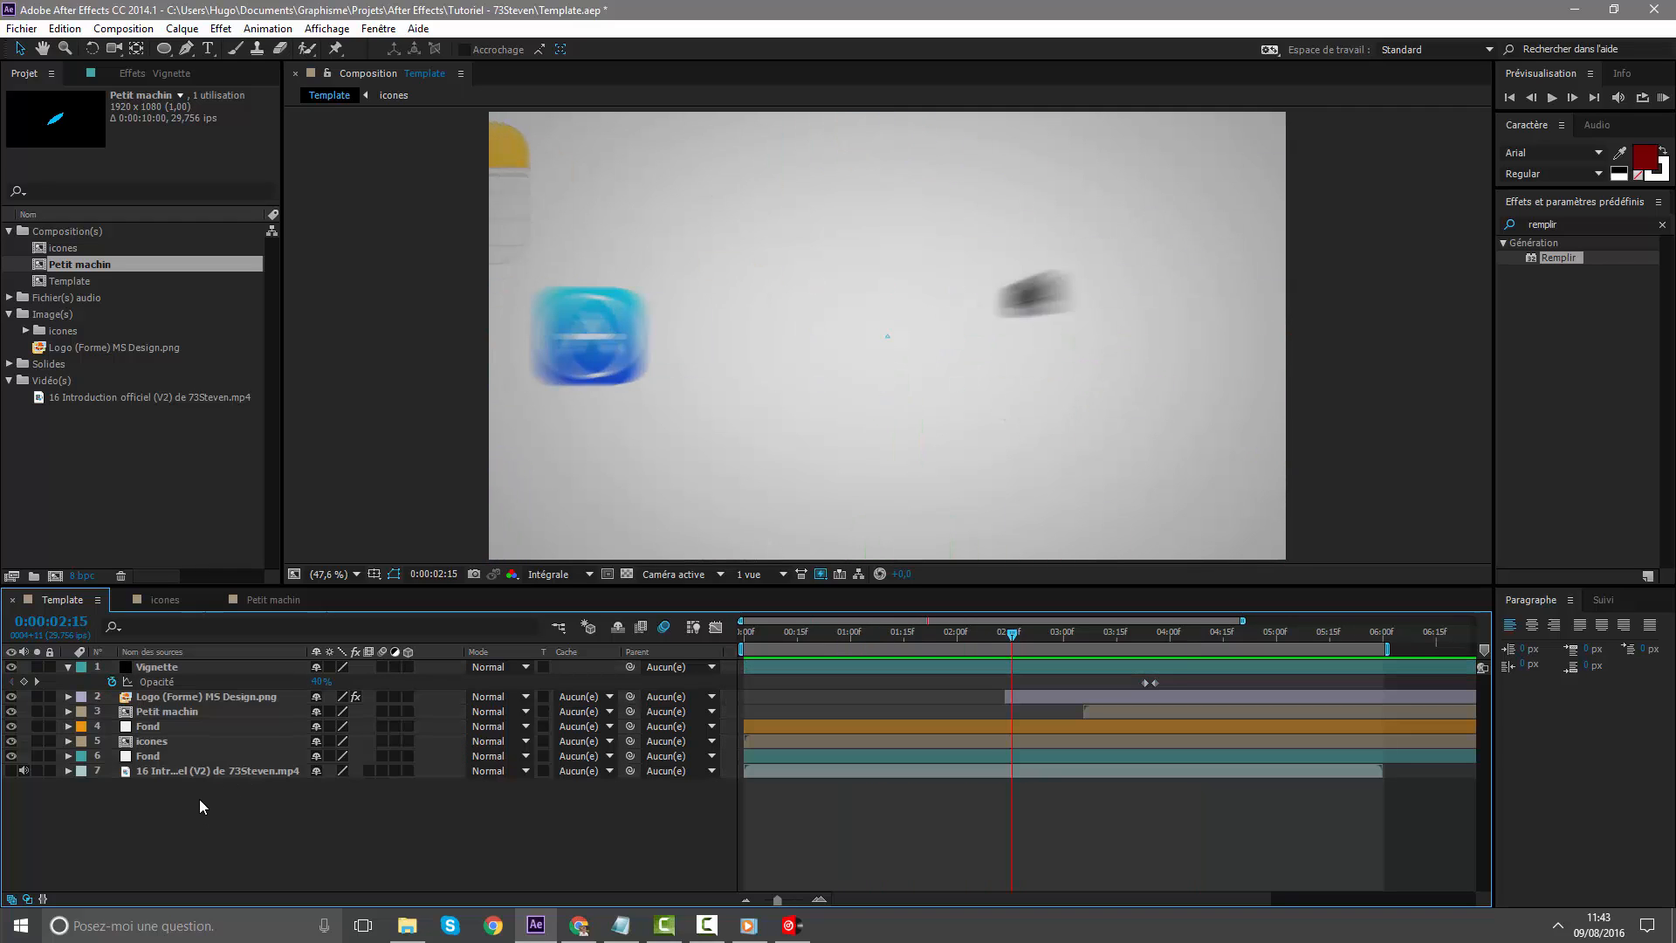
left_click(67, 667)
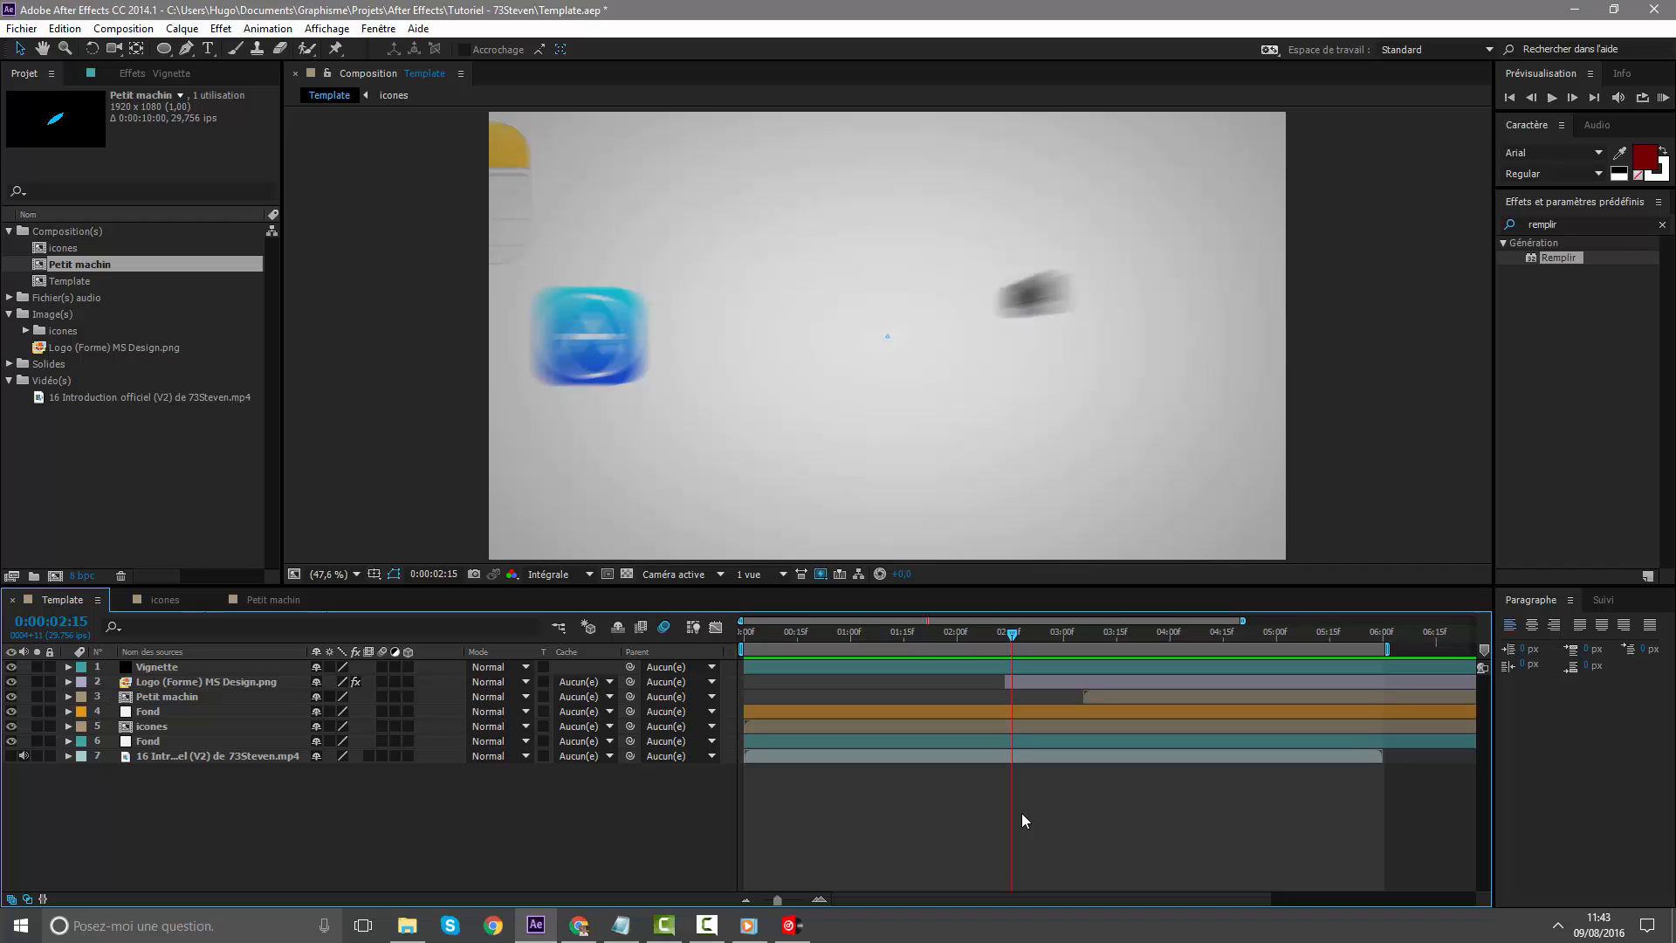
left_click_drag(316, 749, 299, 666)
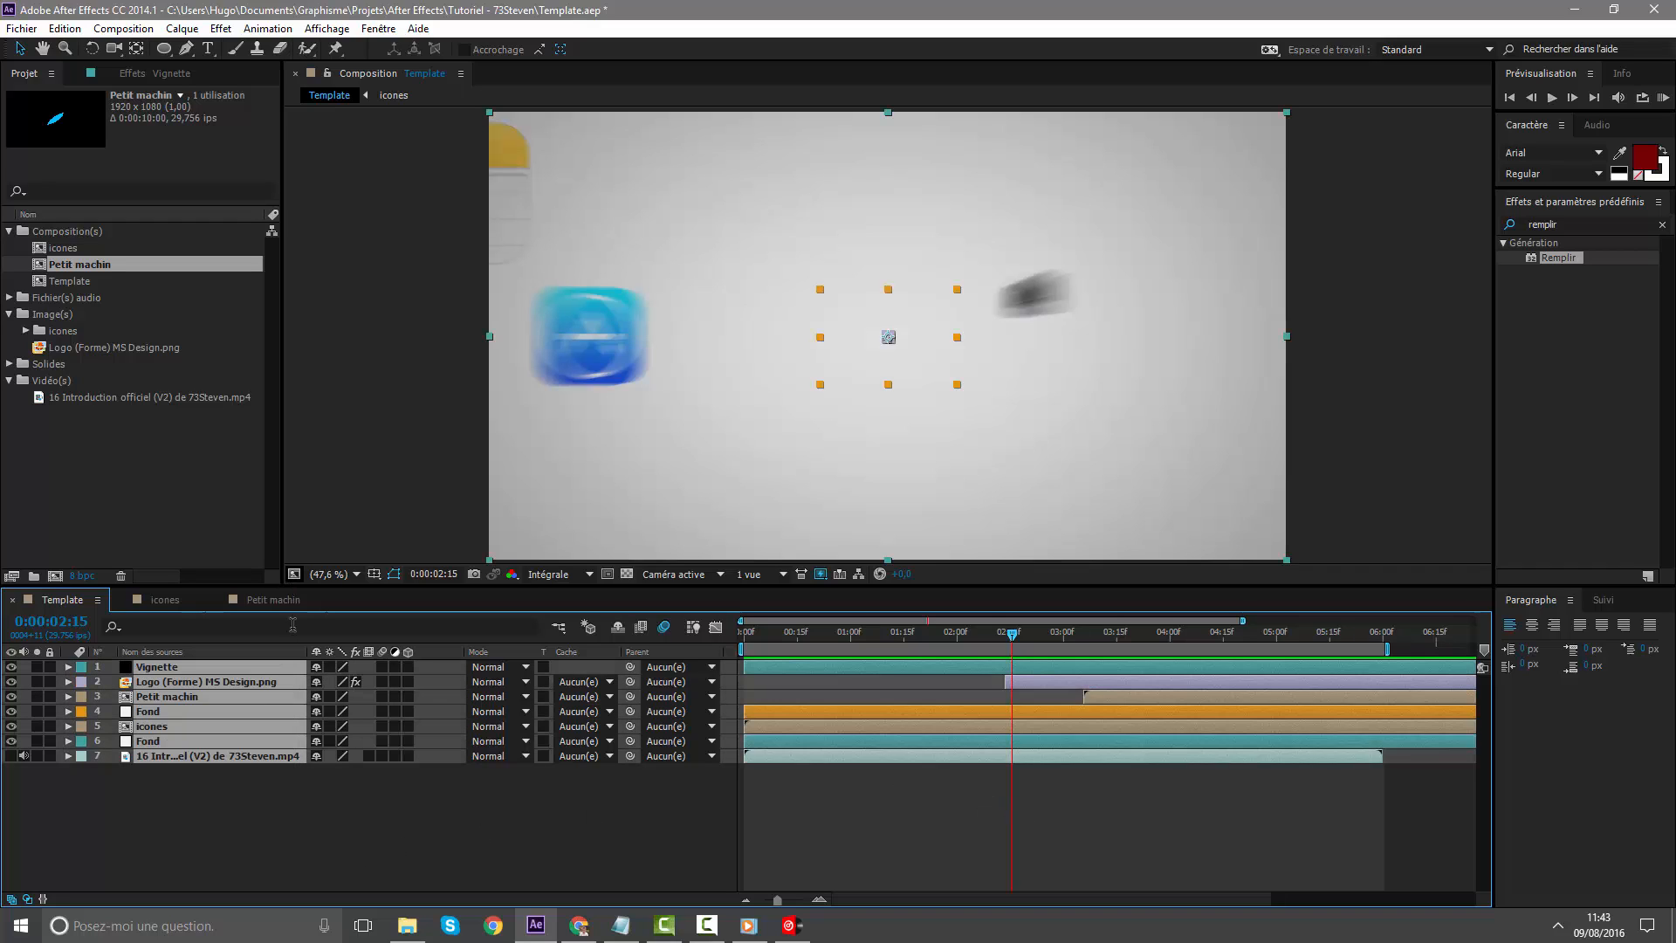
left_click(350, 854)
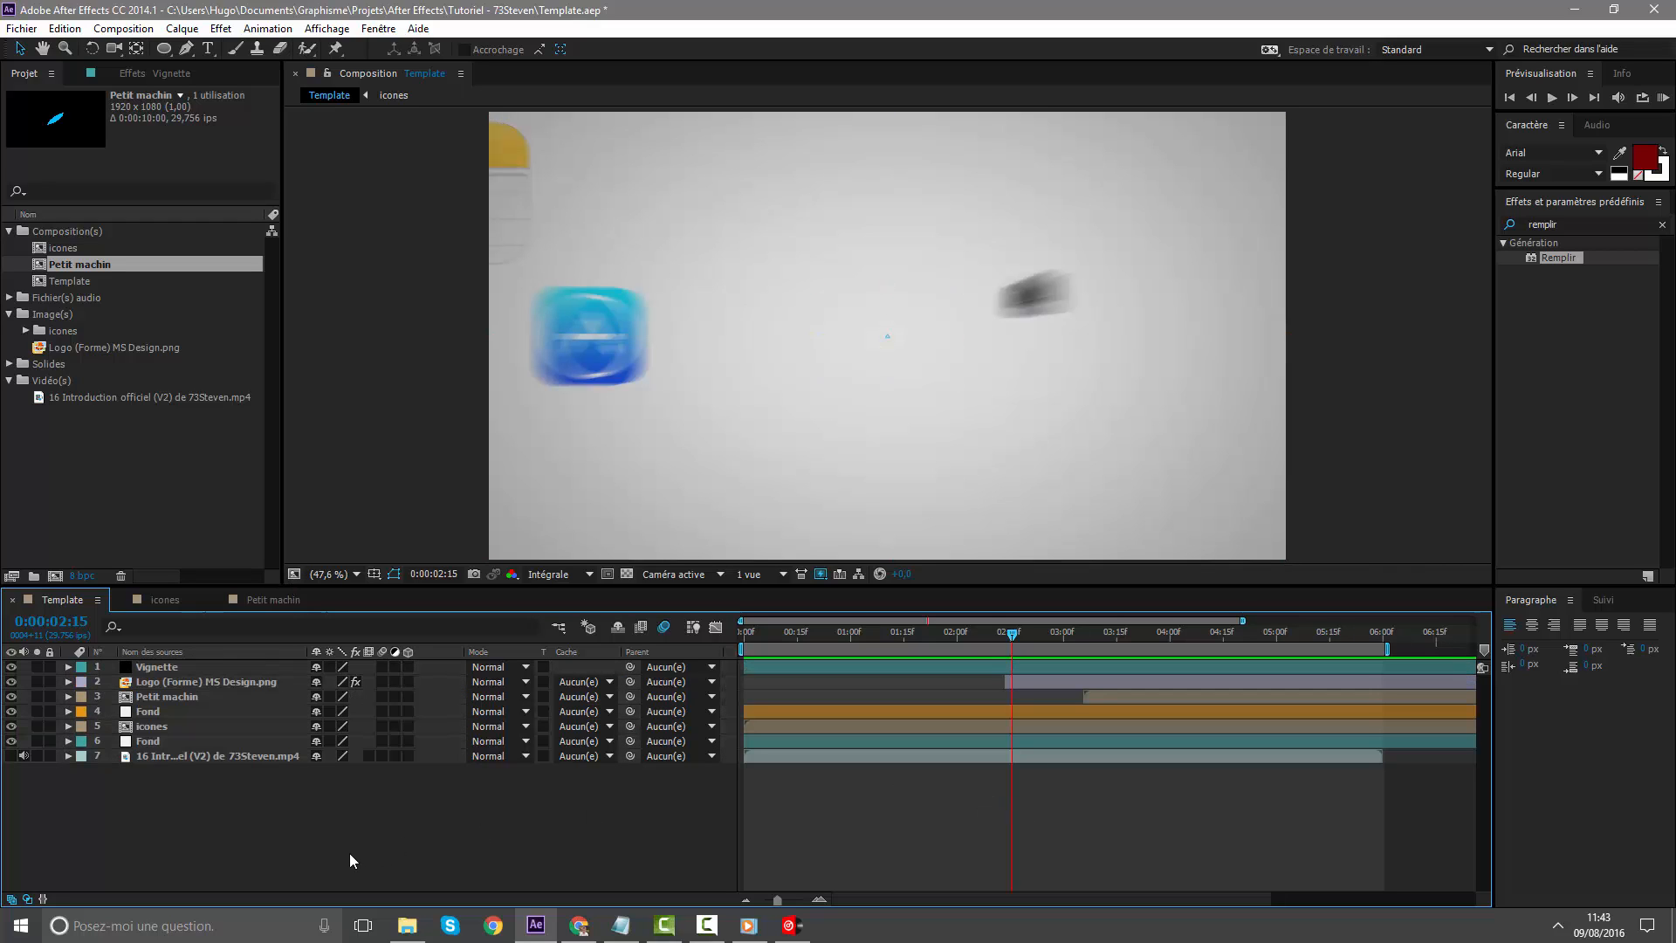